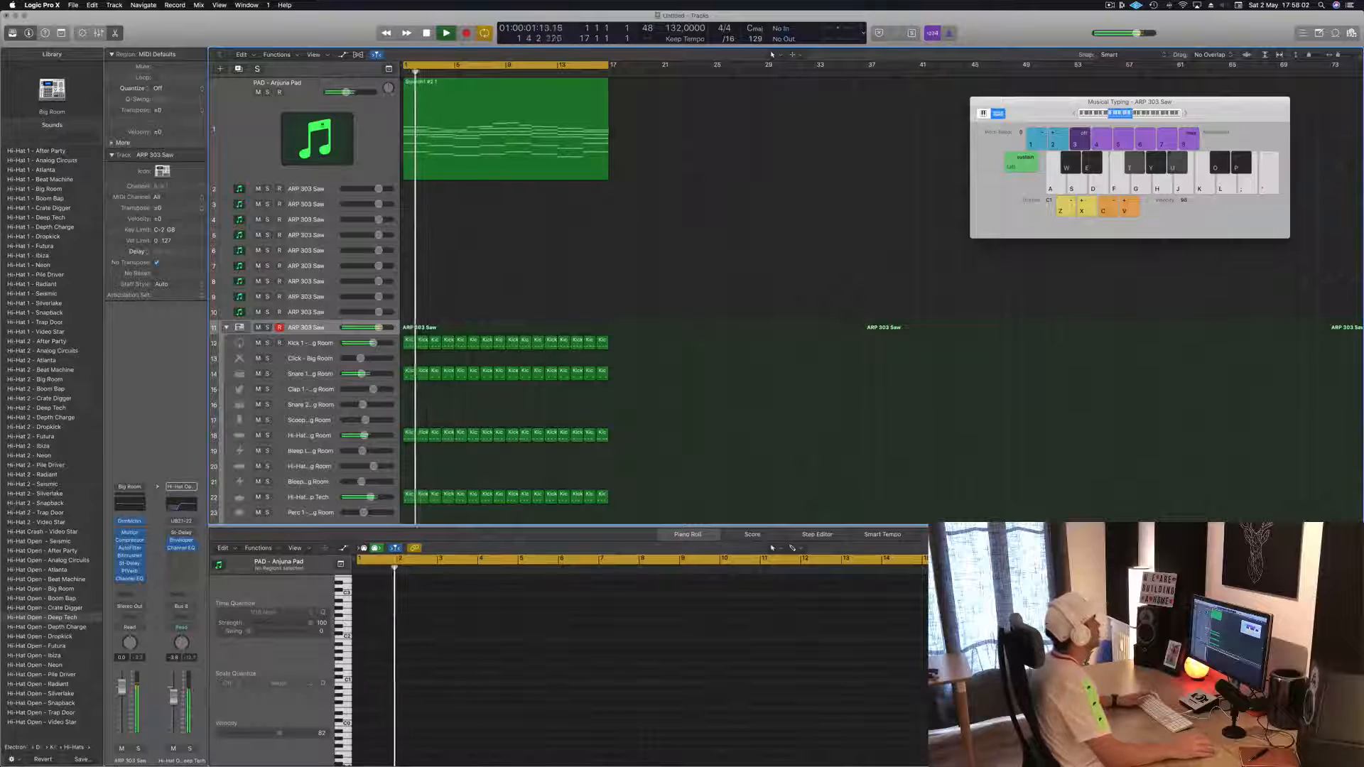
# - Stop playback, split the PAD - Anjuna Pad region at bar 9, and move its second half into the empty space around bar 27
pyautogui.click(267, 141)
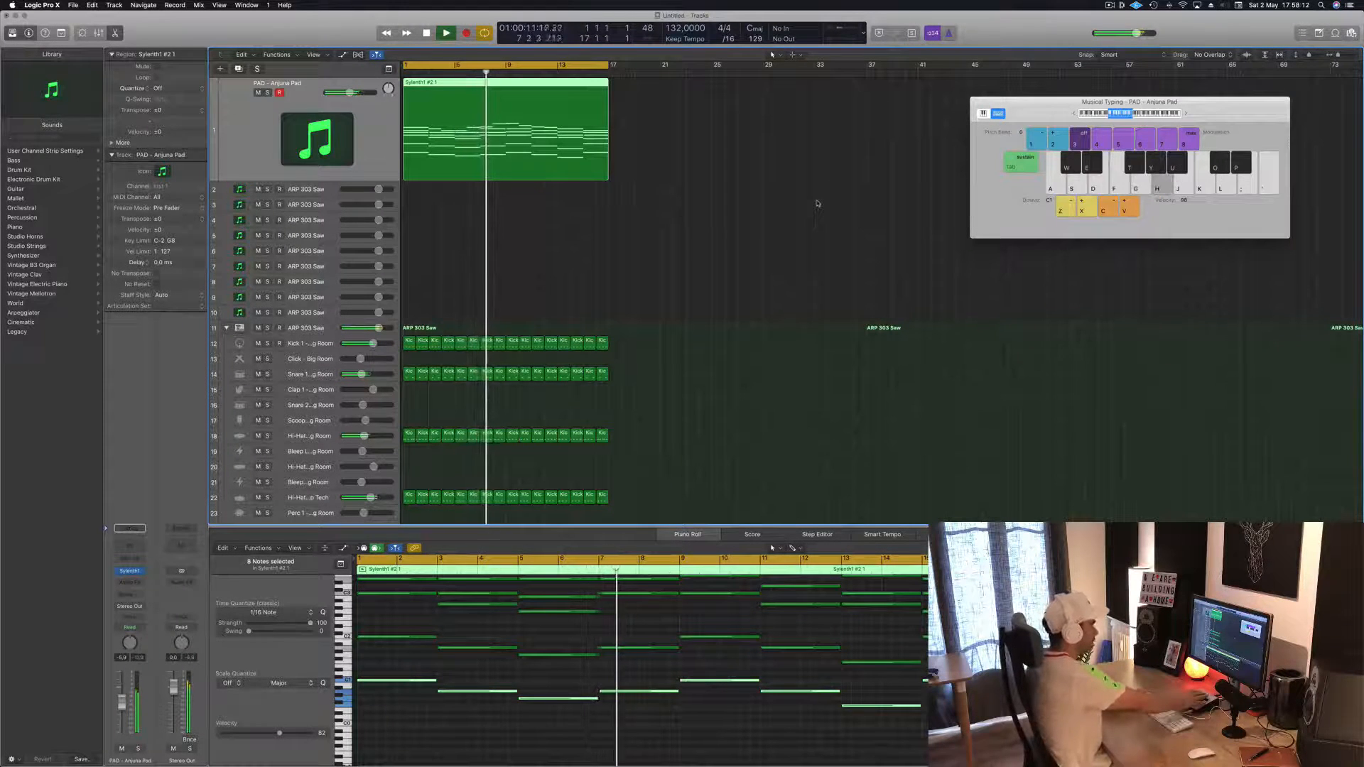
pyautogui.click(776, 244)
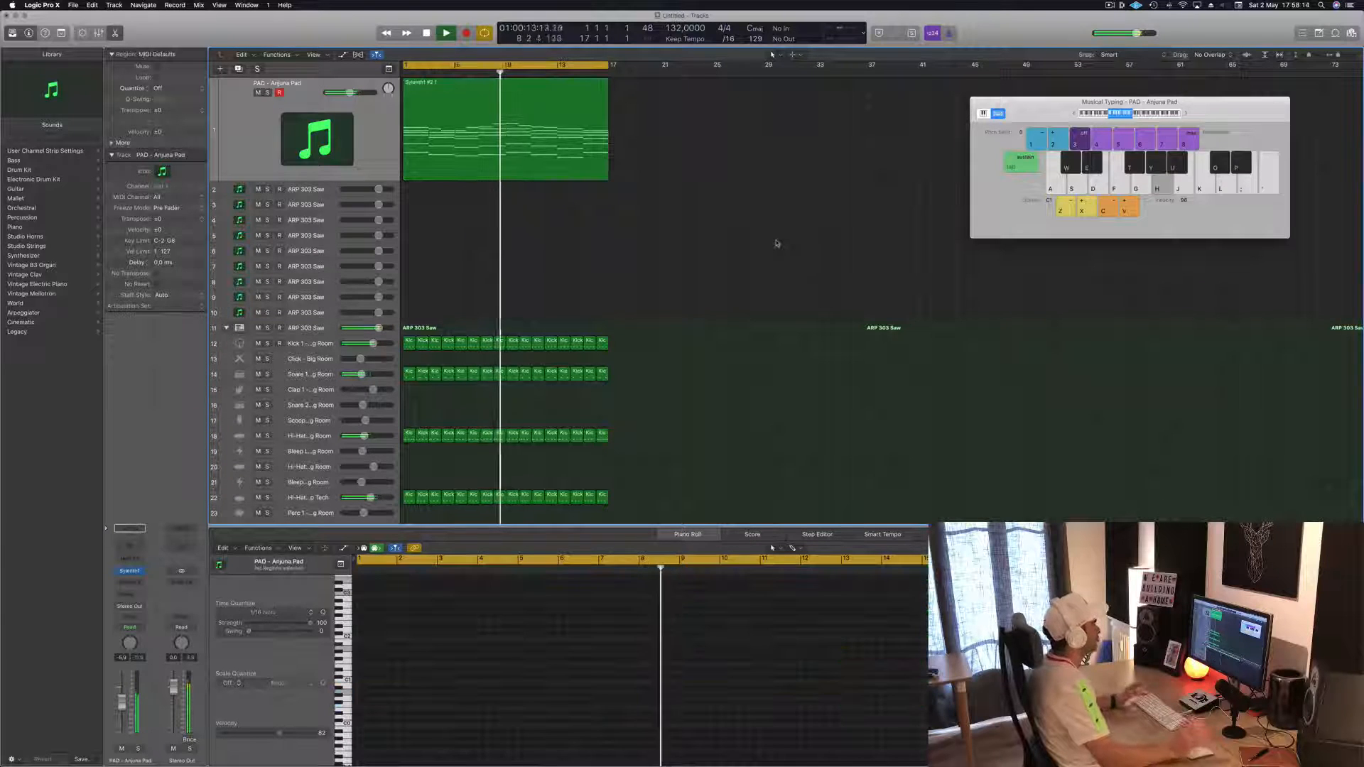
pyautogui.click(515, 148)
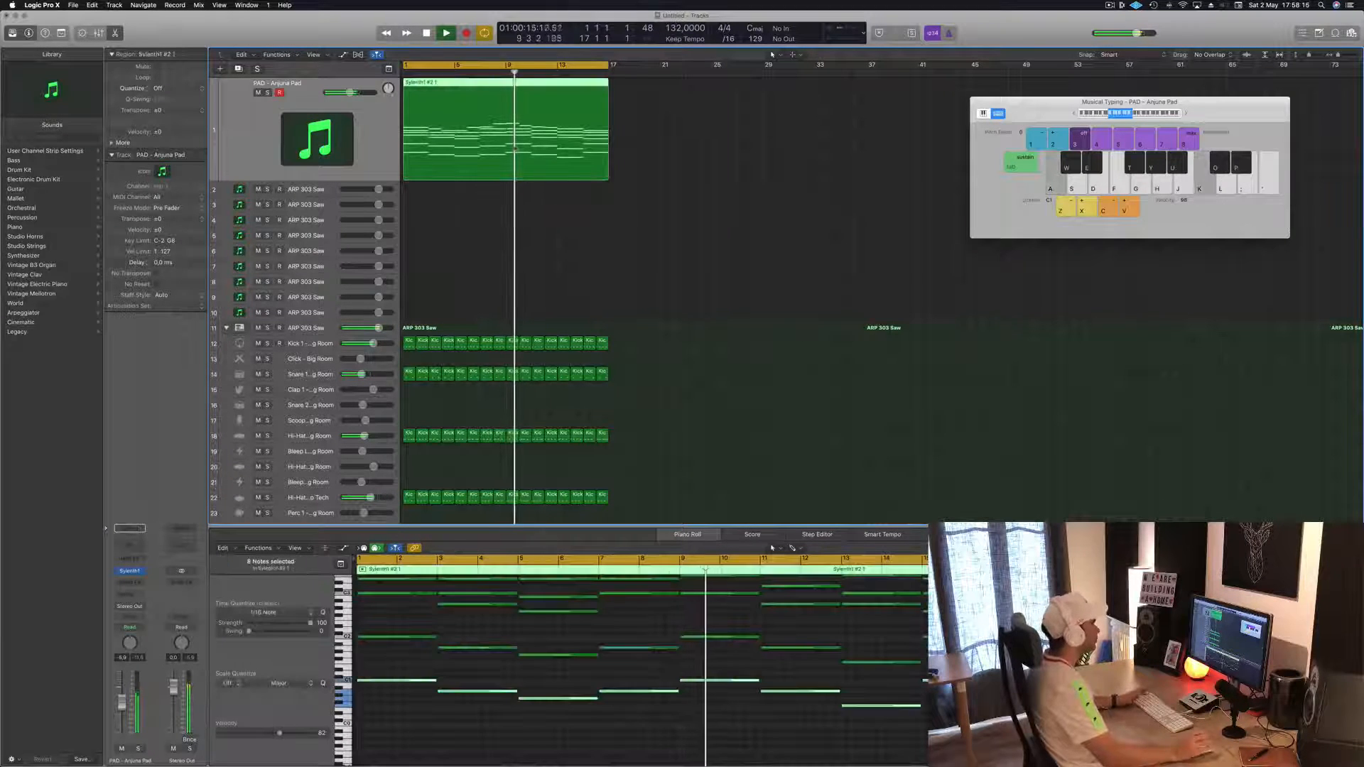
pyautogui.press('space')
pyautogui.click(505, 145)
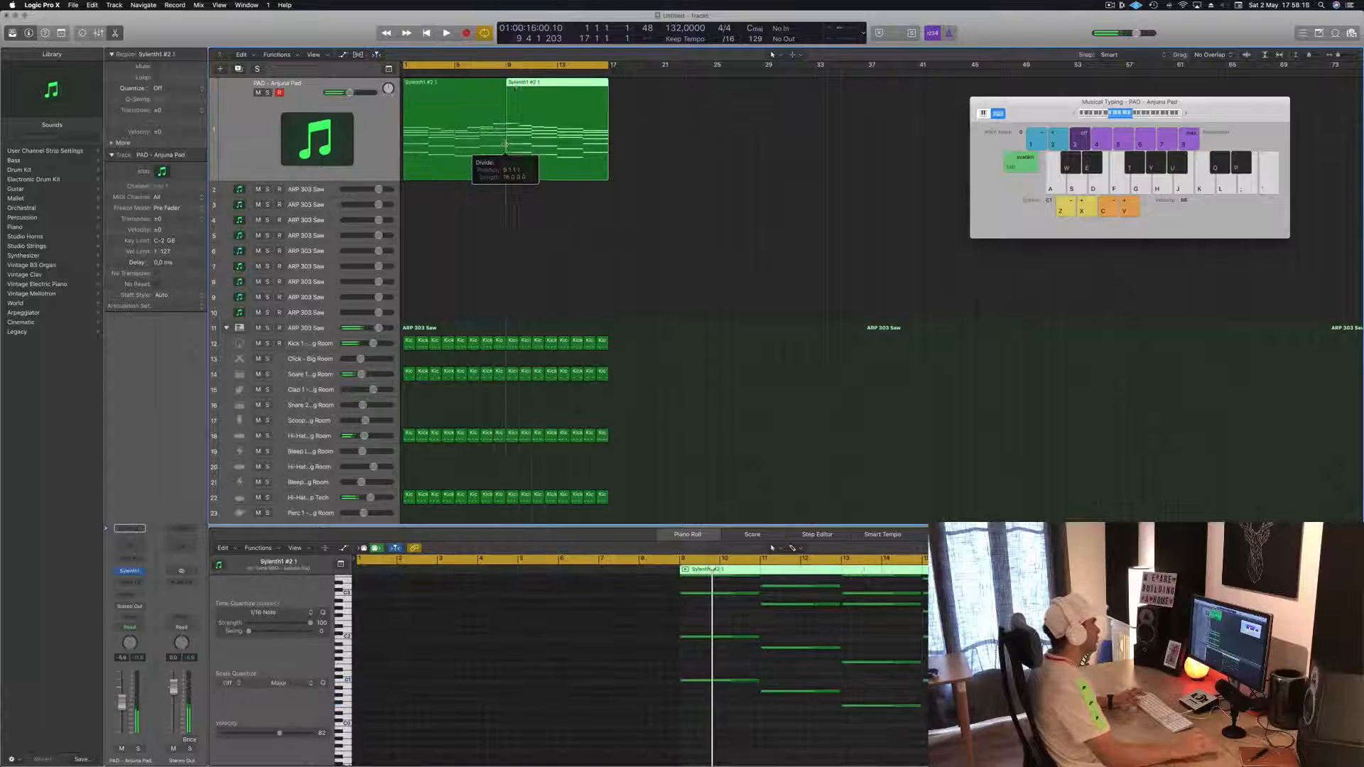
pyautogui.moveTo(570, 91); pyautogui.dragTo(808, 91)
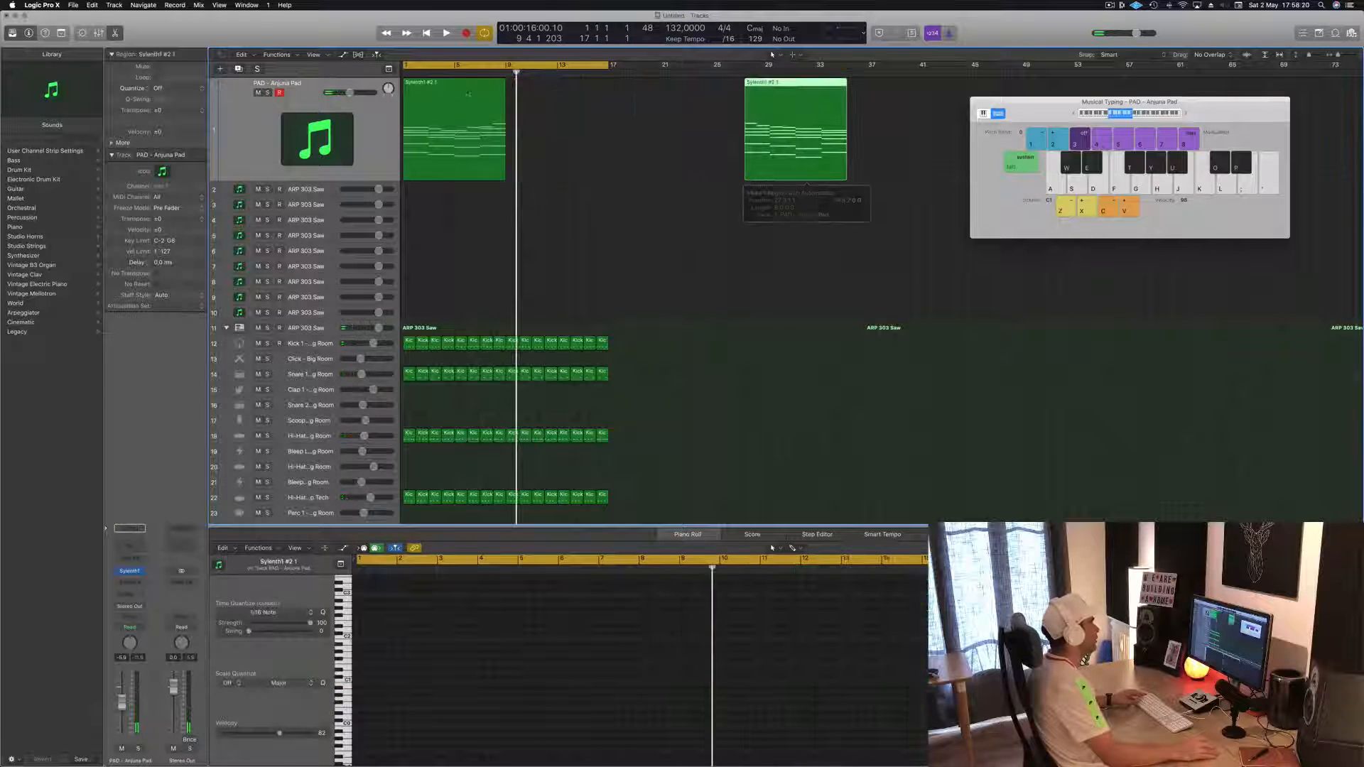
# - Copy the first pad region to bar 9 and play both regions from the start
pyautogui.click(429, 98)
pyautogui.hotkey('shift', 'space')
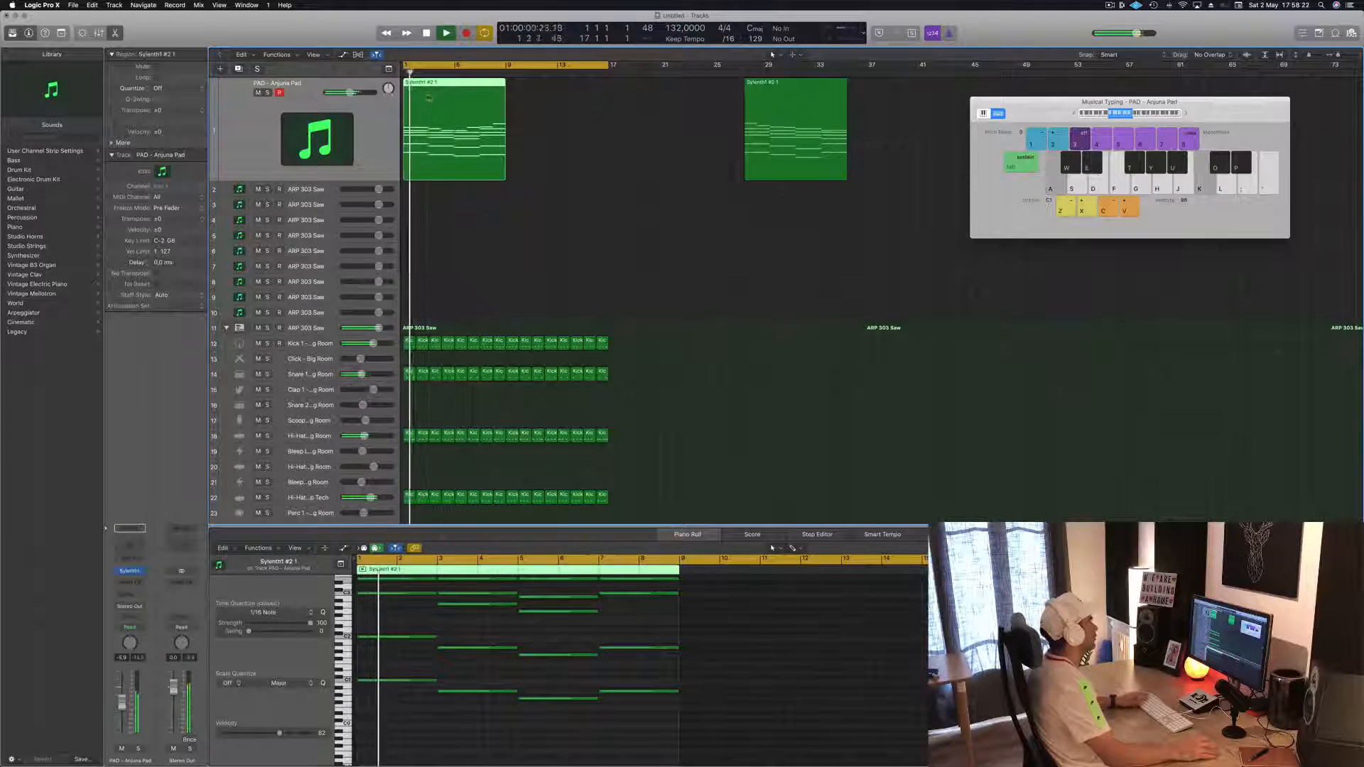
pyautogui.moveTo(428, 98); pyautogui.dragTo(545, 94)
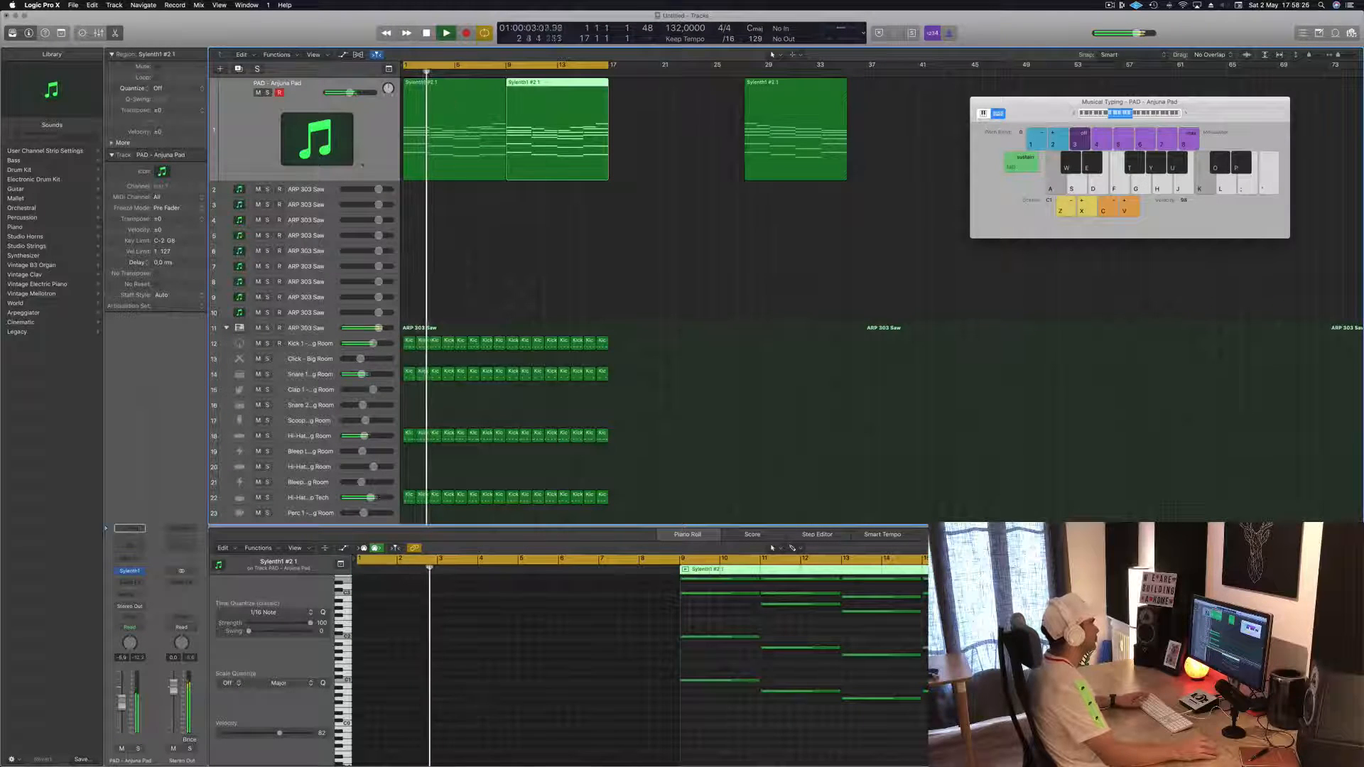
pyautogui.click(243, 134)
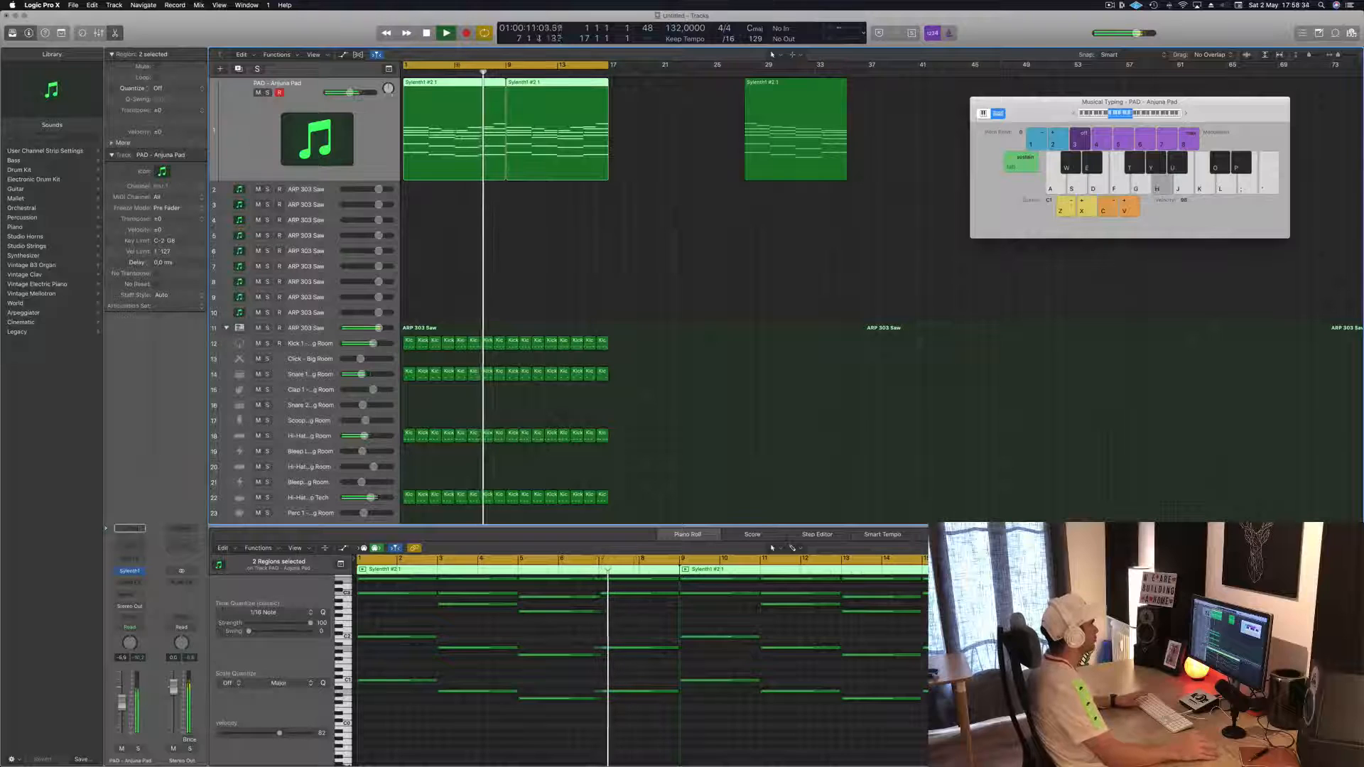
pyautogui.press('Return')
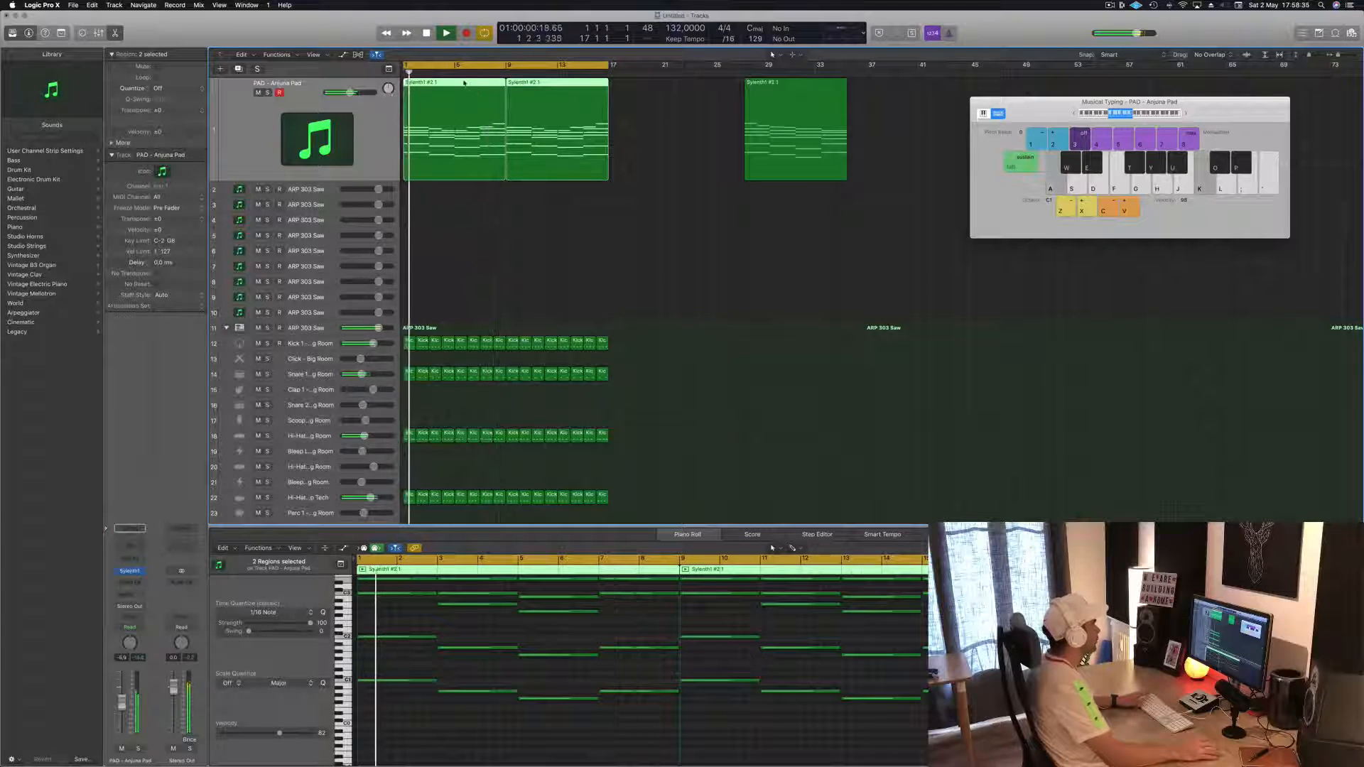
# - Raise the top melody notes in bars 4, 5 and 7 of the first pad region to match their neighbours, and play it back
pyautogui.press('e')
pyautogui.click(436, 211)
pyautogui.click(442, 85)
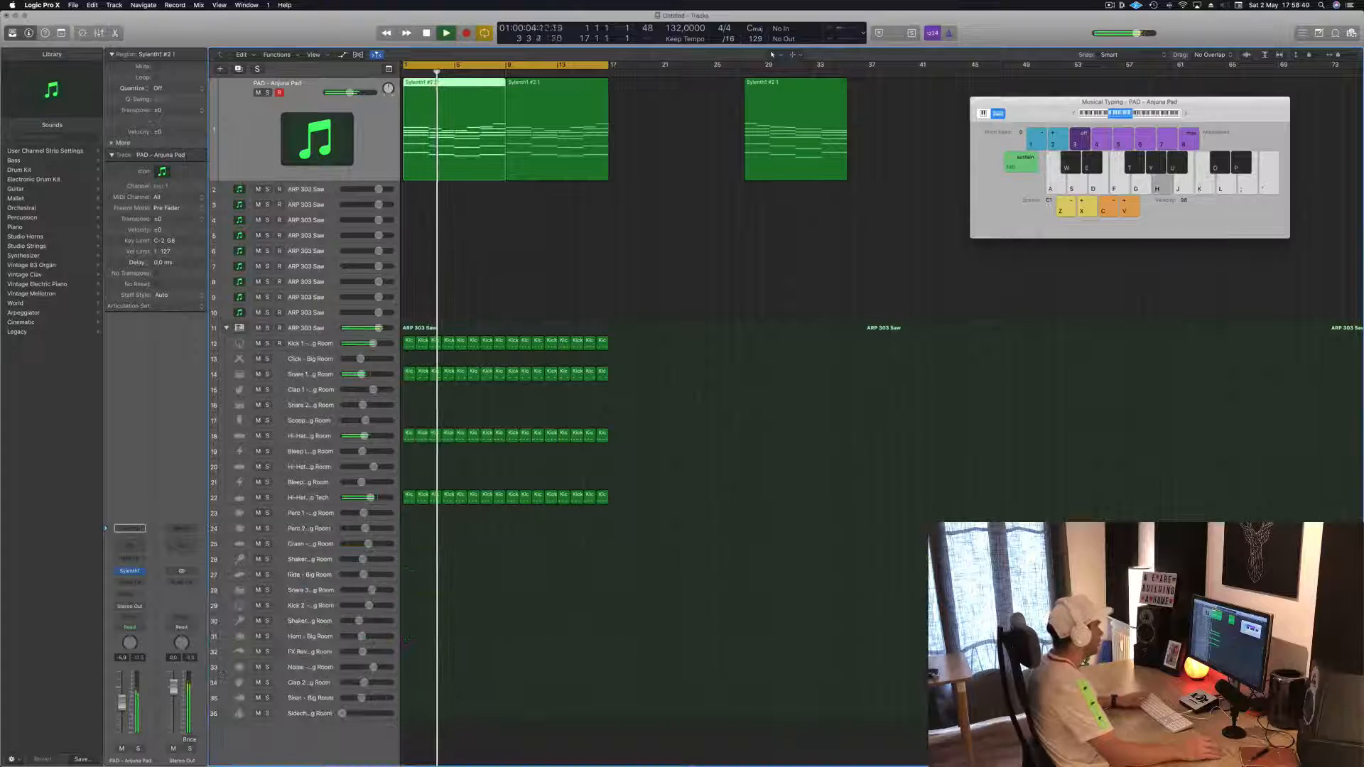
pyautogui.press('e')
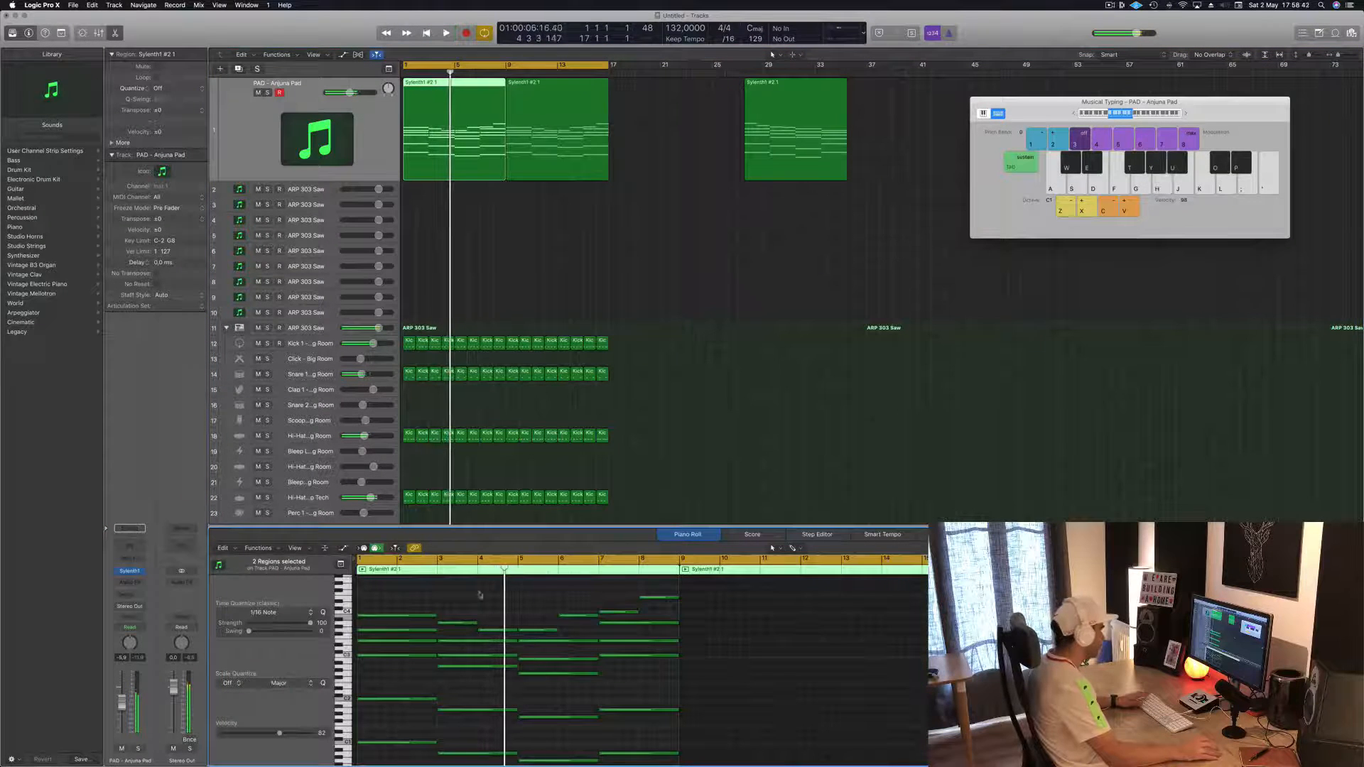
pyautogui.click(496, 631)
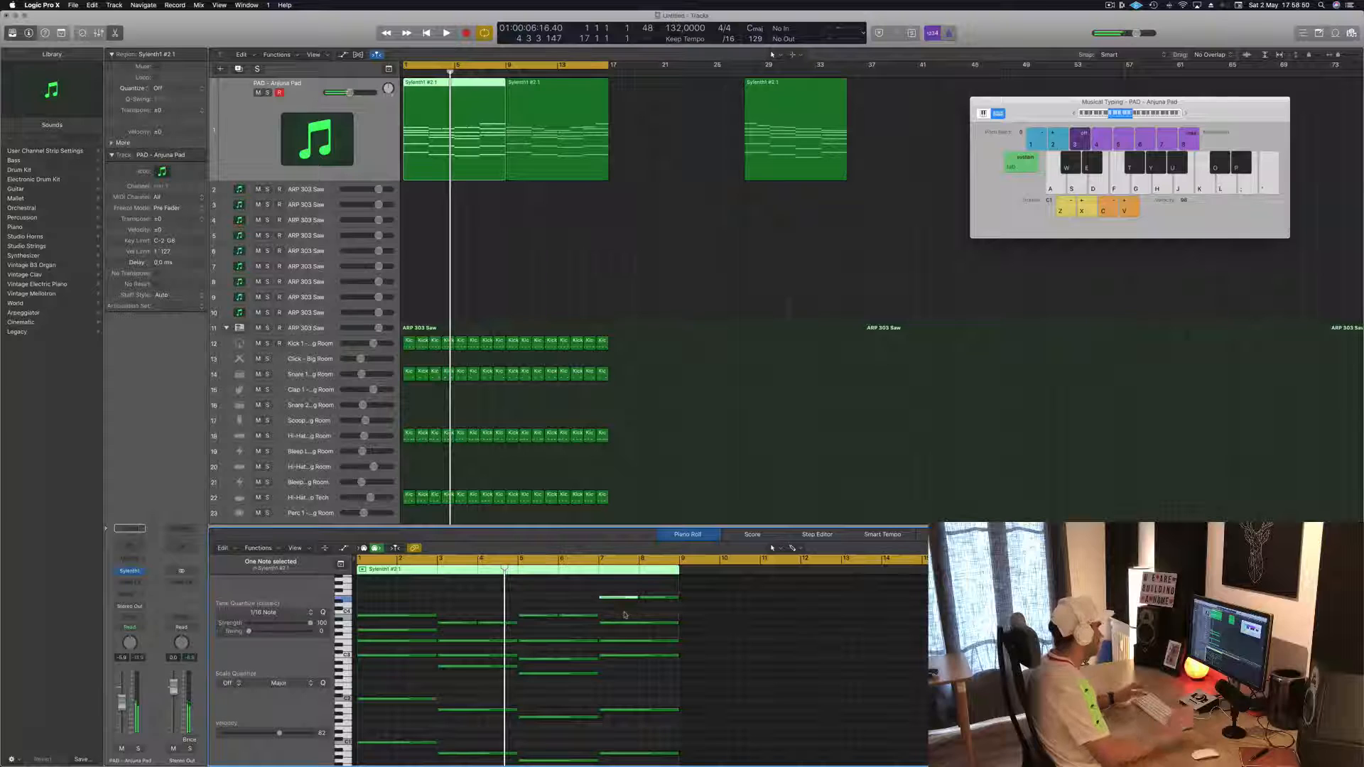
pyautogui.press('Return')
pyautogui.press('space')
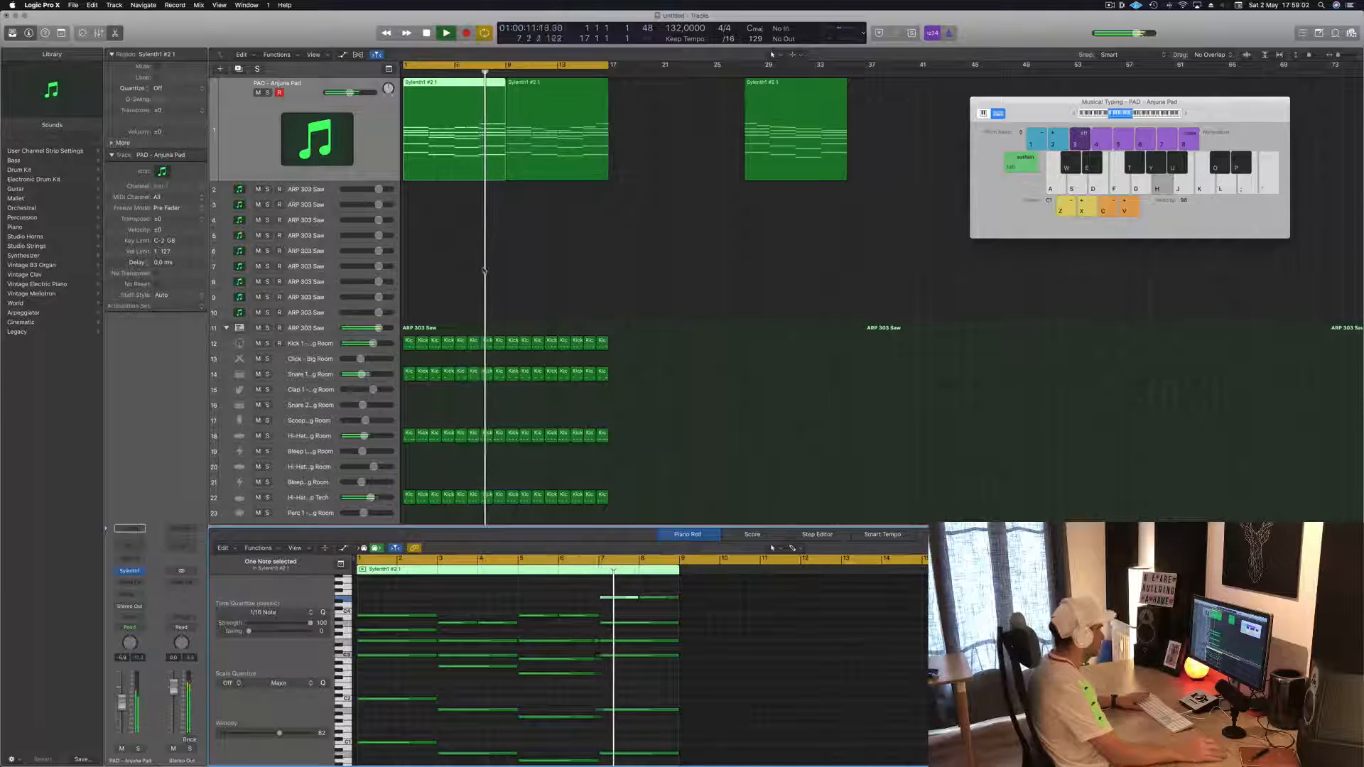
# - Lower the two highest melody notes in bars 7 and 8 of the first pad region and play it back
pyautogui.press('space')
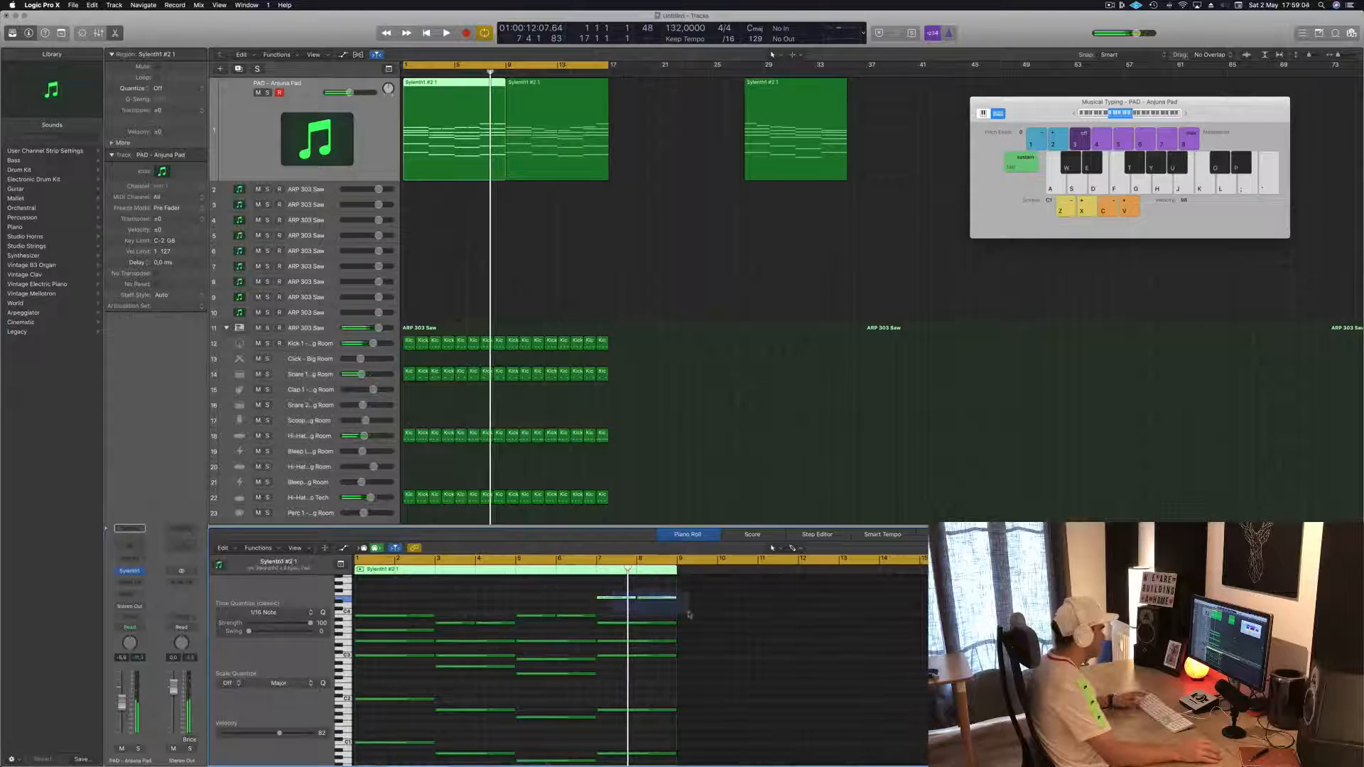
pyautogui.moveTo(689, 615); pyautogui.dragTo(687, 614)
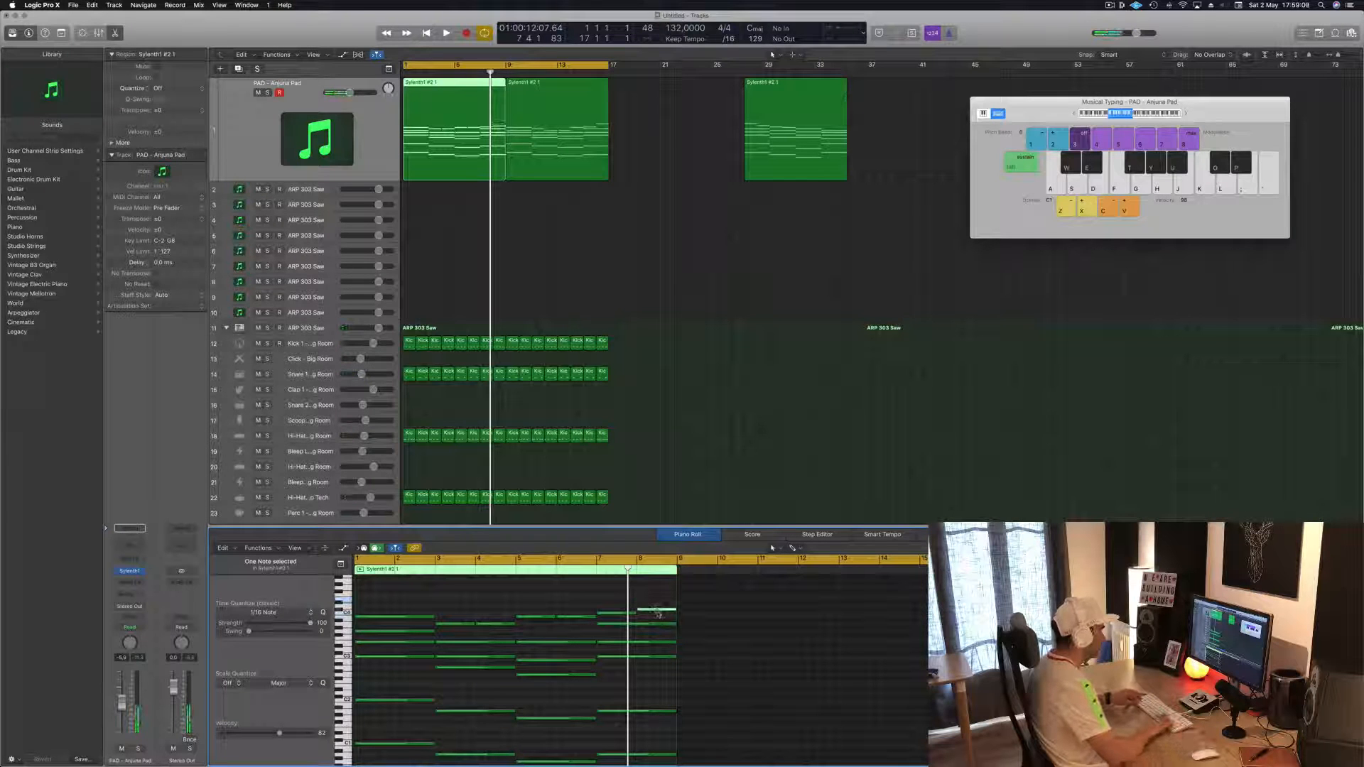
pyautogui.hotkey('alt', 'Up')
pyautogui.press('space')
pyautogui.click(640, 285)
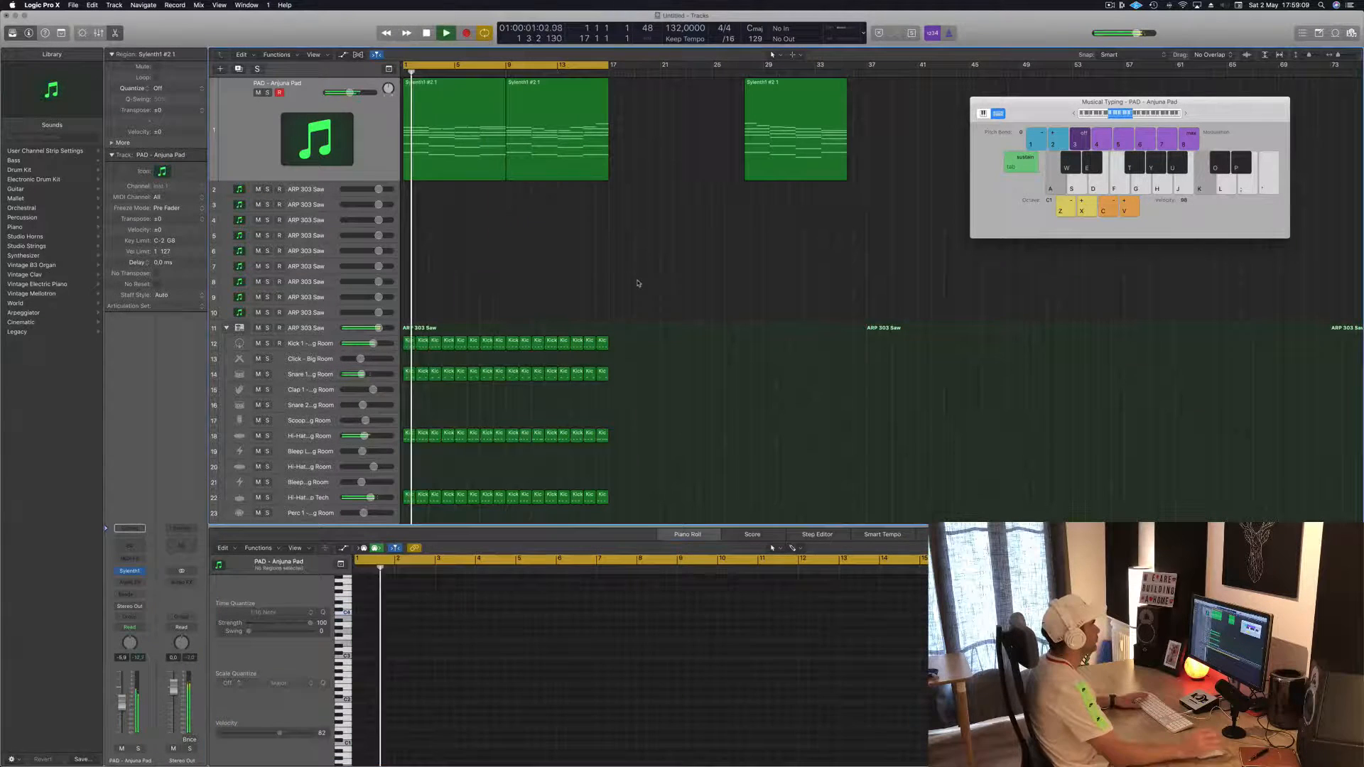
# - Delete the pad region at bar 9 and place a copy of the first pad region at bar 17
pyautogui.click(562, 153)
pyautogui.press('Delete')
pyautogui.click(475, 117)
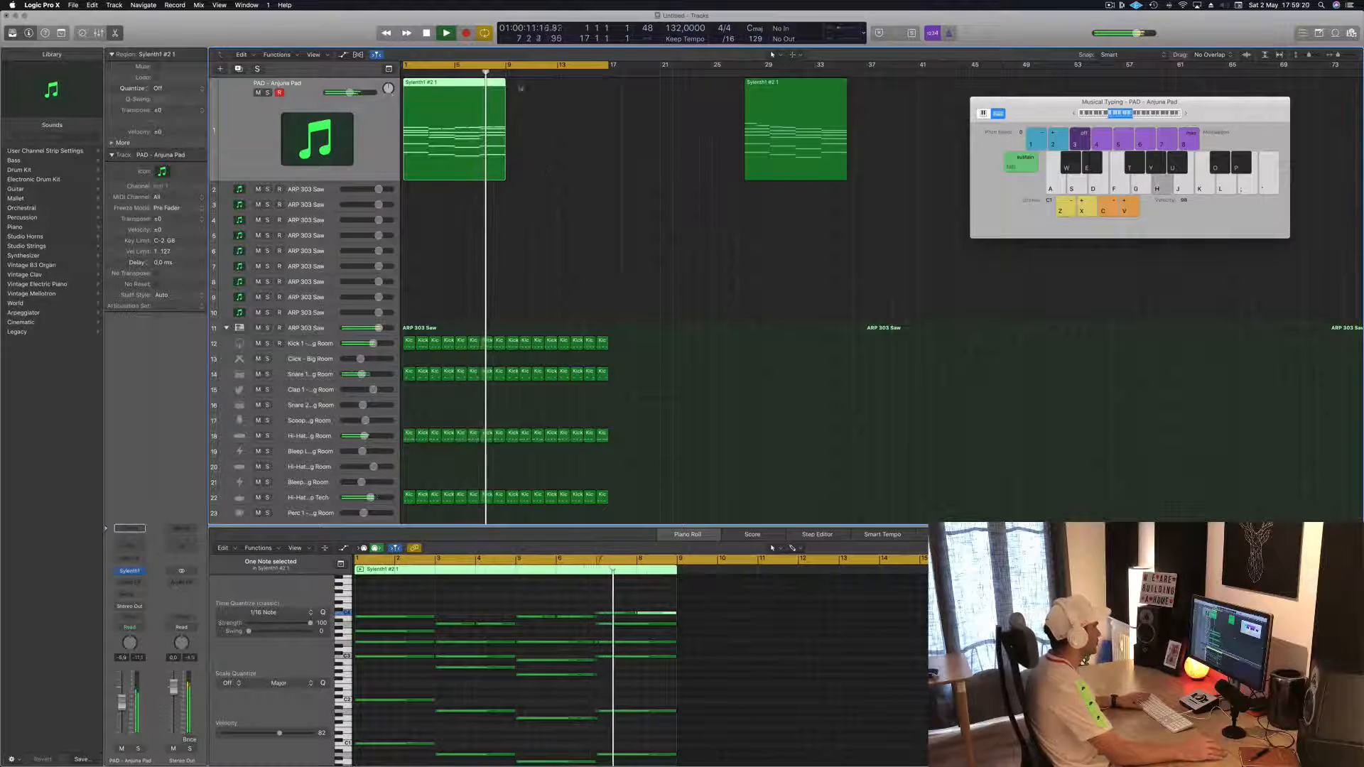
pyautogui.press('space')
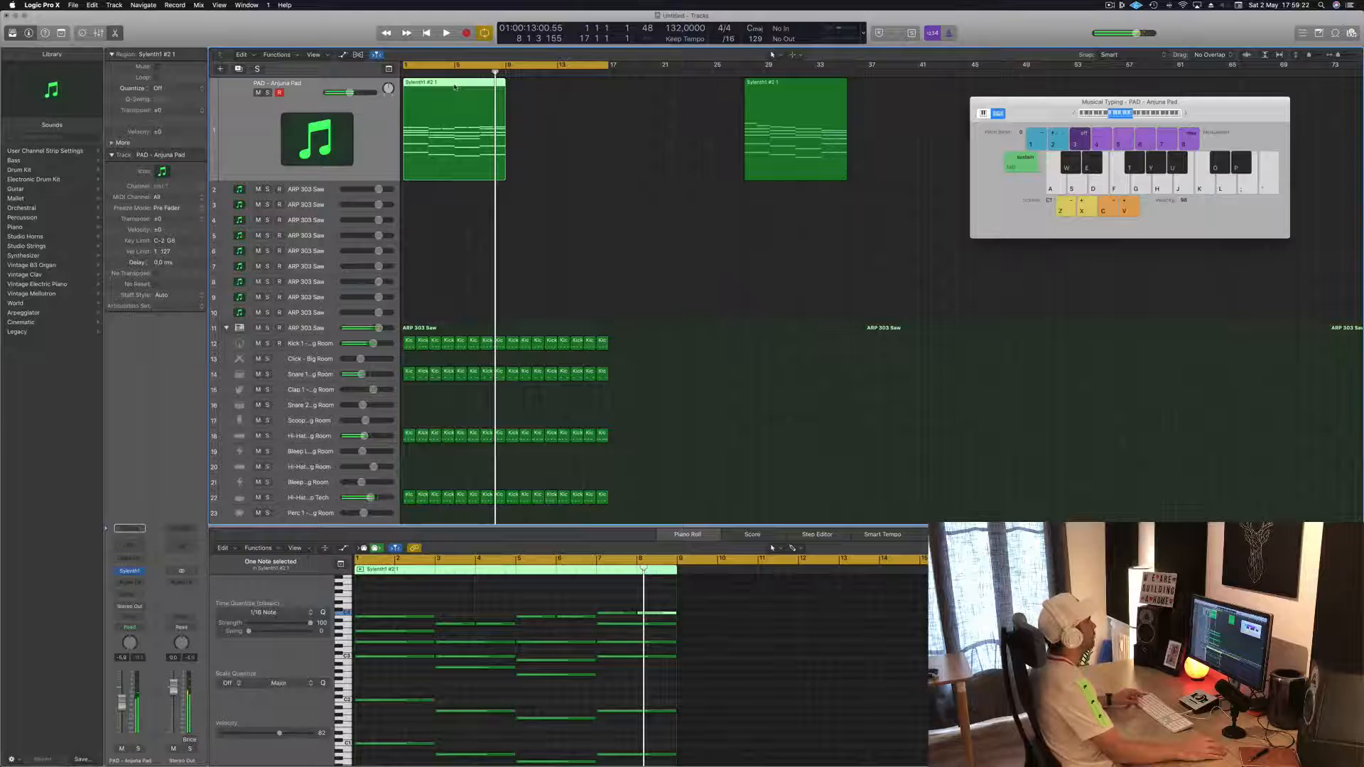
pyautogui.moveTo(454, 87); pyautogui.dragTo(660, 86)
pyautogui.click(470, 87)
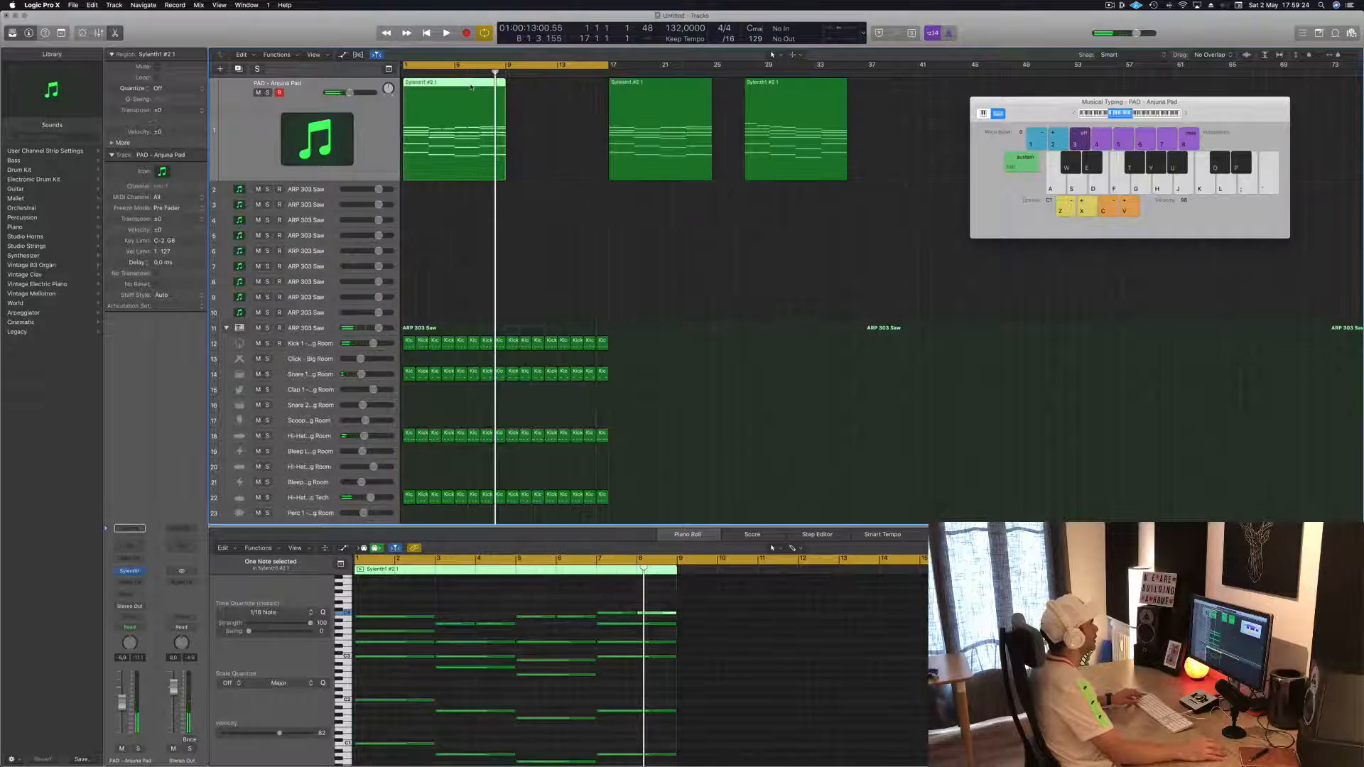
# - Delete the five topmost melody notes from the first pad region and play it from the start
pyautogui.moveTo(383, 602); pyautogui.dragTo(691, 628)
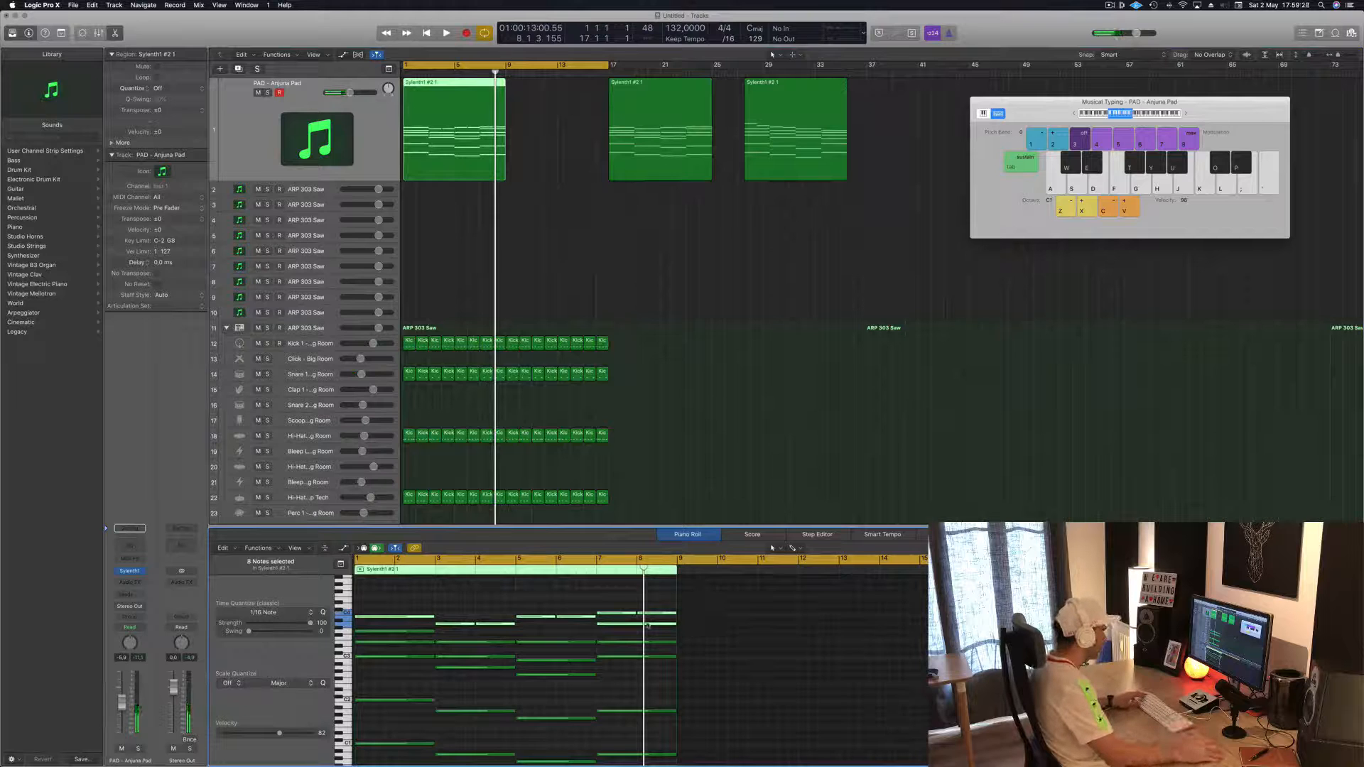
pyautogui.click(549, 574)
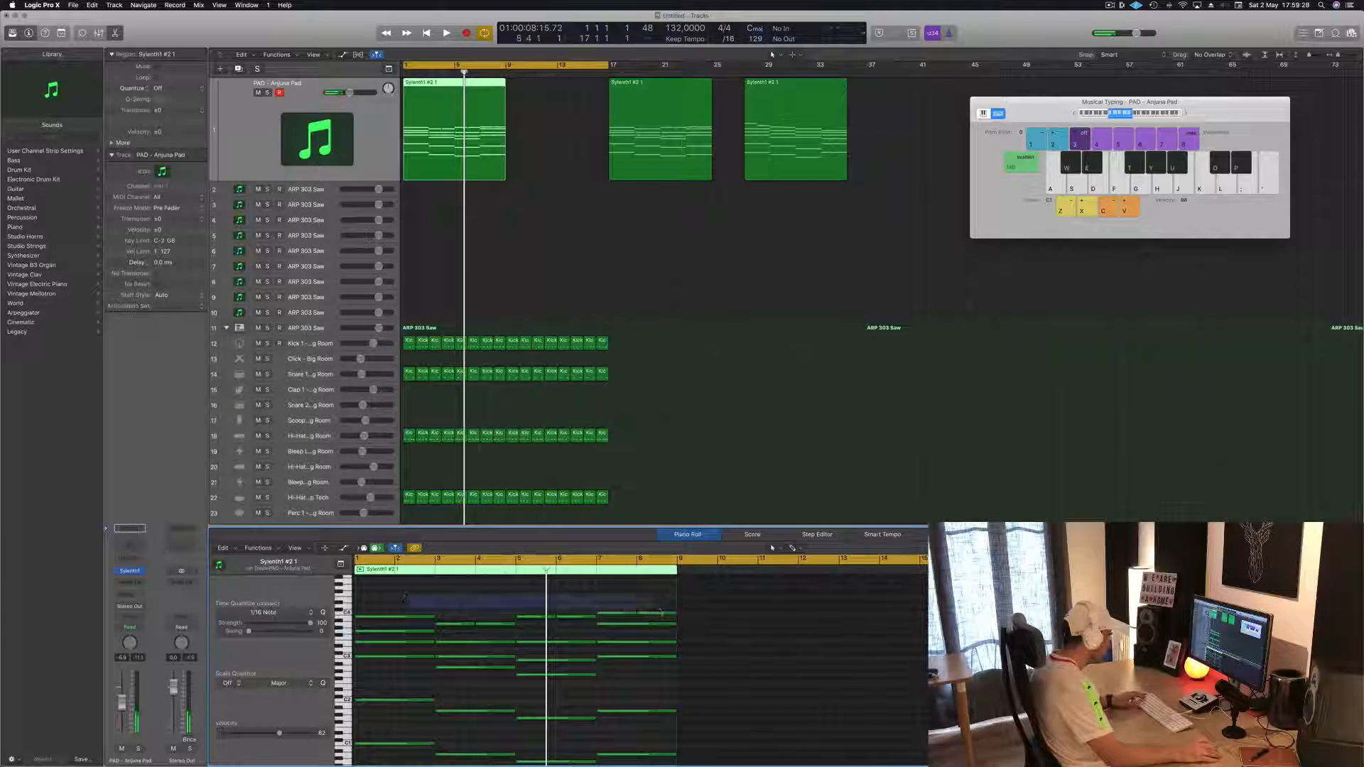
pyautogui.moveTo(682, 619); pyautogui.dragTo(684, 619)
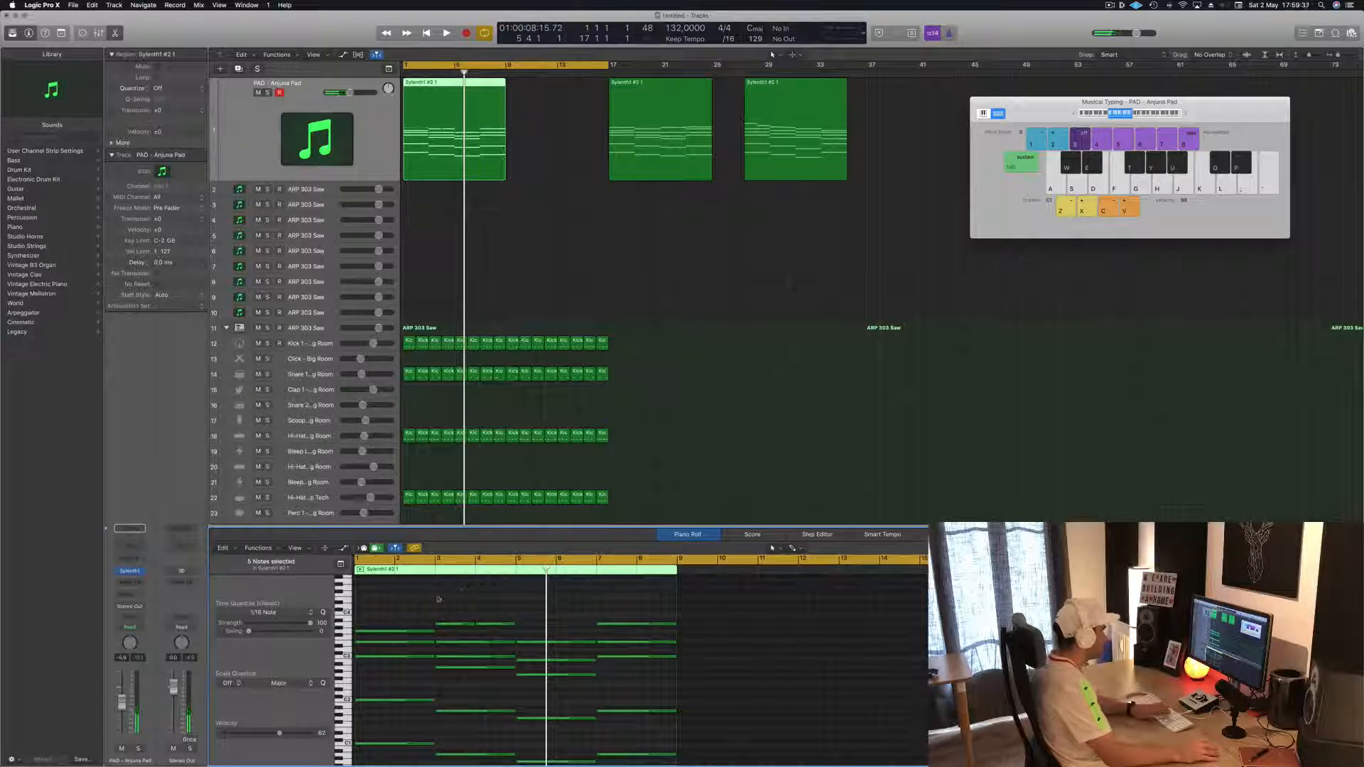
pyautogui.press('Return')
pyautogui.press('space')
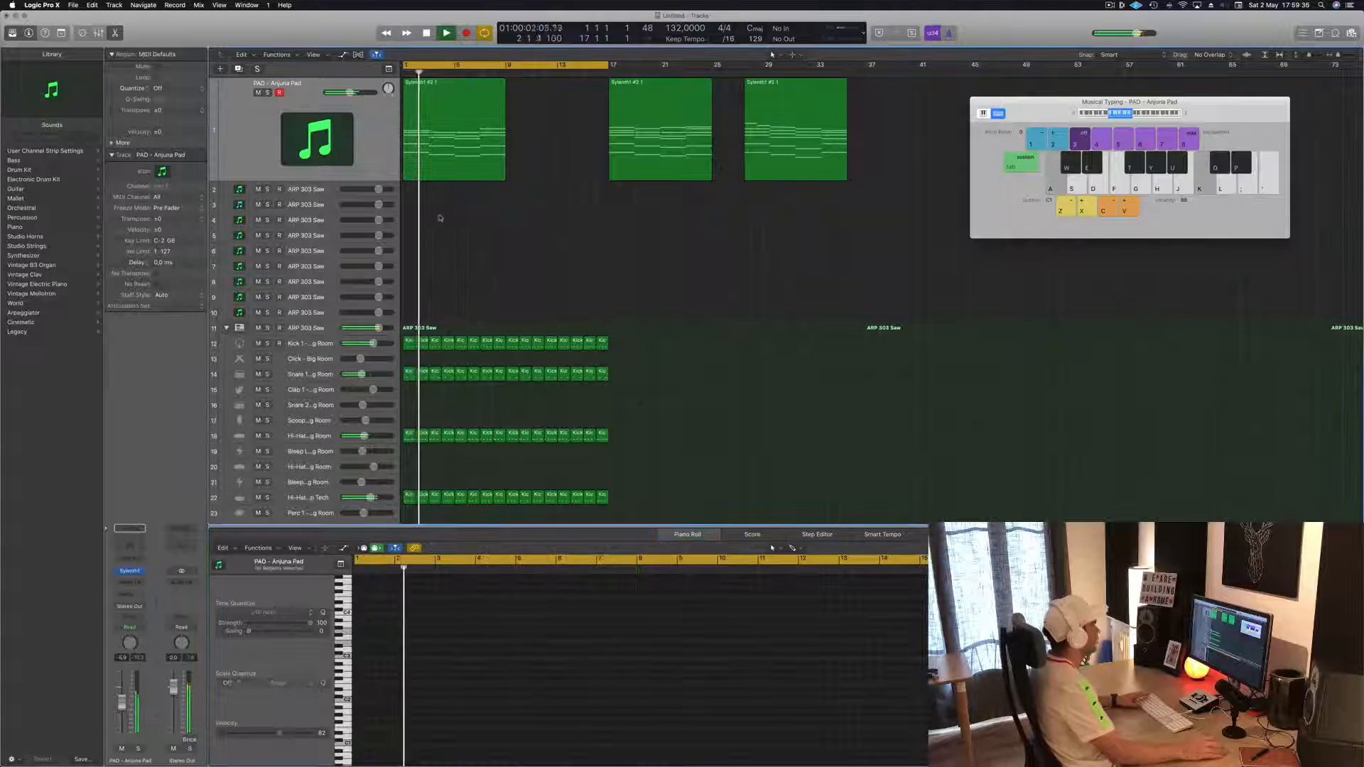
pyautogui.click(456, 140)
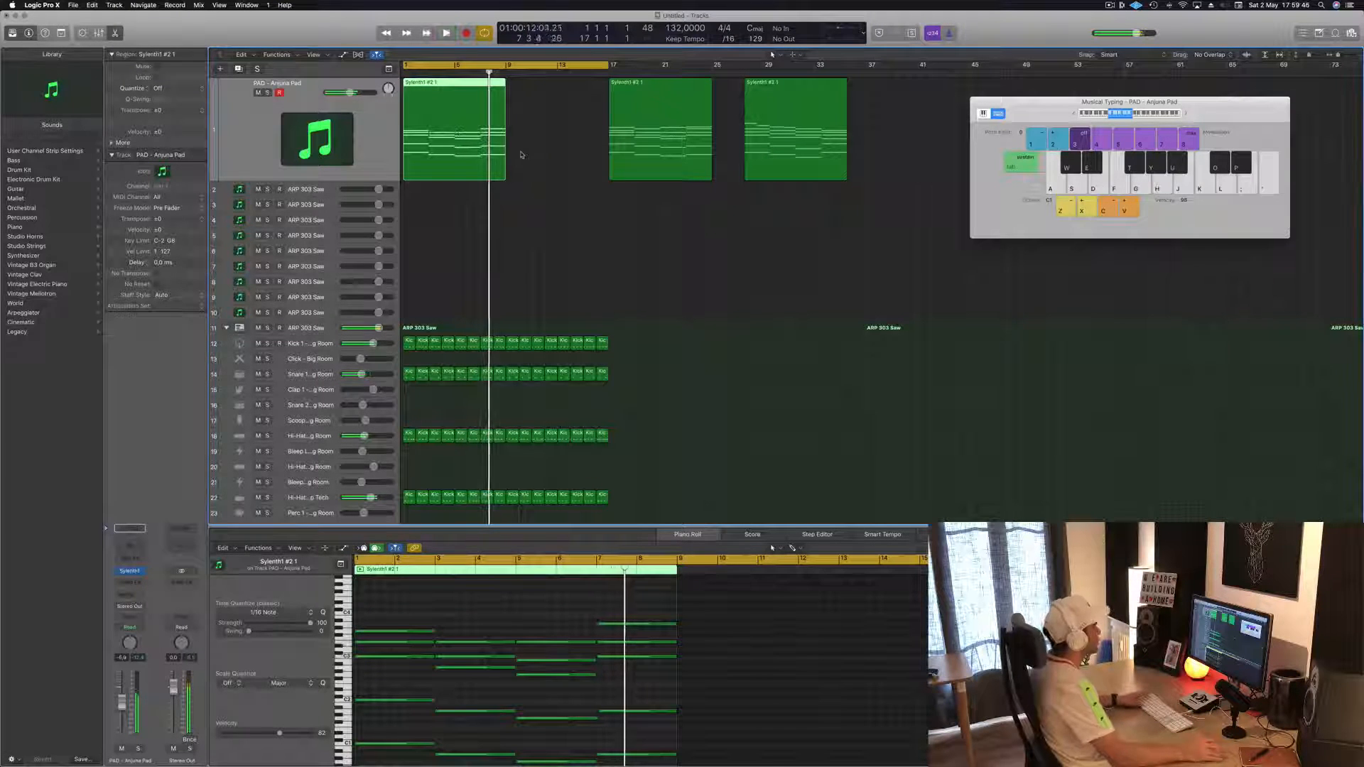
pyautogui.press('space')
# - Copy the first pad region to bar 9 and move the region at bar 17 up against the last pad region
pyautogui.click(635, 129)
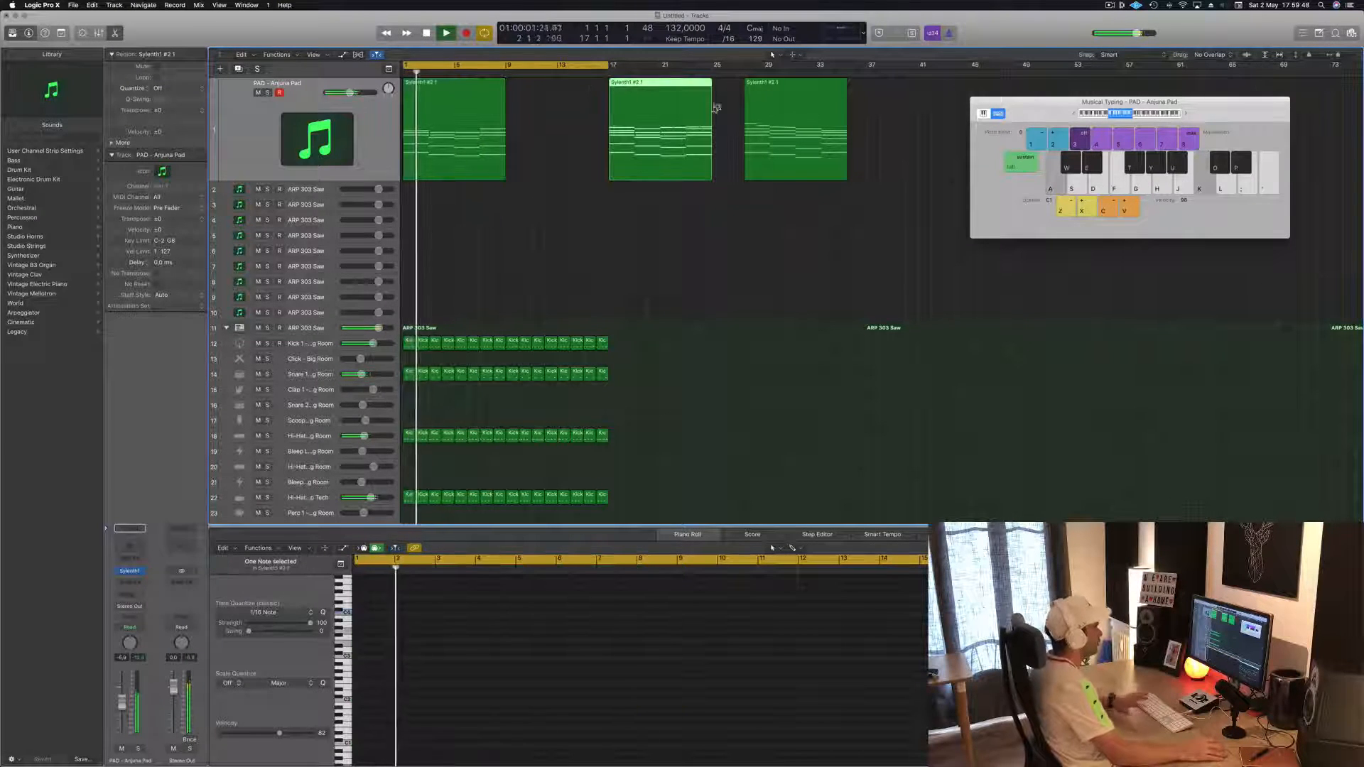
pyautogui.click(444, 87)
pyautogui.moveTo(444, 87); pyautogui.dragTo(546, 92)
pyautogui.moveTo(660, 91); pyautogui.dragTo(693, 91)
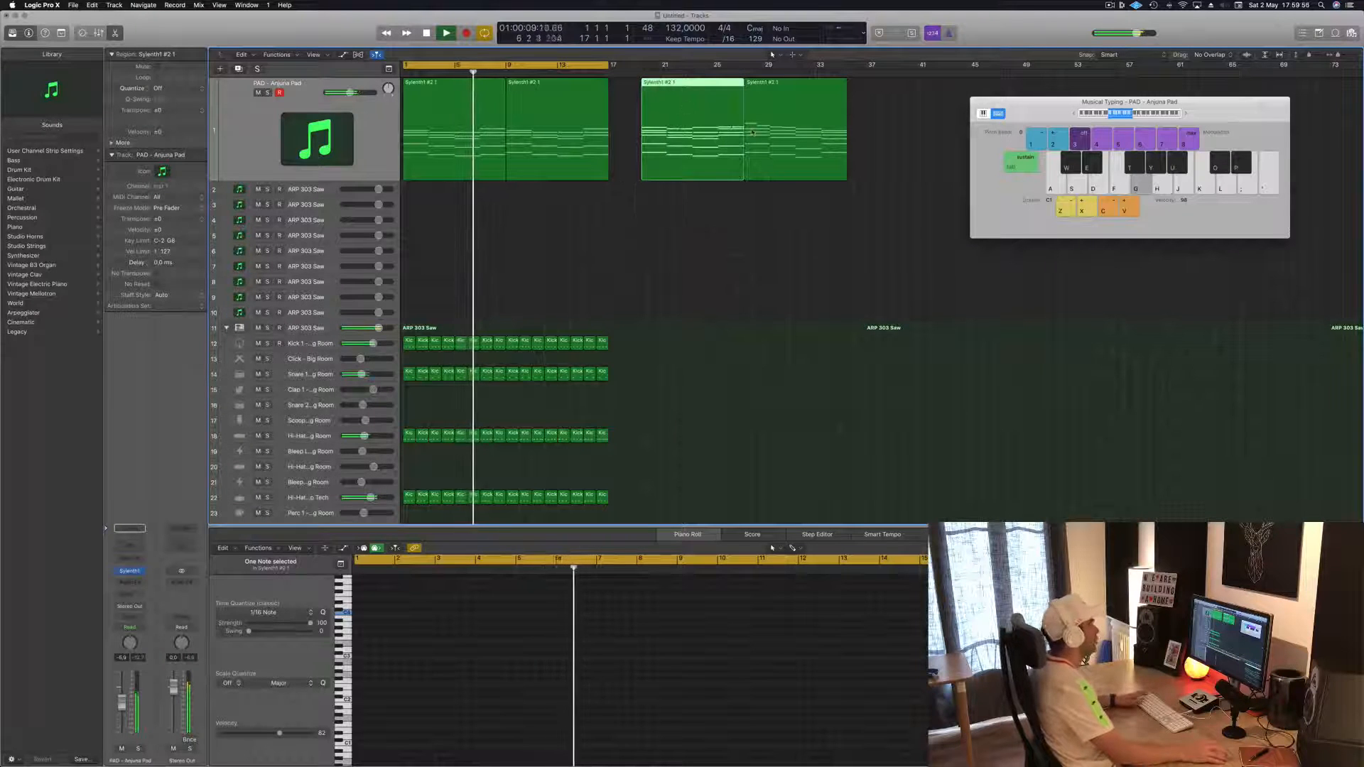
# - Select the two pad regions in the cycle range and open the track's Sylenth1 instrument, placing its window clear of them
pyautogui.moveTo(1044, 102); pyautogui.dragTo(1058, 145)
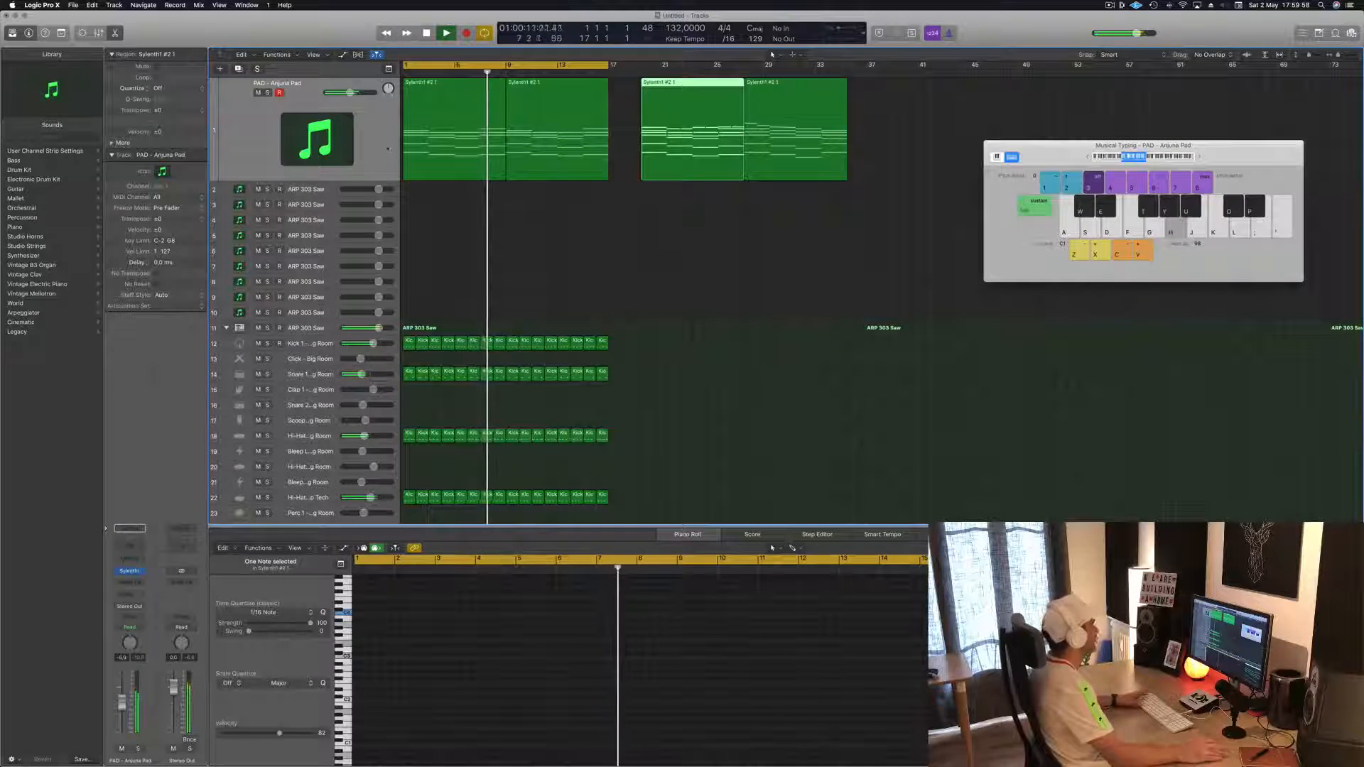
pyautogui.click(371, 143)
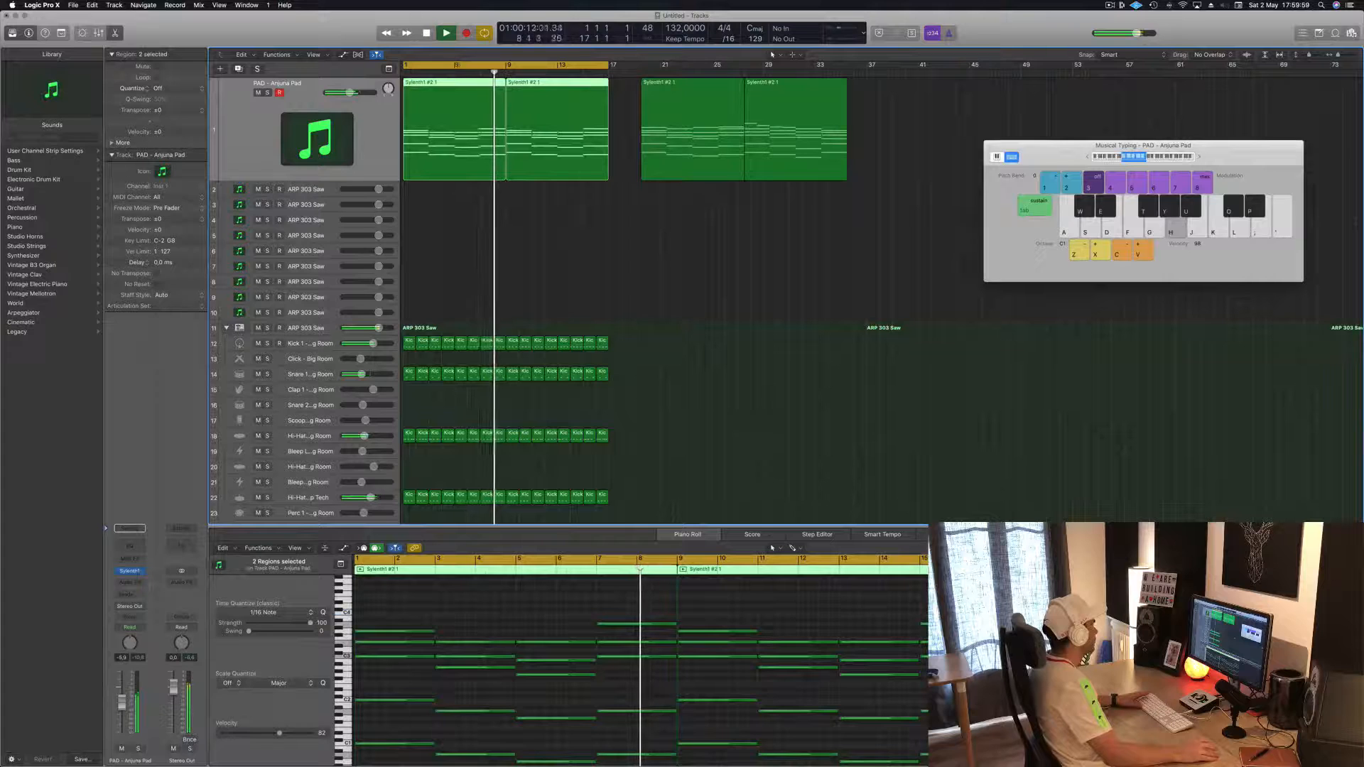
pyautogui.click(129, 571)
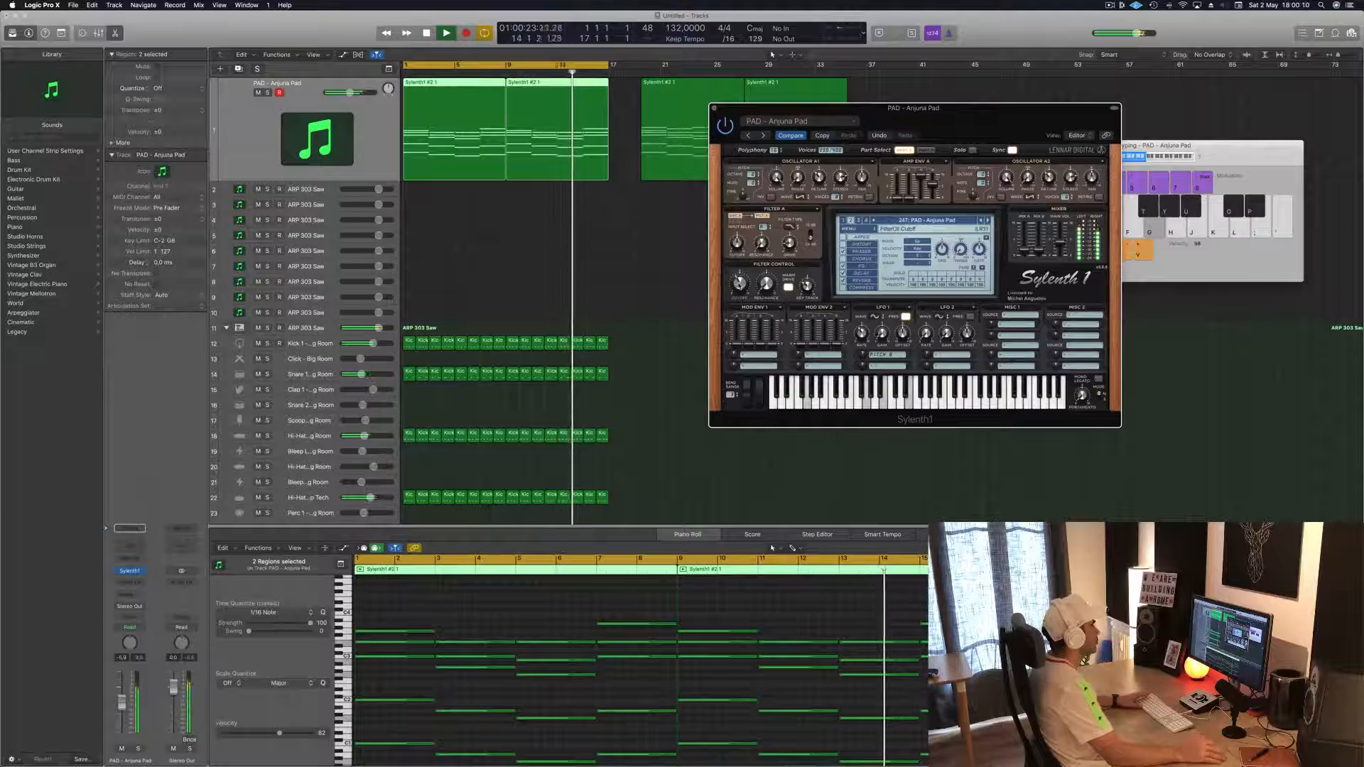
pyautogui.moveTo(799, 108); pyautogui.dragTo(865, 123)
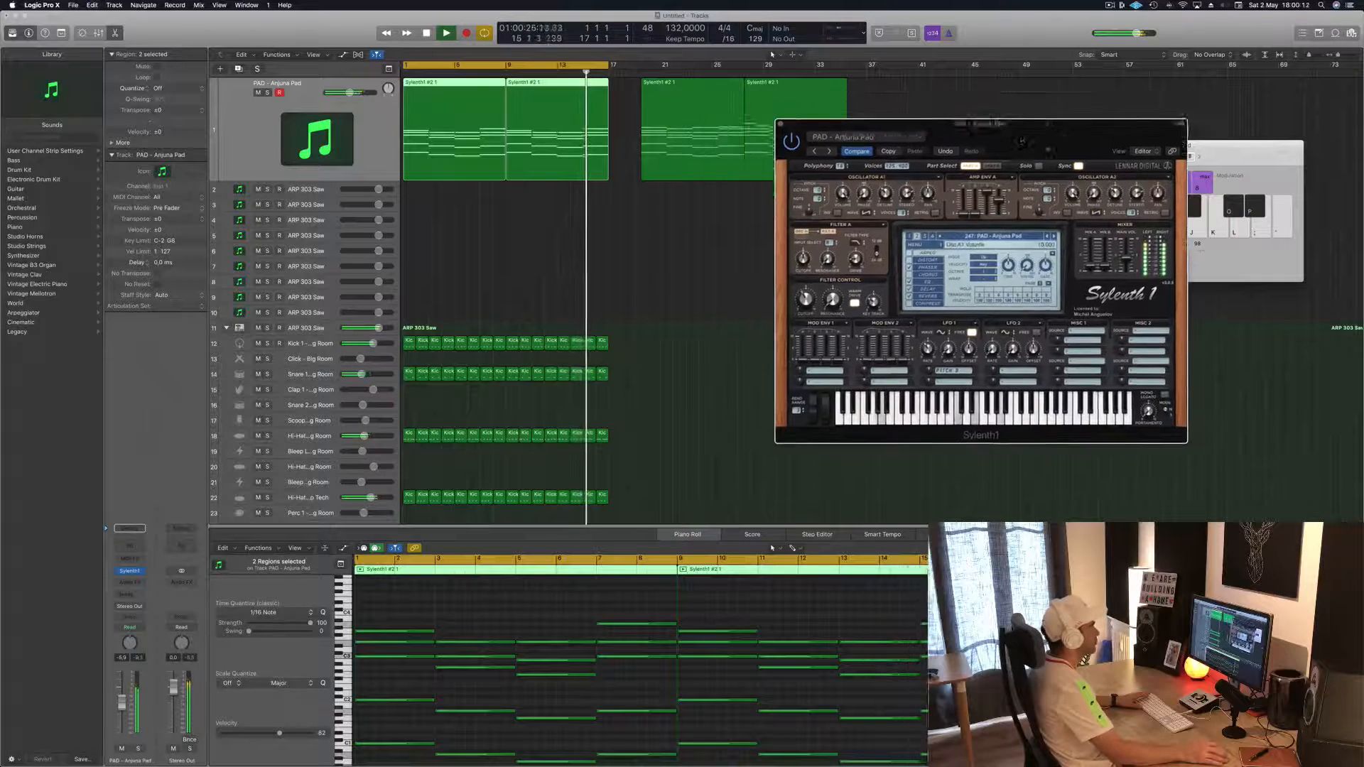
pyautogui.moveTo(1021, 140); pyautogui.dragTo(1051, 144)
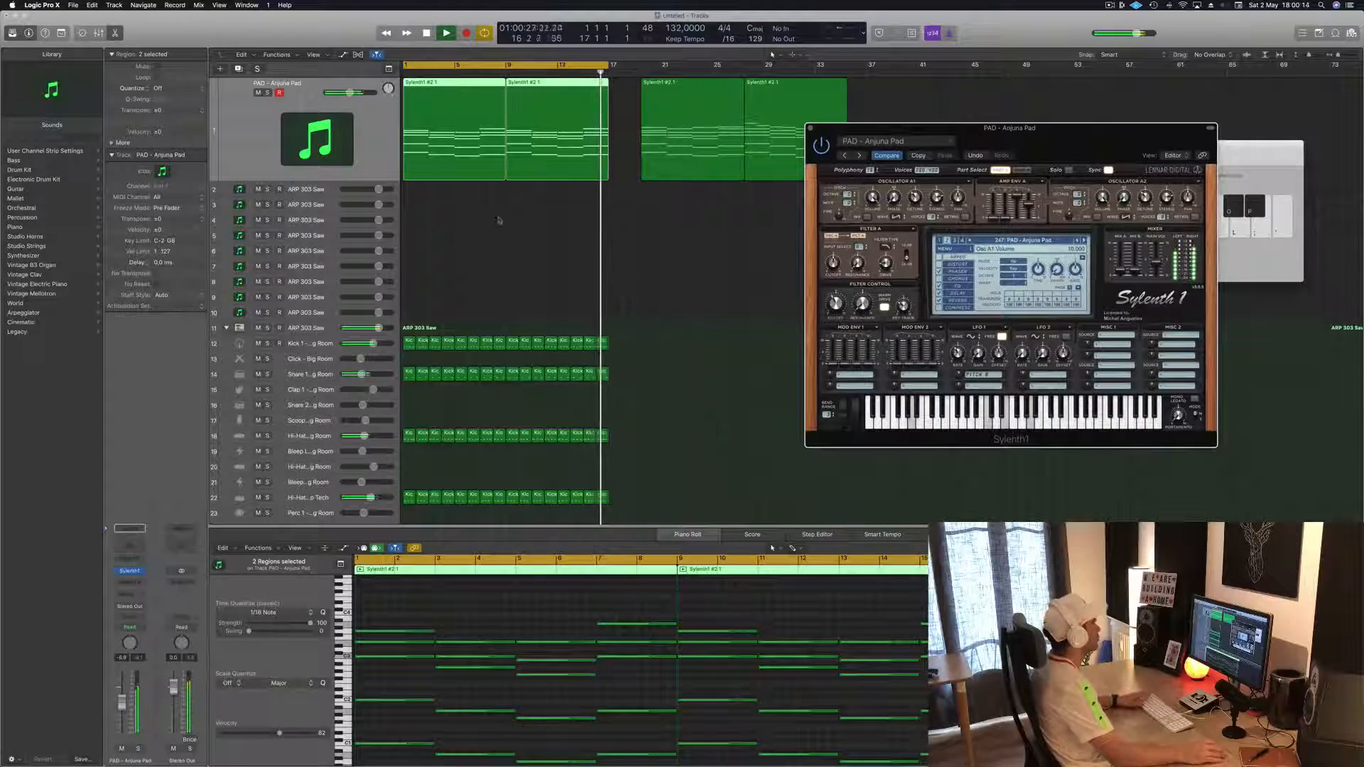
# - Examine the chord notes of the two pad regions in the Piano Roll during playback, and select the first region
pyautogui.scroll(-3, 529, 661)
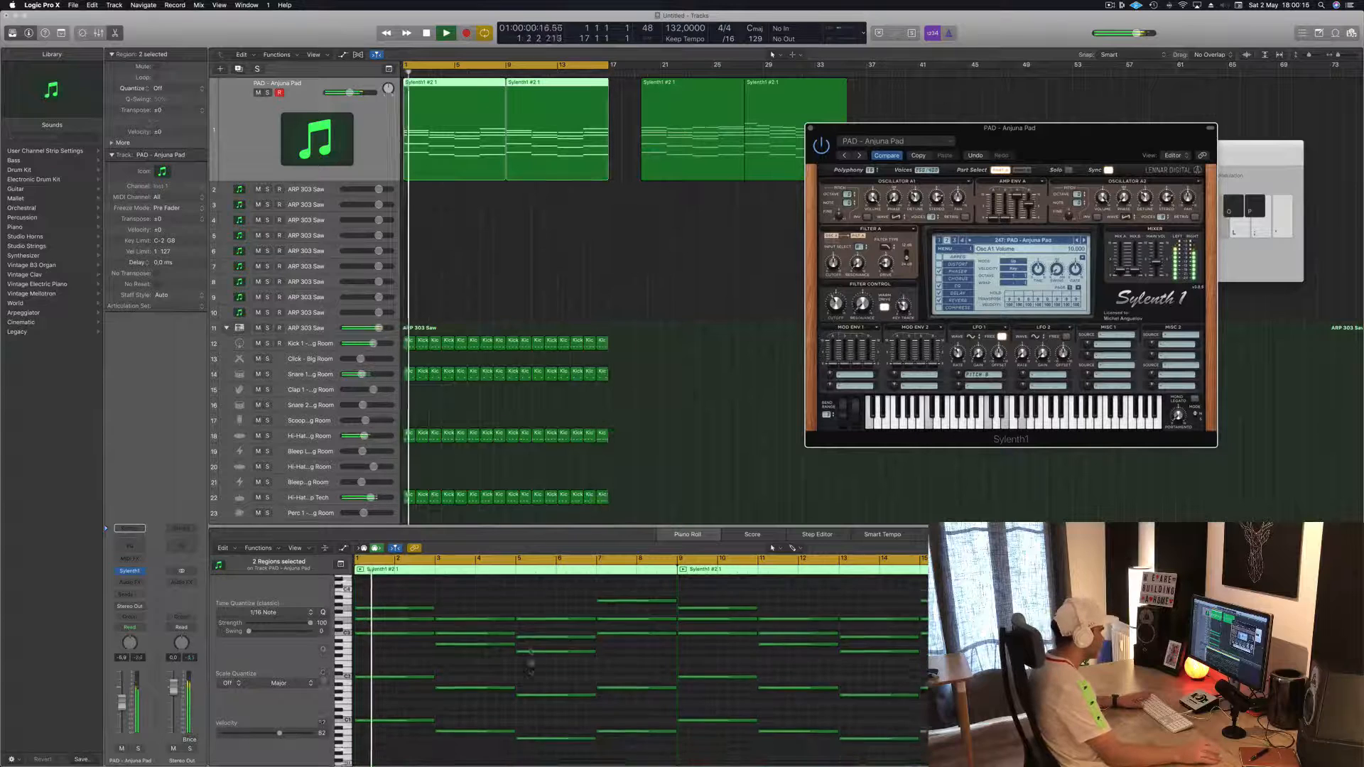
pyautogui.scroll(2, 529, 661)
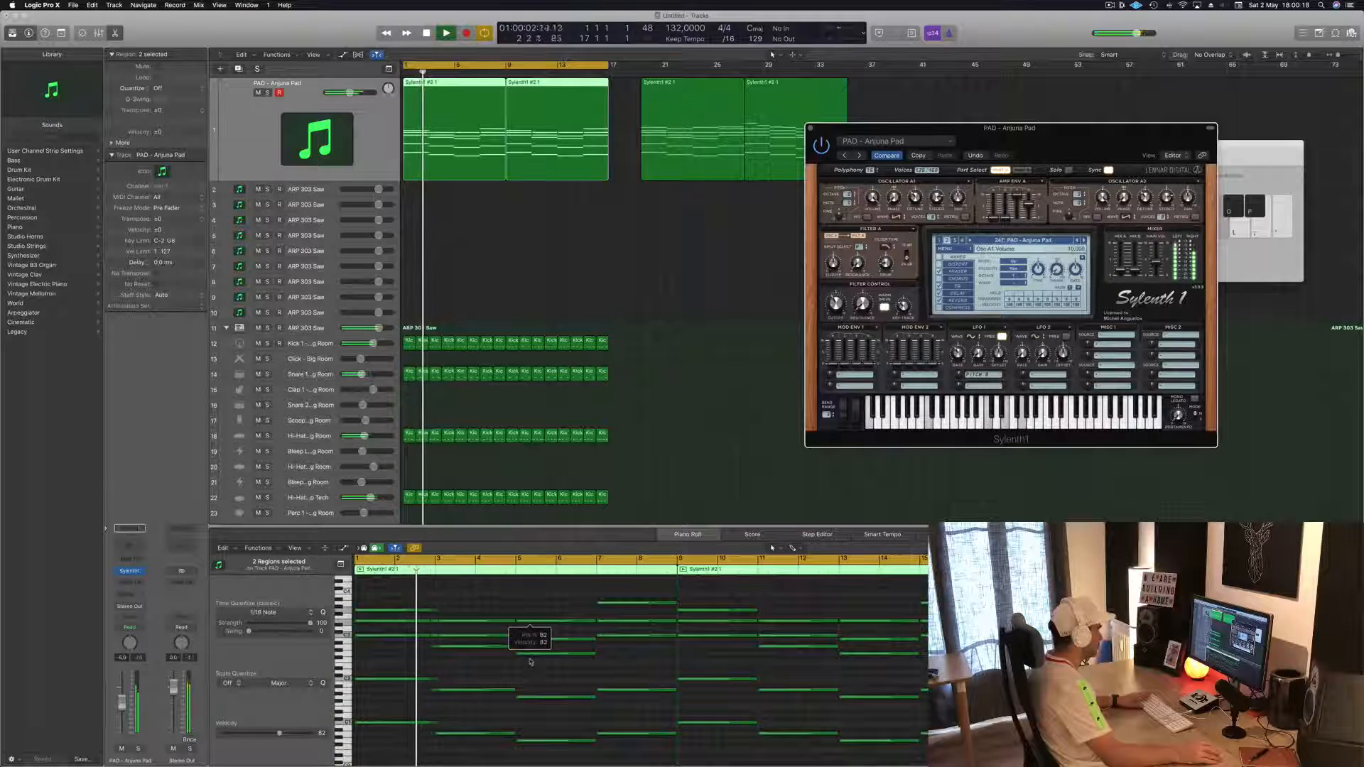
pyautogui.scroll(1, 530, 662)
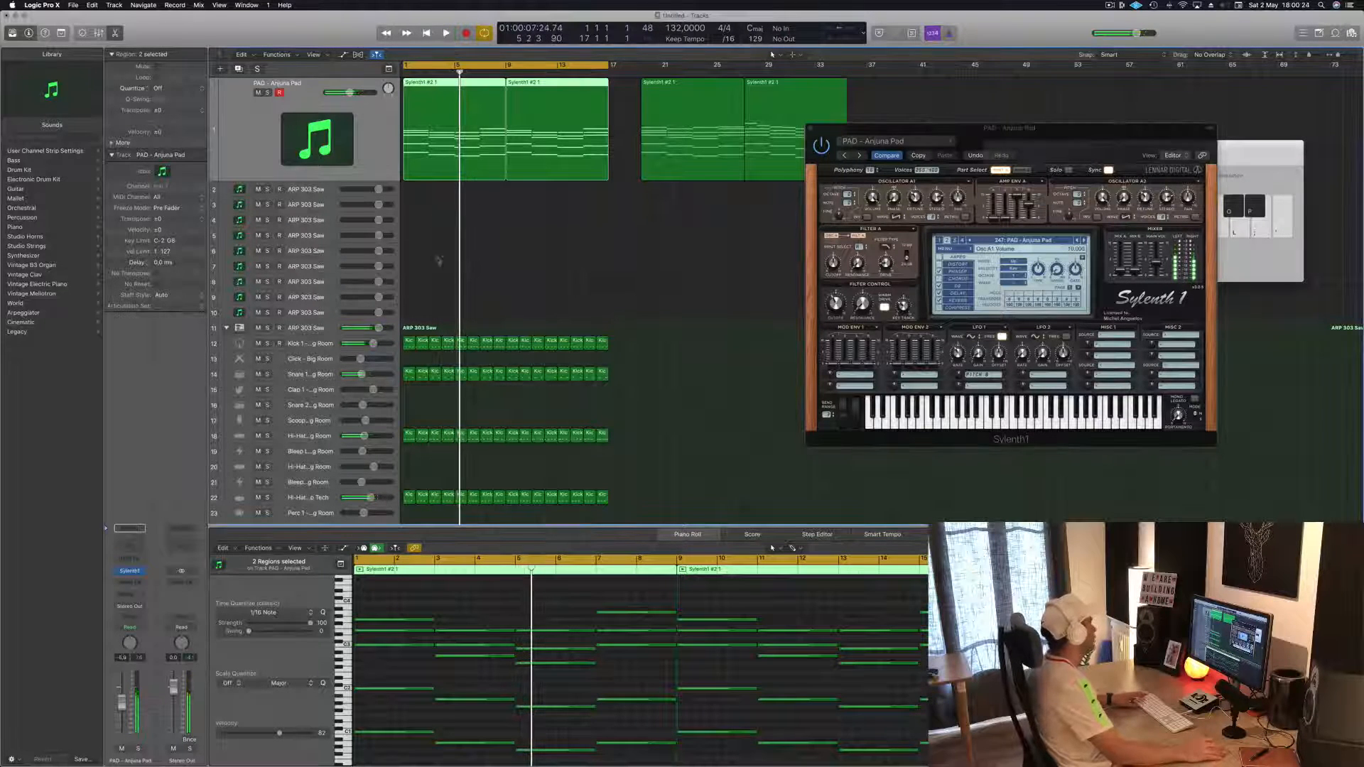
pyautogui.click(444, 94)
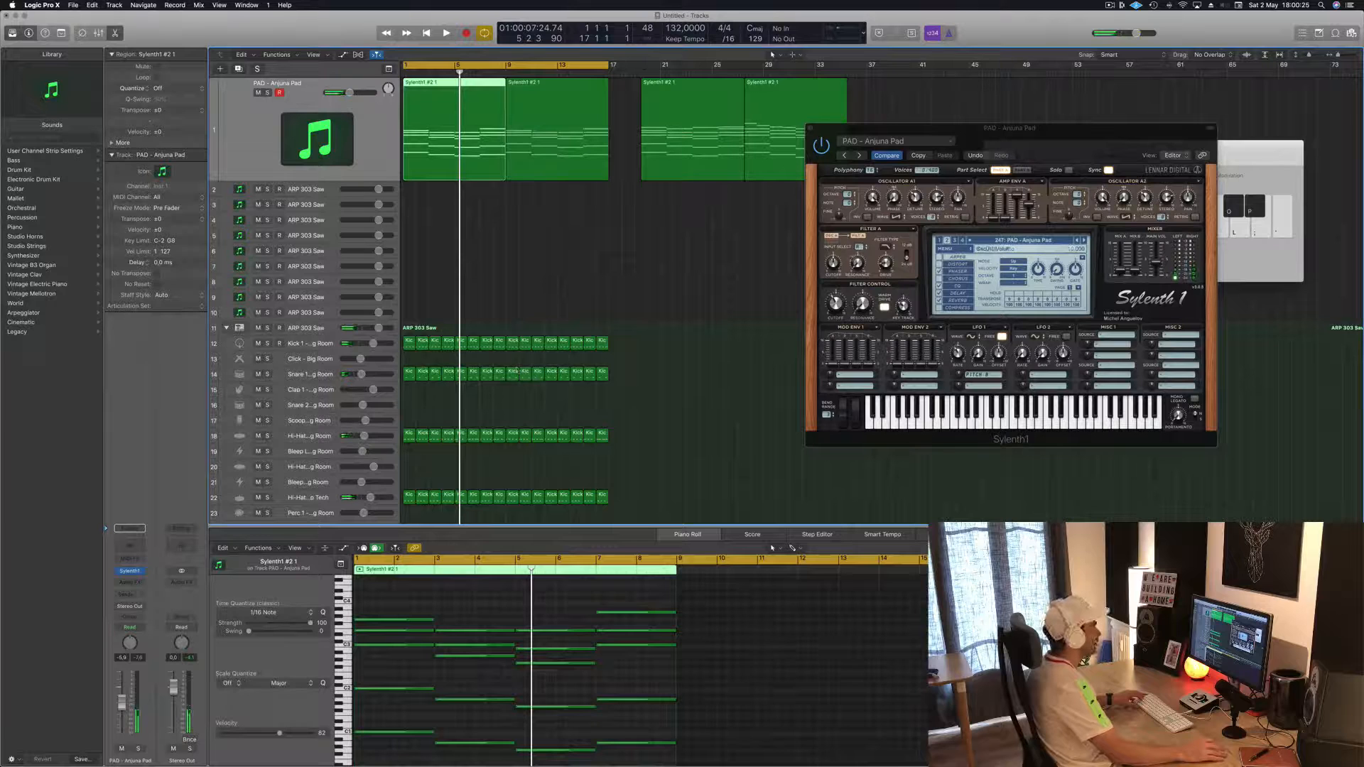
# - Select both pad regions in the cycle range and restart playback from bar 1
pyautogui.press('space')
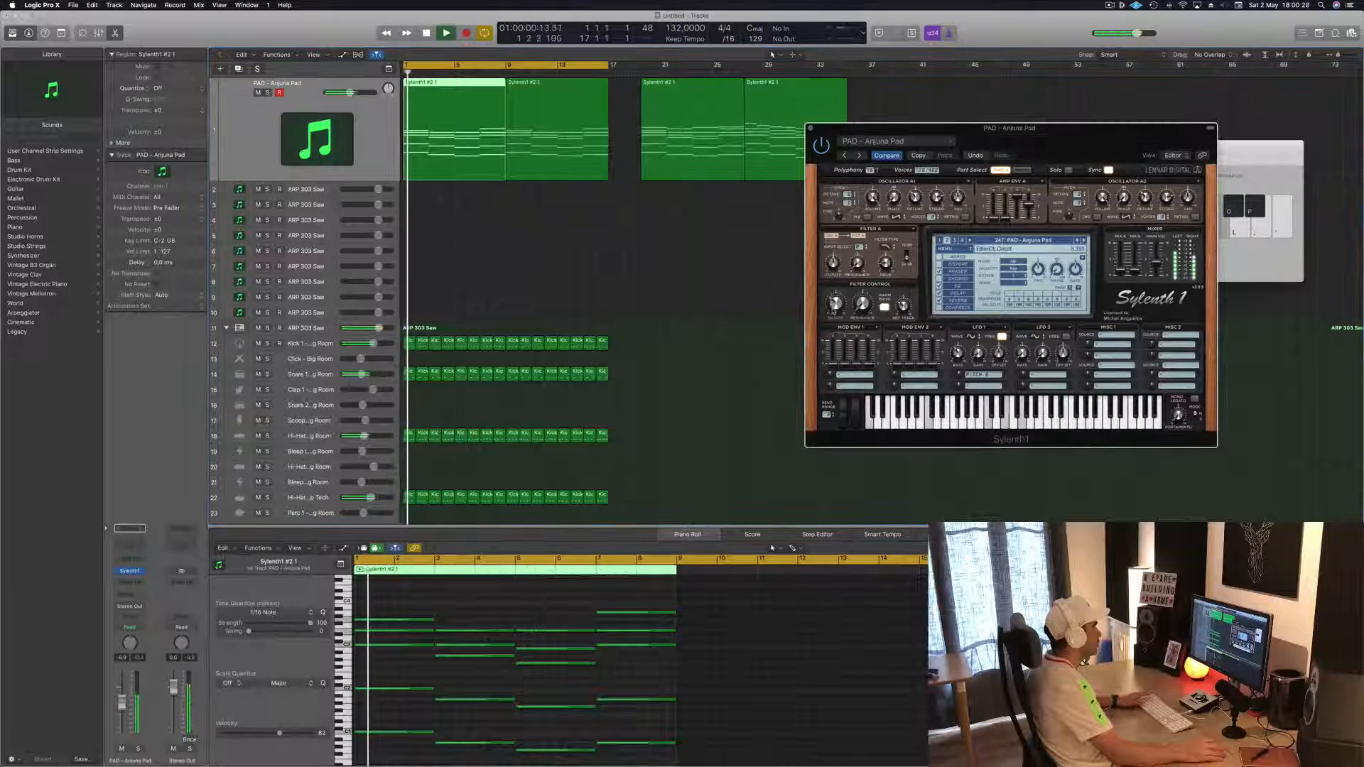
pyautogui.click(369, 132)
pyautogui.press('space')
pyautogui.press('space')
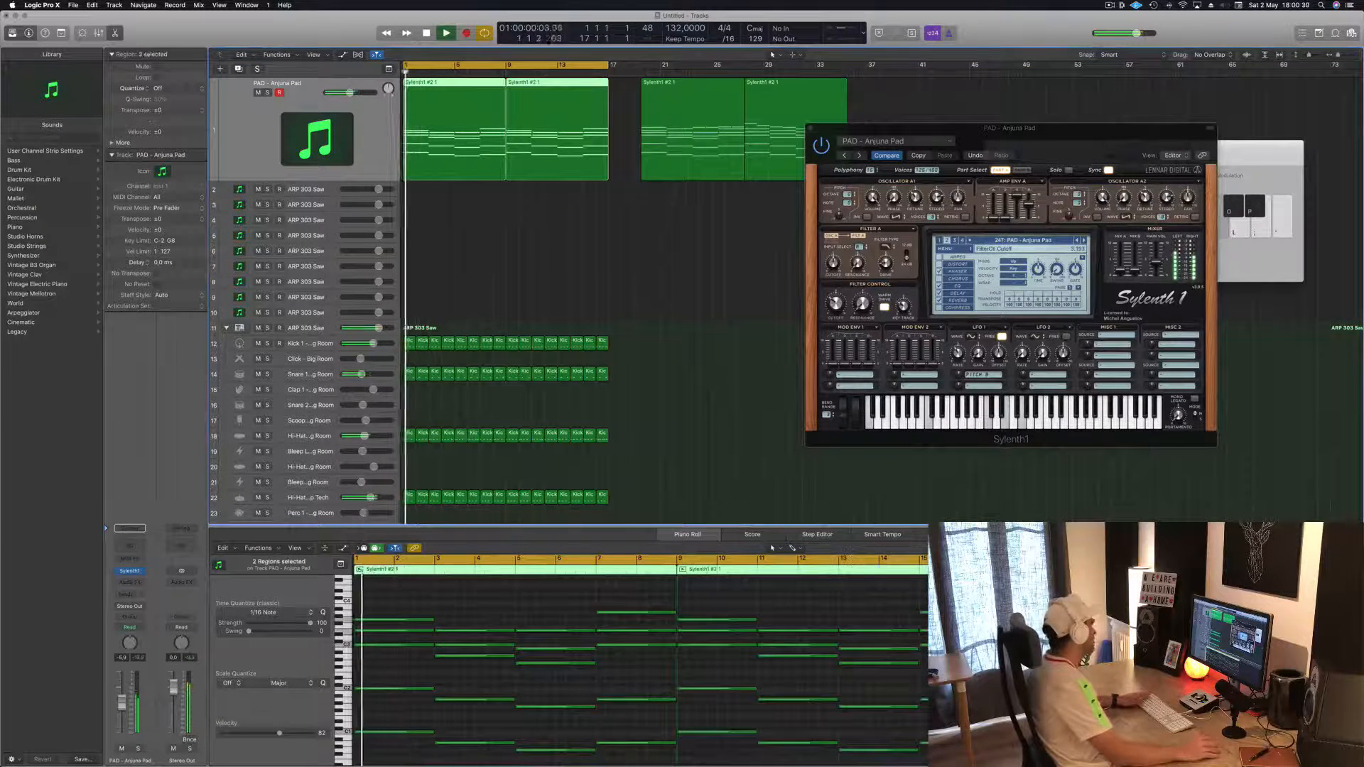
# - Insert a Compressor on the Anjuna Pad track and set its side chain input to Bus 6, the Sidechain Trigger
pyautogui.click(135, 582)
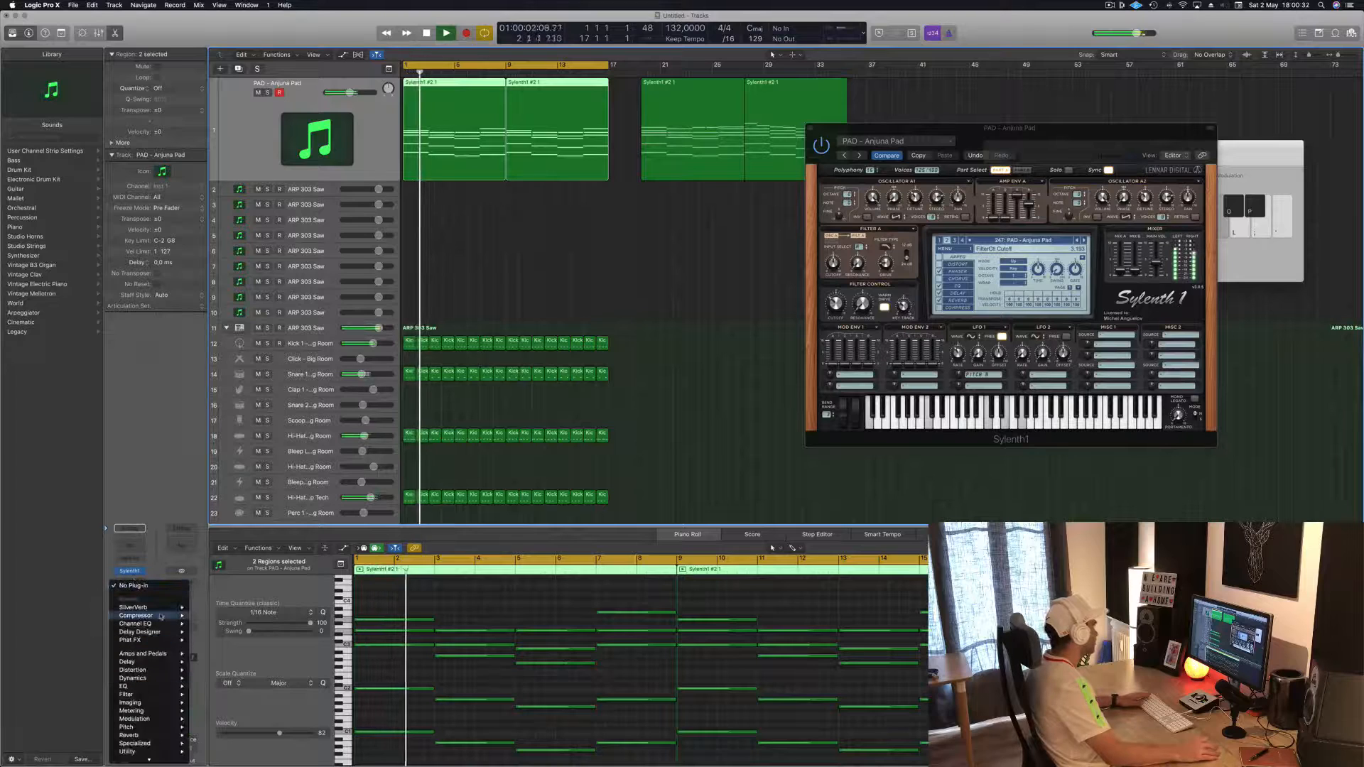
pyautogui.moveTo(163, 615)
pyautogui.click(213, 616)
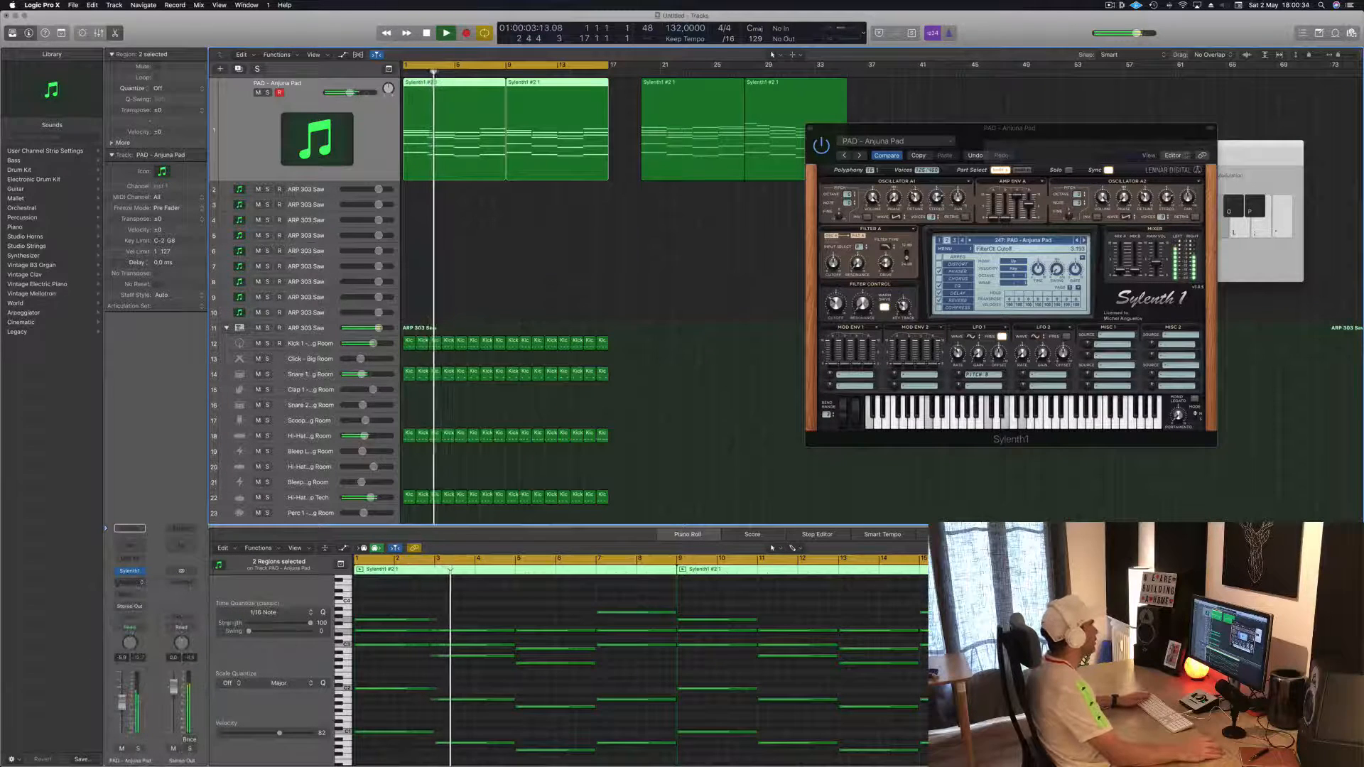
pyautogui.click(942, 180)
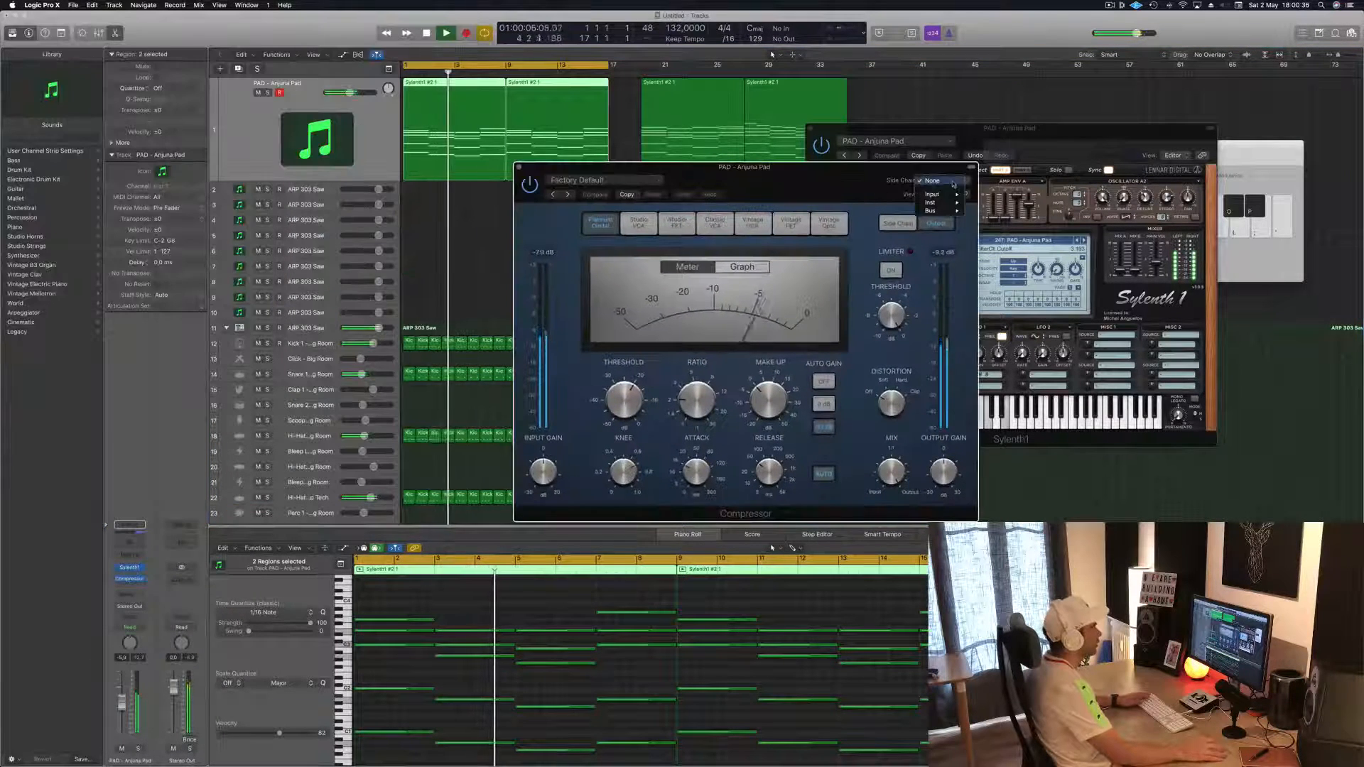
pyautogui.moveTo(949, 212)
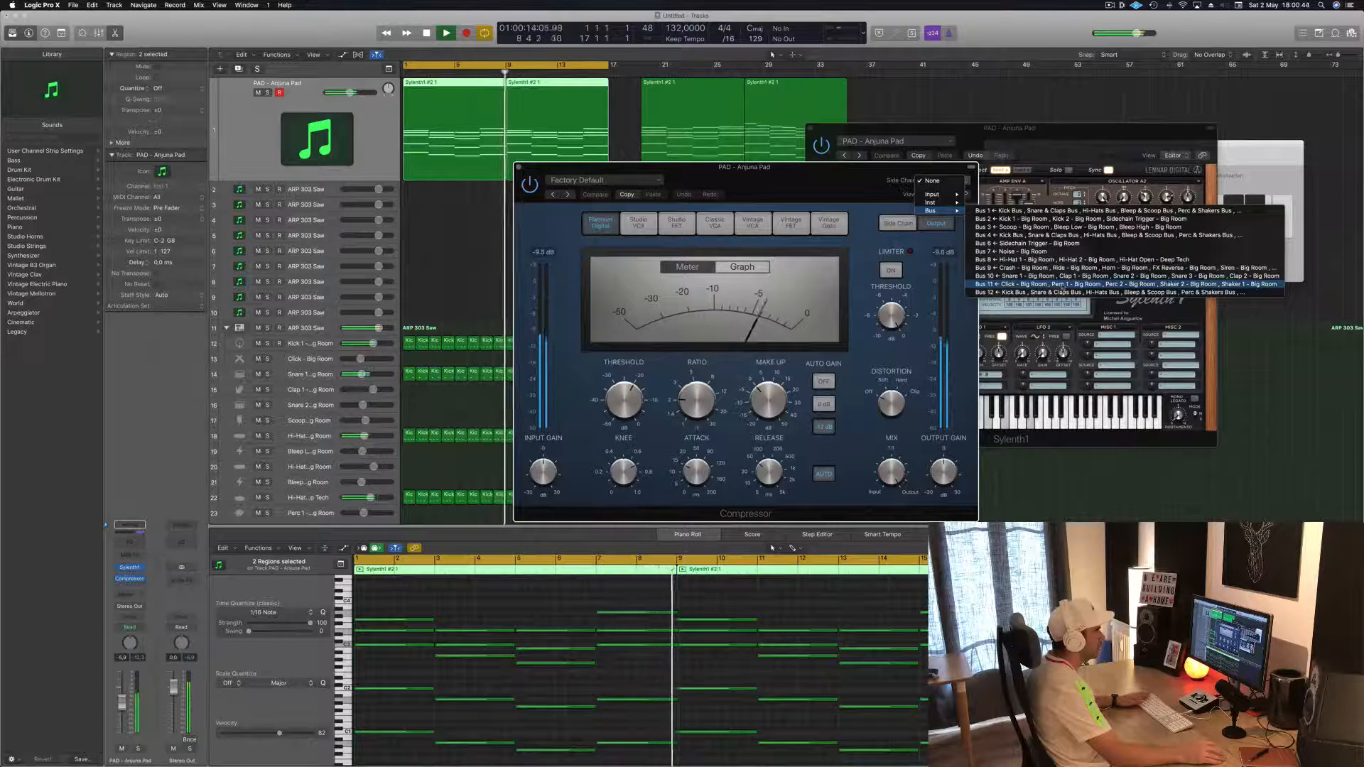
pyautogui.click(1030, 243)
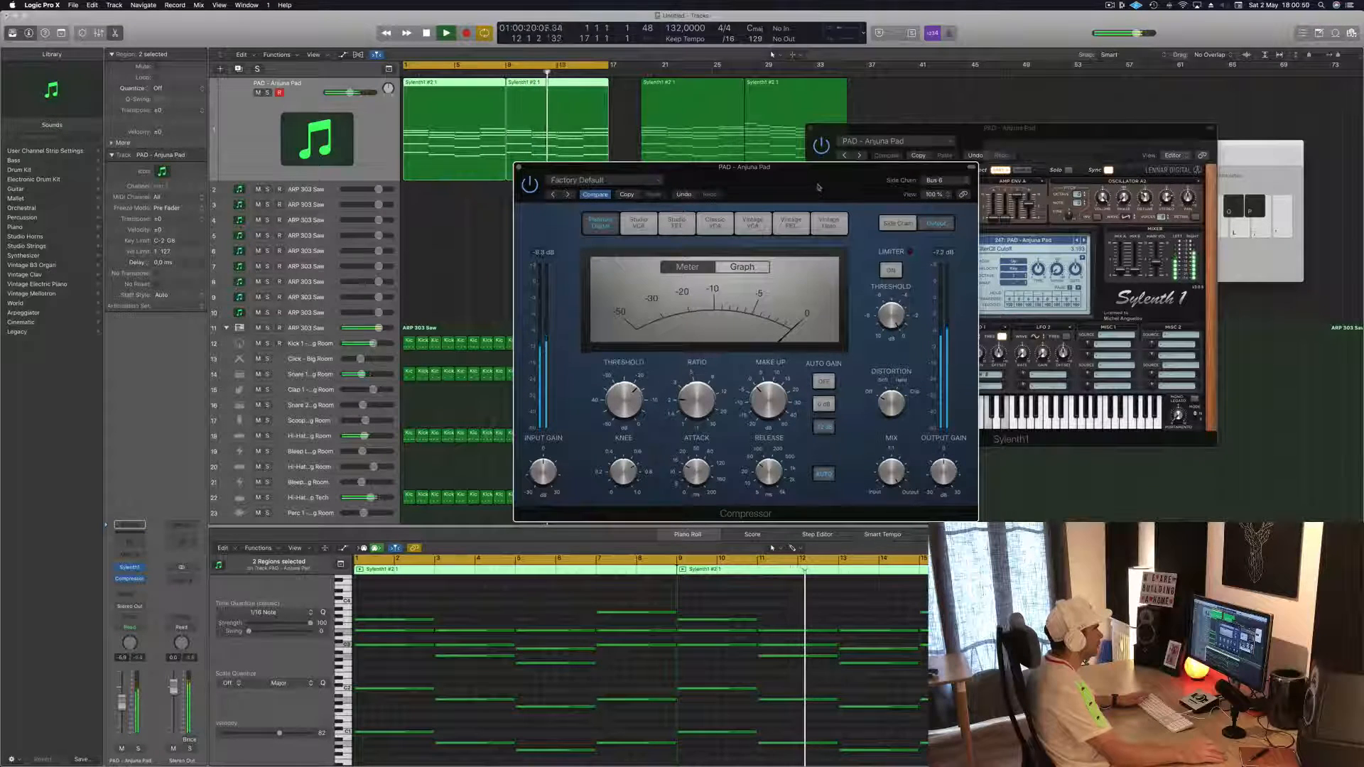
# - Place the Compressor window clear of the regions and copy the Kick 1 regions down to the Sidechain Trigger track
pyautogui.moveTo(818, 187); pyautogui.dragTo(1097, 165)
pyautogui.scroll(-6, 599, 391)
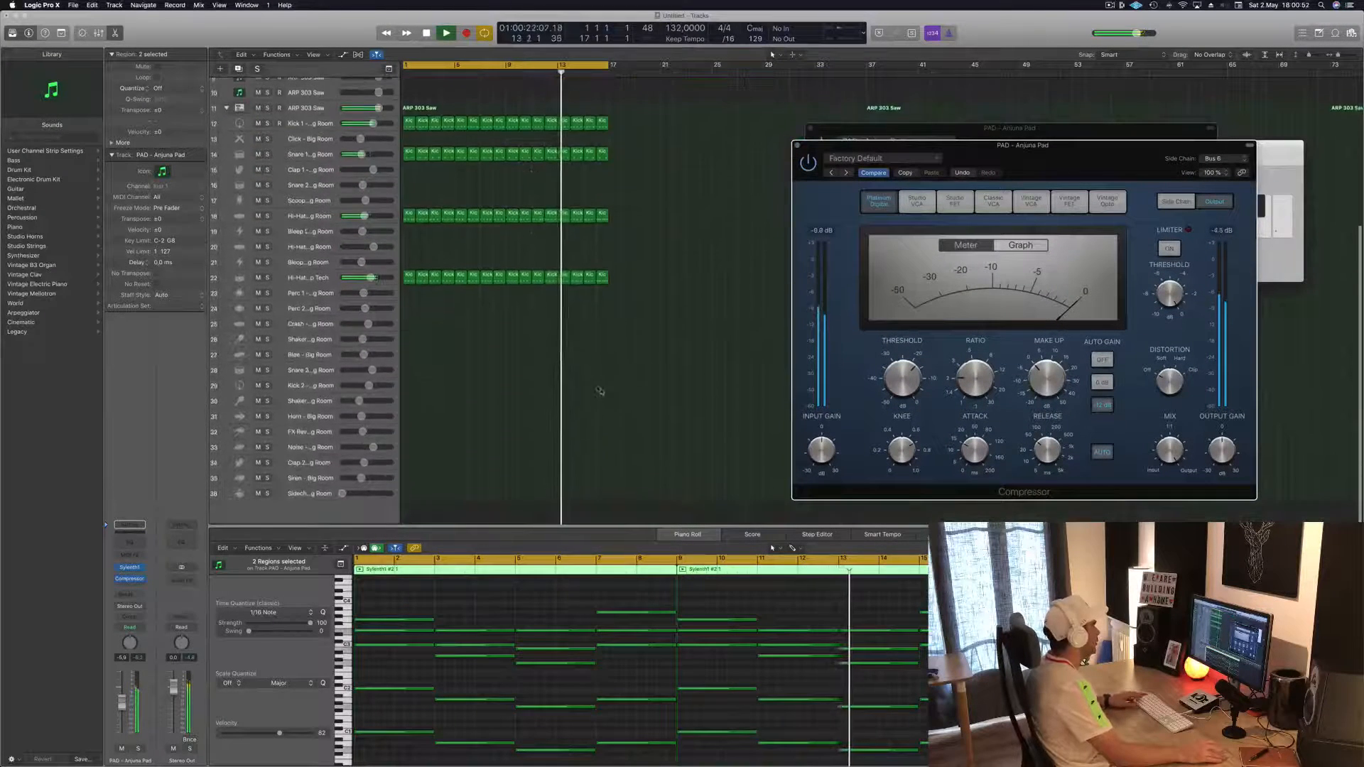
pyautogui.moveTo(650, 118); pyautogui.dragTo(416, 490)
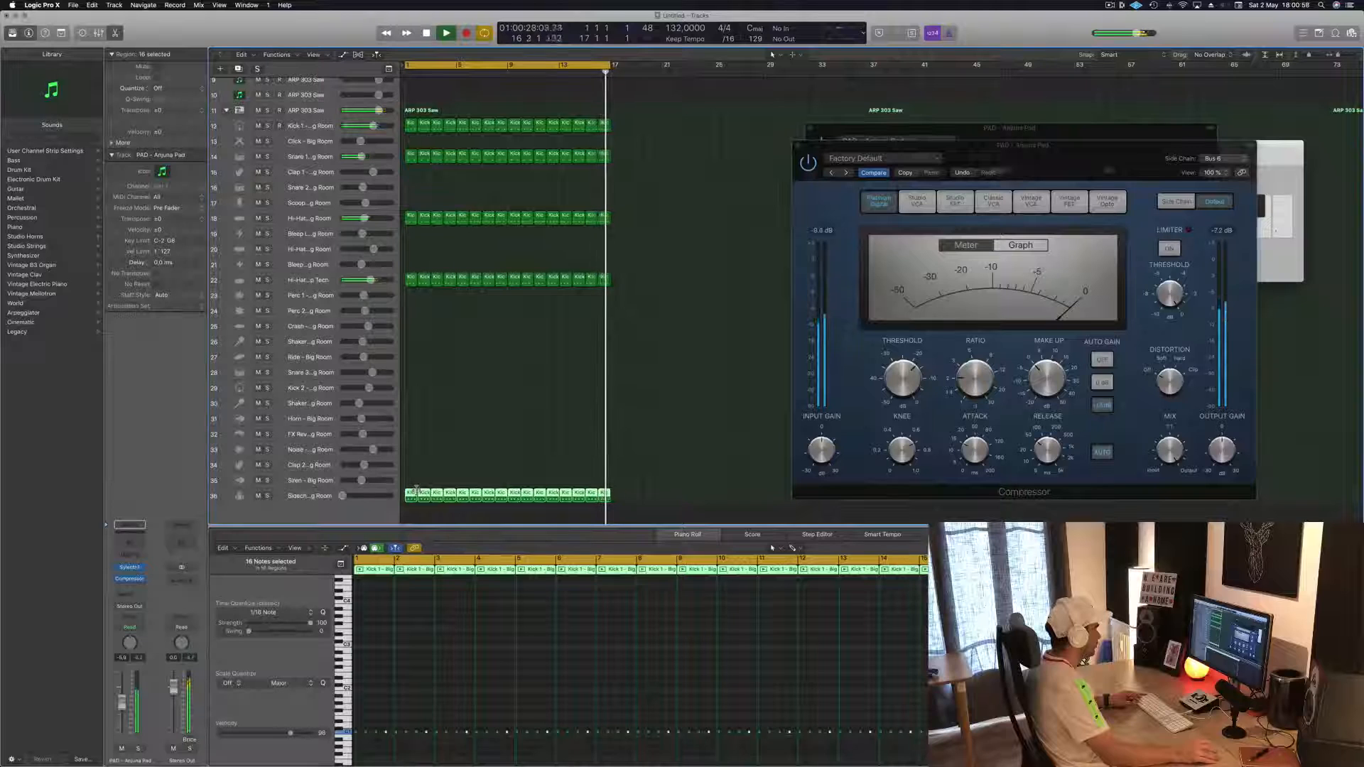
# - Transpose all notes in the Sidechain Trigger regions up two octaves
pyautogui.click(463, 673)
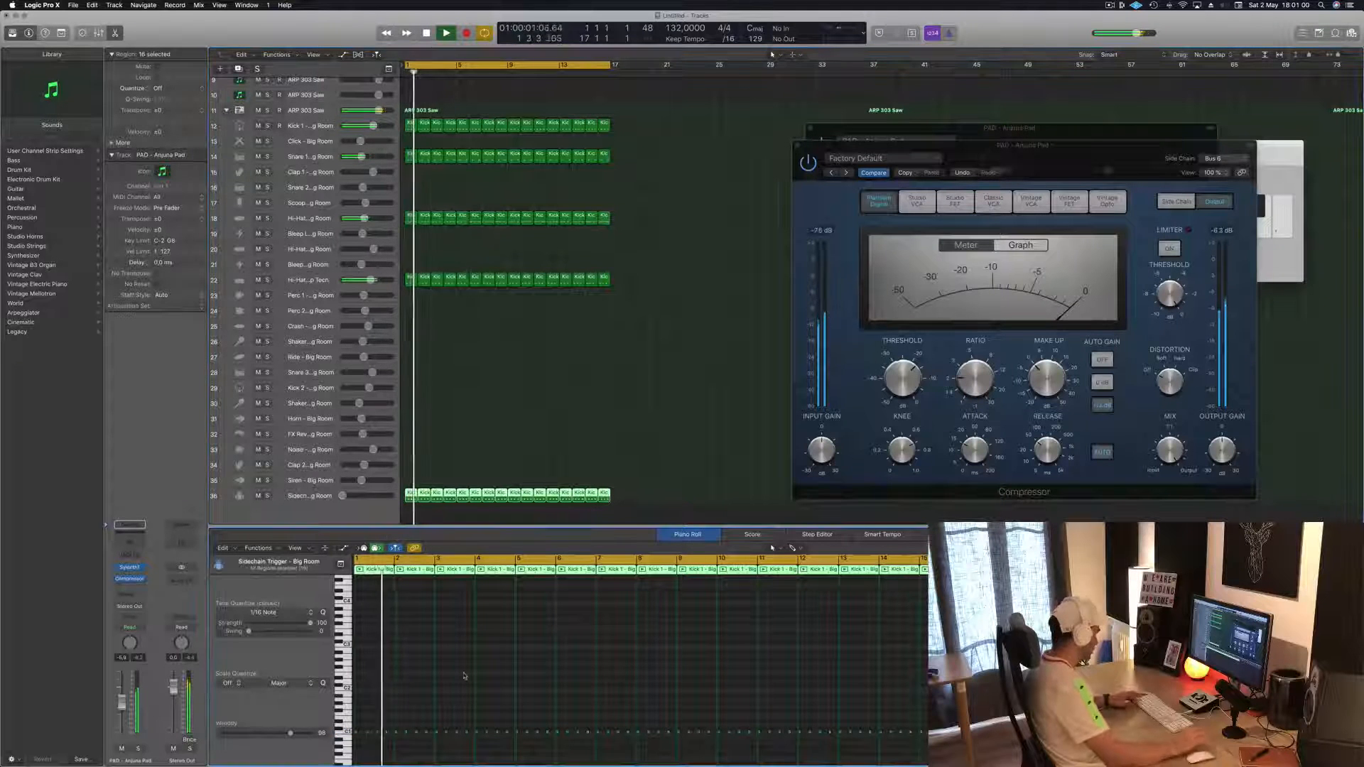
pyautogui.press('super+a')
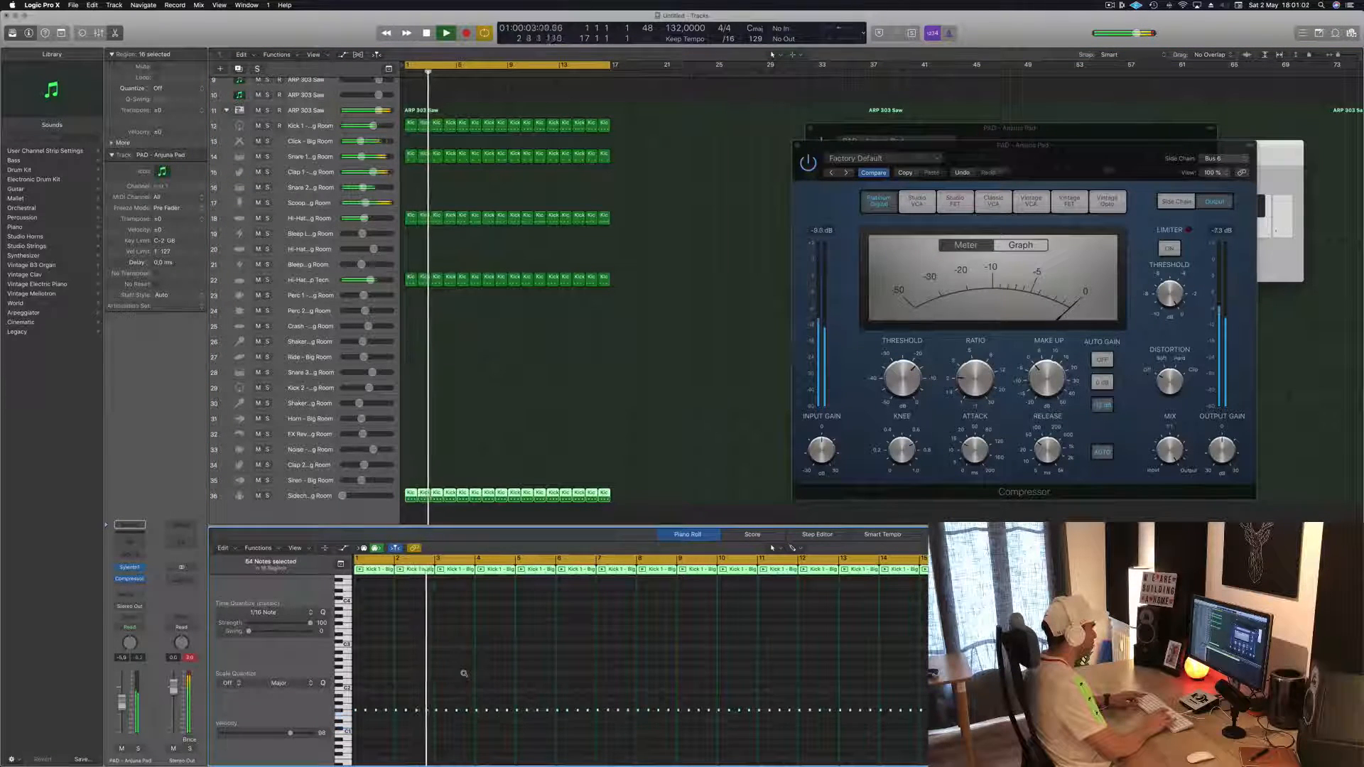
pyautogui.hotkey('alt', 'Up')
pyautogui.hotkey('alt', 'Up')
pyautogui.hotkey('alt', 'Up')
pyautogui.hotkey('alt', 'Up')
pyautogui.hotkey('alt', 'Up')
pyautogui.hotkey('alt', 'Up')
pyautogui.hotkey('alt', 'Up')
pyautogui.hotkey('alt', 'Up')
pyautogui.hotkey('alt', 'Up')
pyautogui.hotkey('alt', 'Up')
pyautogui.hotkey('alt', 'Up')
pyautogui.hotkey('alt', 'Up')
pyautogui.hotkey('alt', 'Up')
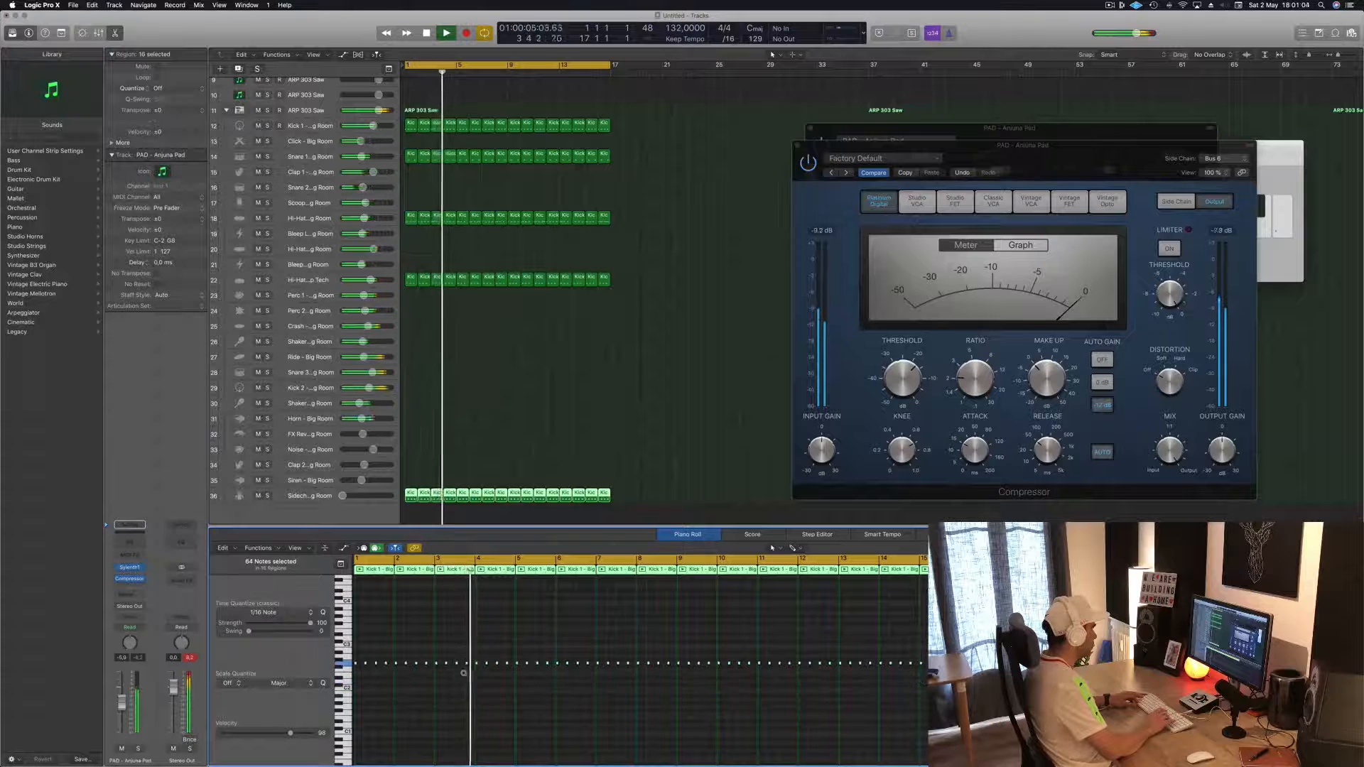
pyautogui.hotkey('alt', 'Up')
pyautogui.hotkey('alt', 'Up')
pyautogui.hotkey('alt', 'Up')
pyautogui.hotkey('alt', 'Up')
pyautogui.hotkey('alt', 'Up')
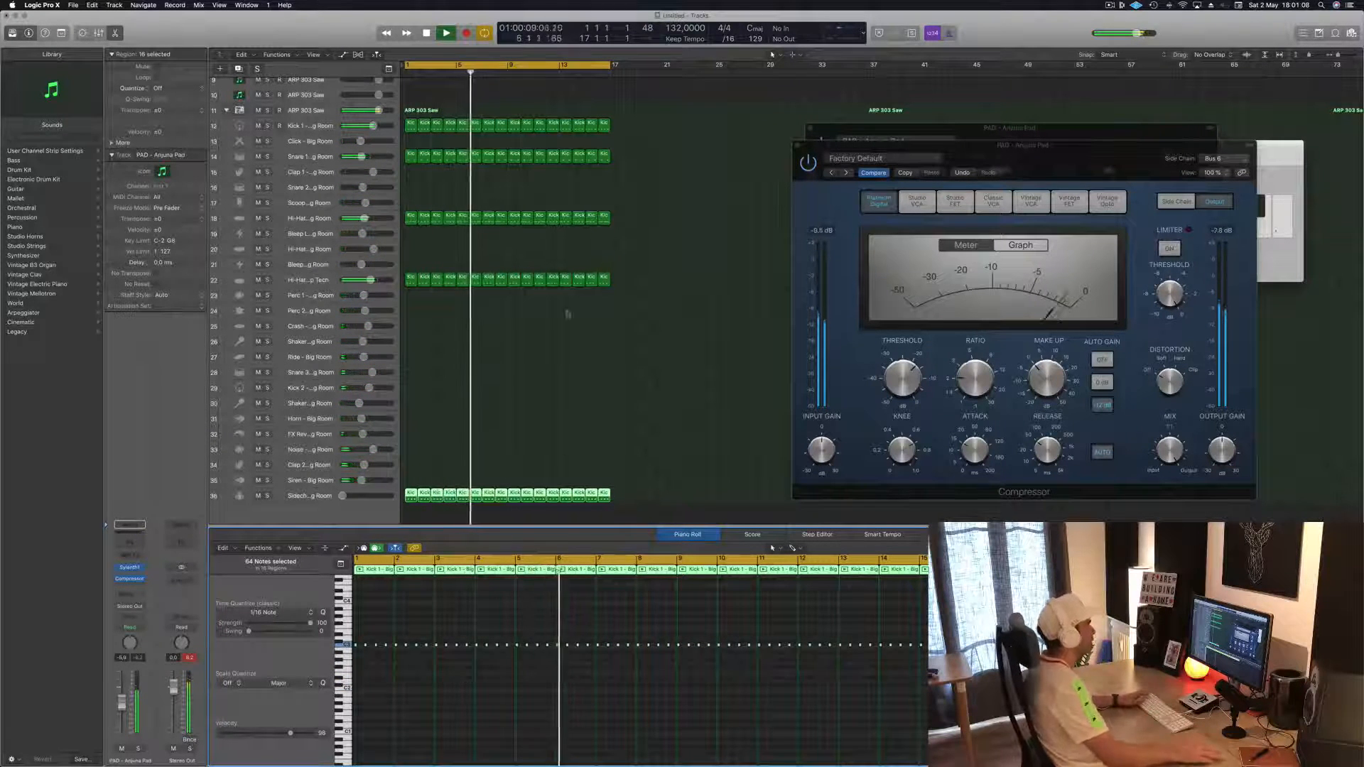
# - Turn off the Compressor's automatic release, set its attack to 0 ms and lower its threshold
pyautogui.moveTo(1120, 164); pyautogui.dragTo(1051, 173)
pyautogui.moveTo(828, 400)
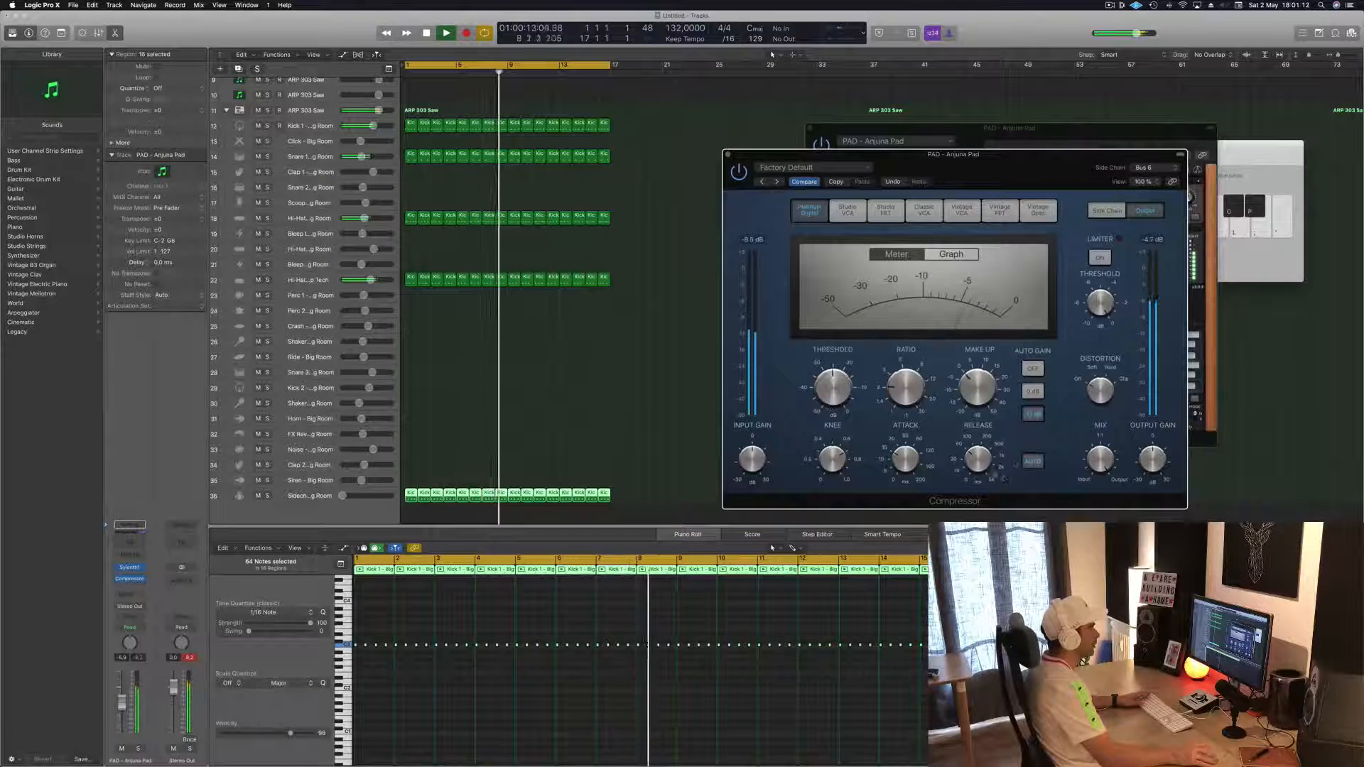
pyautogui.click(1033, 462)
pyautogui.moveTo(906, 461); pyautogui.dragTo(889, 531)
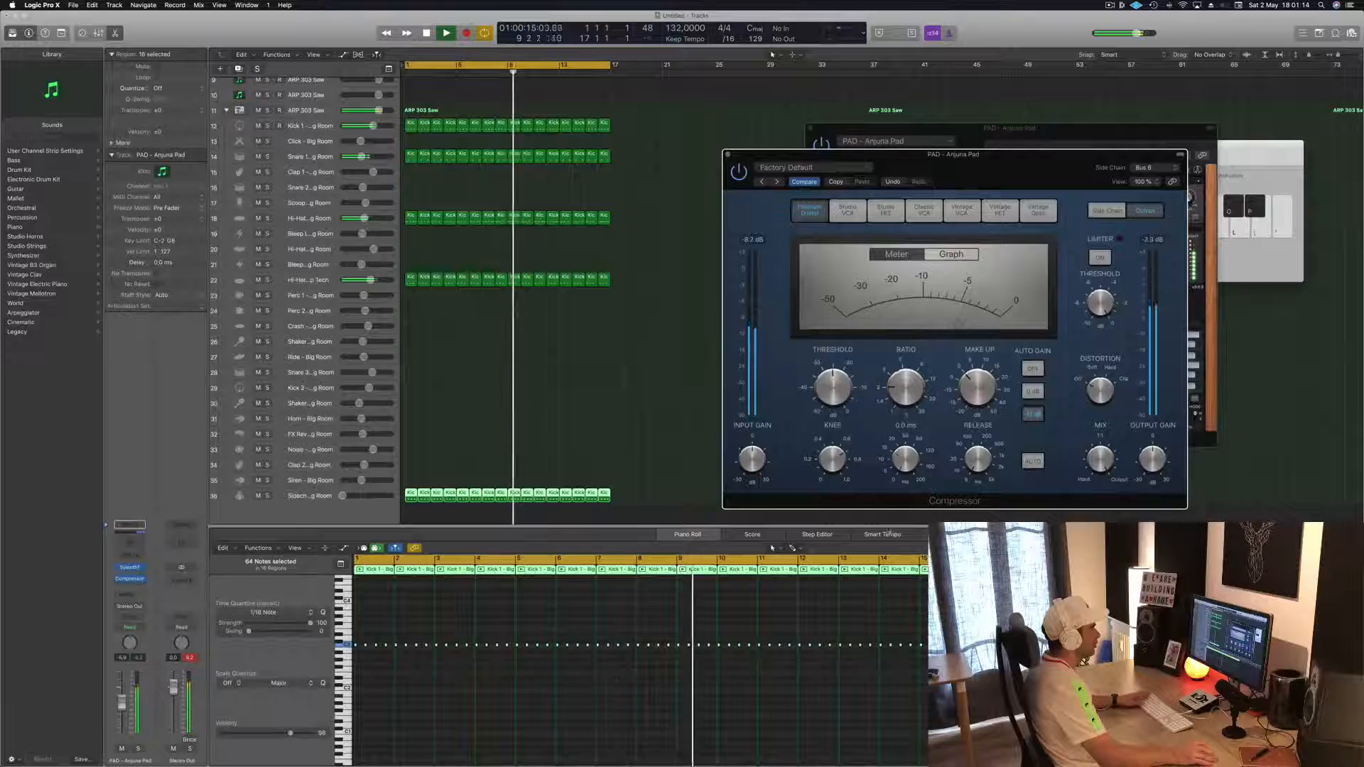
pyautogui.moveTo(835, 384); pyautogui.dragTo(836, 389)
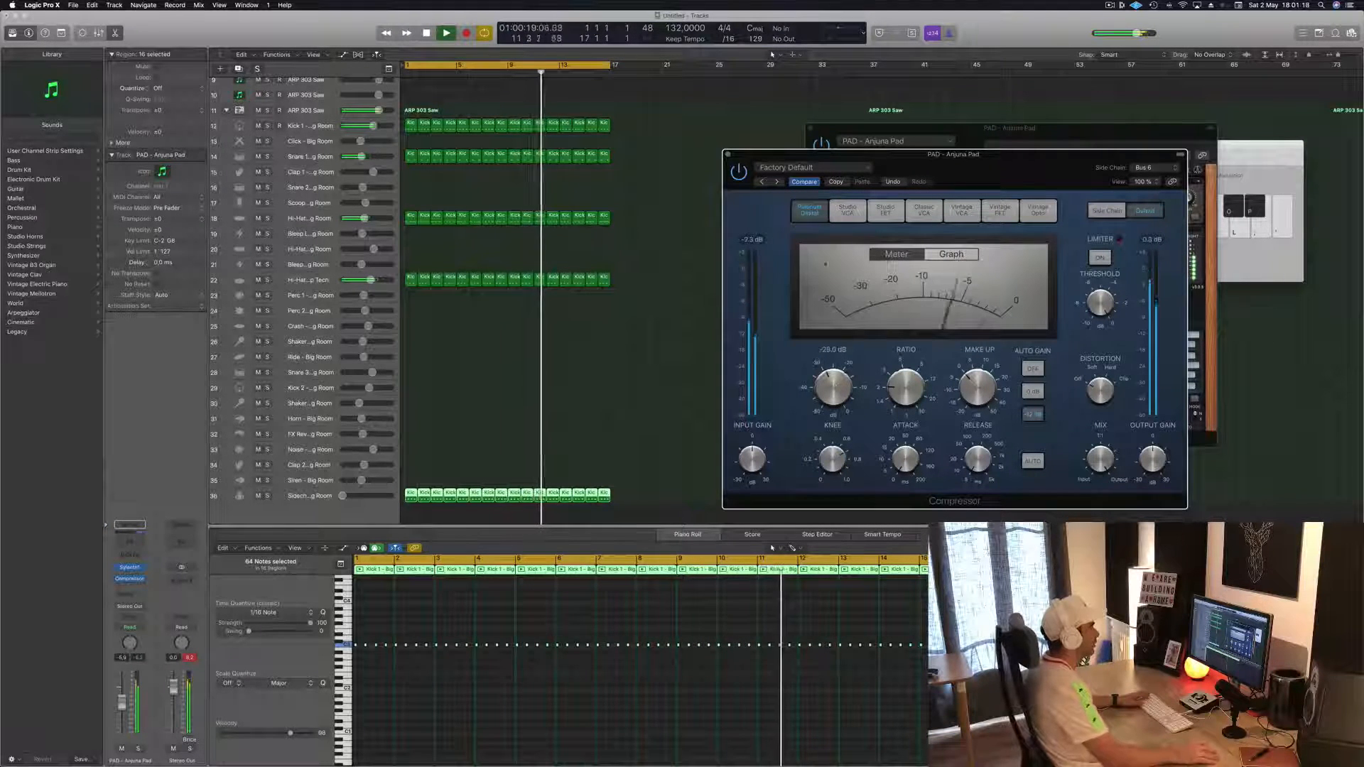
# - Compare the pad with the Compressor bypassed and active, and close the Compressor window
pyautogui.click(737, 173)
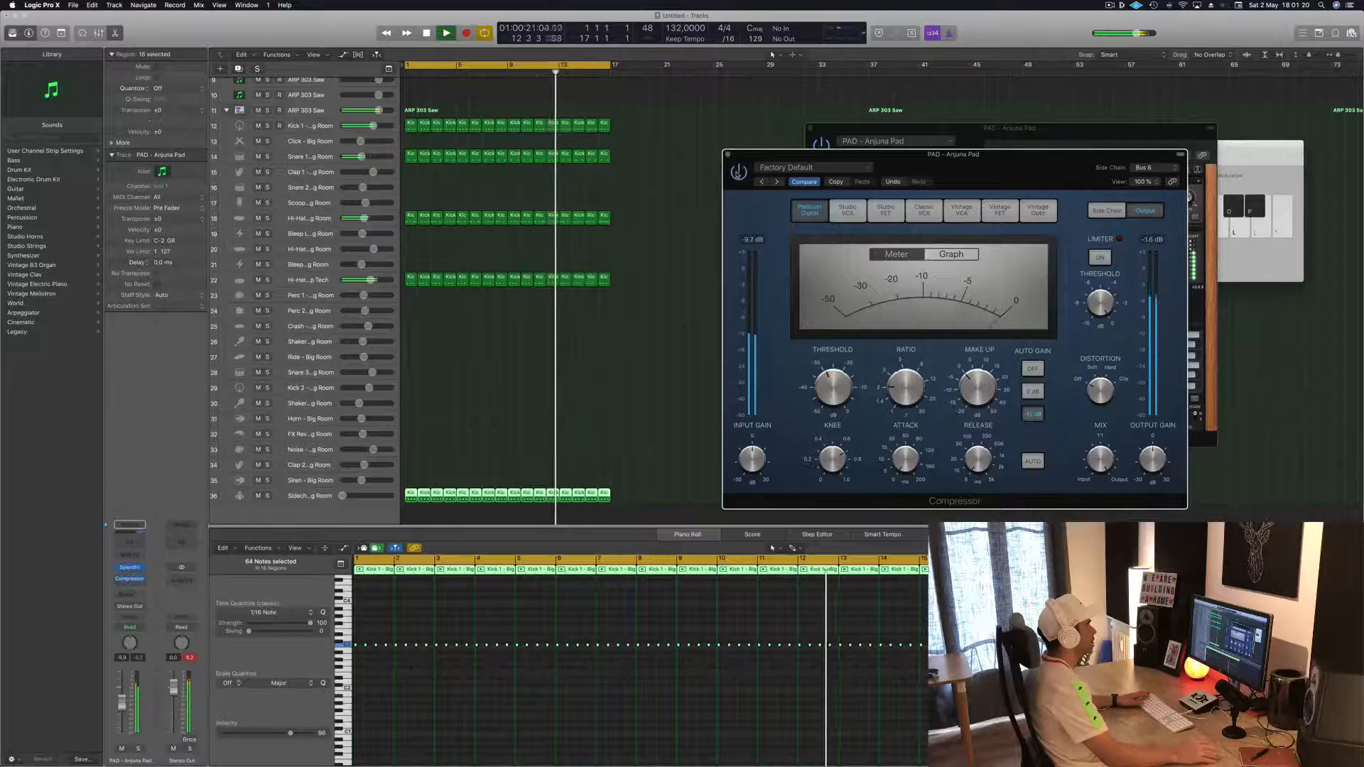
pyautogui.click(738, 173)
pyautogui.moveTo(997, 173); pyautogui.dragTo(988, 178)
pyautogui.click(718, 158)
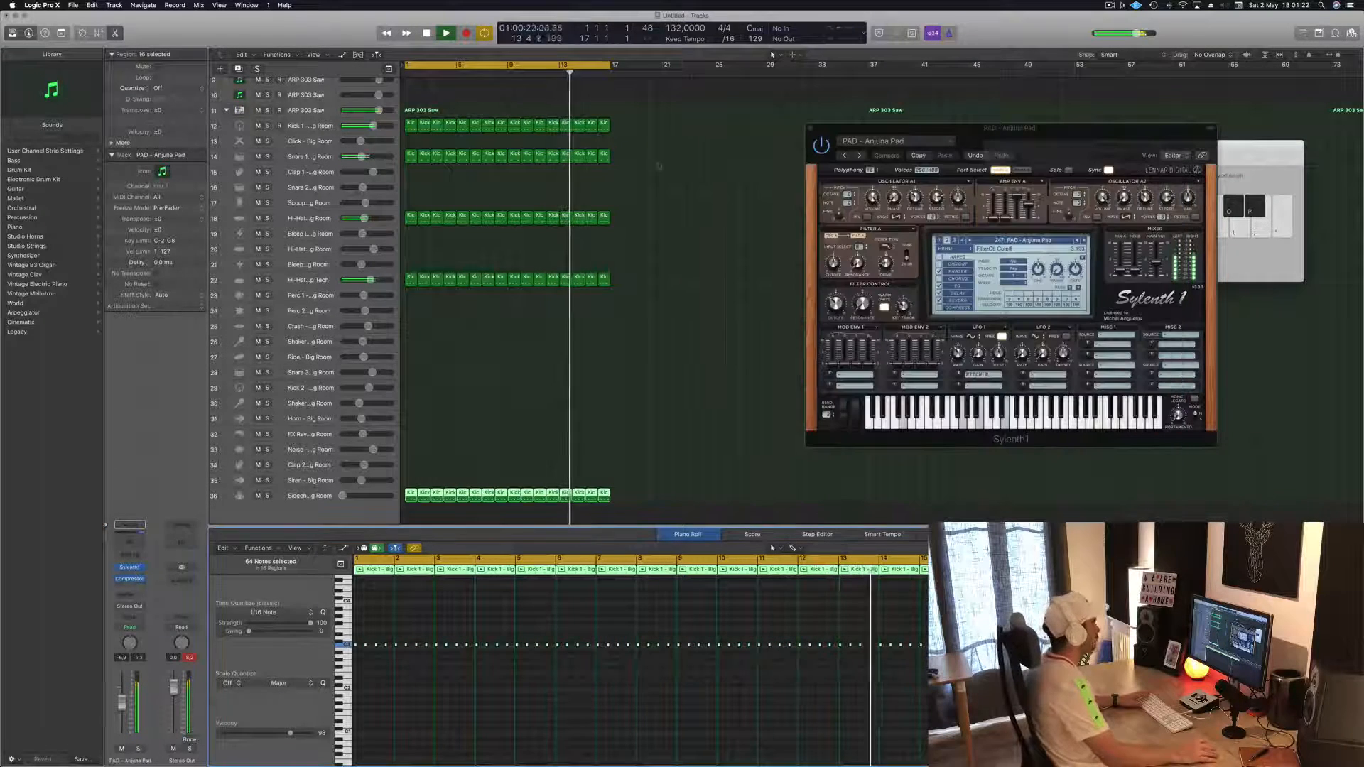
# - Lower the Anjuna Pad track's volume to about -10.4 dB and reset the stereo output's peak level display
pyautogui.scroll(10, 659, 166)
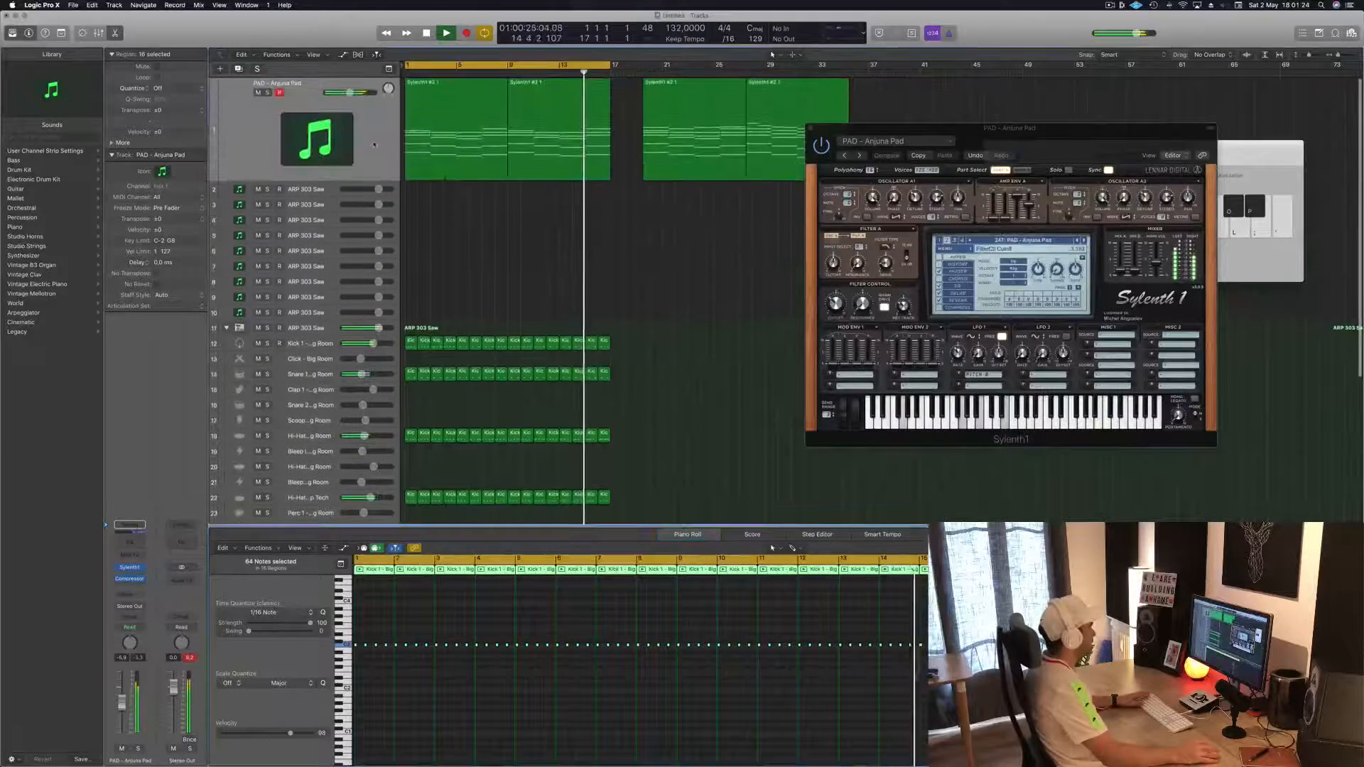
pyautogui.click(374, 145)
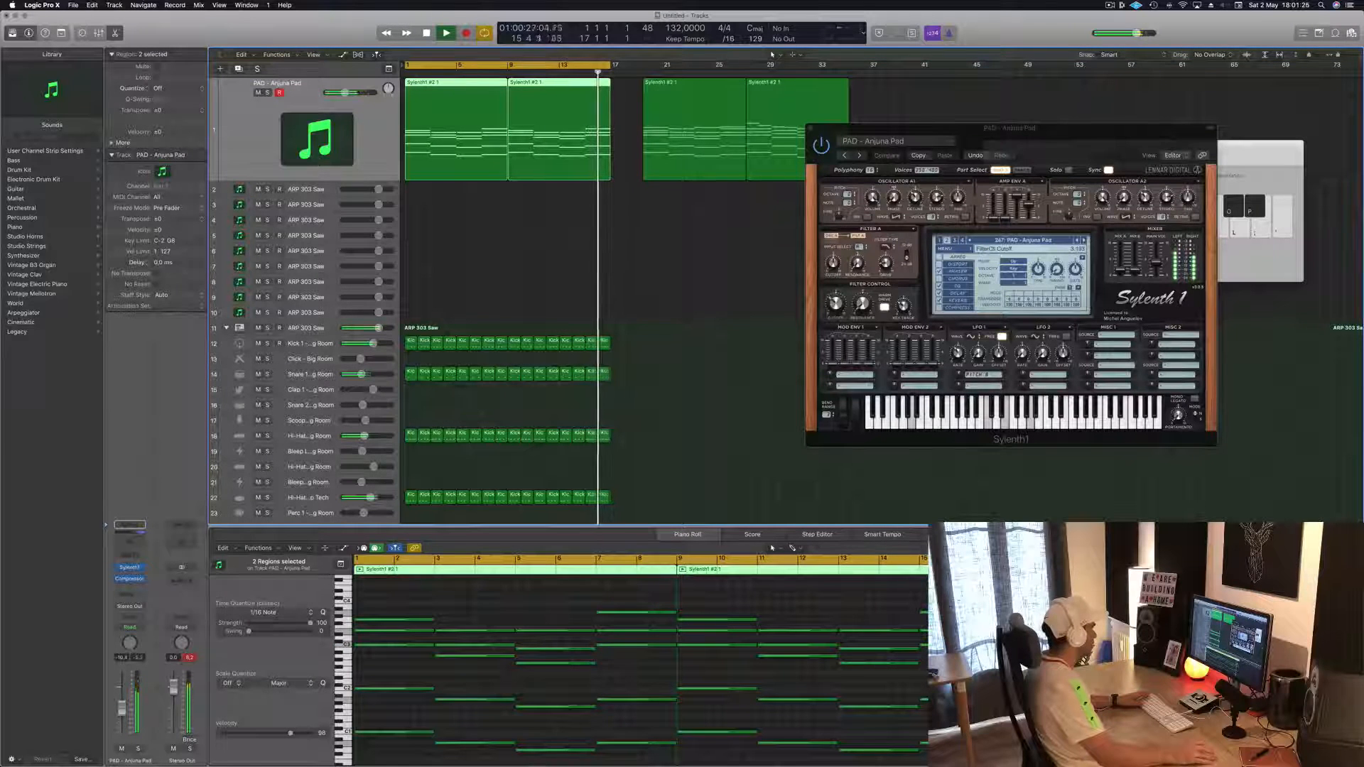
pyautogui.click(190, 657)
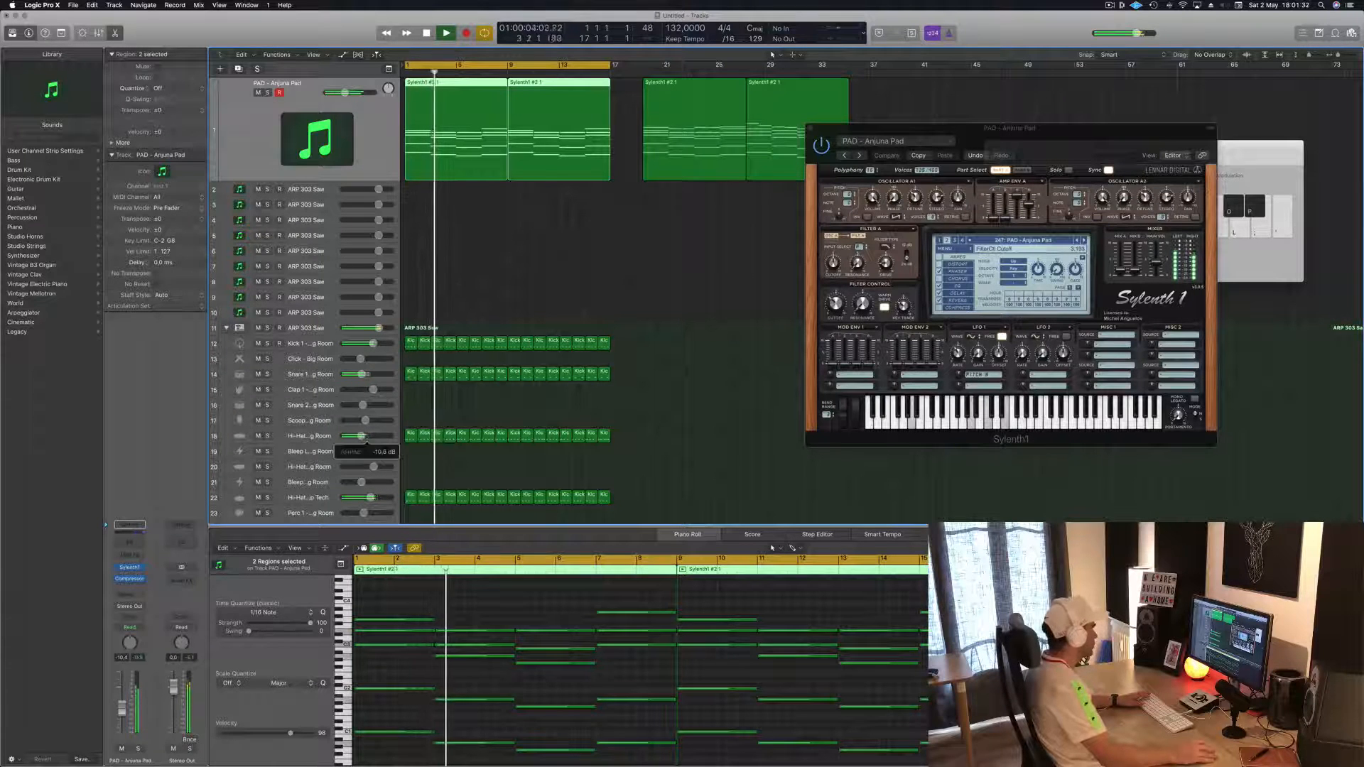
# - Raise the volume of the hi-hat on track 18 slightly and lower the Hi-Hat Tech on track 22
pyautogui.moveTo(365, 436); pyautogui.dragTo(365, 436)
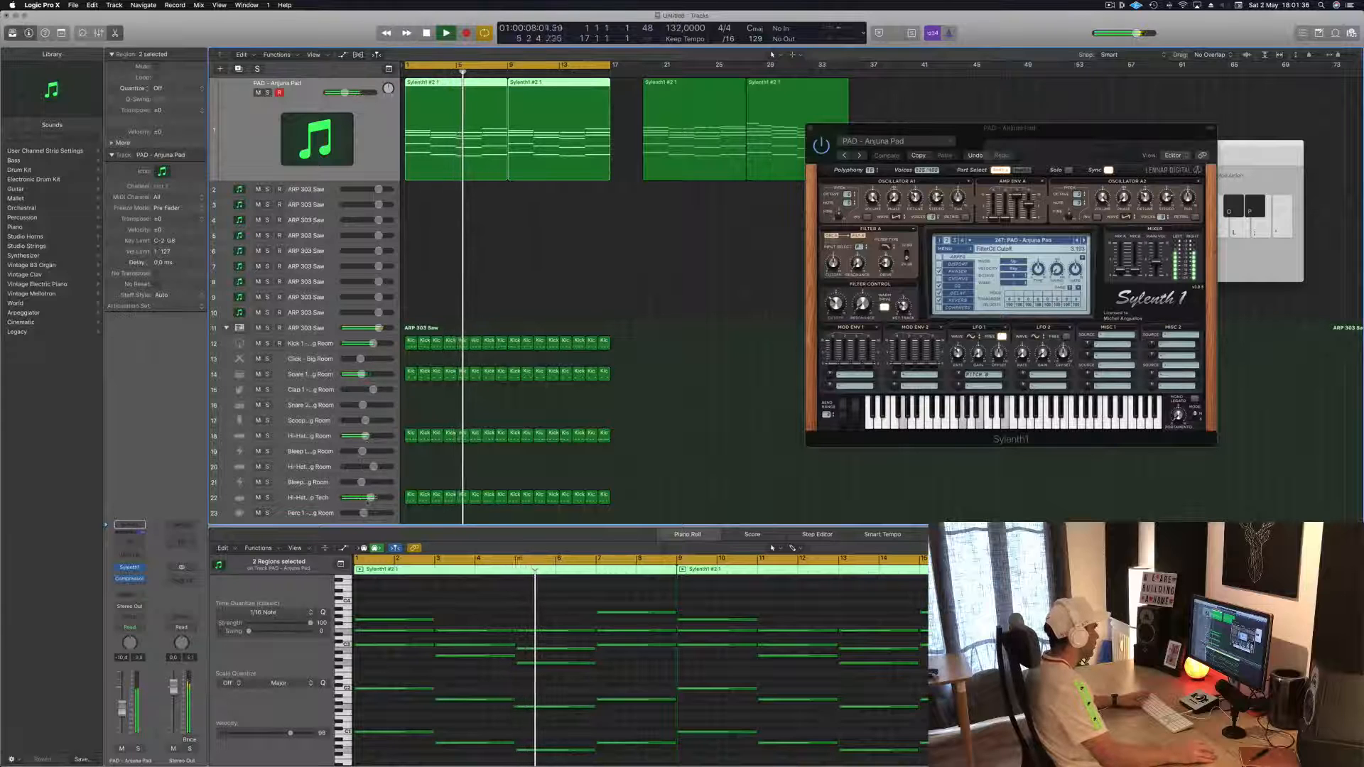
pyautogui.moveTo(370, 497); pyautogui.dragTo(361, 498)
pyautogui.moveTo(366, 437); pyautogui.dragTo(368, 437)
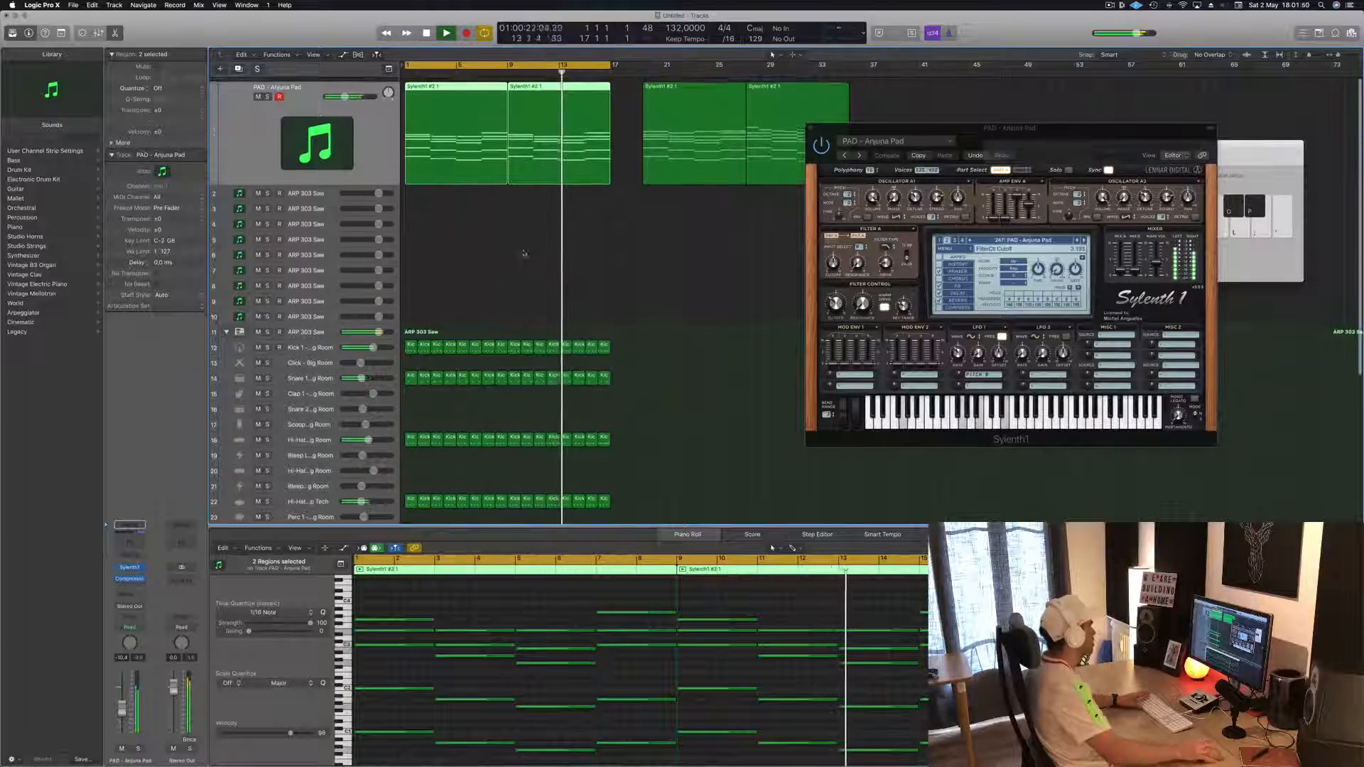
# - Move the first pad region down to the ARP 303 Saw track below, stop playback and select that track
pyautogui.click(460, 125)
pyautogui.moveTo(460, 124); pyautogui.dragTo(331, 176)
pyautogui.press('space')
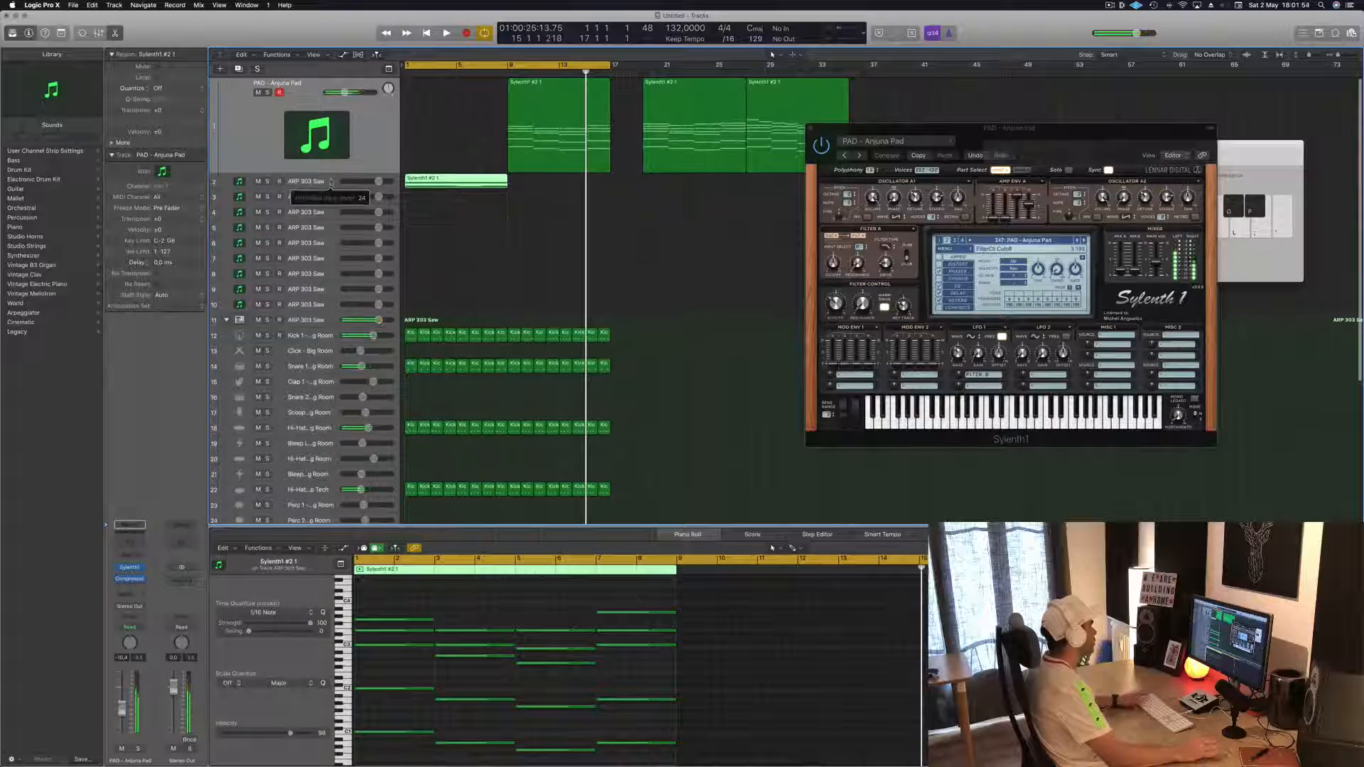
pyautogui.click(331, 182)
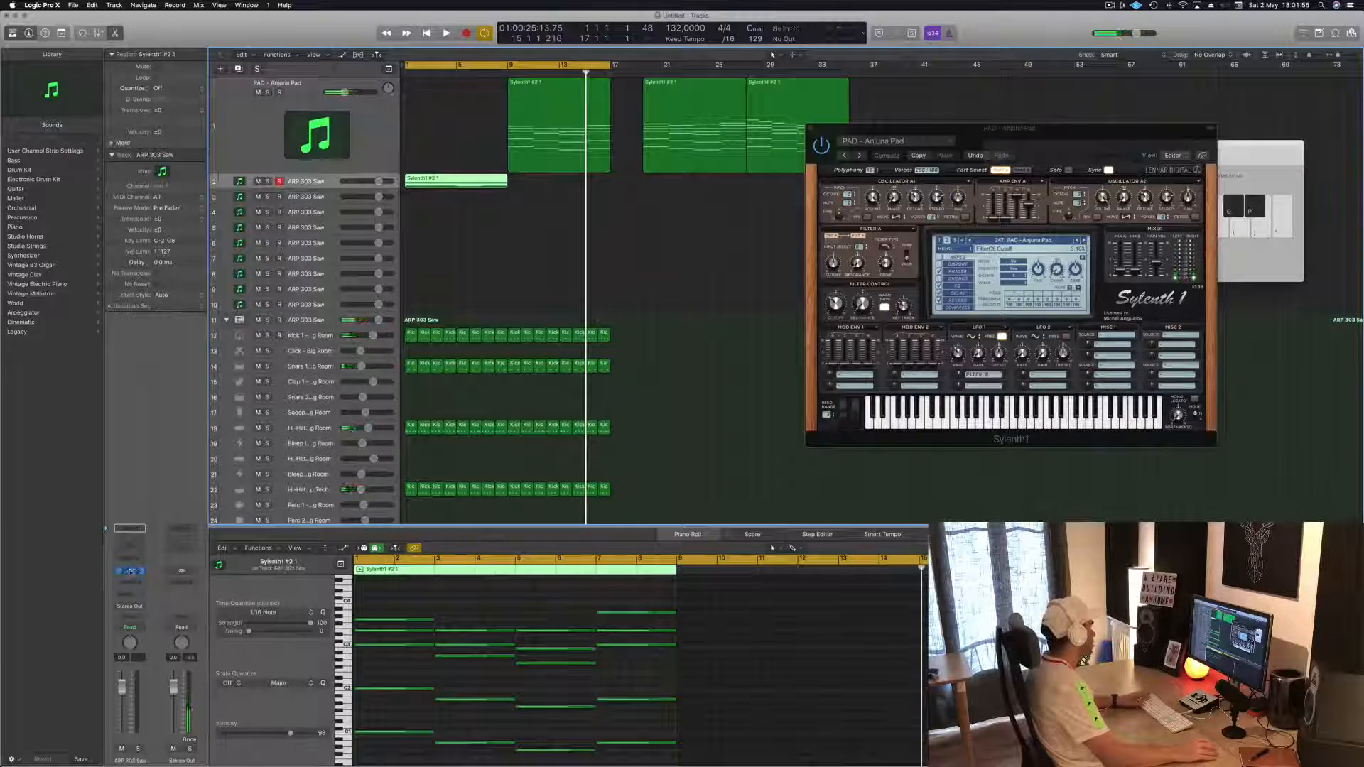
# - Copy the pad region at bar 9 back to bar 1 and select the region on the ARP 303 Saw track
pyautogui.click(449, 129)
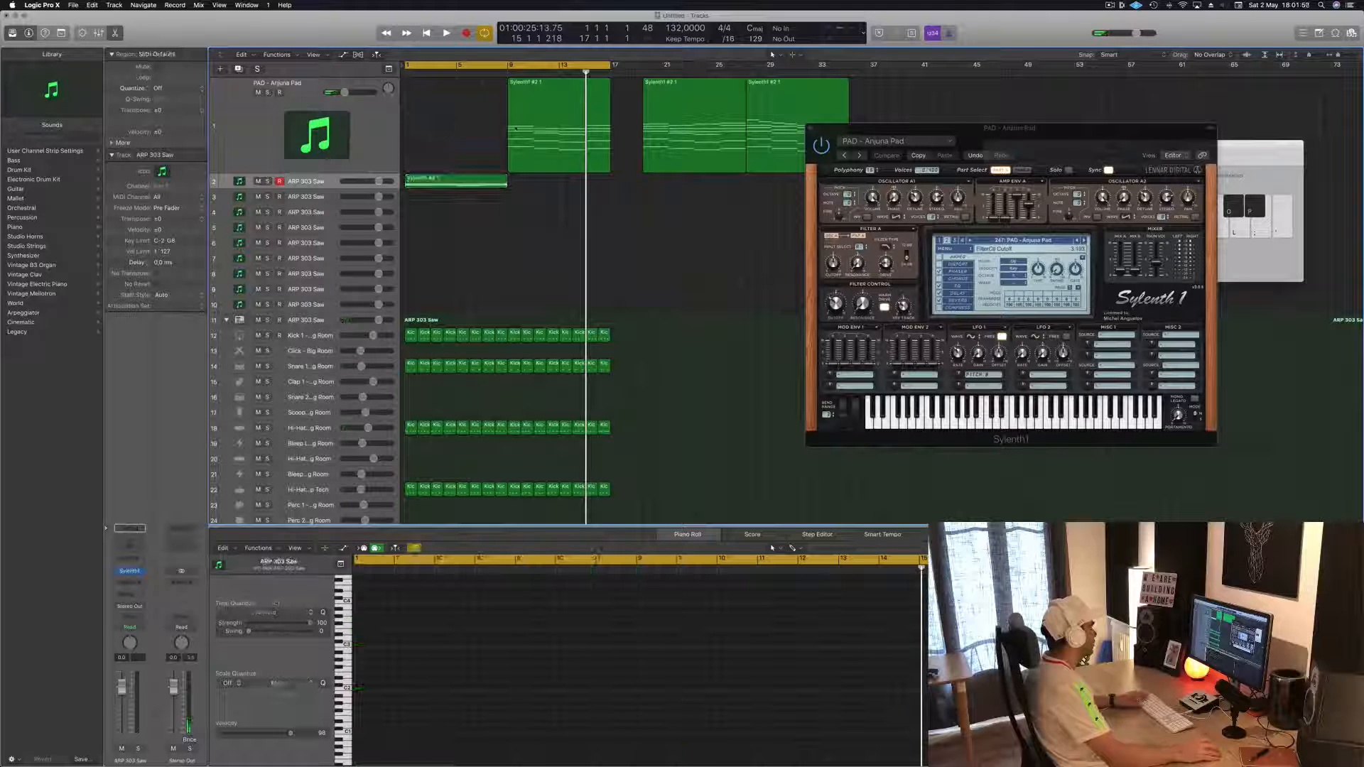
pyautogui.moveTo(530, 108); pyautogui.dragTo(427, 108)
pyautogui.moveTo(424, 179); pyautogui.dragTo(424, 179)
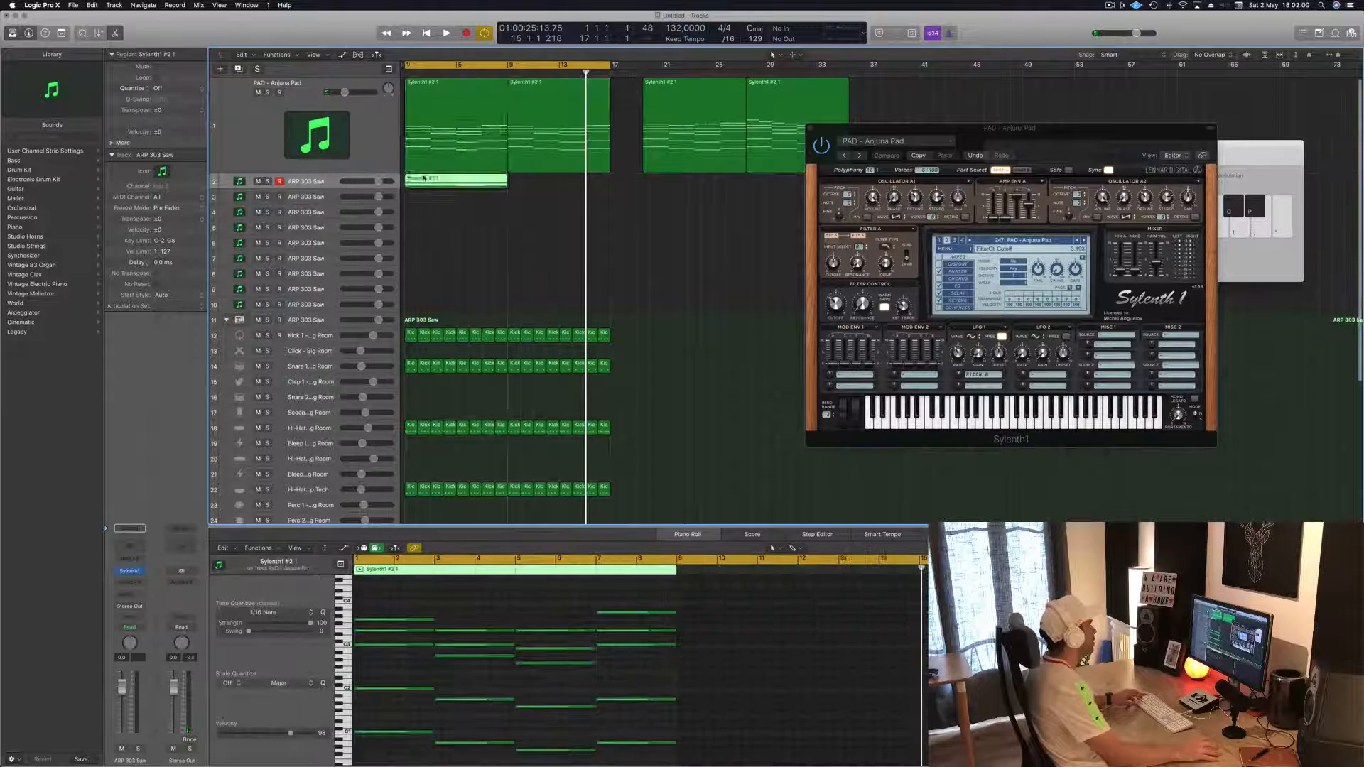
# - Delete all the upper chord notes from the ARP 303 Saw region, keeping only the four lowest bass notes
pyautogui.scroll(-2, 432, 701)
pyautogui.click(408, 610)
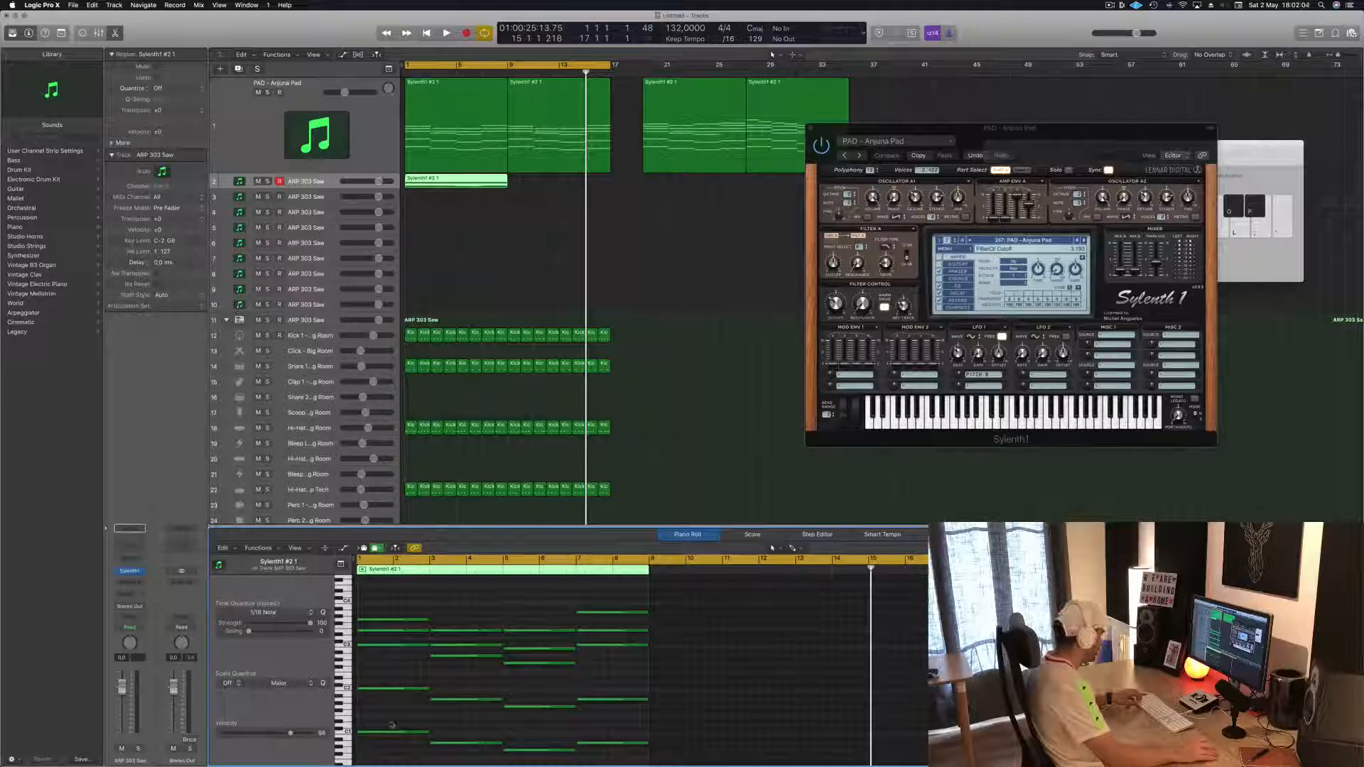
pyautogui.moveTo(417, 607); pyautogui.dragTo(604, 735)
pyautogui.press('Delete')
pyautogui.press('Delete')
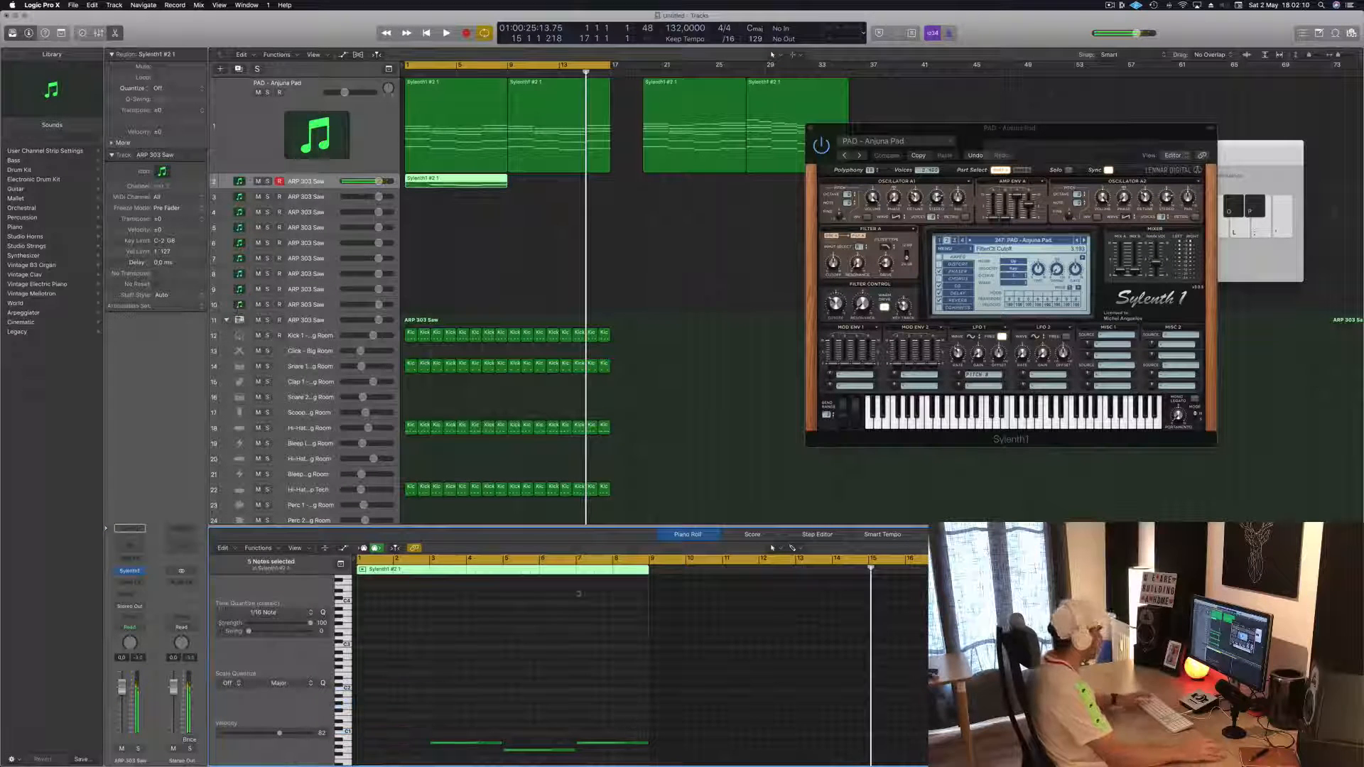
pyautogui.press('super+z')
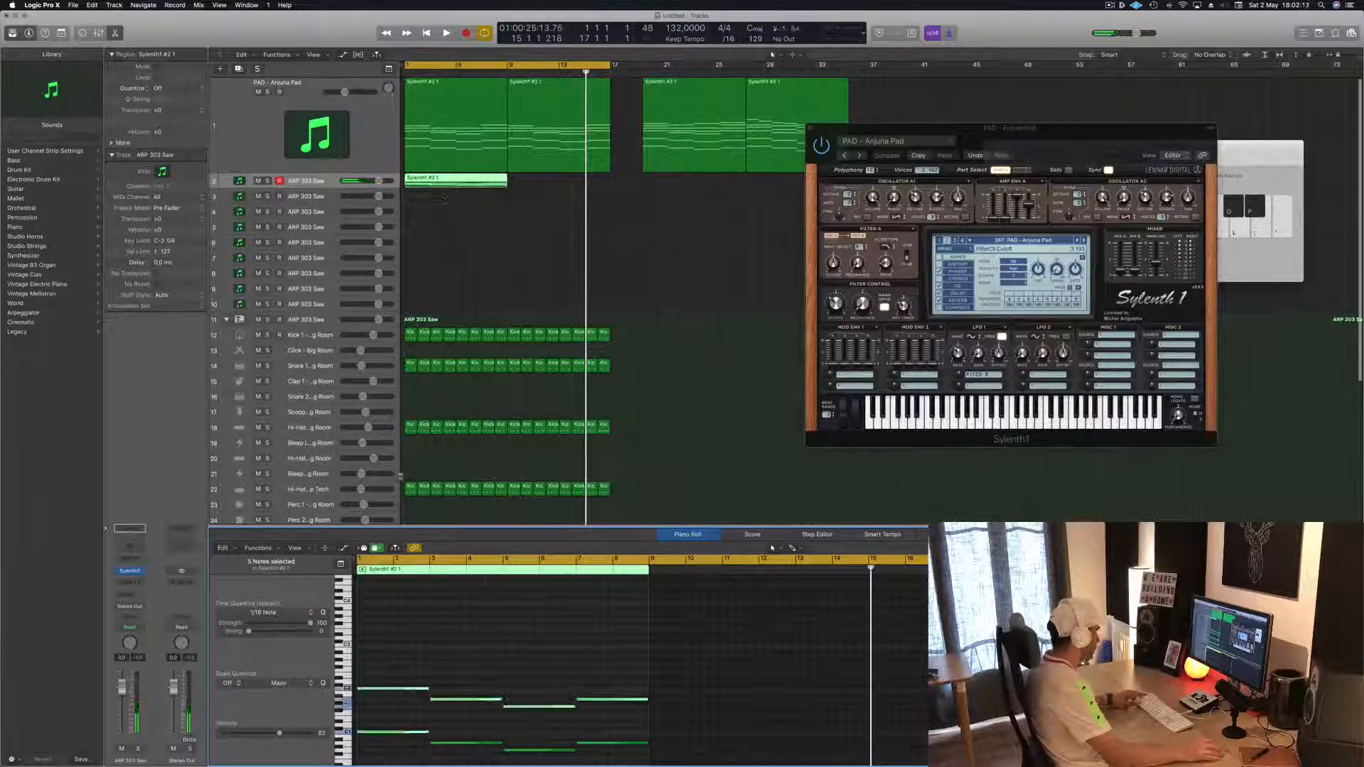
pyautogui.moveTo(383, 647); pyautogui.dragTo(626, 707)
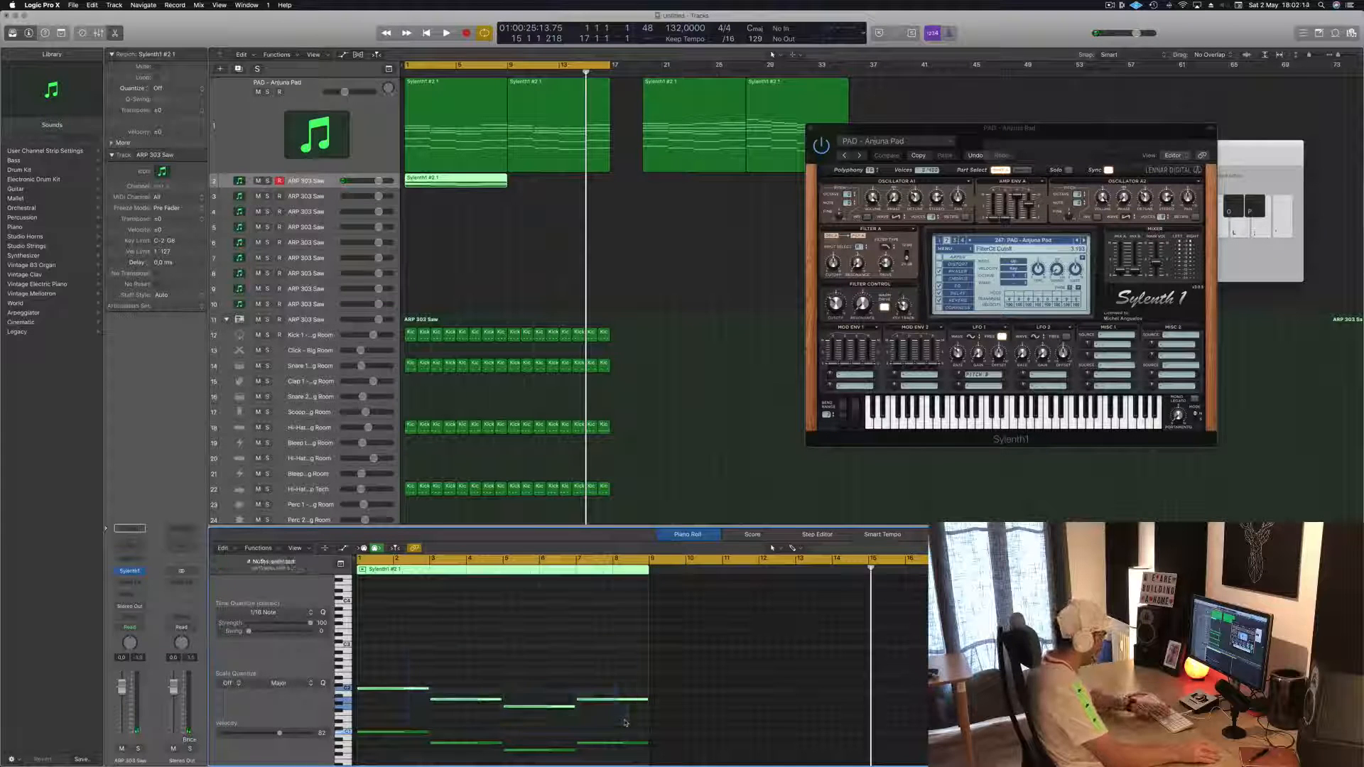
pyautogui.press('Delete')
# - Shorten all four bass notes in the ARP 303 Saw region to about one beat each
pyautogui.scroll(1, 473, 198)
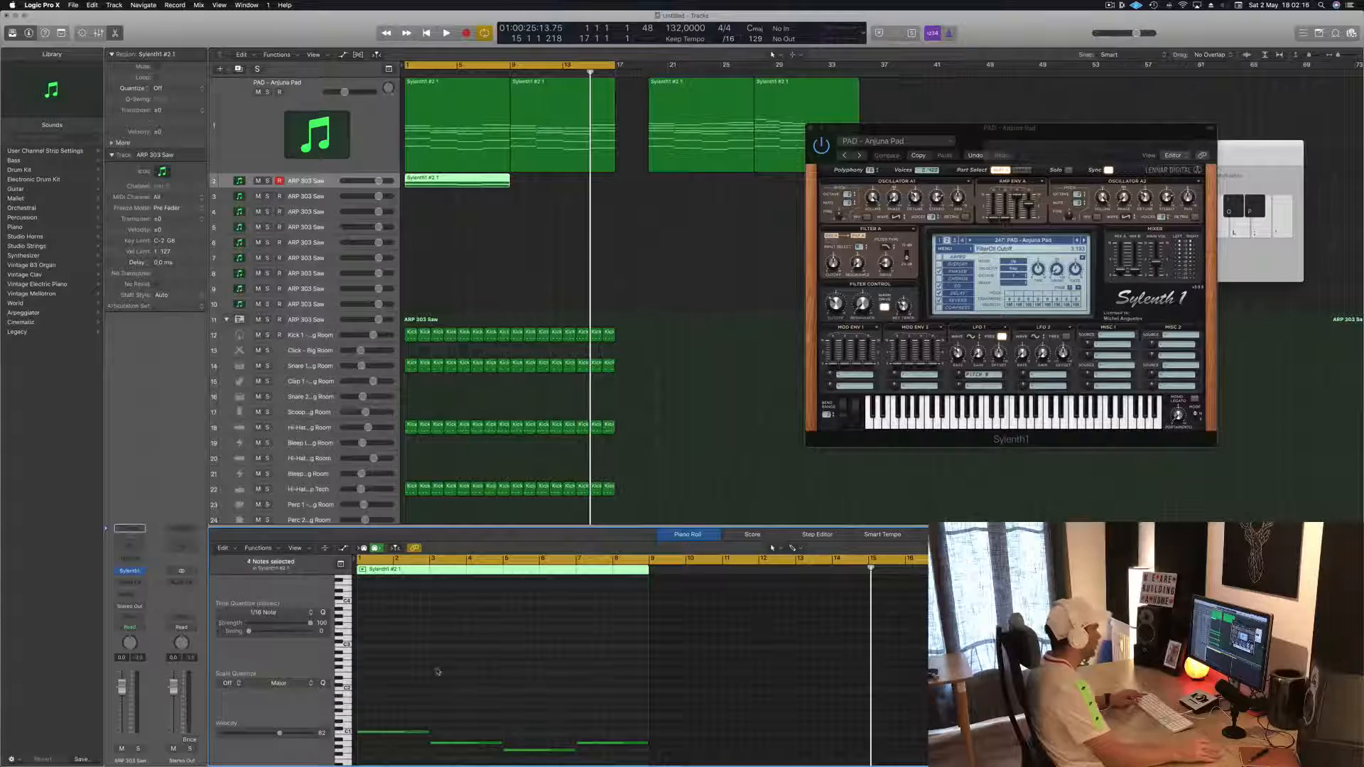
pyautogui.scroll(5, 438, 669)
pyautogui.scroll(1, 439, 670)
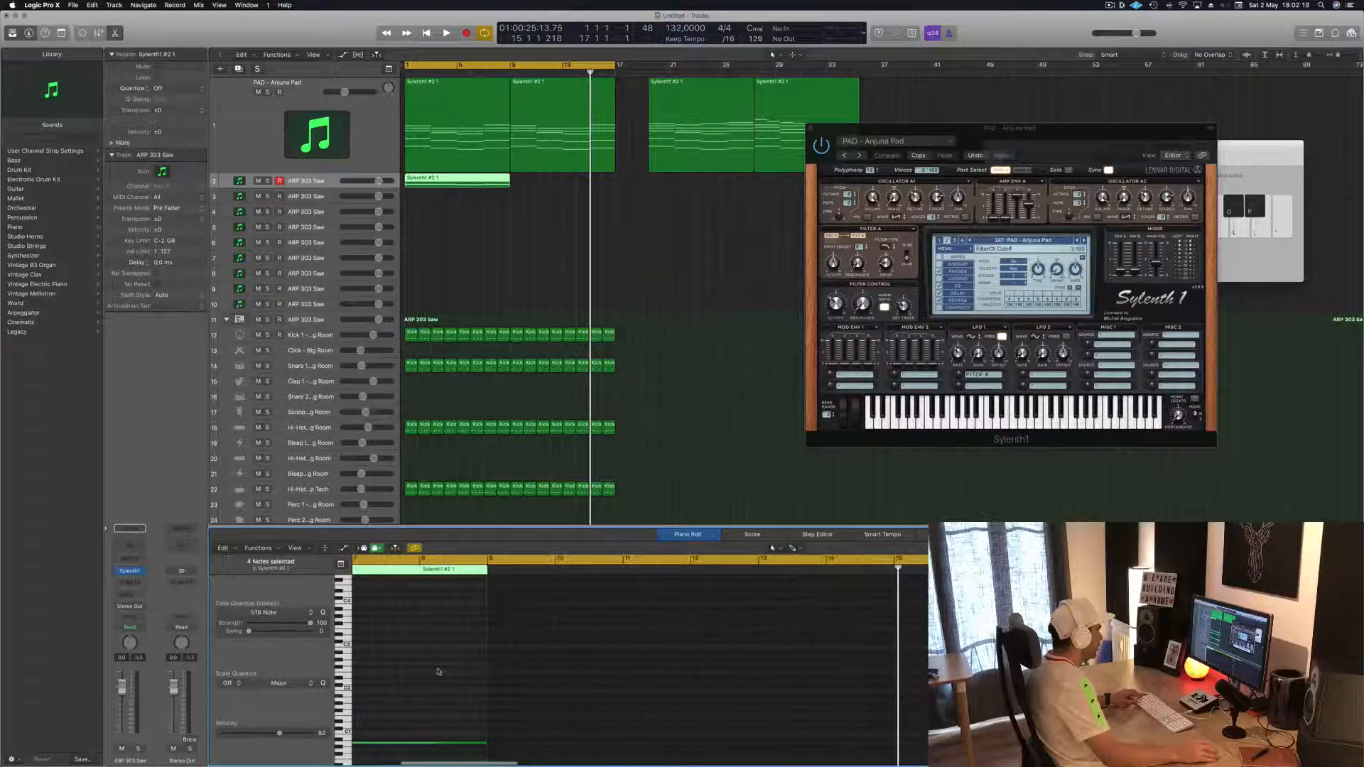
pyautogui.hscroll(-8, 443, 670)
pyautogui.scroll(-3, 432, 708)
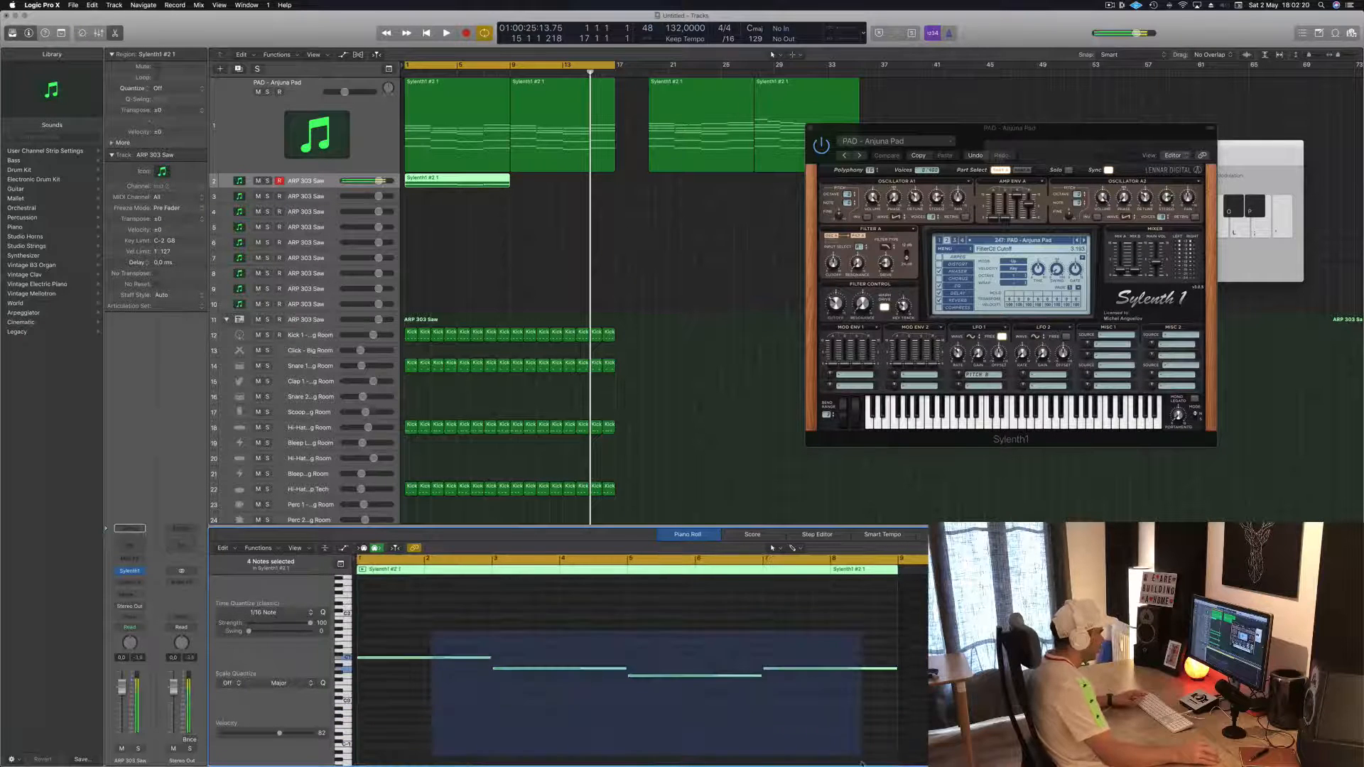
pyautogui.moveTo(490, 657); pyautogui.dragTo(366, 661)
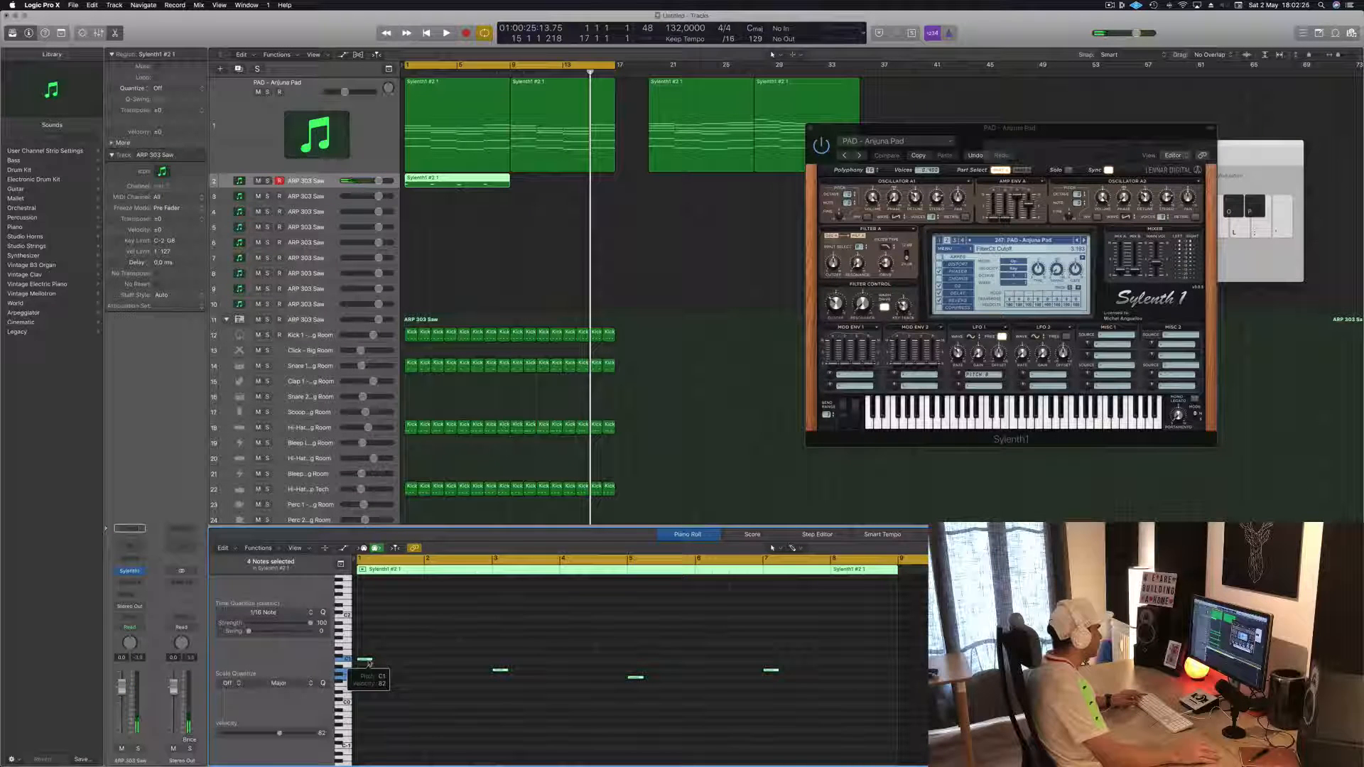
# - Repeat the four bass notes as a rhythmic pattern across their bars, open the track's Sylenth1, and copy the ARP 303 Saw region to bar 9
pyautogui.moveTo(368, 663); pyautogui.dragTo(495, 667)
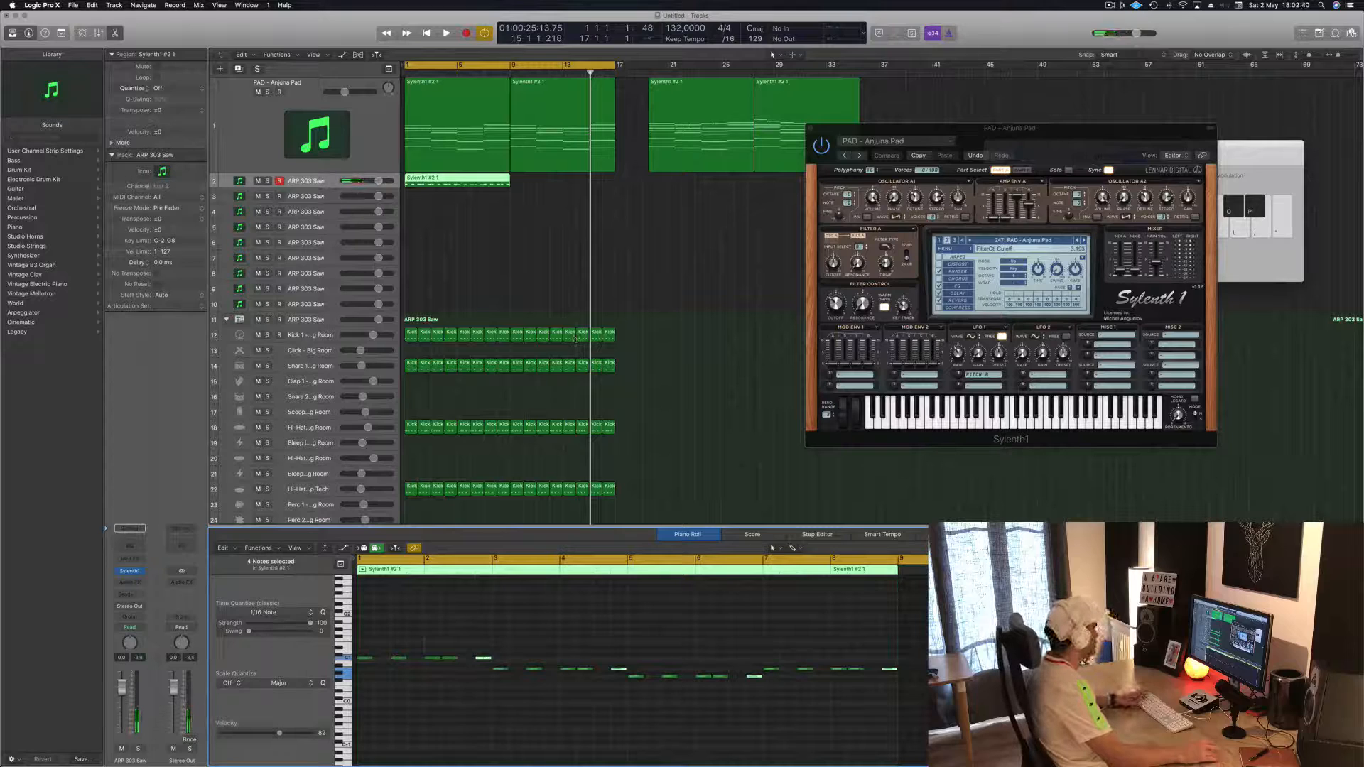
pyautogui.click(130, 572)
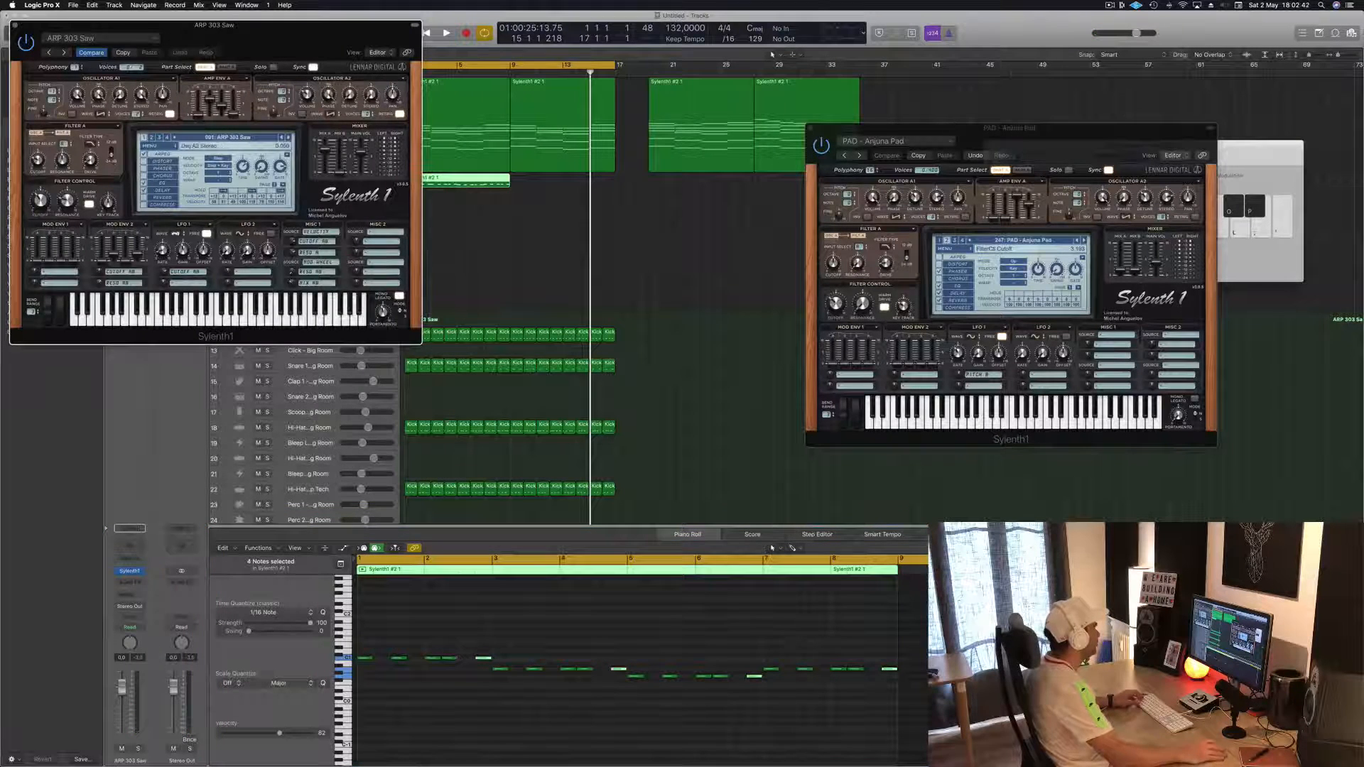
pyautogui.moveTo(96, 46); pyautogui.dragTo(768, 273)
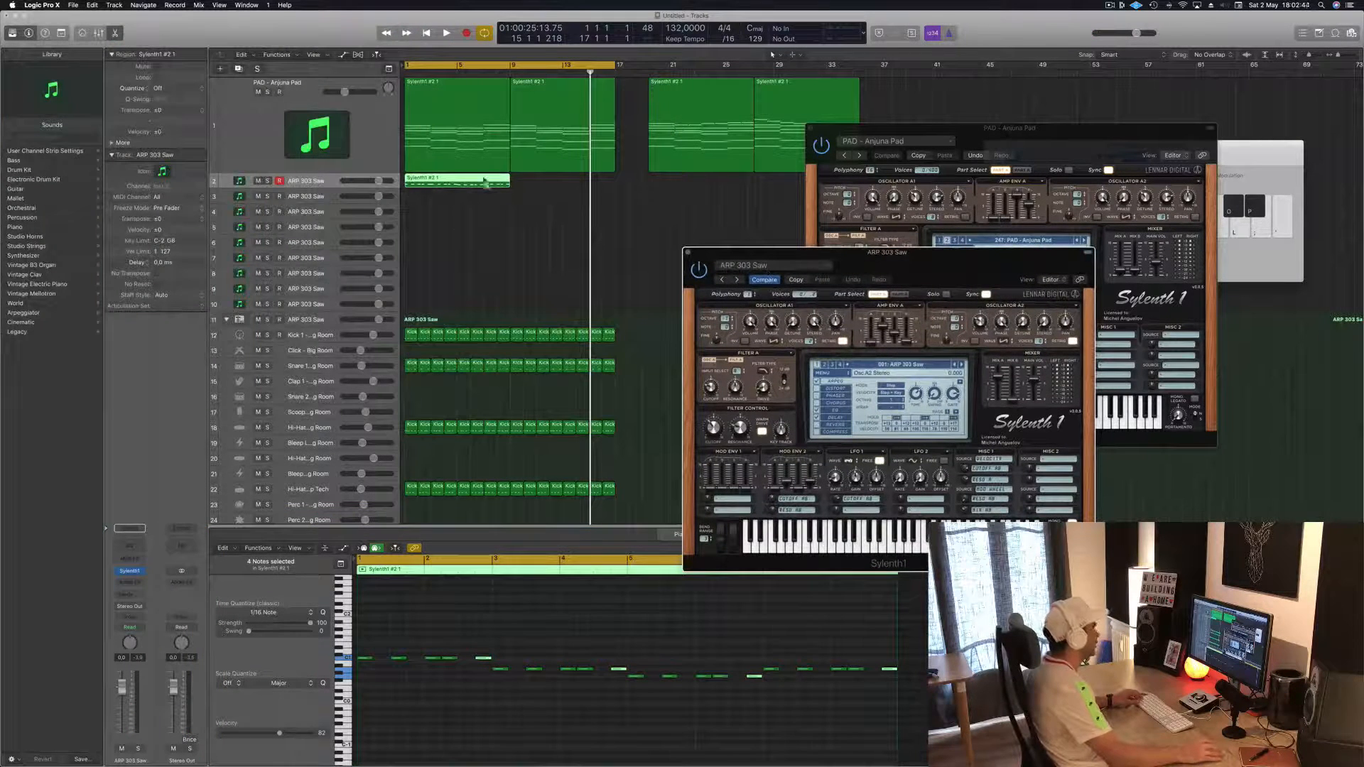
pyautogui.moveTo(484, 181); pyautogui.dragTo(577, 189)
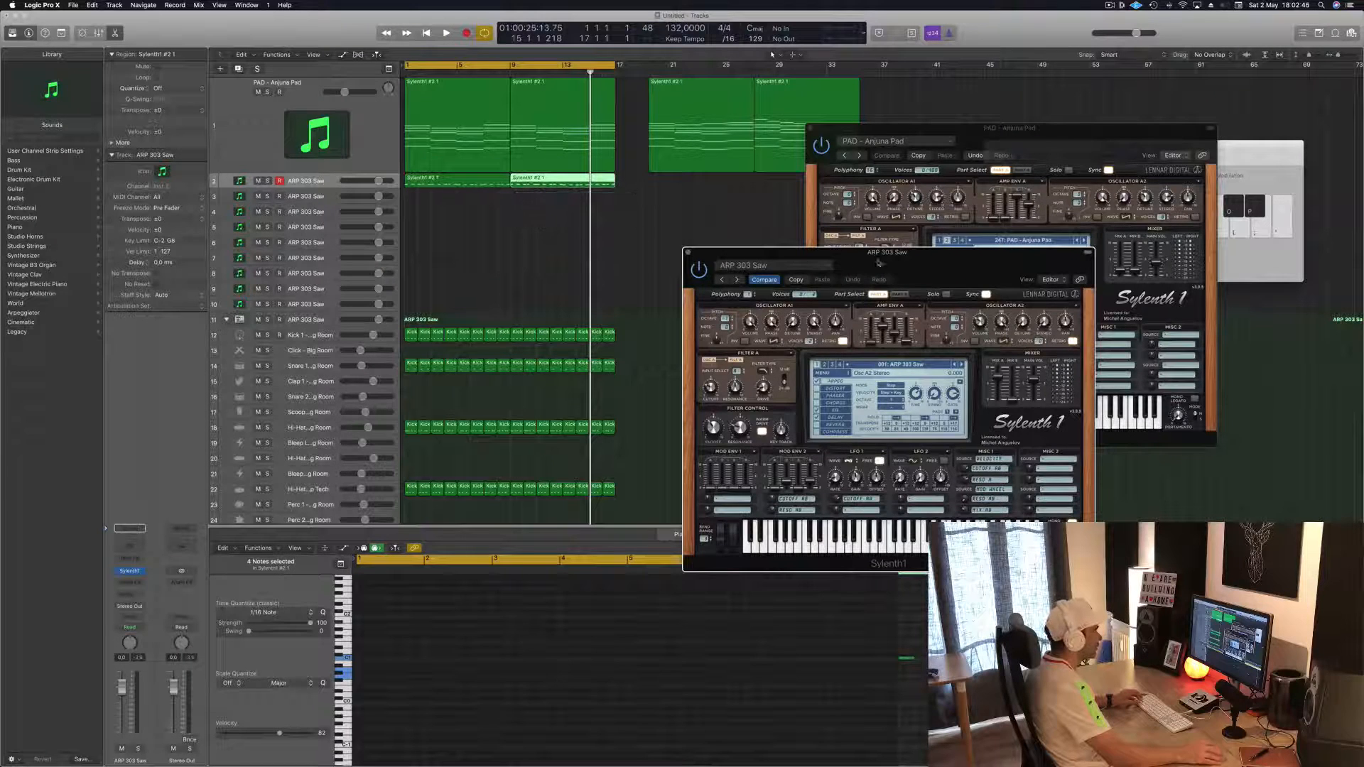
# - Enlarge the ARP 303 Saw track to match the pad track's height and select both of its regions
pyautogui.moveTo(904, 268); pyautogui.dragTo(783, 259)
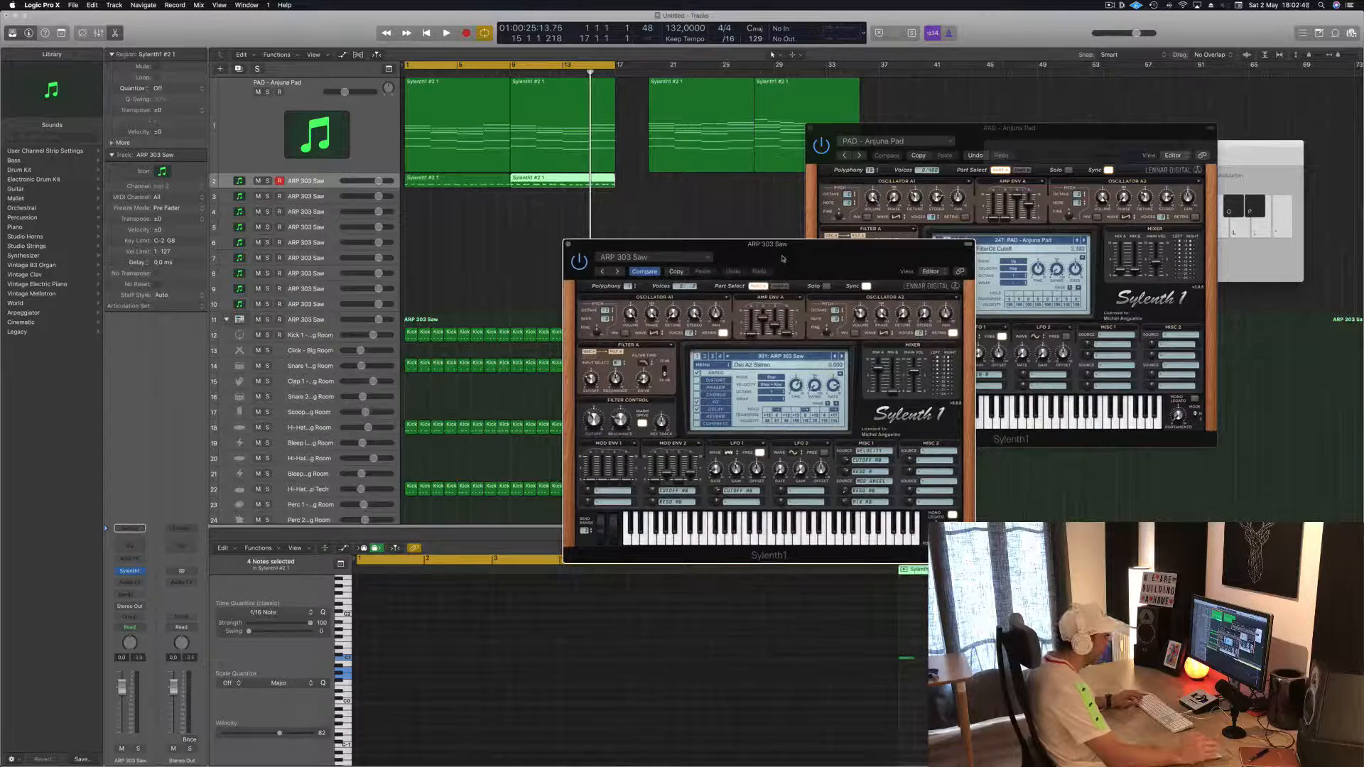
pyautogui.moveTo(783, 259); pyautogui.dragTo(906, 223)
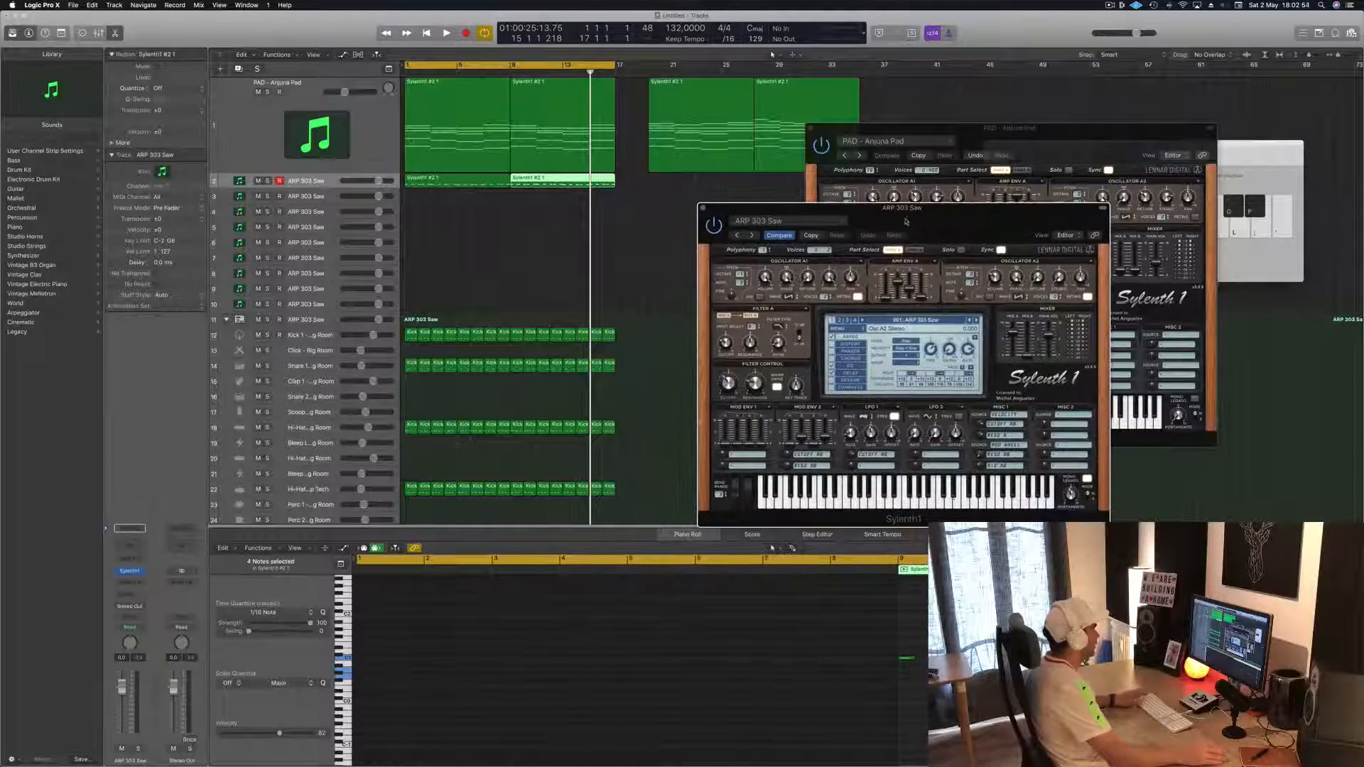
pyautogui.click(327, 189)
pyautogui.moveTo(327, 191); pyautogui.dragTo(329, 283)
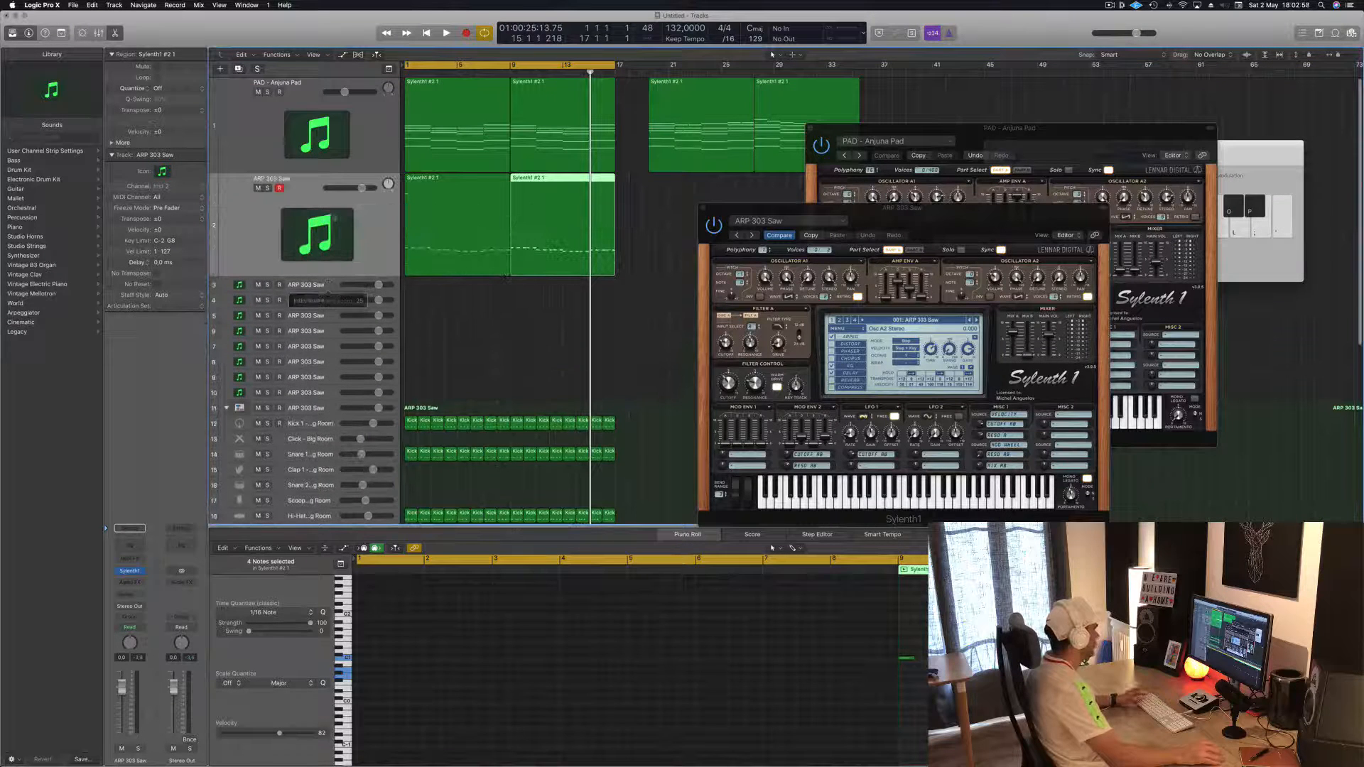
pyautogui.click(267, 230)
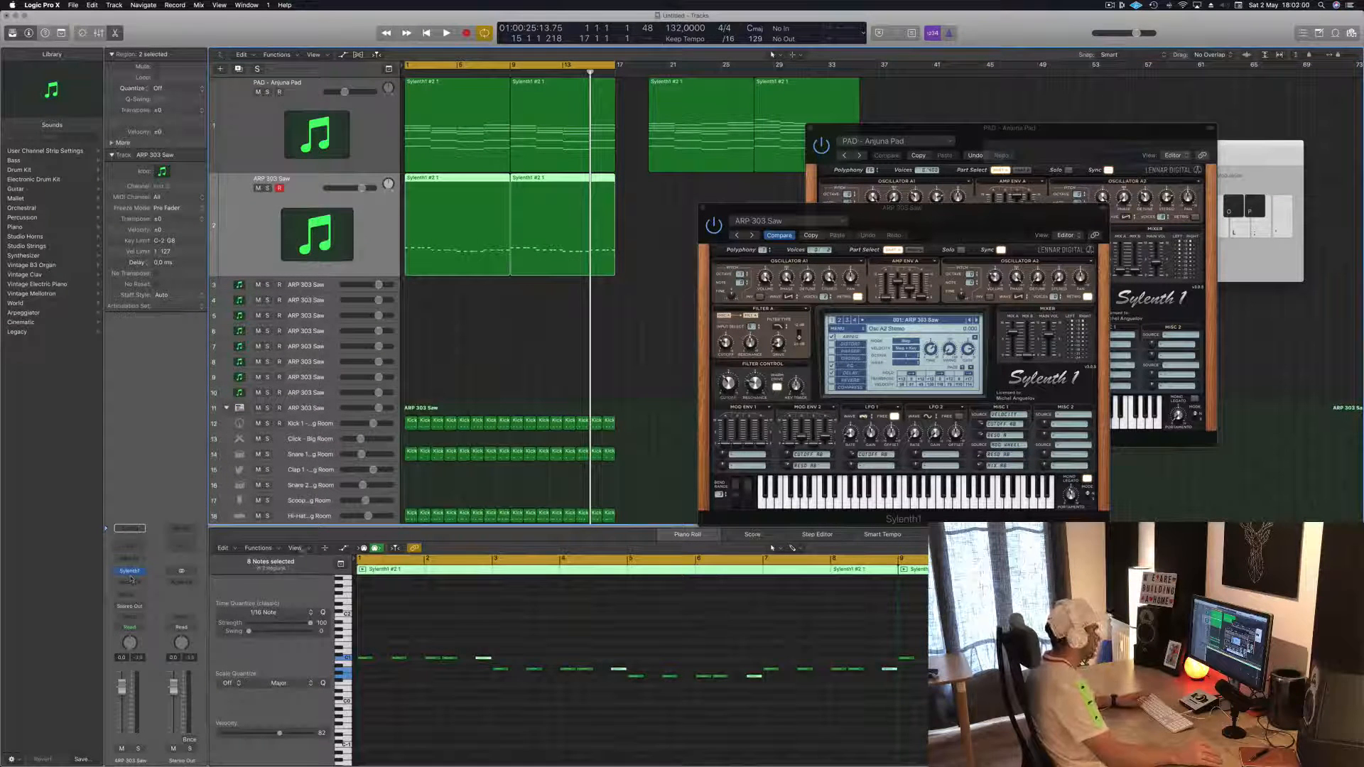
# - Load the BS Big Bass preset in the ARP 303 Saw track's Sylenth1 and move the plugin window clear of the regions
pyautogui.click(841, 321)
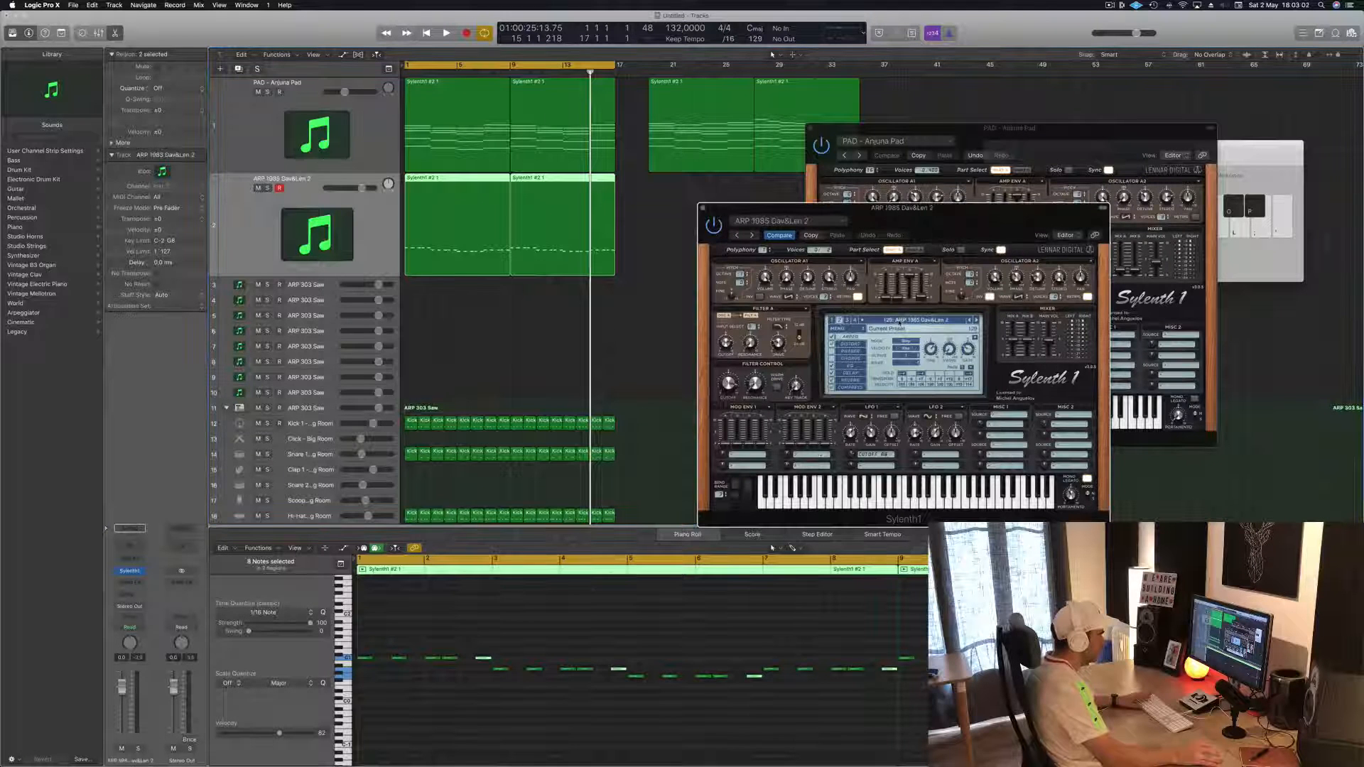
pyautogui.click(832, 321)
pyautogui.click(903, 326)
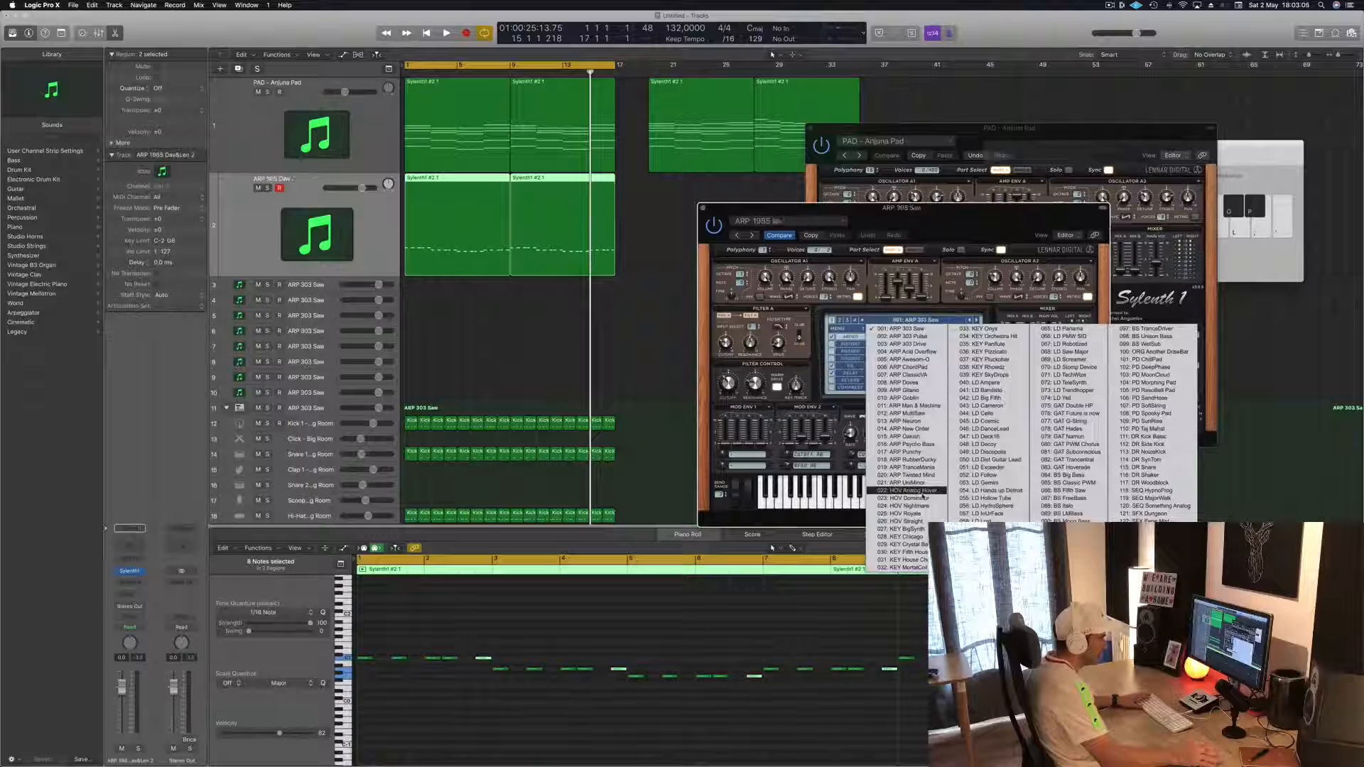
pyautogui.click(1071, 476)
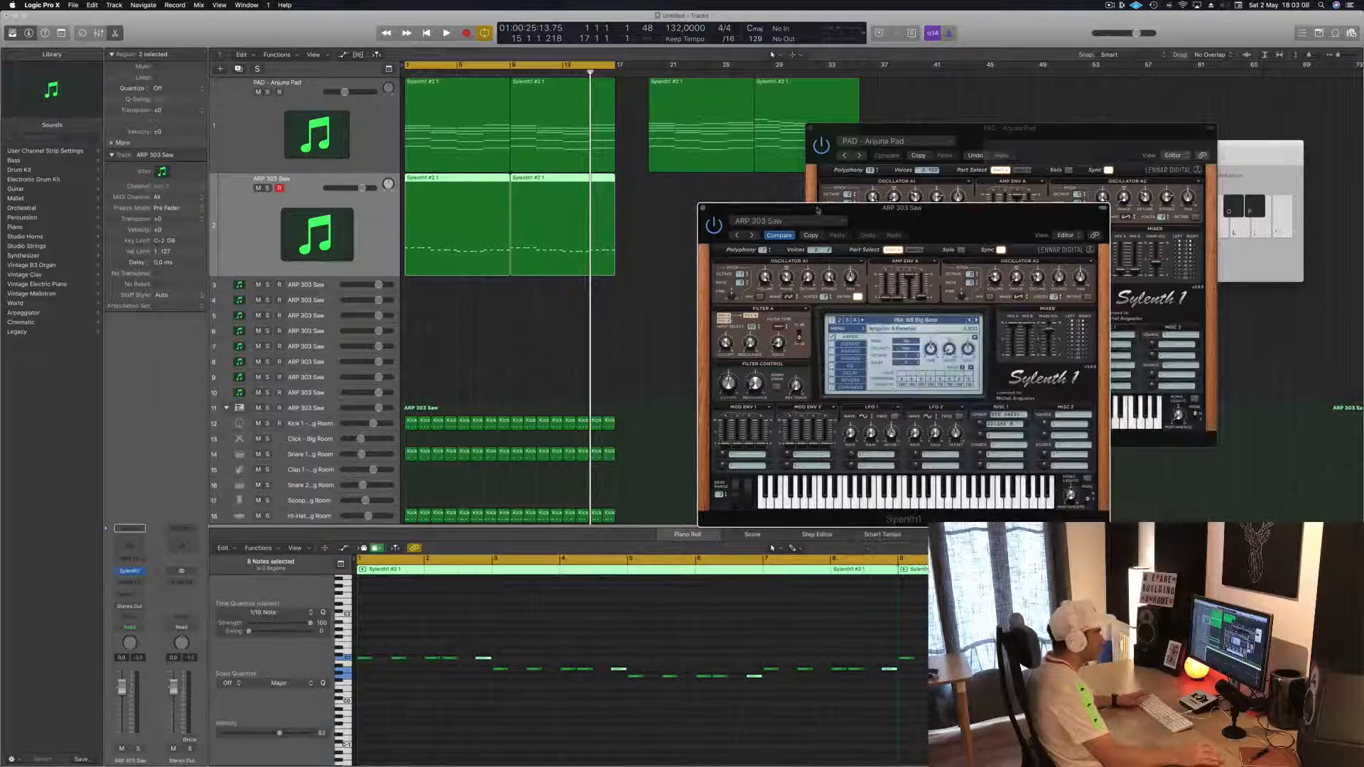
pyautogui.moveTo(905, 212); pyautogui.dragTo(981, 99)
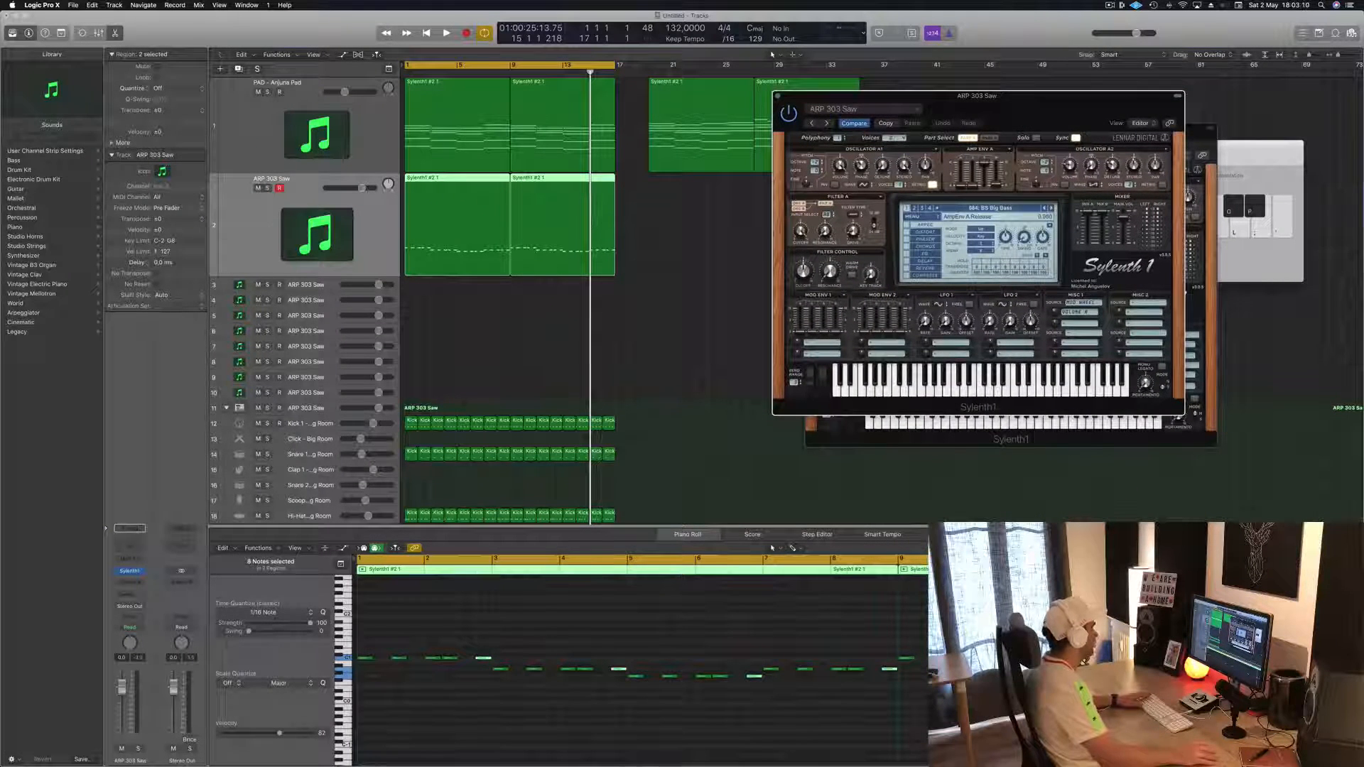
# - Play the arrangement from the start and lower the BS Big Bass track's volume
pyautogui.click(562, 224)
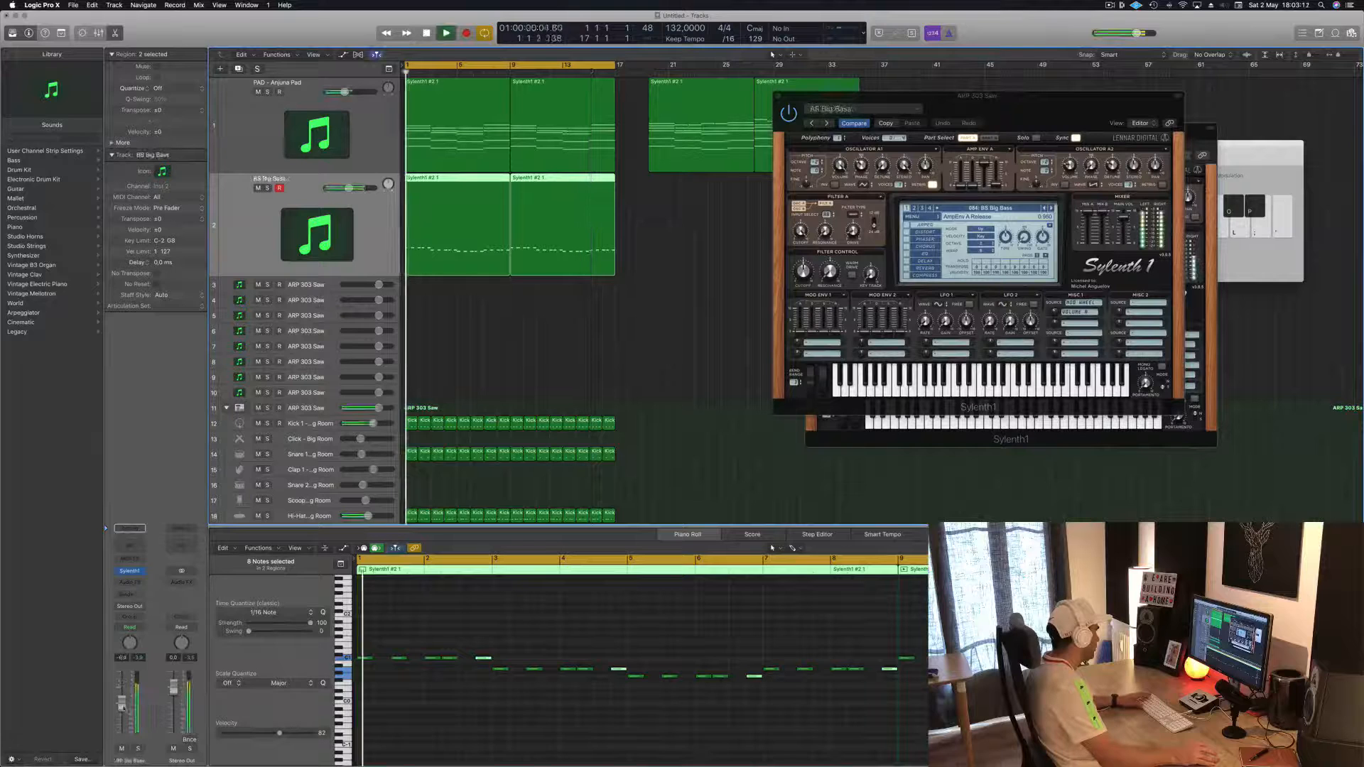
pyautogui.press('space')
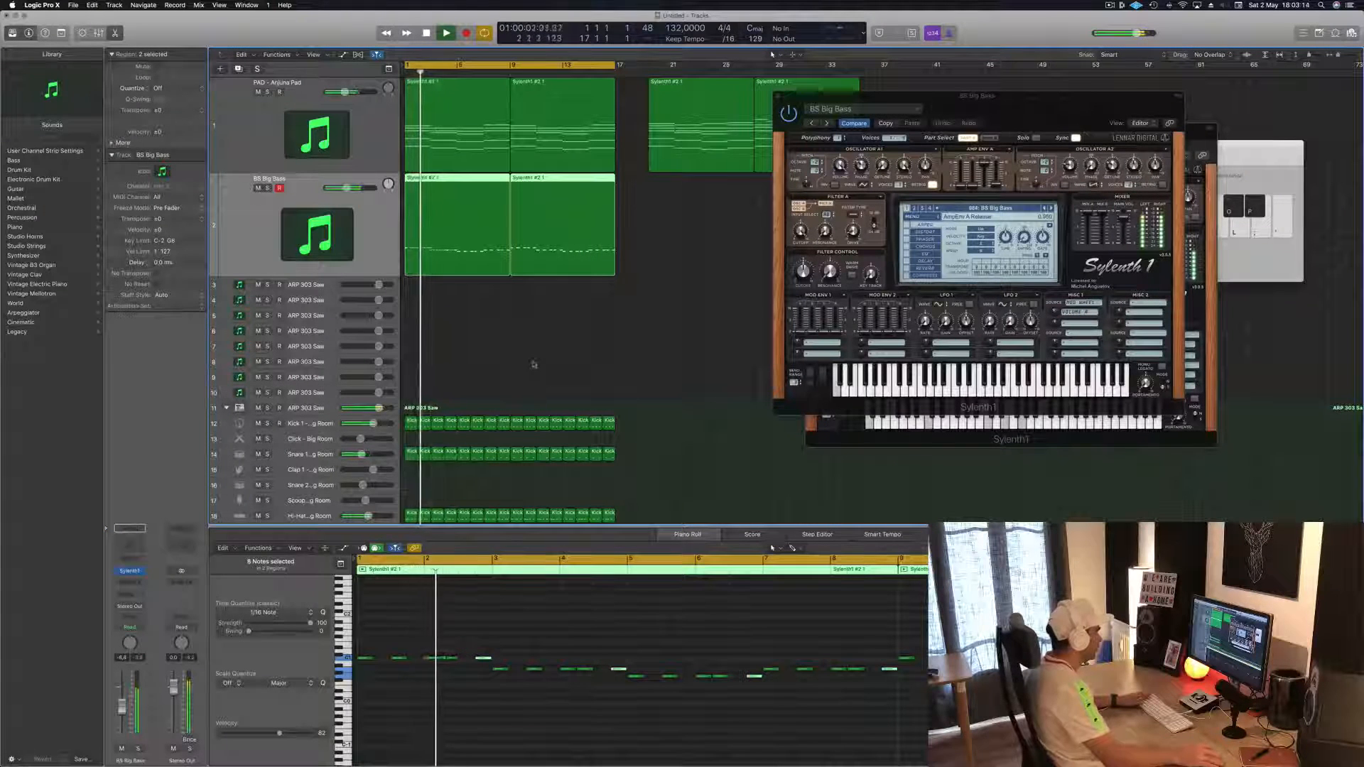
pyautogui.press('space')
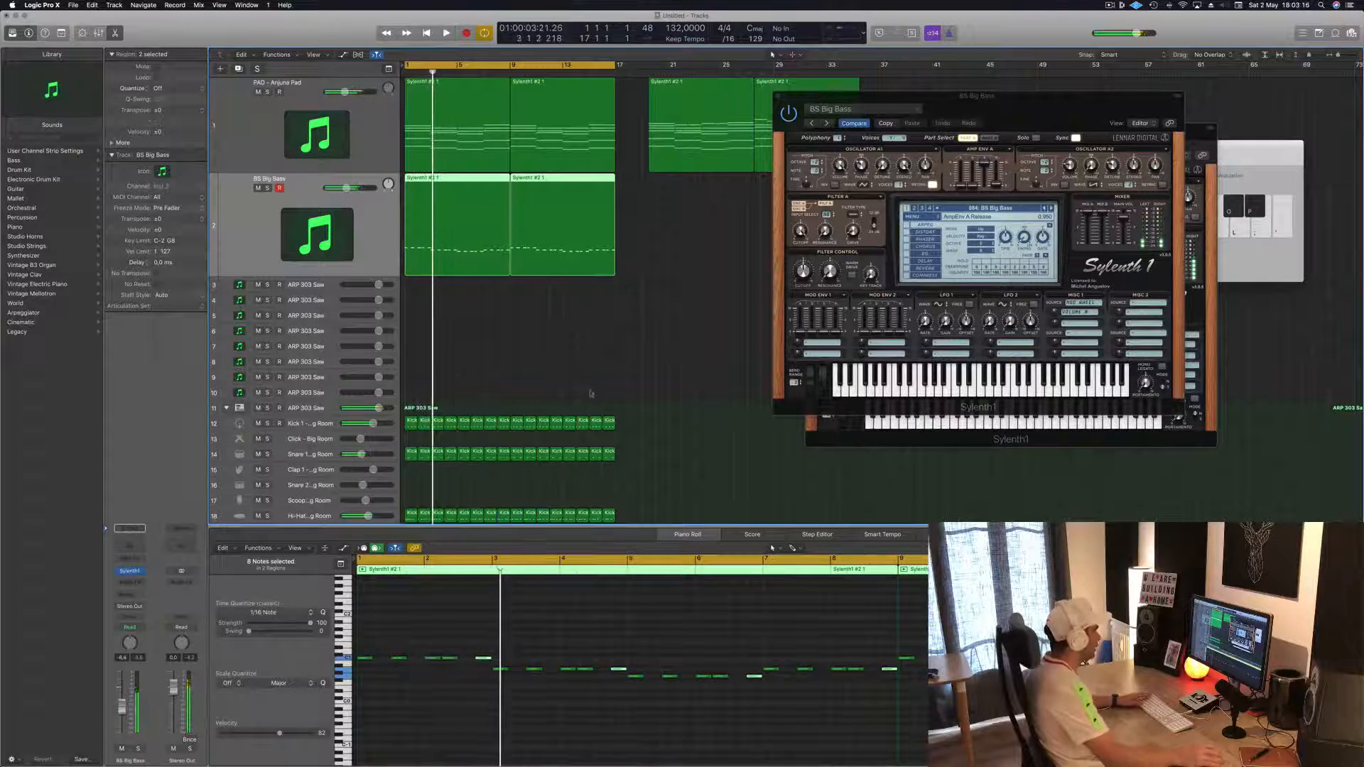
# - Transpose all notes in both bass regions up one octave and play the result from the start
pyautogui.click(637, 629)
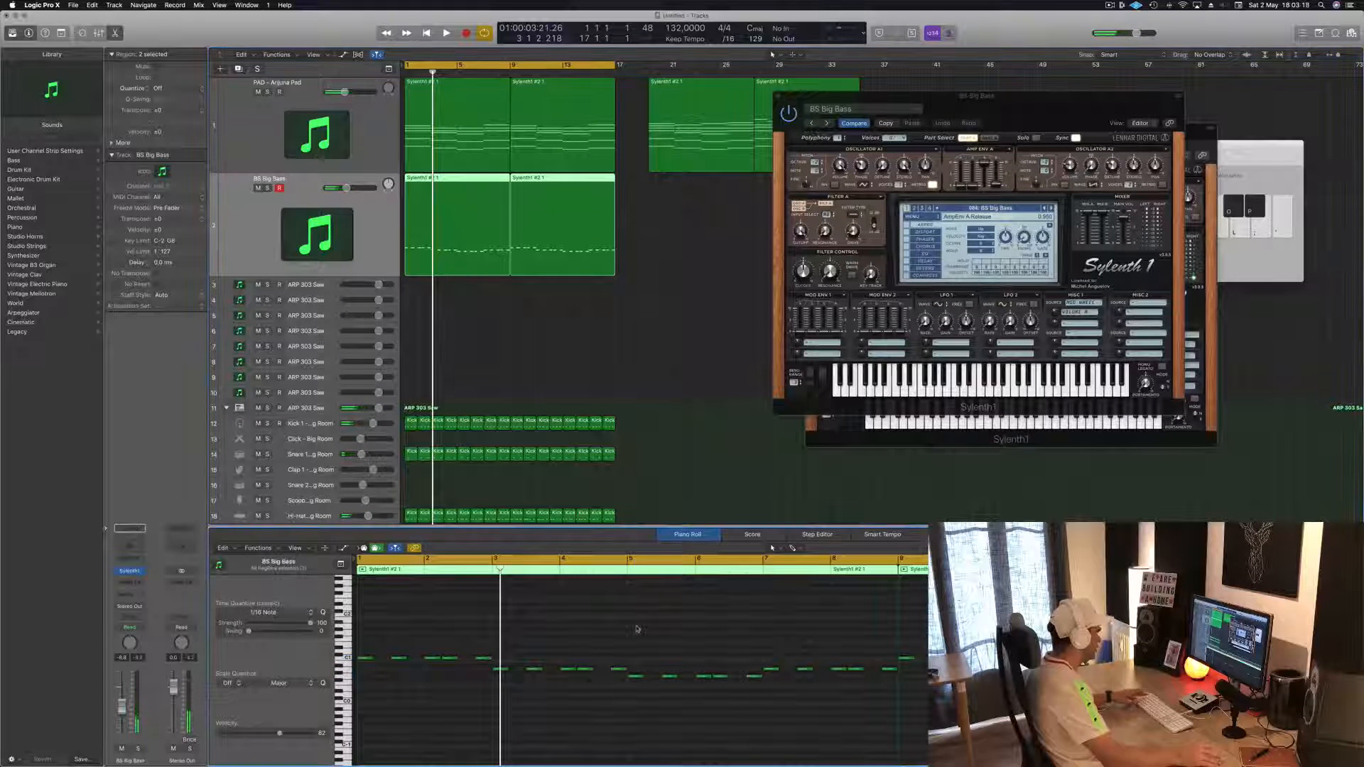
pyautogui.press('super+a')
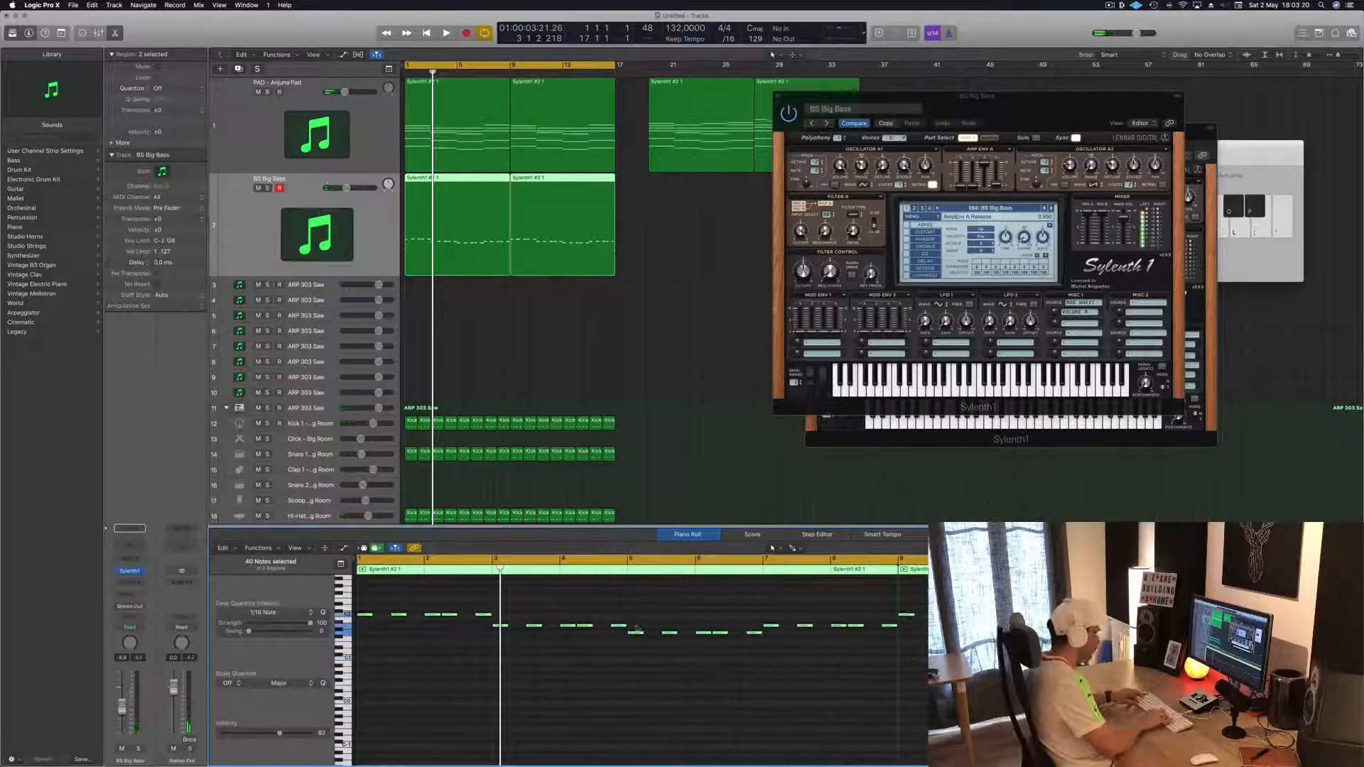
pyautogui.hotkey('alt', 'shift', 'Up')
pyautogui.press('space')
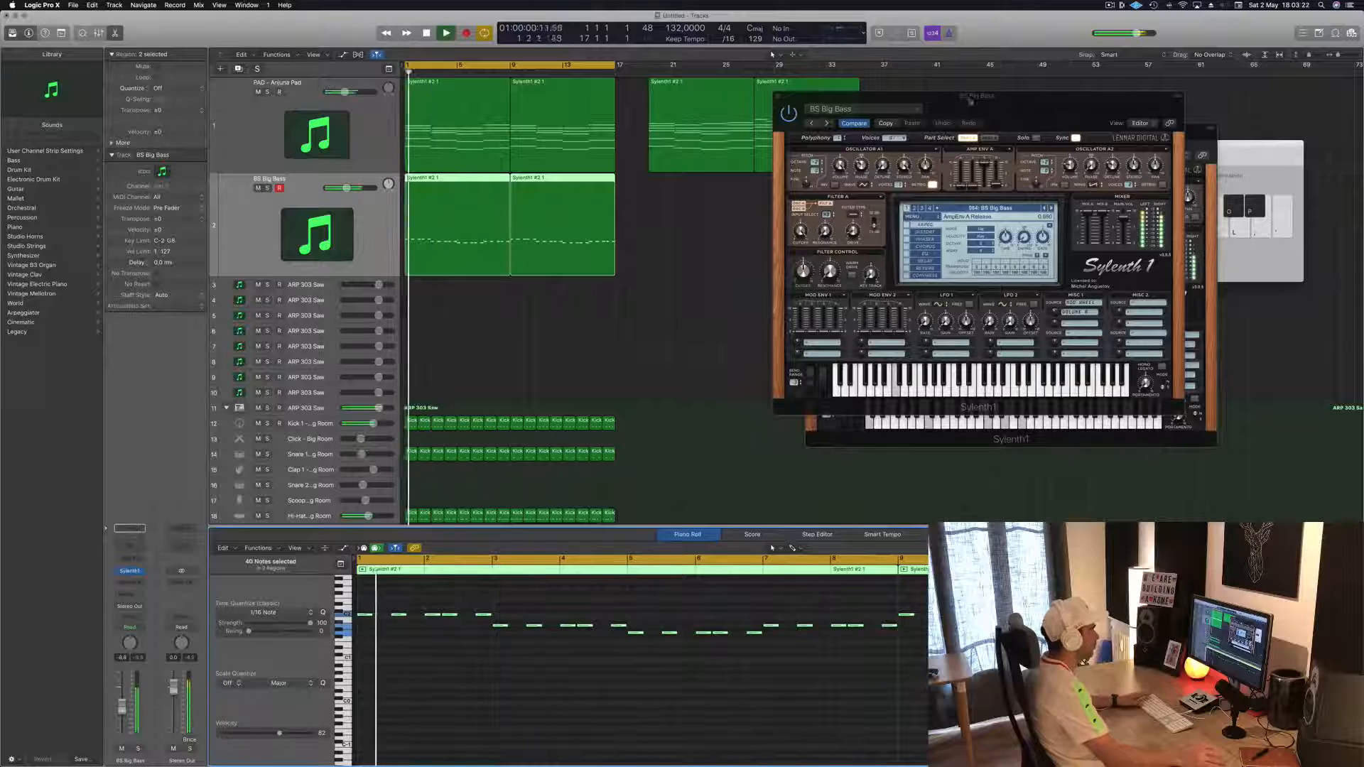
# - Shorten all the bass notes further and add a shifted copy of them to make the rhythm denser
pyautogui.moveTo(977, 96); pyautogui.dragTo(836, 174)
pyautogui.press('space')
pyautogui.press('space')
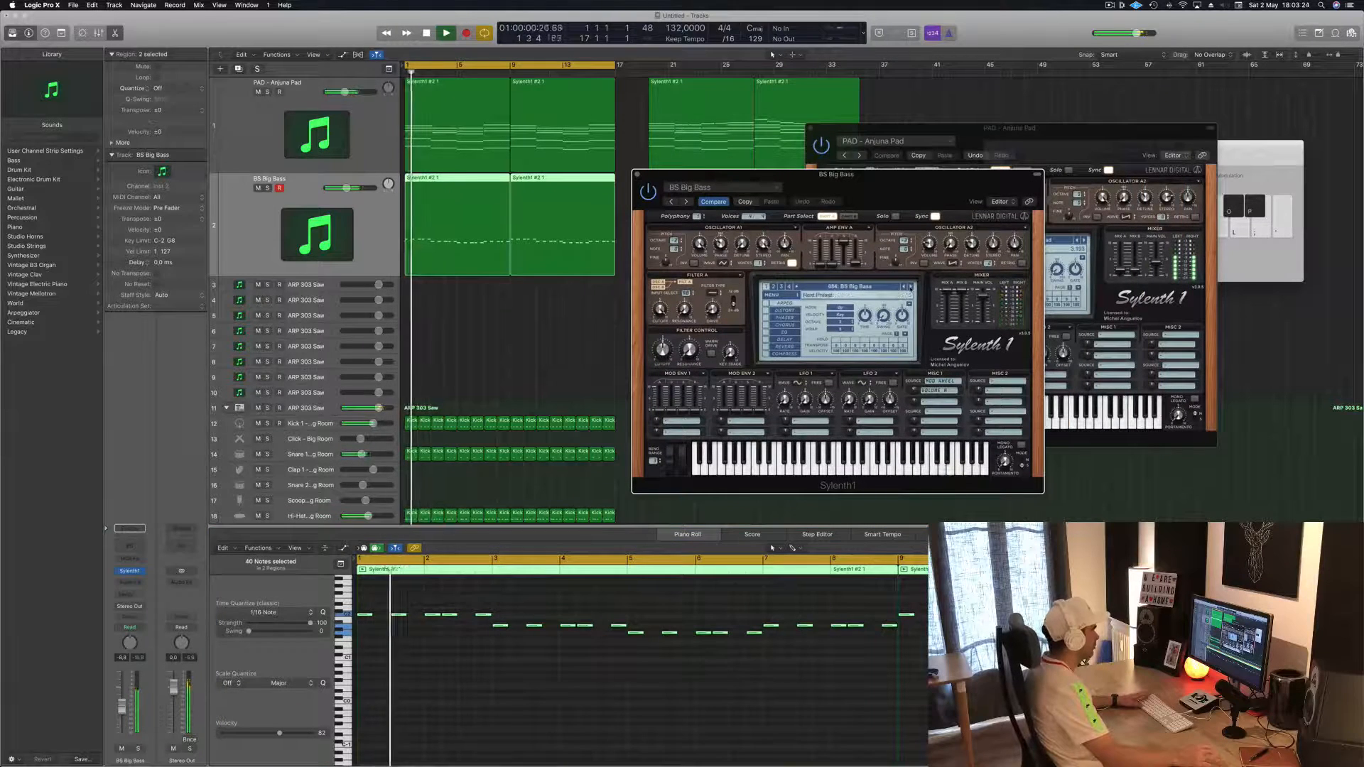
pyautogui.press('super+Right')
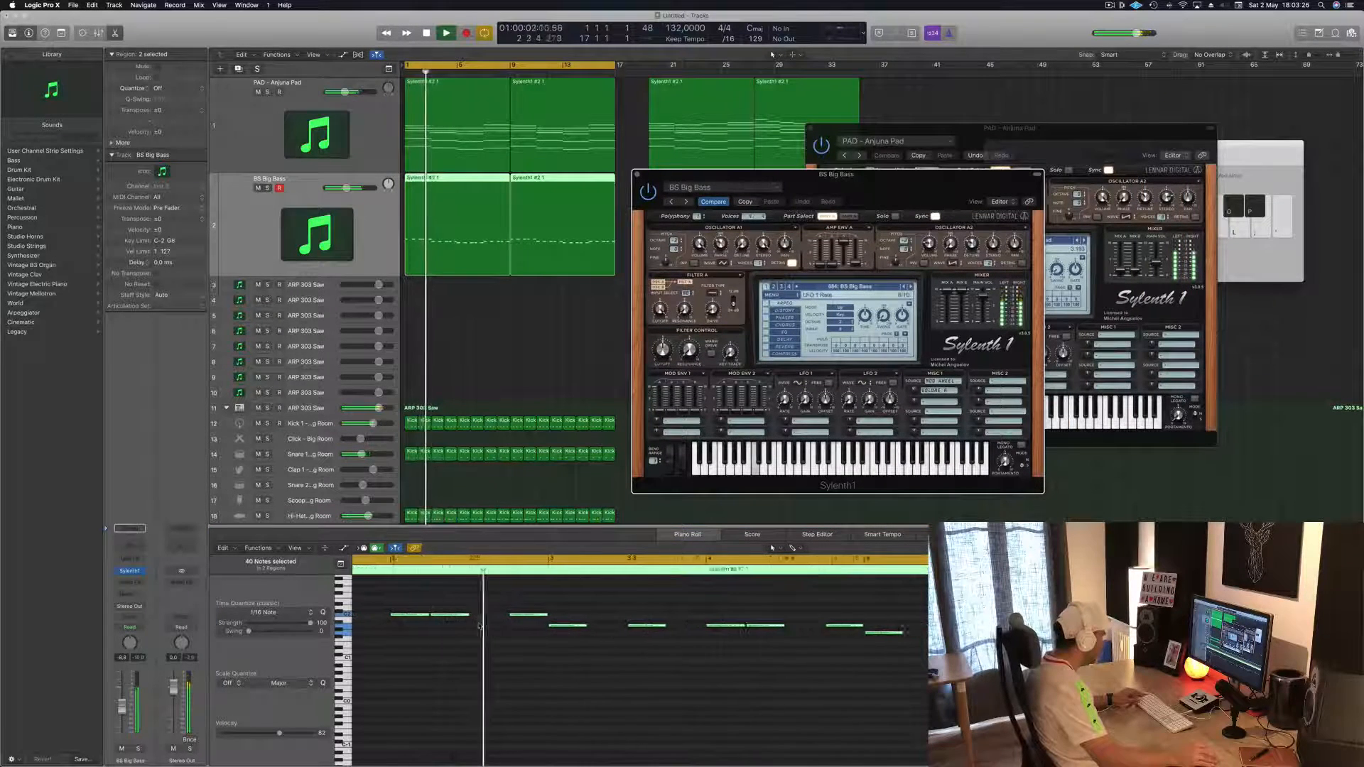
pyautogui.press('space')
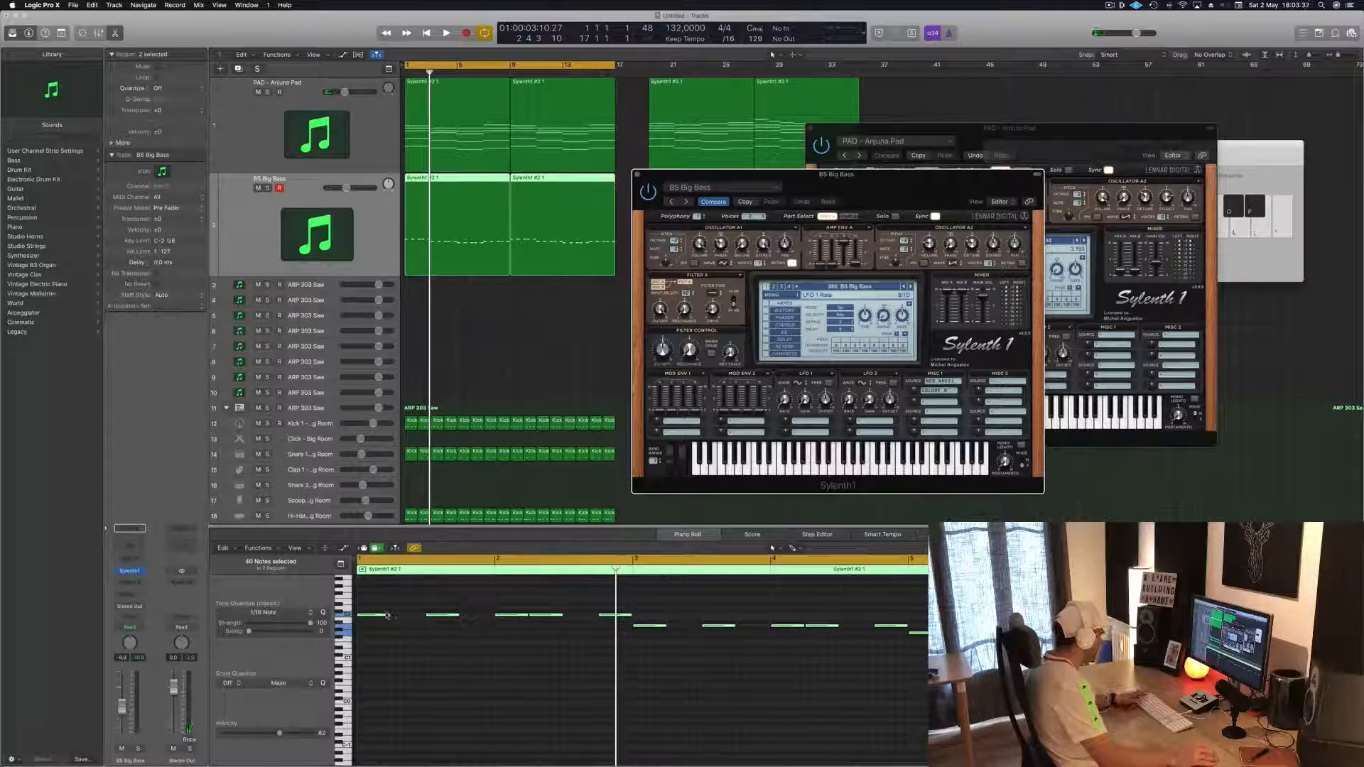
pyautogui.moveTo(390, 618)
pyautogui.mouseDown()
pyautogui.moveTo(370, 615)
pyautogui.moveTo(389, 615)
pyautogui.mouseUp()
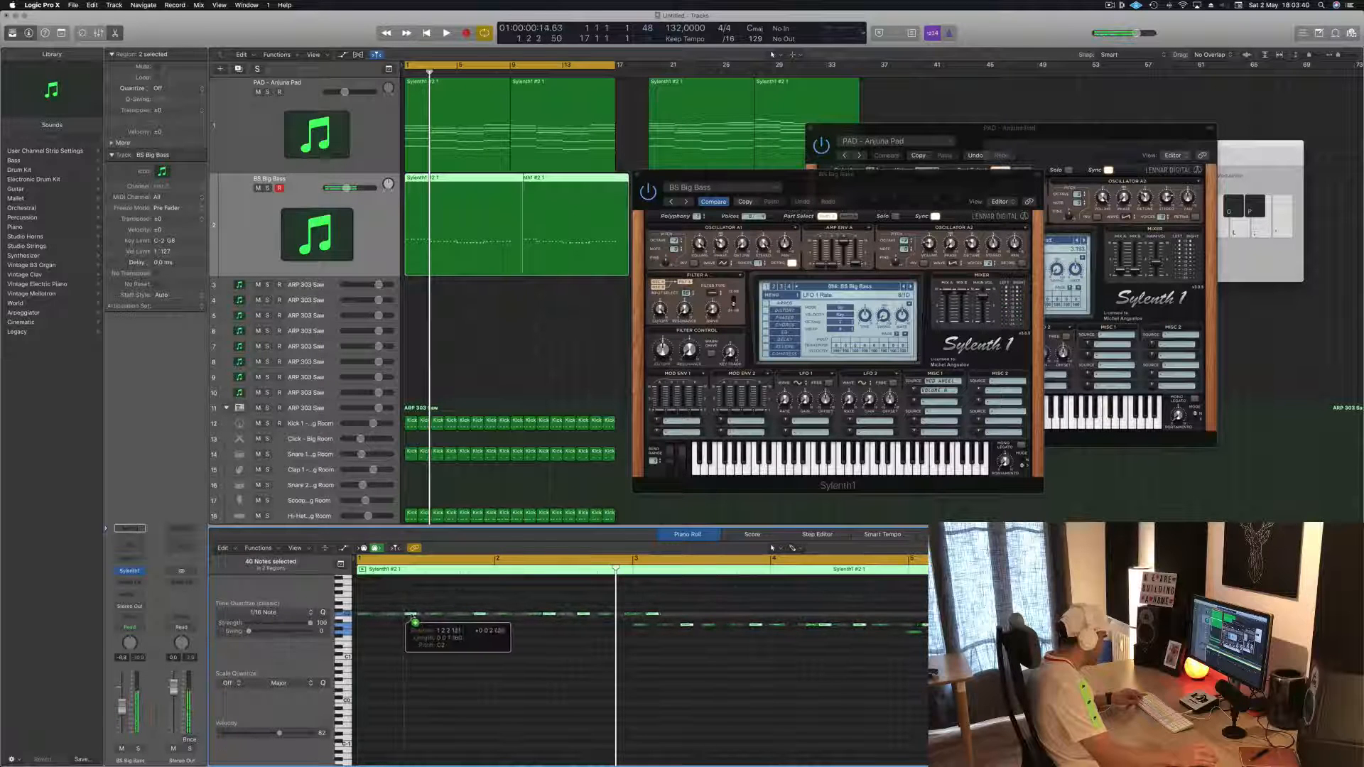
# - Play the bass part from the start while stepping through the Sylenth1 bass presets to BS Italo
pyautogui.press('Return')
pyautogui.press('space')
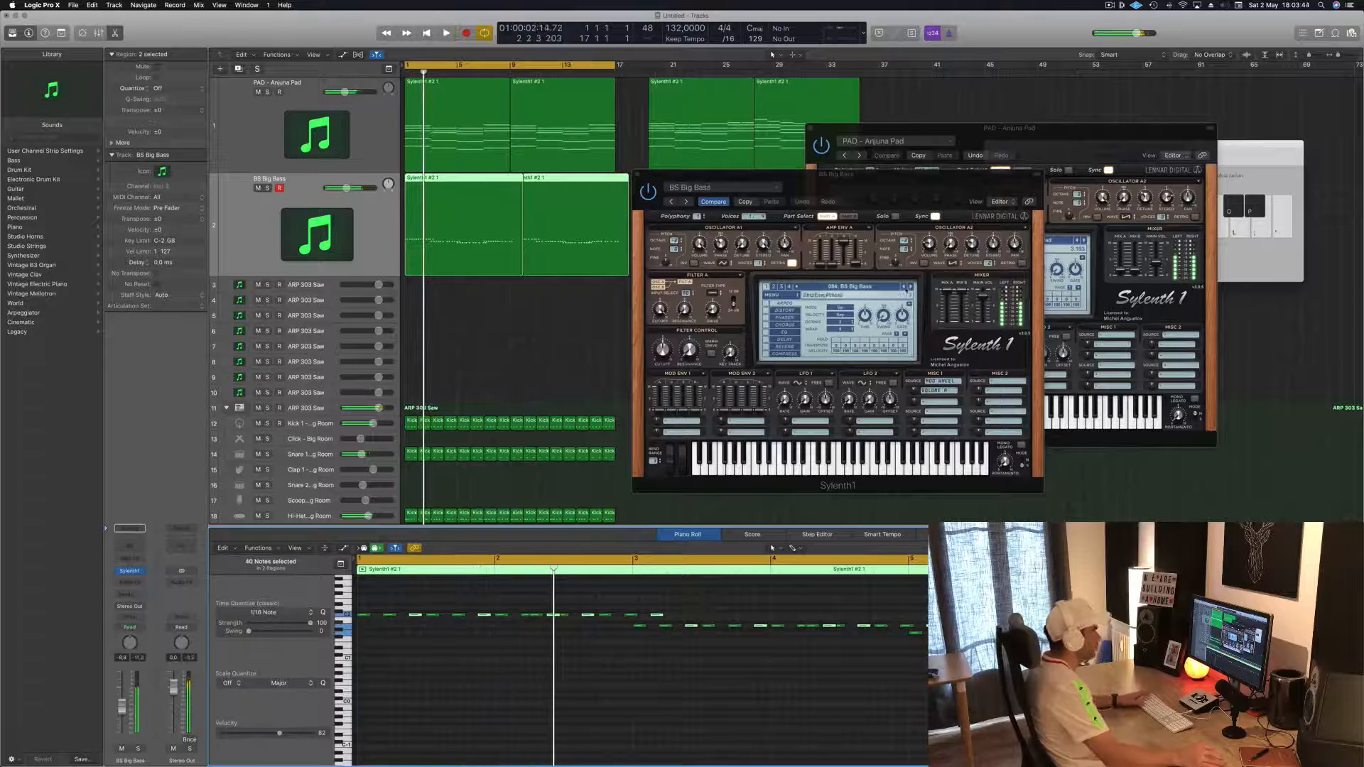
pyautogui.click(911, 287)
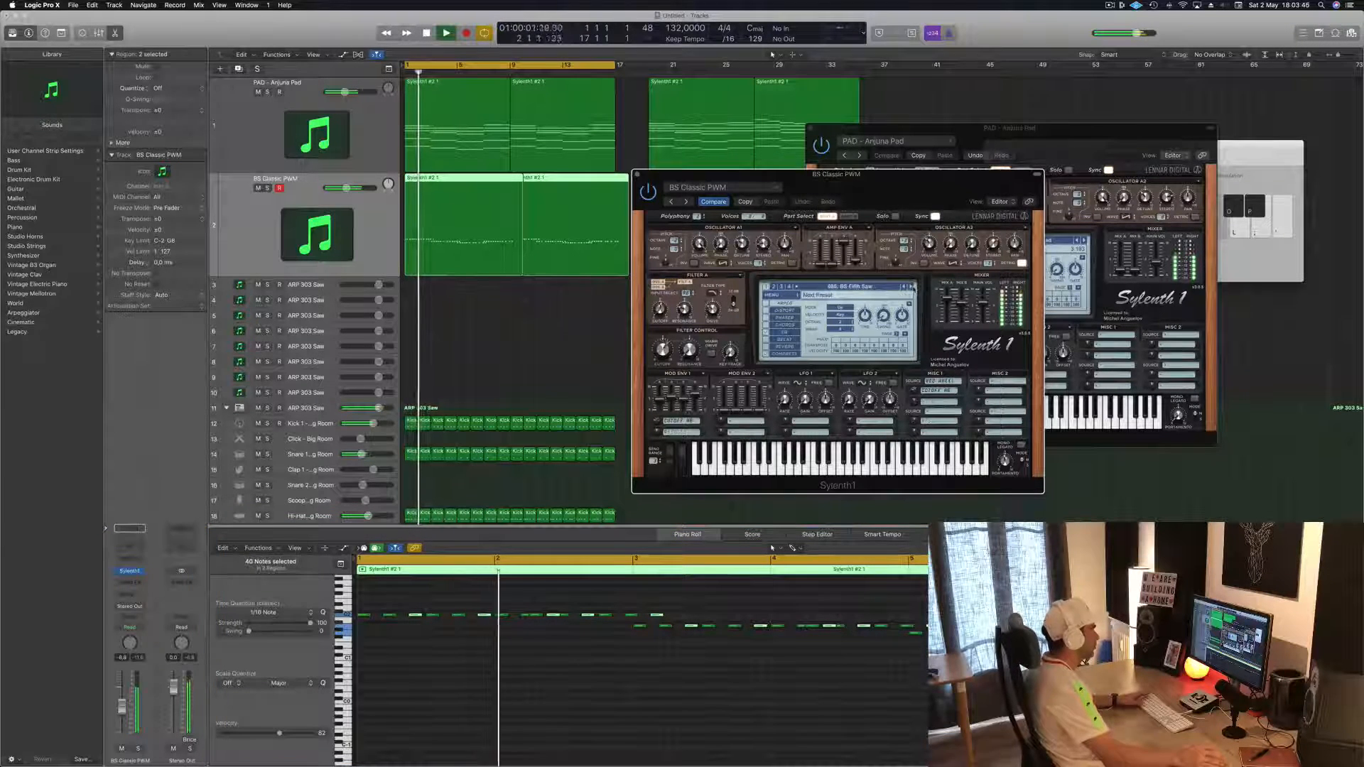
pyautogui.click(911, 286)
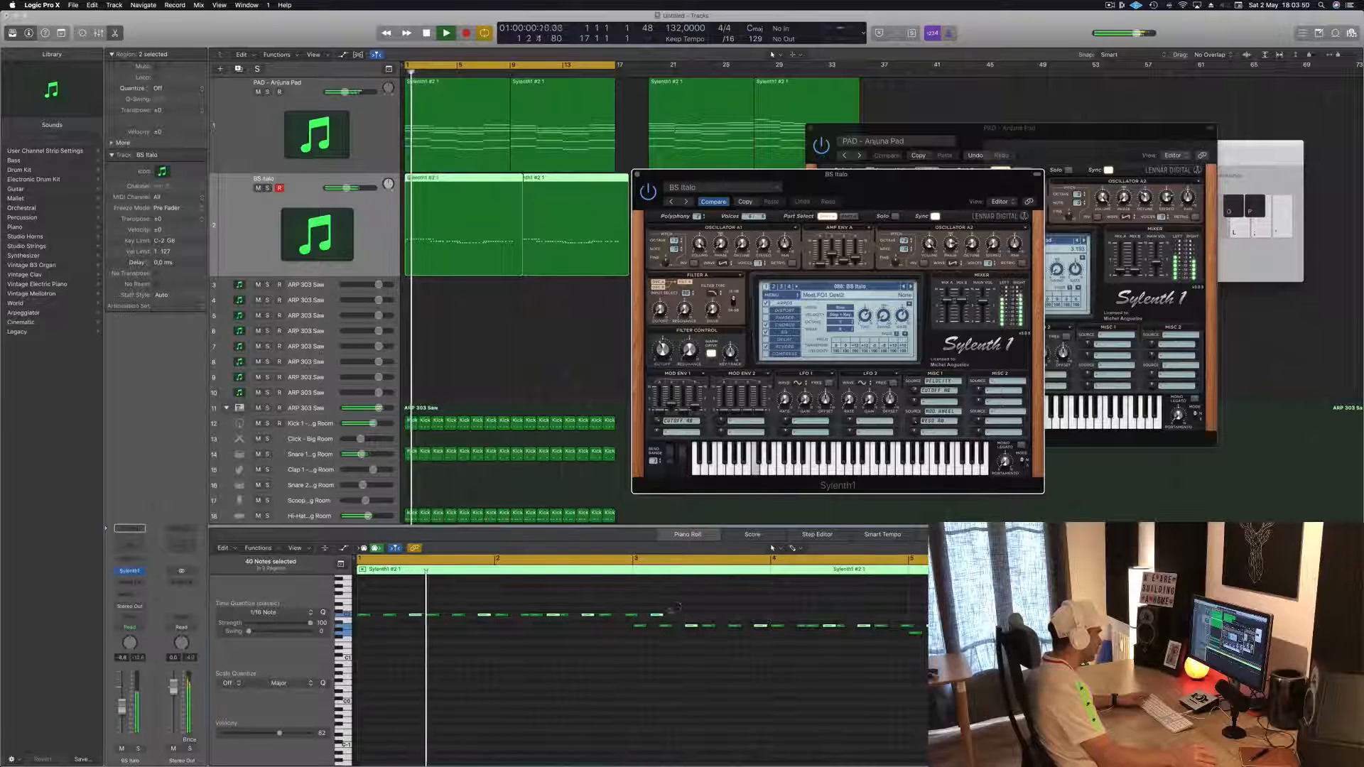
# - Delete the bass notes that overlap bar 3 and those in bar 2, then play the trimmed pattern
pyautogui.click(636, 624)
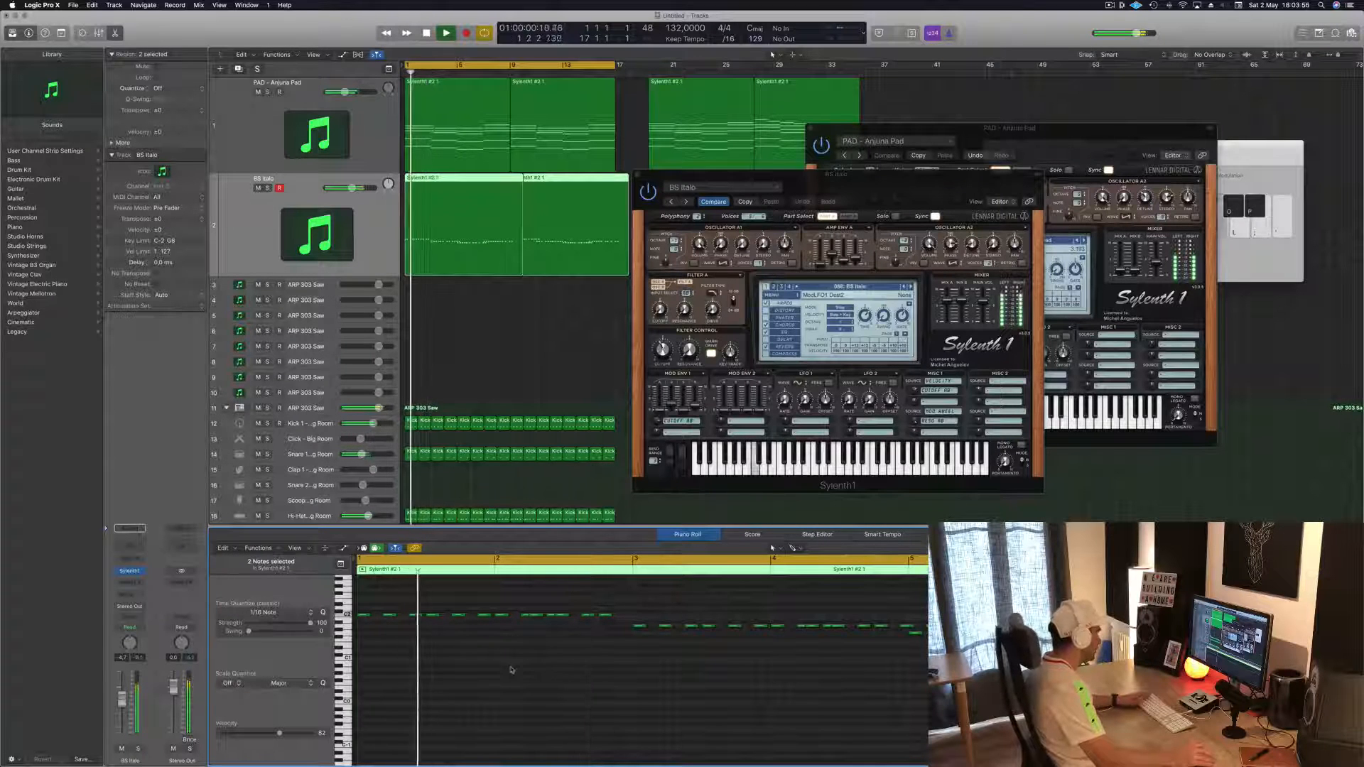
pyautogui.moveTo(623, 609); pyautogui.dragTo(502, 628)
pyautogui.press('Delete')
pyautogui.press('space')
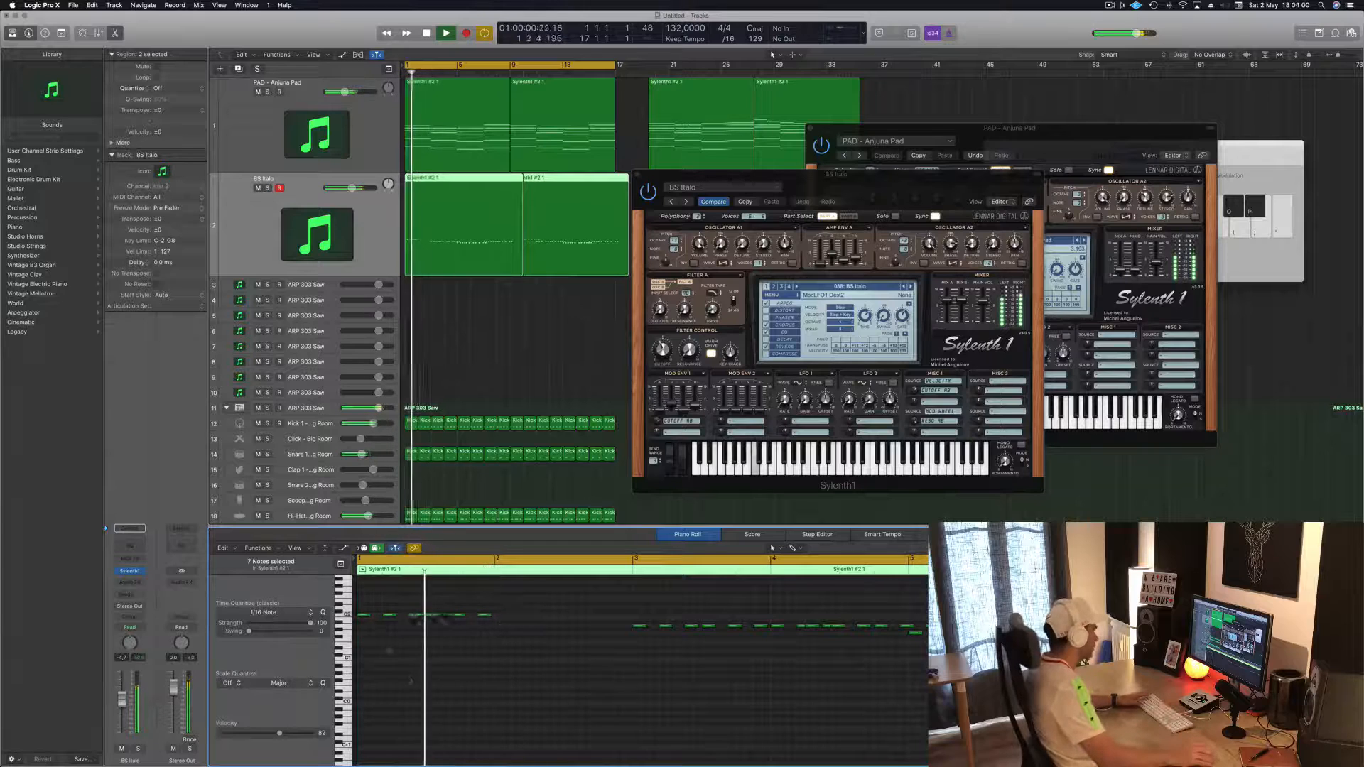
# - Audition the Sylenth1 bass presets one by one from BS LMBass to BS TranceDriver, restarting playback between them
pyautogui.click(912, 287)
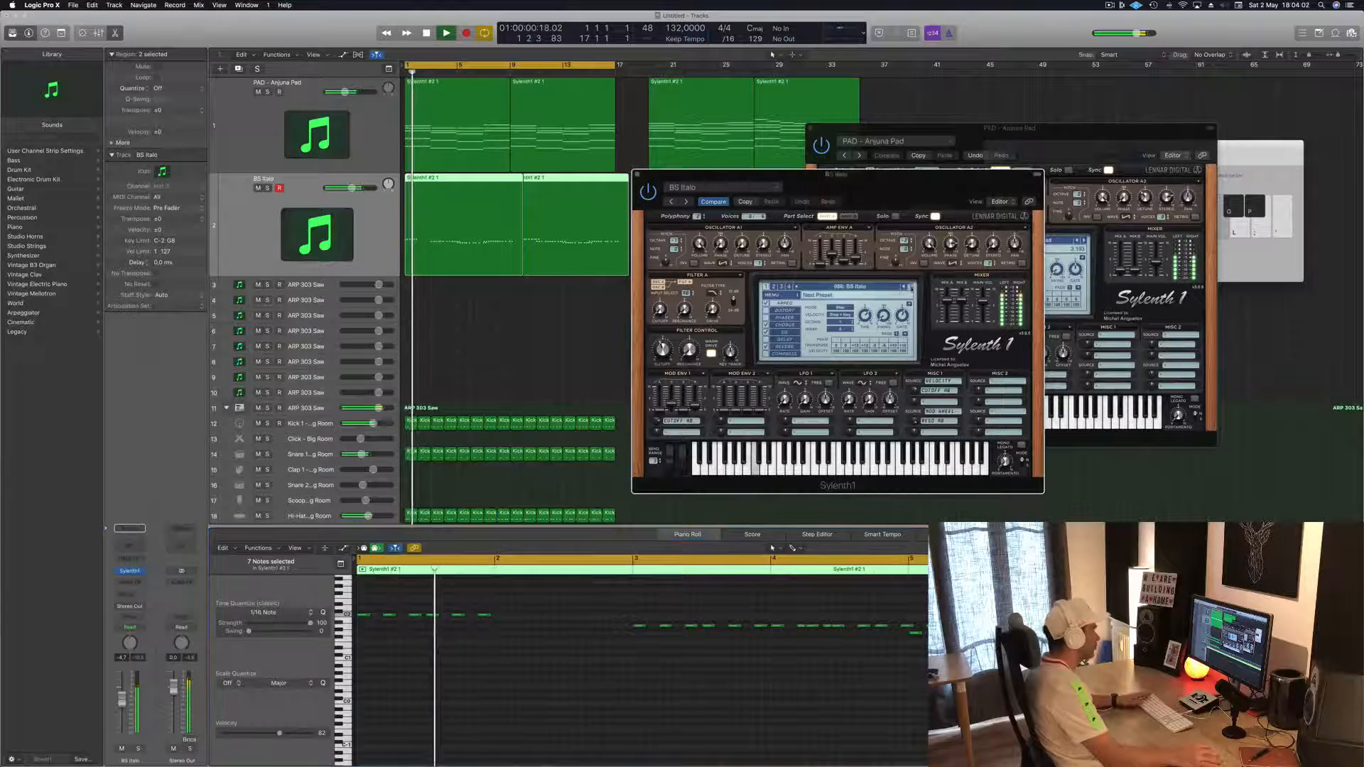
pyautogui.press('space')
pyautogui.press('space')
pyautogui.click(911, 287)
pyautogui.press('space')
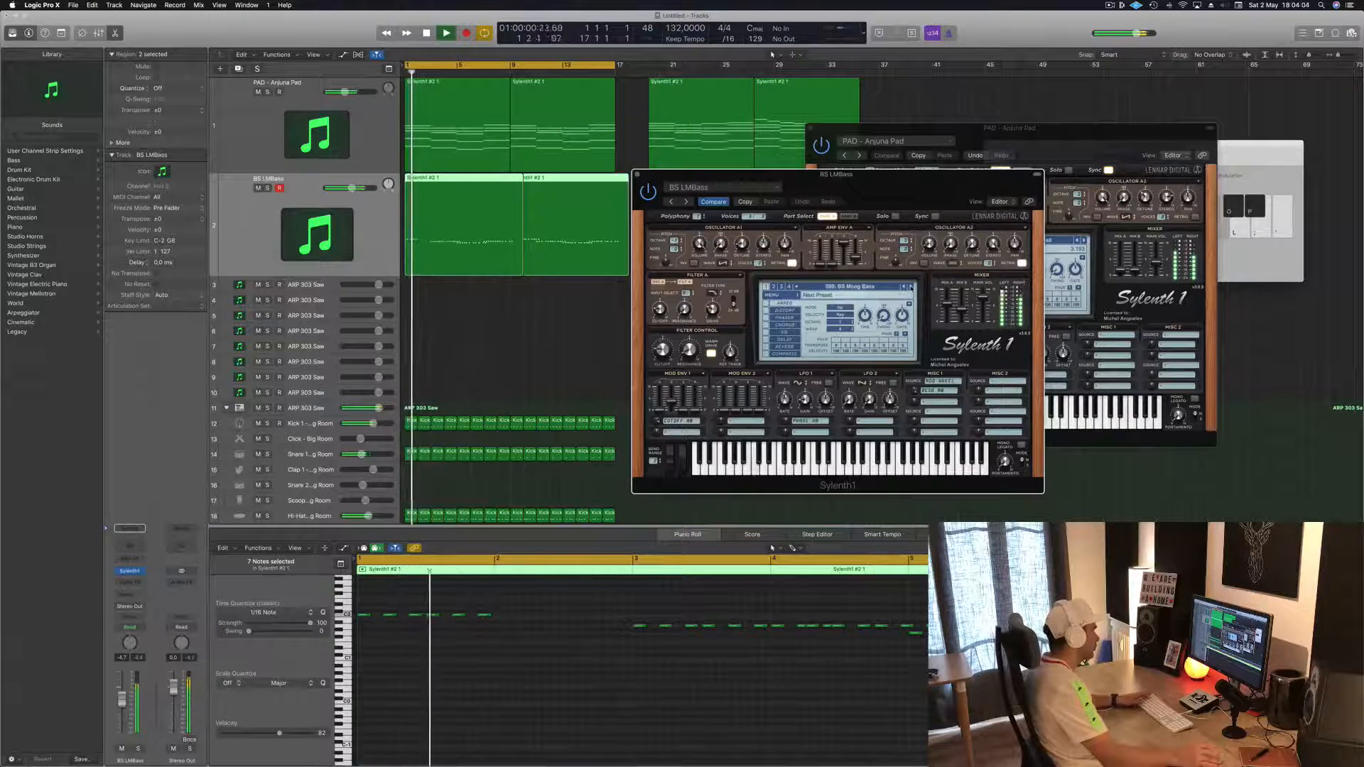
pyautogui.click(911, 287)
pyautogui.click(911, 287)
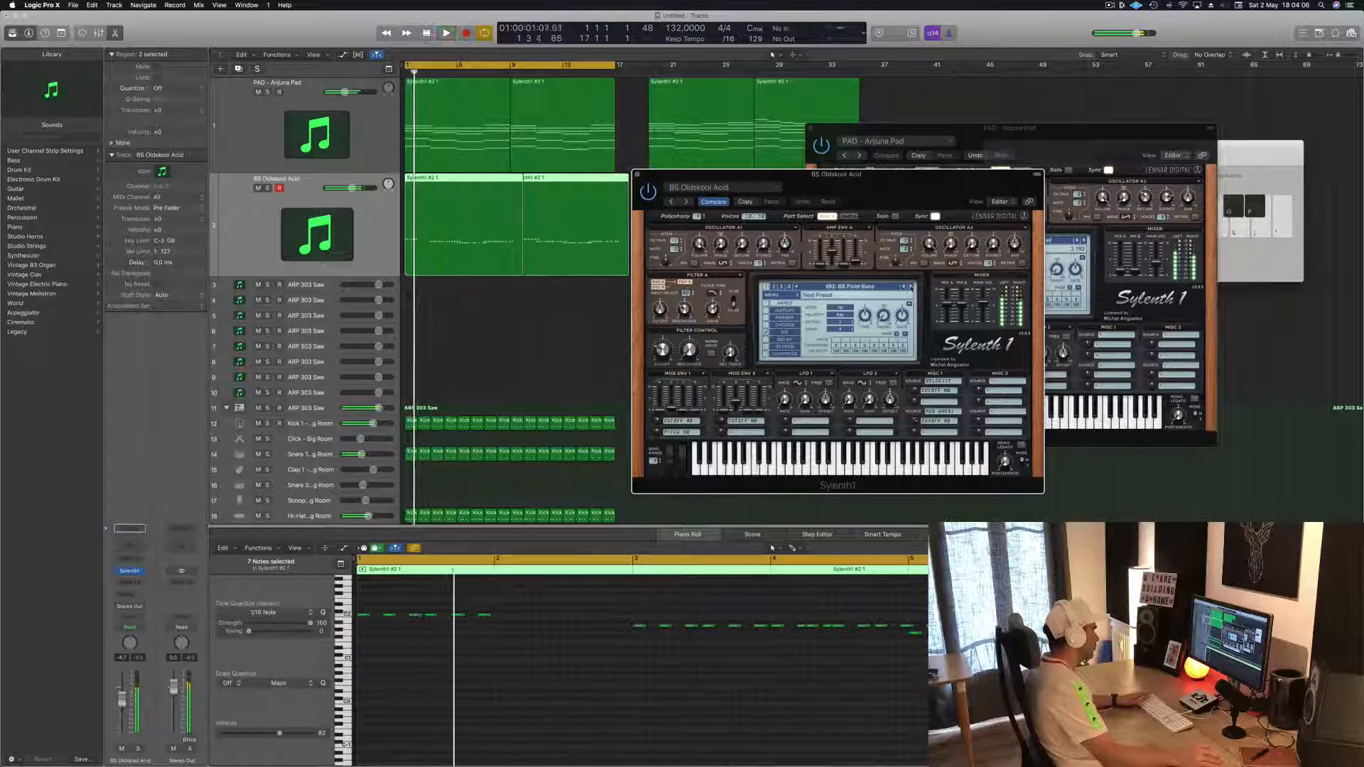
pyautogui.press('space')
pyautogui.click(911, 287)
pyautogui.press('space')
pyautogui.click(911, 287)
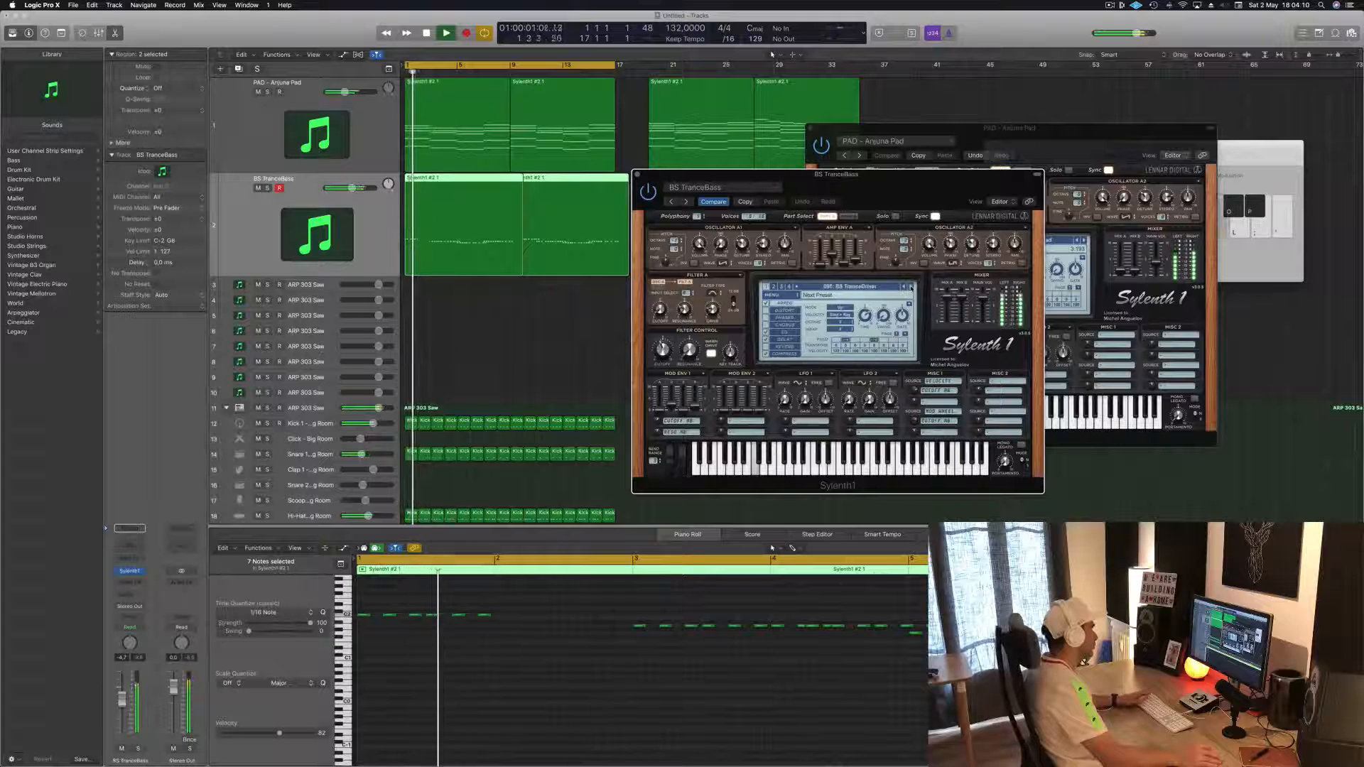
# - Audition the Sylenth1 presets following BS TranceDriver one by one, from BS Unison Bass up to PD Morphing Pad
pyautogui.click(911, 287)
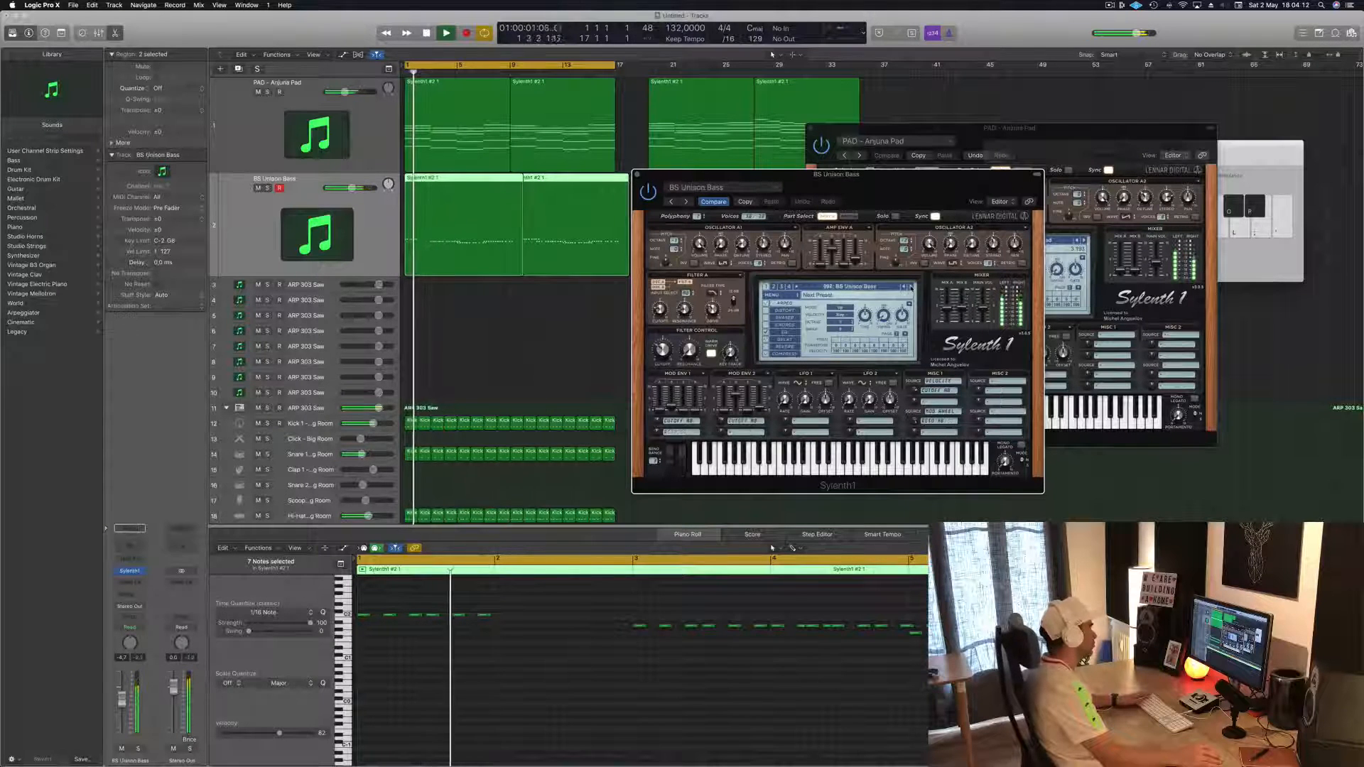
pyautogui.click(911, 287)
pyautogui.click(911, 287)
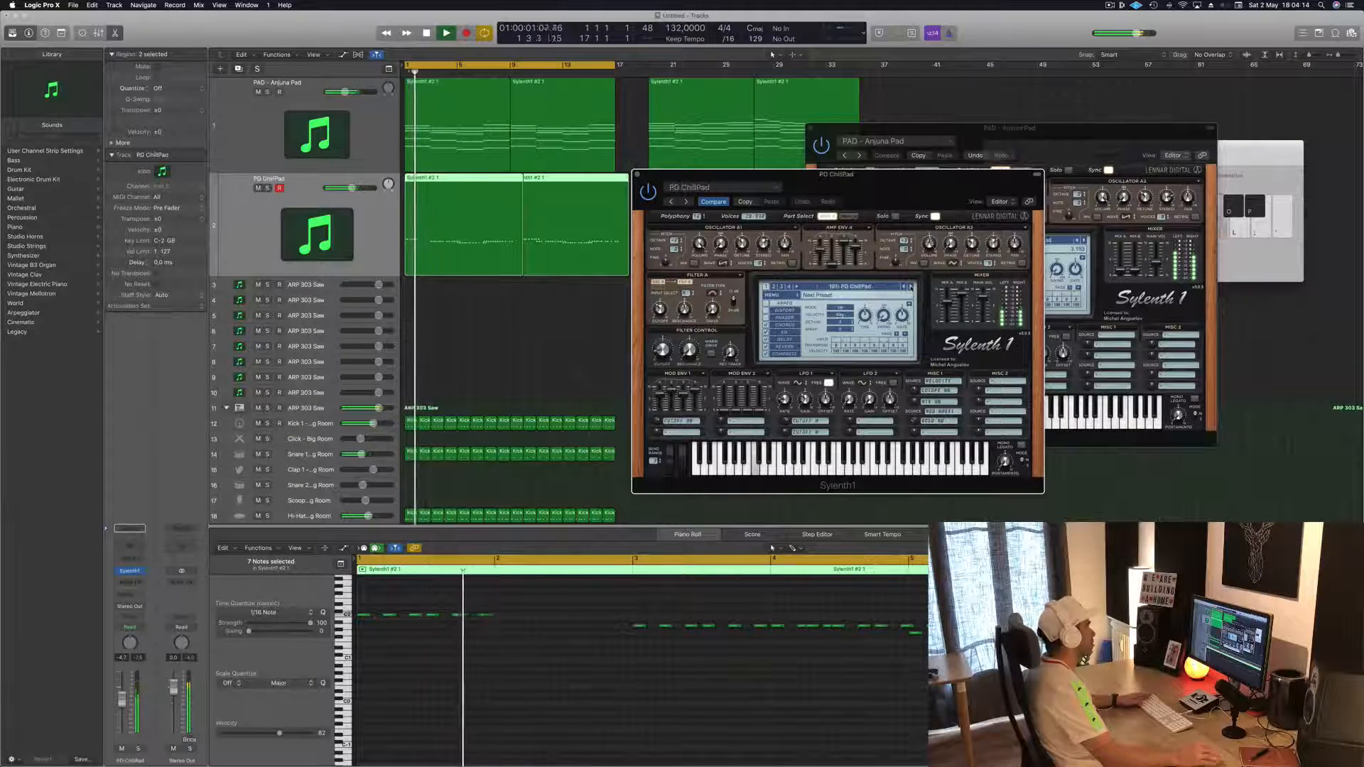
pyautogui.click(911, 287)
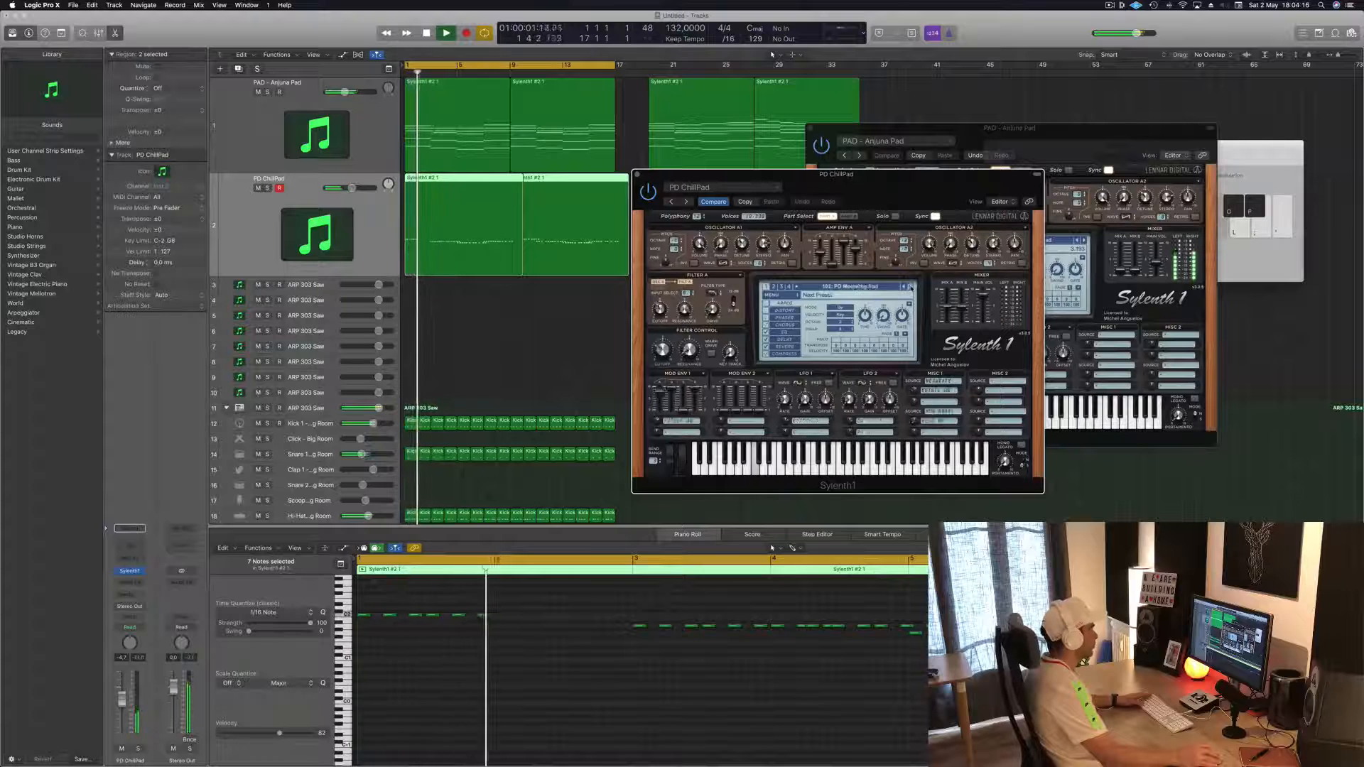
# - Switch the bass Sylenth1 to the second preset bank, load BS Aggressor and step on to BS Booka
pyautogui.click(852, 286)
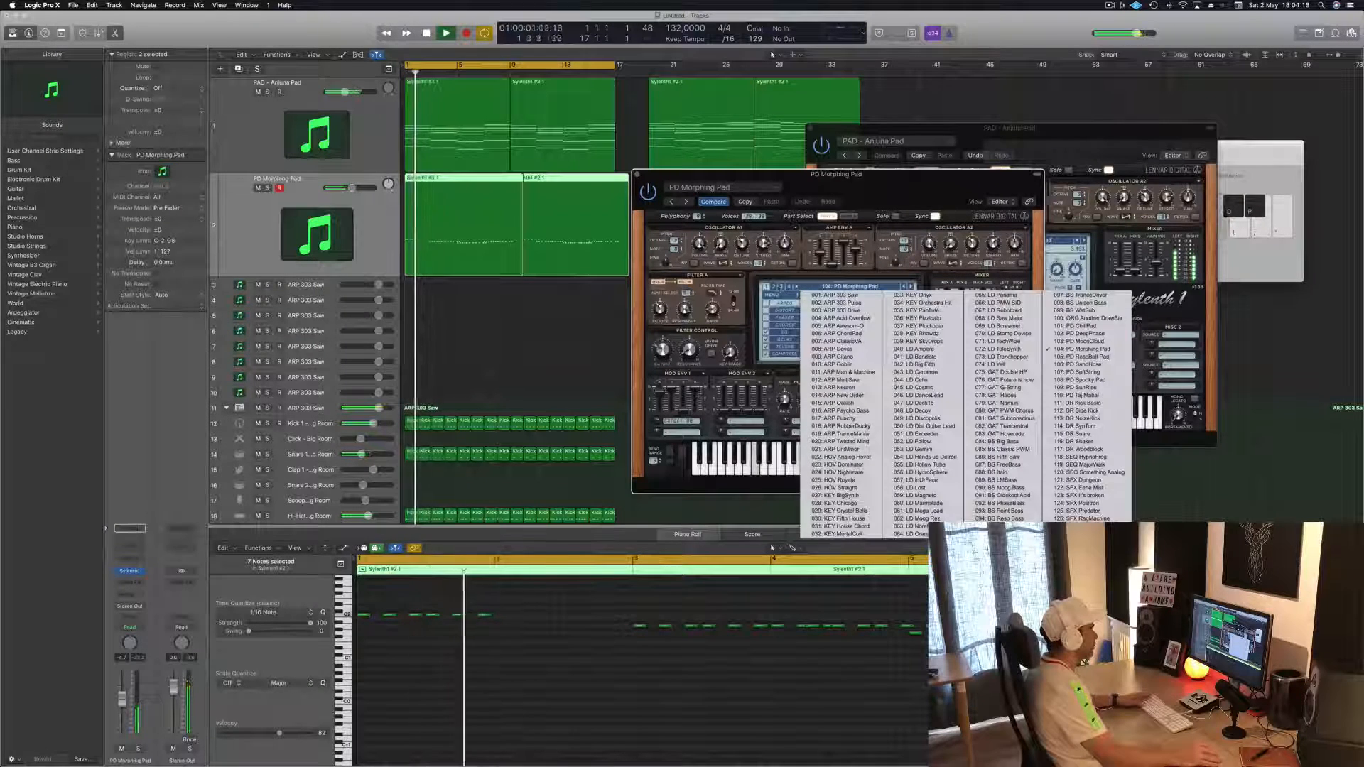
pyautogui.click(774, 286)
pyautogui.click(822, 288)
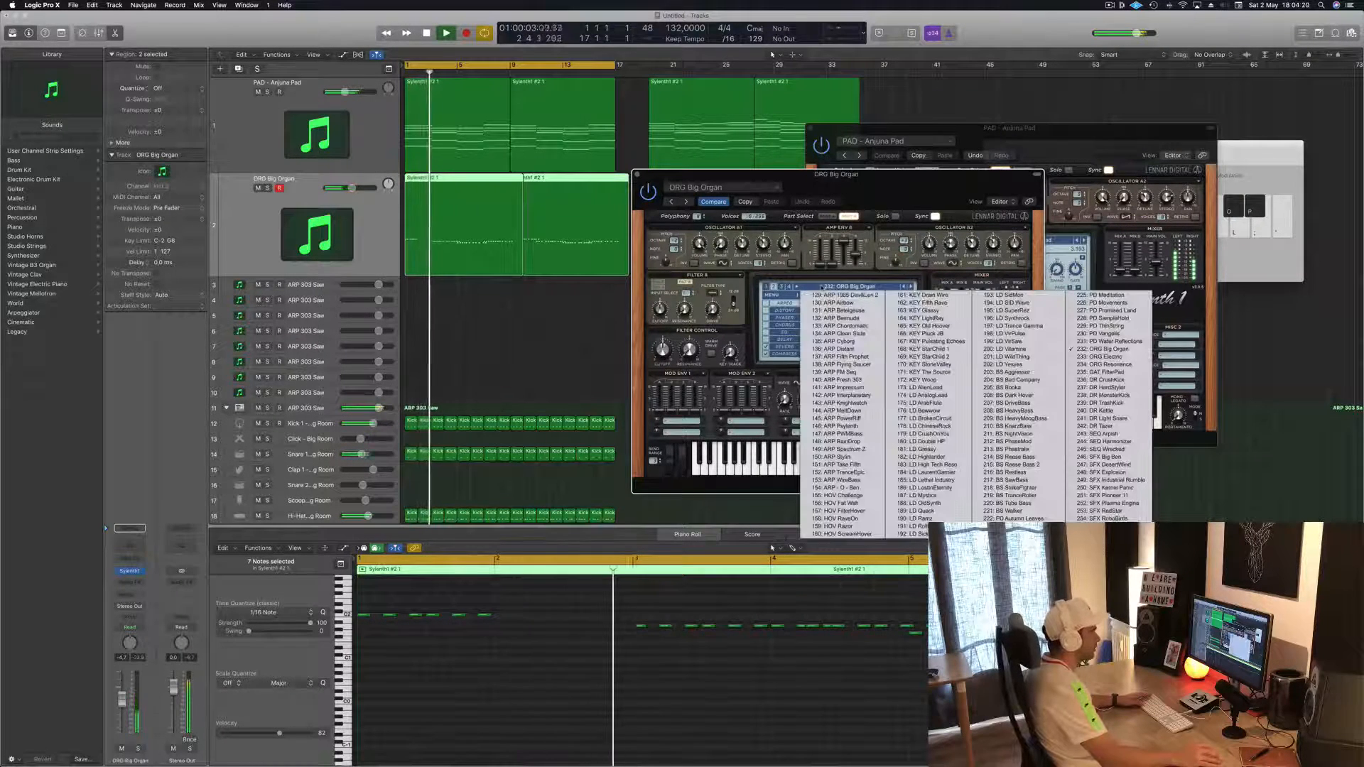
pyautogui.click(1019, 374)
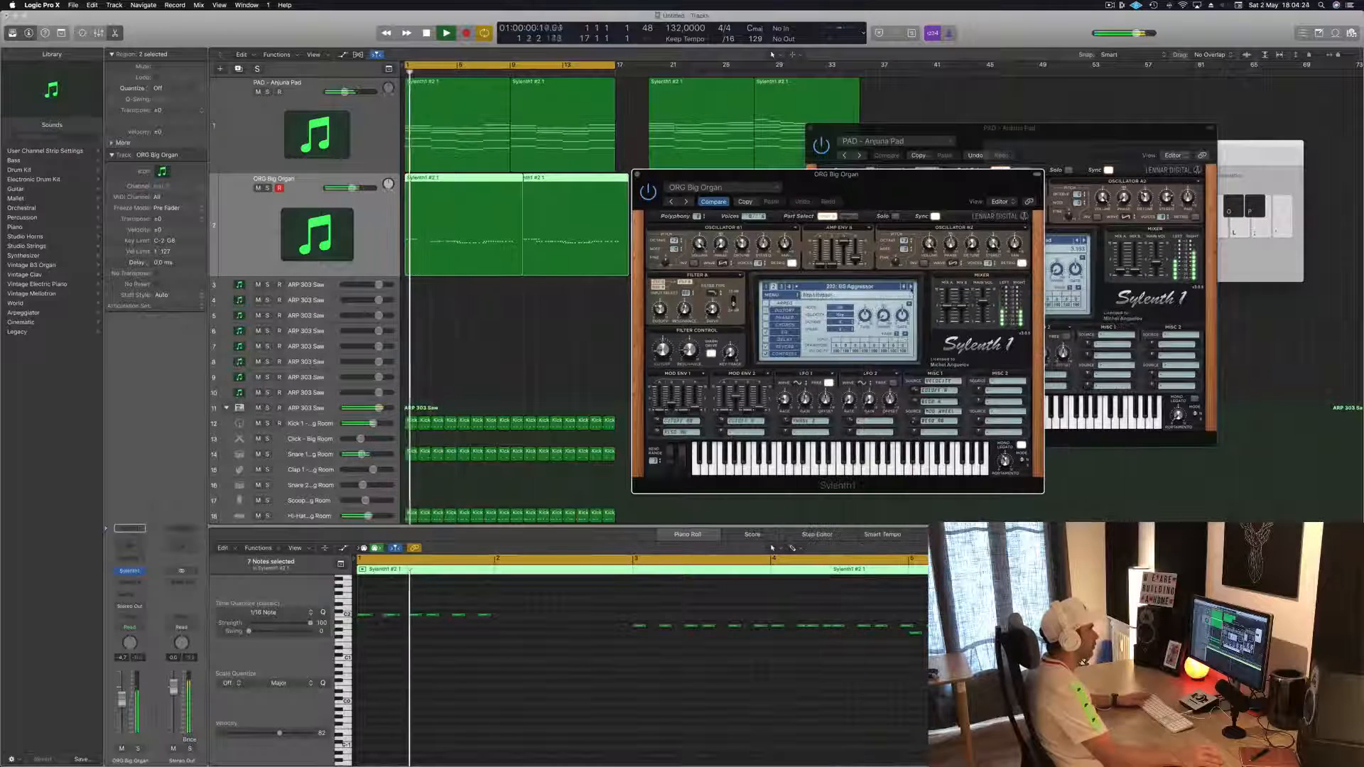
pyautogui.click(912, 287)
pyautogui.click(912, 287)
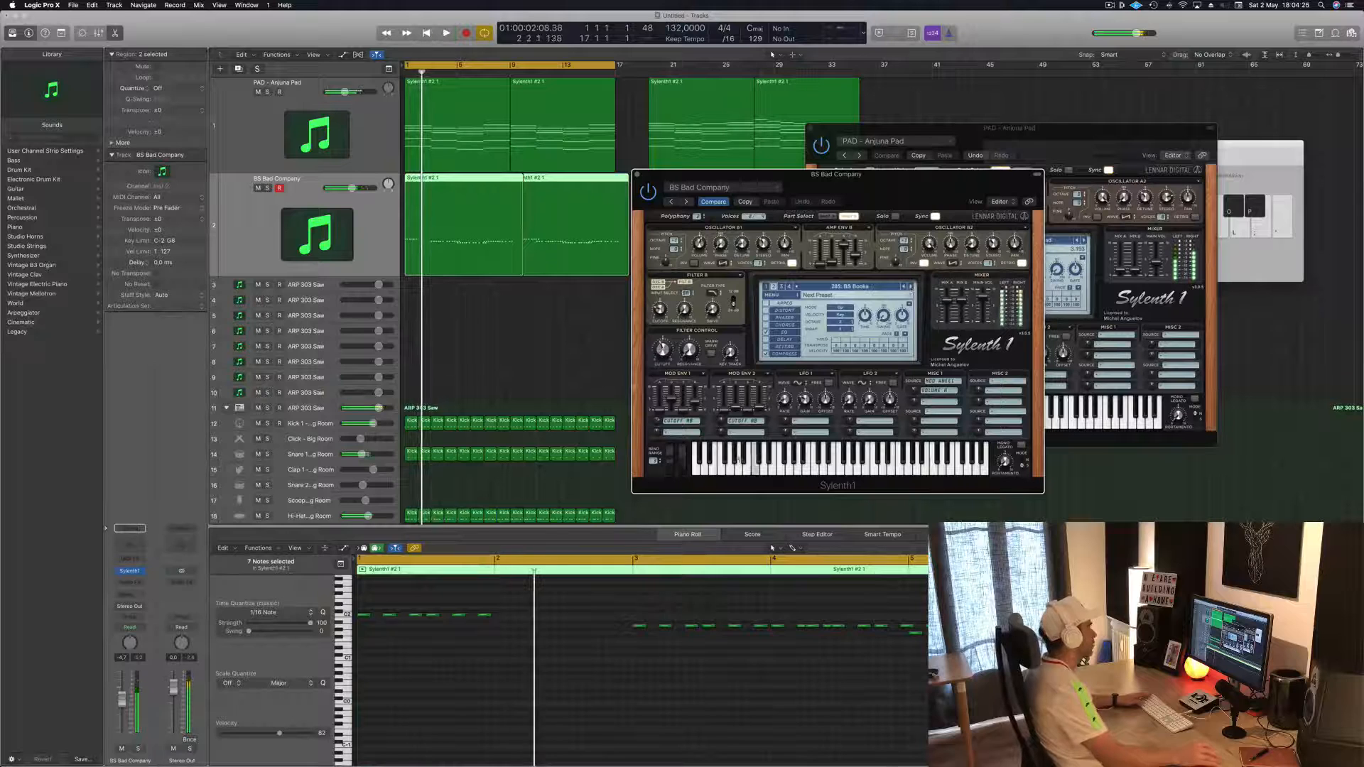
# - Fill bar 2 with a copy of bar 1's bass notes and play the part back
pyautogui.moveTo(580, 600); pyautogui.dragTo(504, 623)
pyautogui.press('space')
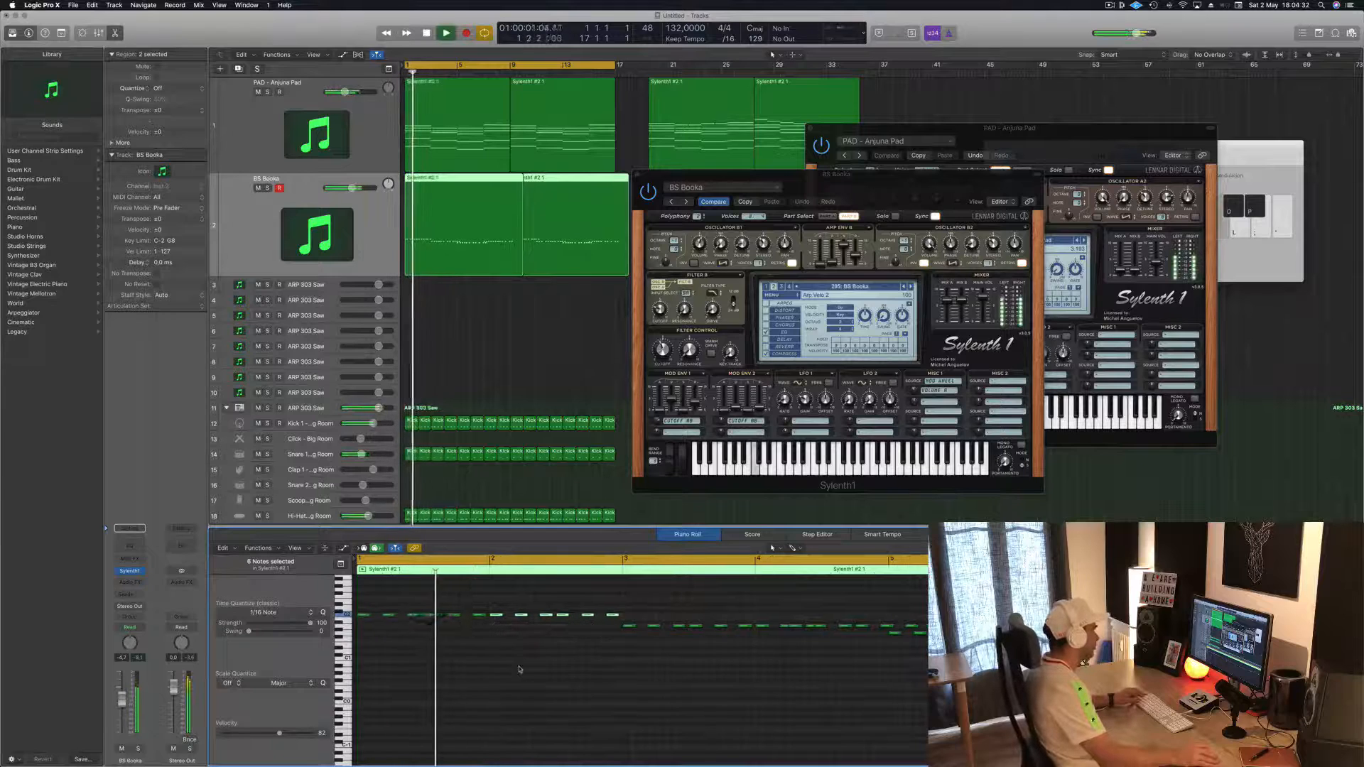
pyautogui.hscroll(-3, 519, 667)
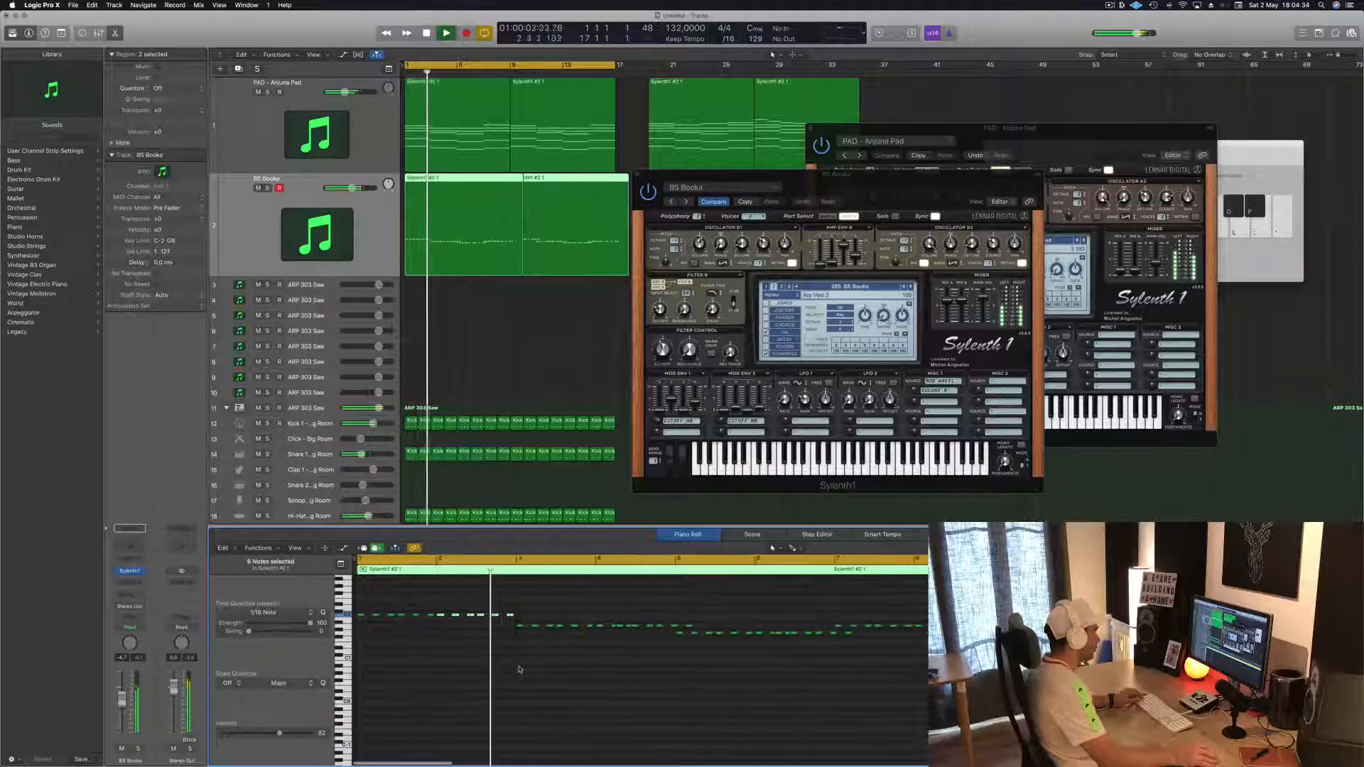
pyautogui.hscroll(2, 530, 659)
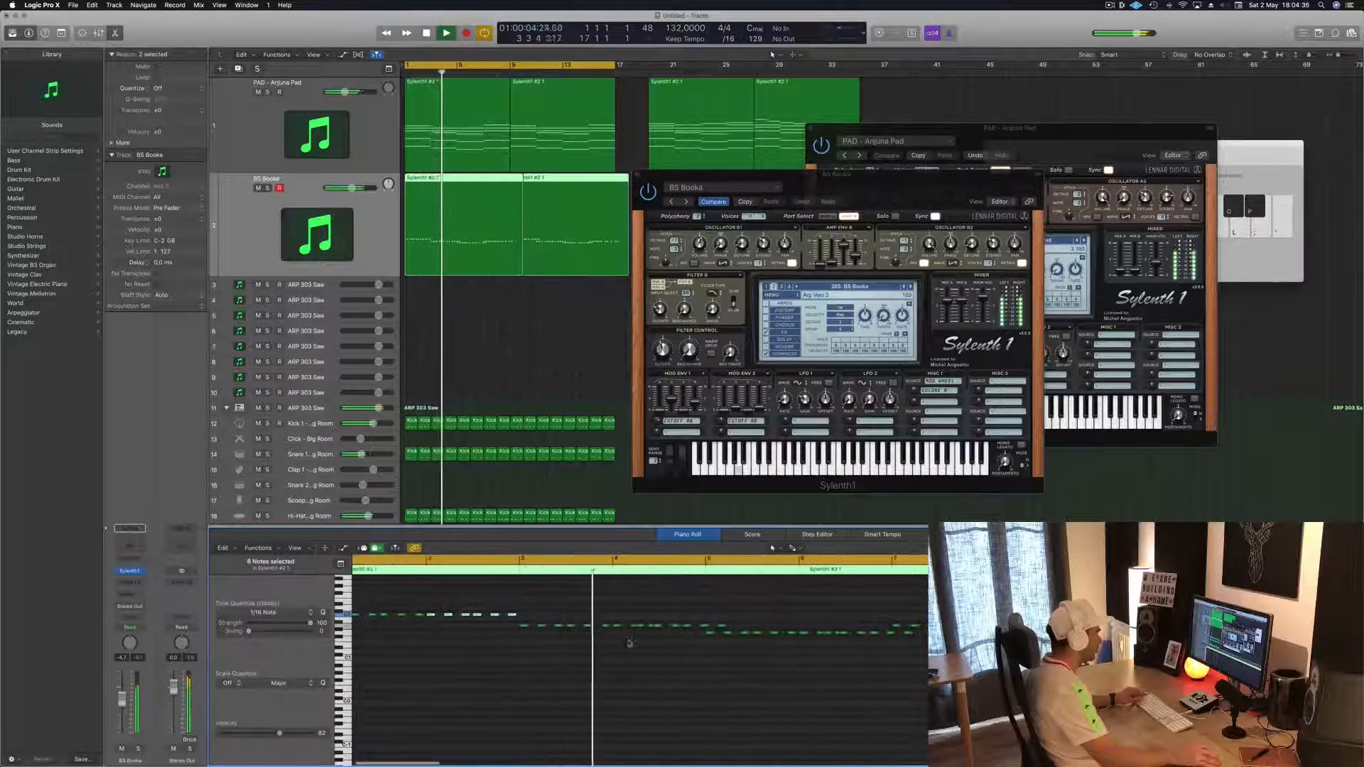
# - Replace the bass notes in bar 4 with a copy of bar 3's pattern and replay from the start
pyautogui.press('space')
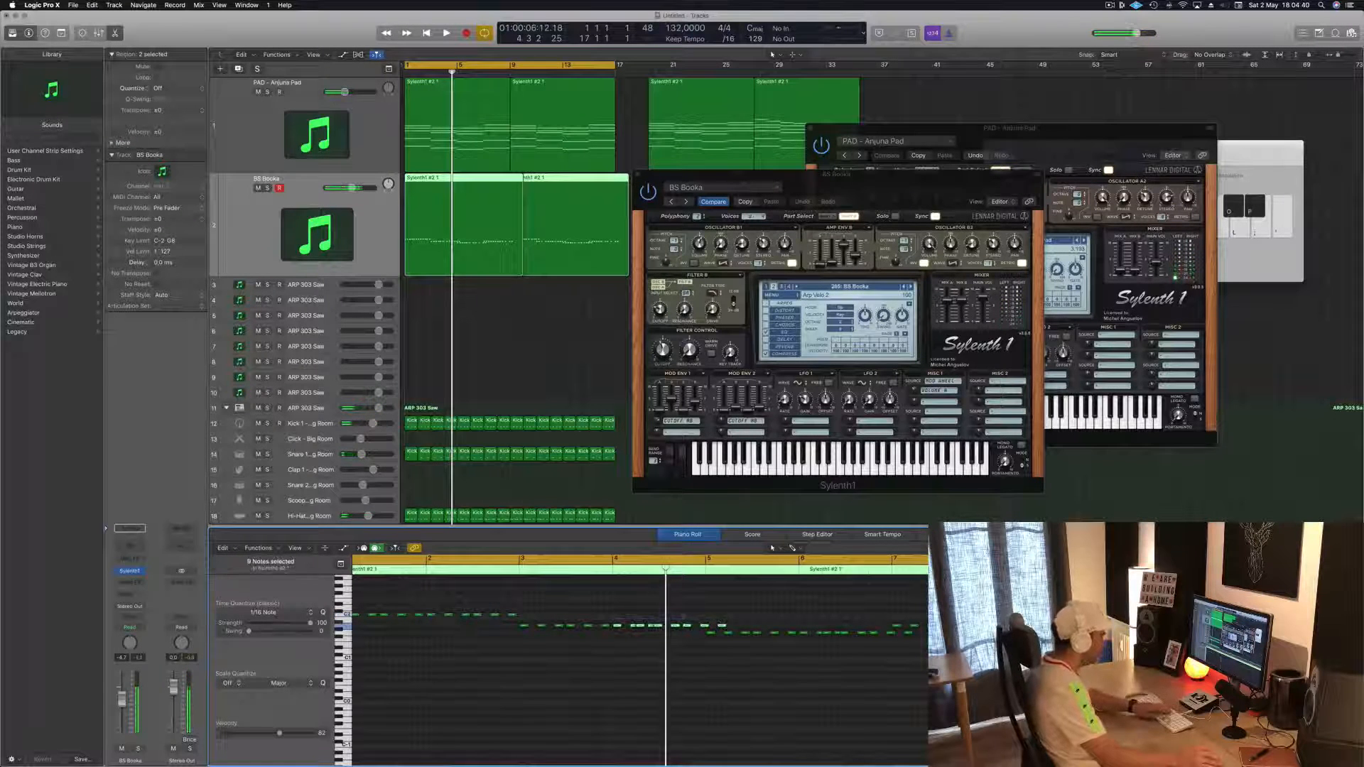
pyautogui.moveTo(508, 634); pyautogui.dragTo(616, 629)
pyautogui.press('space')
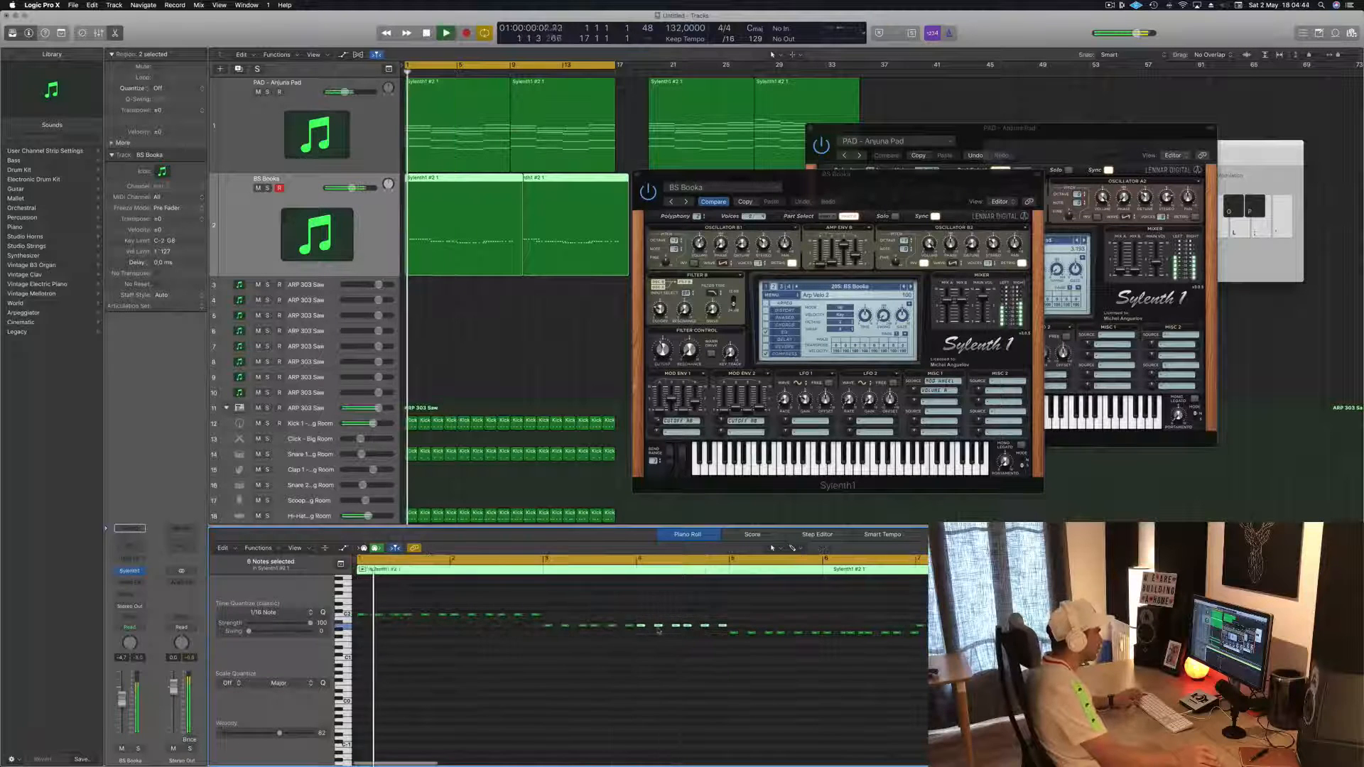
# - Delete the bass notes in bar 6 and put a copy of bar 5's pattern there
pyautogui.moveTo(759, 630); pyautogui.dragTo(851, 662)
pyautogui.press('Delete')
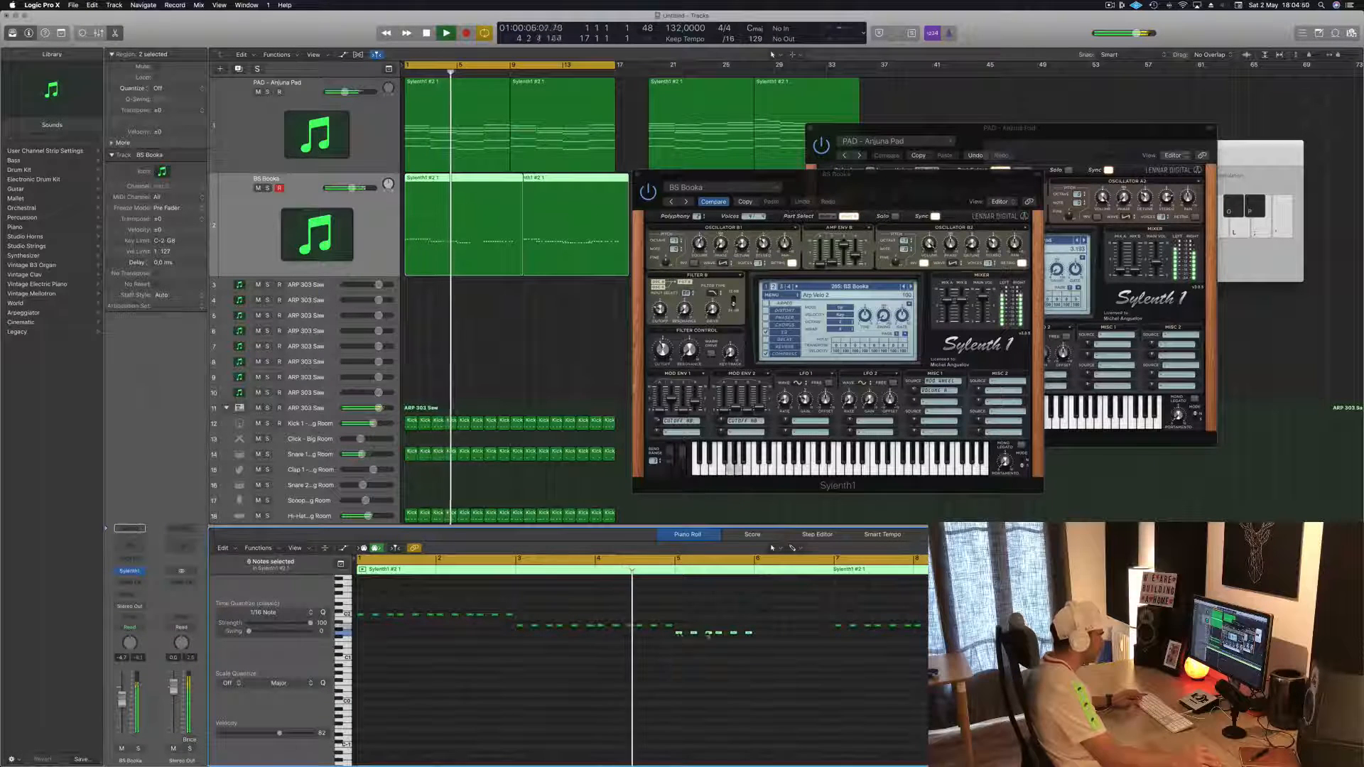
pyautogui.moveTo(680, 633); pyautogui.dragTo(759, 632)
pyautogui.hscroll(-2, 835, 641)
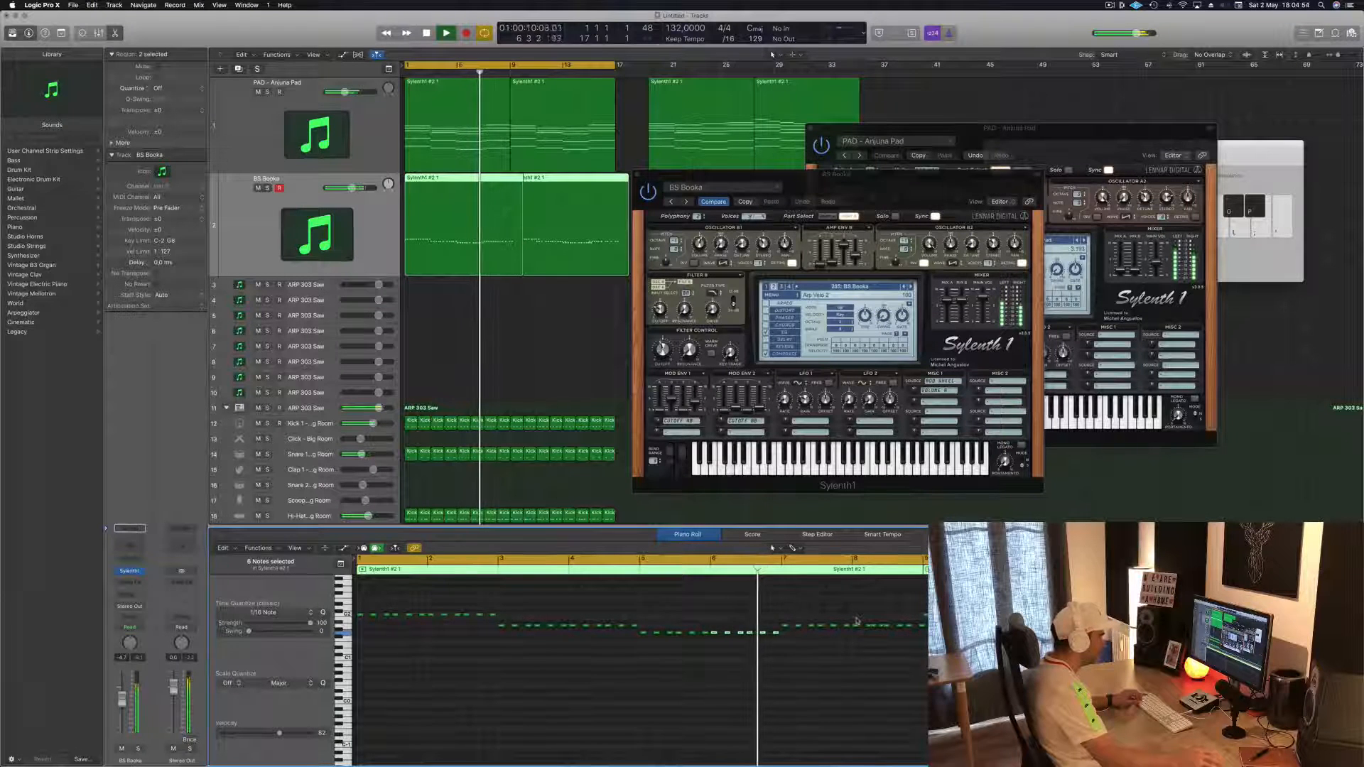
# - Replace the bass notes in bar 8 with a copy of bar 7's pattern and replay the part
pyautogui.moveTo(853, 620)
pyautogui.mouseDown()
pyautogui.moveTo(923, 642)
pyautogui.moveTo(783, 631)
pyautogui.moveTo(857, 631)
pyautogui.mouseUp()
pyautogui.press('Delete')
pyautogui.press('space')
pyautogui.press('space')
pyautogui.scroll(-2, 488, 316)
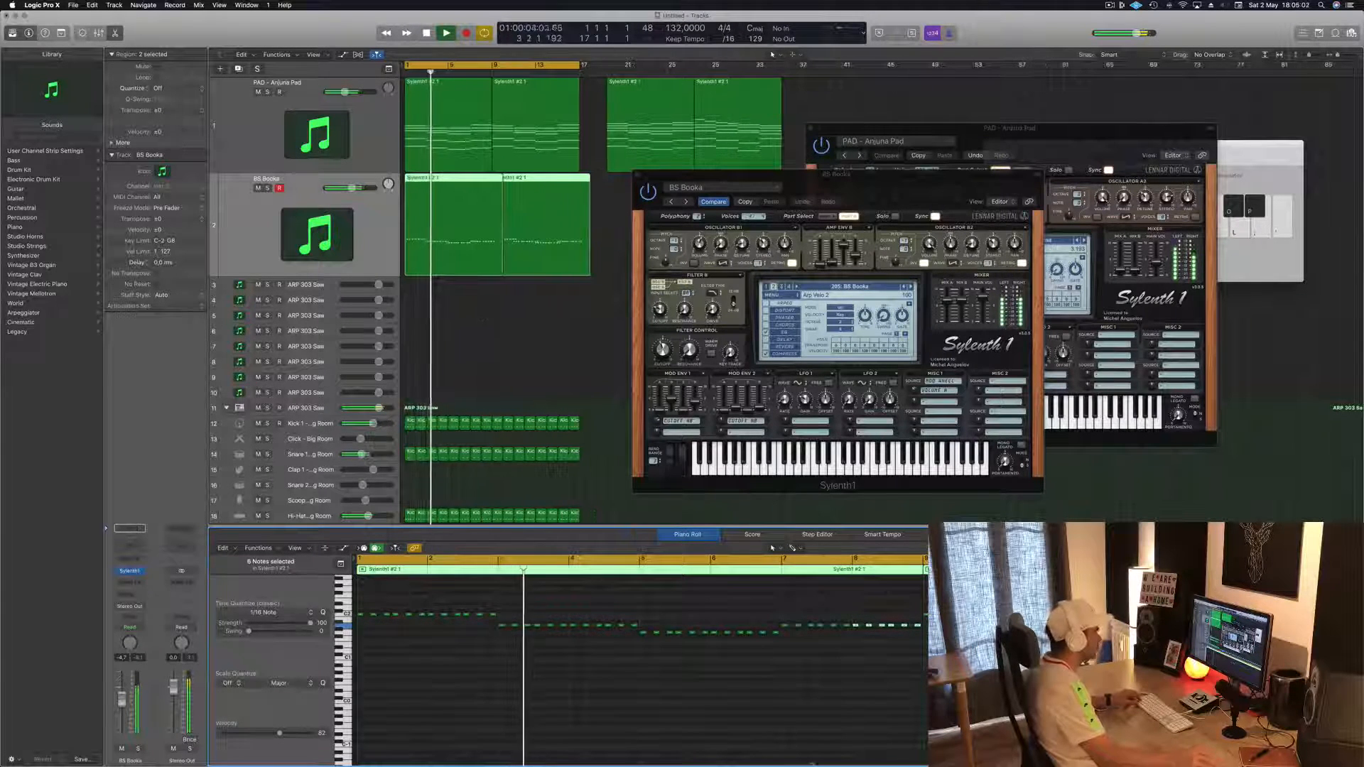
pyautogui.scroll(-2, 781, 738)
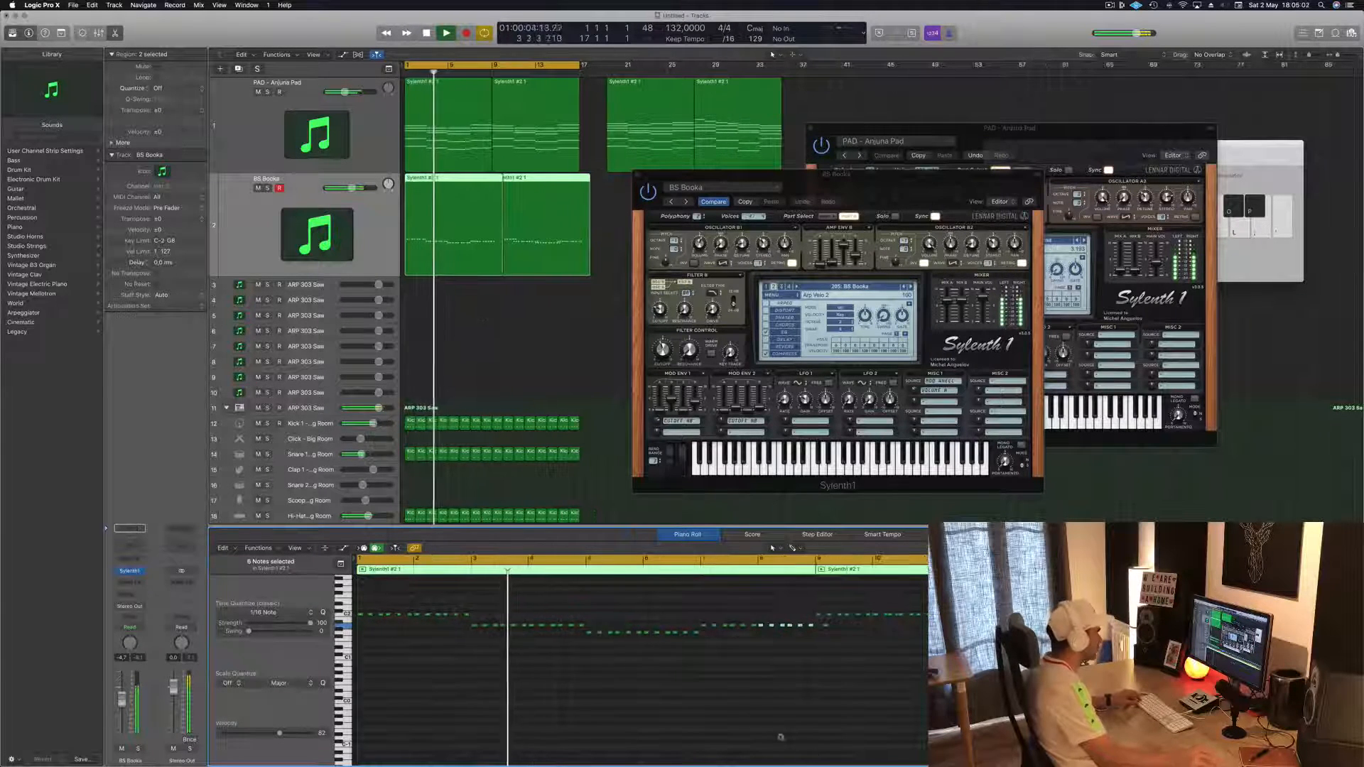
# - Delete the second bass region, put a copy of the edited first region at bar 9 and restart playback
pyautogui.click(491, 182)
pyautogui.click(497, 182)
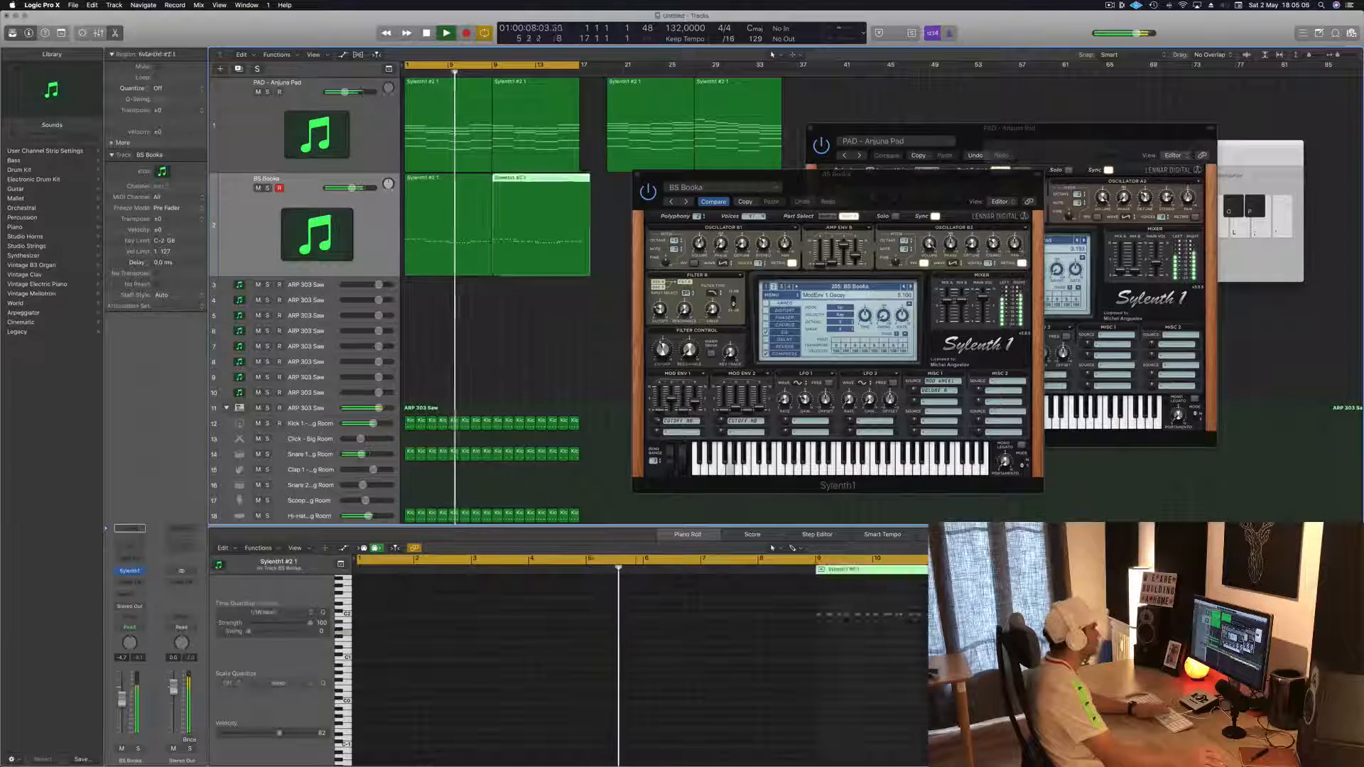
pyautogui.press('Delete')
pyautogui.click(456, 190)
pyautogui.moveTo(444, 178); pyautogui.dragTo(531, 234)
pyautogui.press('space')
pyautogui.press('space')
pyautogui.click(465, 249)
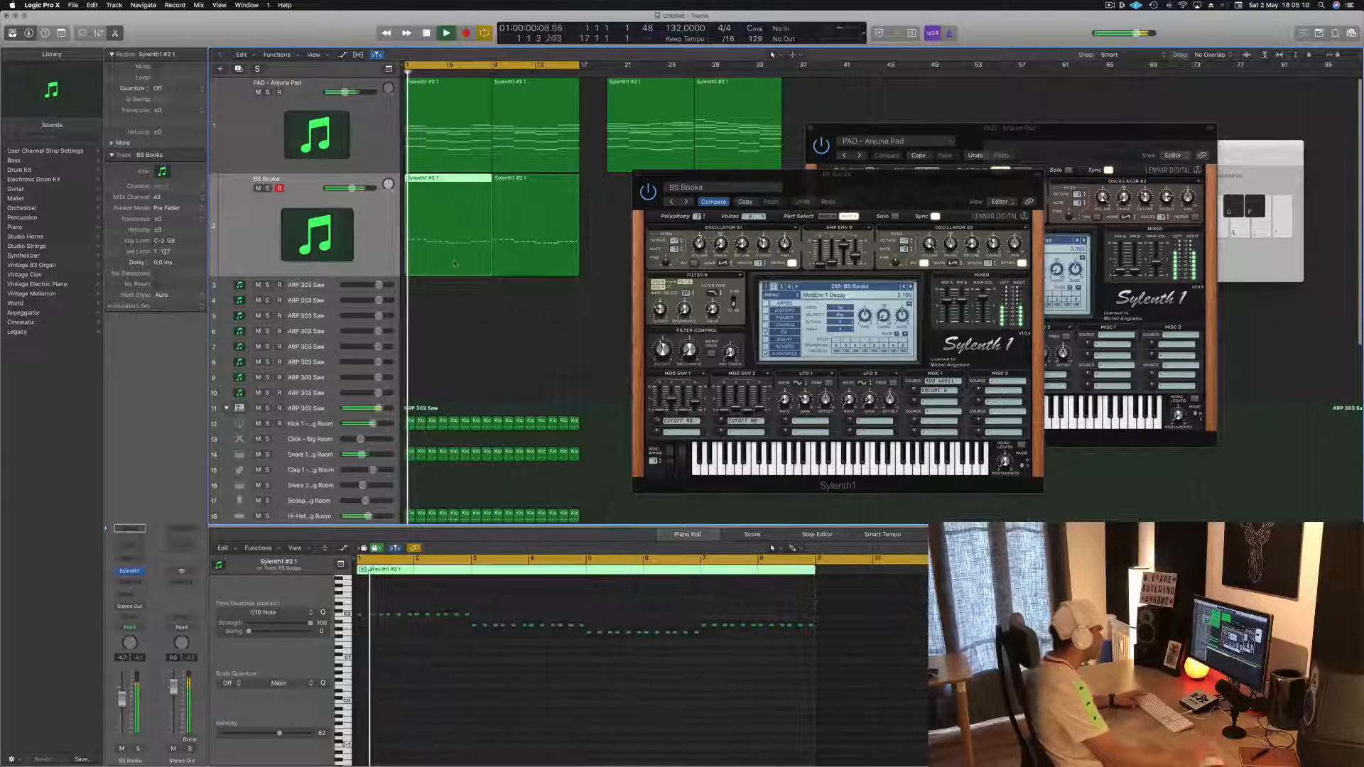
# - Step through the bass presets to BS HeavyBass and lower the bass track's volume slightly
pyautogui.click(910, 287)
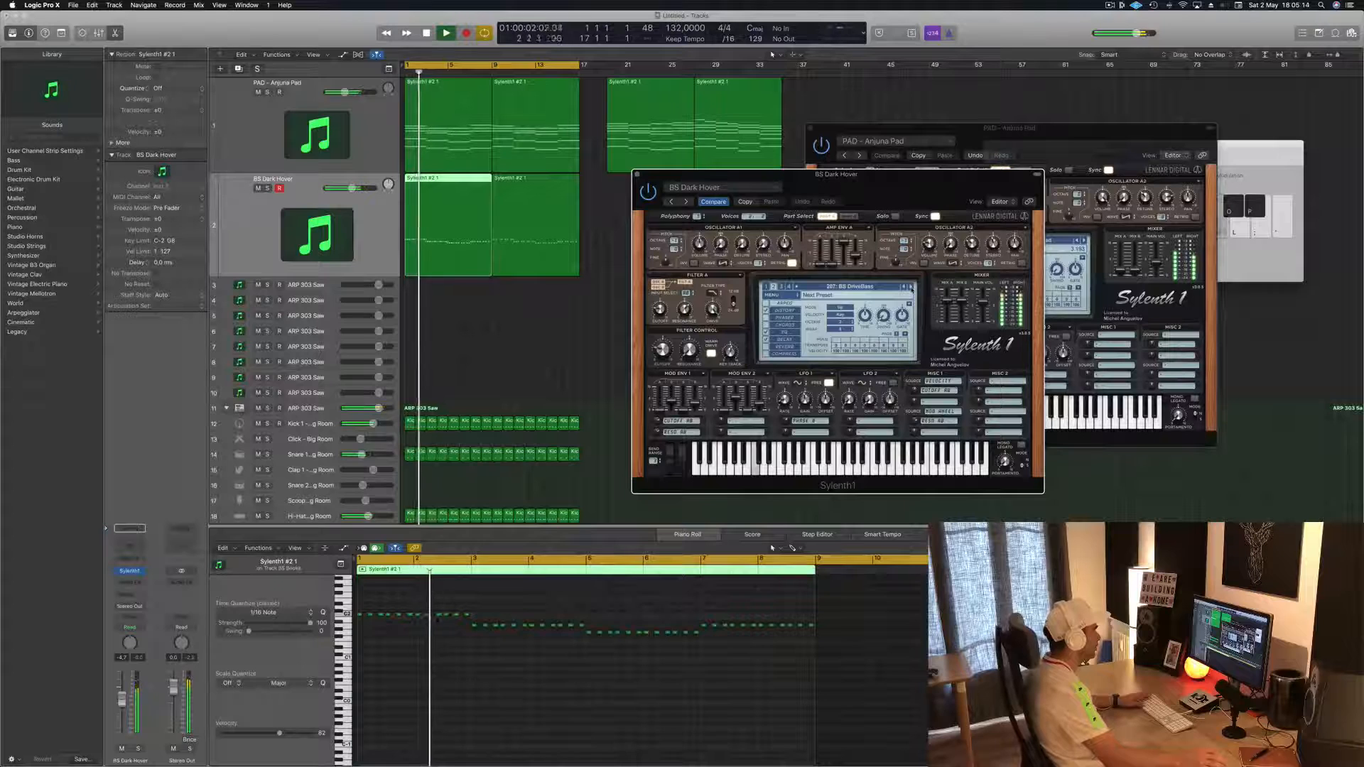
pyautogui.click(911, 288)
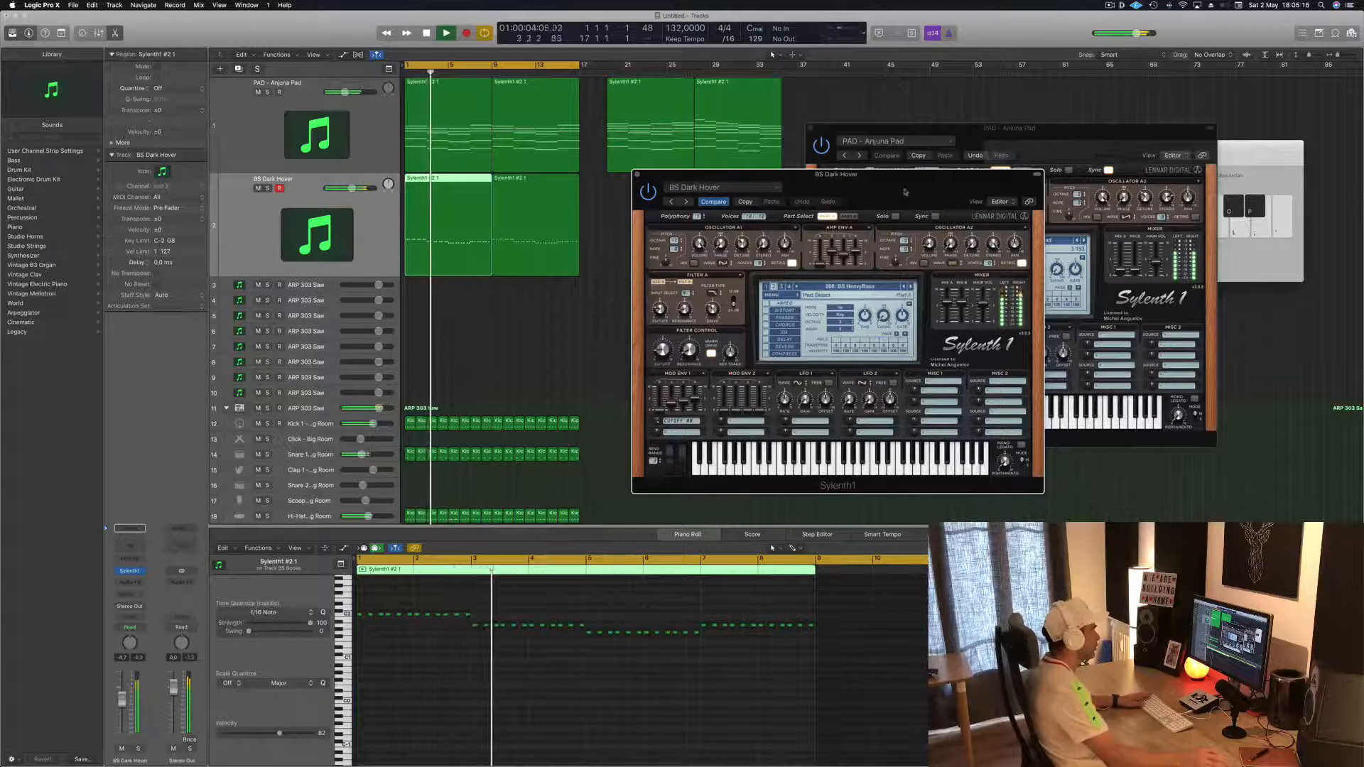
pyautogui.moveTo(905, 192); pyautogui.dragTo(925, 234)
pyautogui.moveTo(120, 700); pyautogui.dragTo(121, 706)
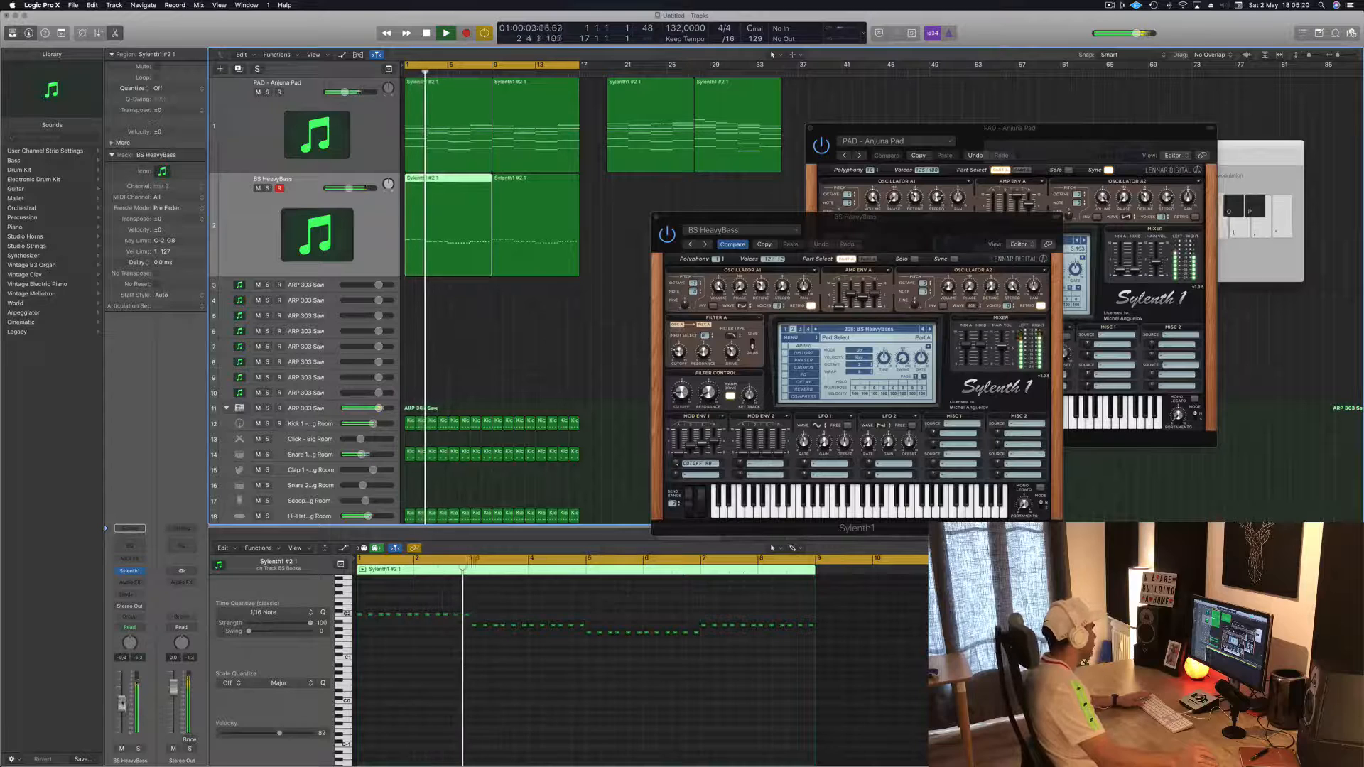
# - Insert a stereo Compressor after Sylenth1 on the bass track and move its window clear of the channel strip
pyautogui.click(131, 583)
pyautogui.moveTo(146, 607)
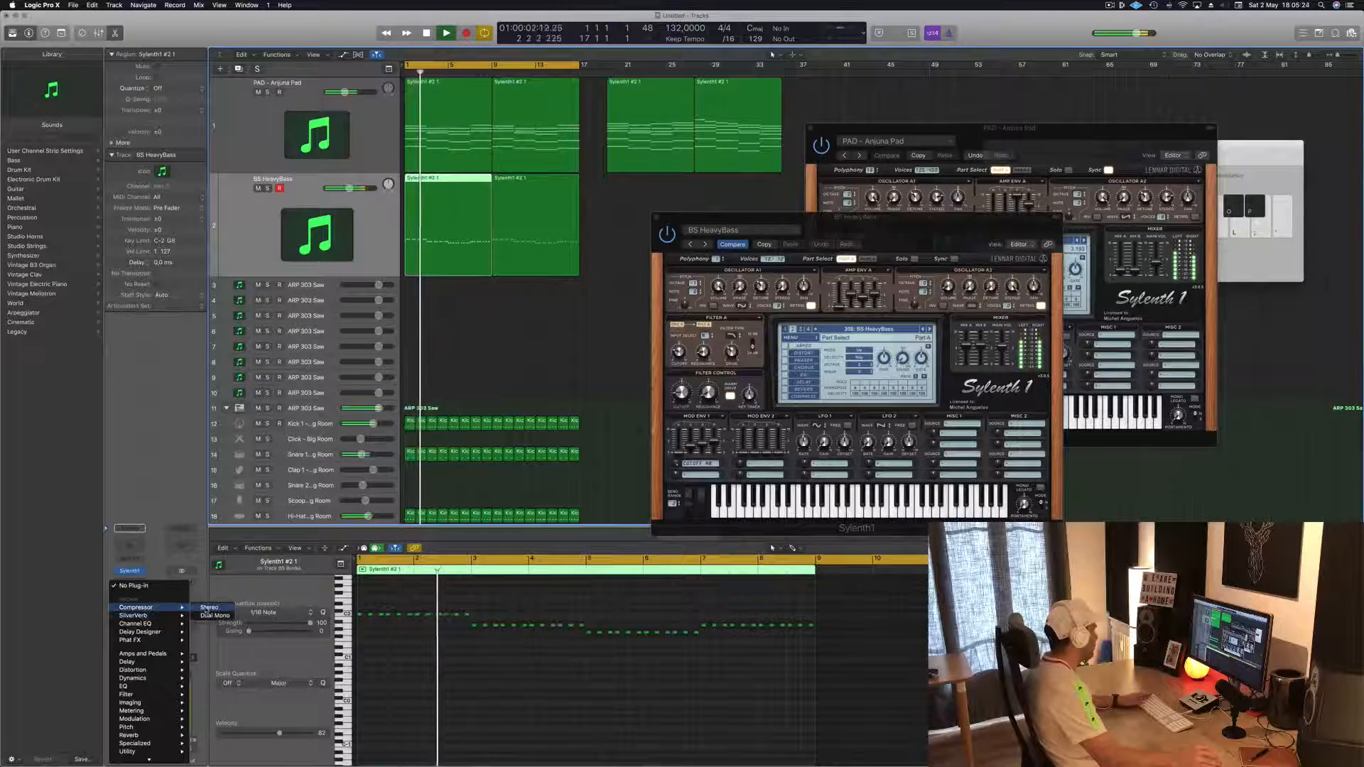
pyautogui.click(209, 608)
pyautogui.moveTo(236, 20); pyautogui.dragTo(648, 168)
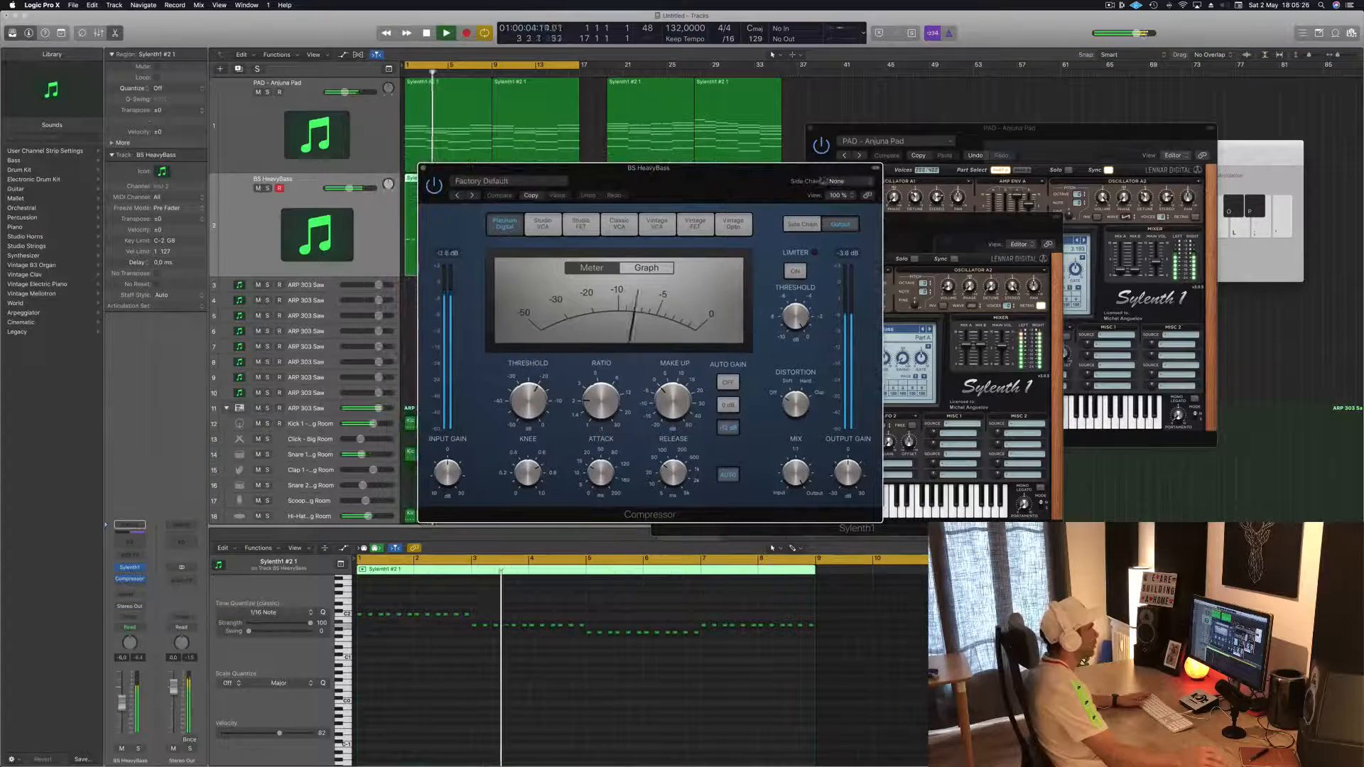
# - Set the bass compressor's side chain to Bus 6 and its threshold to -29.0 dB, then replay from the start
pyautogui.click(835, 181)
pyautogui.moveTo(836, 212)
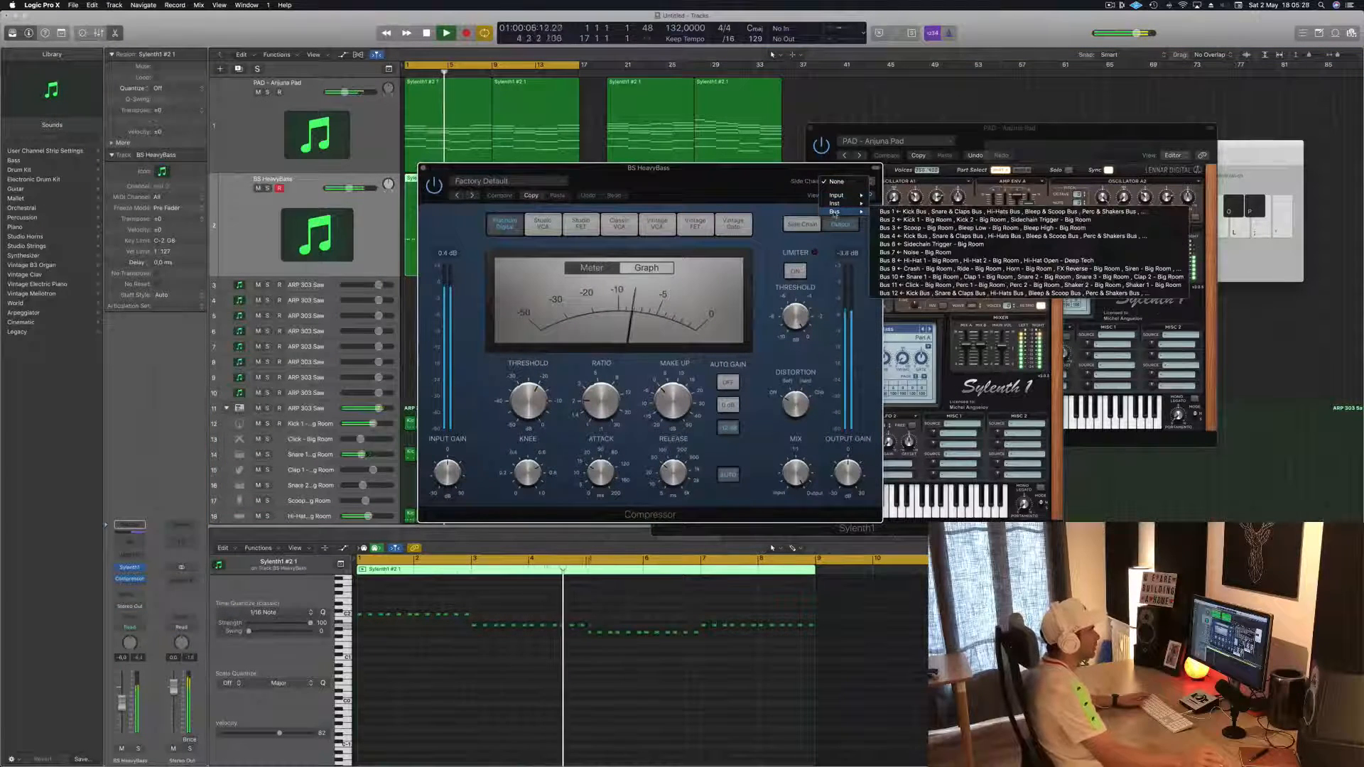
pyautogui.click(928, 245)
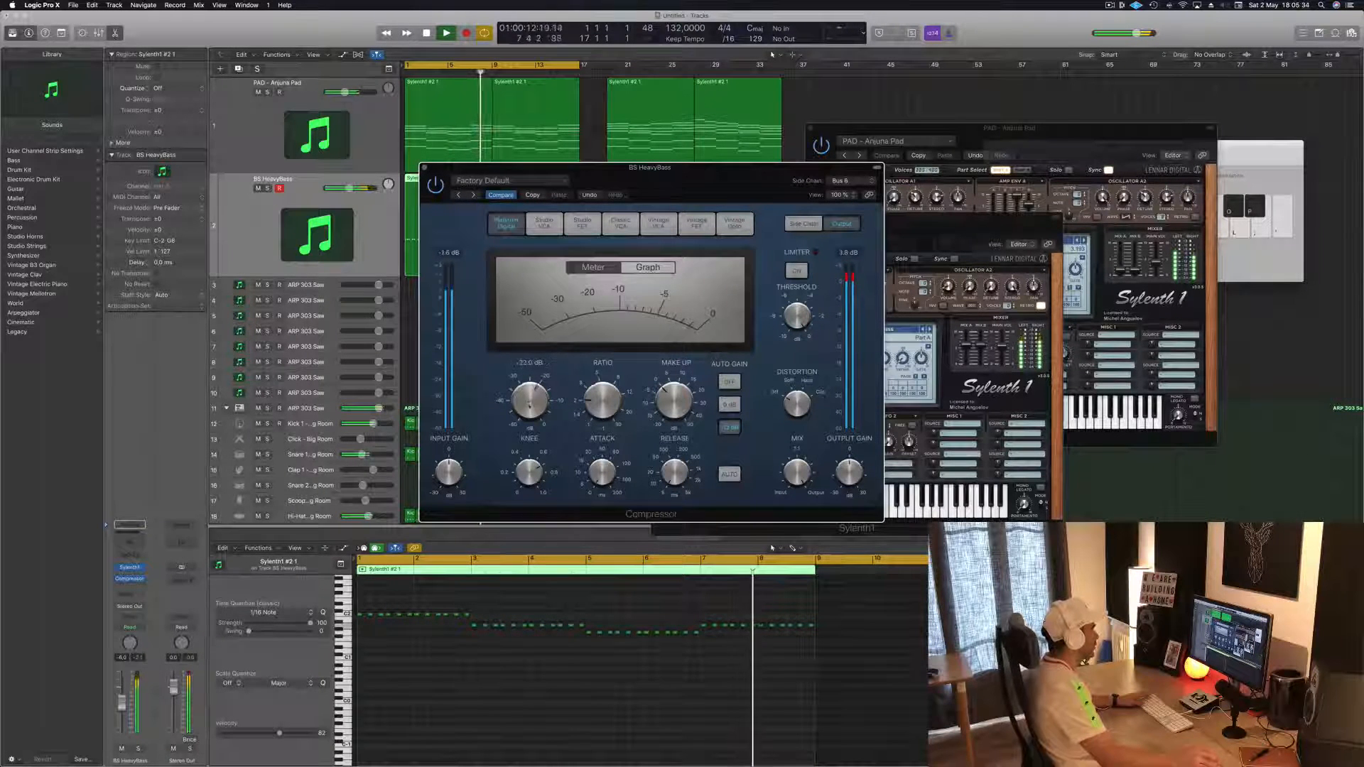
pyautogui.moveTo(531, 413); pyautogui.dragTo(531, 415)
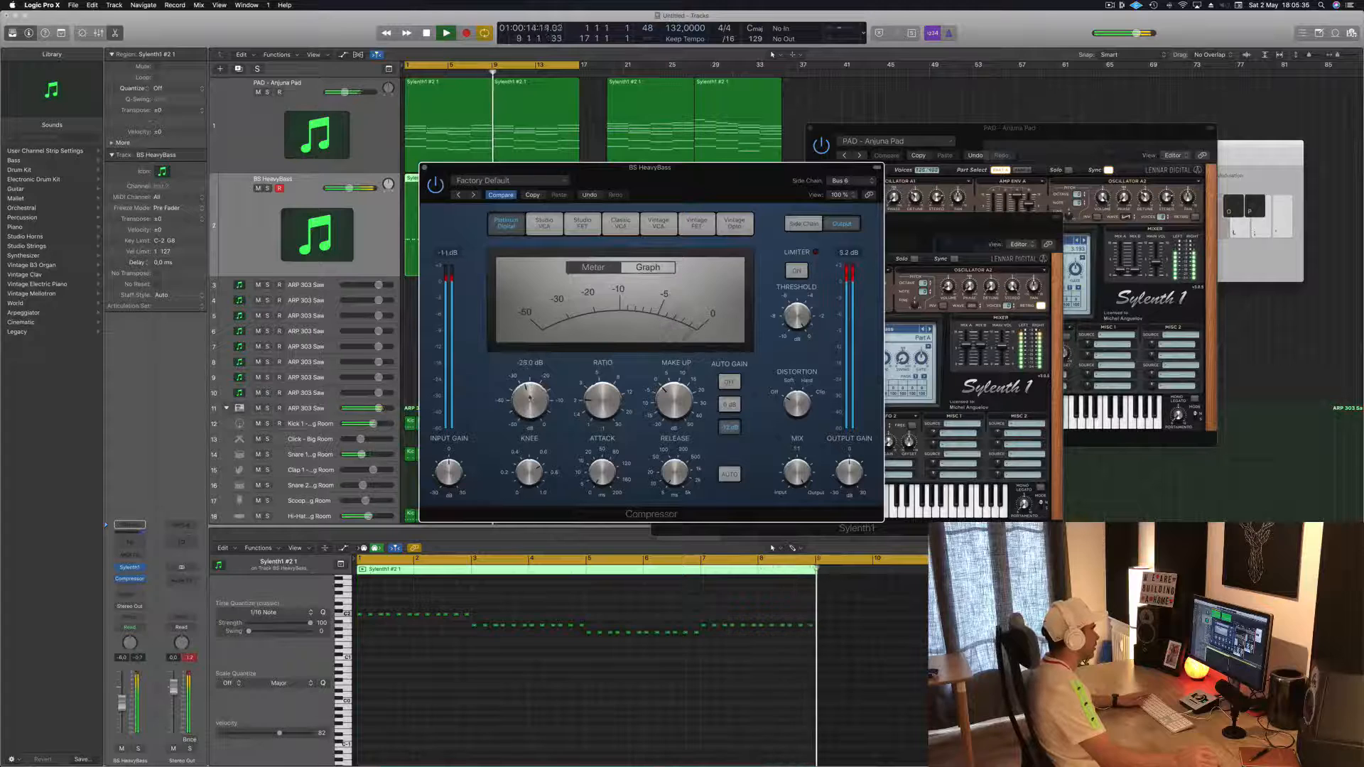
pyautogui.press('Return')
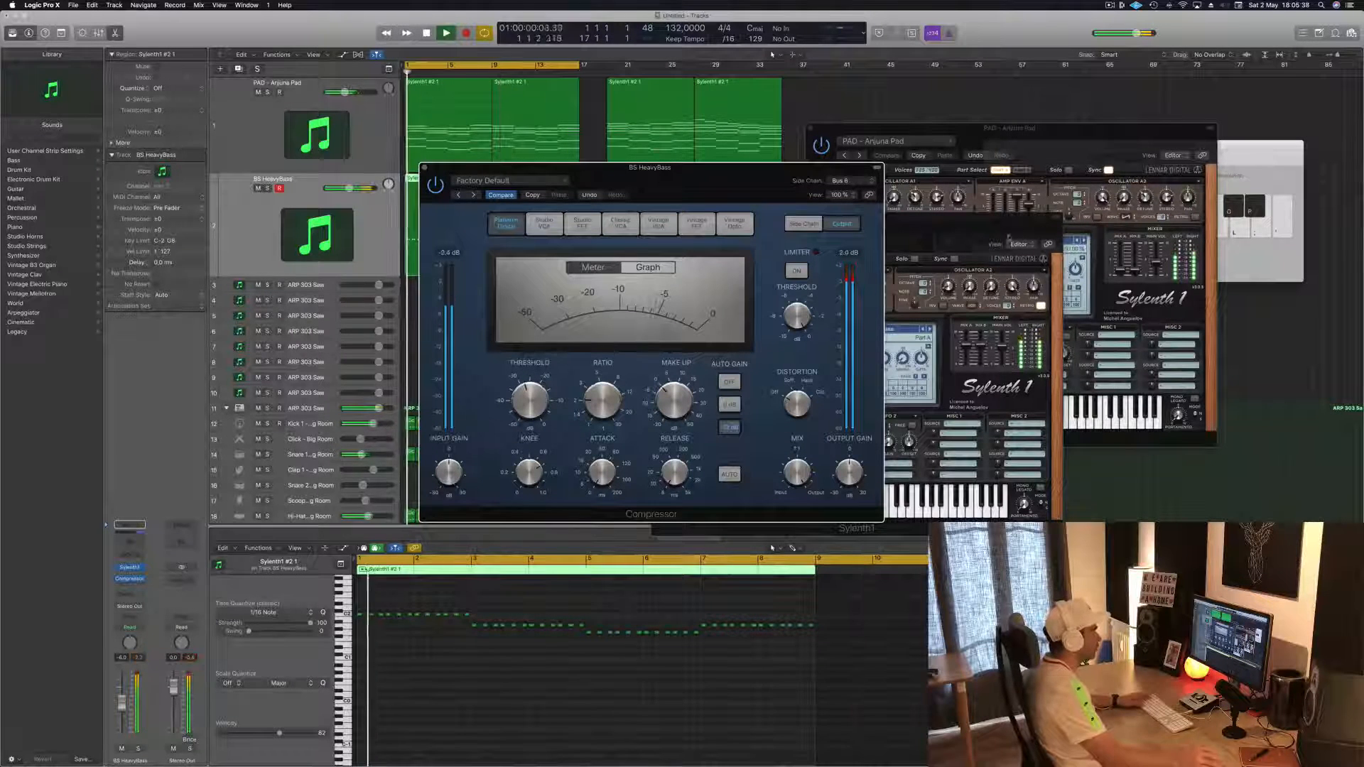
# - Lower the main volume in the bass Sylenth1, move its window aside and restart playback
pyautogui.moveTo(1004, 349); pyautogui.dragTo(1004, 363)
pyautogui.moveTo(946, 233); pyautogui.dragTo(1233, 217)
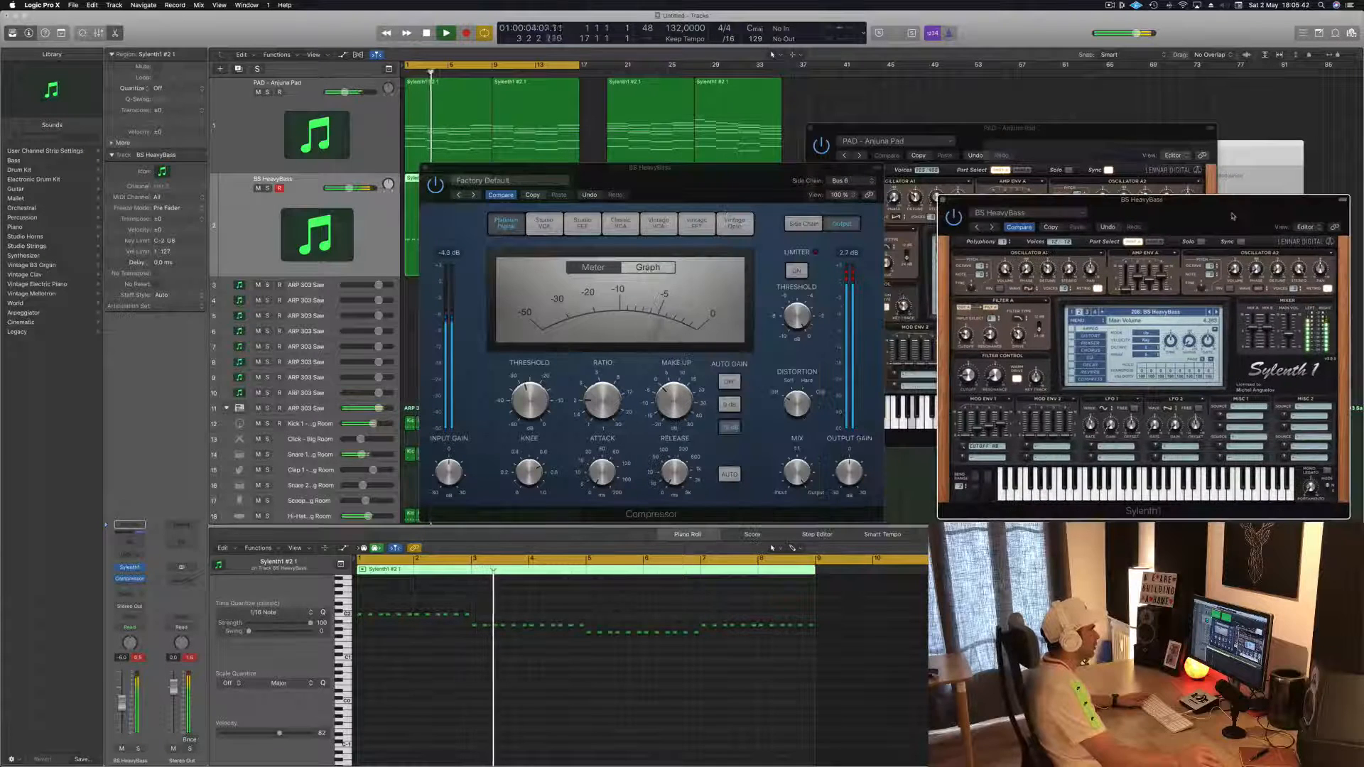
pyautogui.press('Return')
pyautogui.press('space')
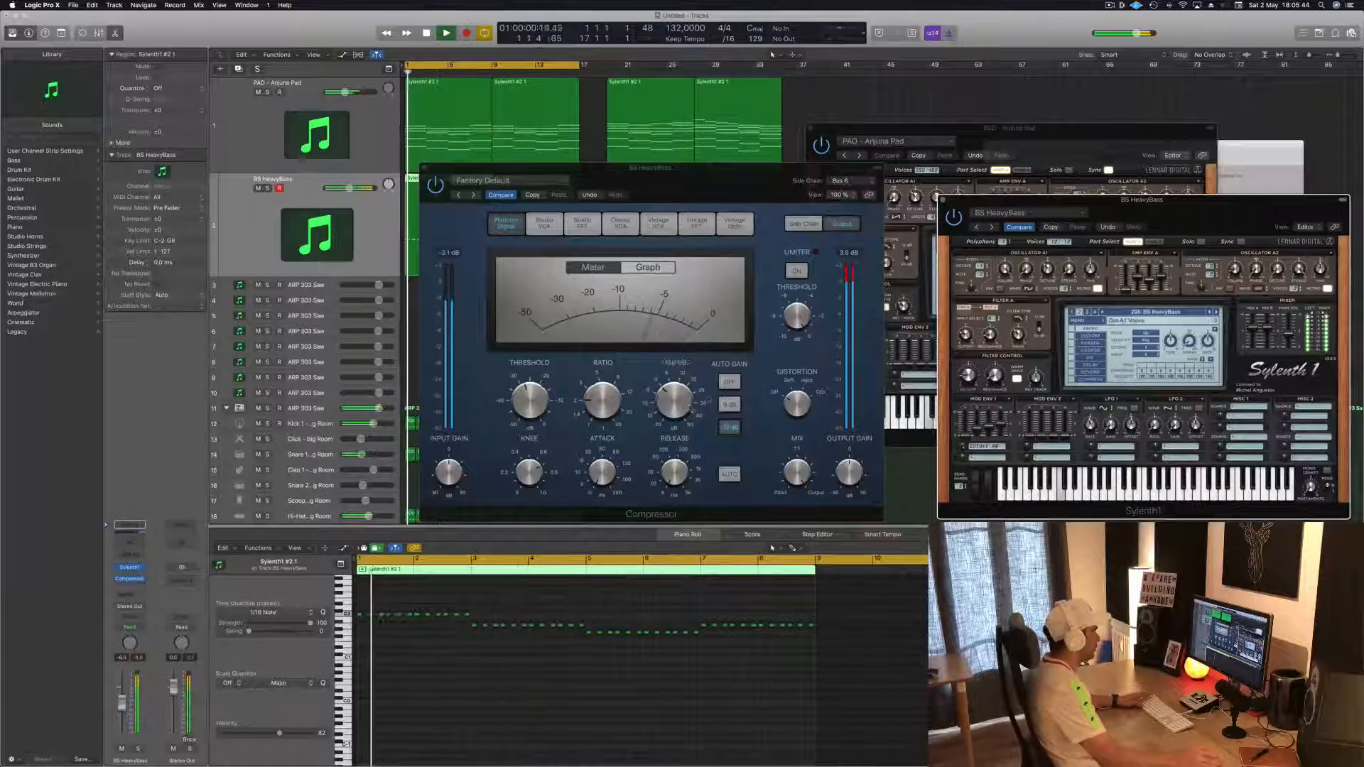
# - Turn off the bass compressor's auto gain and replay from the start
pyautogui.click(735, 384)
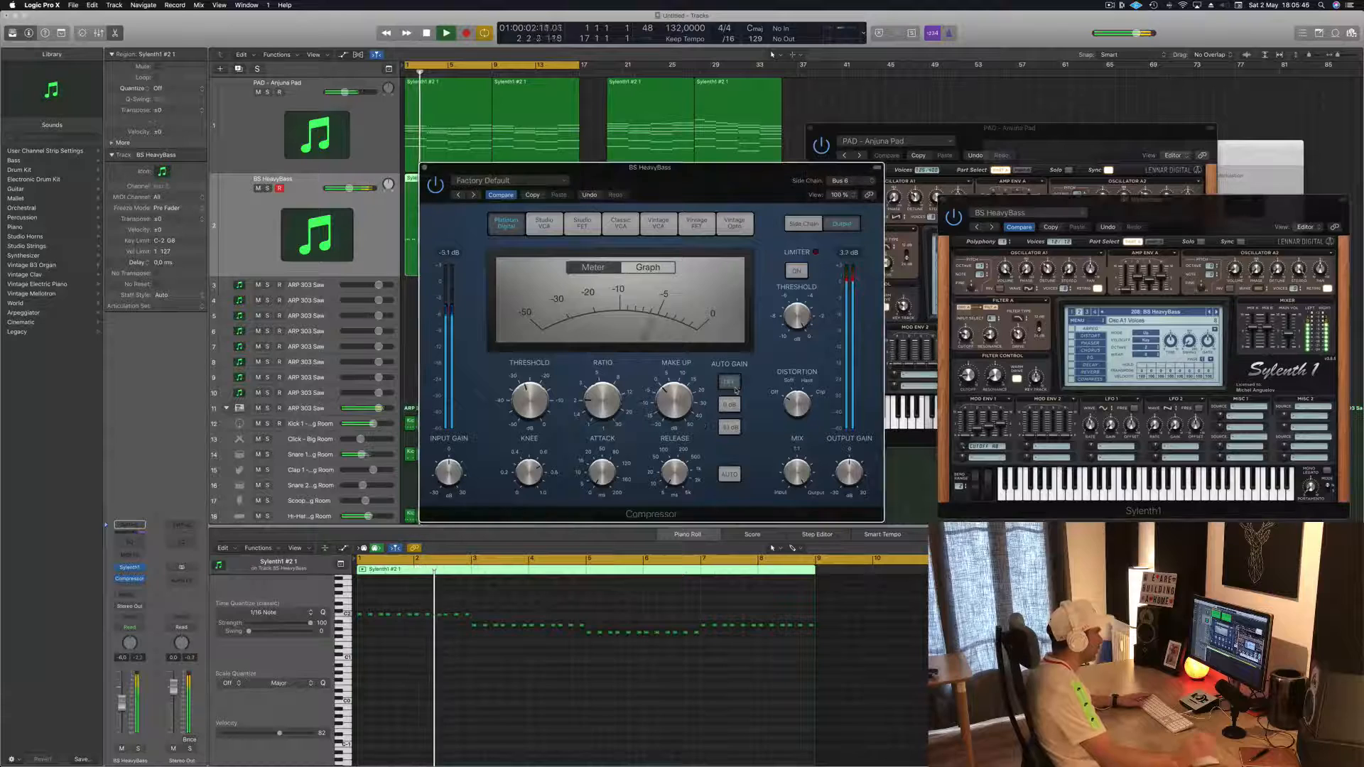
pyautogui.press('Return')
pyautogui.press('space')
# - Move the compressor window off the regions, raise the bass track's volume slightly and readjust the Sylenth1 main volume
pyautogui.moveTo(775, 191); pyautogui.dragTo(753, 193)
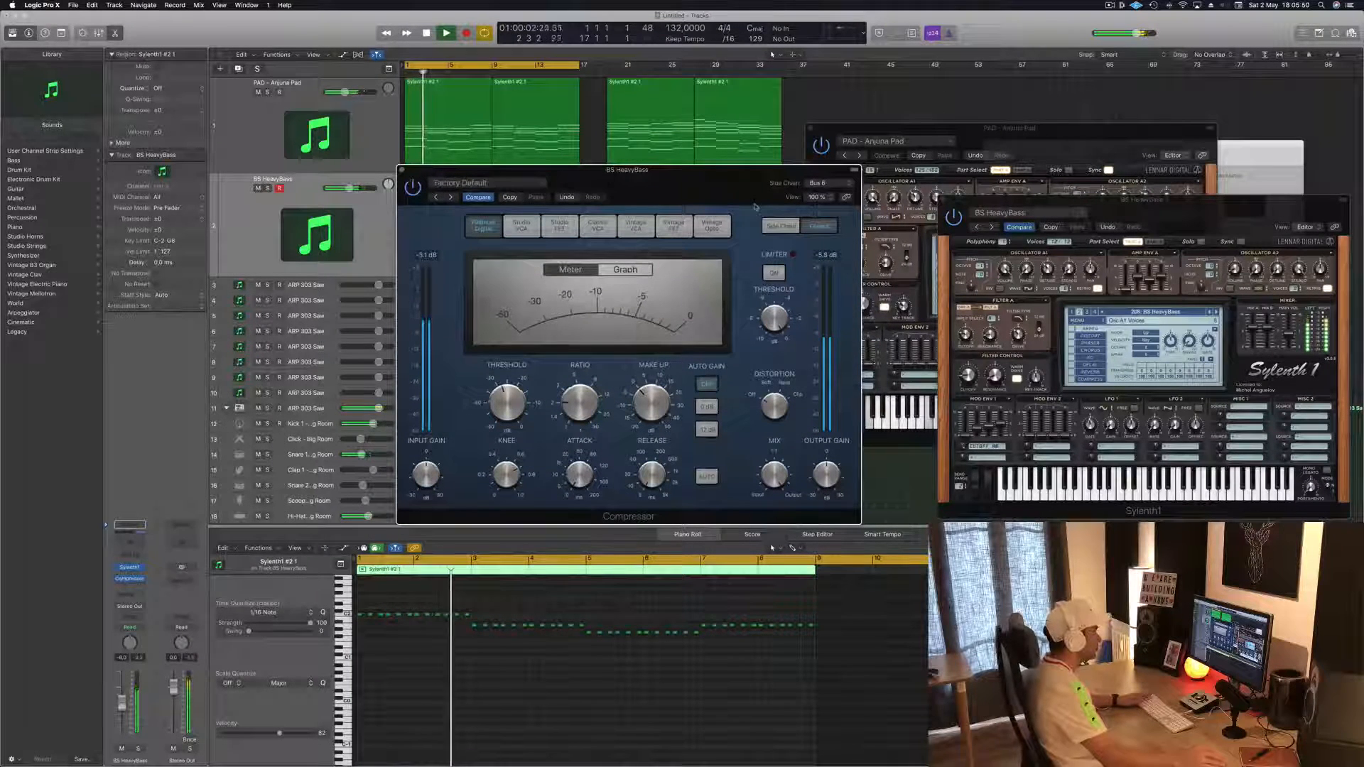
pyautogui.moveTo(741, 191); pyautogui.dragTo(949, 139)
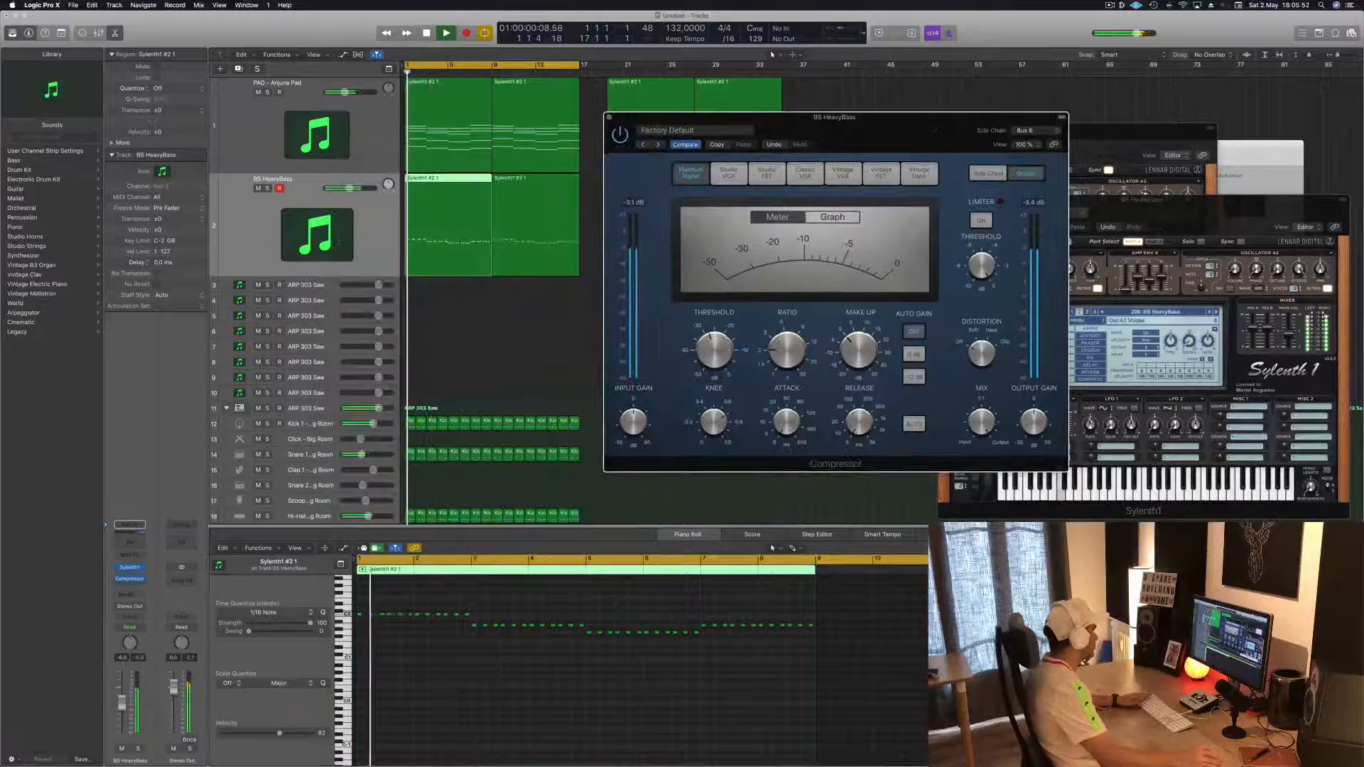
pyautogui.moveTo(120, 711); pyautogui.dragTo(120, 705)
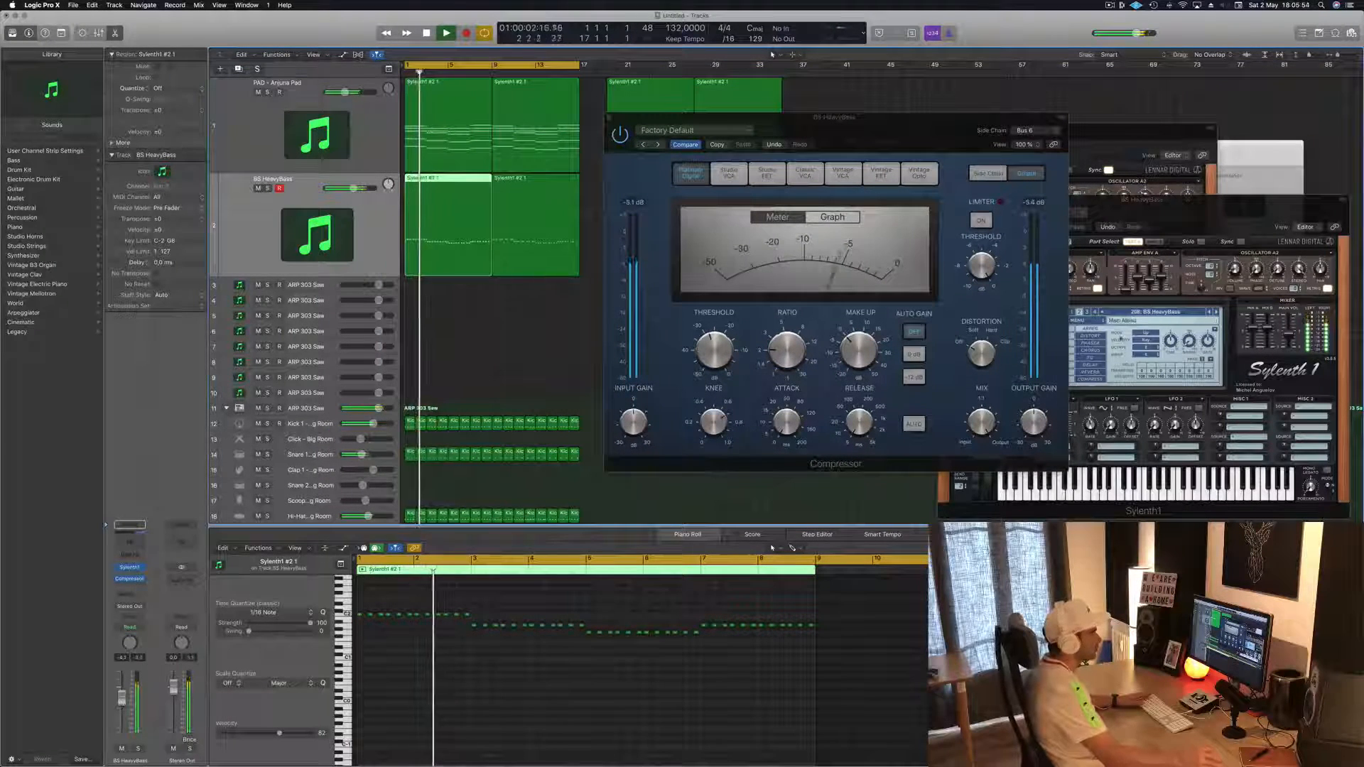
pyautogui.click(1288, 336)
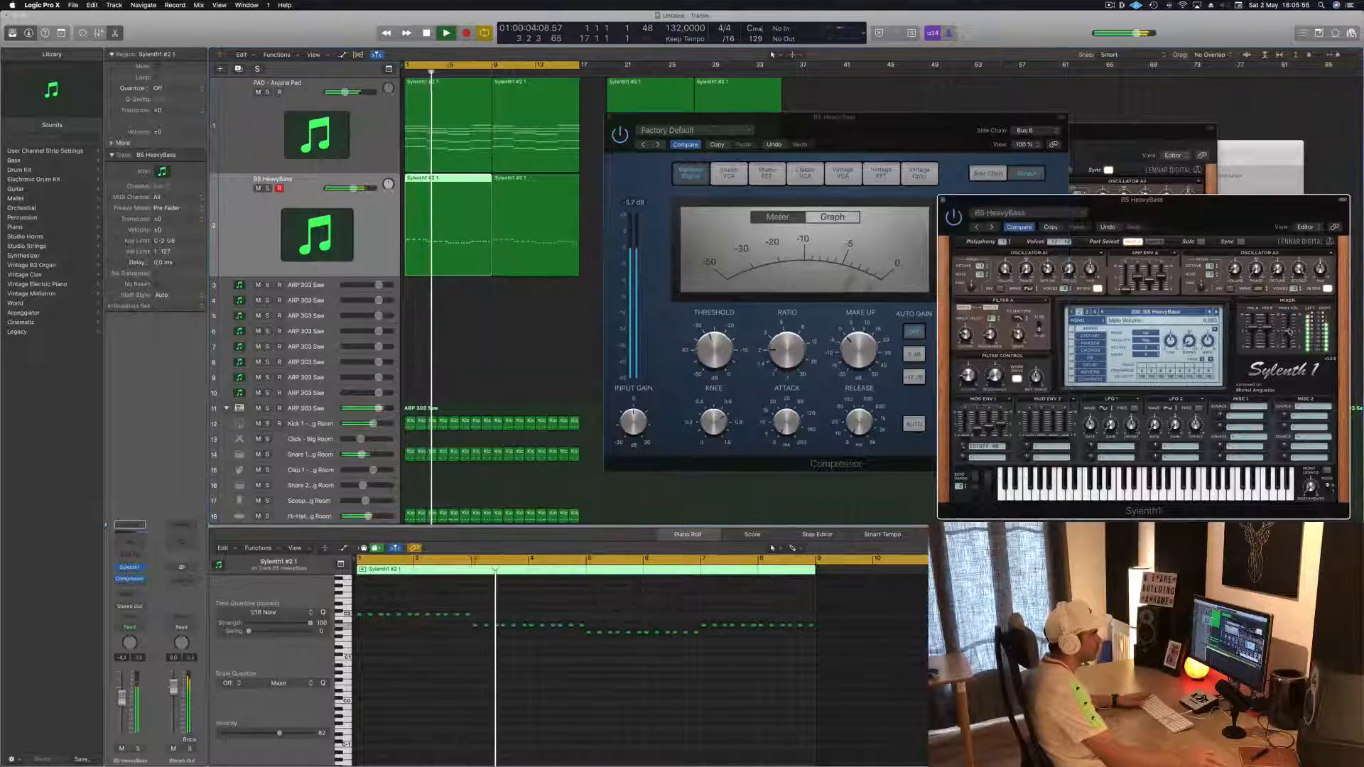
# - Close the compressor window, rearrange the pad and bass Sylenth1 windows and play the bass from the start
pyautogui.moveTo(927, 122); pyautogui.dragTo(1071, 72)
pyautogui.click(722, 152)
pyautogui.moveTo(1285, 215); pyautogui.dragTo(1048, 221)
pyautogui.press('space')
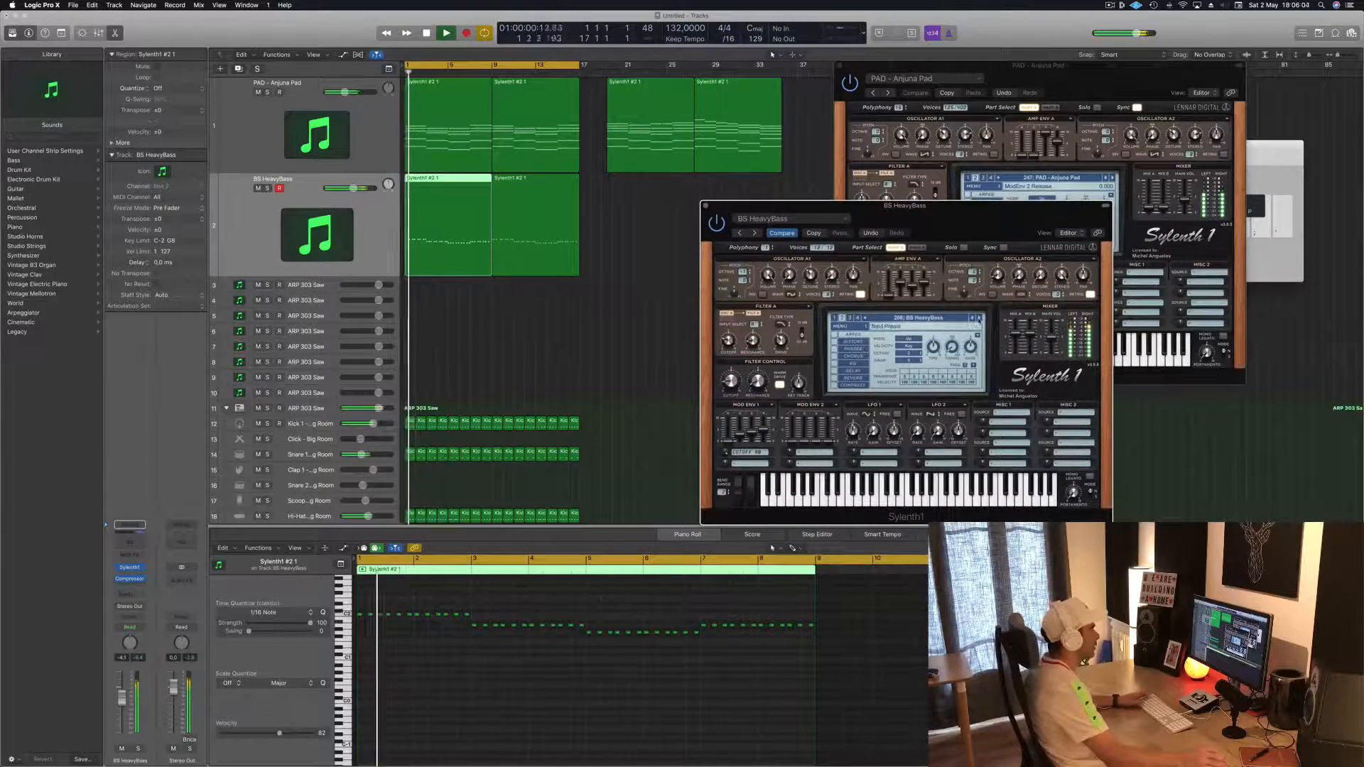
# - Audition the presets after BS HeavyBass one by one on the bass Sylenth1 while the loop plays
pyautogui.click(979, 319)
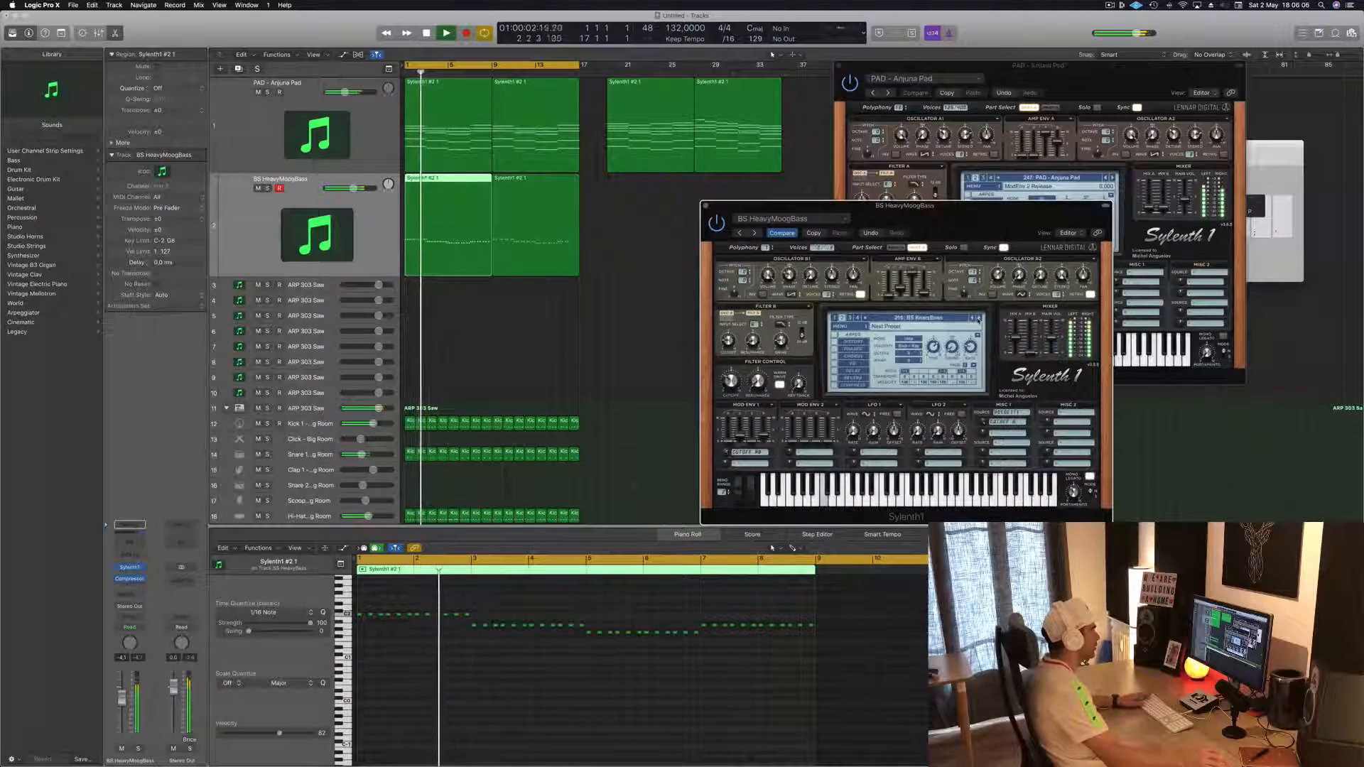
pyautogui.click(979, 318)
pyautogui.click(979, 318)
pyautogui.click(979, 318)
pyautogui.click(980, 318)
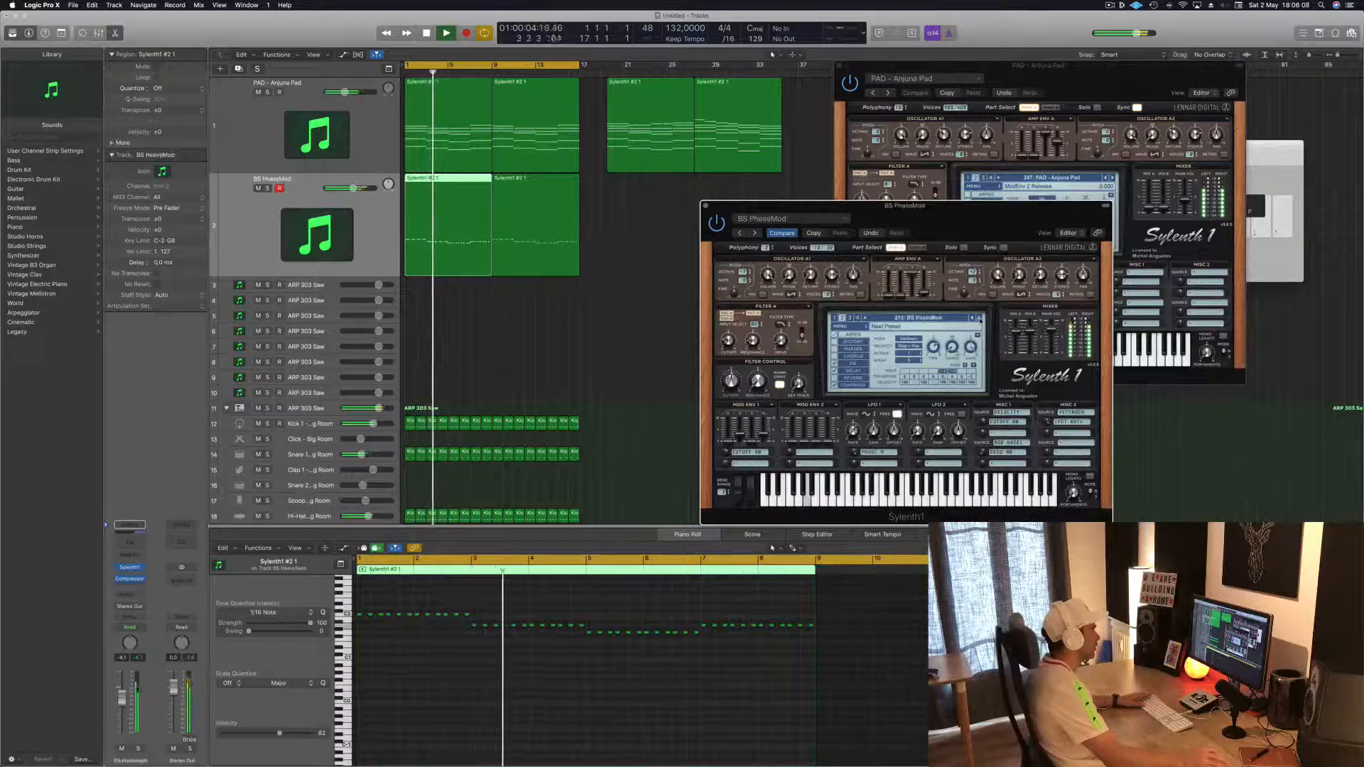
pyautogui.click(979, 318)
pyautogui.click(979, 319)
pyautogui.click(979, 318)
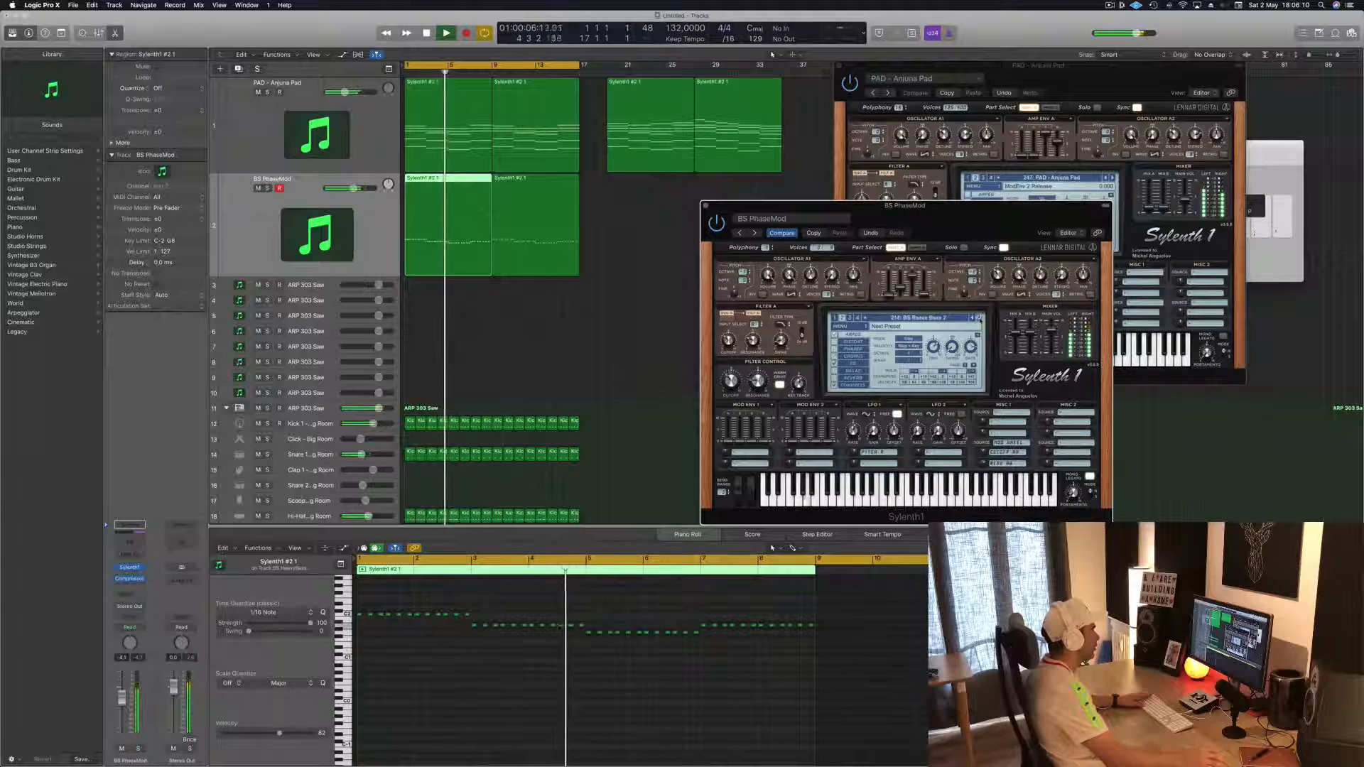
pyautogui.click(979, 318)
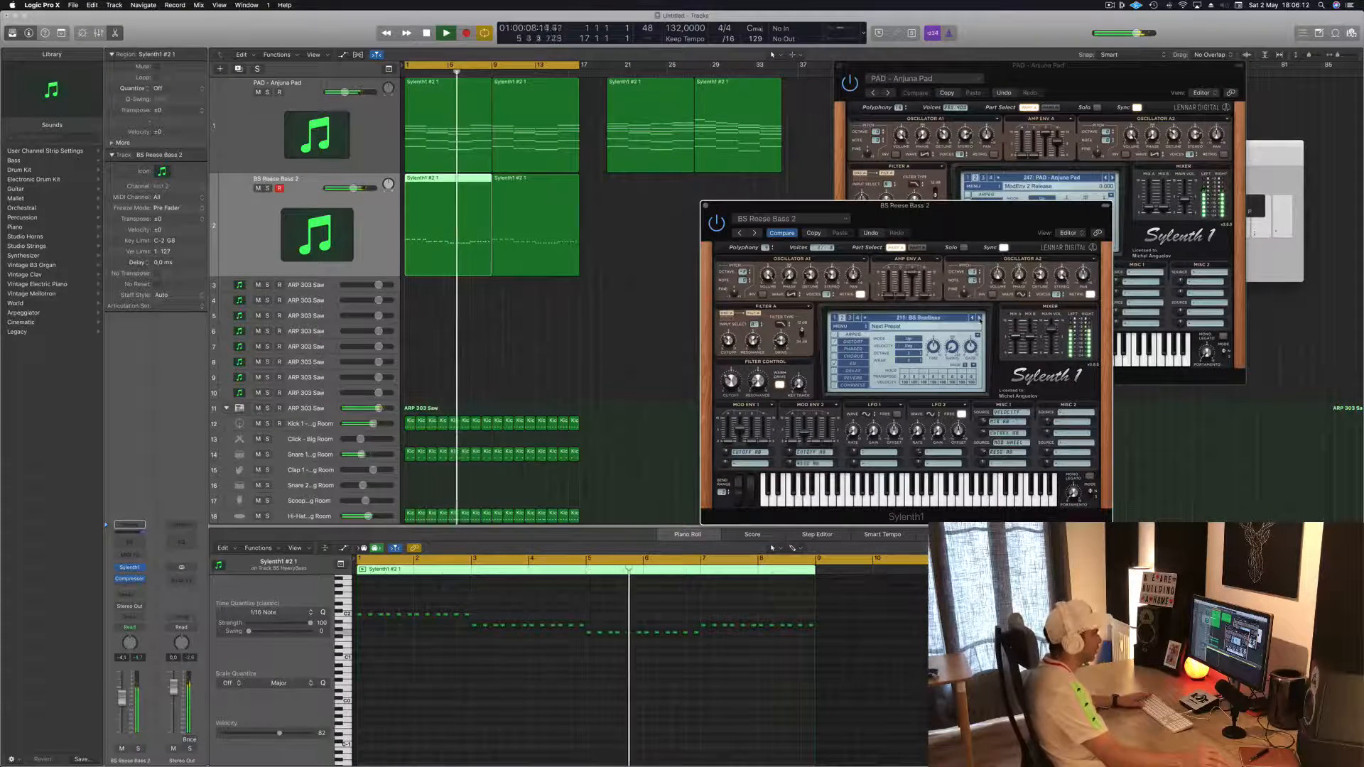
pyautogui.click(980, 319)
pyautogui.click(979, 319)
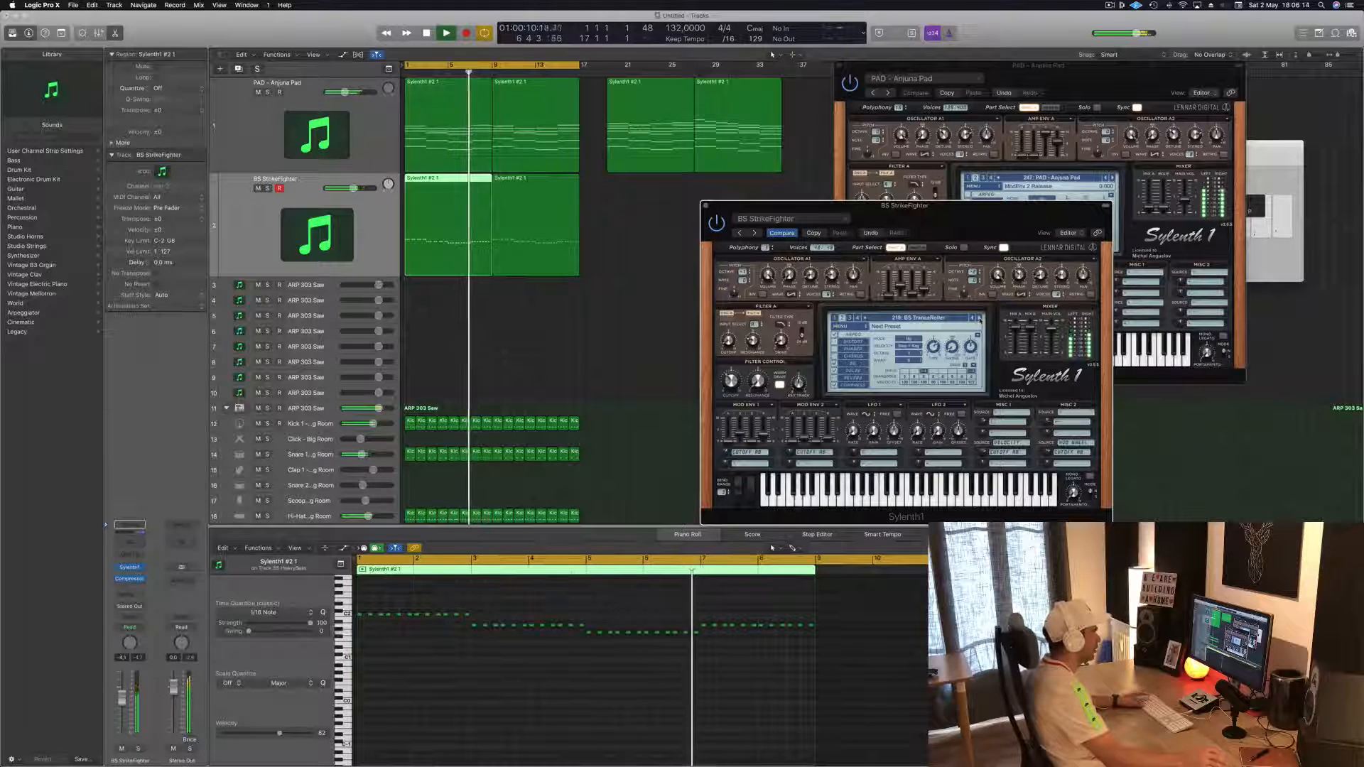
pyautogui.click(979, 319)
pyautogui.click(979, 318)
pyautogui.click(979, 318)
pyautogui.click(979, 318)
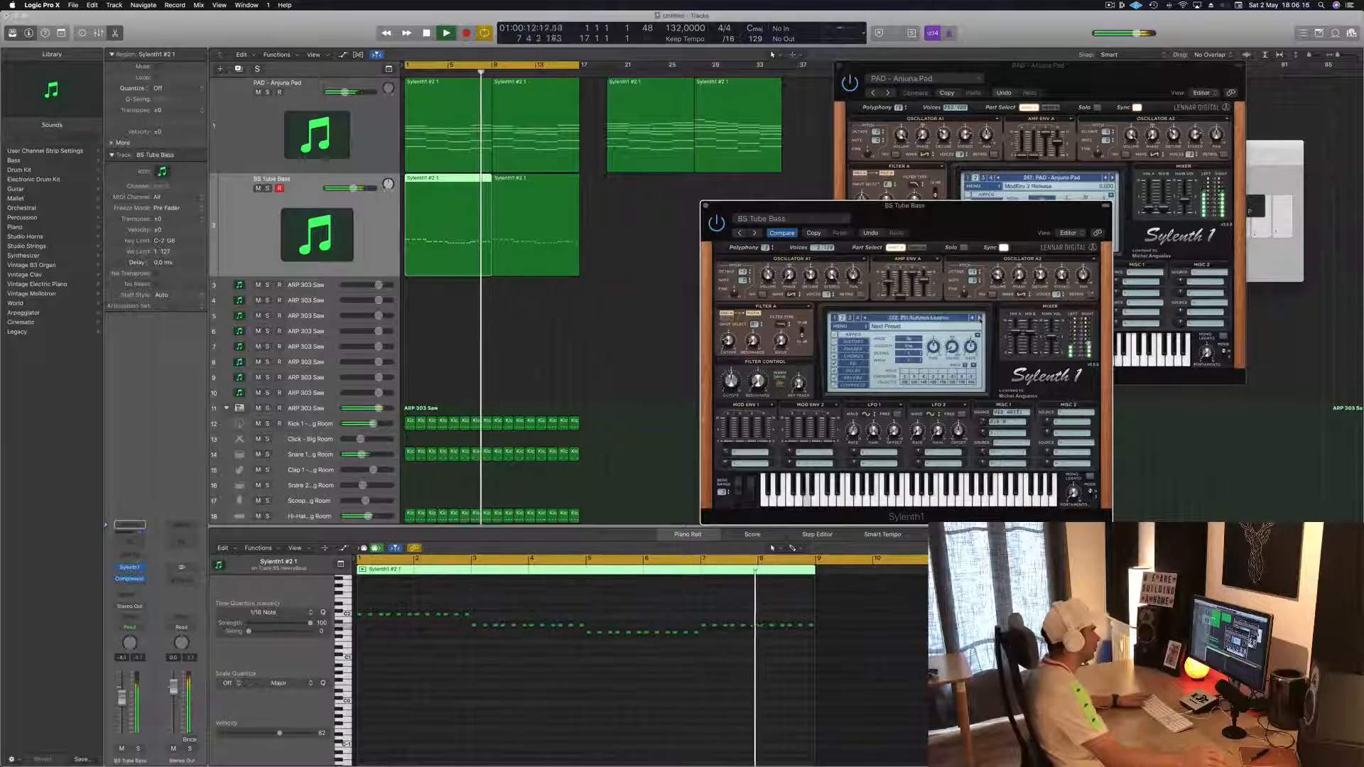
pyautogui.click(979, 318)
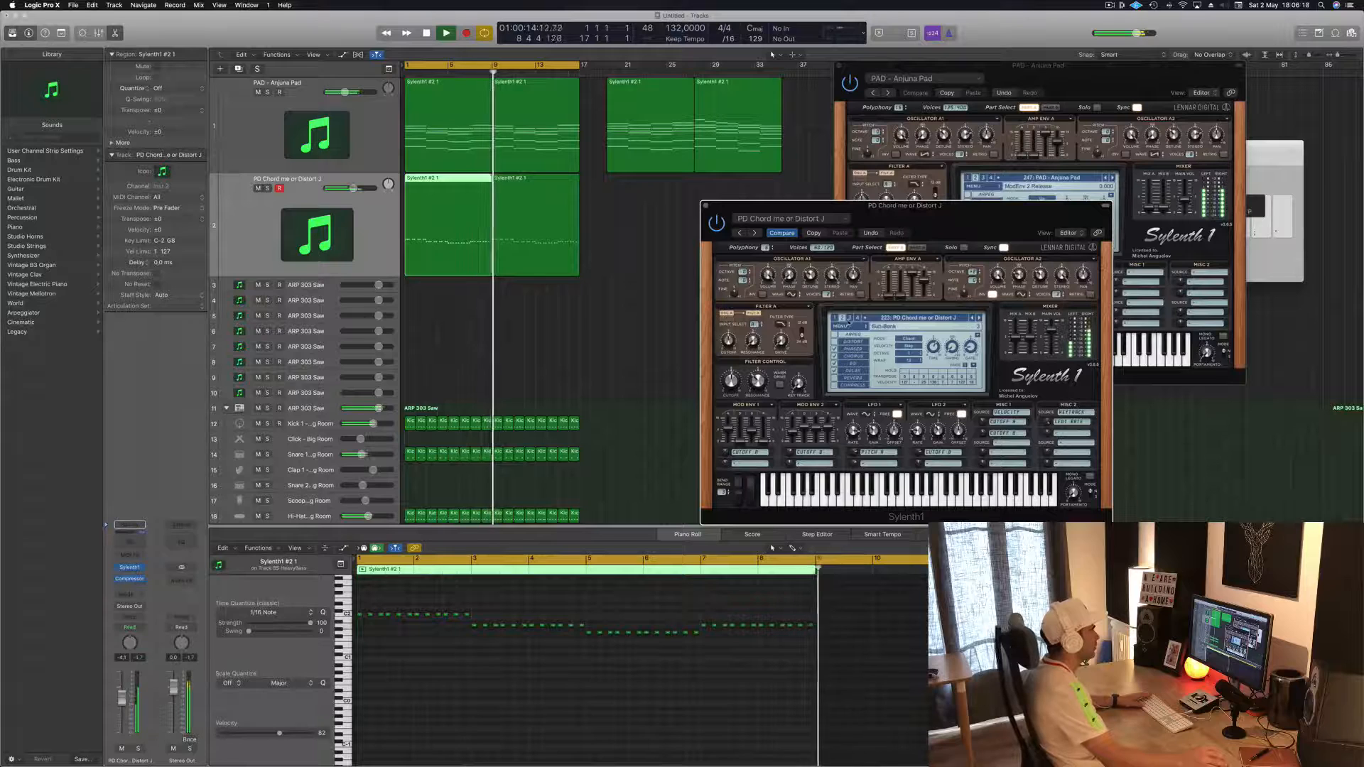
# - Load the BS Another Moog preset from the fourth group of presets in the bass Sylenth1
pyautogui.click(911, 320)
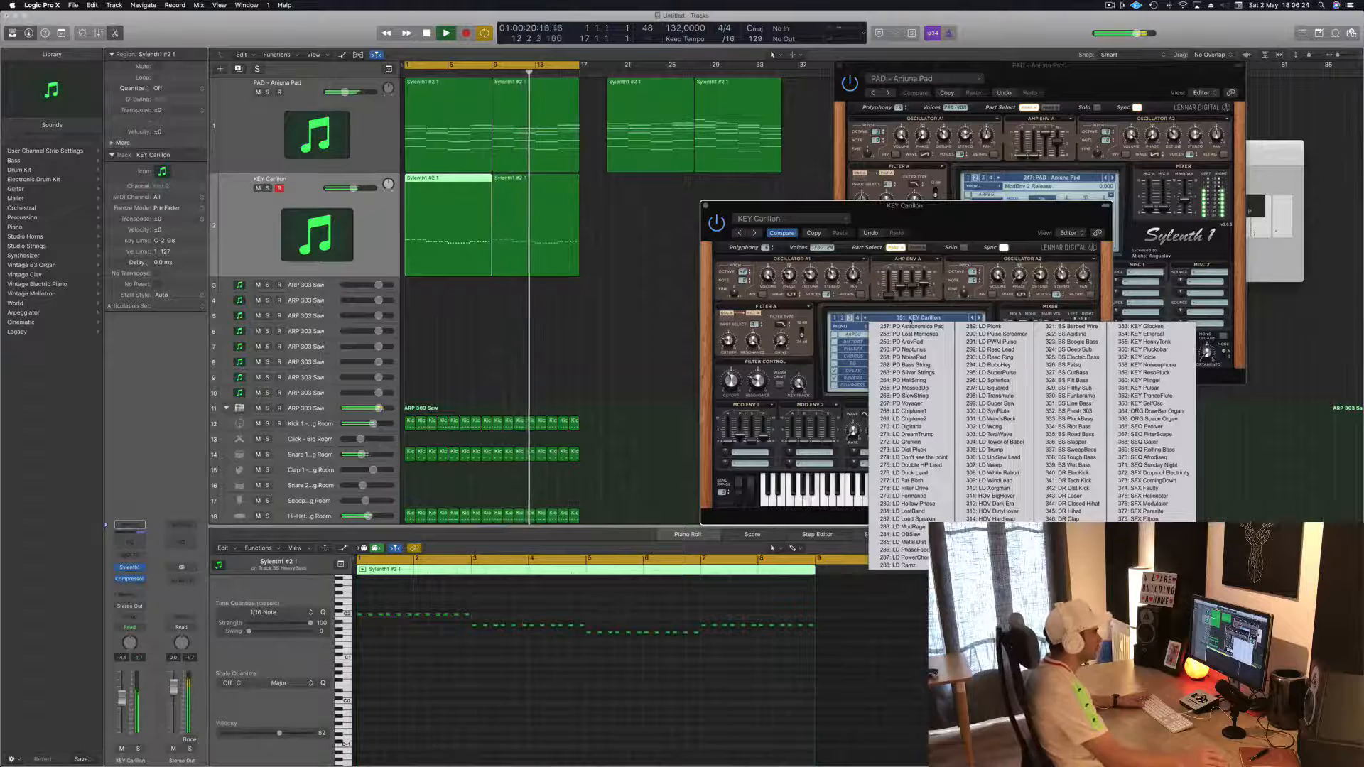
pyautogui.click(858, 319)
pyautogui.click(857, 319)
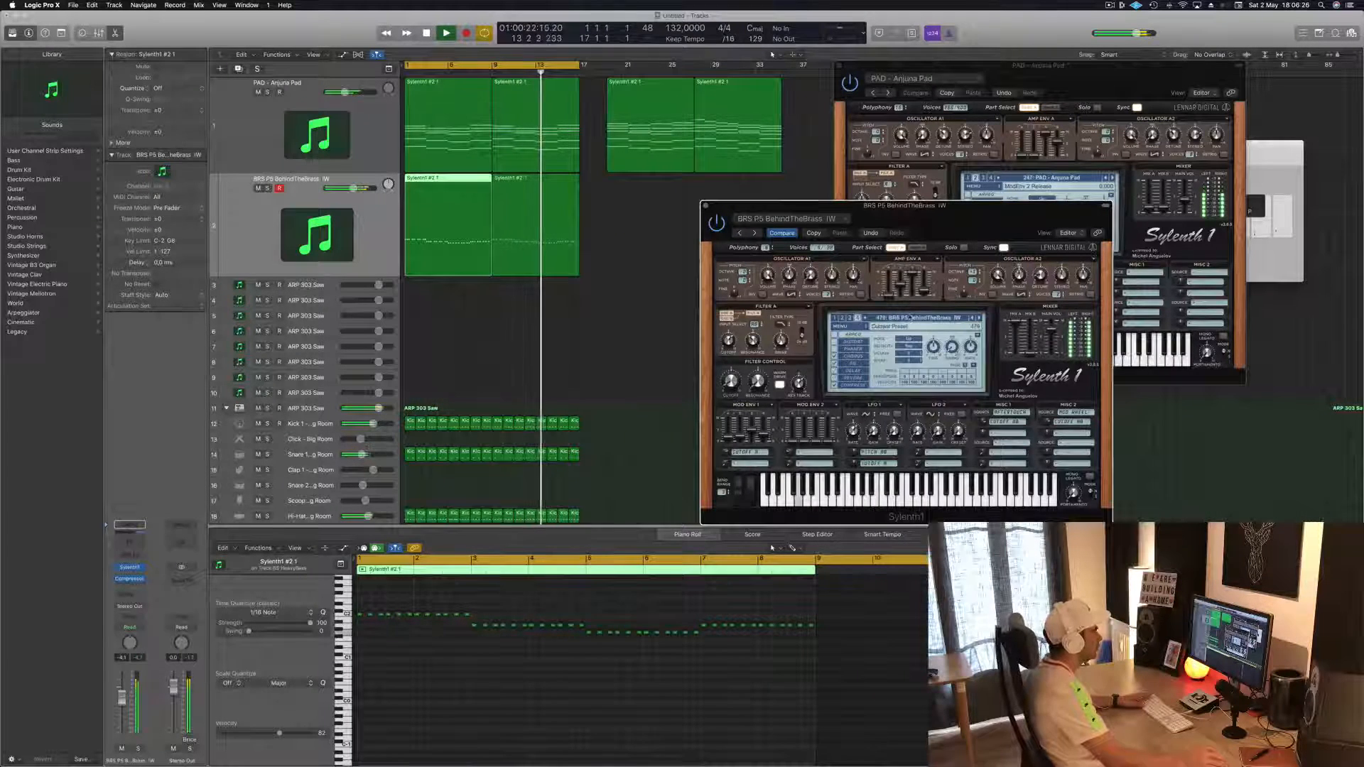
pyautogui.click(912, 319)
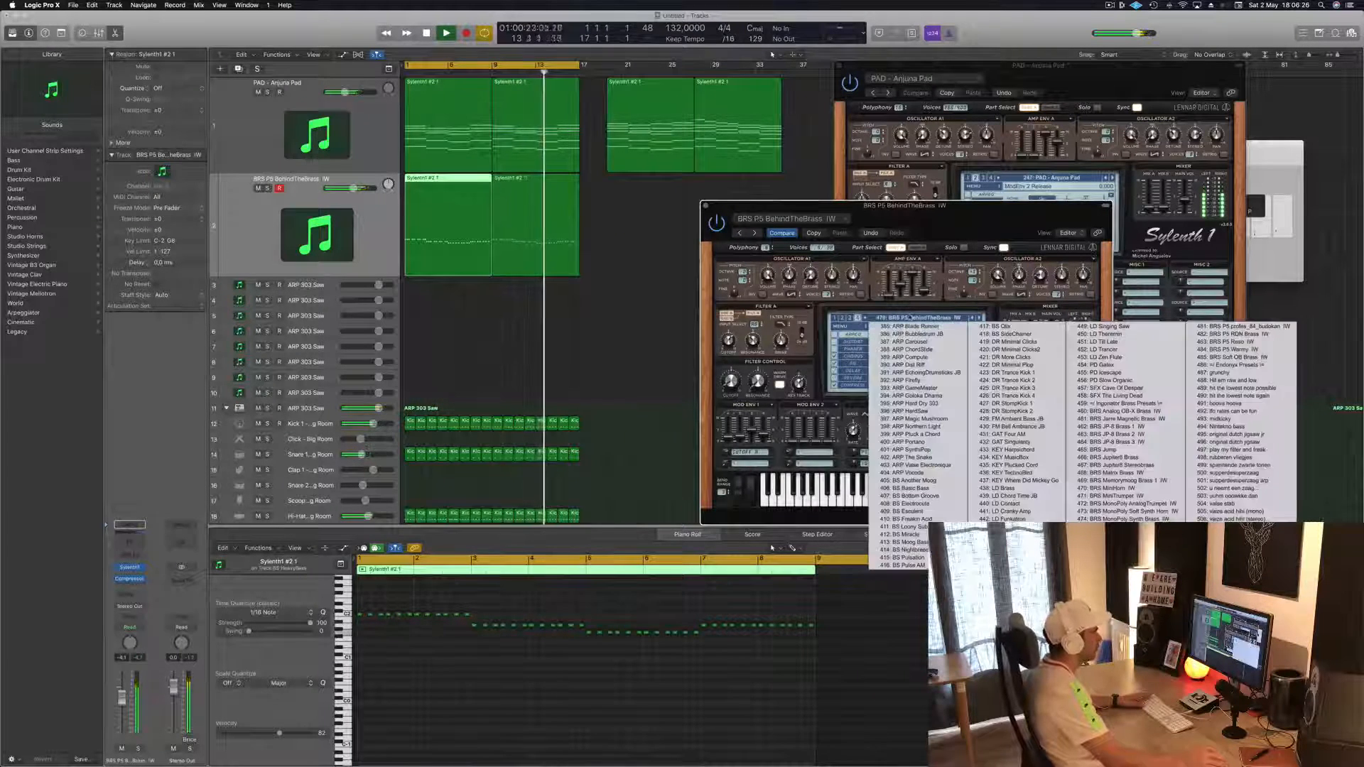
pyautogui.click(904, 481)
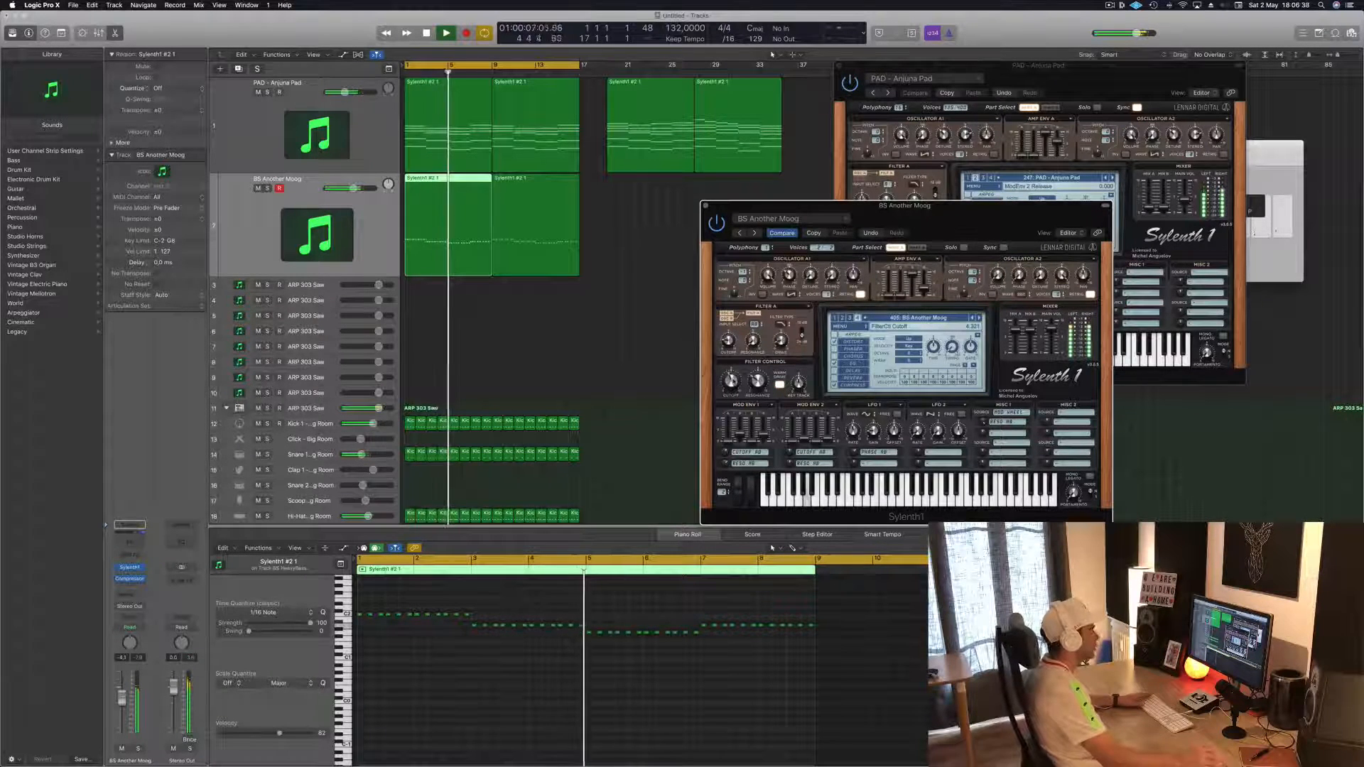
# - Audition the bass presets following BS Another Moog, from BS Basic Bass up to BS Qlix
pyautogui.click(979, 318)
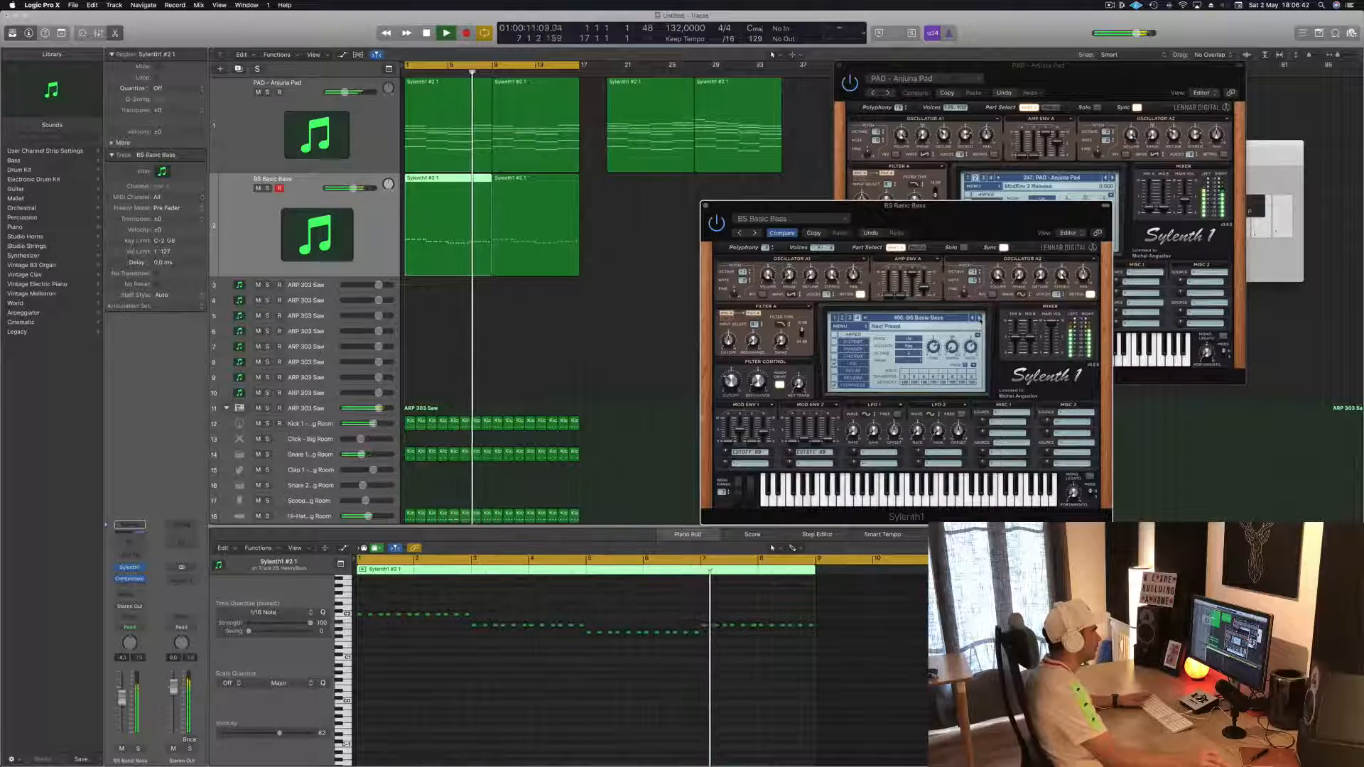
pyautogui.click(979, 318)
pyautogui.click(979, 317)
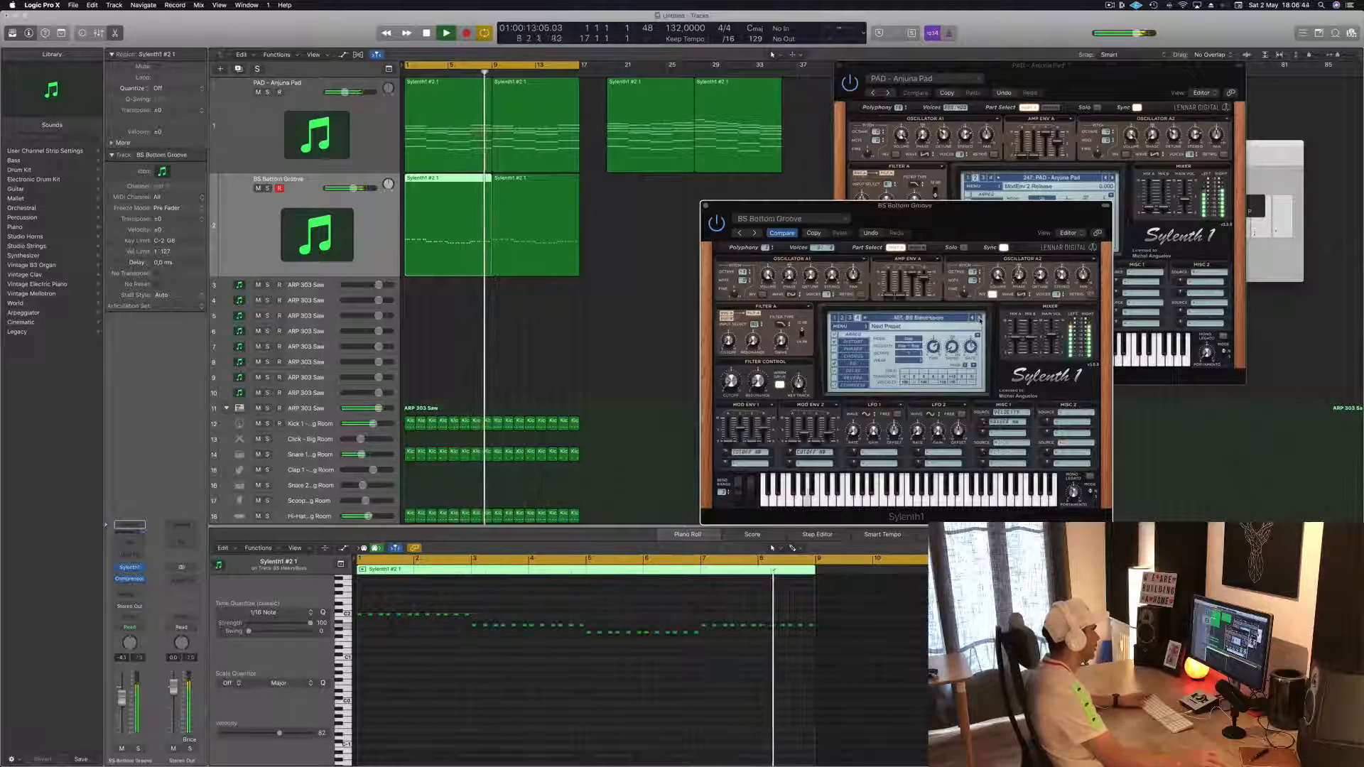
pyautogui.click(979, 318)
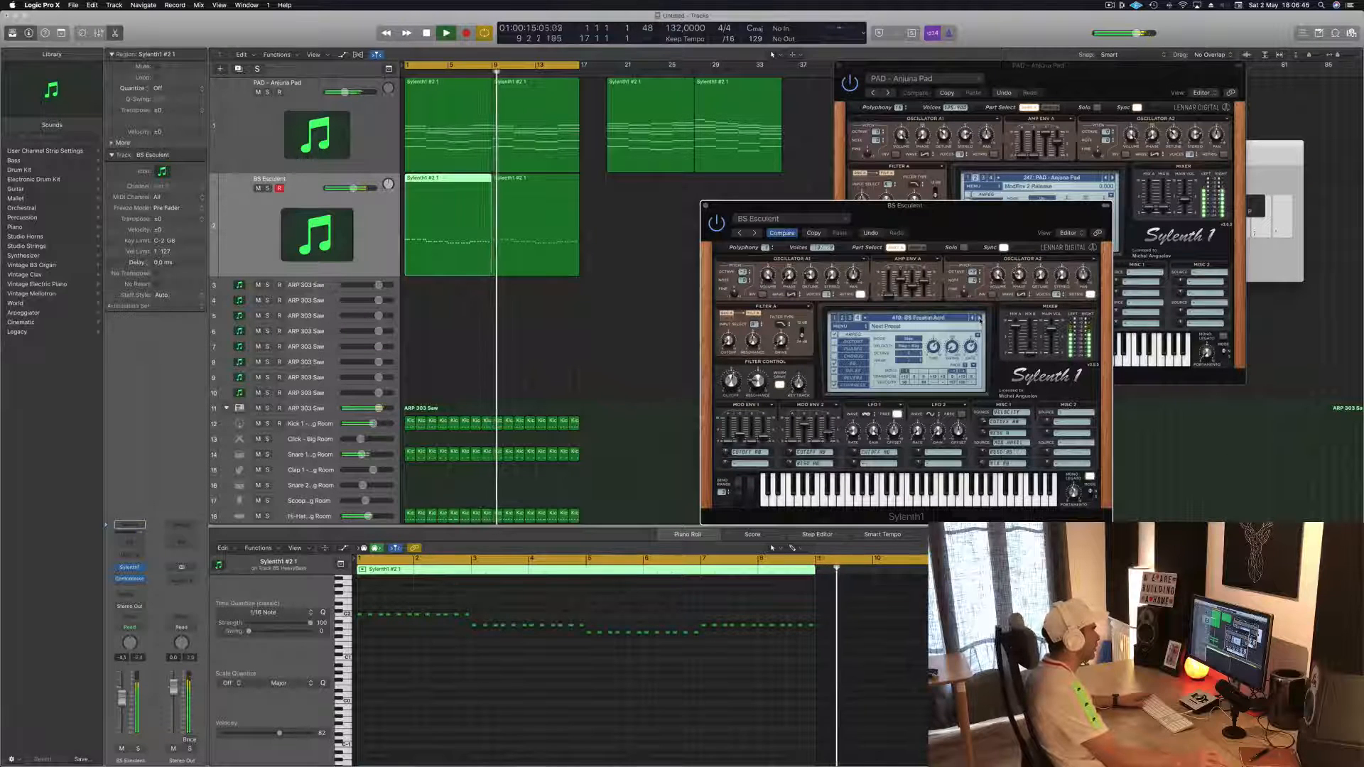
pyautogui.click(979, 318)
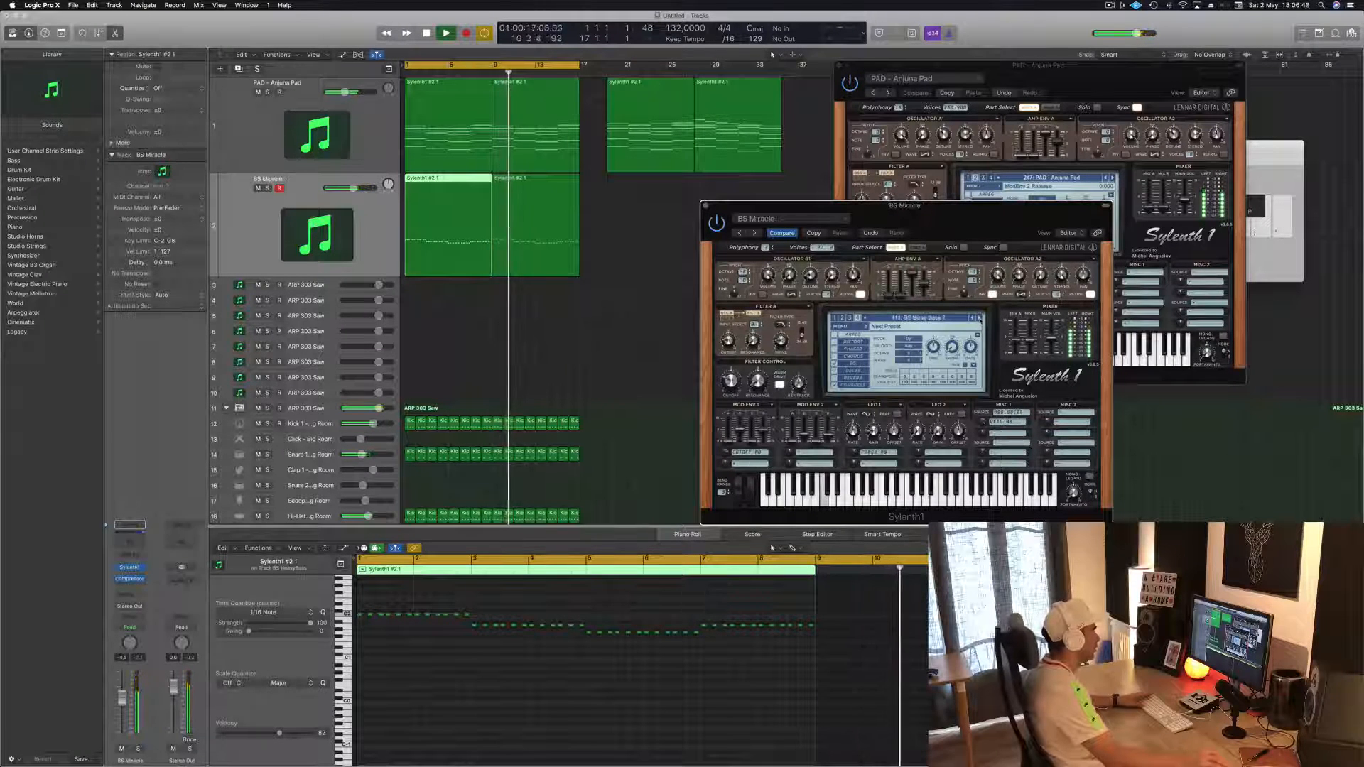
pyautogui.click(979, 317)
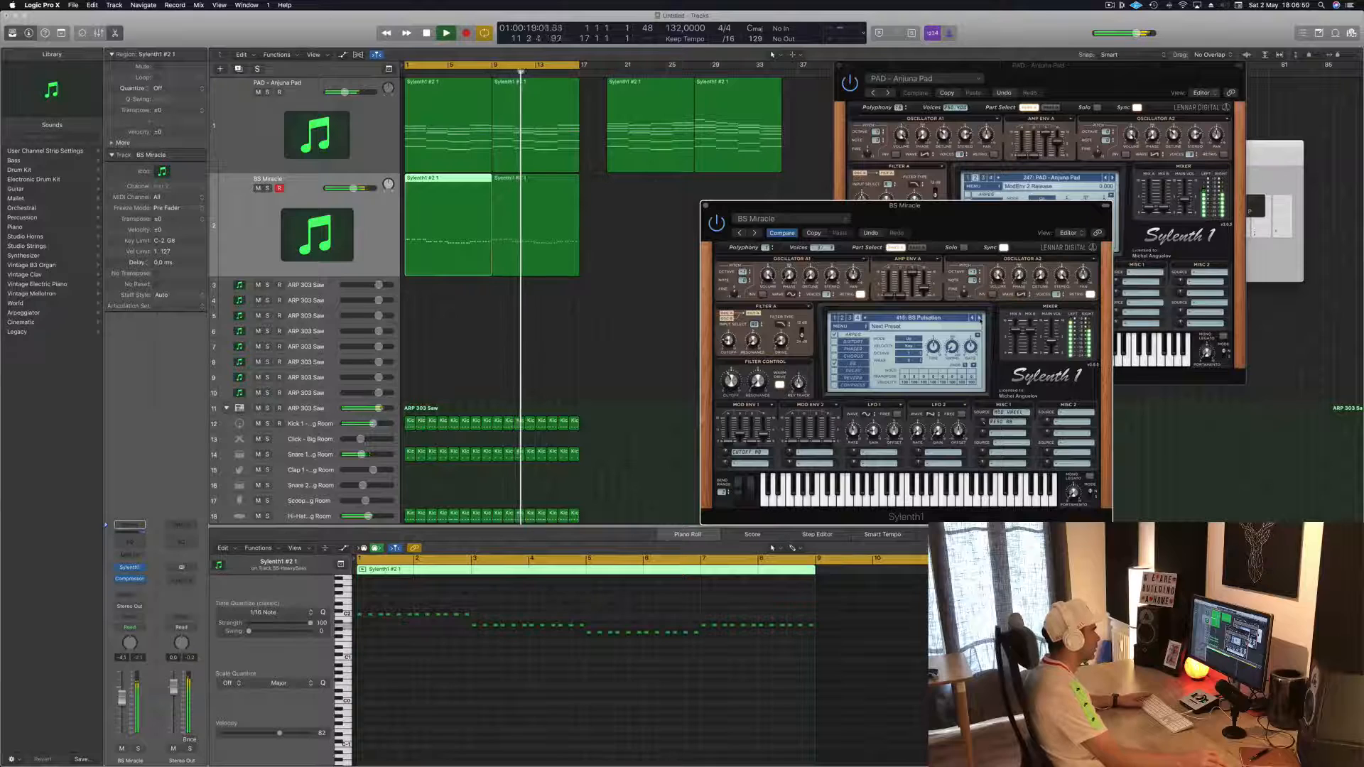
pyautogui.click(979, 318)
pyautogui.click(979, 318)
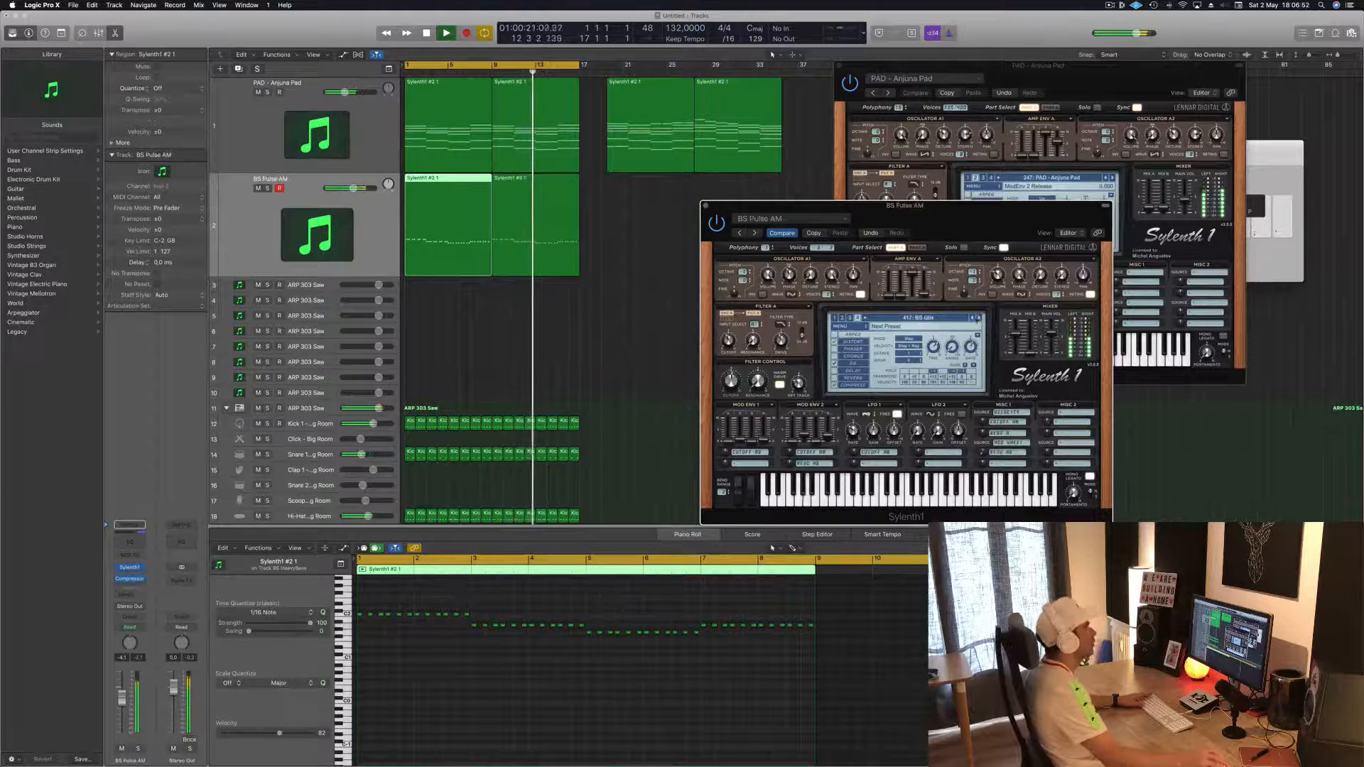
# - Return the bass Sylenth1 to the BS Another Moog preset and close its window
pyautogui.click(951, 320)
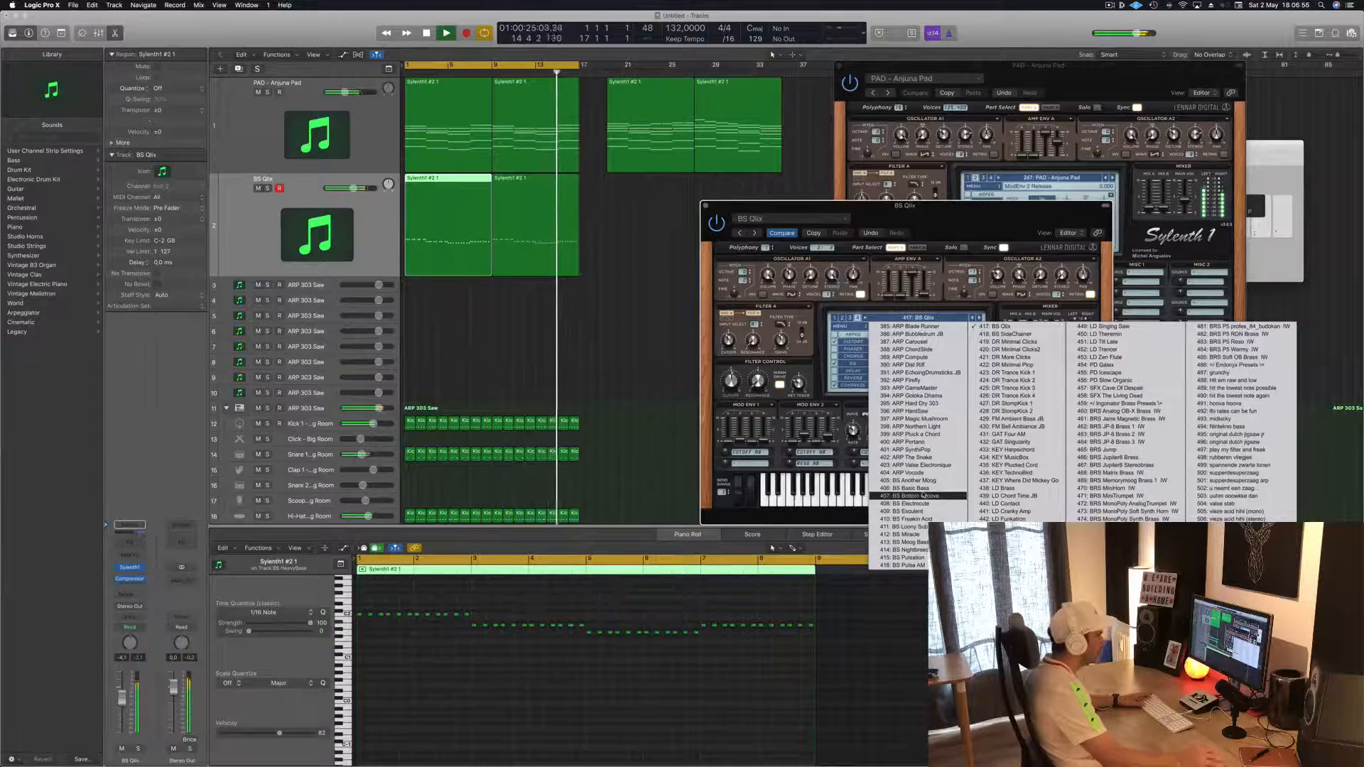
pyautogui.click(927, 482)
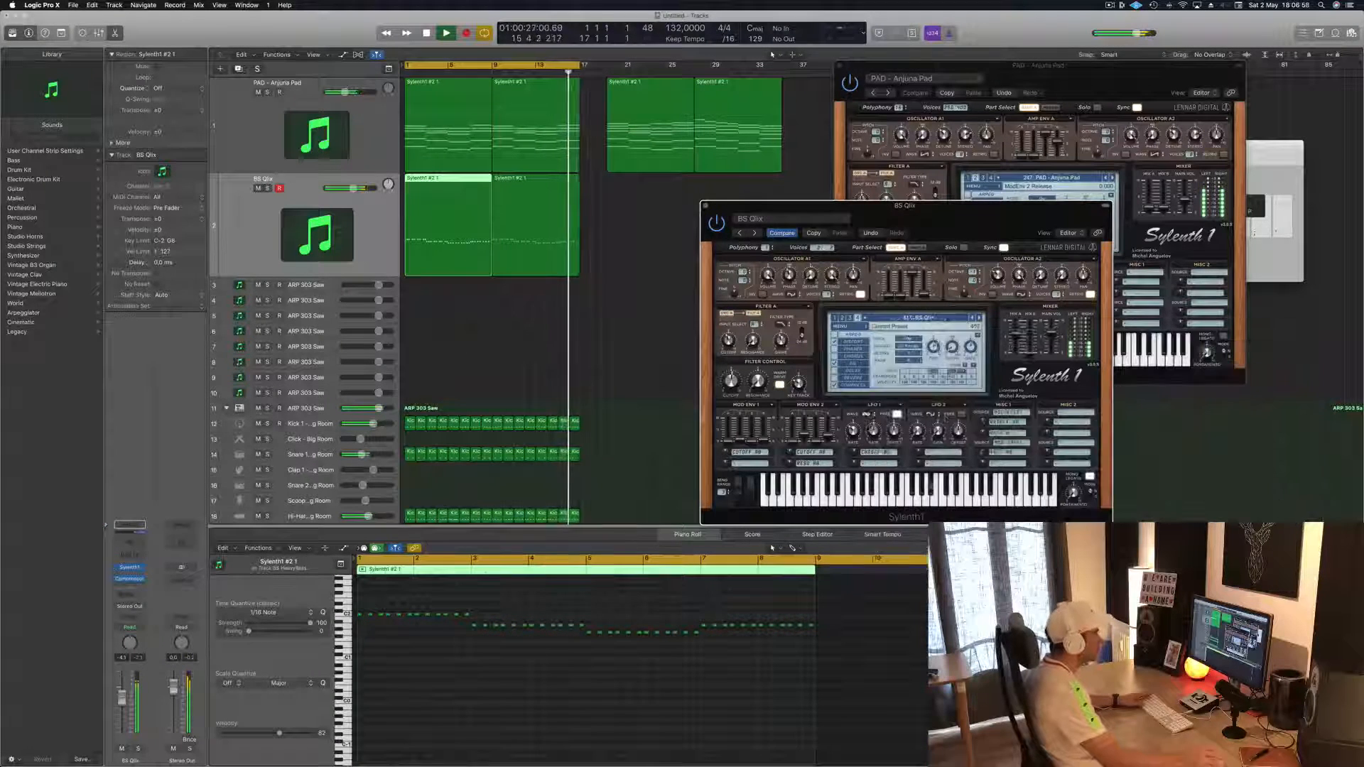
pyautogui.moveTo(996, 217); pyautogui.dragTo(924, 237)
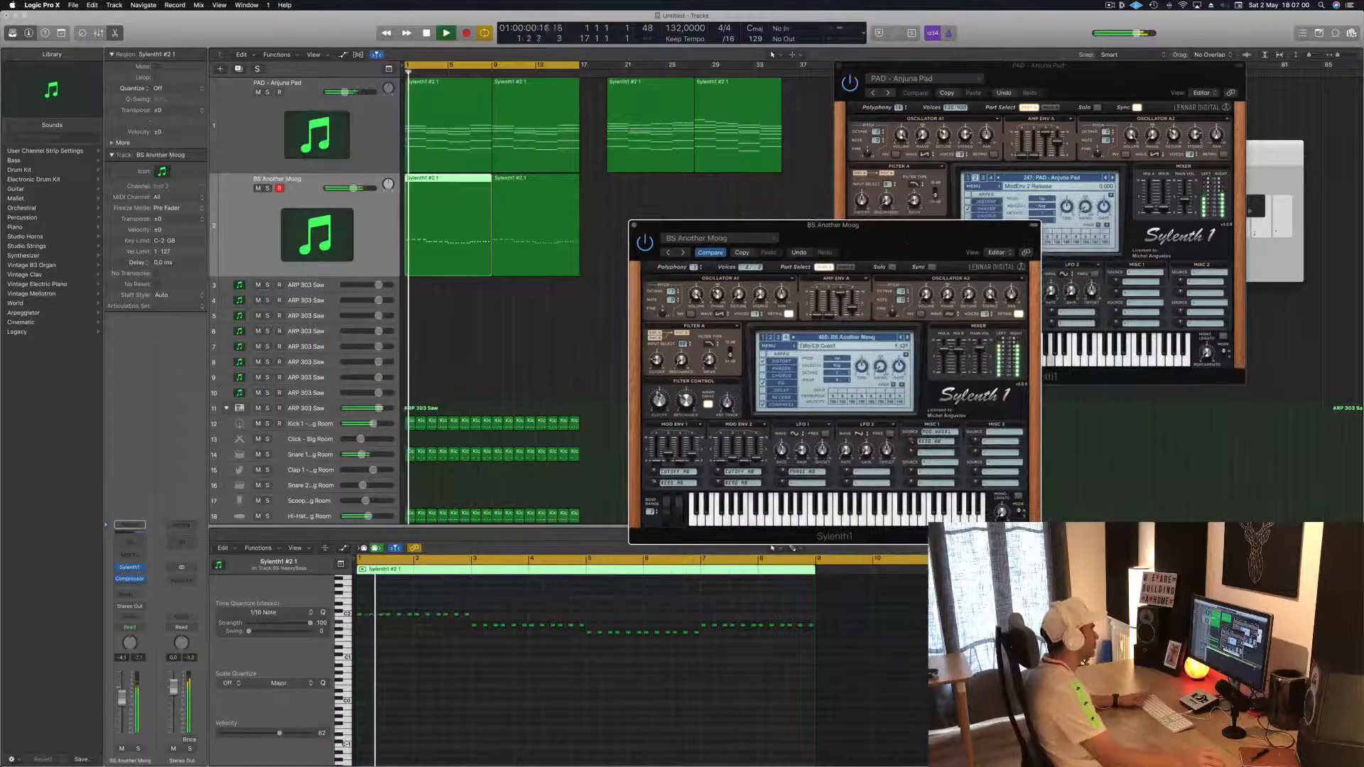
pyautogui.moveTo(634, 227); pyautogui.dragTo(685, 228)
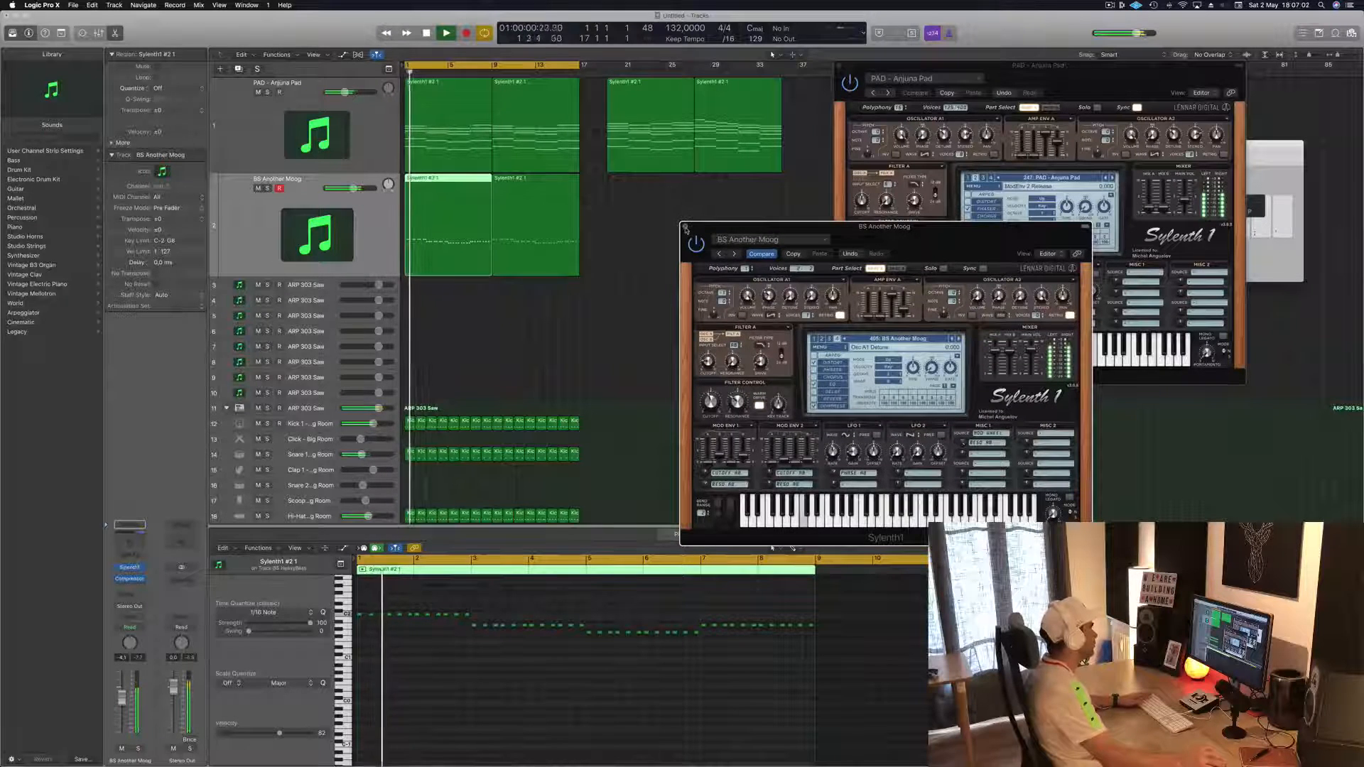
pyautogui.click(685, 228)
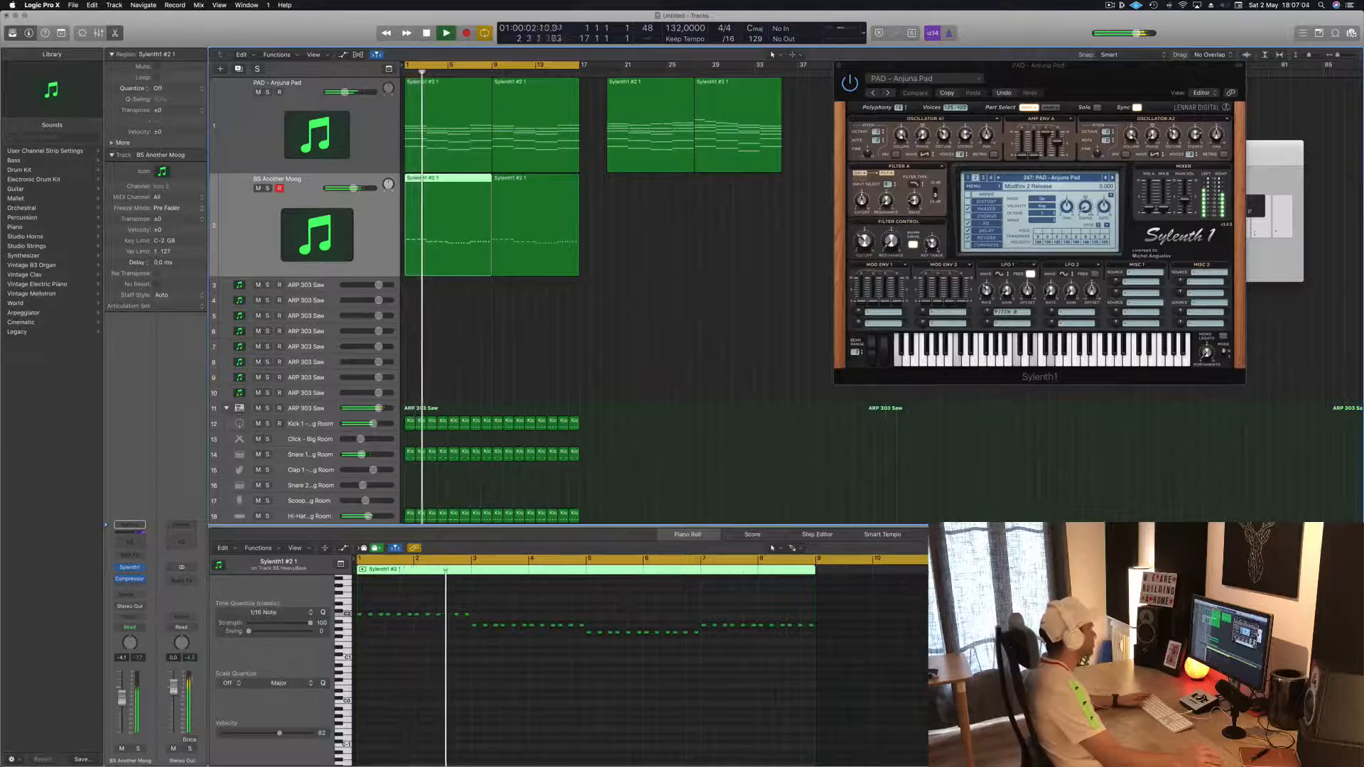
# - Stop playback, move the first pad chord region down to the first ARP 303 Saw track and select that track
pyautogui.click(710, 377)
pyautogui.scroll(1, 729, 378)
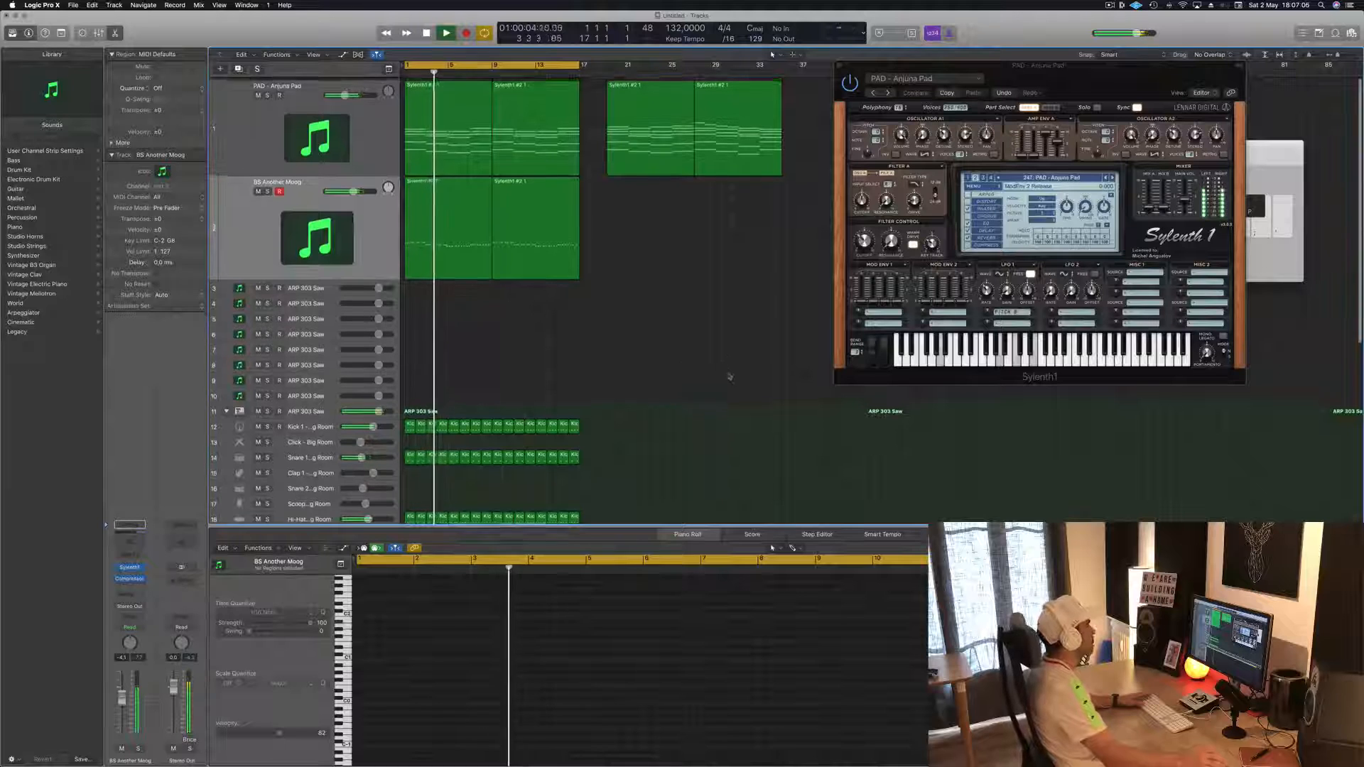
pyautogui.click(433, 142)
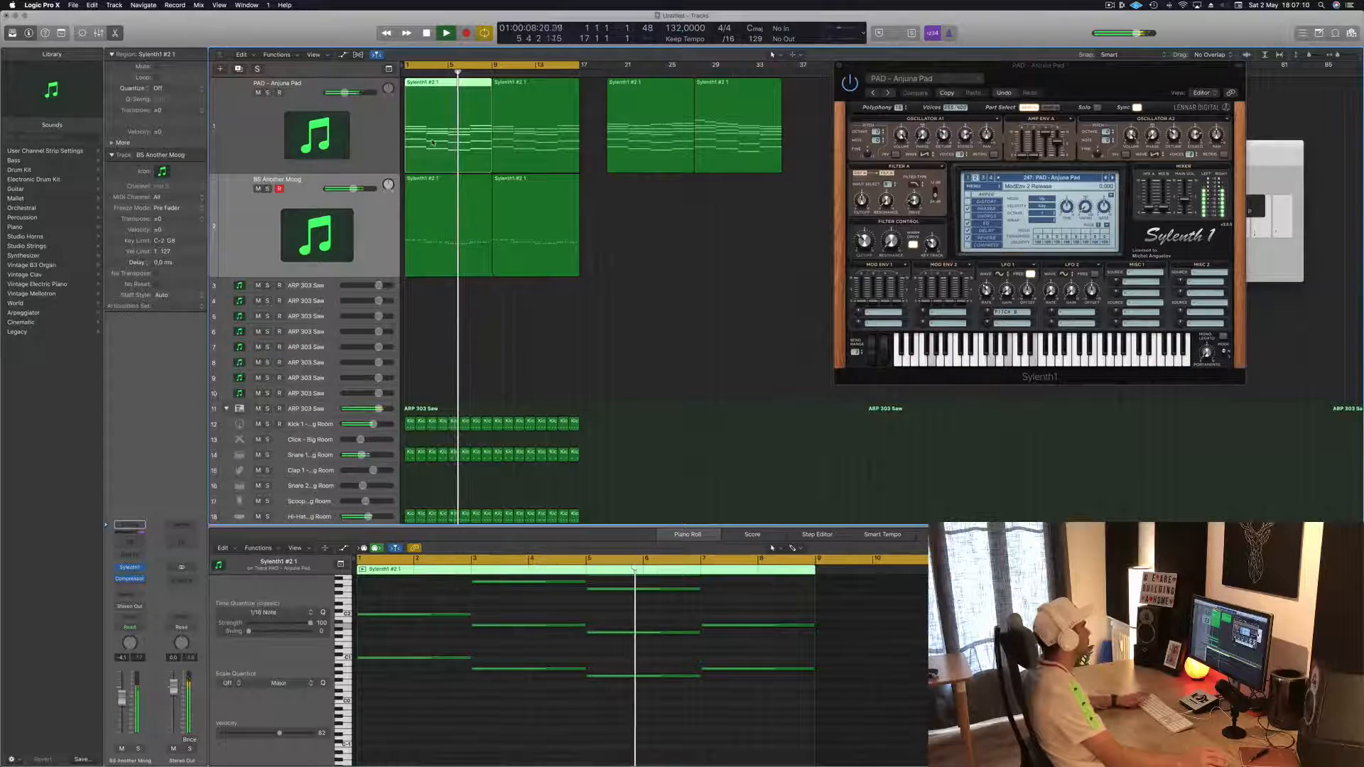
pyautogui.press('space')
pyautogui.moveTo(433, 142); pyautogui.dragTo(330, 287)
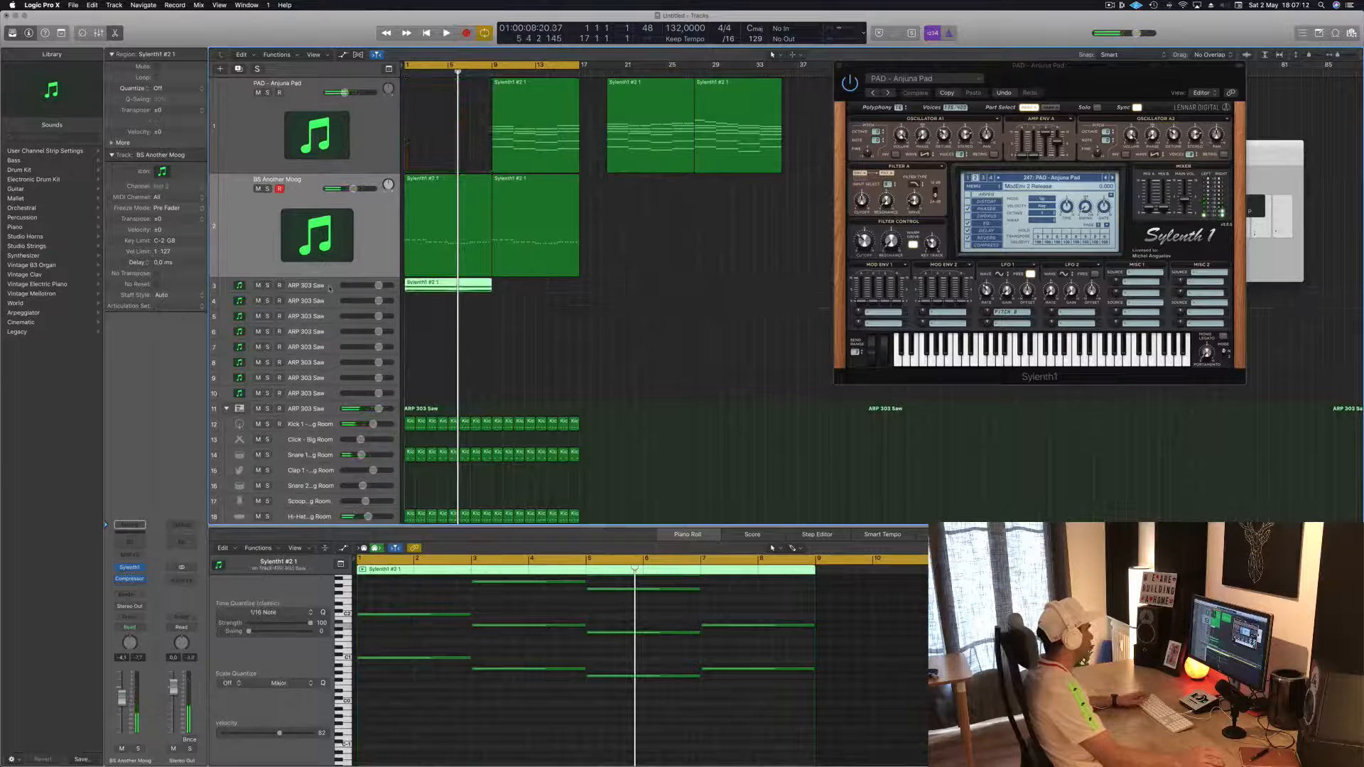
pyautogui.click(329, 288)
# - Fill the gap at the start of the pad track with a copy of its second region and enlarge the third track's height
pyautogui.moveTo(510, 130); pyautogui.dragTo(420, 131)
pyautogui.moveTo(327, 292); pyautogui.dragTo(324, 345)
pyautogui.click(460, 326)
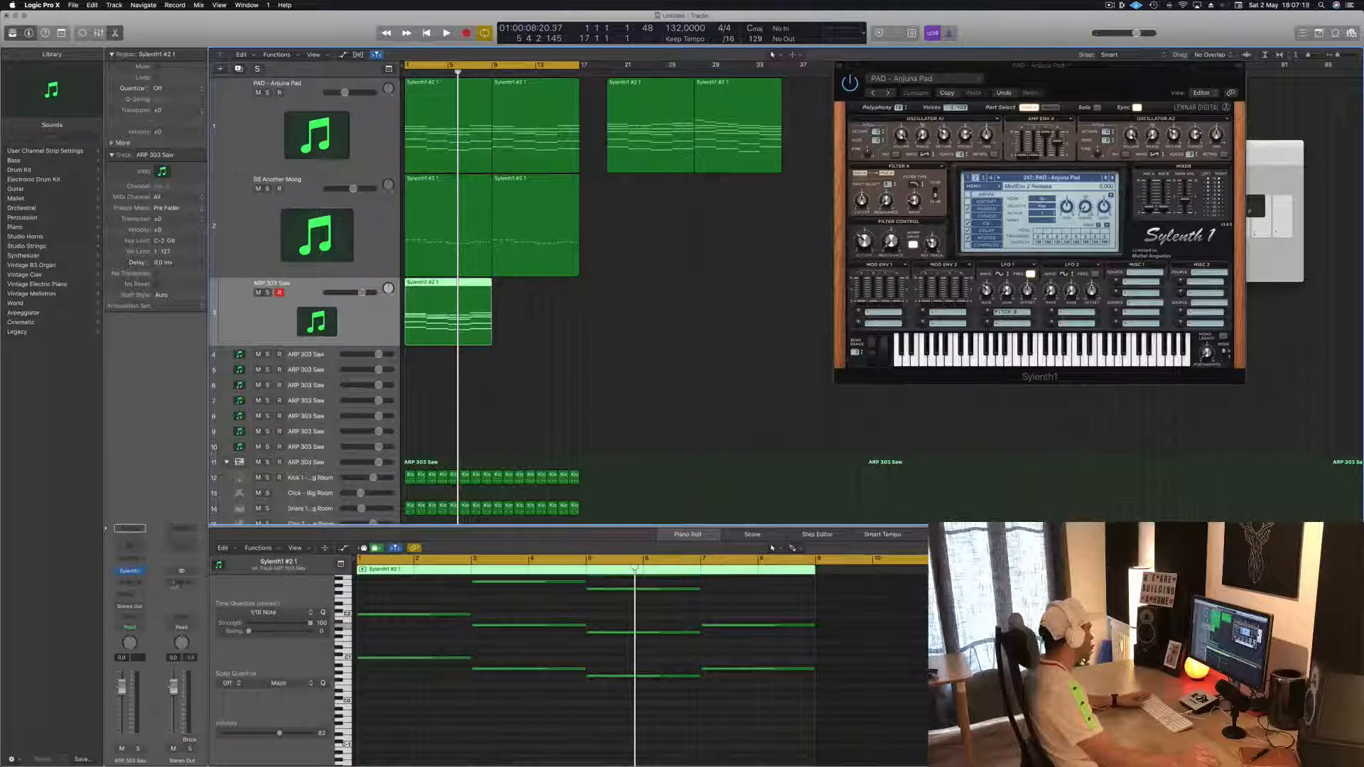
# - Open the third track's Sylenth1 and move its window away from the regions, over the pad's Sylenth1
pyautogui.click(131, 573)
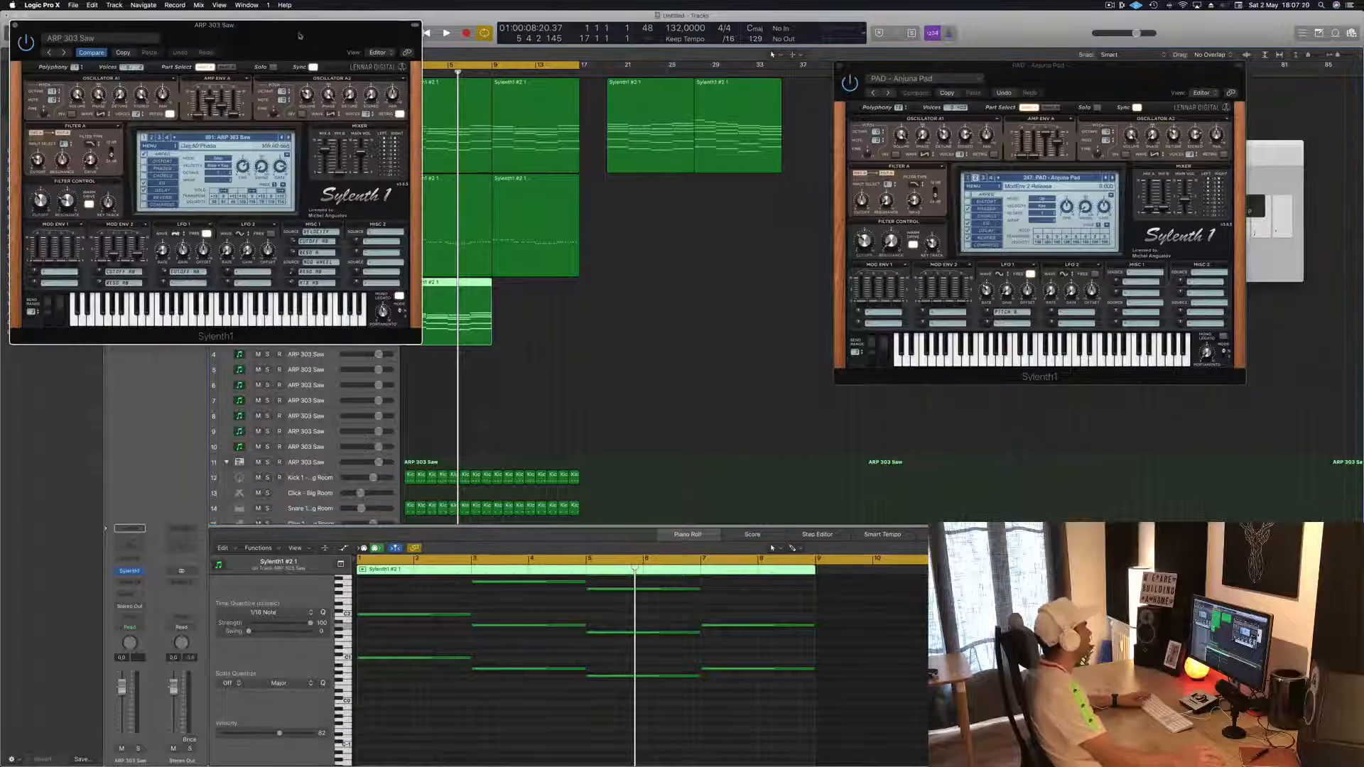
pyautogui.moveTo(300, 36); pyautogui.dragTo(1073, 157)
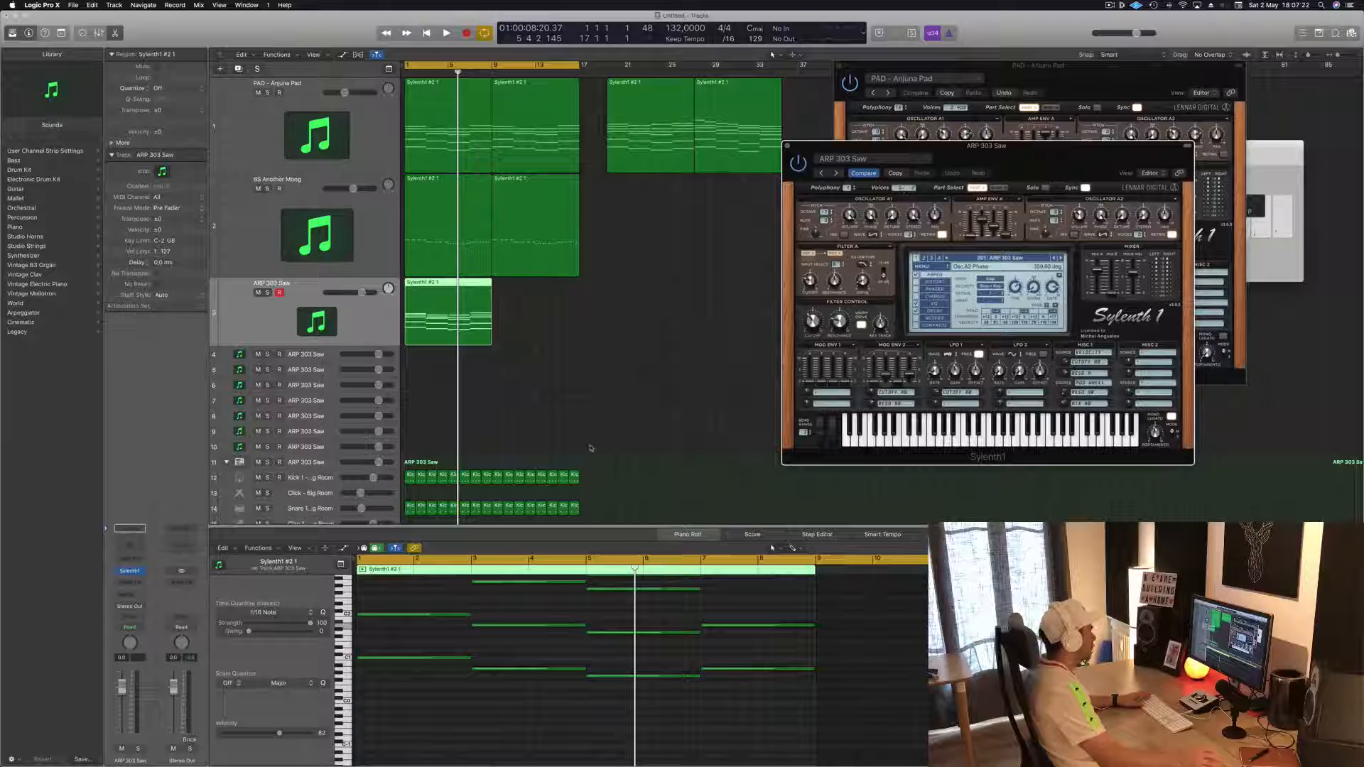
# - Shorten all chord notes in the third track's region to stabs about one beat long and copy them one bar later
pyautogui.scroll(3, 510, 622)
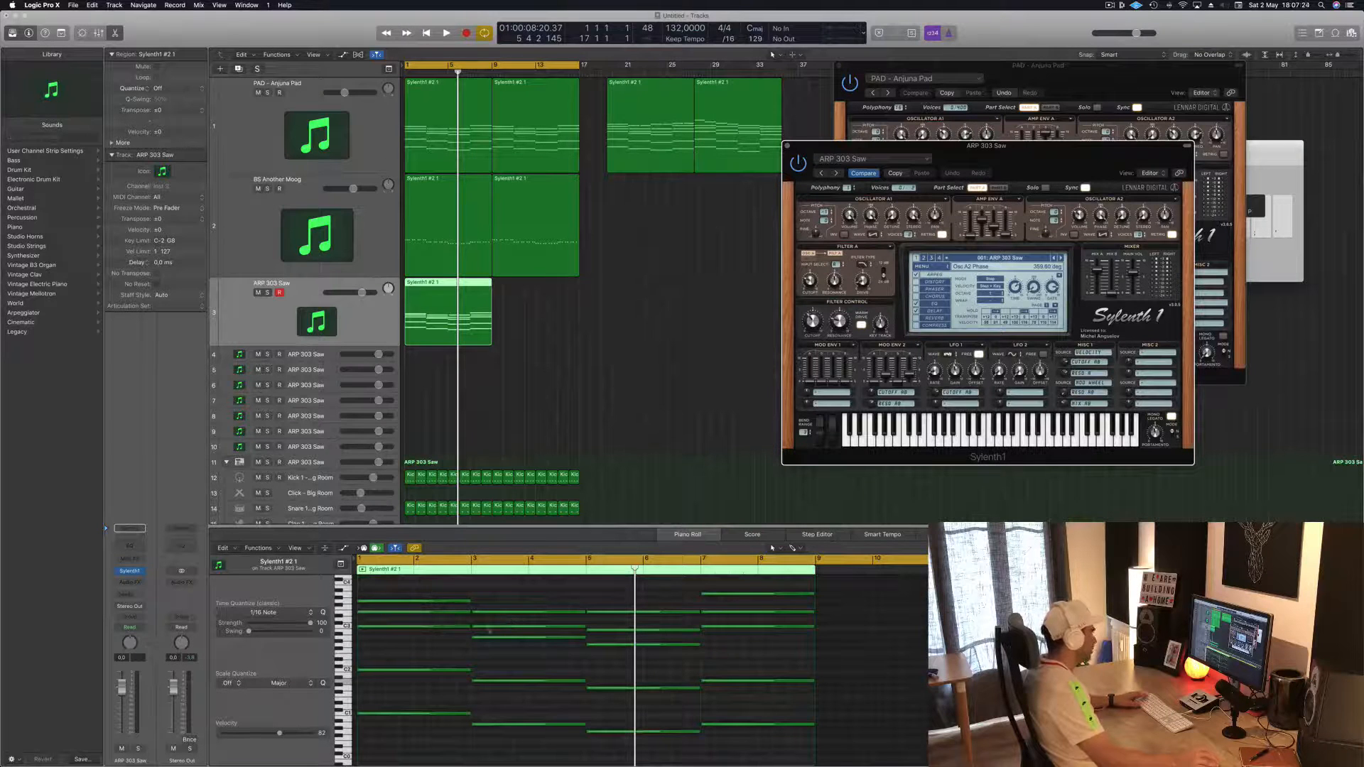
pyautogui.moveTo(431, 589); pyautogui.dragTo(779, 743)
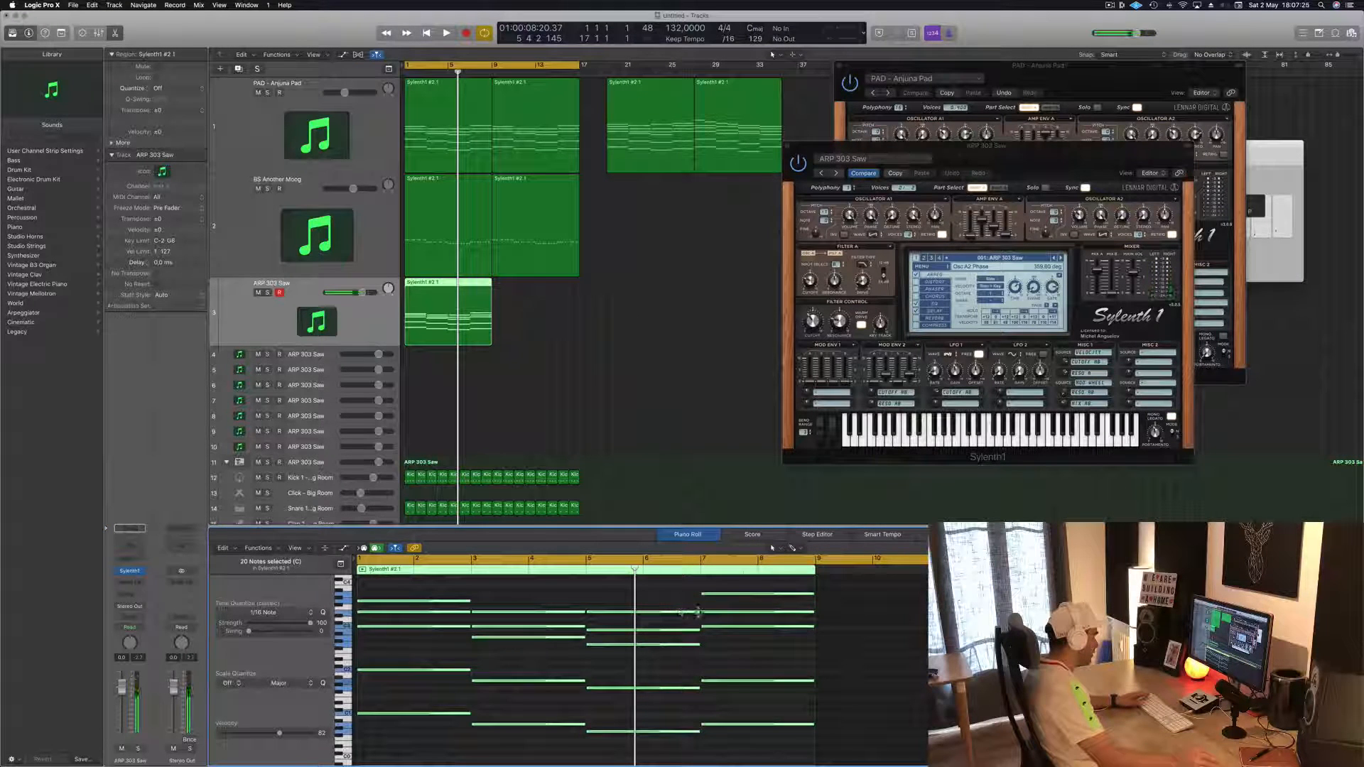
pyautogui.moveTo(698, 611); pyautogui.dragTo(600, 612)
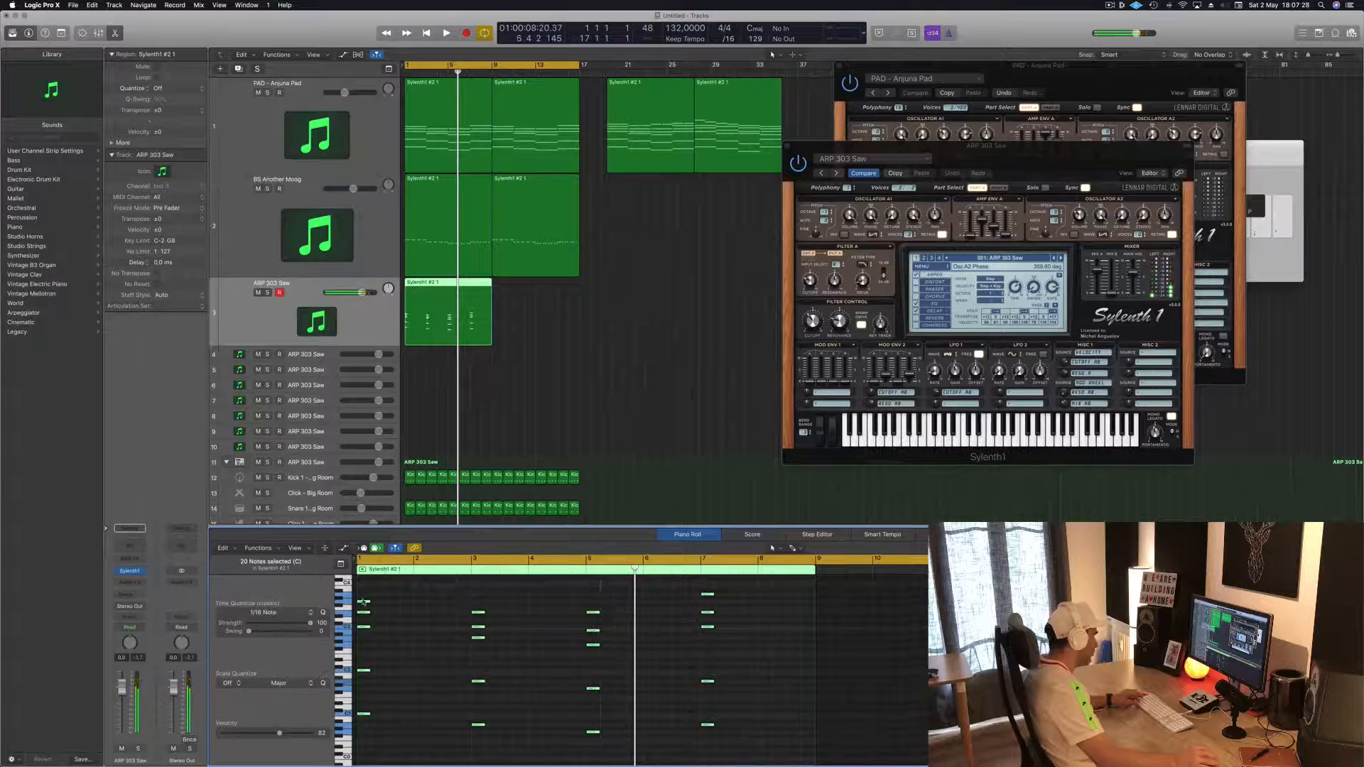
pyautogui.moveTo(364, 604); pyautogui.dragTo(431, 610)
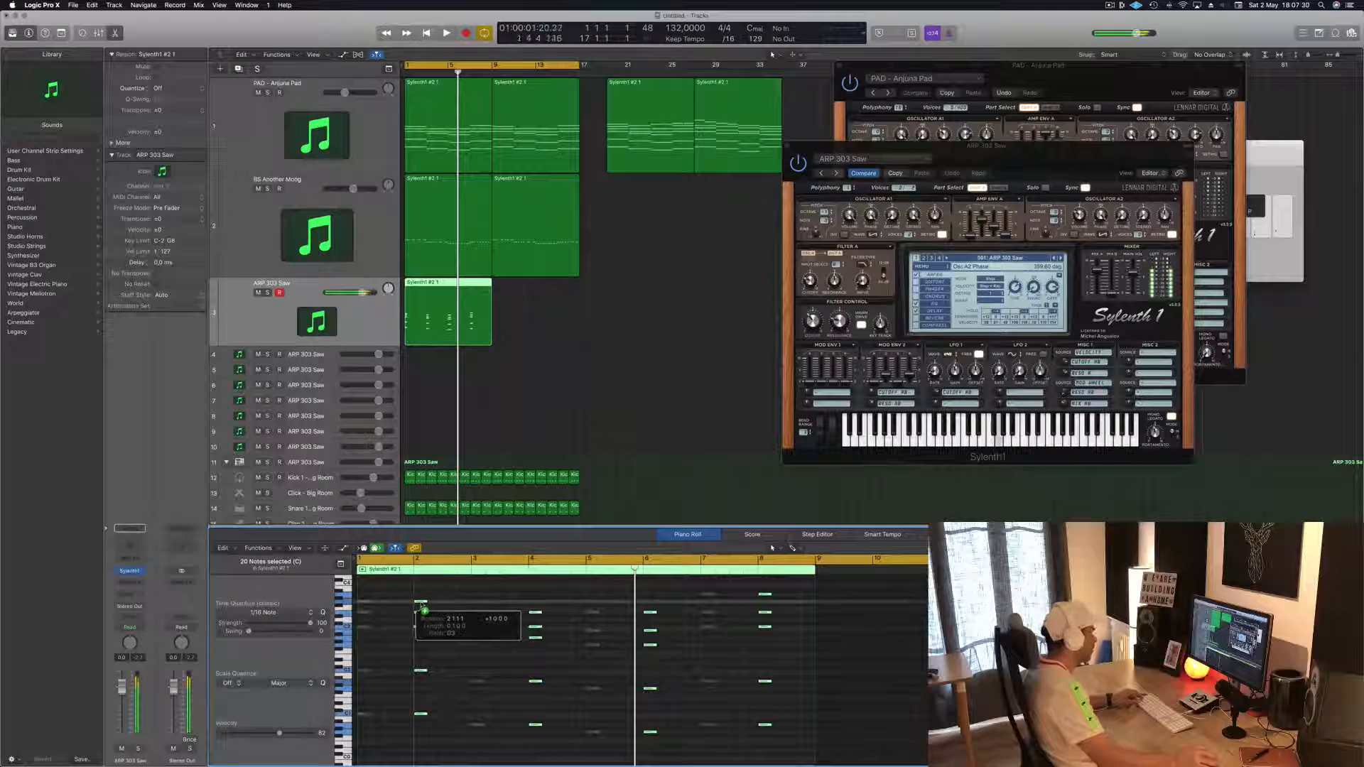
pyautogui.moveTo(421, 610); pyautogui.dragTo(421, 609)
# - Load the factory sound bank listed between CHORD and DIRTY in the third track's Sylenth1
pyautogui.click(921, 267)
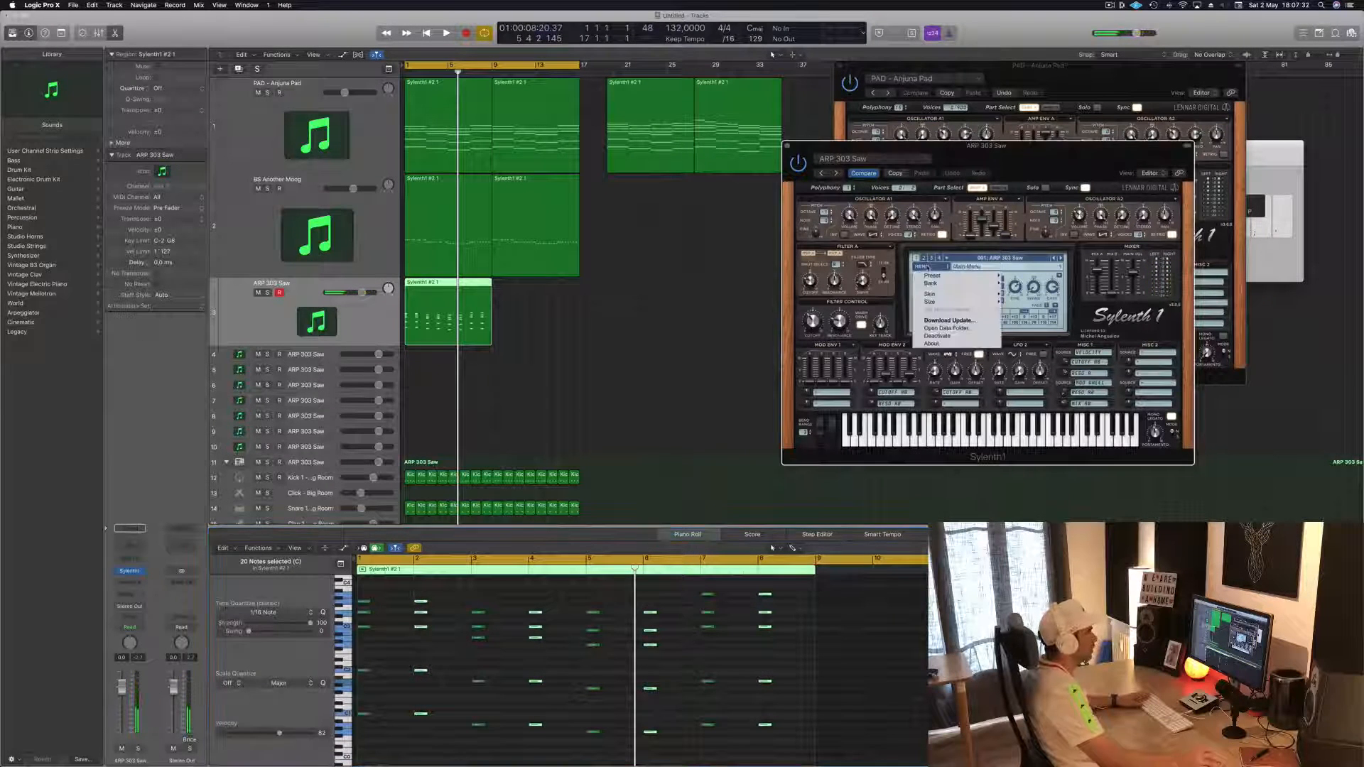
pyautogui.moveTo(952, 283)
pyautogui.moveTo(1013, 284)
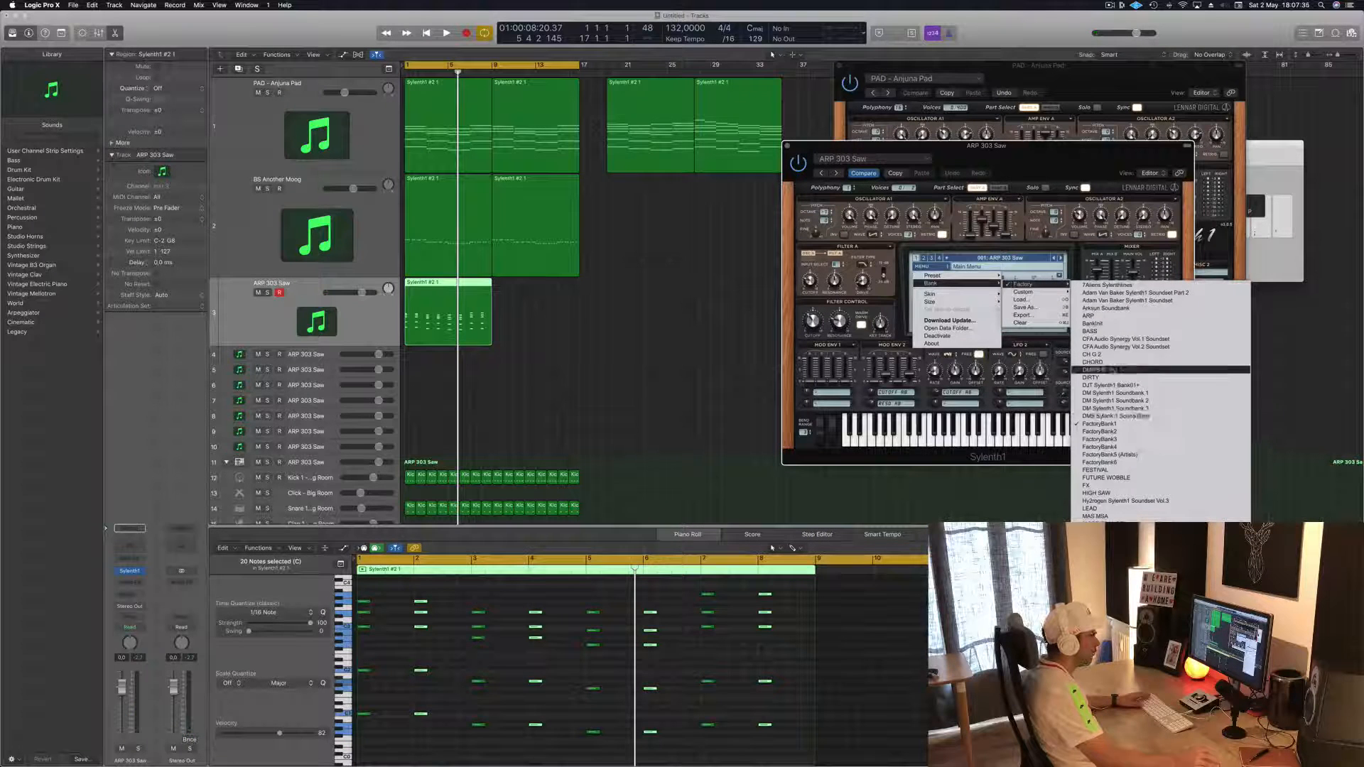
pyautogui.click(1113, 370)
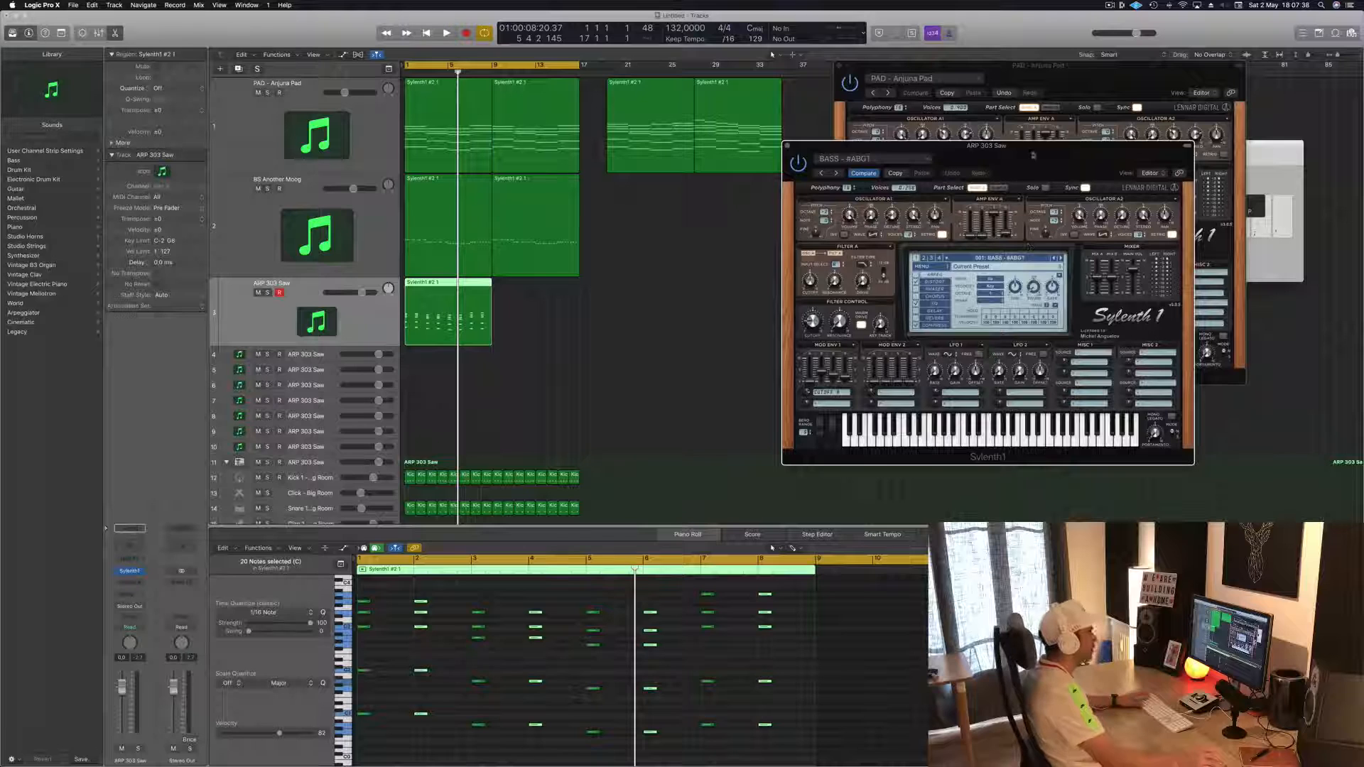
# - Move the Sylenth1 window off the regions, copy the third track's region to bar 9, and play both regions from the start
pyautogui.moveTo(1032, 155); pyautogui.dragTo(930, 186)
pyautogui.moveTo(486, 286); pyautogui.dragTo(573, 288)
pyautogui.click(255, 305)
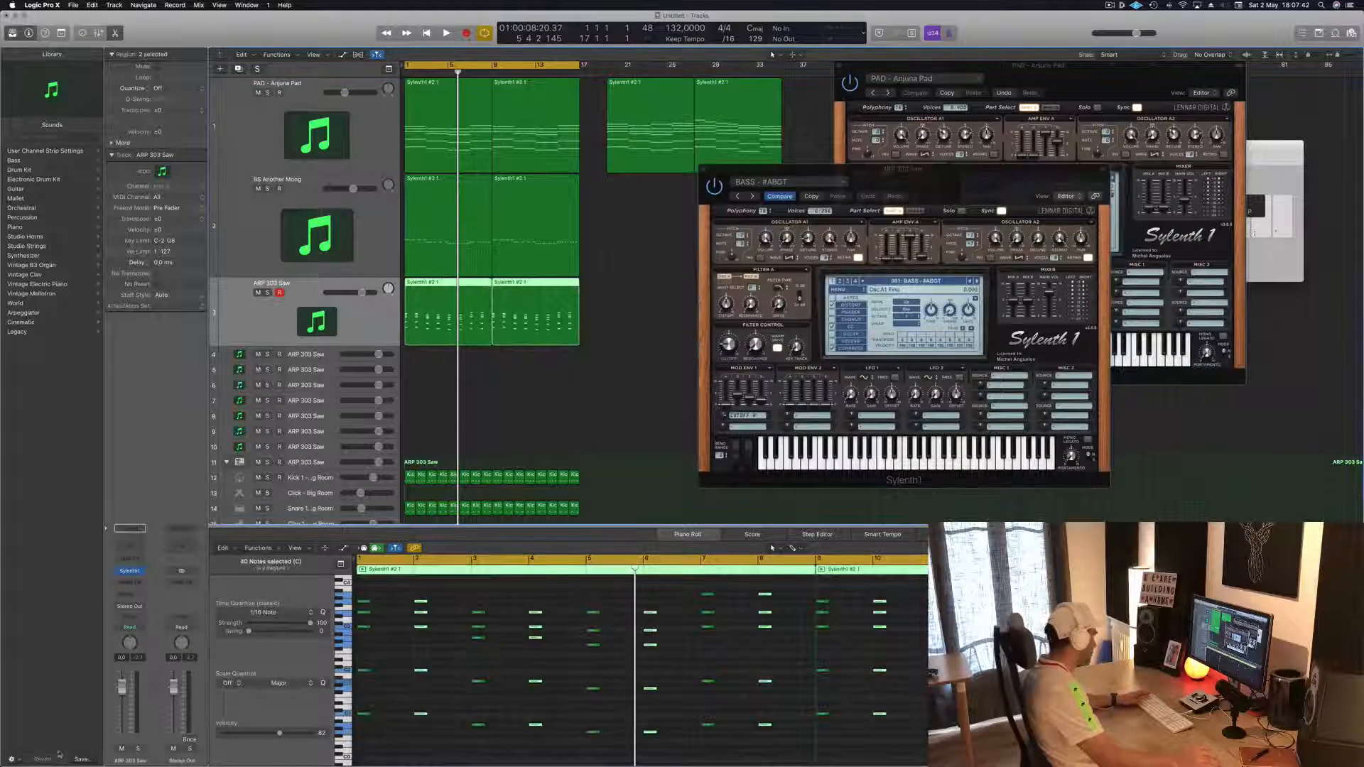
pyautogui.press('Return')
pyautogui.press('space')
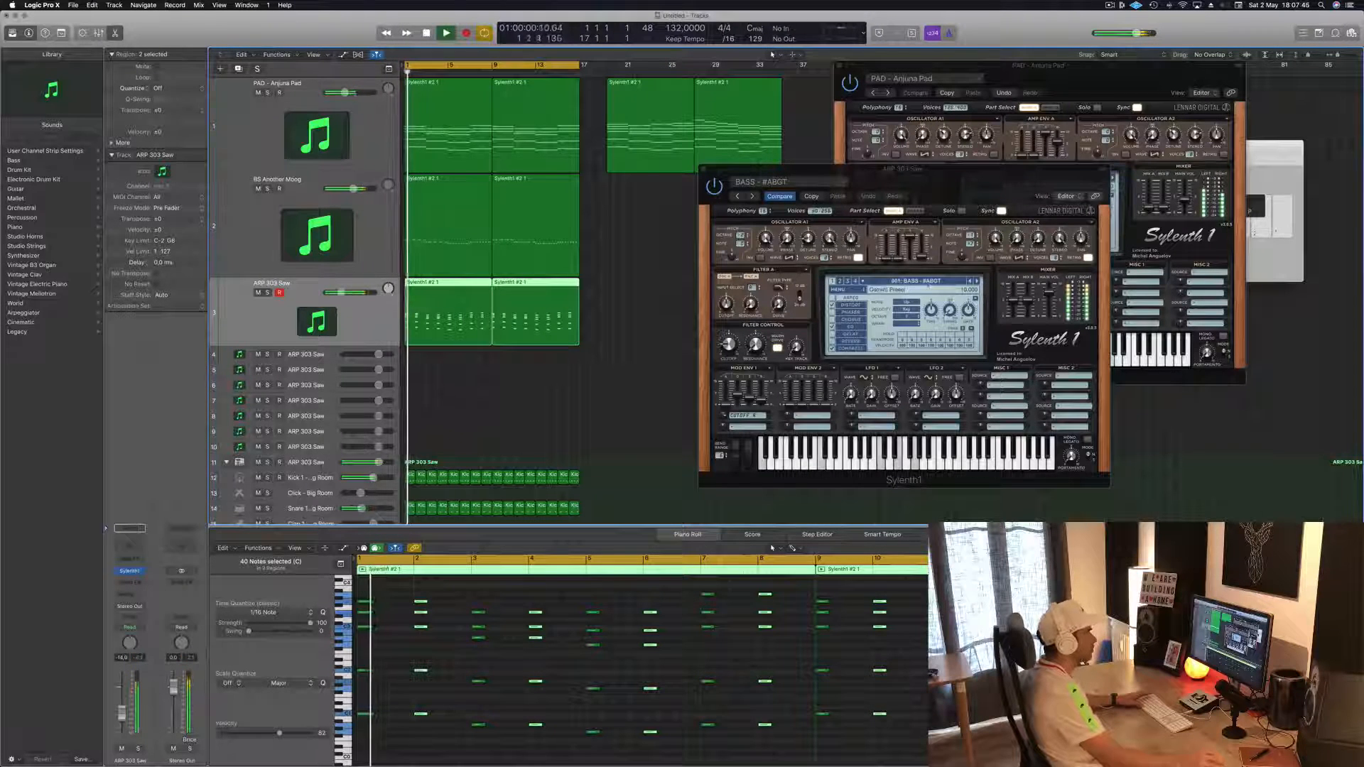
# - Load the LEAD - Aquamarine preset in the third track's Sylenth1 and raise the track's volume slightly
pyautogui.click(946, 283)
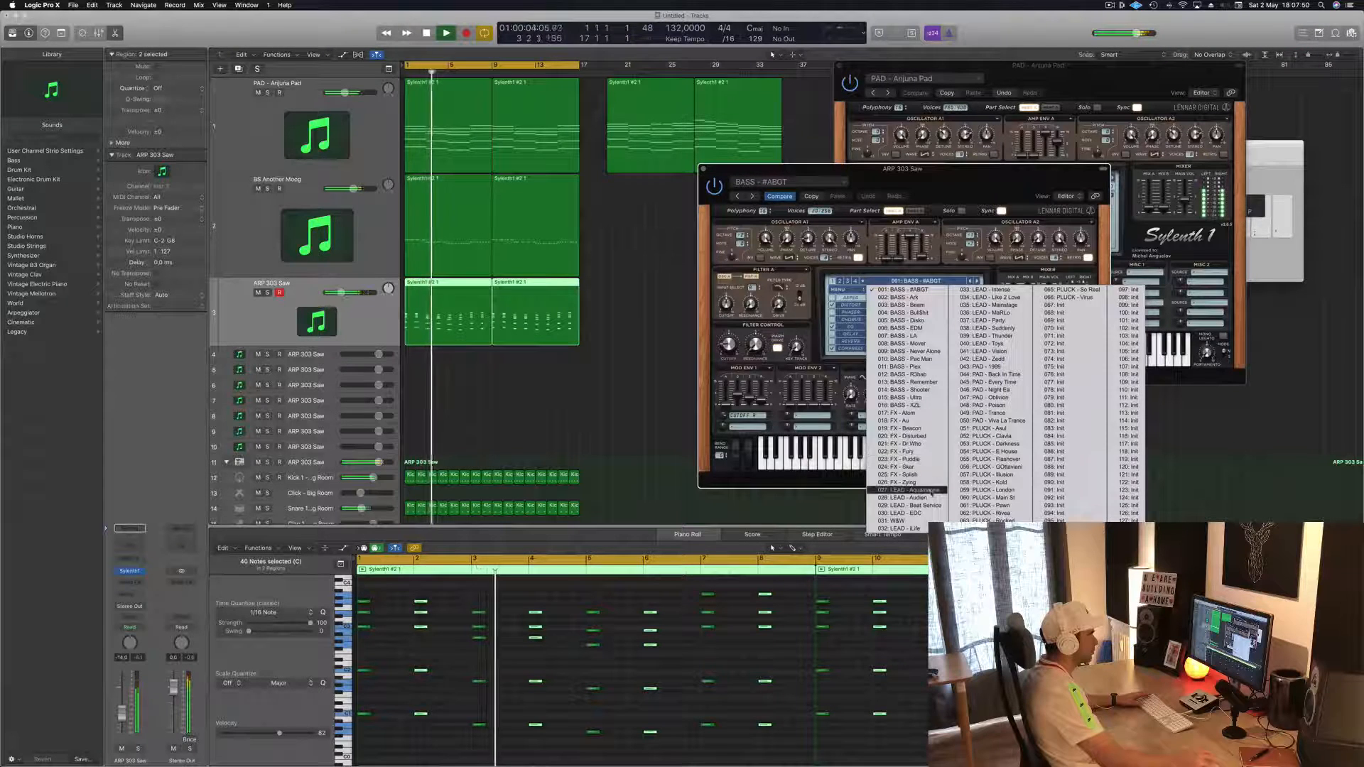
pyautogui.click(903, 490)
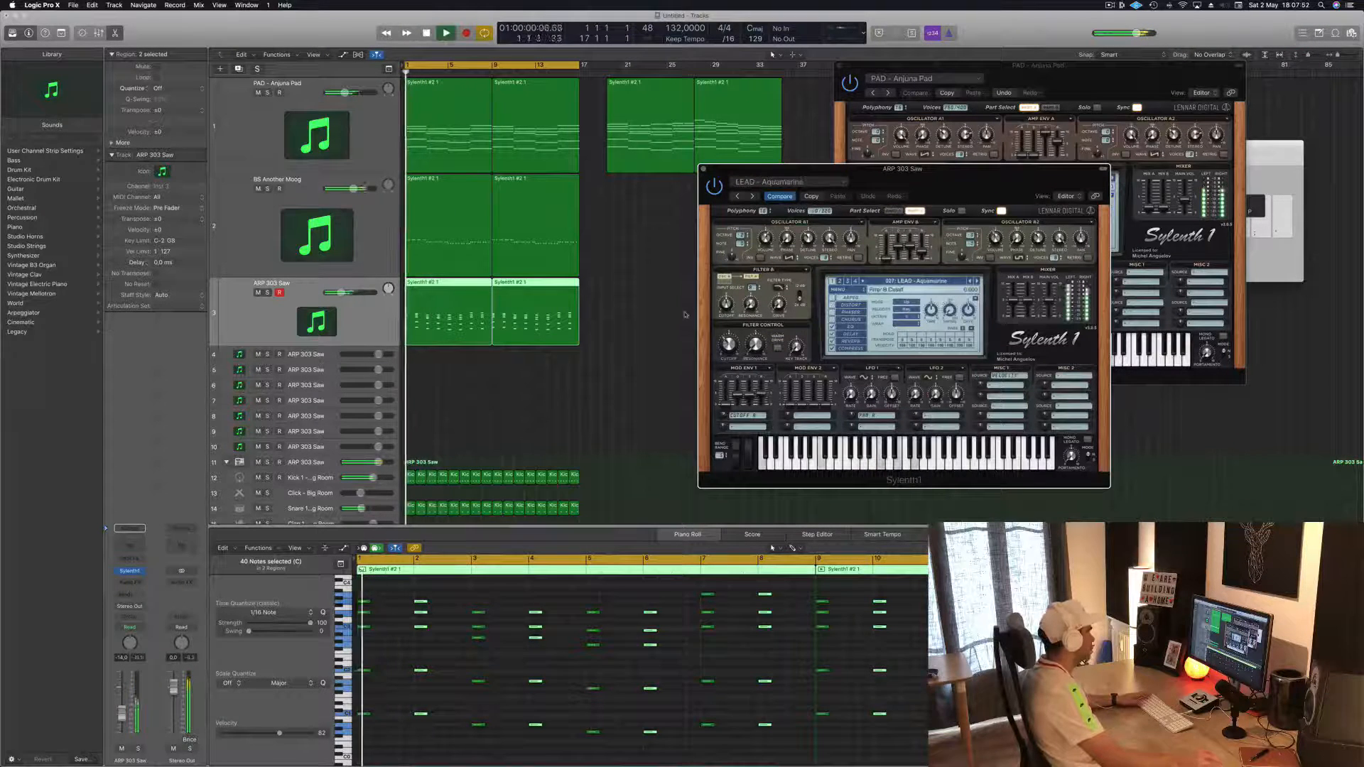
pyautogui.click(123, 712)
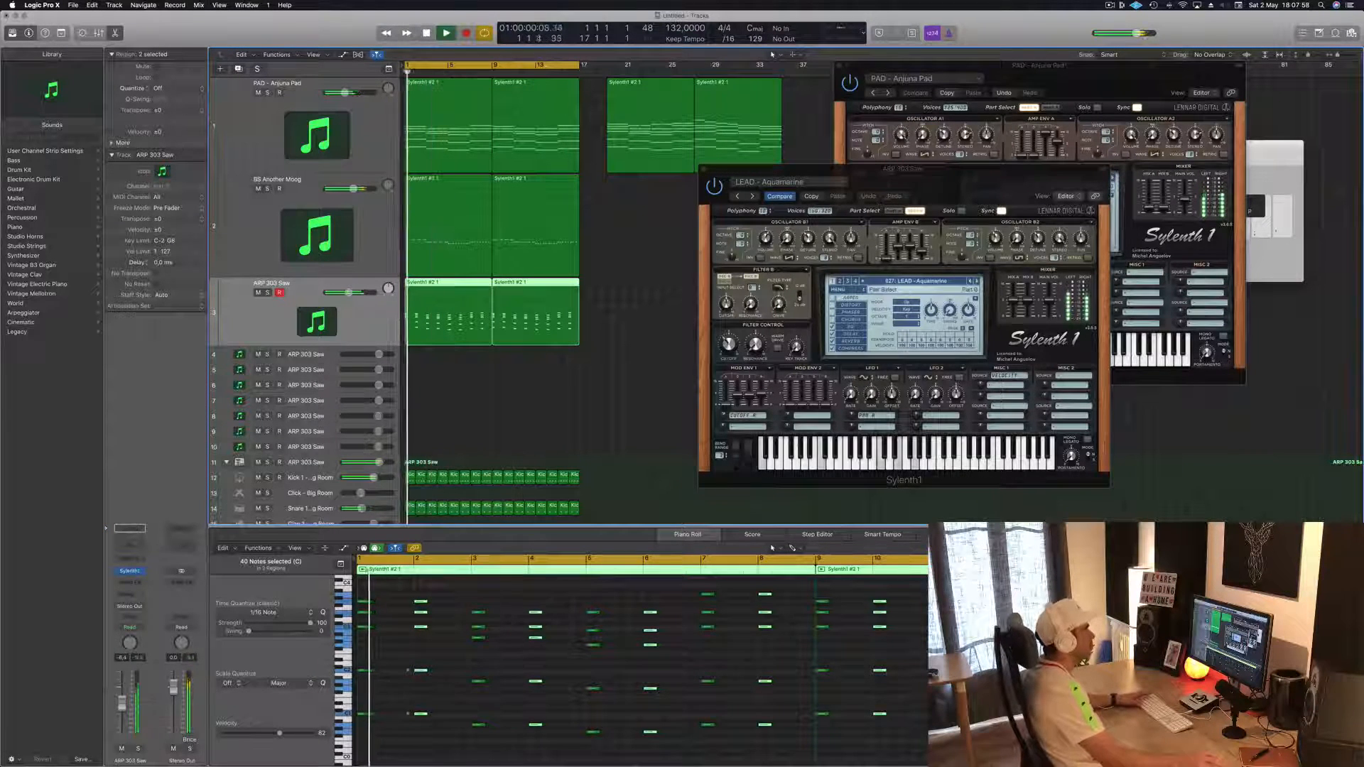
# - Audition the presets from LEAD - Beat Service to LEAD - iLife on the third track, lowering its volume to suit
pyautogui.click(977, 281)
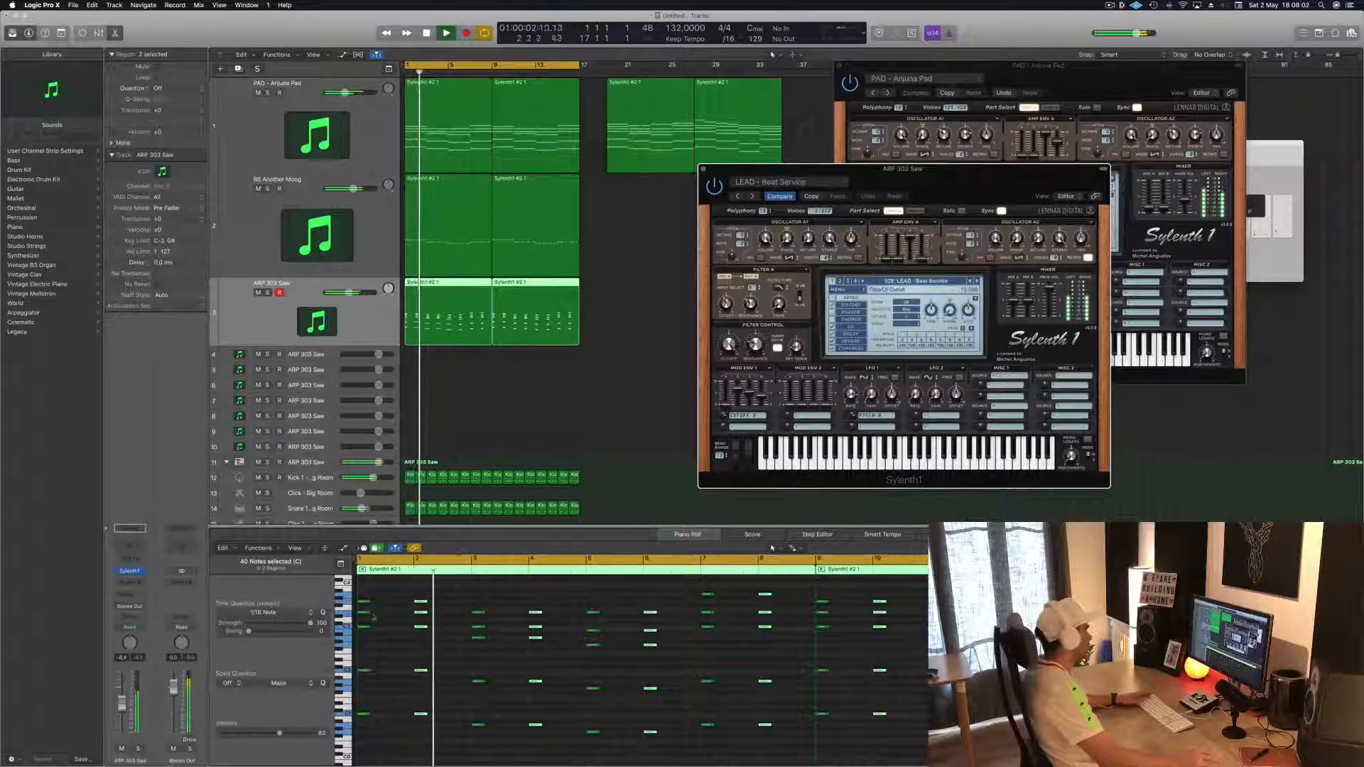
pyautogui.moveTo(123, 705); pyautogui.dragTo(123, 710)
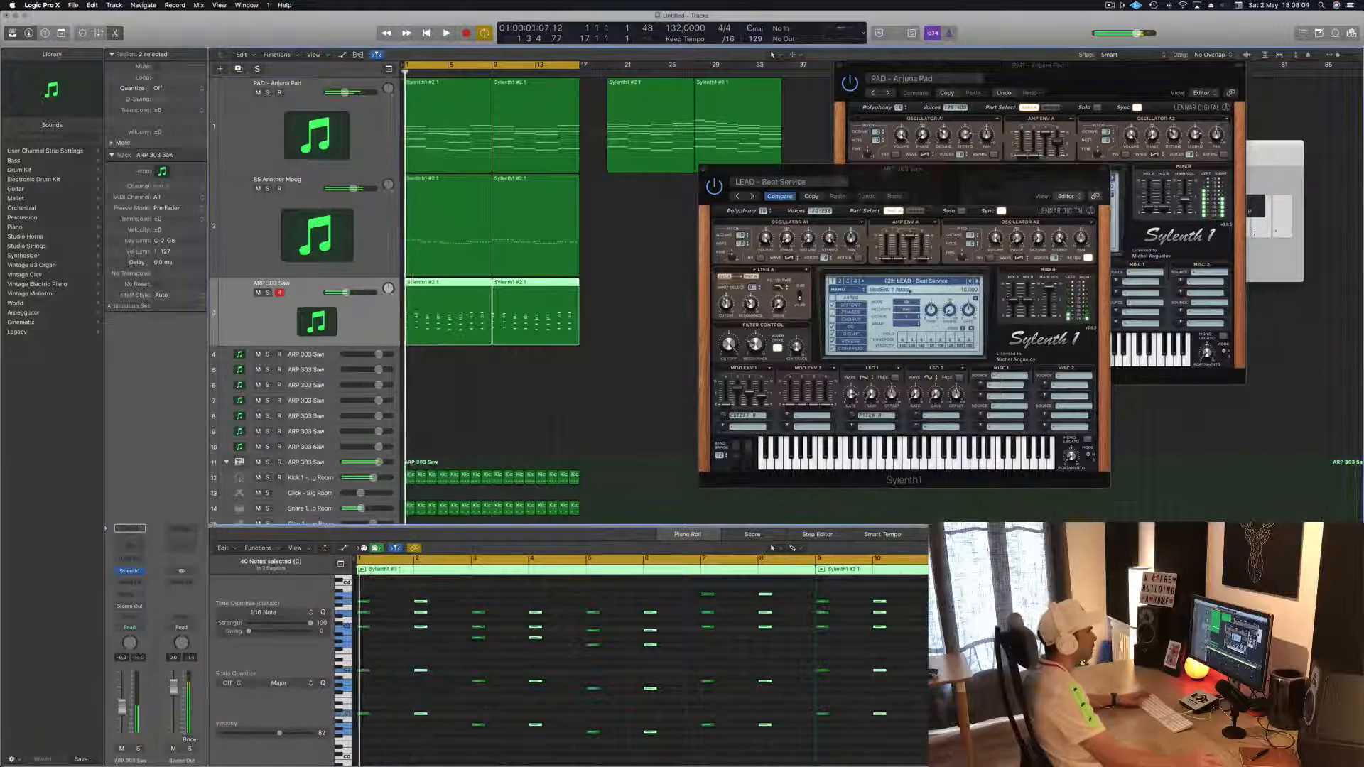
pyautogui.click(978, 282)
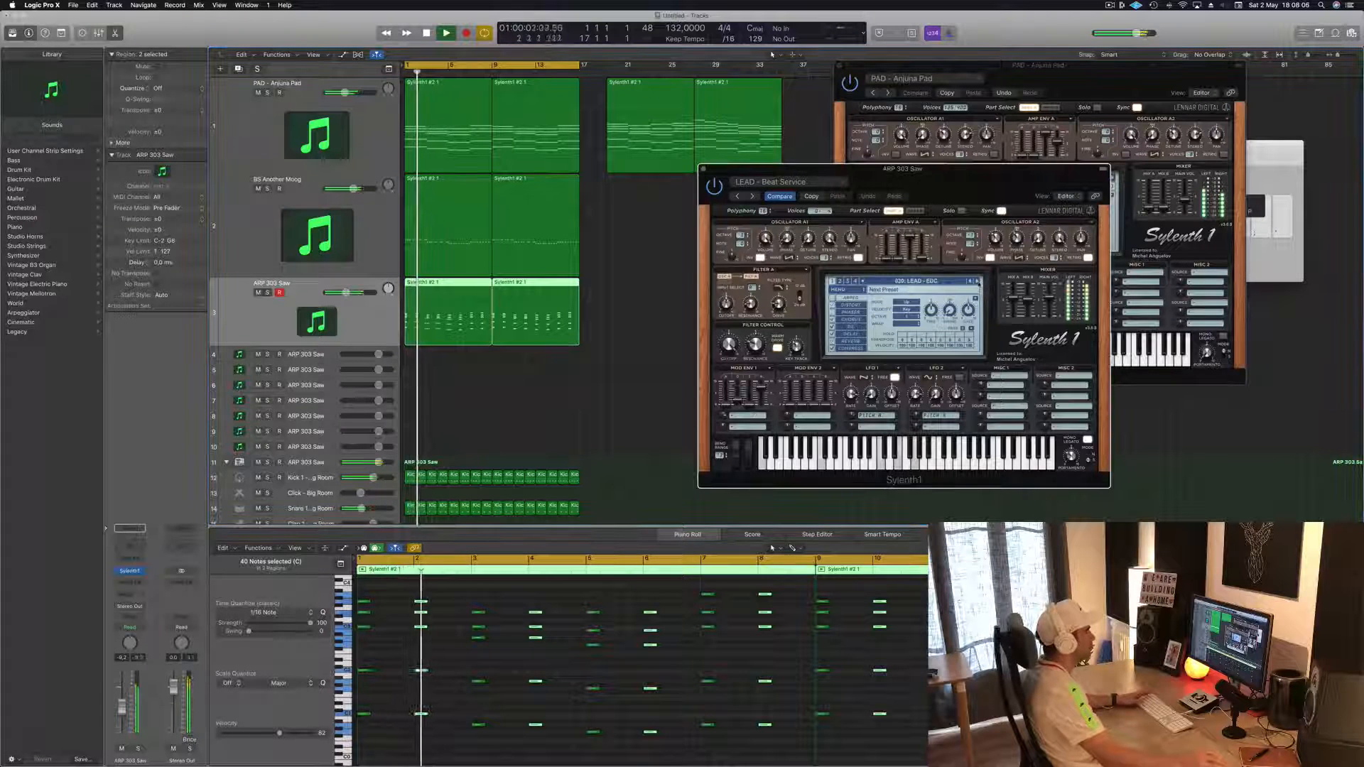
pyautogui.click(978, 282)
pyautogui.click(978, 282)
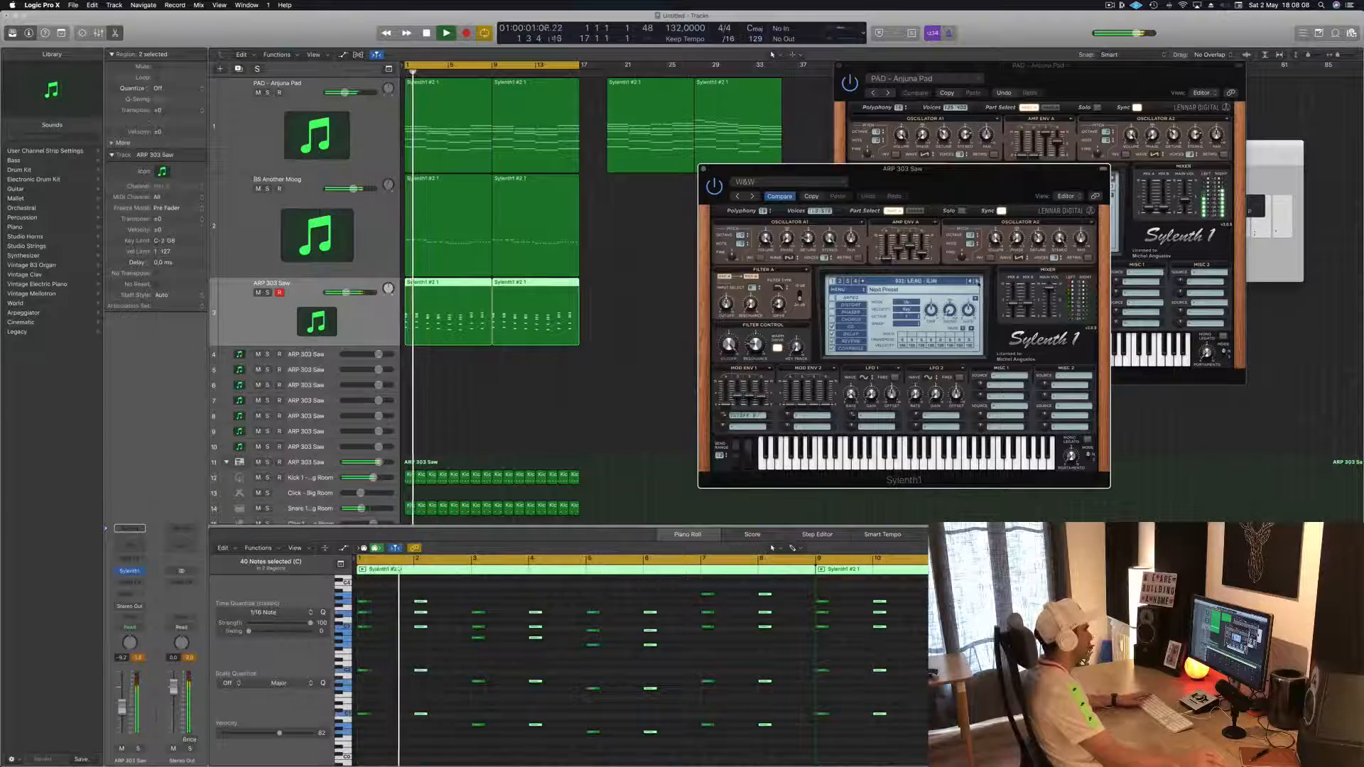
pyautogui.click(121, 709)
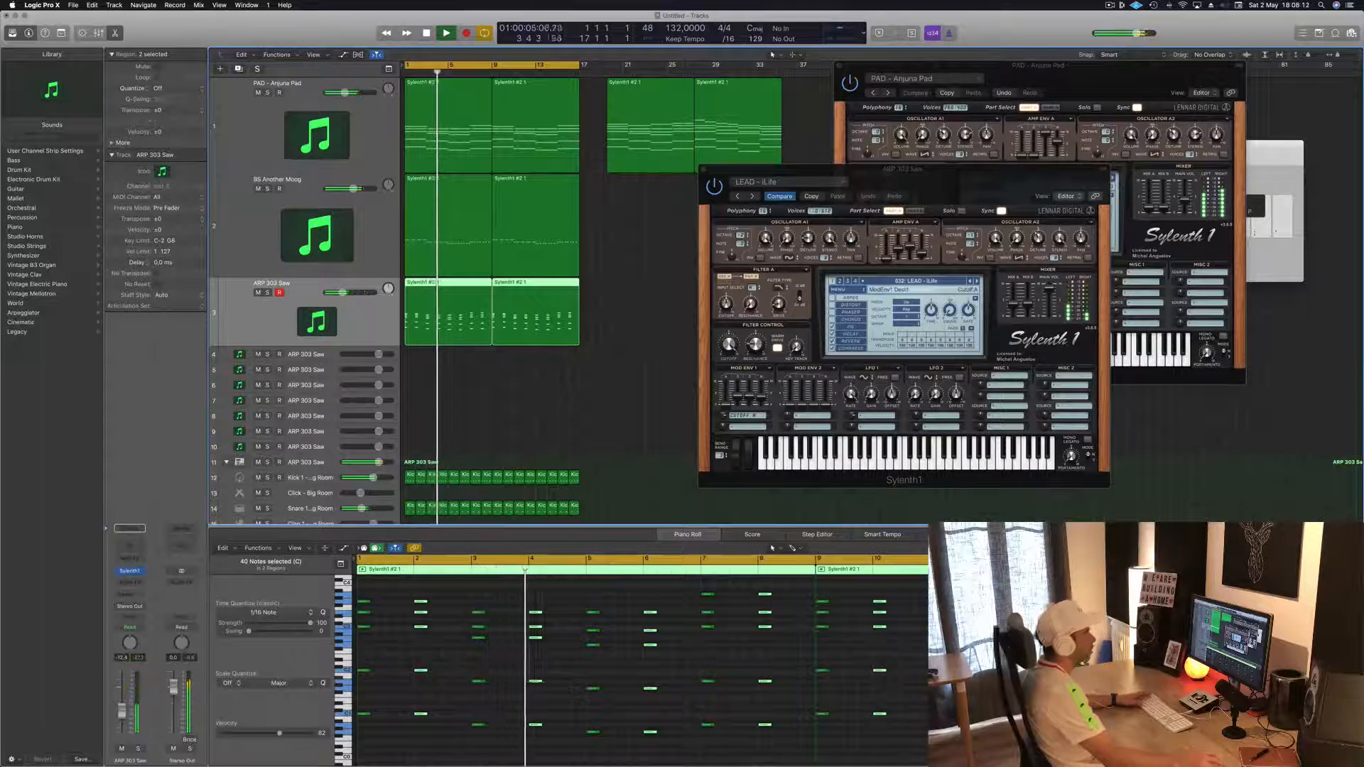
# - Audition the presets from LEAD - Intense through to PAD - 1999 in the third track's Sylenth1
pyautogui.click(977, 281)
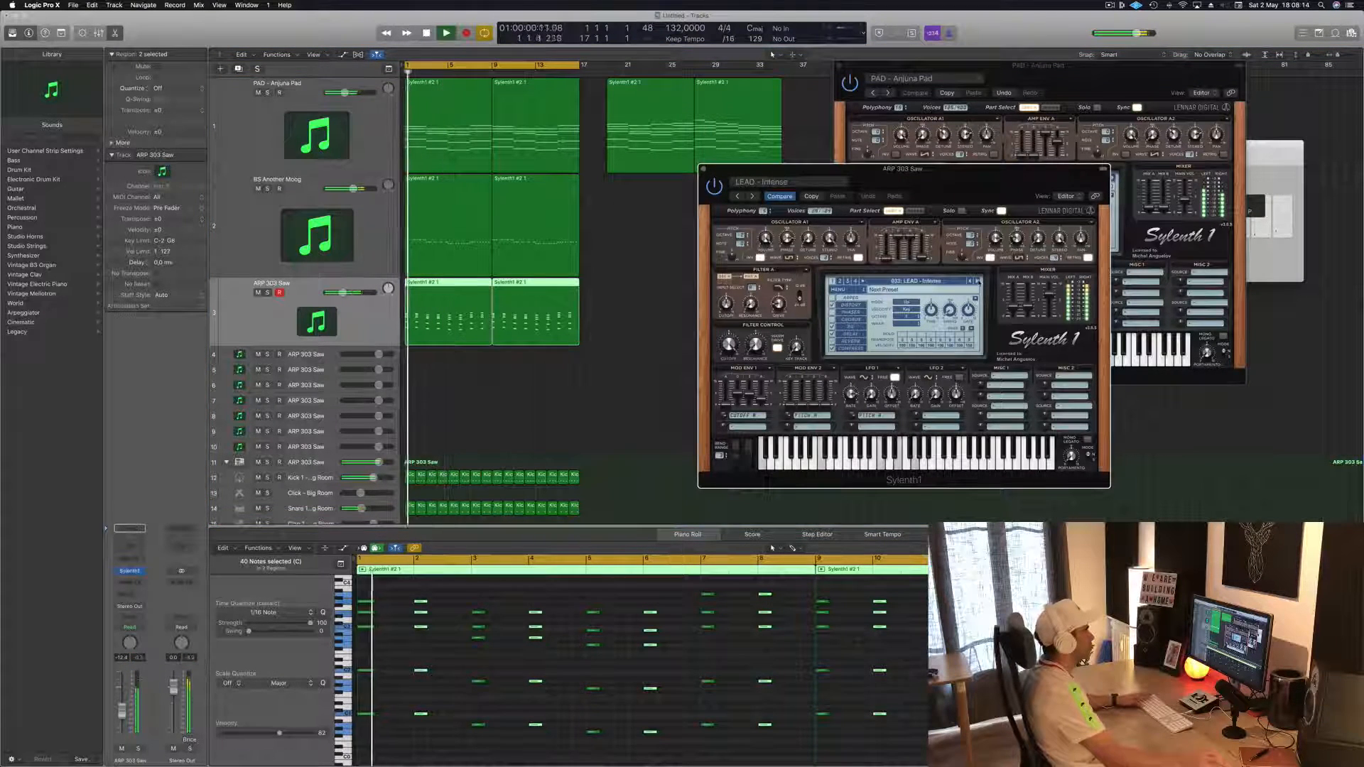
pyautogui.click(977, 280)
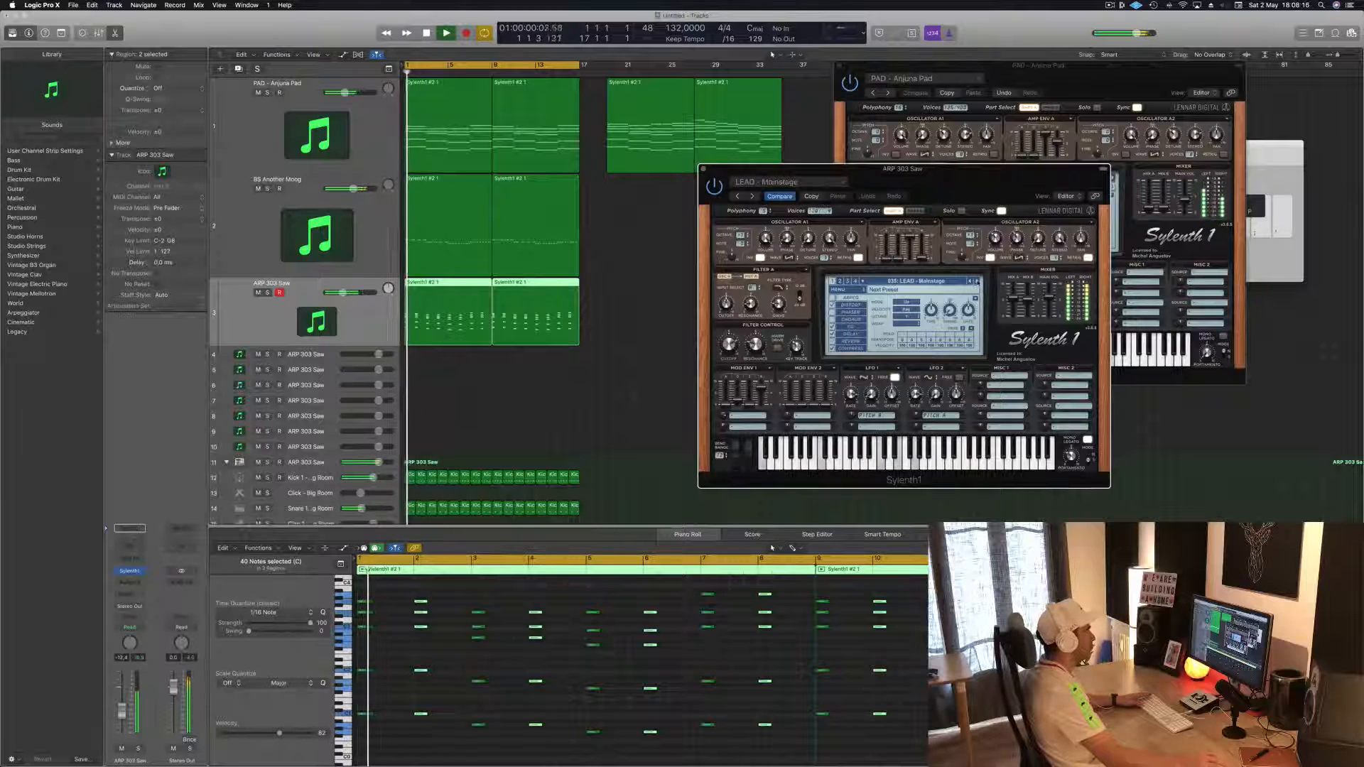
pyautogui.click(977, 281)
pyautogui.press('space')
pyautogui.click(977, 281)
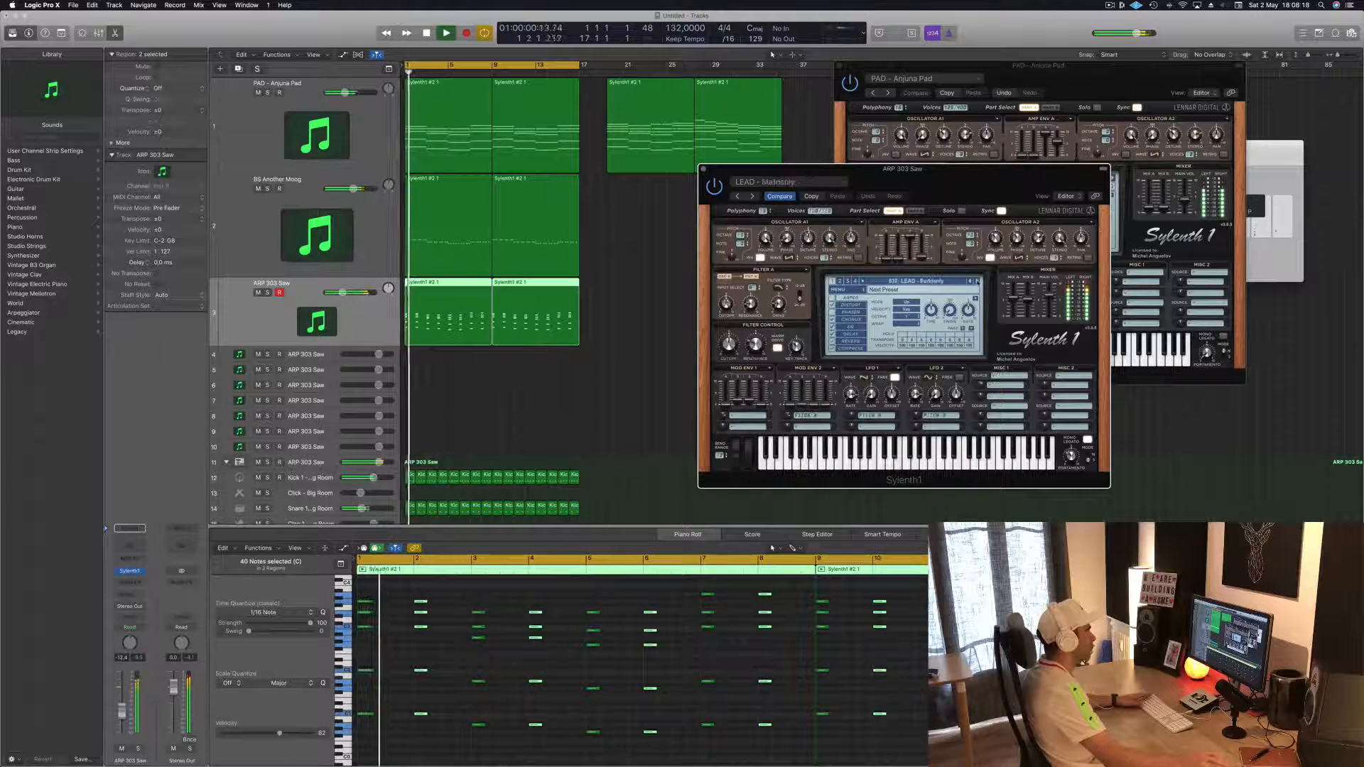
pyautogui.click(977, 281)
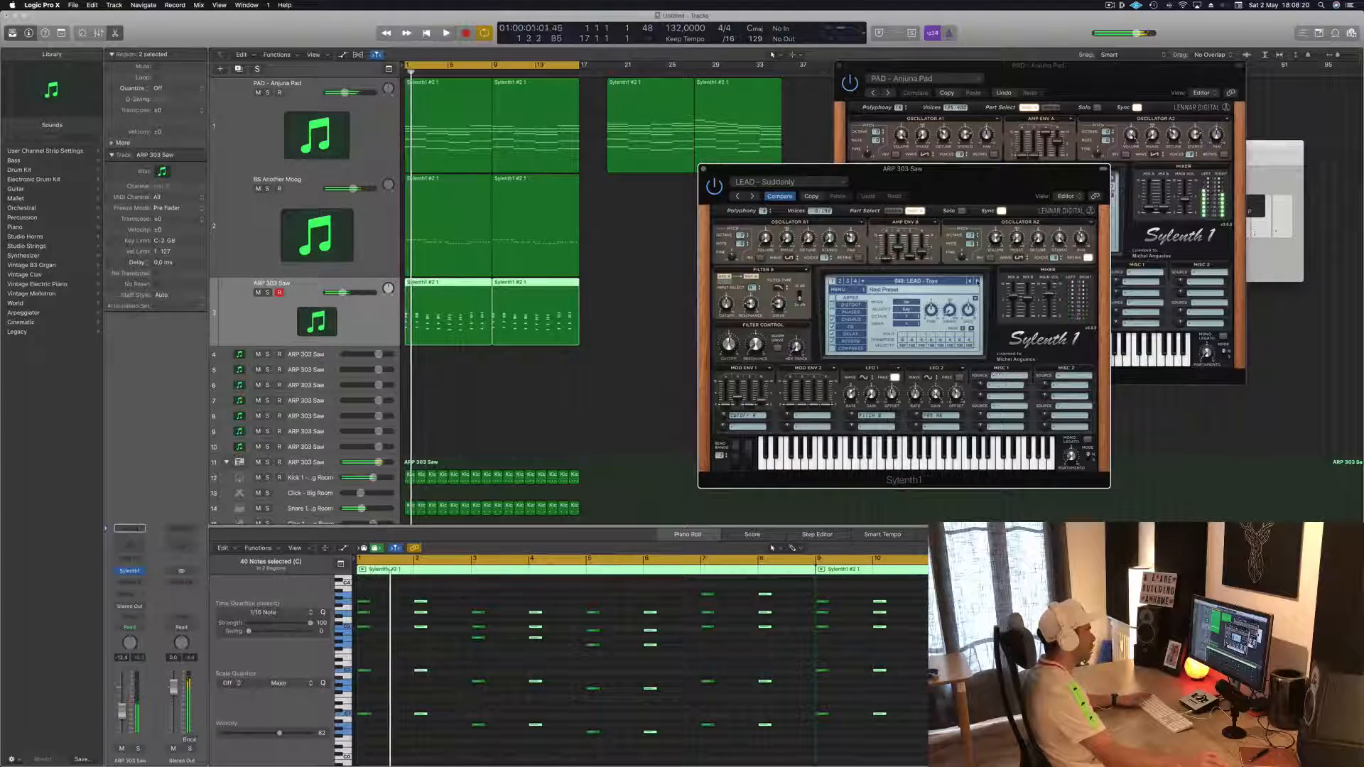
pyautogui.click(977, 281)
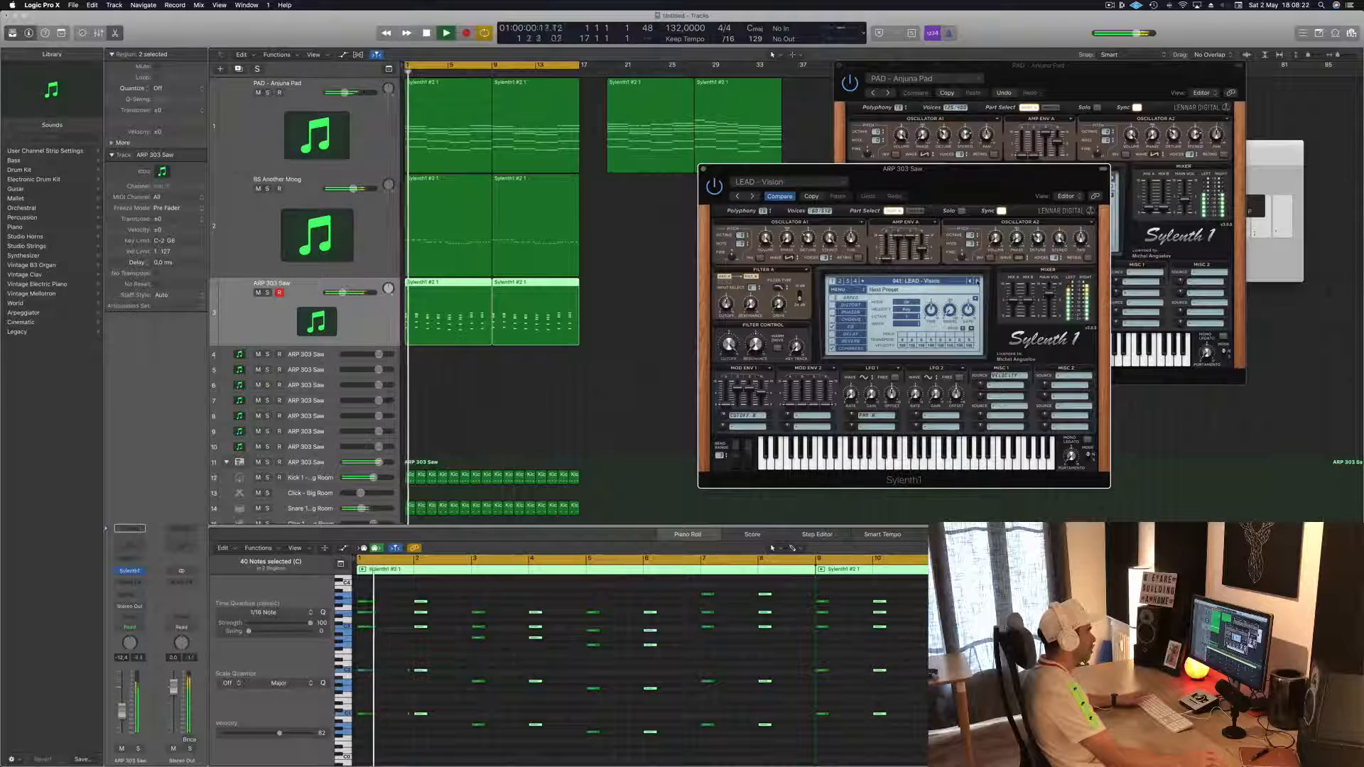
pyautogui.click(977, 281)
pyautogui.click(977, 281)
pyautogui.press('space')
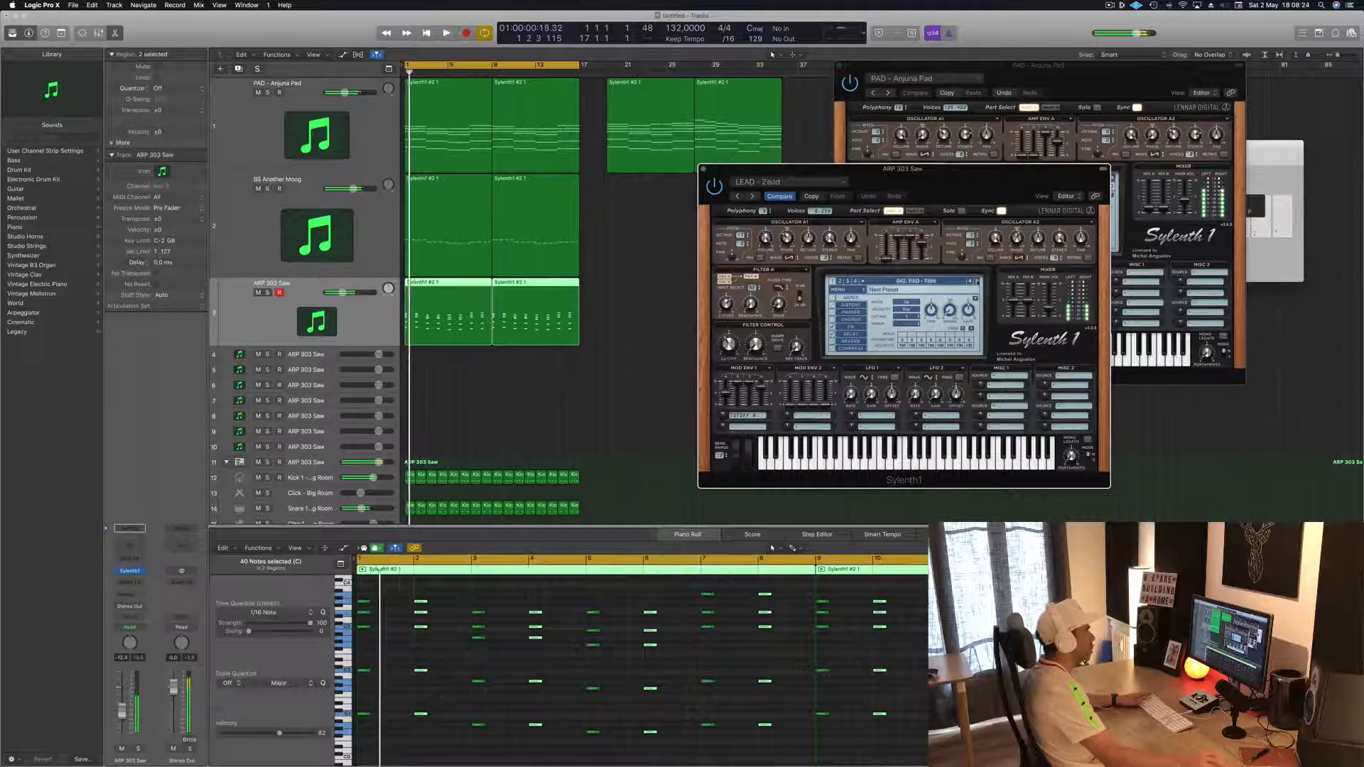
# - Reload the LEAD - Aquamarine preset on the third track, raise its volume and play the loop
pyautogui.click(932, 282)
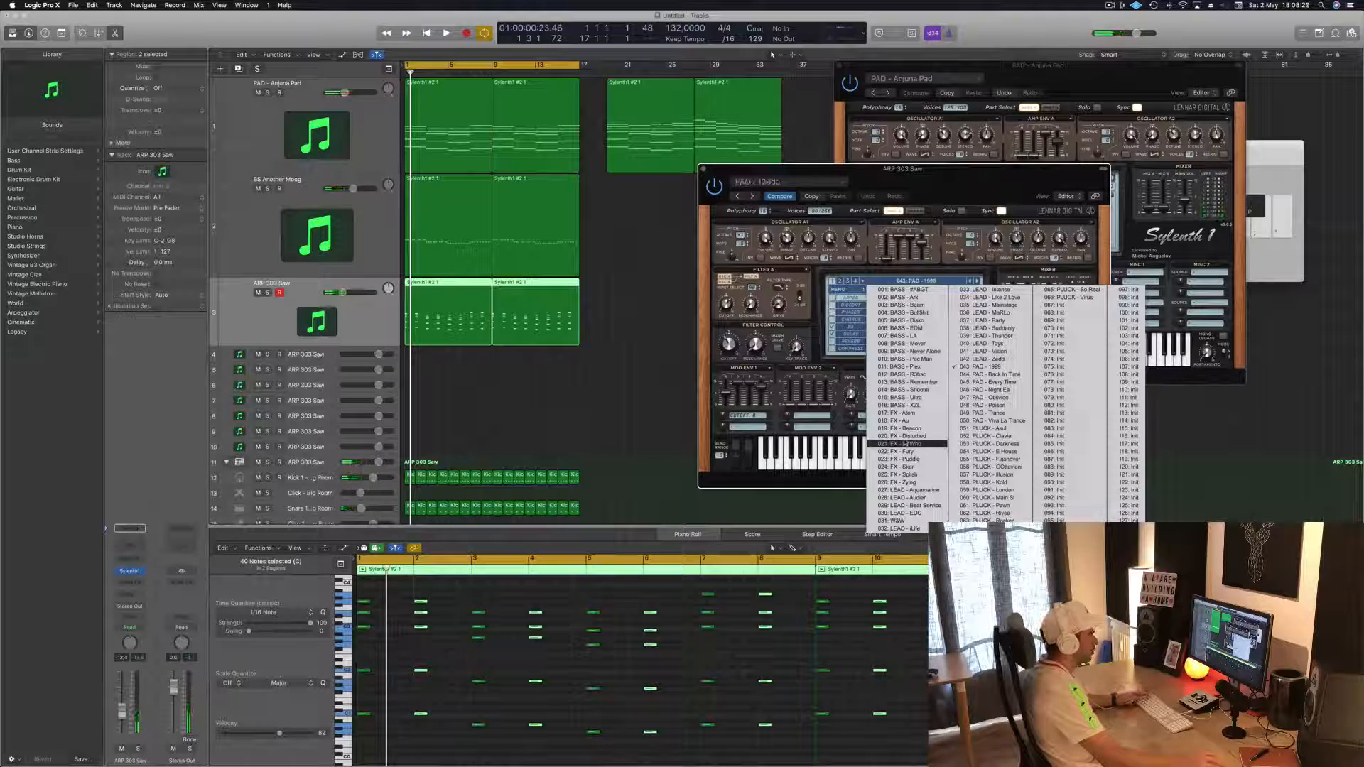
pyautogui.click(917, 491)
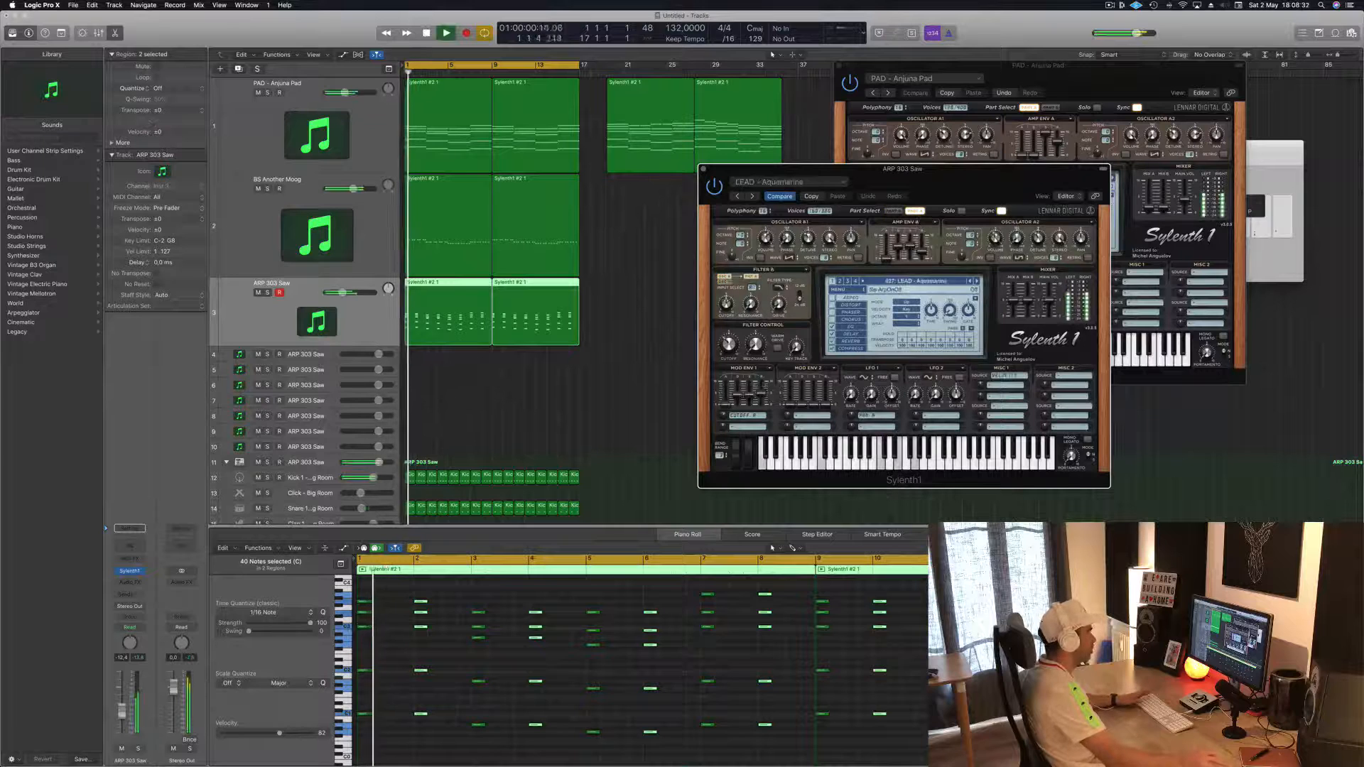
pyautogui.press('space')
pyautogui.moveTo(123, 714); pyautogui.dragTo(123, 705)
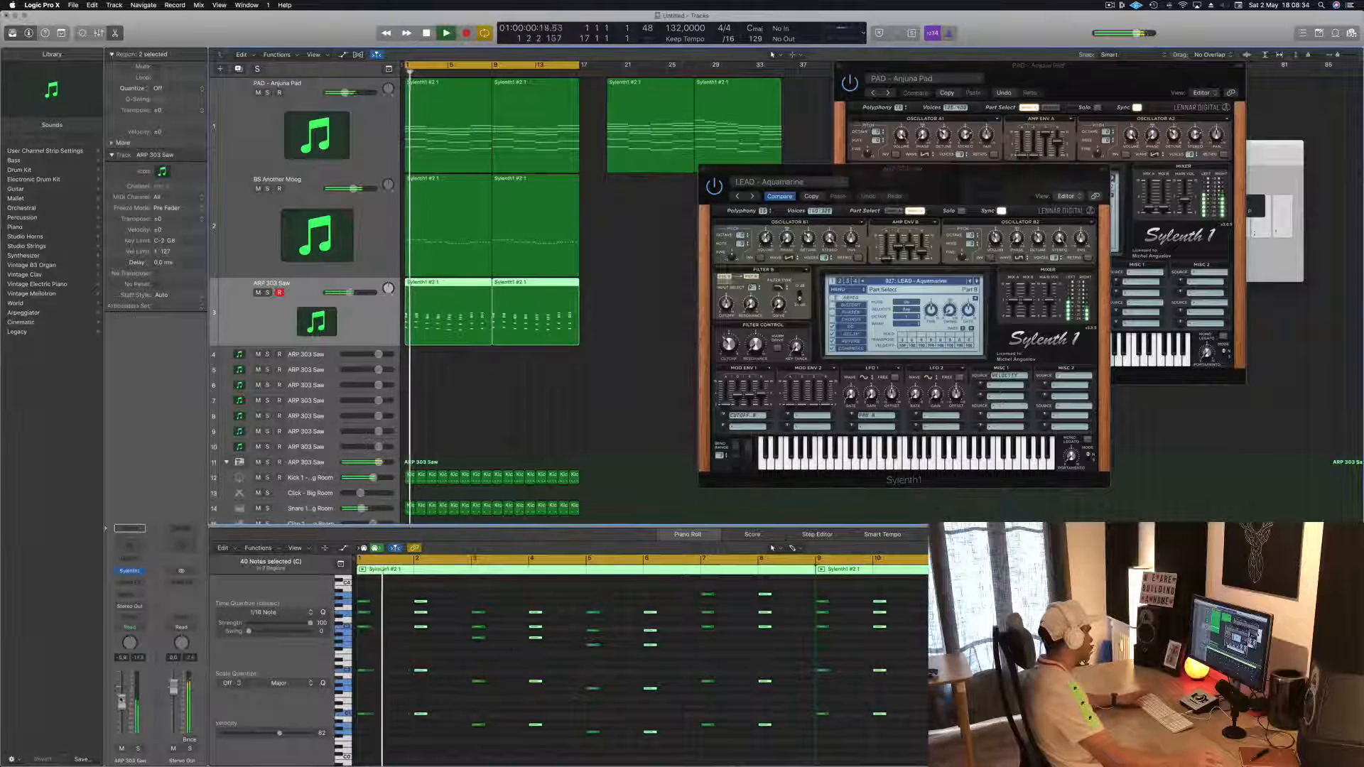
pyautogui.press('space')
pyautogui.press('space')
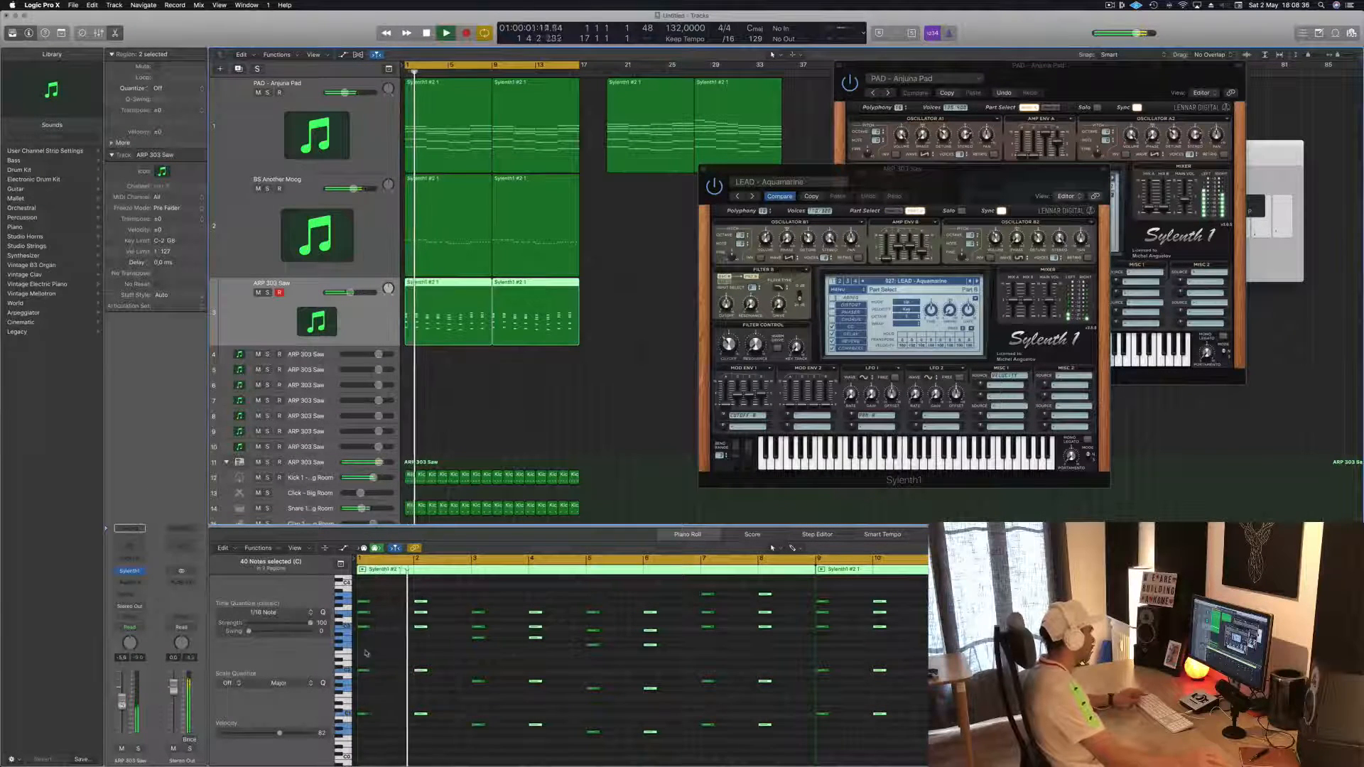
# - Select all chord stabs in the third track's two regions and copy them slightly more than one beat later
pyautogui.press('super+a')
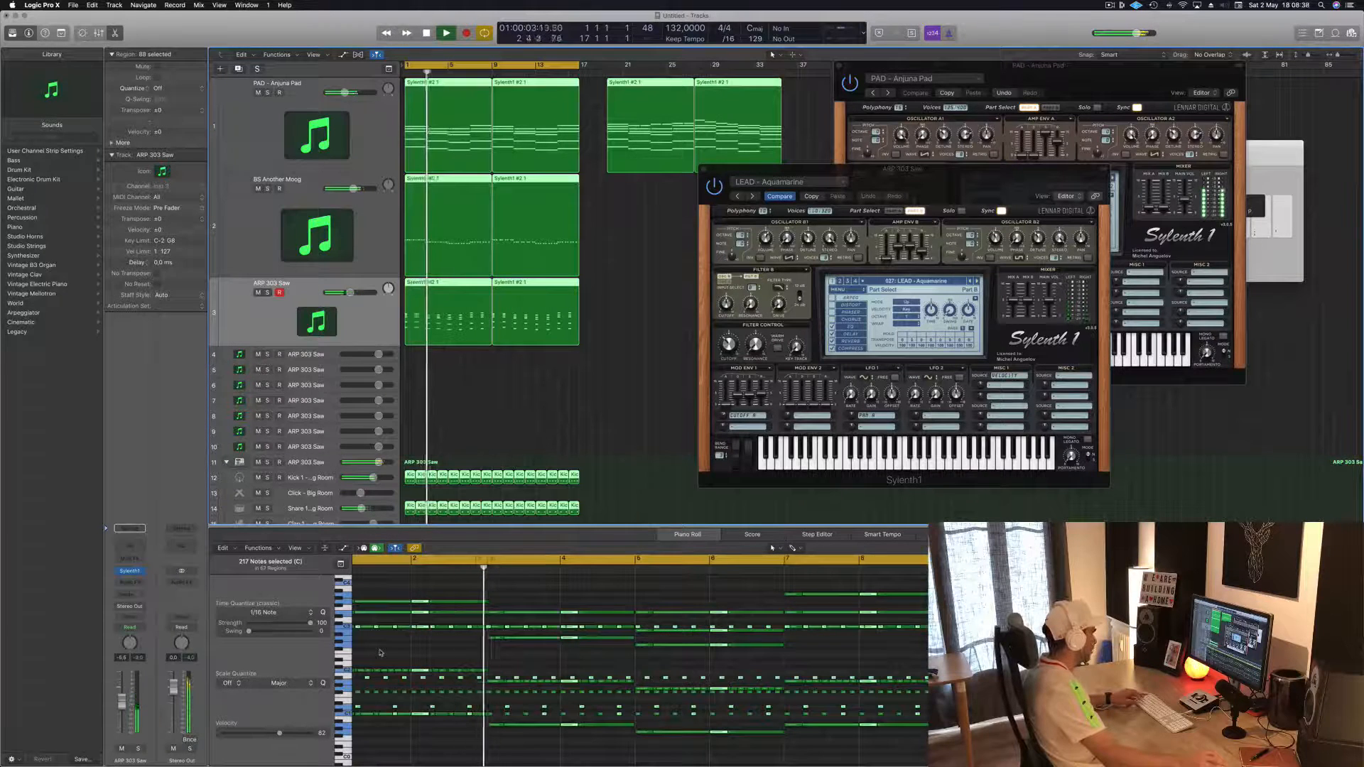
pyautogui.moveTo(637, 312); pyautogui.dragTo(384, 333)
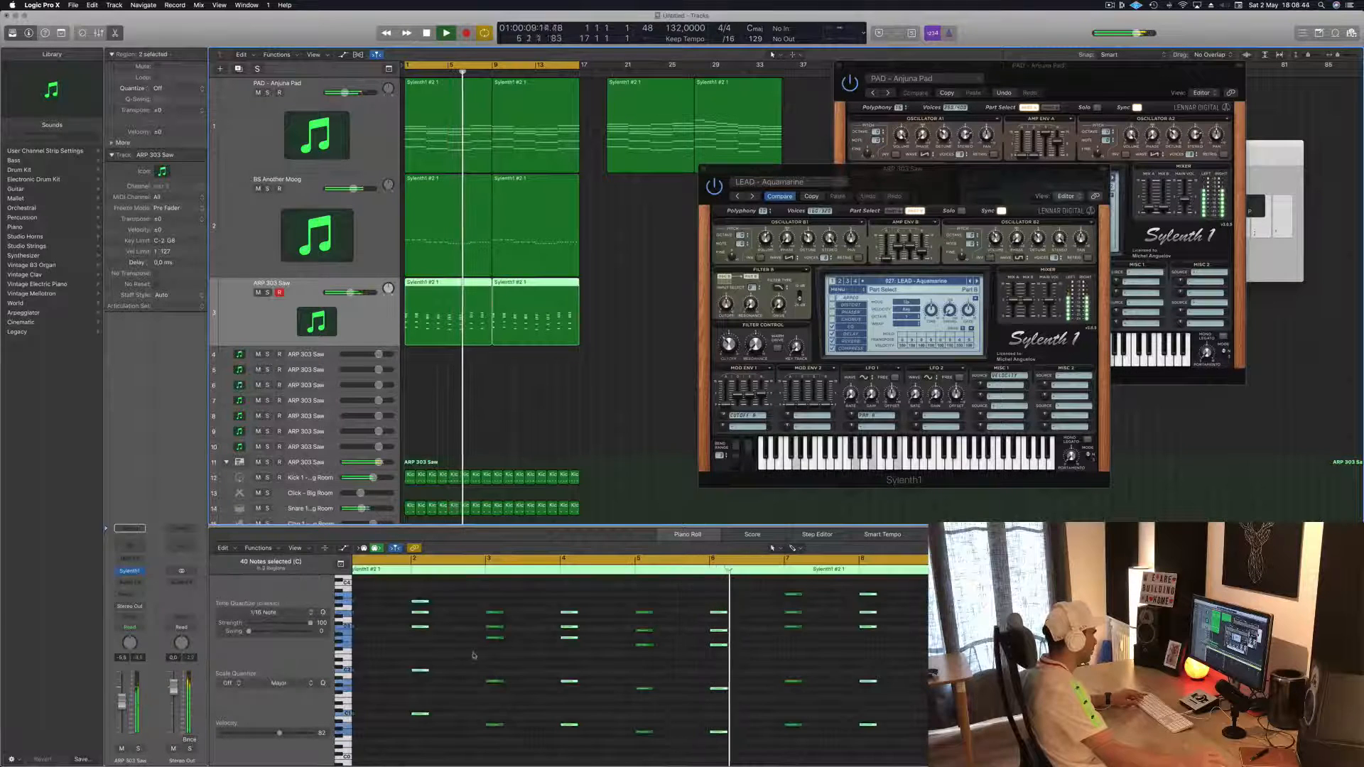
pyautogui.scroll(-3, 473, 654)
pyautogui.click(517, 647)
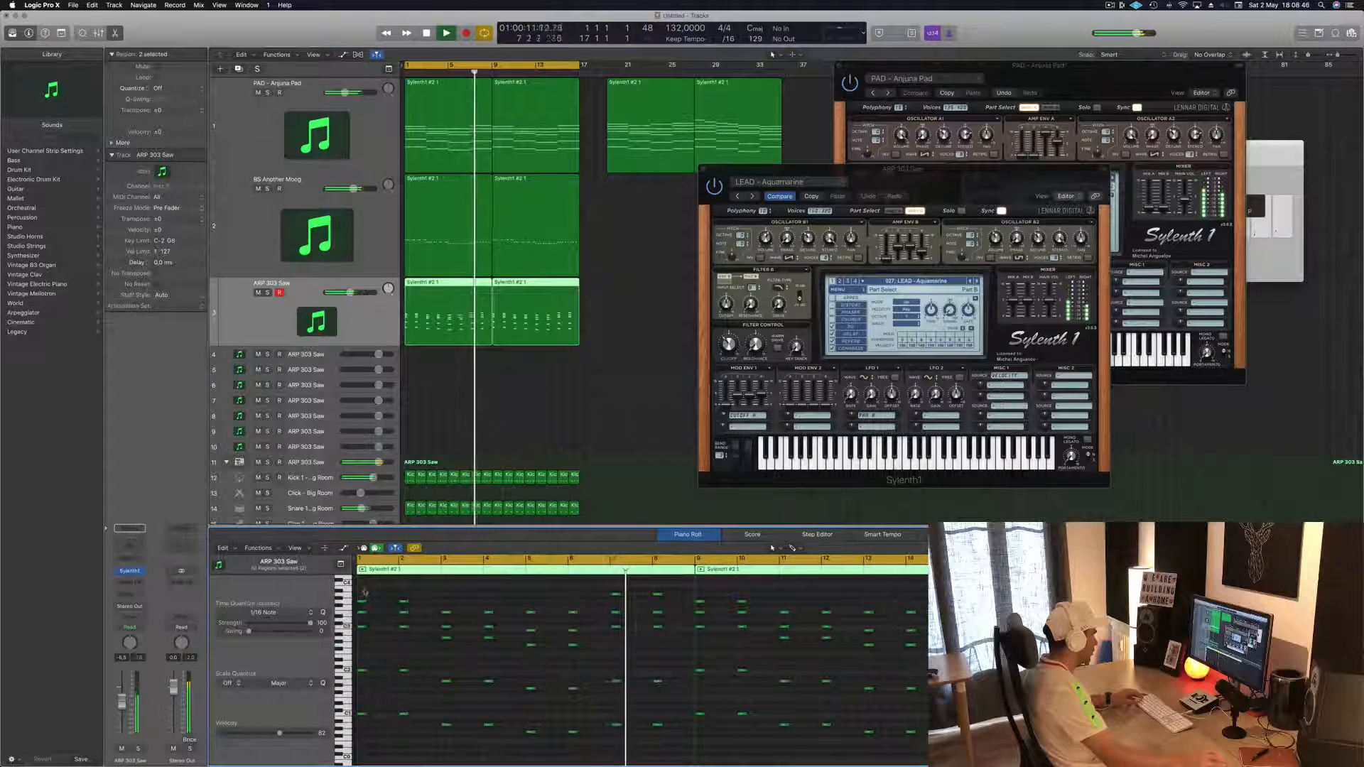
pyautogui.press('super+a')
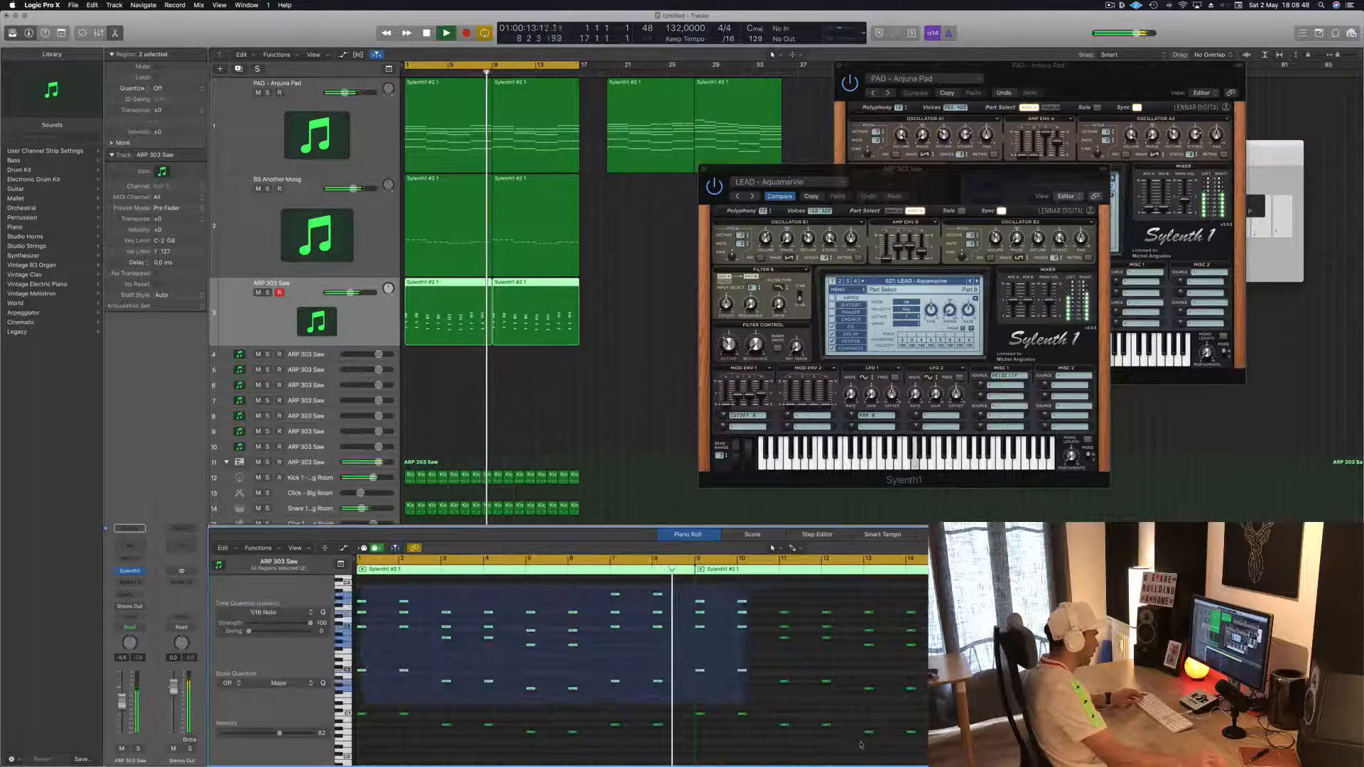
pyautogui.scroll(2, 386, 661)
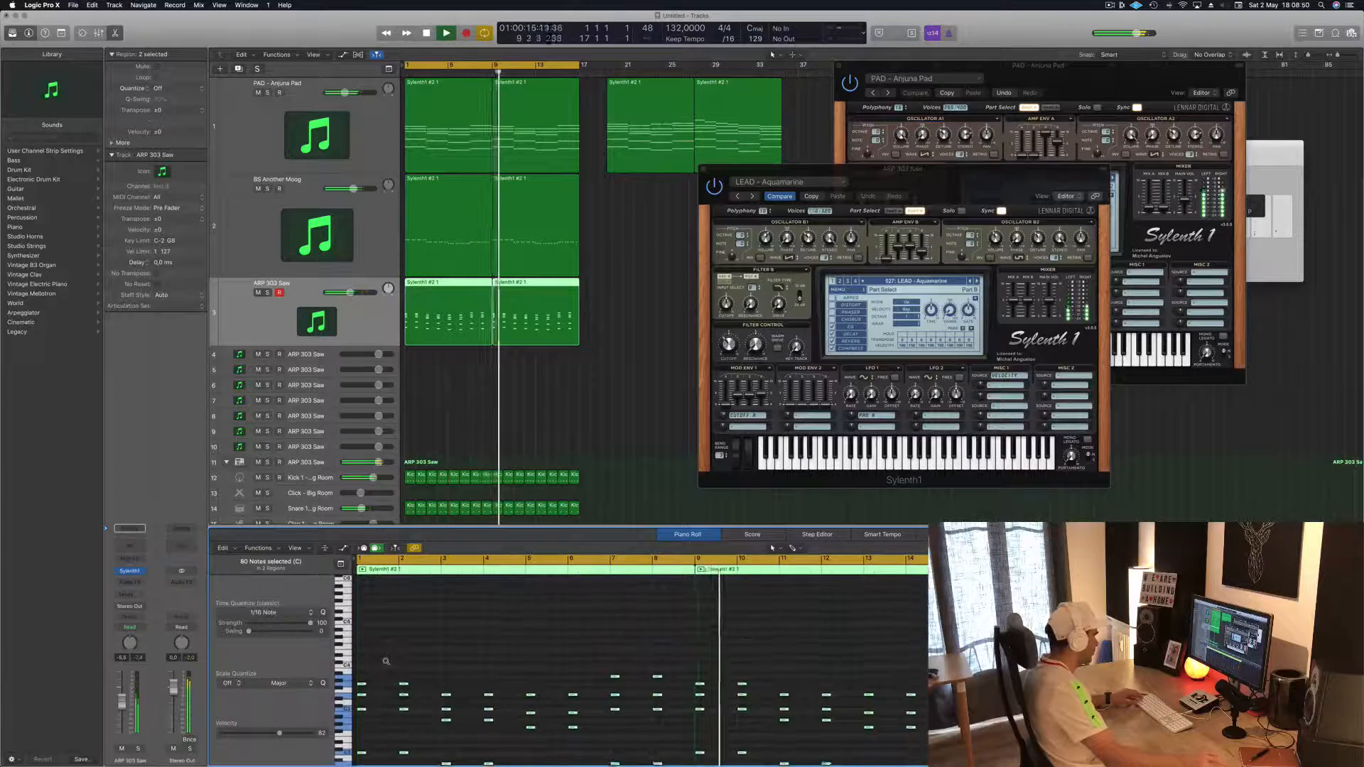
pyautogui.scroll(4, 388, 669)
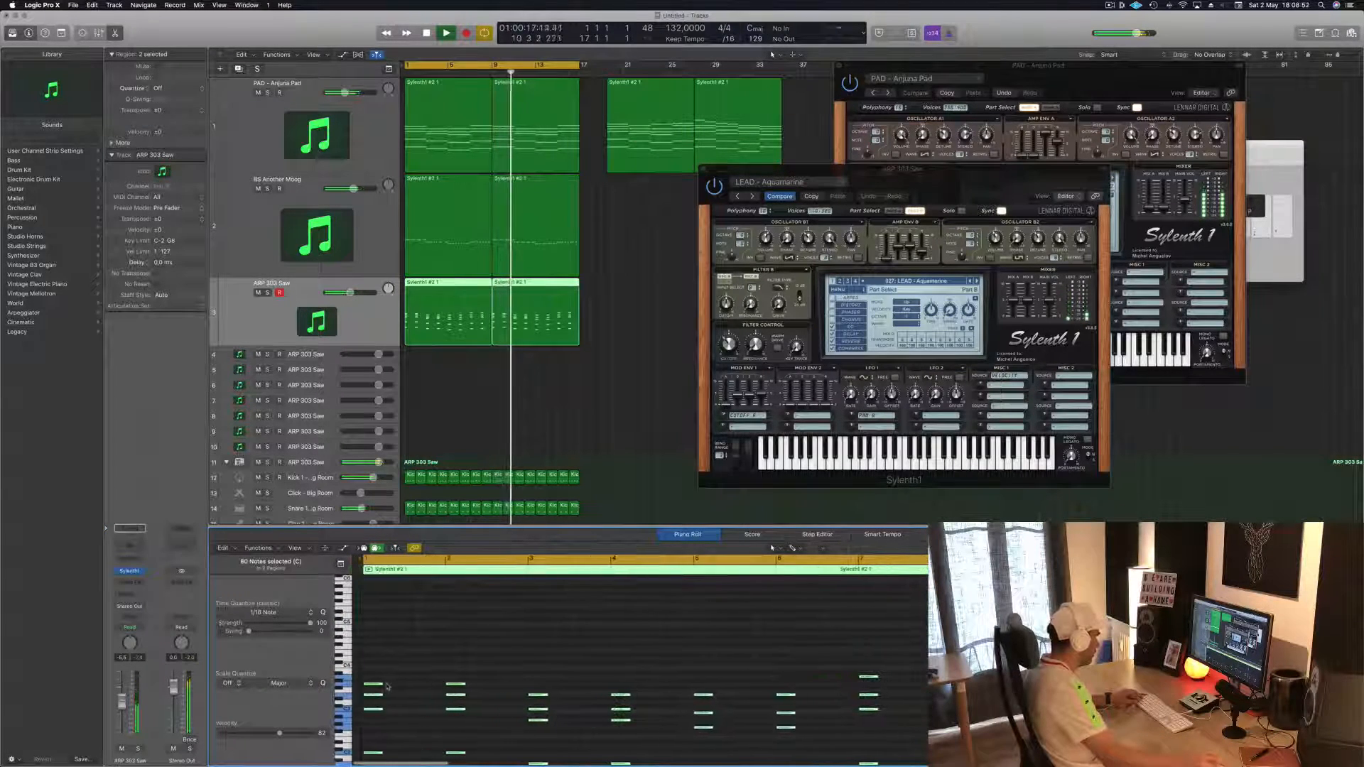
pyautogui.moveTo(373, 688); pyautogui.dragTo(396, 691)
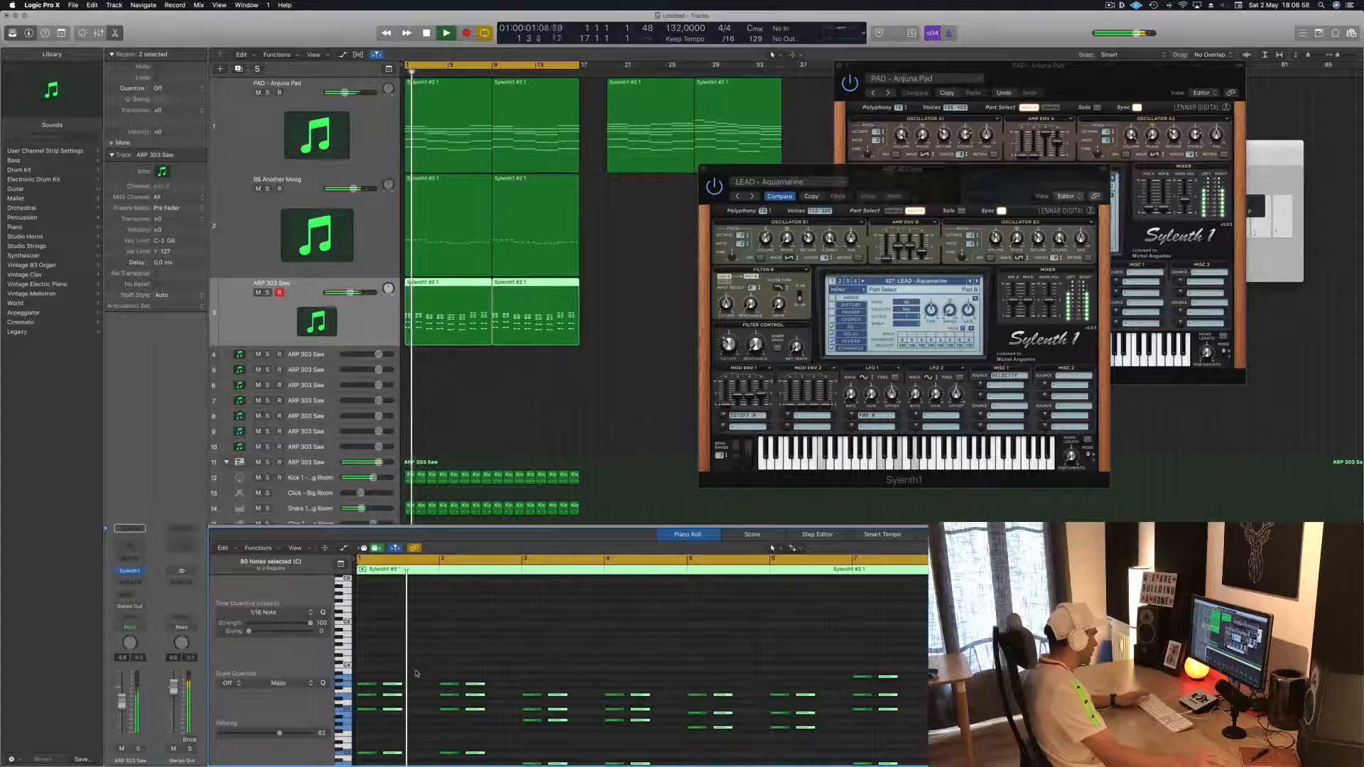
# - Shift the copied chord stabs so they start about three sixteenths after the original stabs
pyautogui.press('super+Right')
pyautogui.press('super+Right')
pyautogui.hscroll(-3, 432, 668)
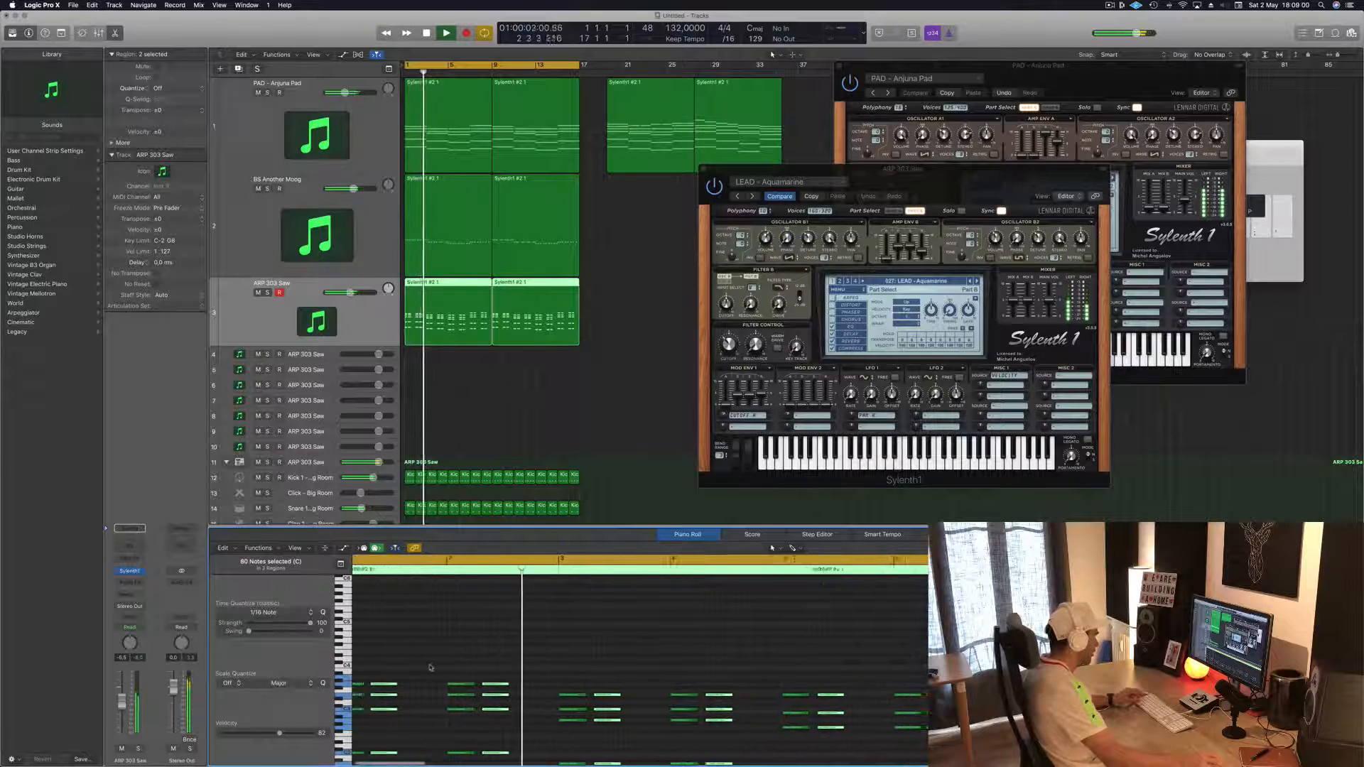
pyautogui.press('space')
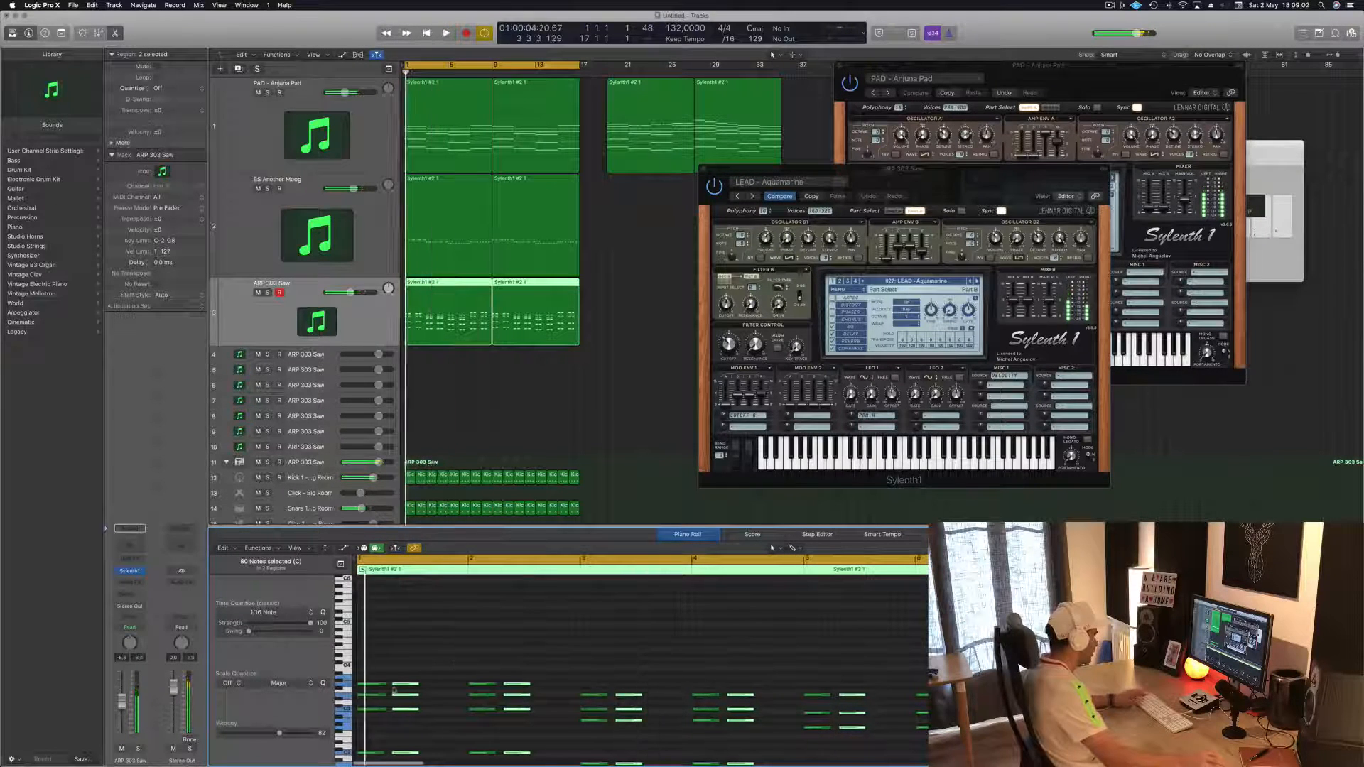
pyautogui.moveTo(400, 685); pyautogui.dragTo(405, 686)
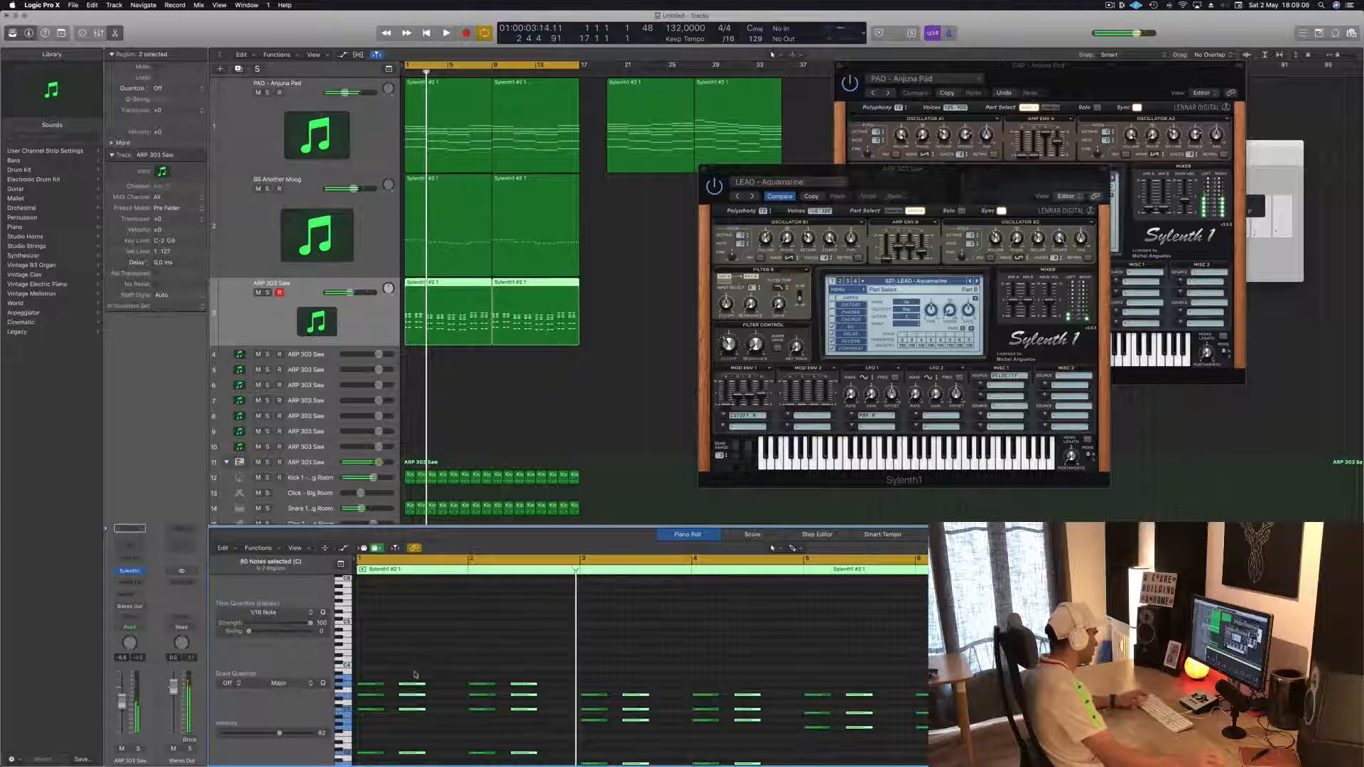
pyautogui.moveTo(410, 687); pyautogui.dragTo(389, 687)
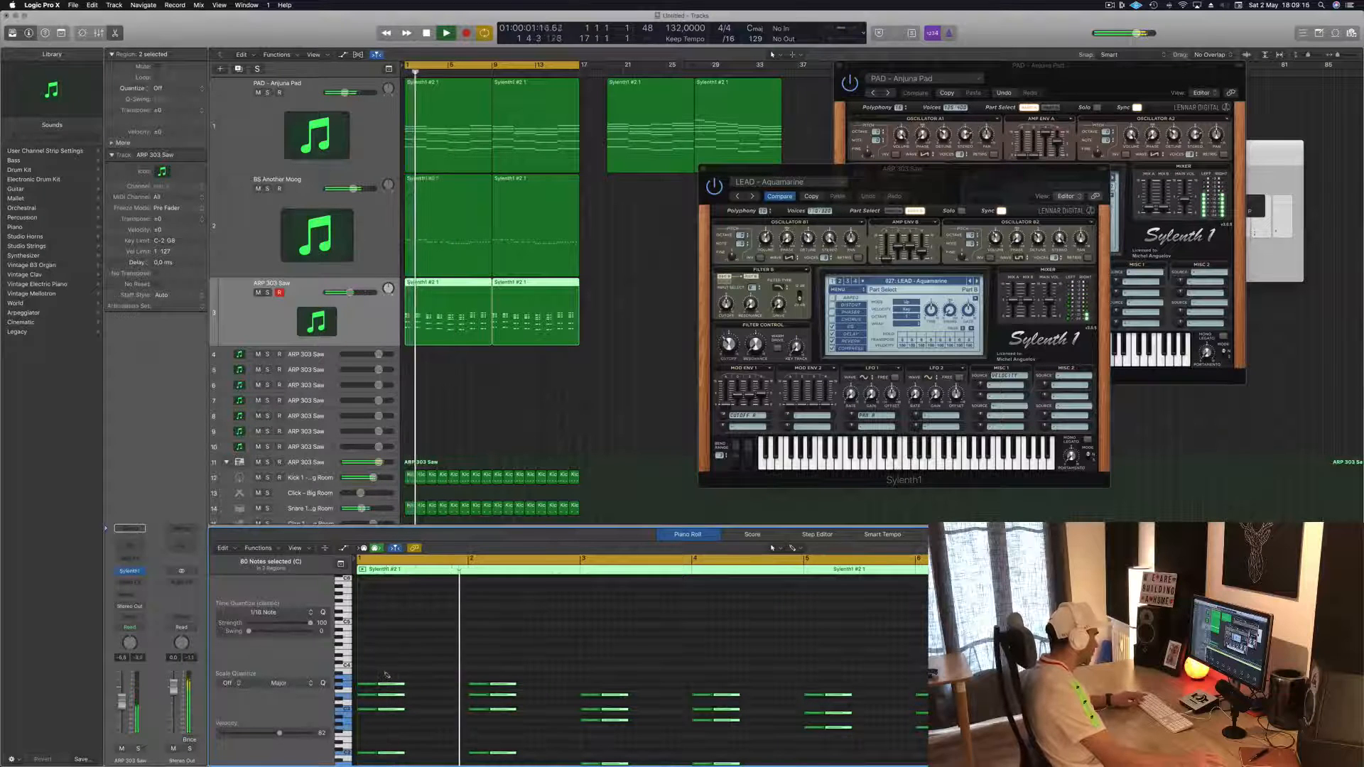
# - Copy both sets of chord stabs one beat and two sixteenths later, and select only the third track's first region
pyautogui.moveTo(402, 684)
pyautogui.mouseDown()
pyautogui.moveTo(387, 687)
pyautogui.moveTo(416, 690)
pyautogui.mouseUp()
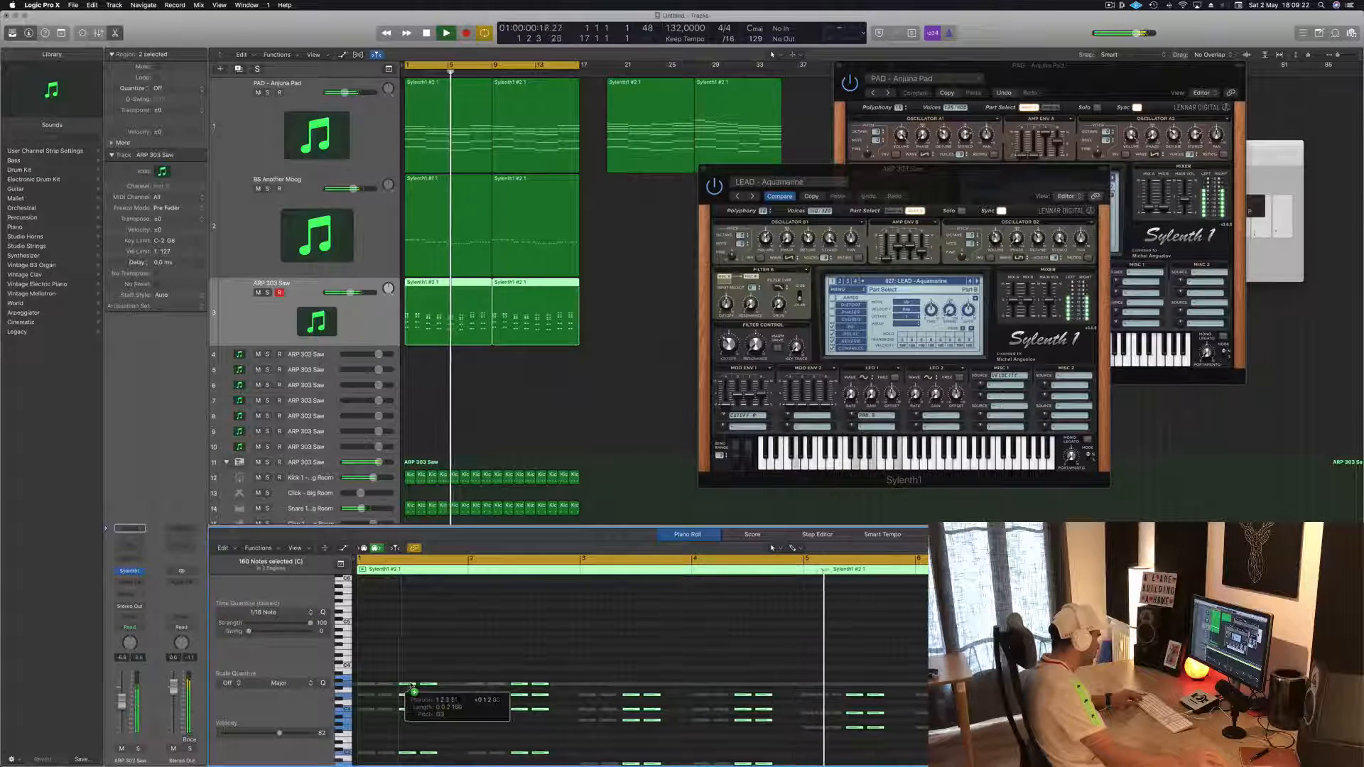
pyautogui.moveTo(413, 687); pyautogui.dragTo(413, 687)
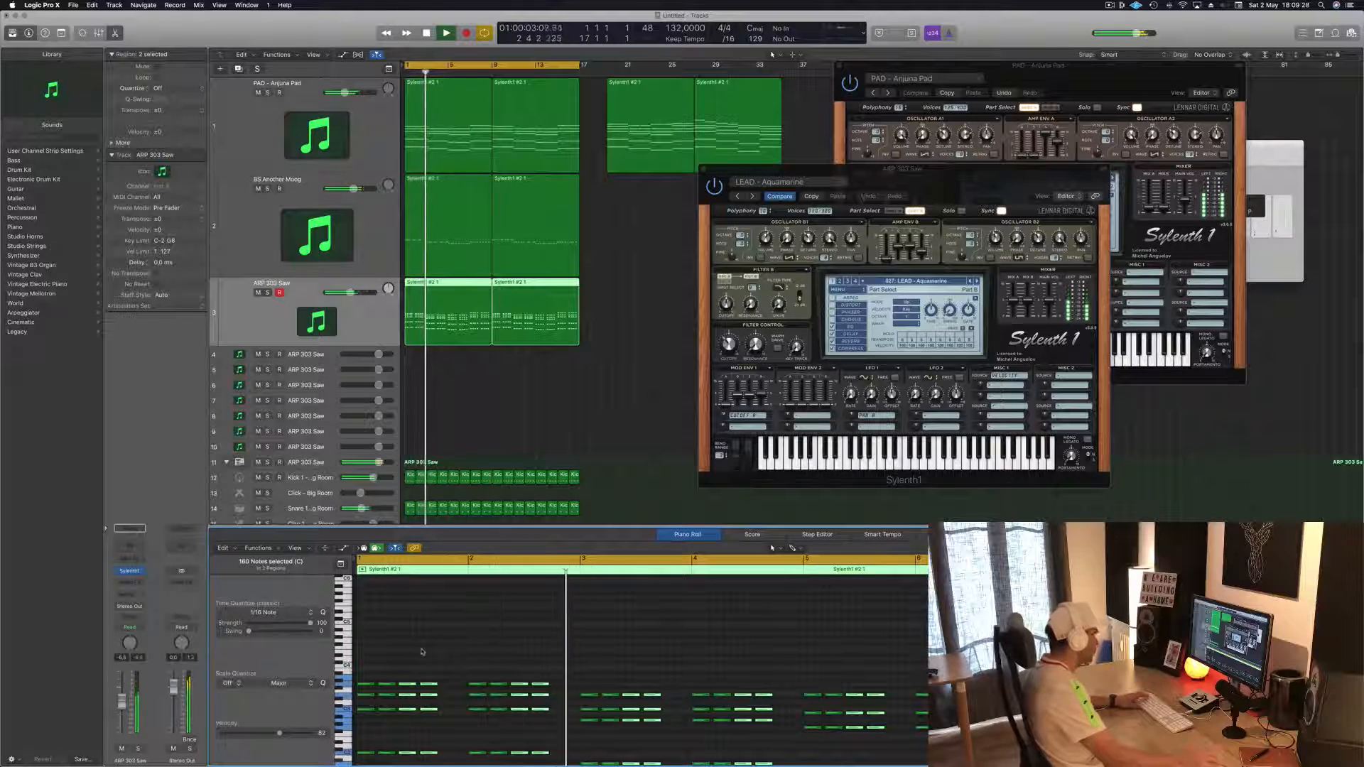
pyautogui.click(554, 438)
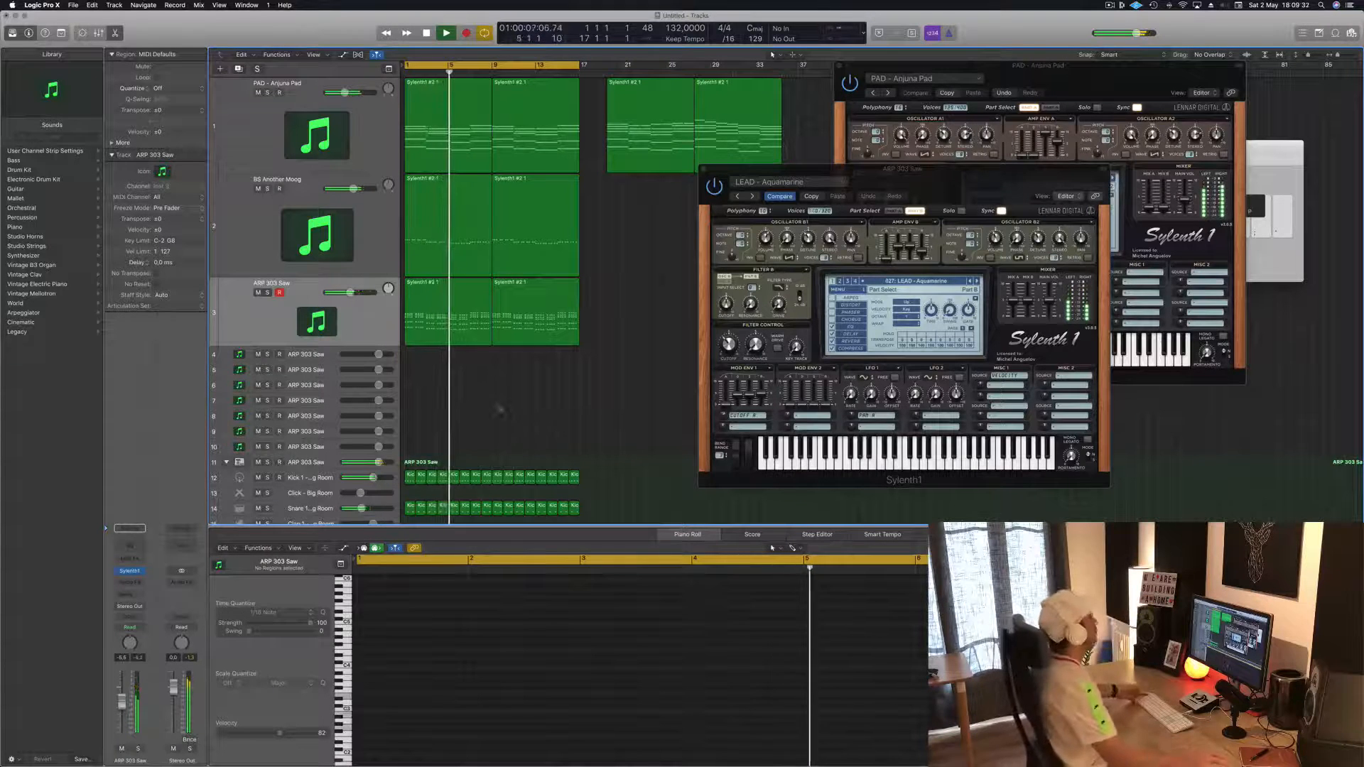
pyautogui.click(449, 313)
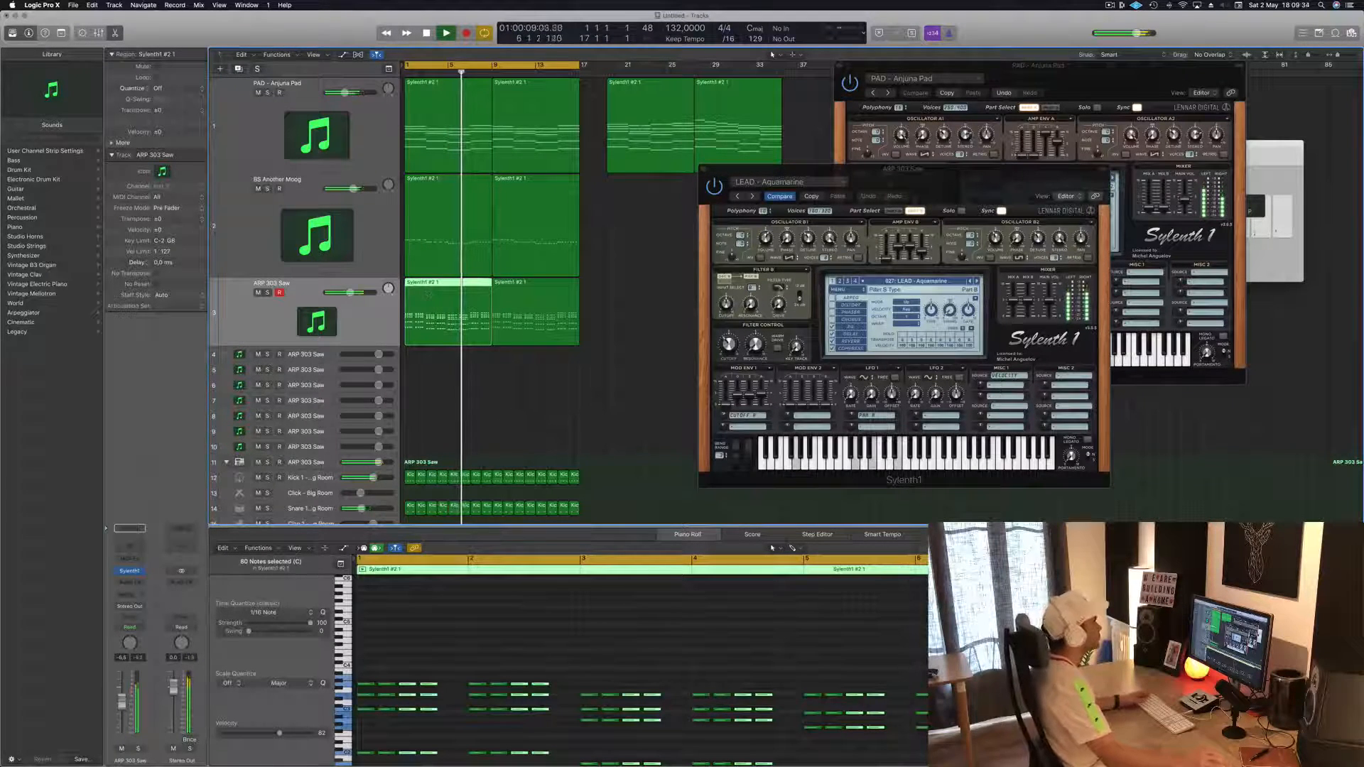
# - Adjust the LEAD - Aquamarine sound's filter cutoff during playback and close its Sylenth1 window
pyautogui.moveTo(725, 343); pyautogui.dragTo(726, 336)
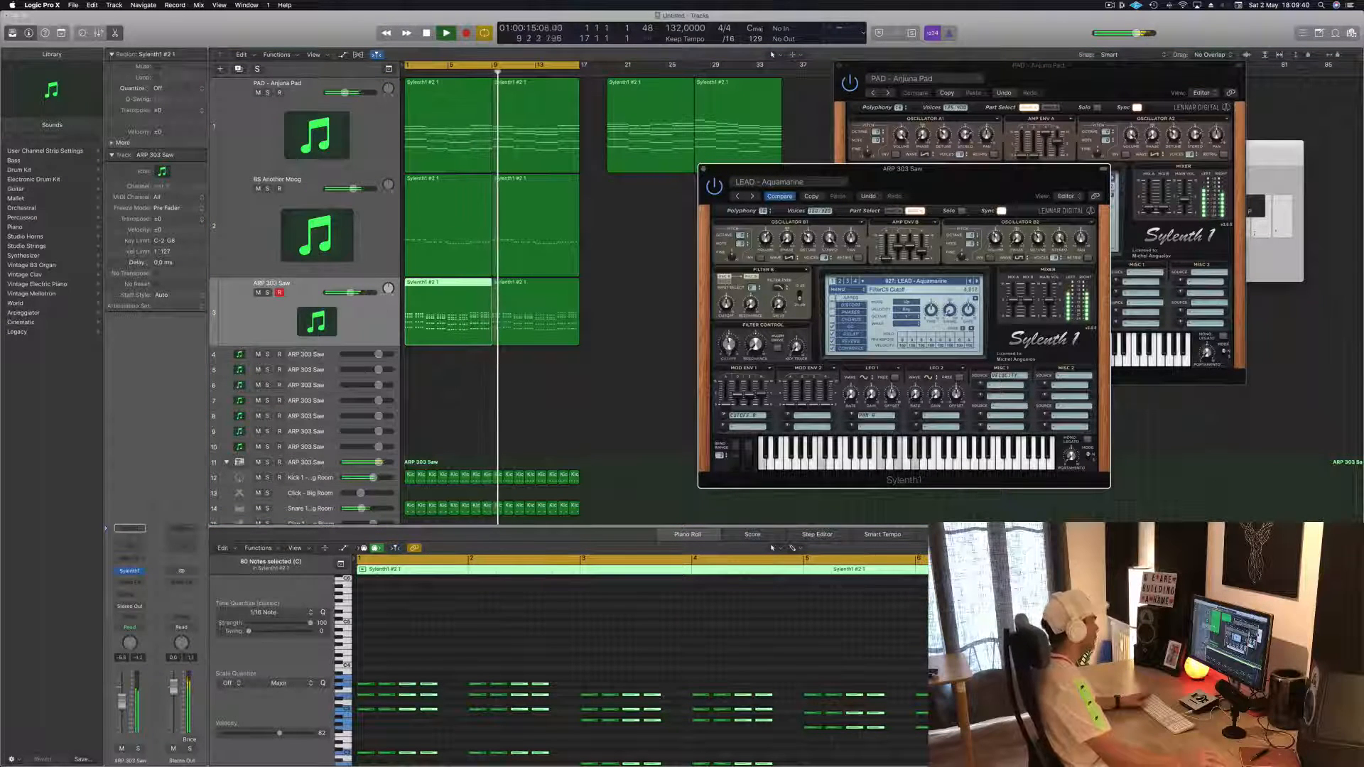
pyautogui.moveTo(728, 343); pyautogui.dragTo(725, 349)
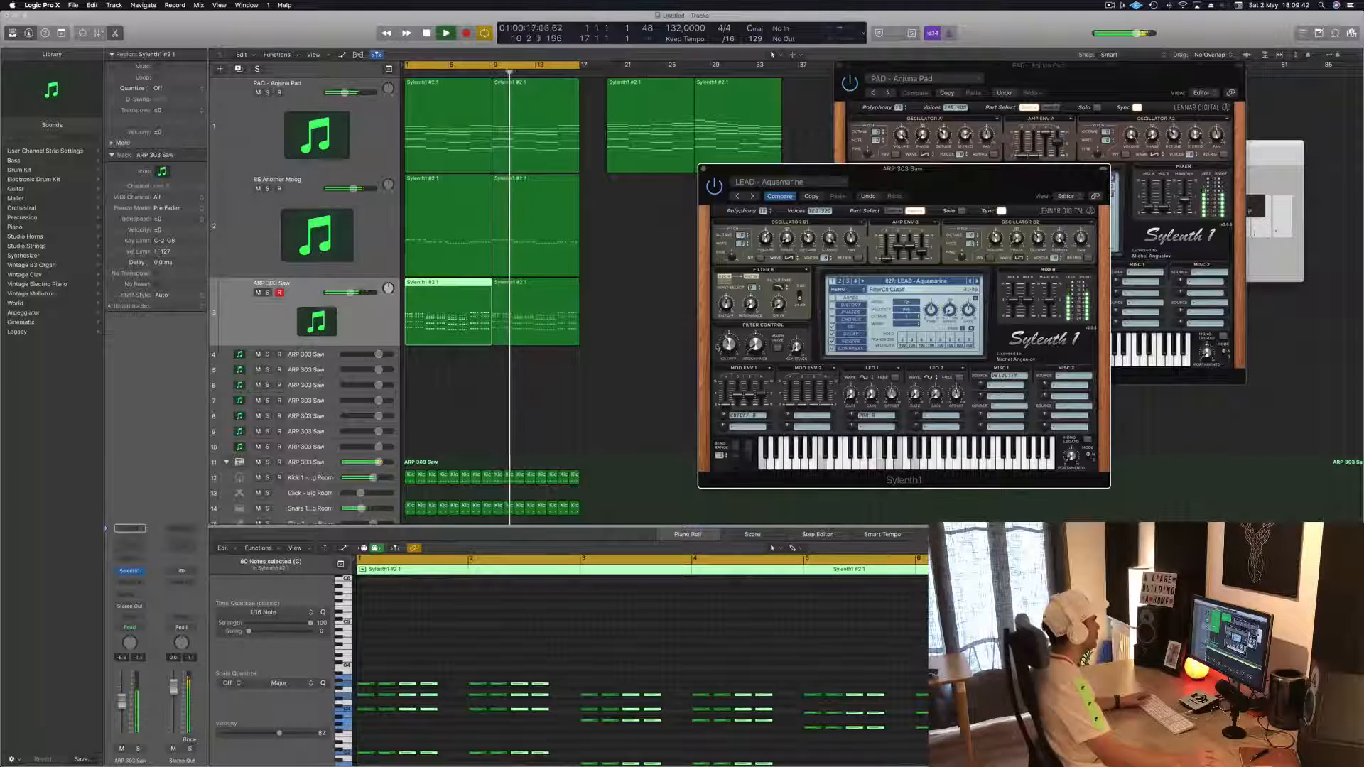
pyautogui.moveTo(904, 179); pyautogui.dragTo(996, 159)
pyautogui.click(793, 150)
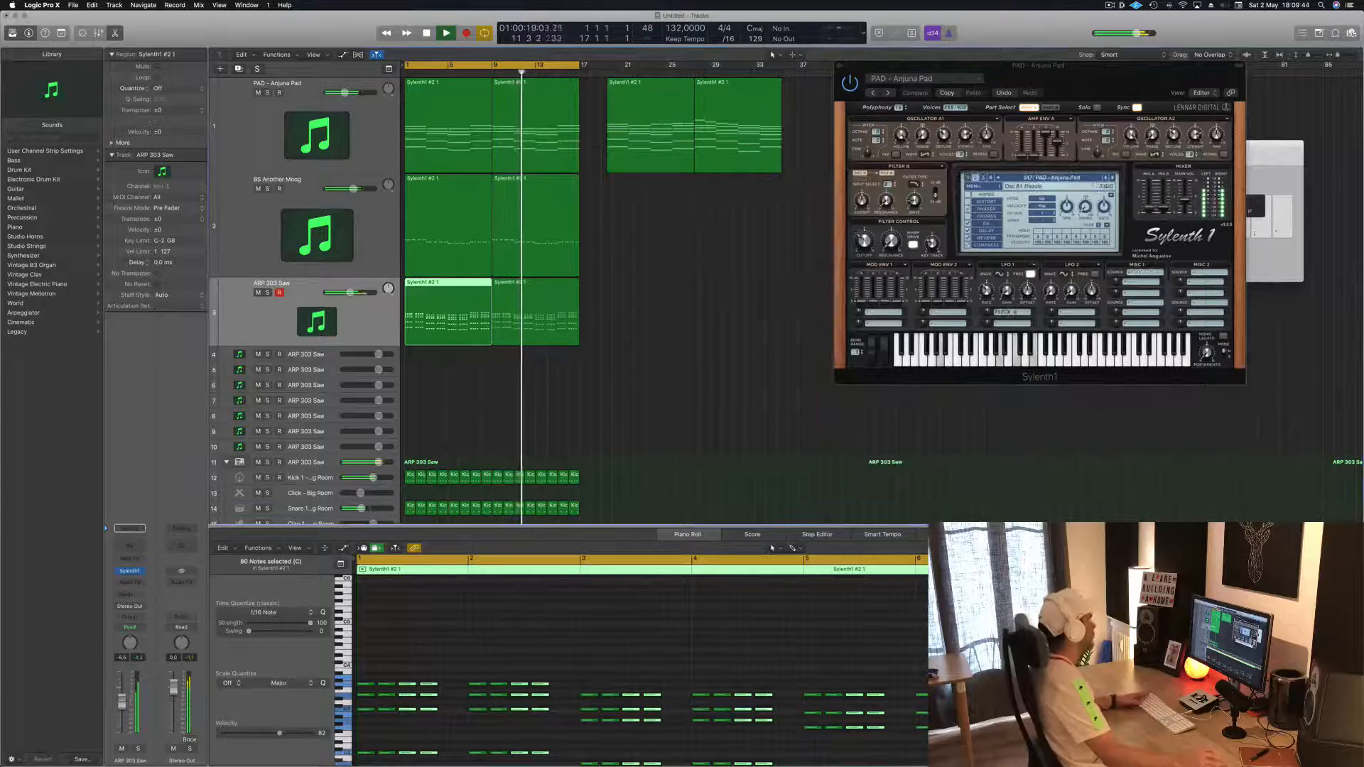
# - Duplicate the PAD - Anjuna Pad track with its settings and copy its first two regions onto the new track
pyautogui.click(224, 91)
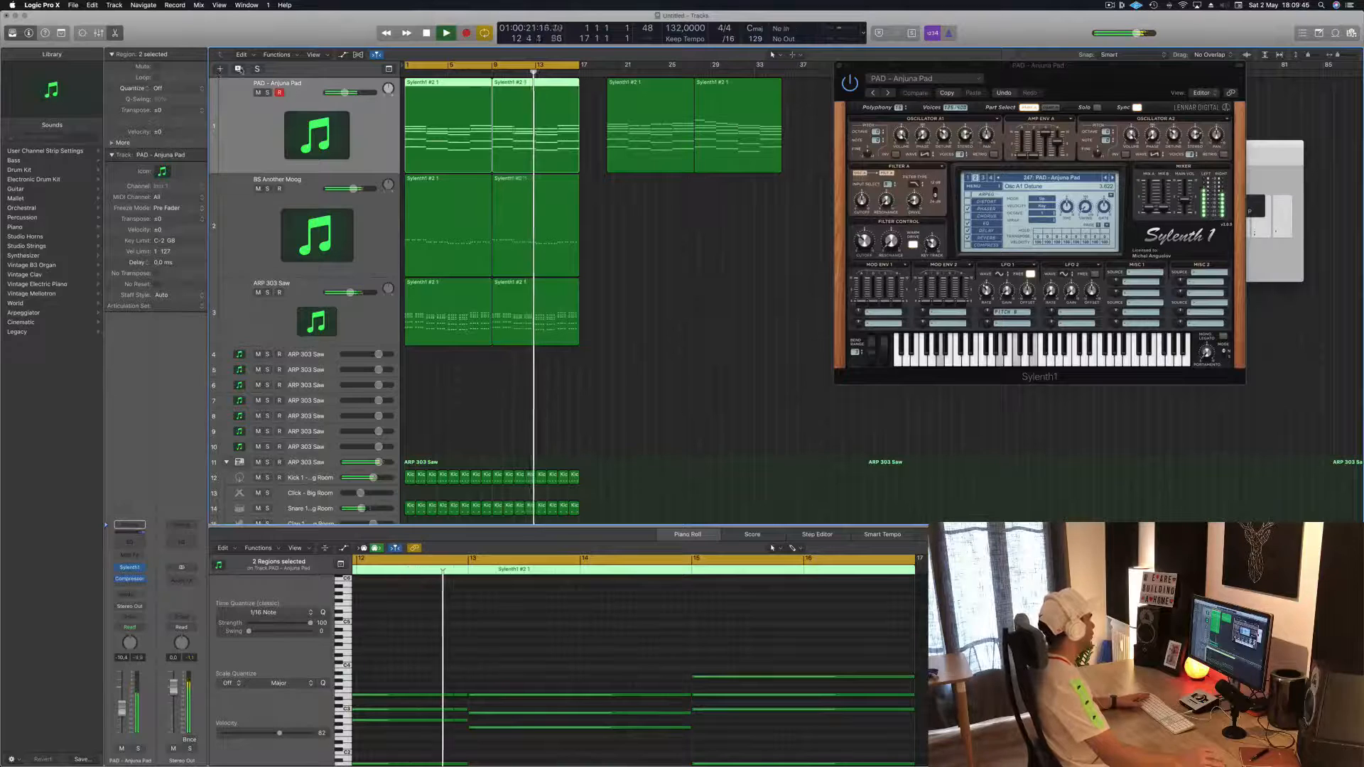
pyautogui.press('super+d')
pyautogui.click(284, 138)
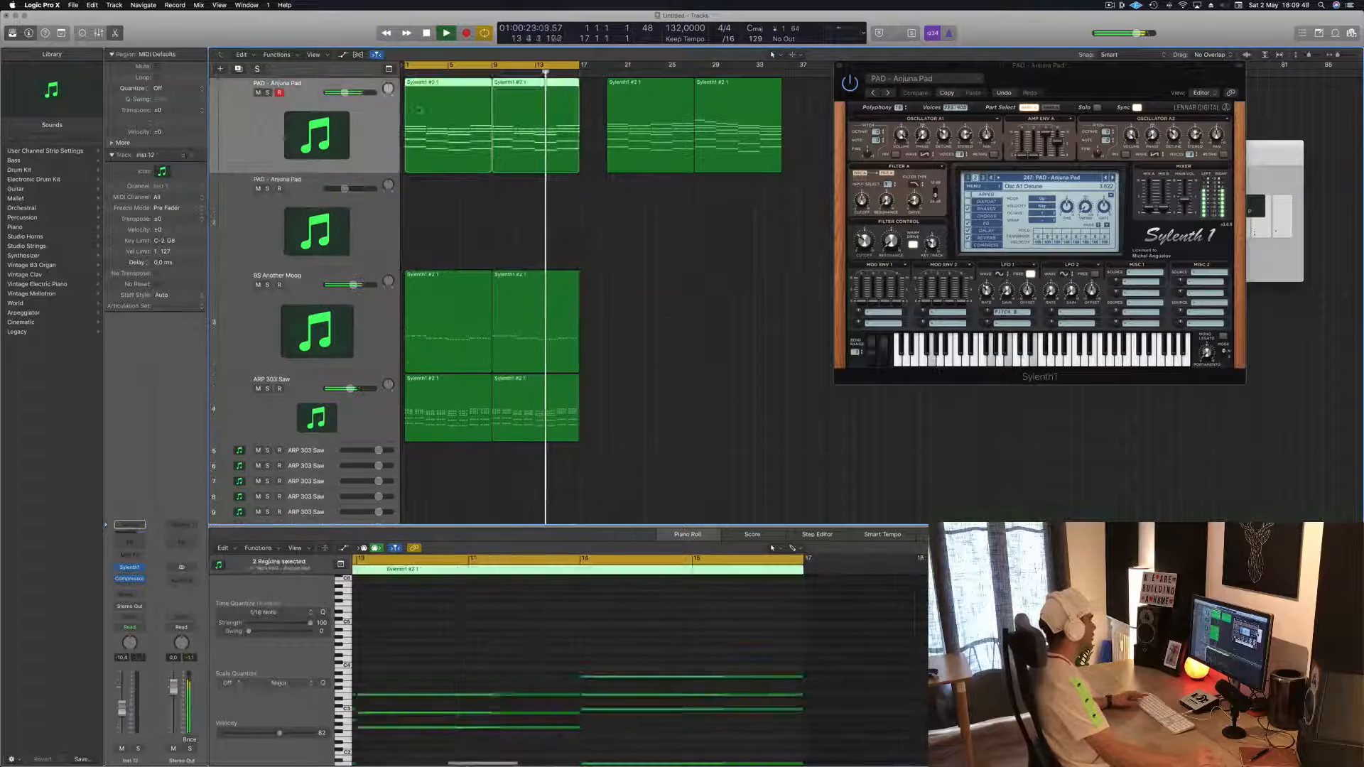
pyautogui.moveTo(425, 112); pyautogui.dragTo(426, 235)
pyautogui.click(371, 230)
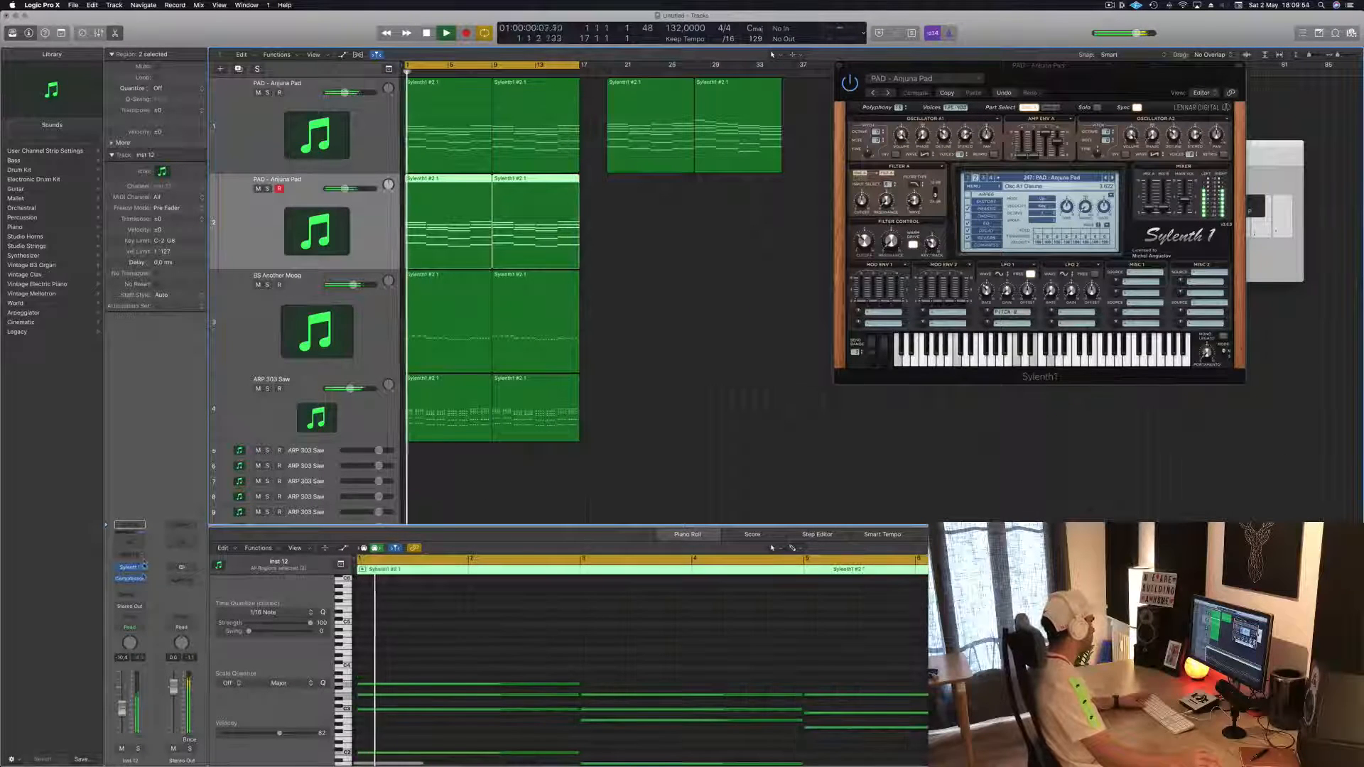
# - Add an Arpeggiator MIDI effect to the duplicated pad track and open its Sylenth1 beside it
pyautogui.click(134, 558)
pyautogui.click(141, 572)
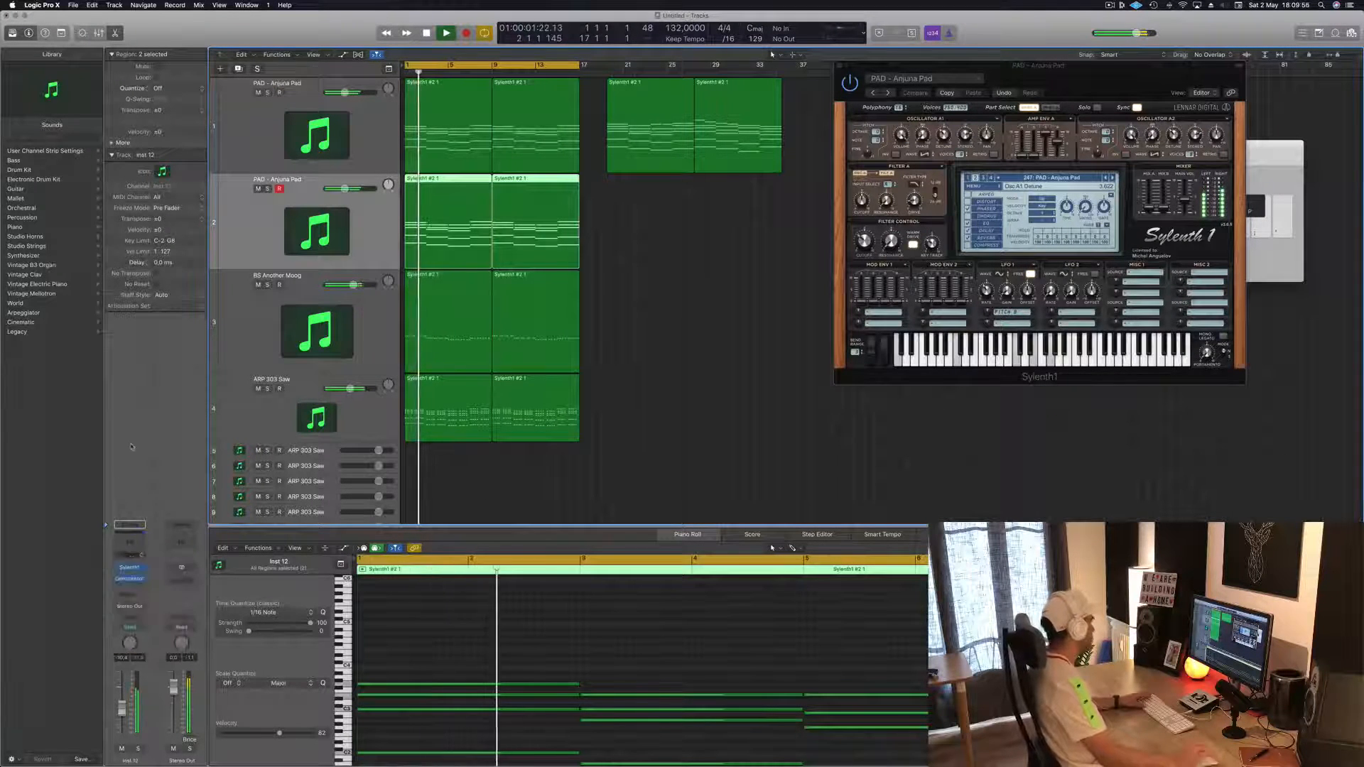
pyautogui.moveTo(262, 40); pyautogui.dragTo(1334, 169)
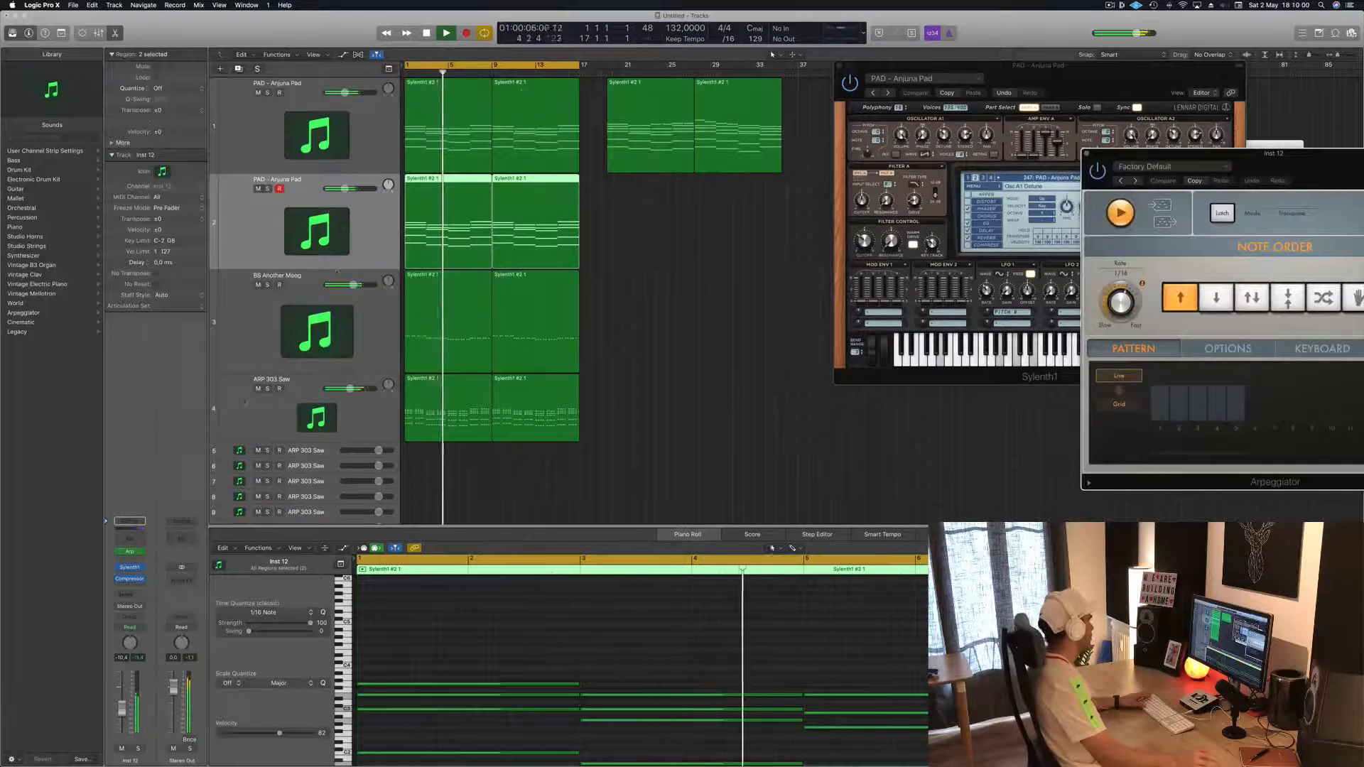
pyautogui.click(135, 568)
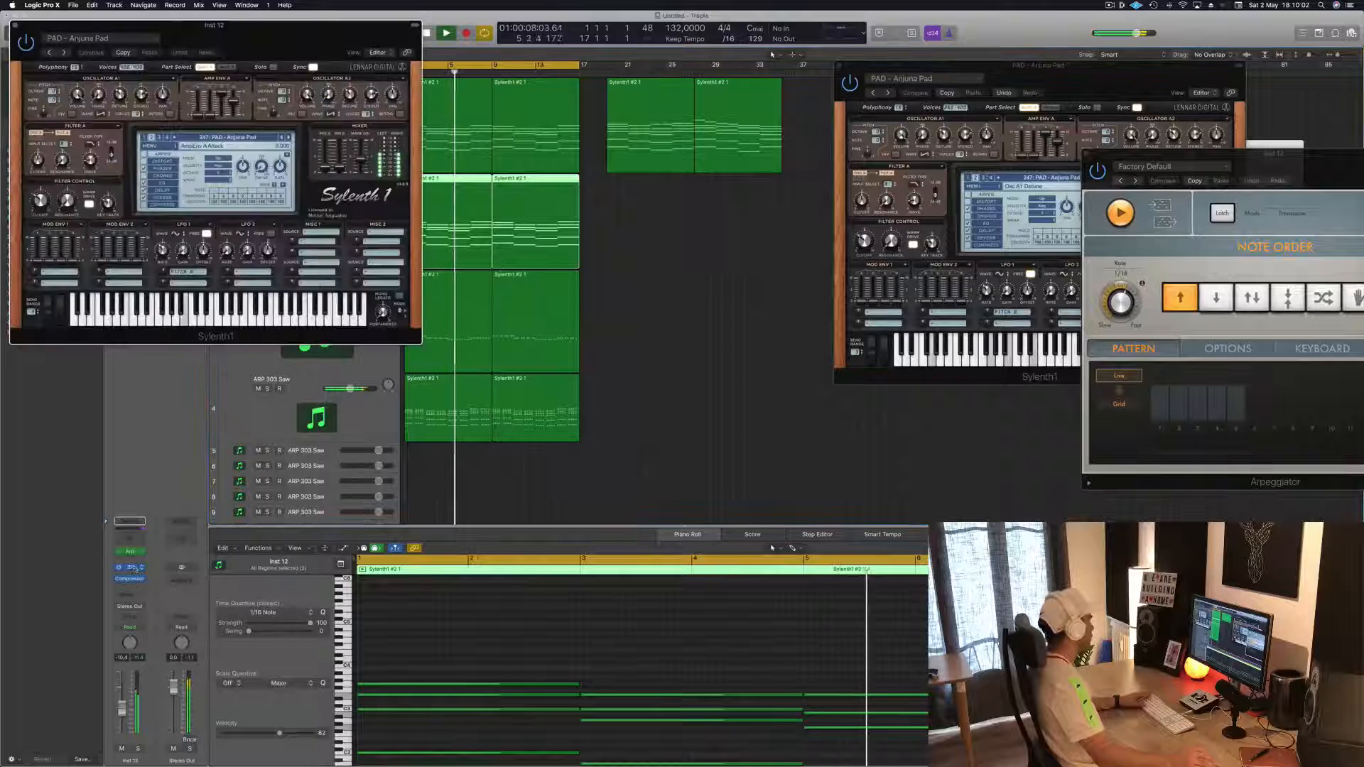
pyautogui.moveTo(213, 58); pyautogui.dragTo(808, 105)
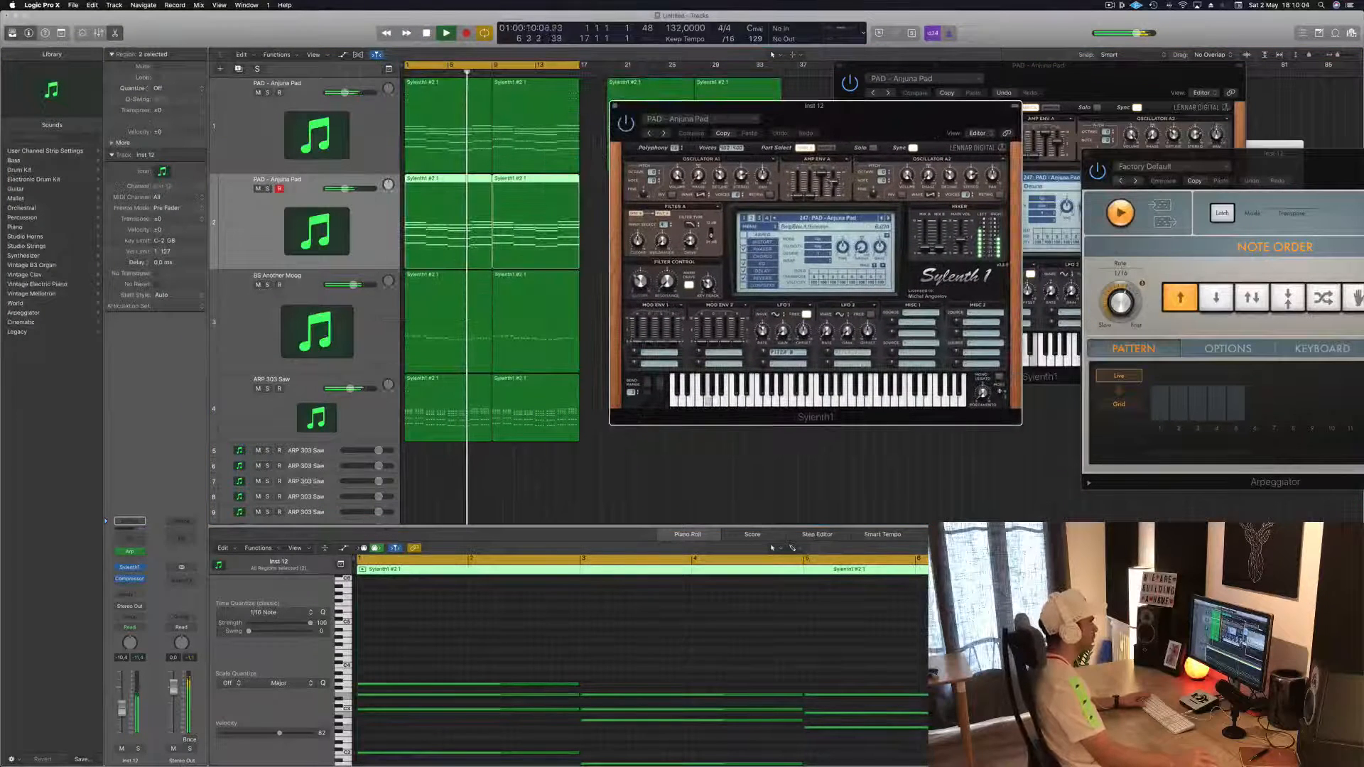
# - Adjust the duplicated pad's amp envelopes and filter cutoff in Sylenth1, and raise the track's volume
pyautogui.click(827, 148)
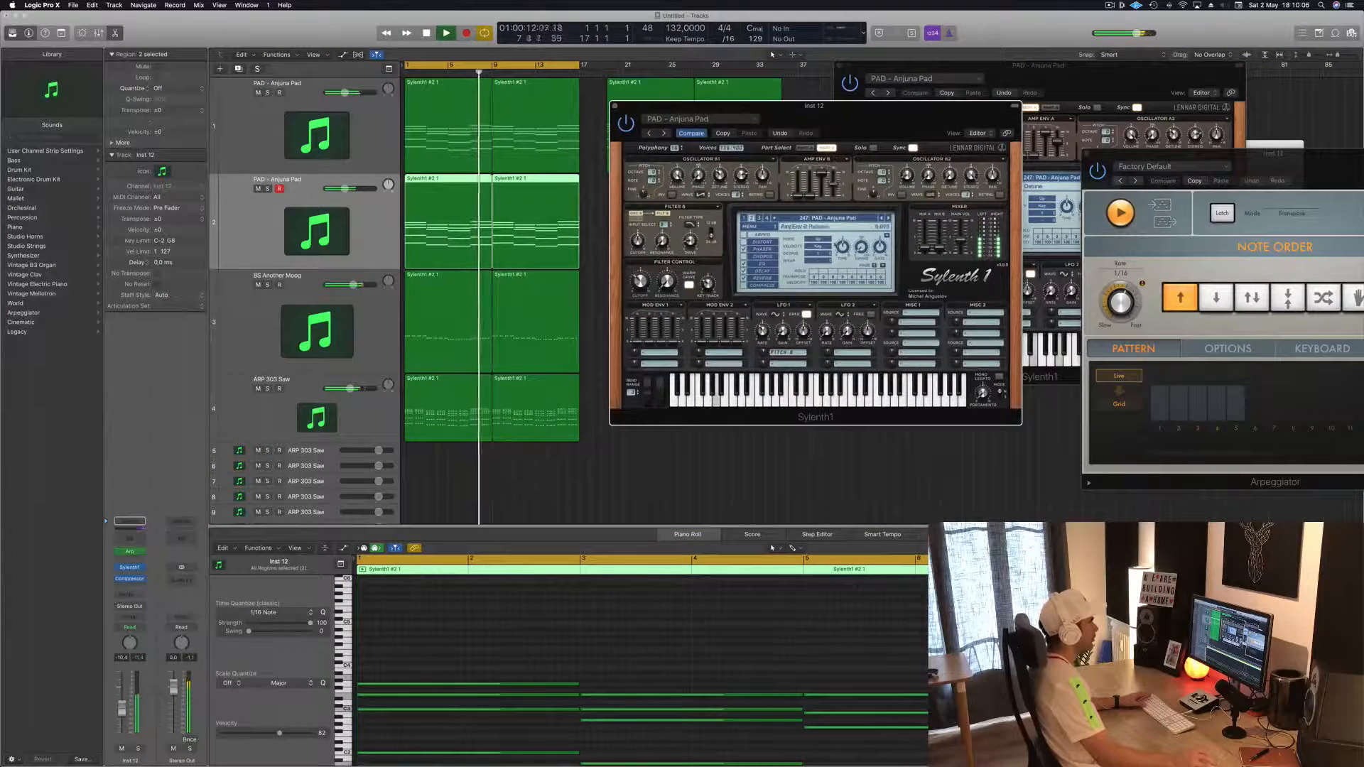
pyautogui.click(805, 149)
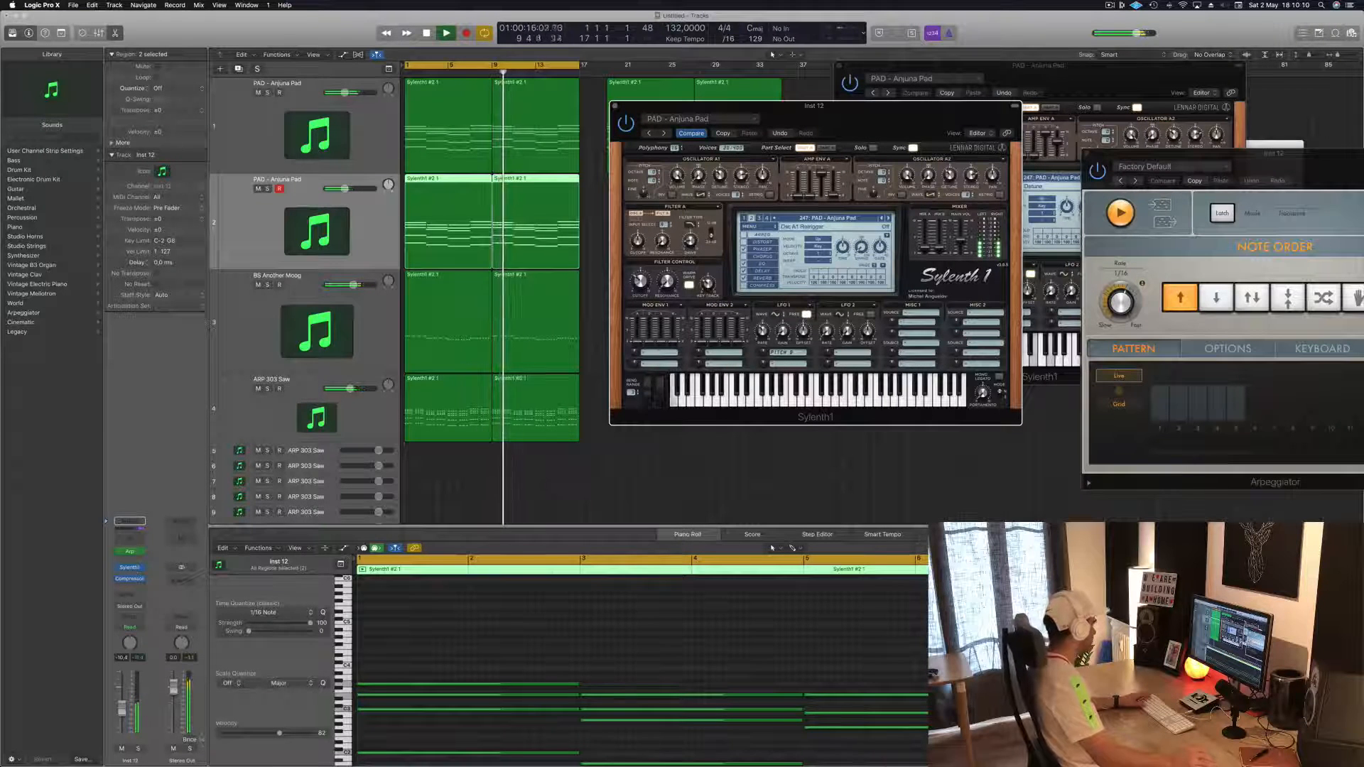
pyautogui.moveTo(123, 706); pyautogui.dragTo(123, 692)
pyautogui.click(641, 282)
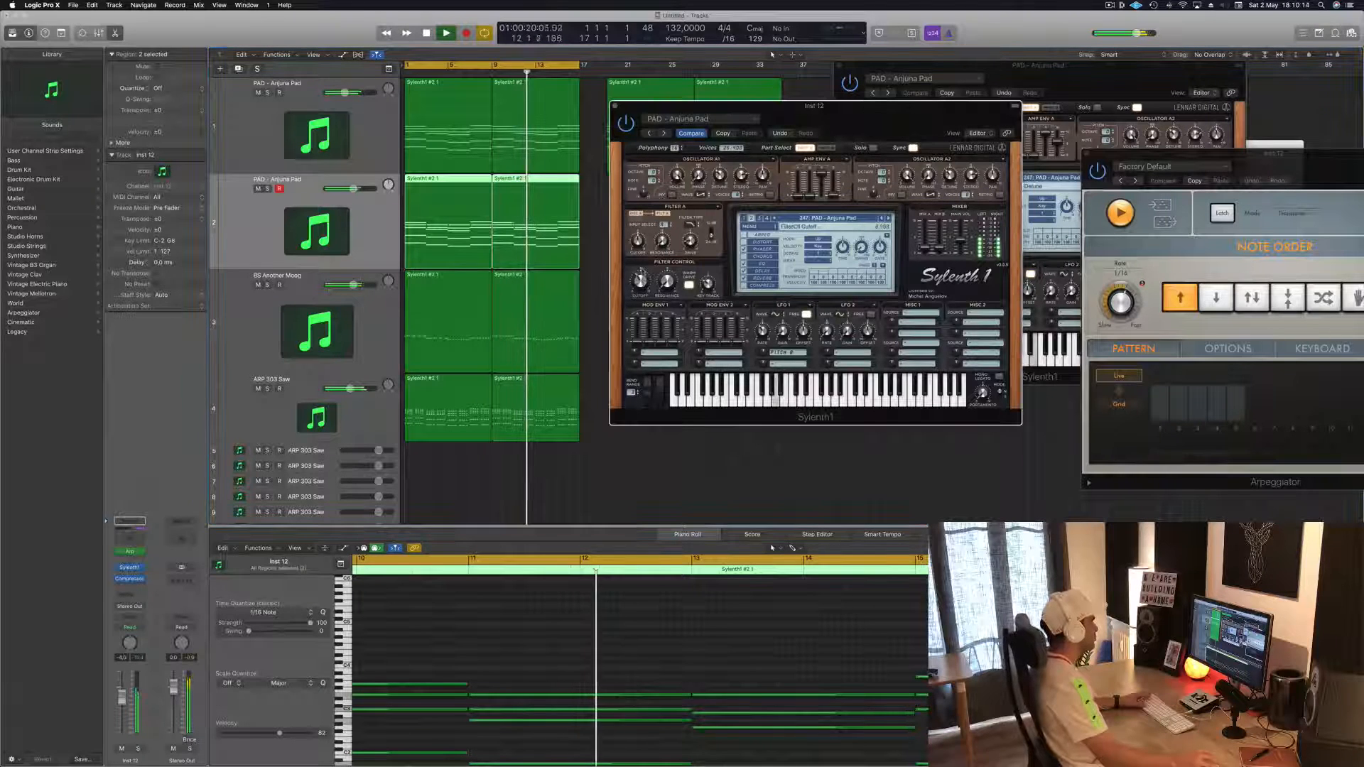
pyautogui.moveTo(866, 113); pyautogui.dragTo(880, 177)
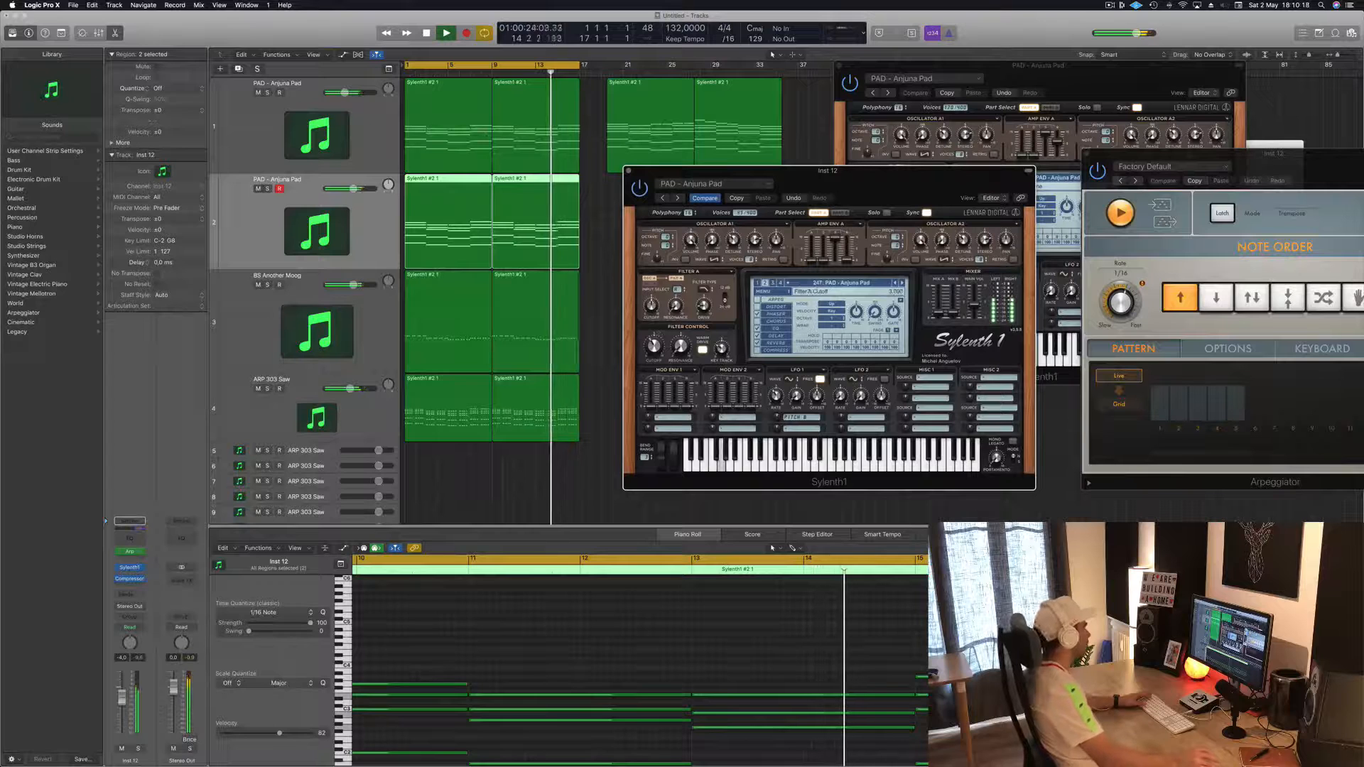
# - Delete the lowest notes from both regions of the duplicated pad track and play the loop
pyautogui.press('space')
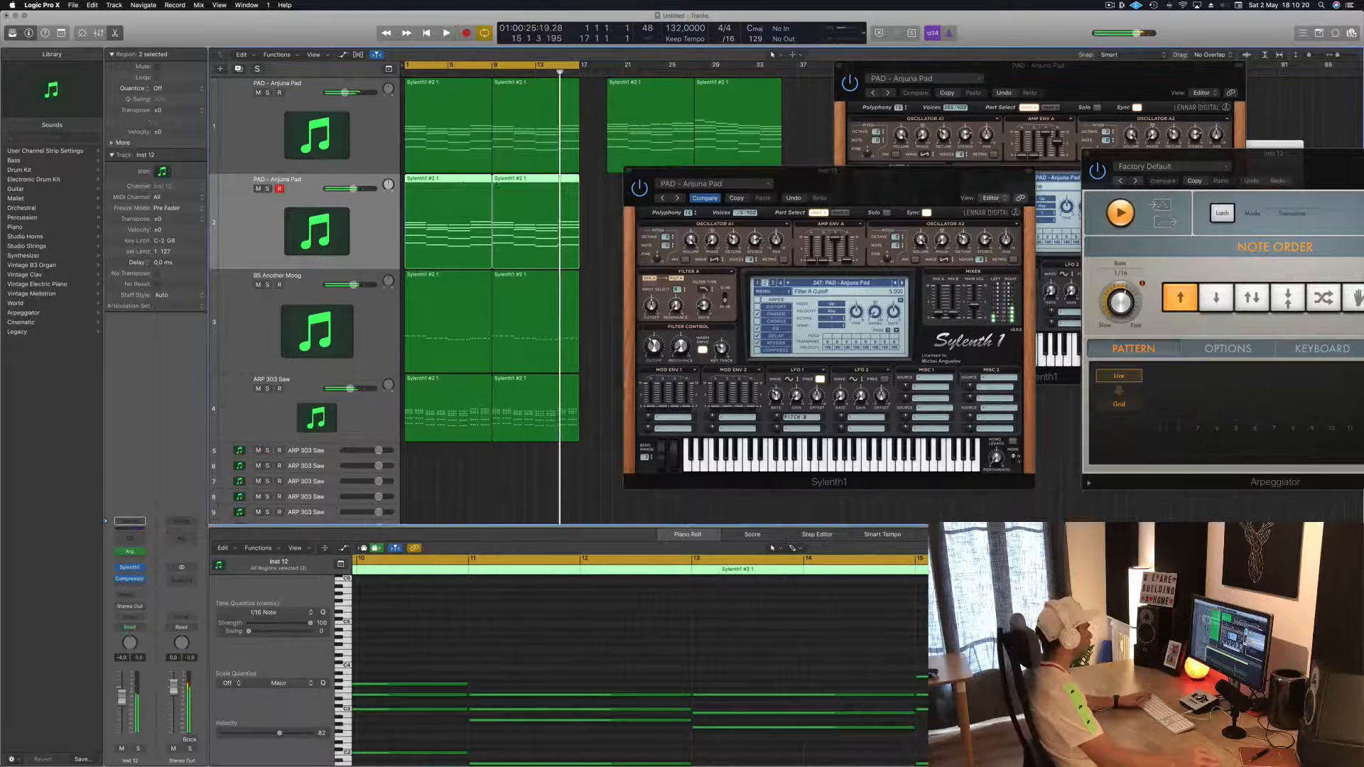
pyautogui.click(592, 197)
pyautogui.click(453, 207)
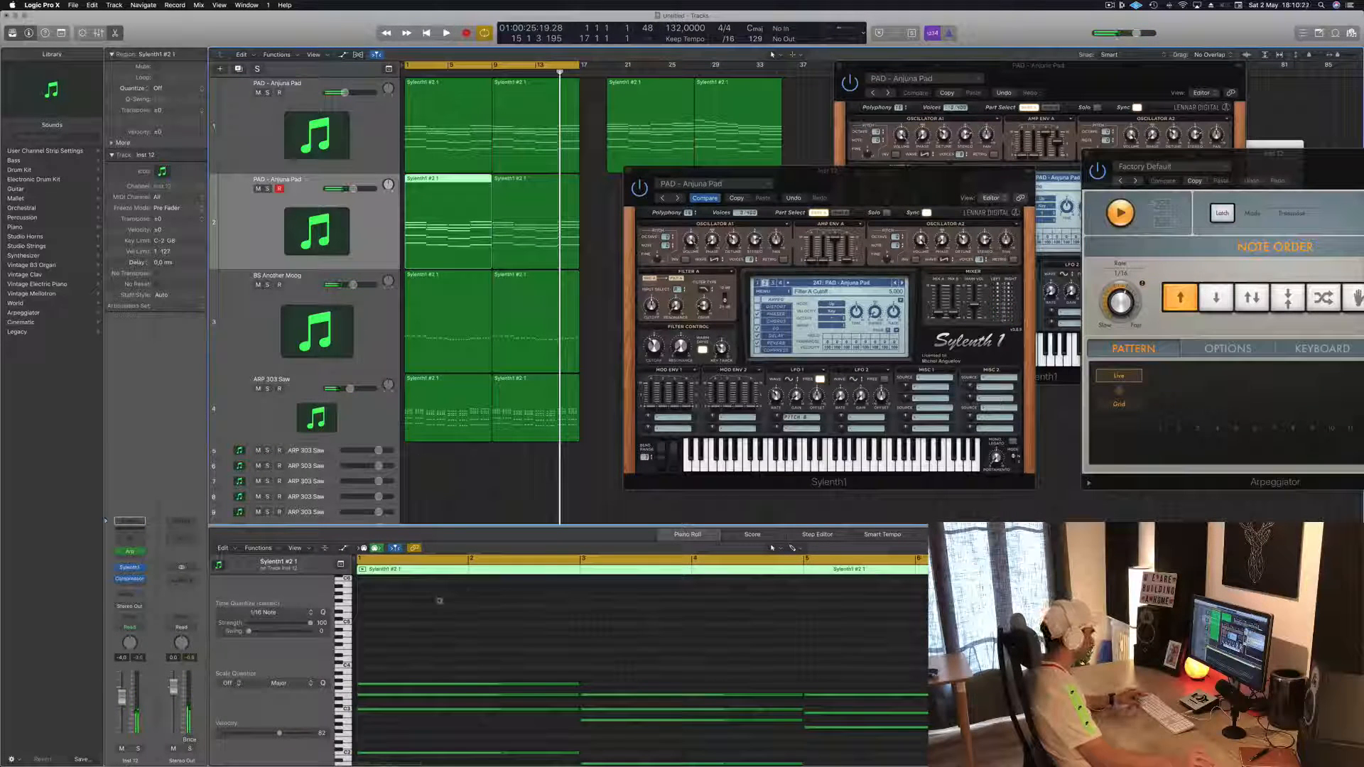
pyautogui.click(468, 654)
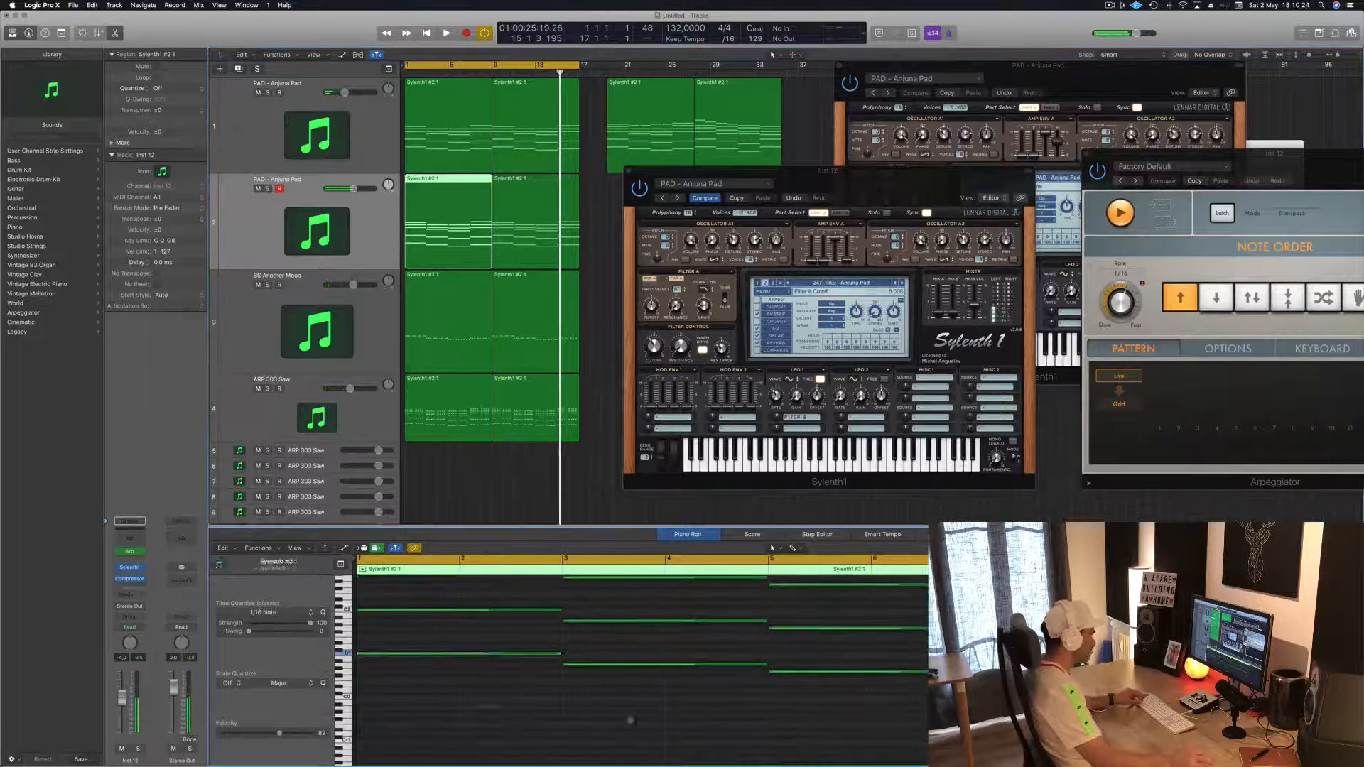
pyautogui.moveTo(474, 705)
pyautogui.mouseDown()
pyautogui.moveTo(988, 674)
pyautogui.moveTo(1009, 660)
pyautogui.mouseUp()
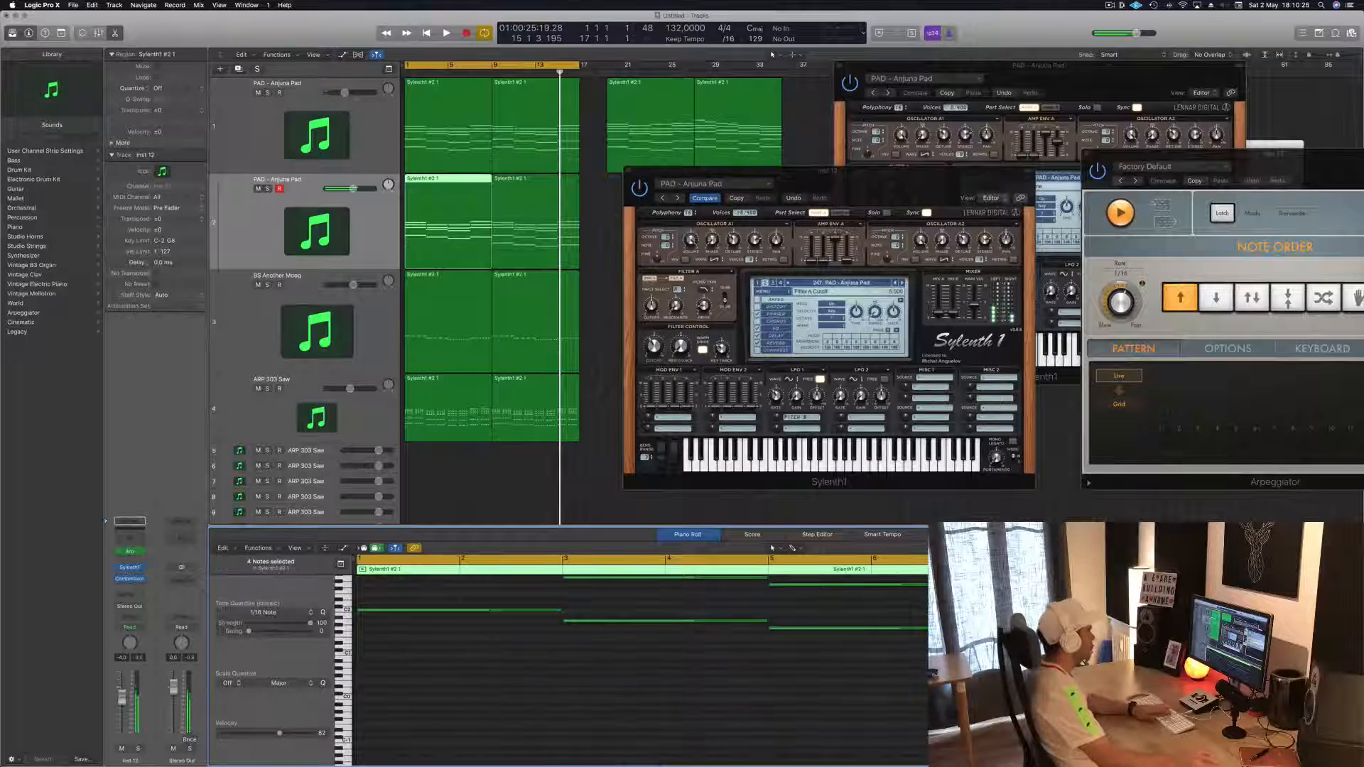
pyautogui.click(533, 213)
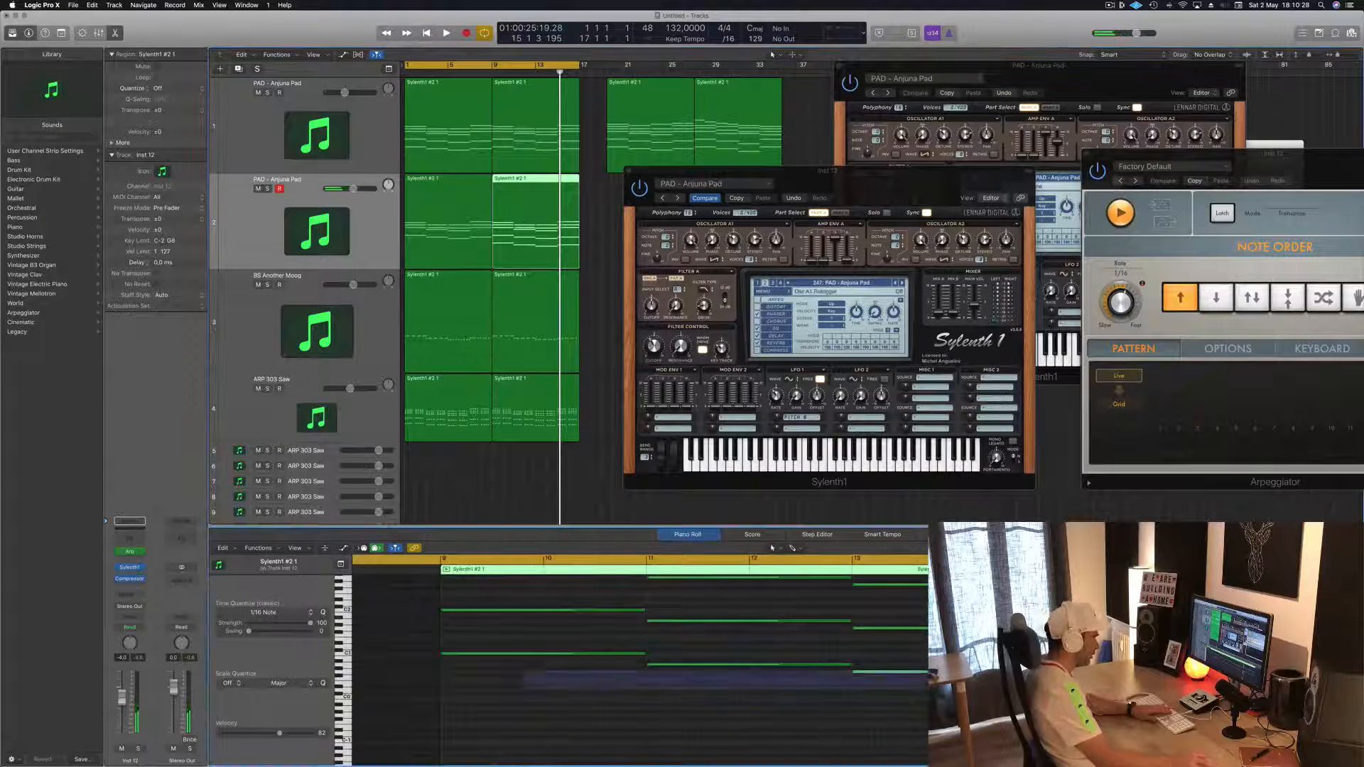
pyautogui.press('Delete')
pyautogui.press('space')
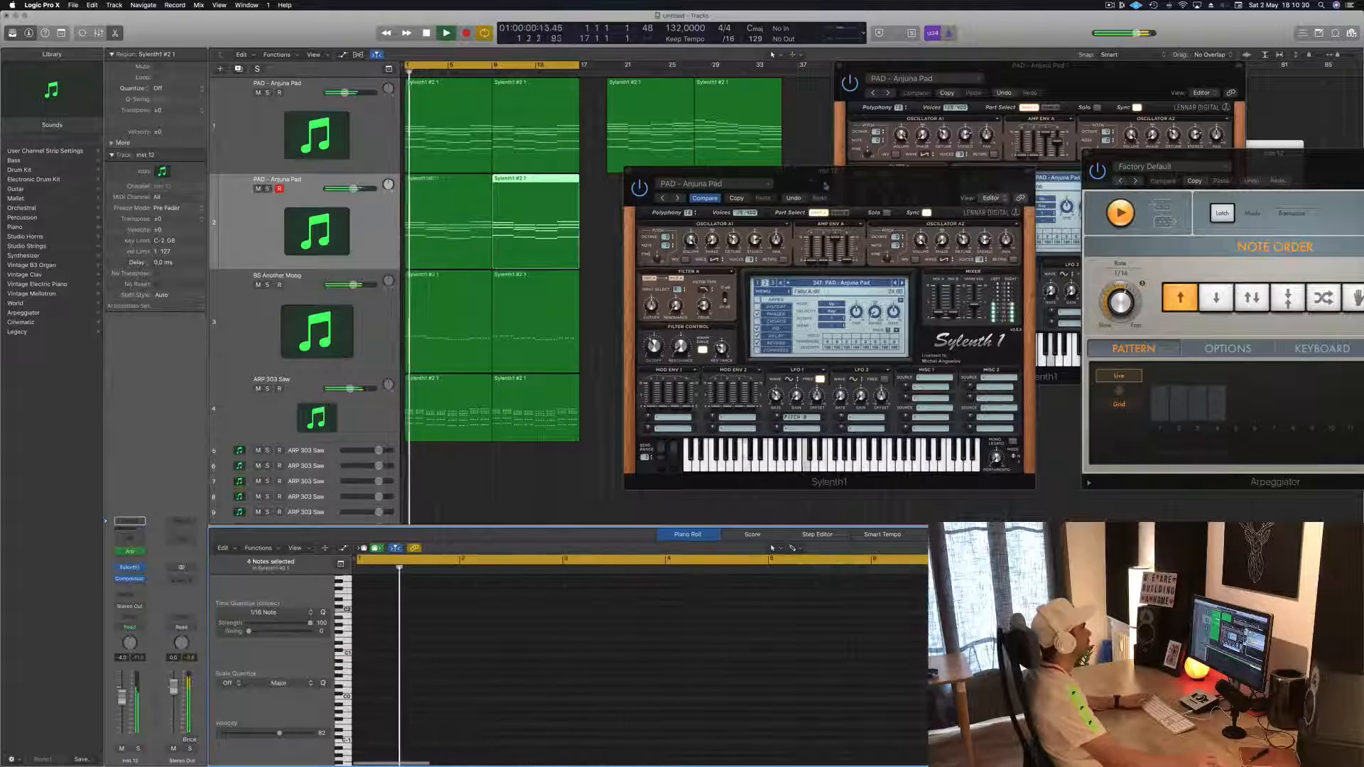
# - Select both regions of the duplicated pad track and replay the loop from the start to hear the arpeggio
pyautogui.moveTo(824, 185)
pyautogui.mouseDown()
pyautogui.moveTo(902, 203)
pyautogui.moveTo(916, 190)
pyautogui.moveTo(833, 190)
pyautogui.mouseUp()
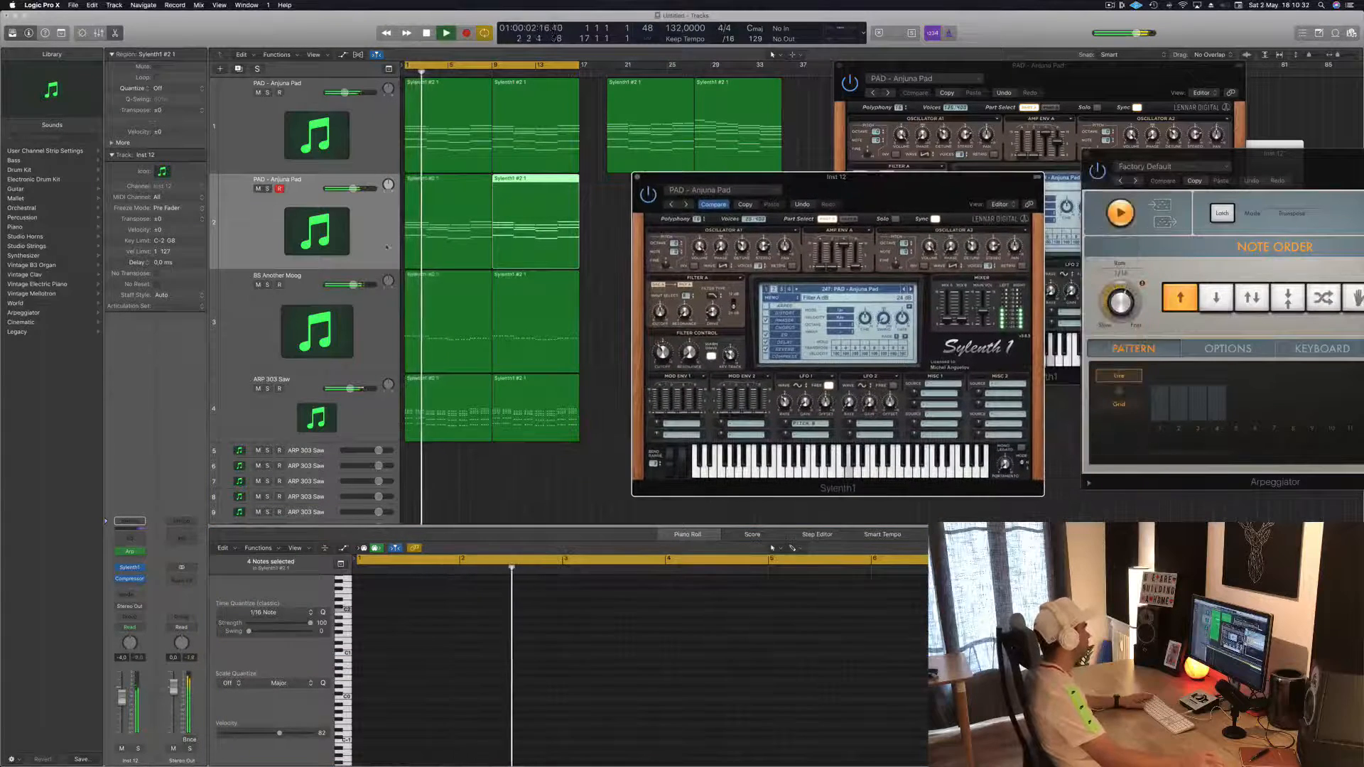
pyautogui.click(346, 244)
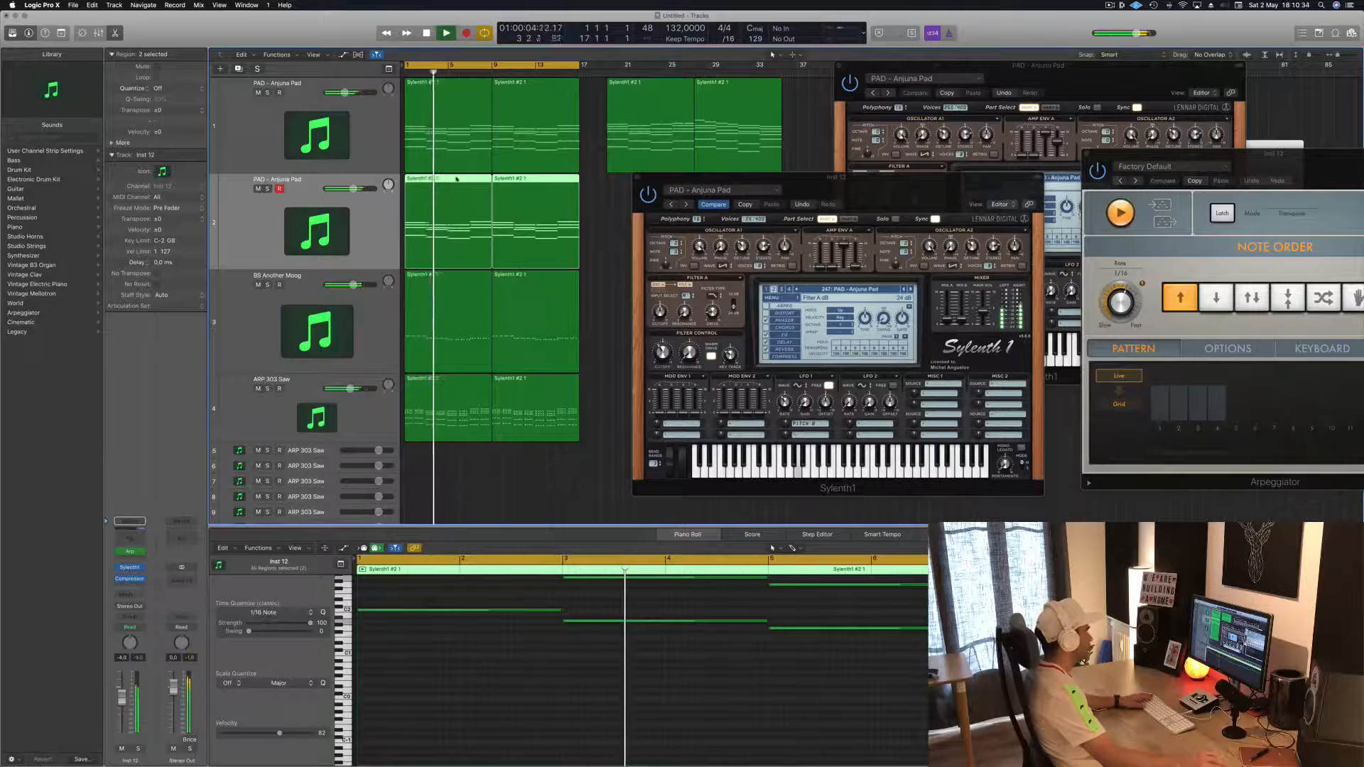
pyautogui.press('space')
pyautogui.press('space')
pyautogui.press('space')
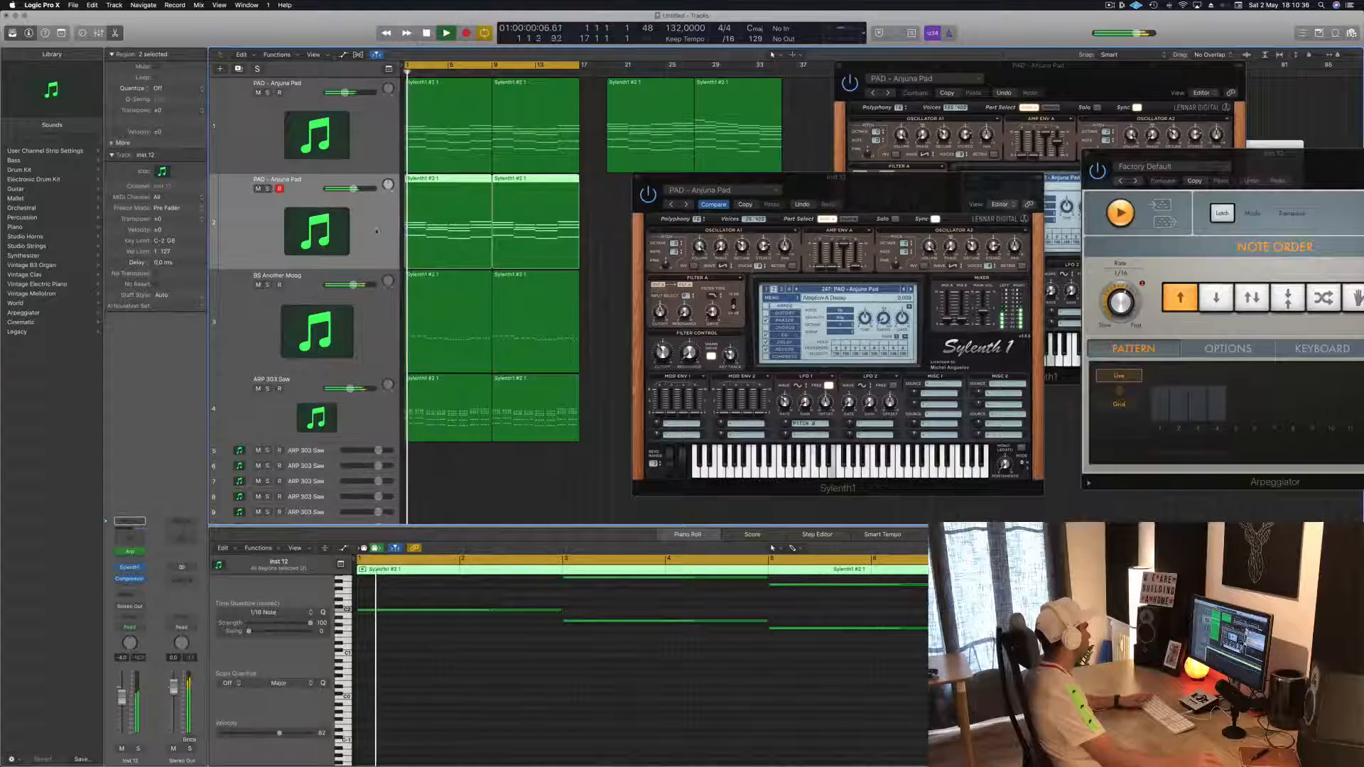
# - Reposition the Arpeggiator beside Sylenth1, switch the duplicated track's synth to the FX - Sweep Up preset and stop playback
pyautogui.click(130, 552)
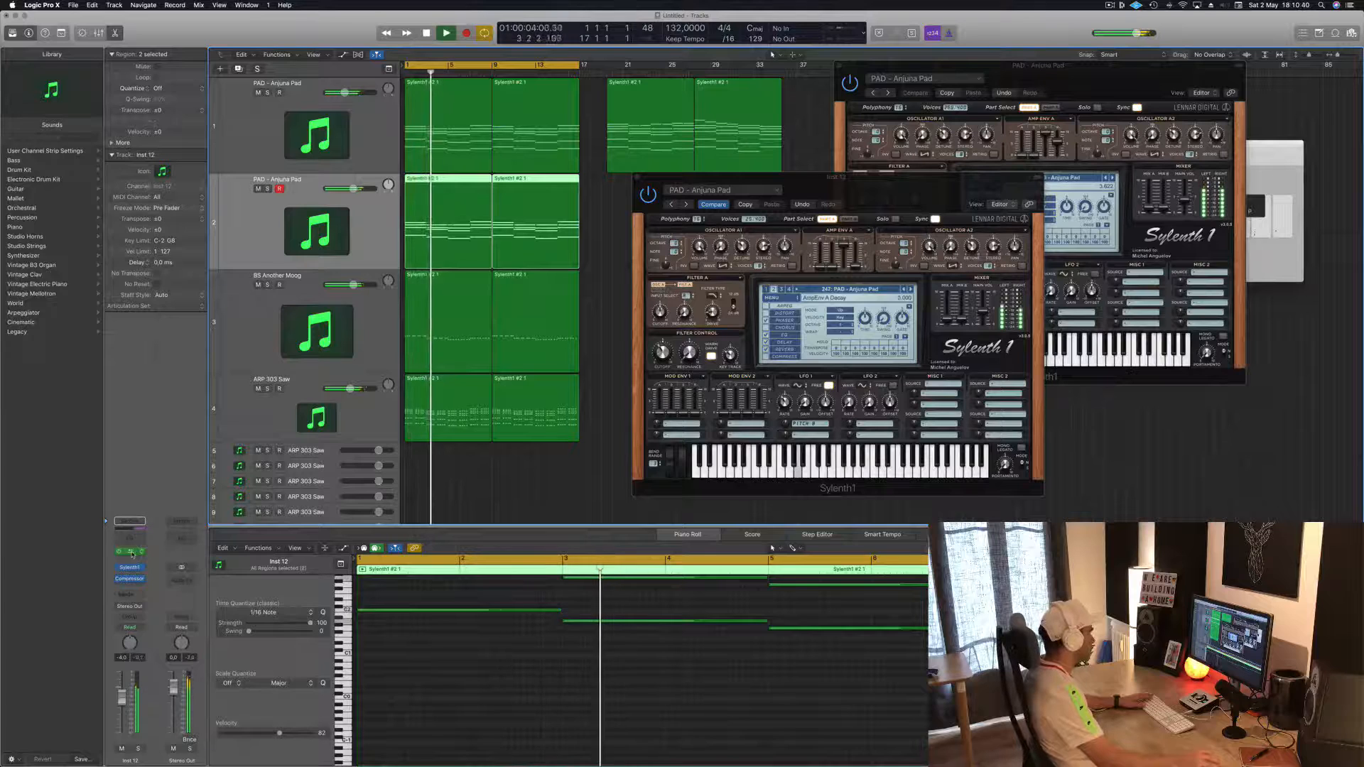
pyautogui.click(130, 552)
pyautogui.moveTo(1194, 155); pyautogui.dragTo(1052, 252)
pyautogui.moveTo(880, 187); pyautogui.dragTo(806, 188)
pyautogui.press('space')
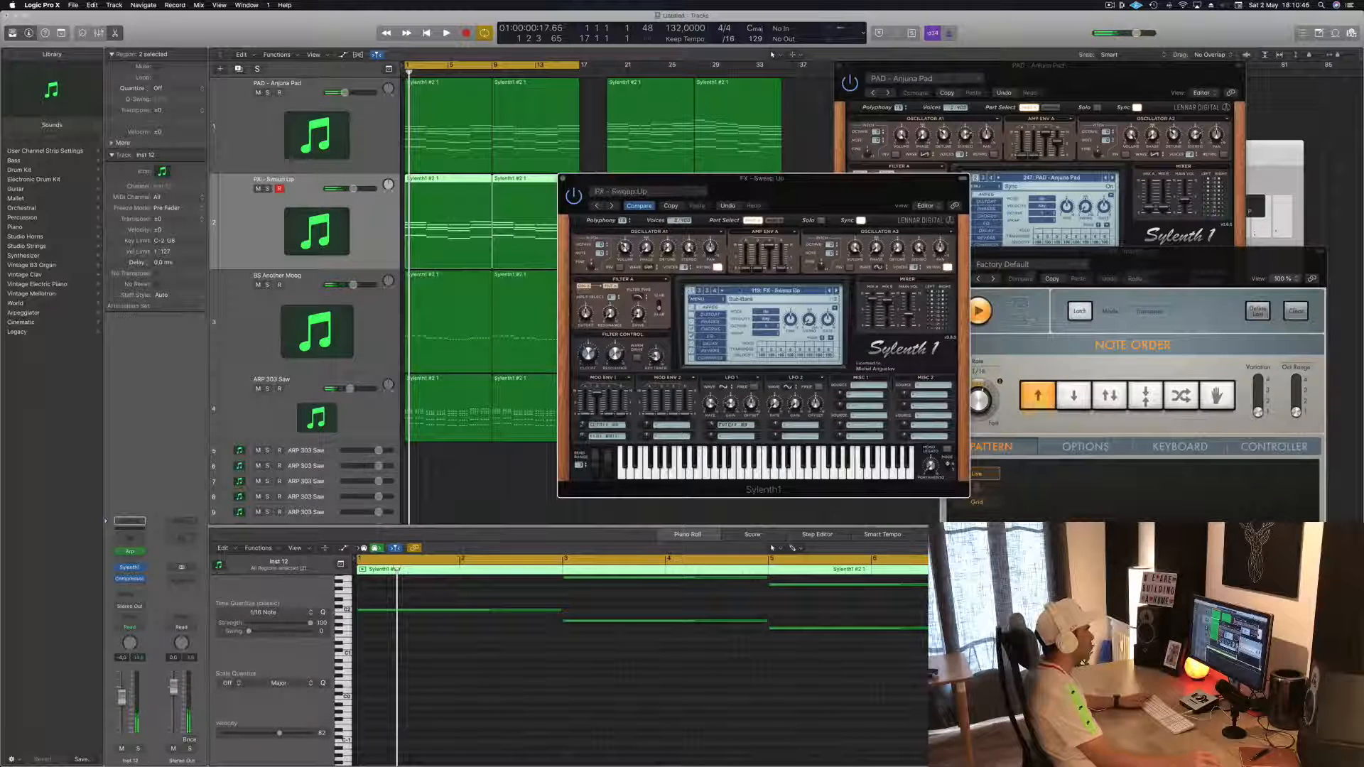
# - Load the LEAD - 80's Cop preset on the arpeggiated track and lower its volume during playback
pyautogui.click(743, 291)
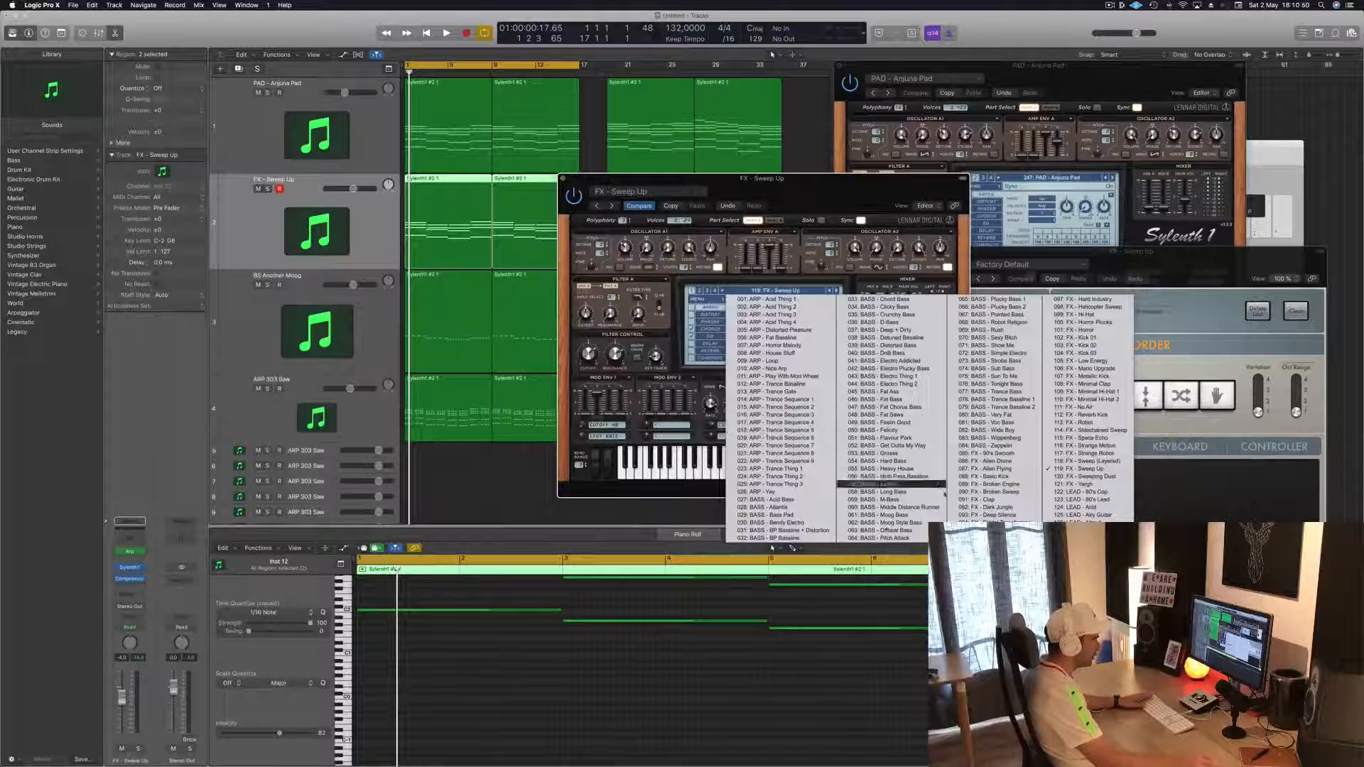
pyautogui.click(1087, 492)
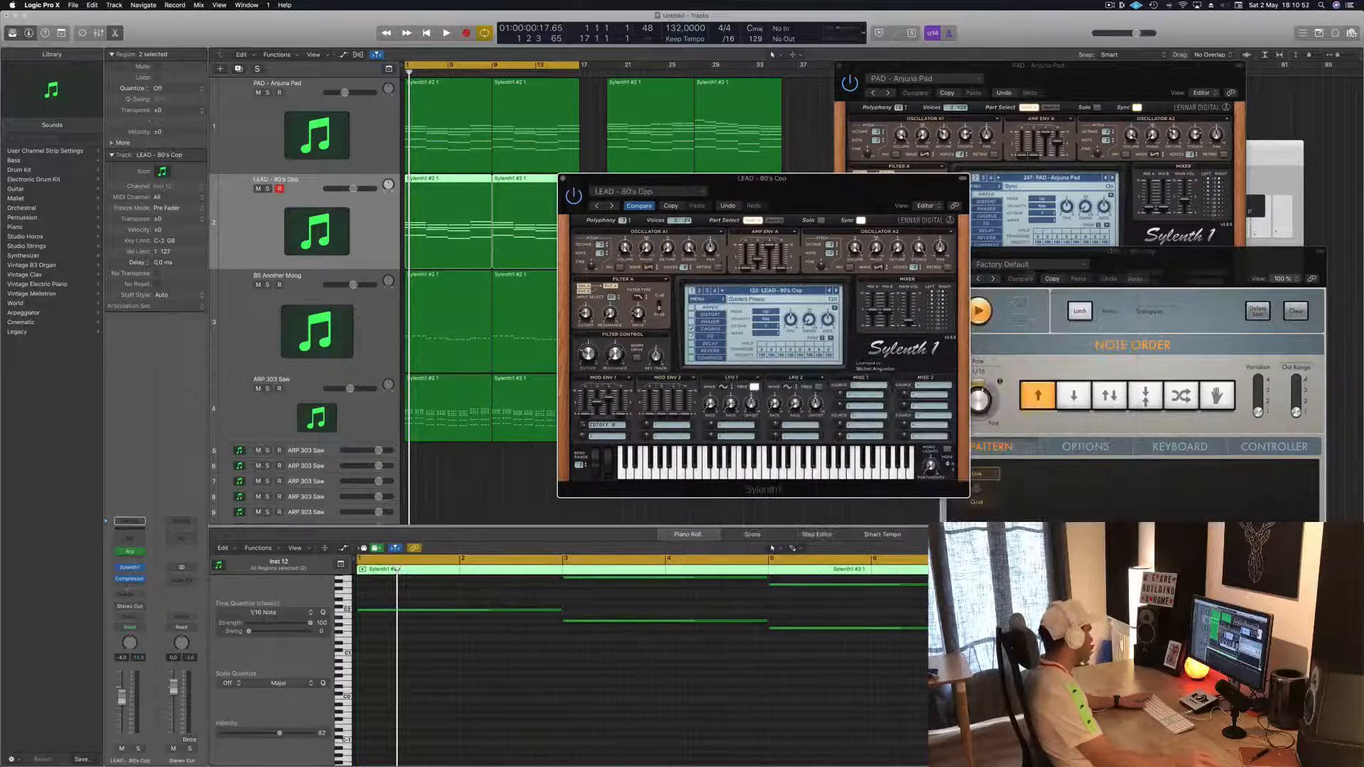
pyautogui.press('space')
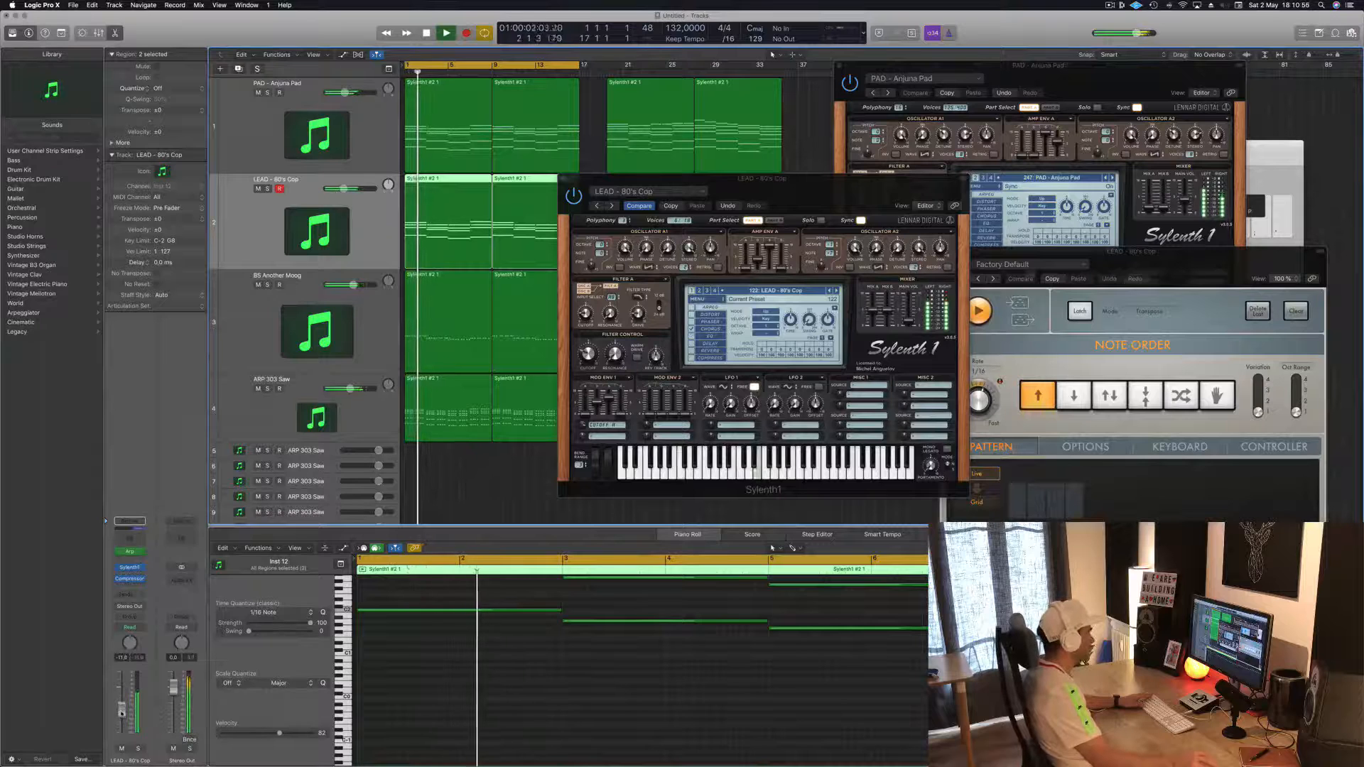
pyautogui.press('space')
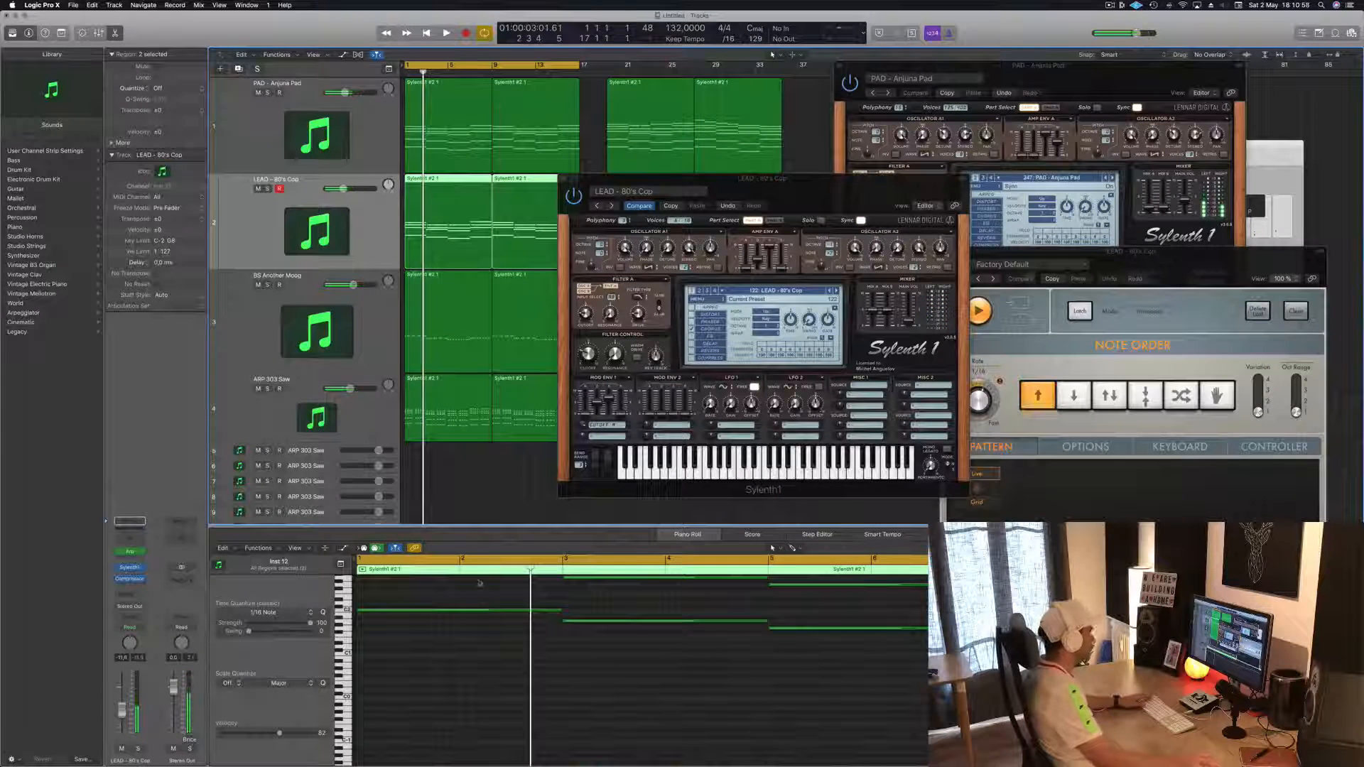
# - Transpose all notes in the arpeggiated track's two regions up one octave and play the loop
pyautogui.click(475, 680)
pyautogui.scroll(5, 486, 691)
pyautogui.press('super+Left')
pyautogui.press('super+Left')
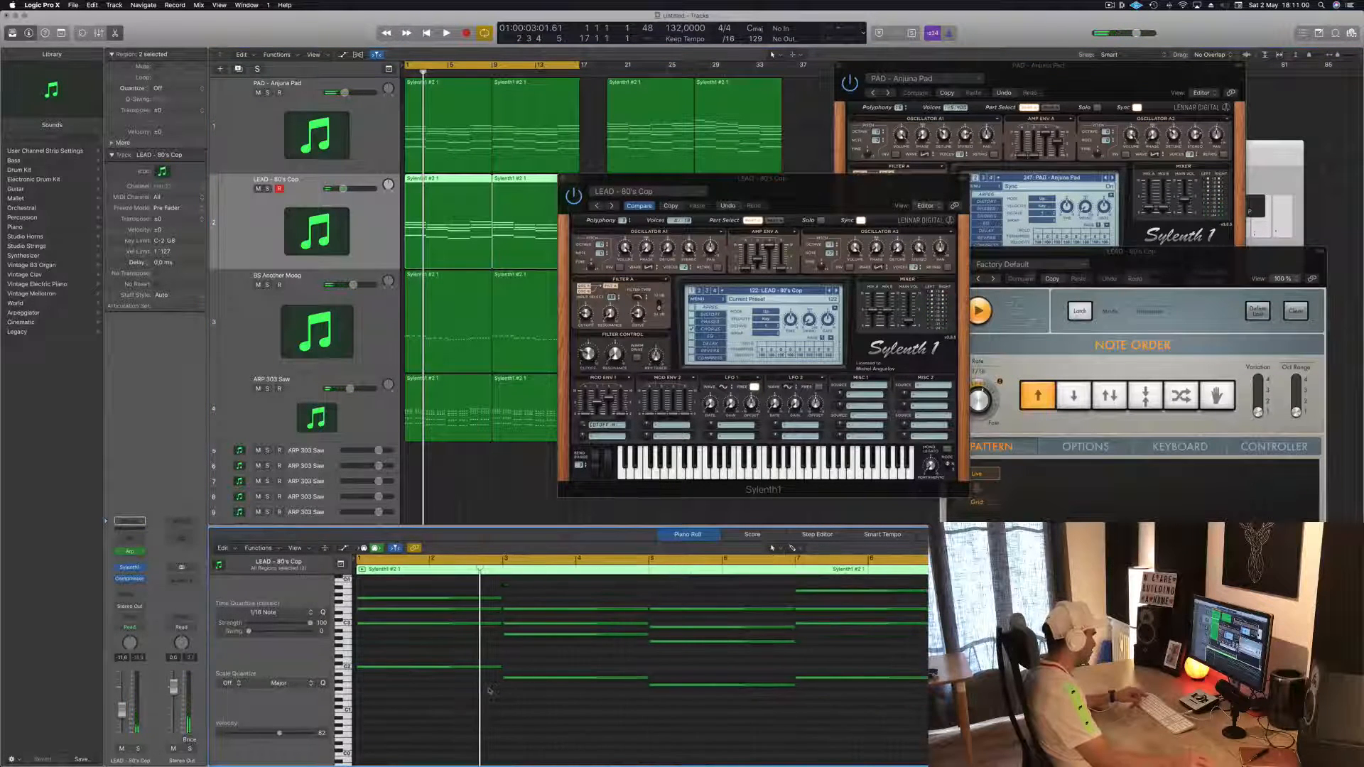
pyautogui.scroll(2, 491, 688)
pyautogui.press('super+a')
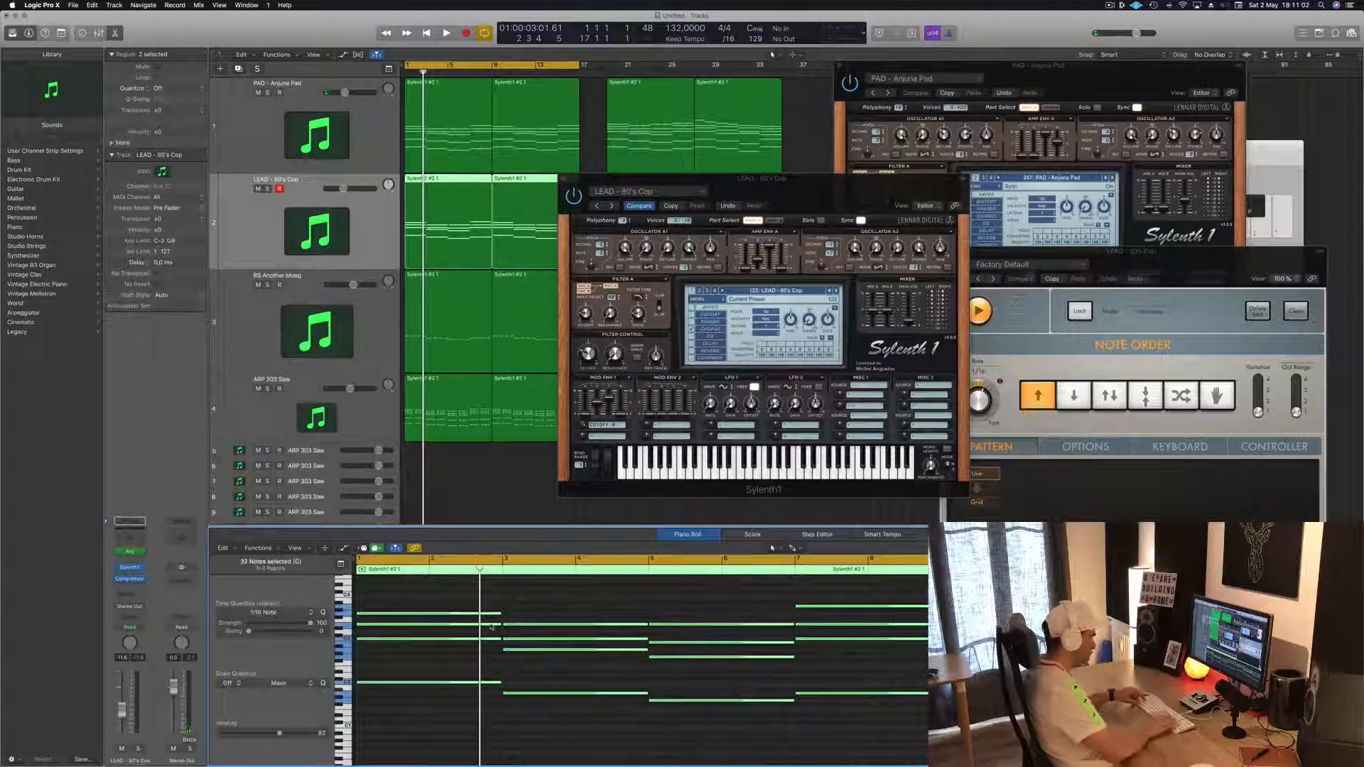
pyautogui.hotkey('alt', 'shift', 'Up')
pyautogui.press('space')
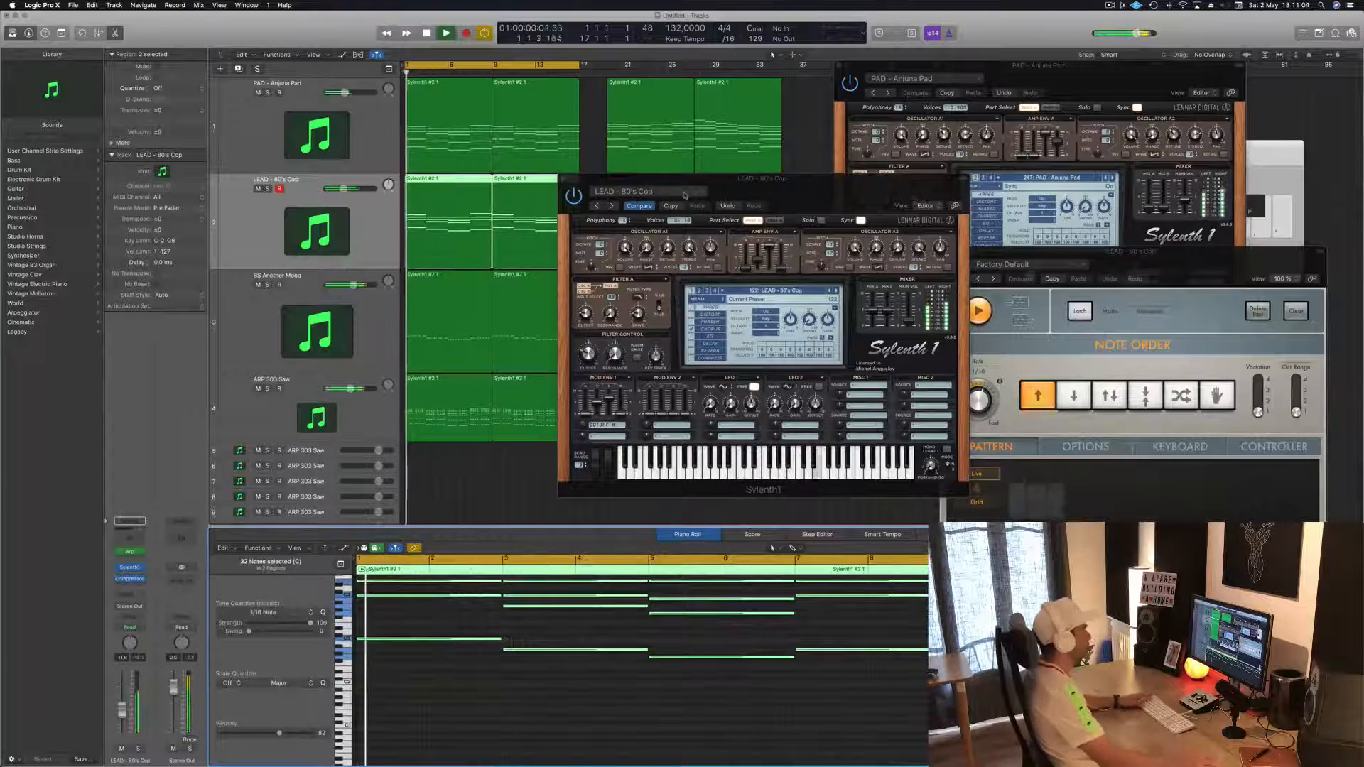
# - Lower the LEAD - 80's Cop track's volume further and replay the loop from the start
pyautogui.moveTo(767, 184); pyautogui.dragTo(904, 184)
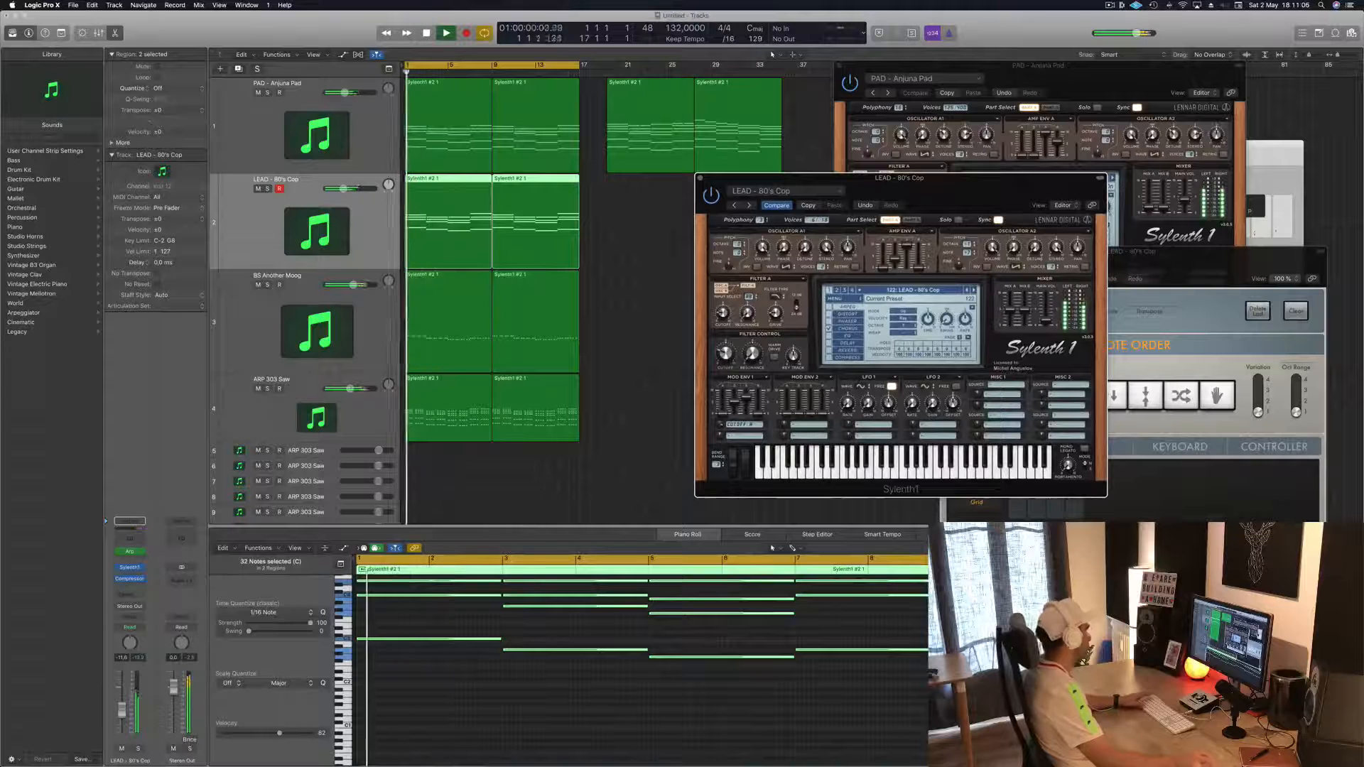
pyautogui.moveTo(125, 714); pyautogui.dragTo(123, 723)
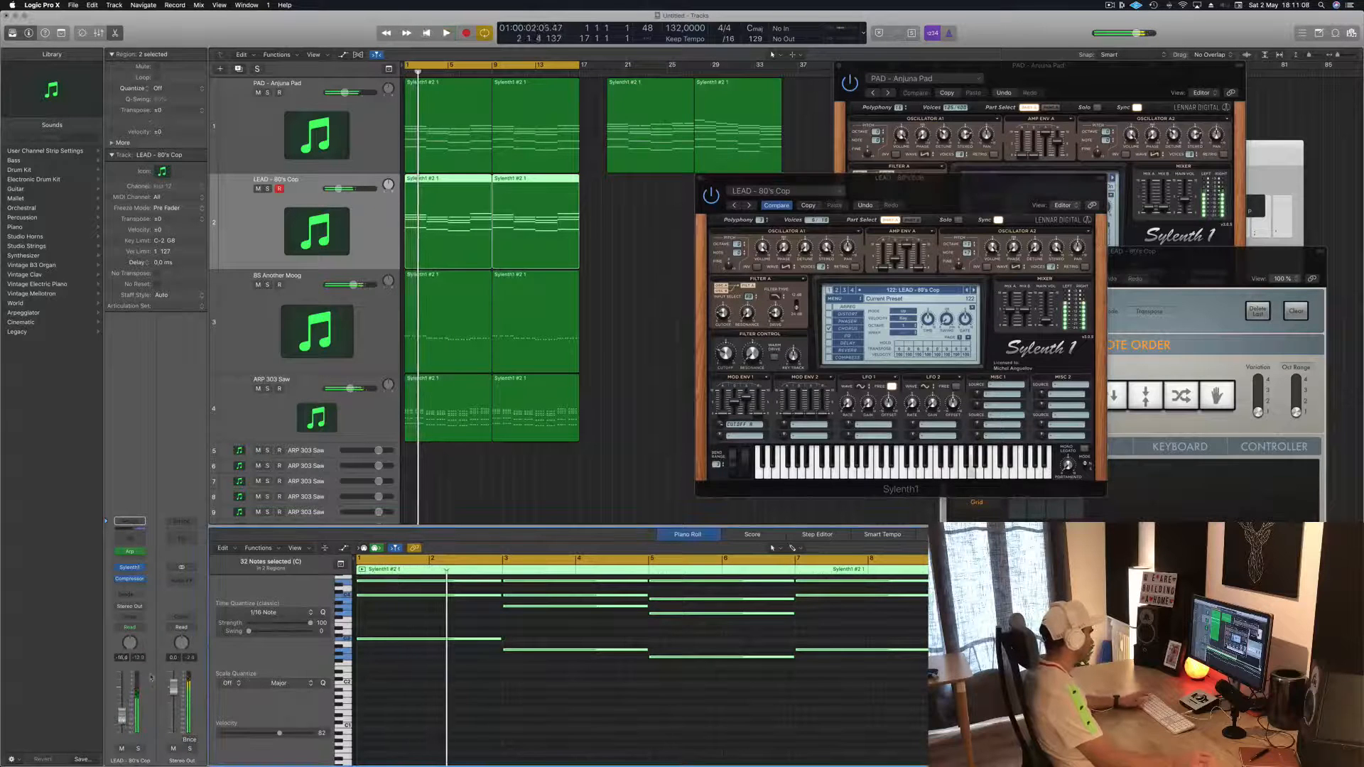
pyautogui.press('space')
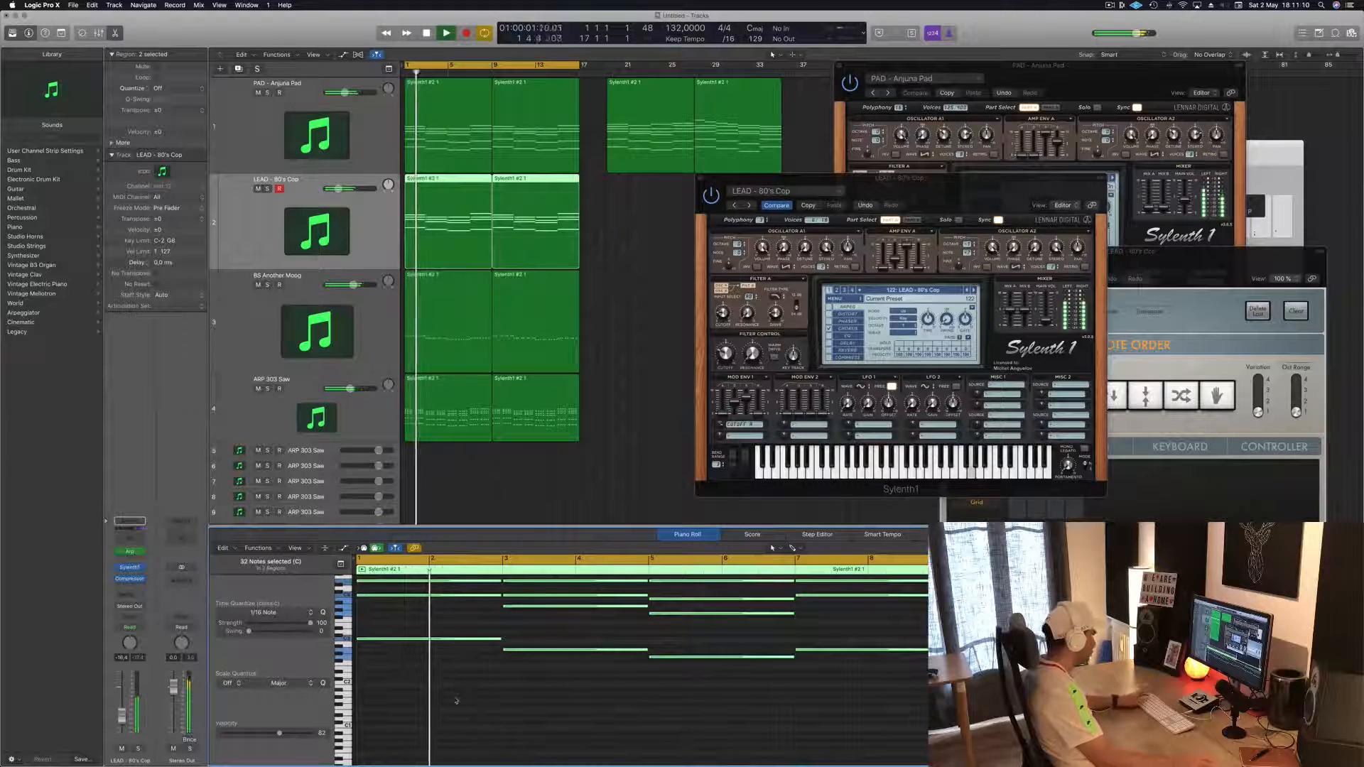
# - Audition the LEAD - 80's Lead and LEAD - Airy Guitar presets on the arpeggiated track, replaying the loop from the start
pyautogui.press('space')
pyautogui.press('space')
pyautogui.moveTo(942, 182); pyautogui.dragTo(822, 211)
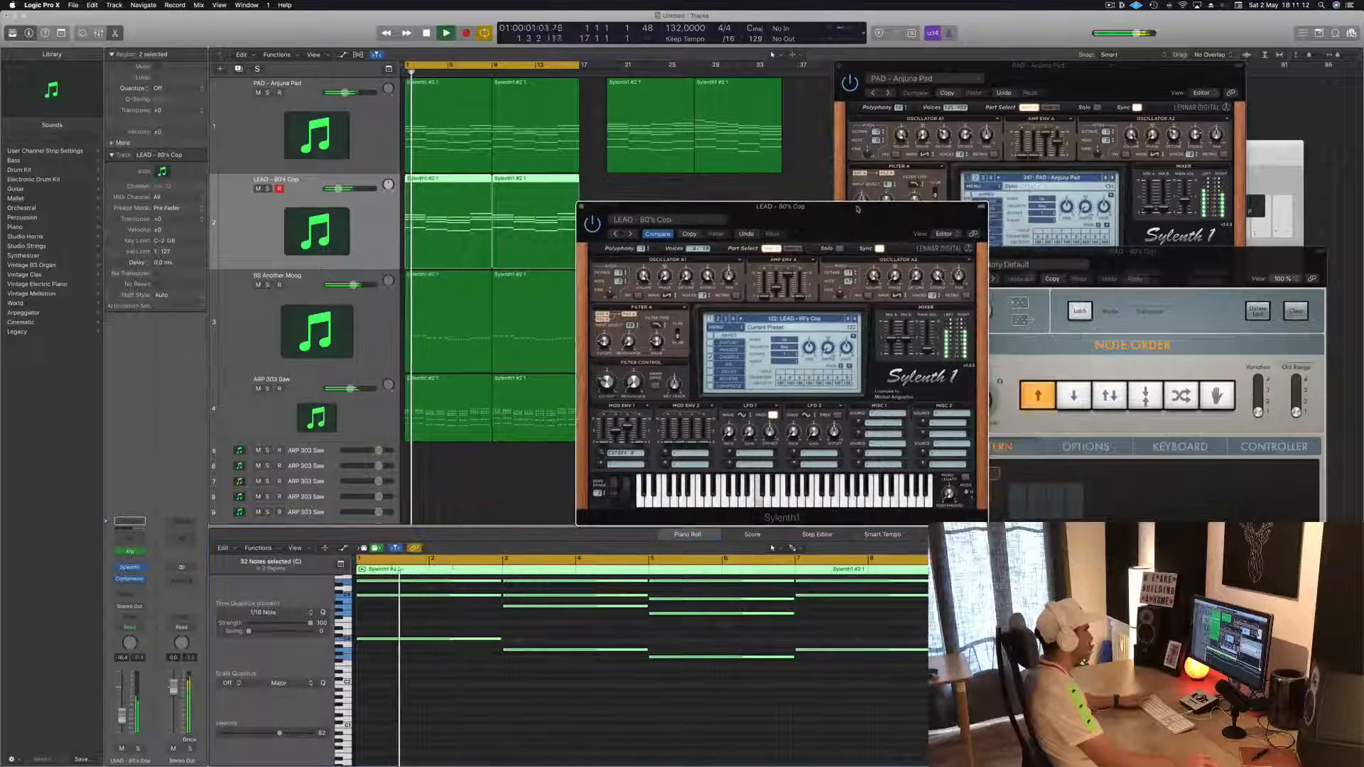
pyautogui.click(855, 319)
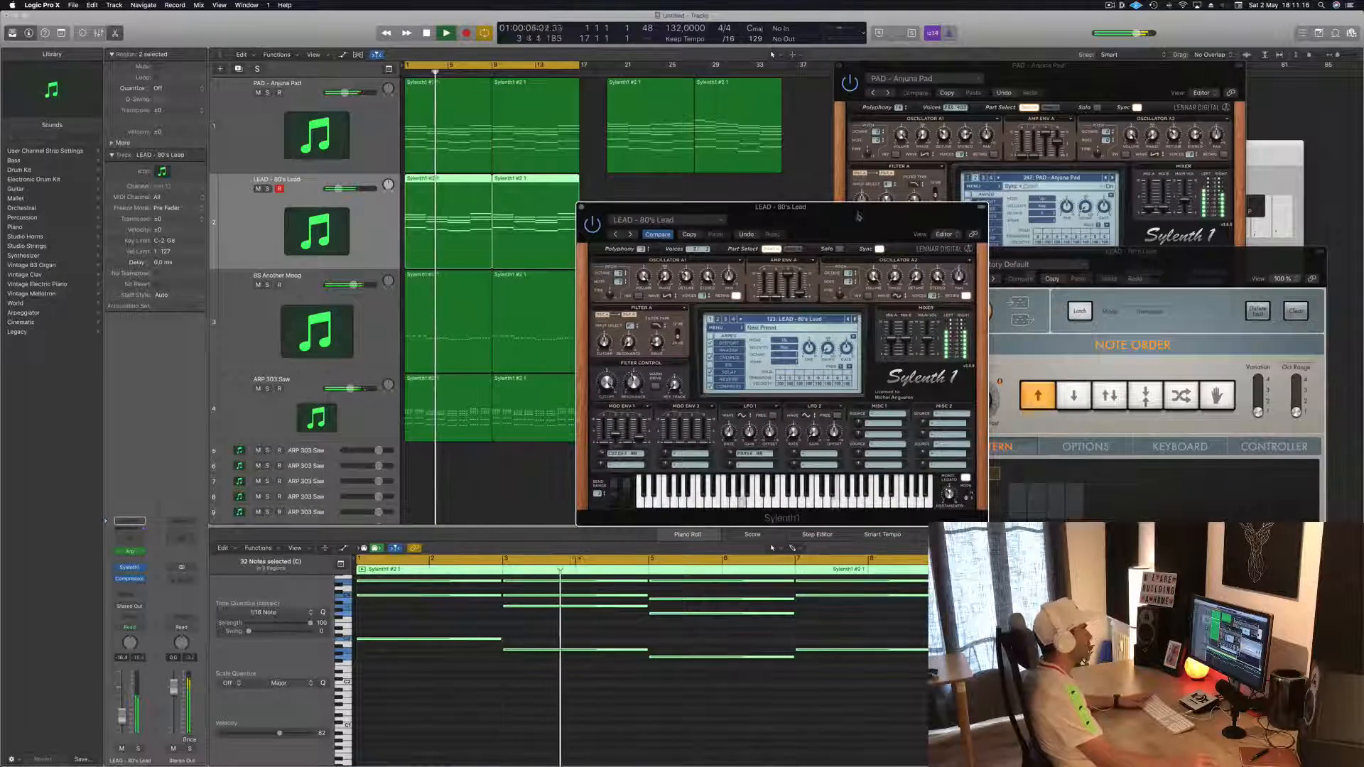
pyautogui.moveTo(858, 215); pyautogui.dragTo(1043, 199)
pyautogui.press('space')
pyautogui.click(1040, 299)
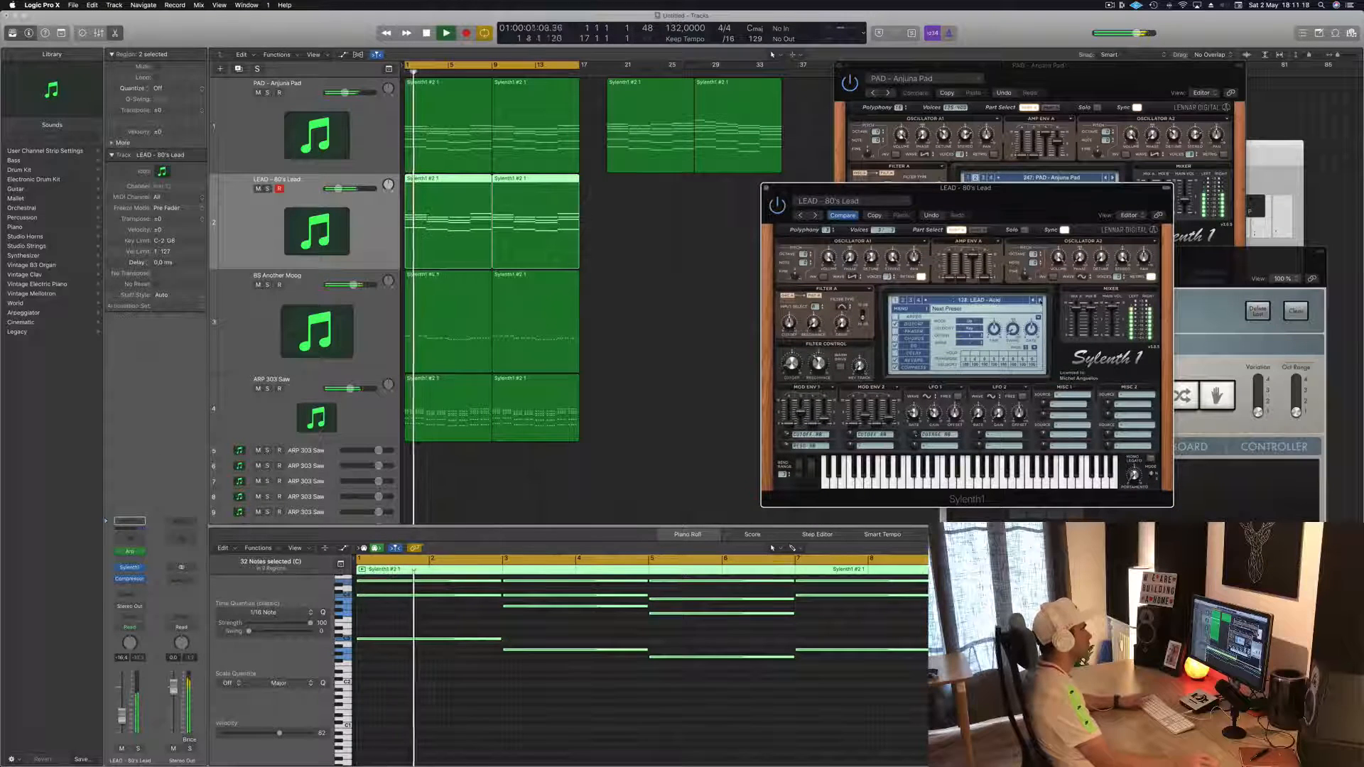
pyautogui.click(1040, 300)
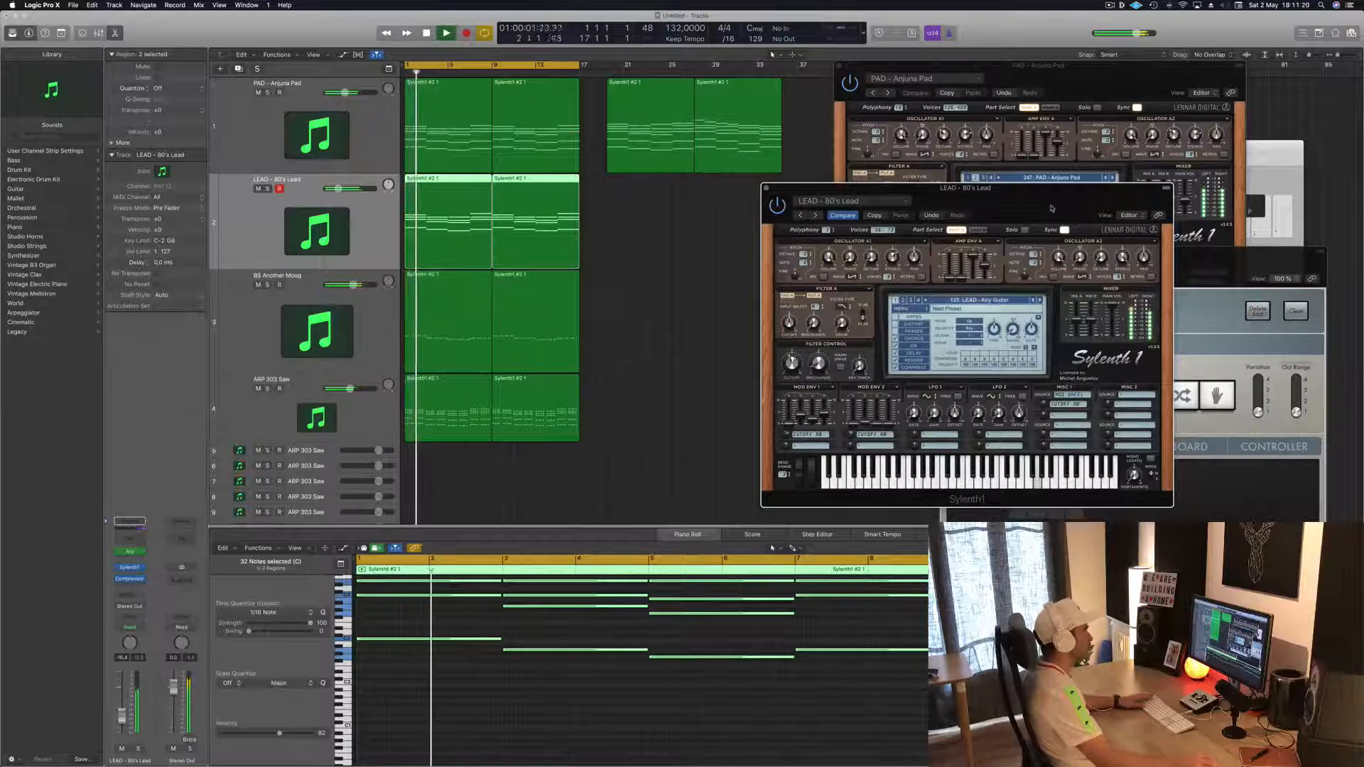
pyautogui.moveTo(1052, 208); pyautogui.dragTo(1018, 219)
pyautogui.press('space')
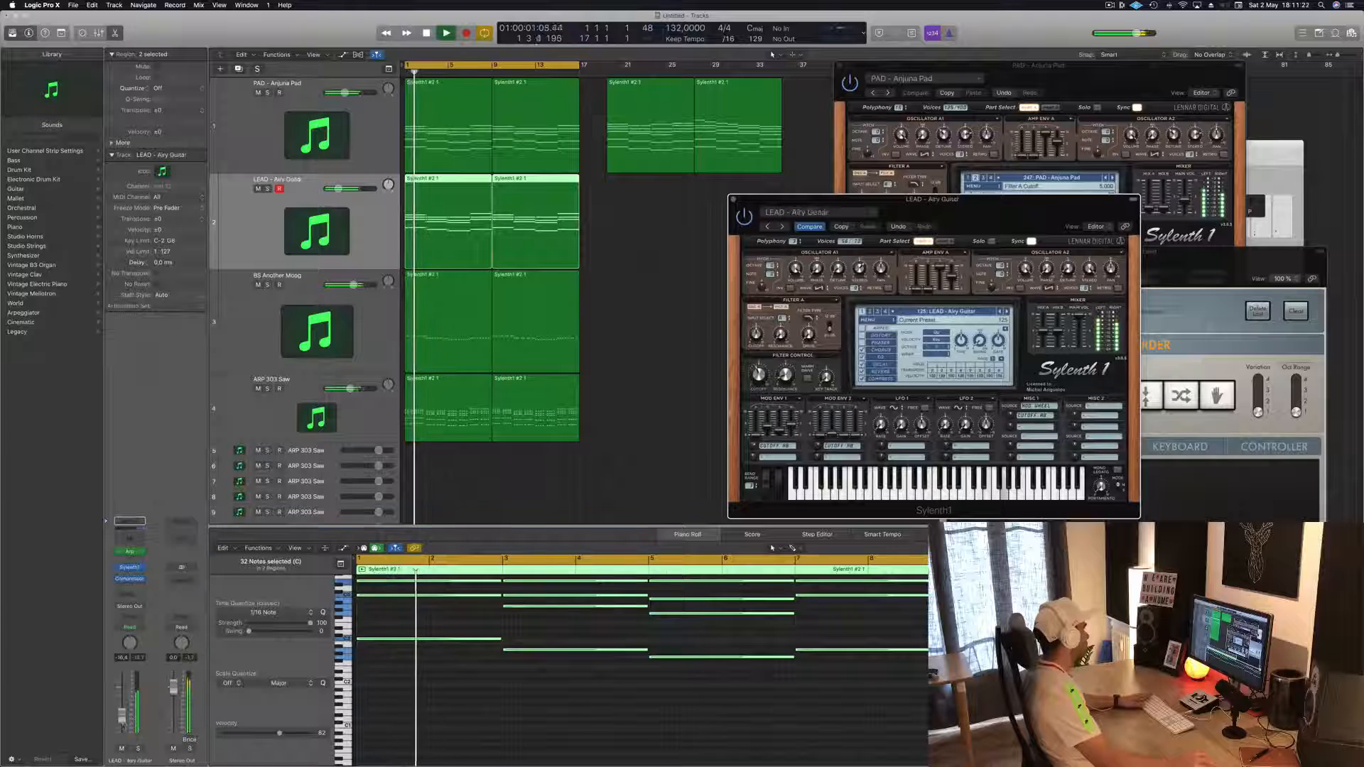
# - Lower the arpeggiated track's volume and audition the following presets from LEAD - Altra 1 through LEAD - Basic Super Saw to LEAD - Brass
pyautogui.moveTo(122, 721); pyautogui.dragTo(122, 724)
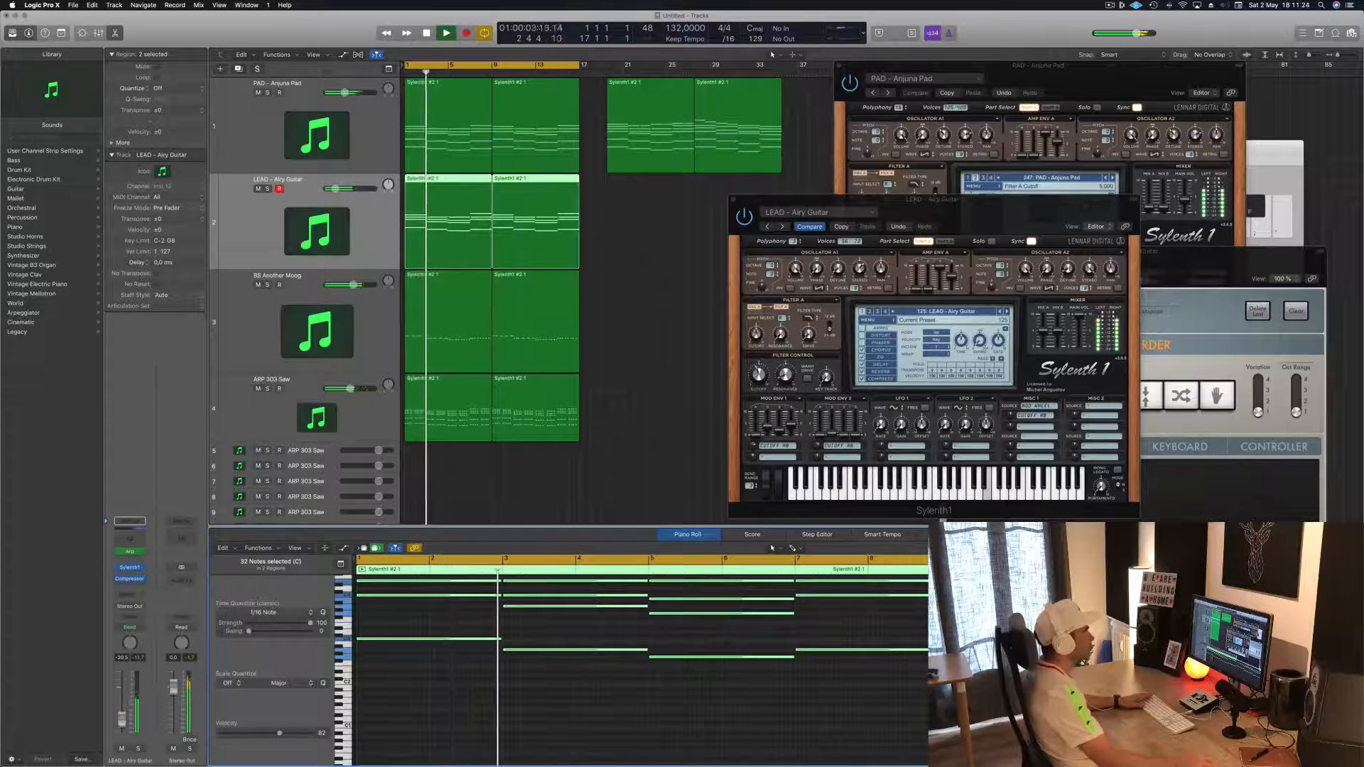
pyautogui.click(1006, 313)
pyautogui.press('space')
pyautogui.press('space')
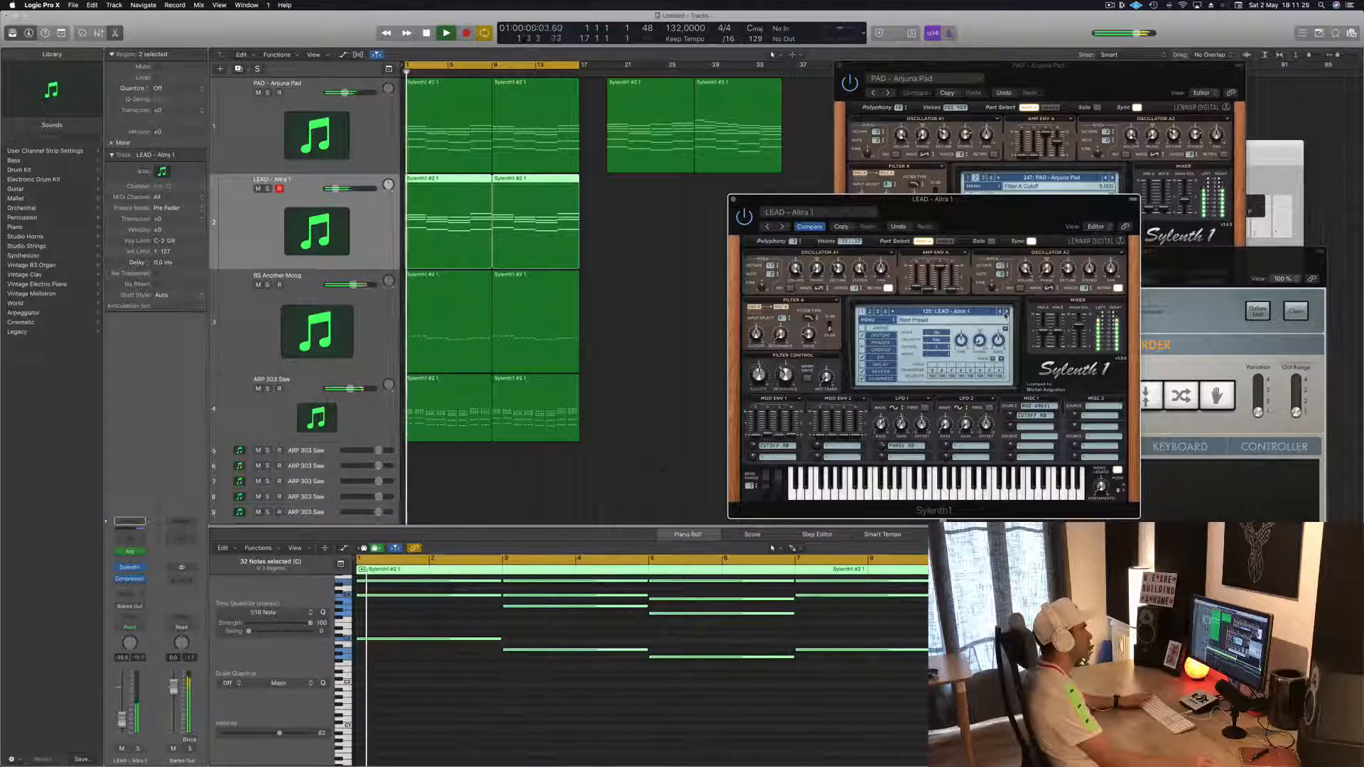
pyautogui.click(1006, 313)
pyautogui.click(1007, 312)
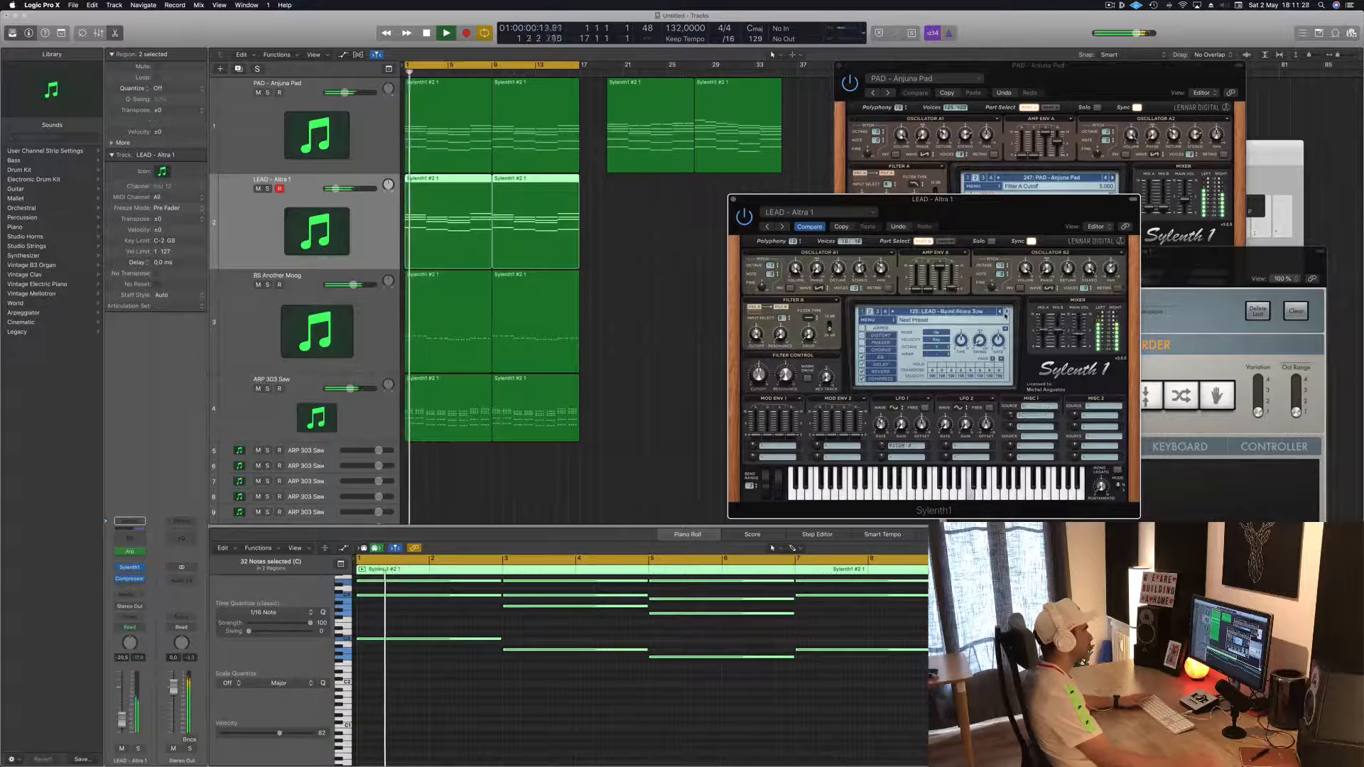
pyautogui.press('space')
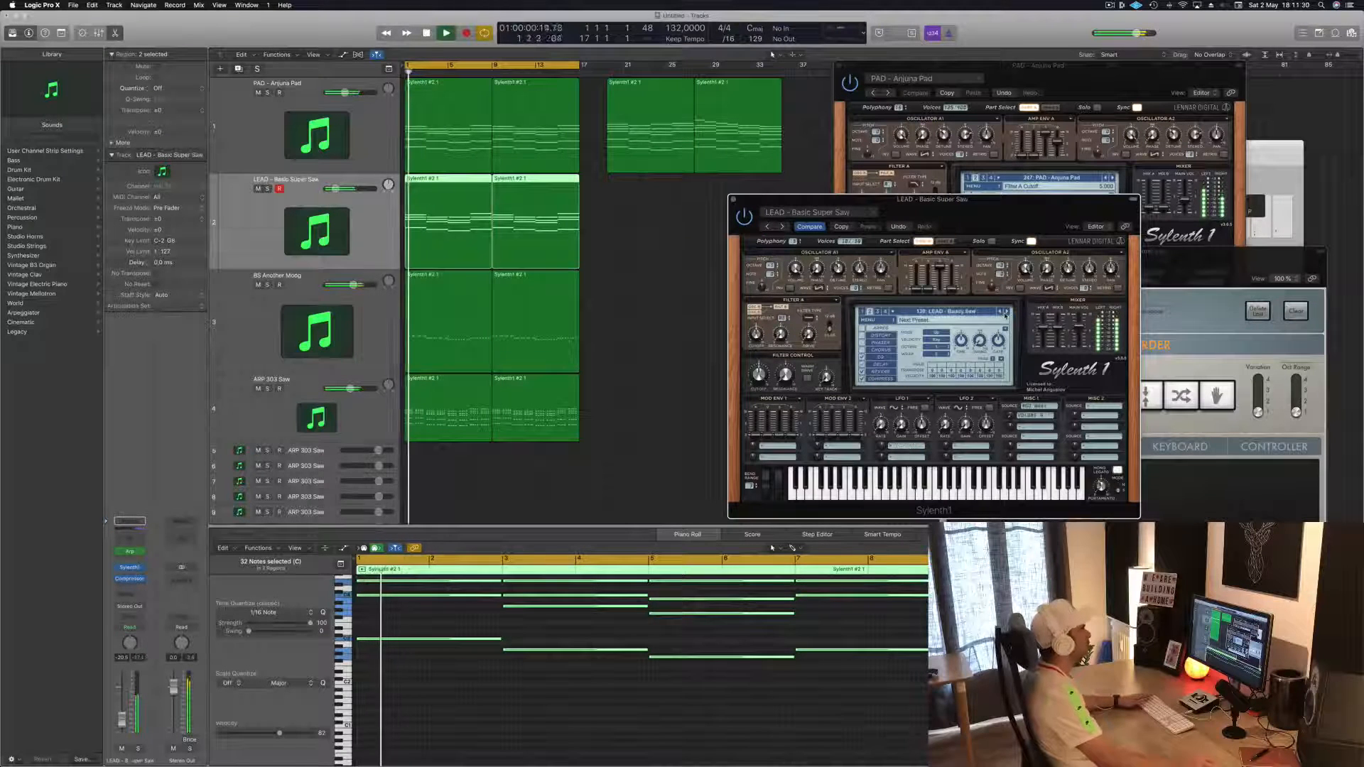
pyautogui.click(1006, 313)
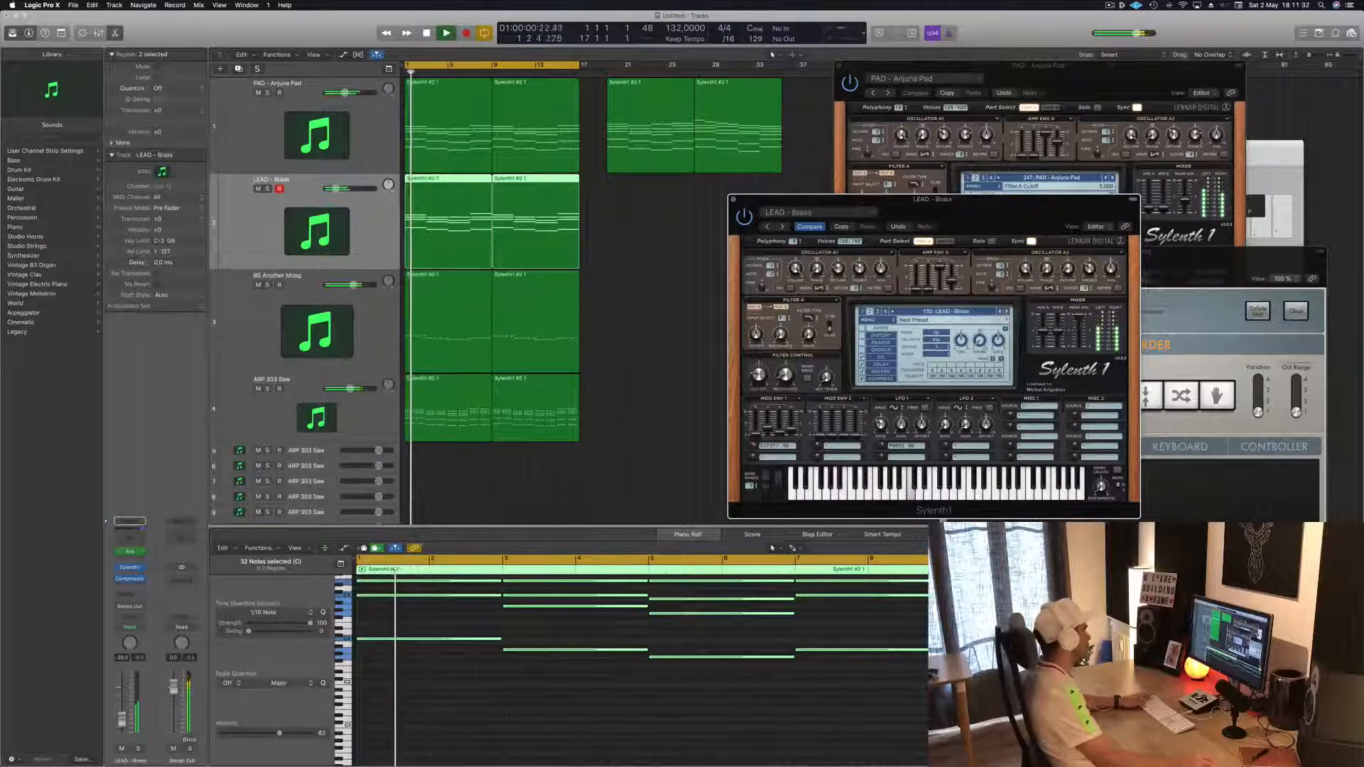
# - Raise the arpeggiated track's volume and settle on the LEAD - Brazil 1 preset after auditioning presets up to LEAD - Burning Up
pyautogui.moveTo(123, 721); pyautogui.dragTo(123, 705)
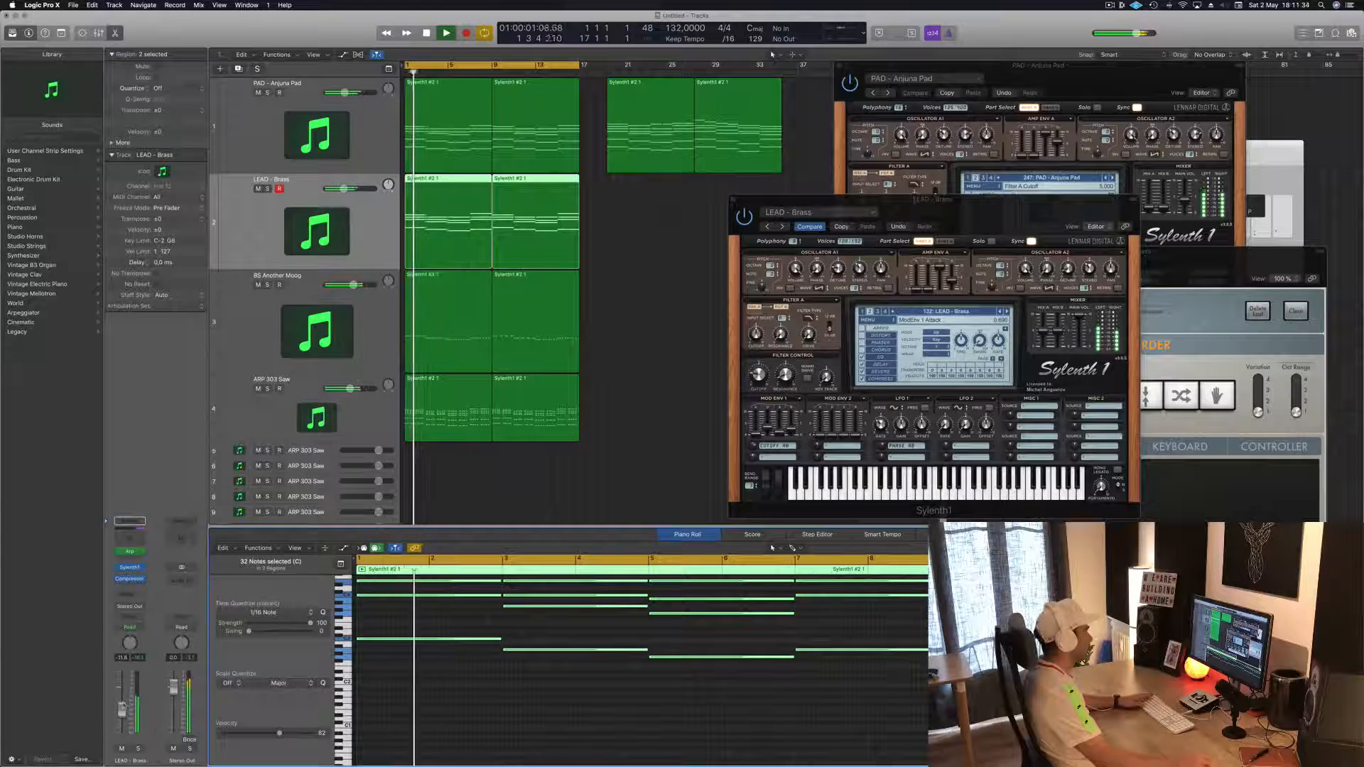
pyautogui.click(1006, 312)
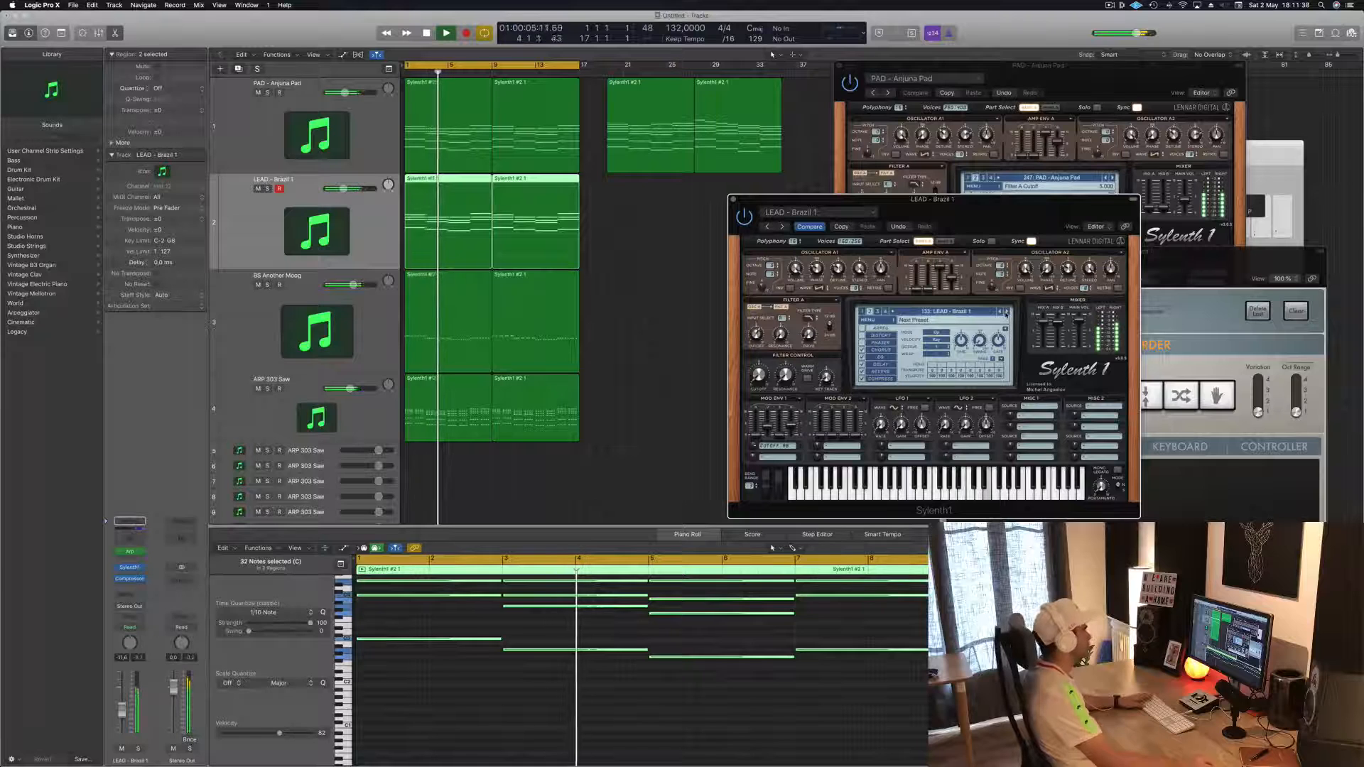
pyautogui.click(1006, 313)
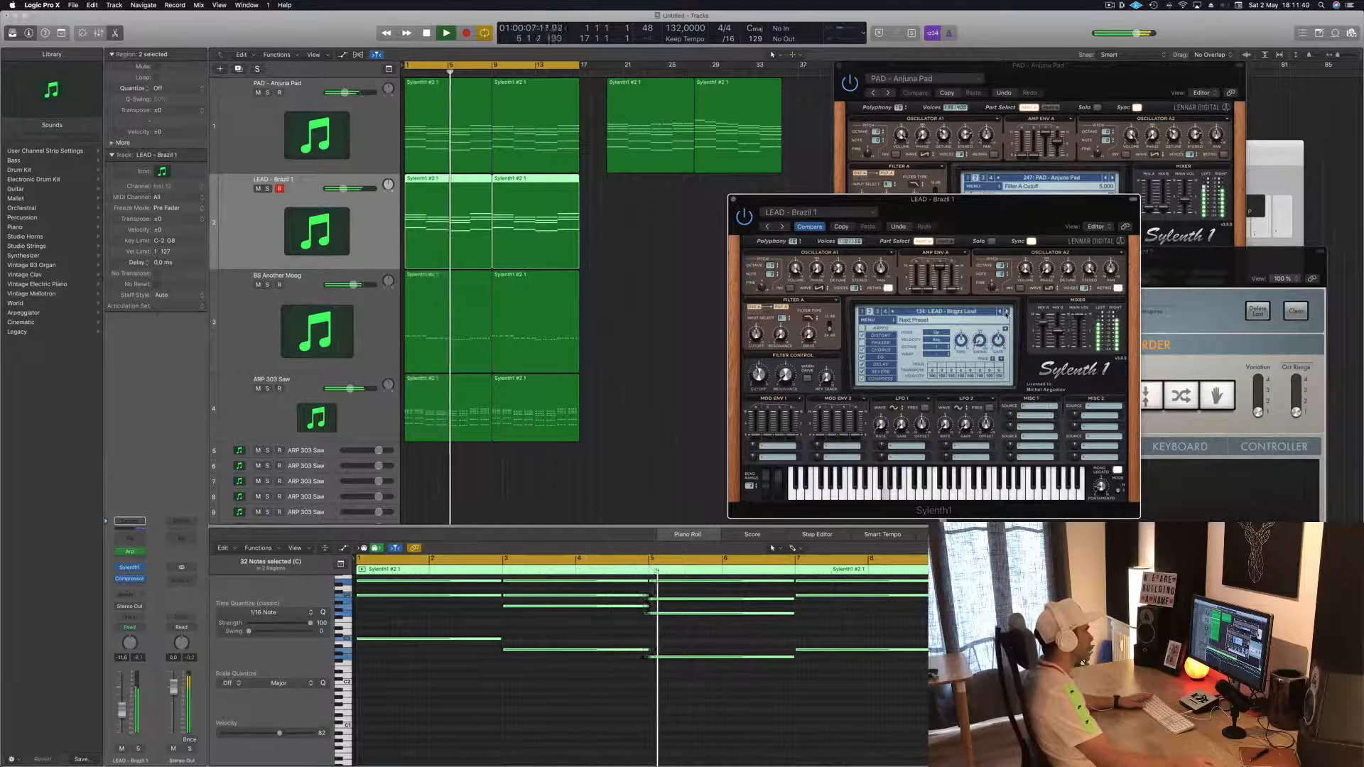
pyautogui.click(1006, 312)
pyautogui.click(1001, 312)
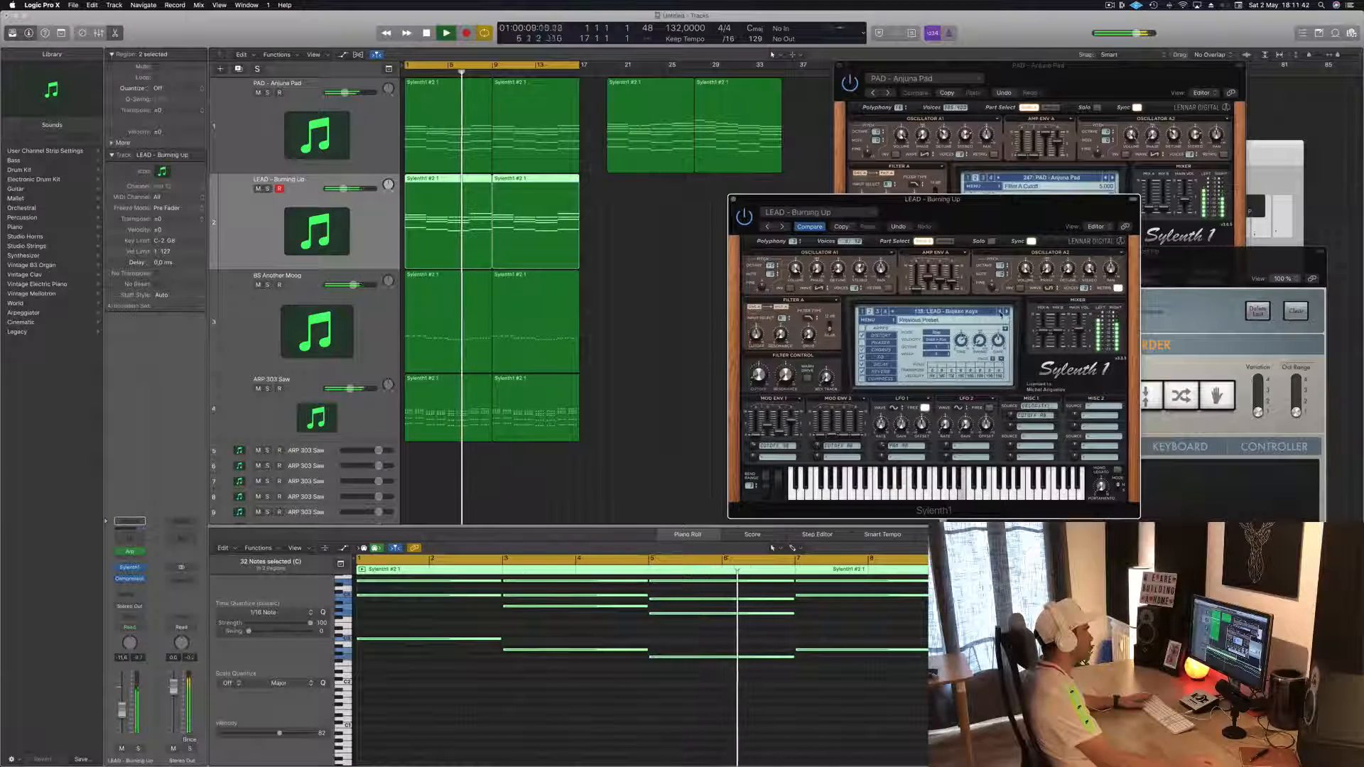
pyautogui.click(1001, 312)
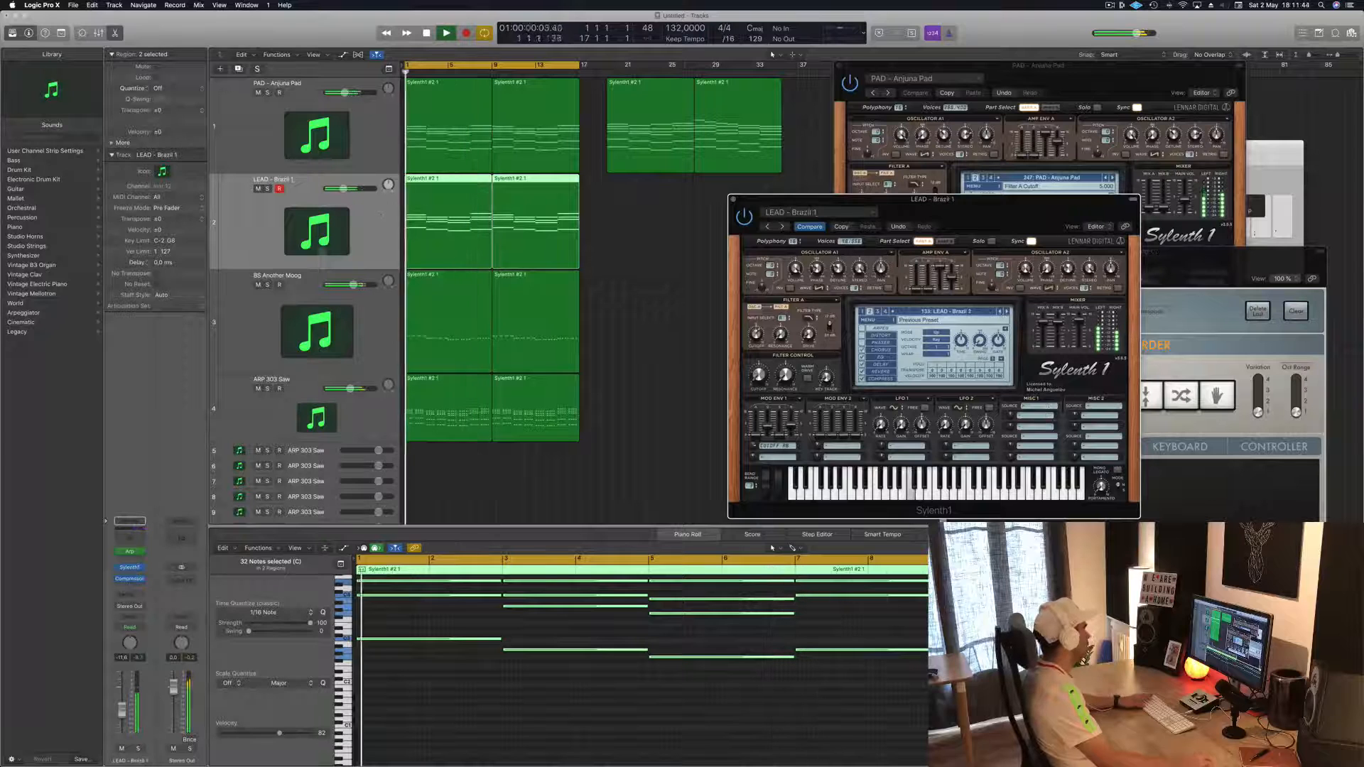
# - Lower the LEAD - Brazil 1 track's volume in the mix while the loop plays
pyautogui.click(86, 711)
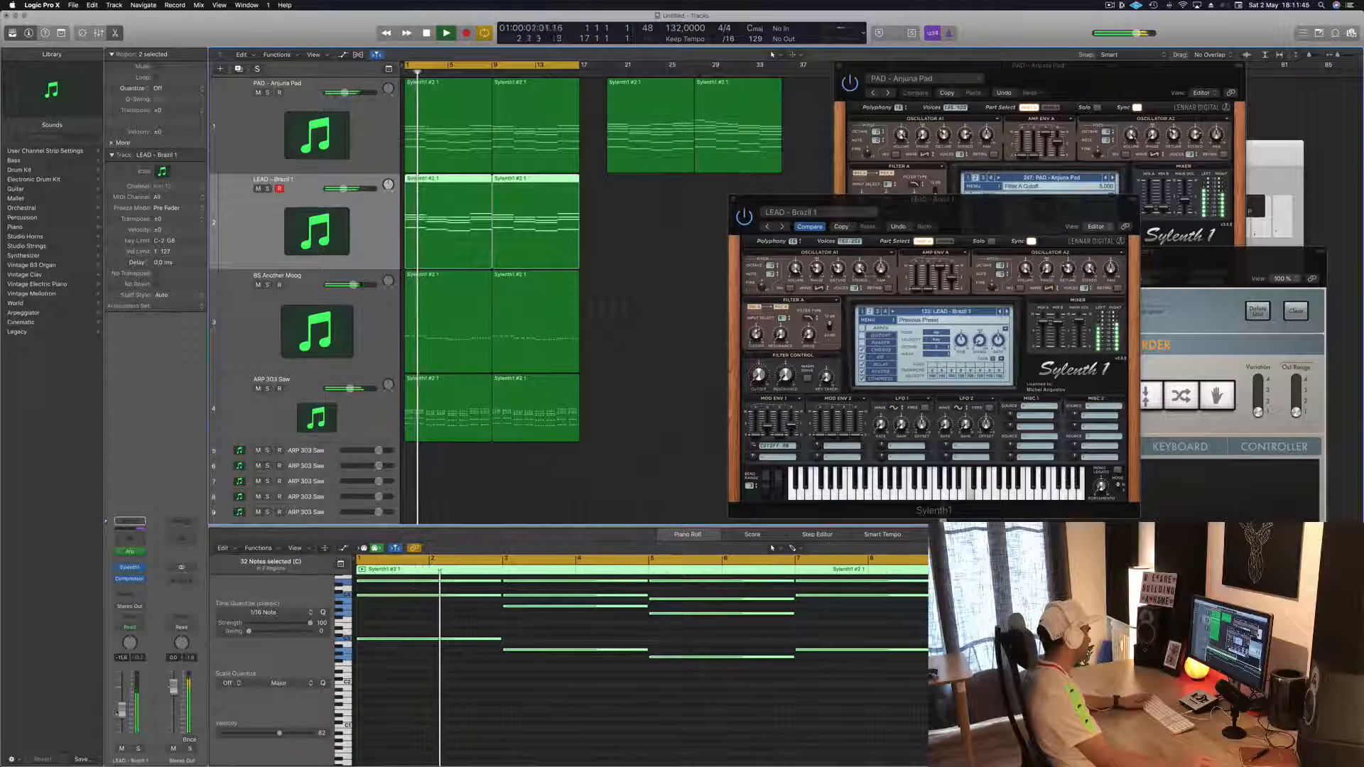
pyautogui.moveTo(122, 712); pyautogui.dragTo(121, 720)
pyautogui.moveTo(1023, 209); pyautogui.dragTo(950, 199)
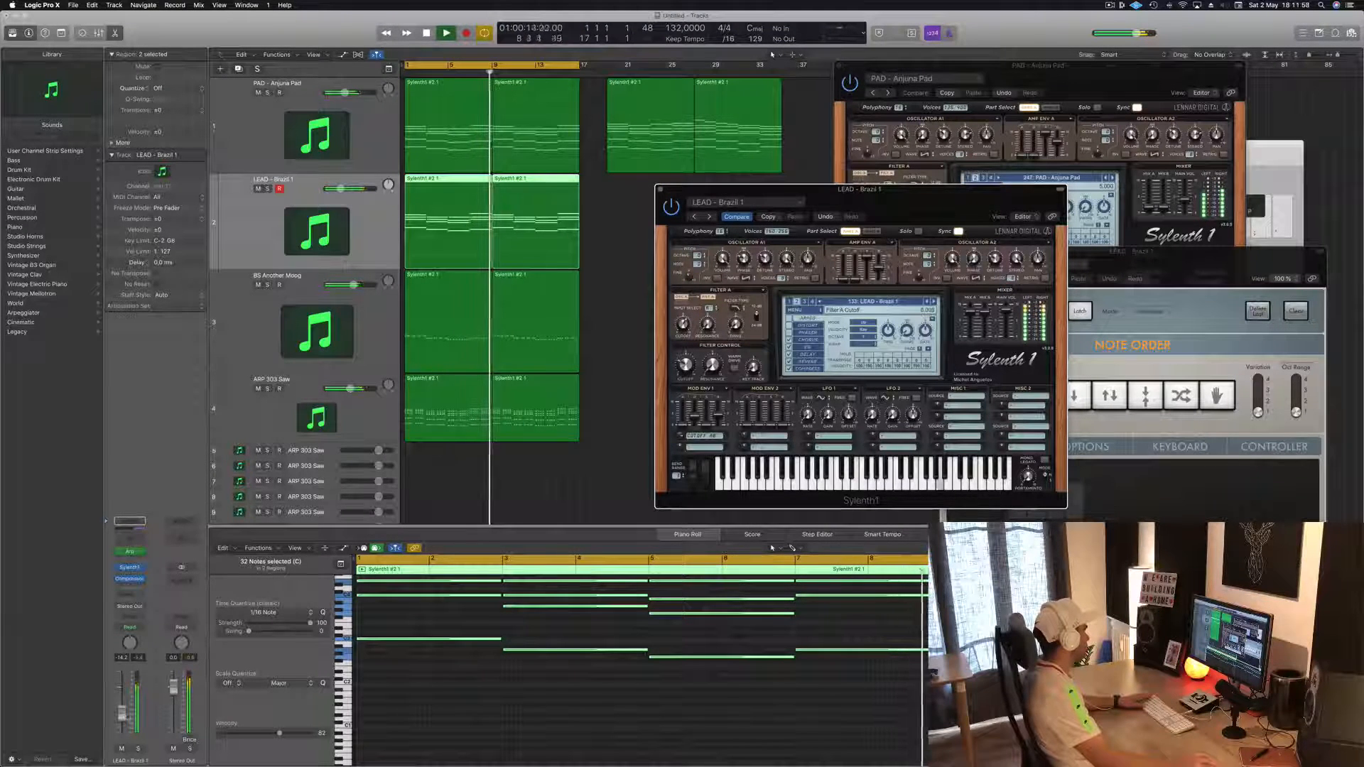
pyautogui.click(122, 715)
pyautogui.moveTo(122, 716); pyautogui.dragTo(123, 723)
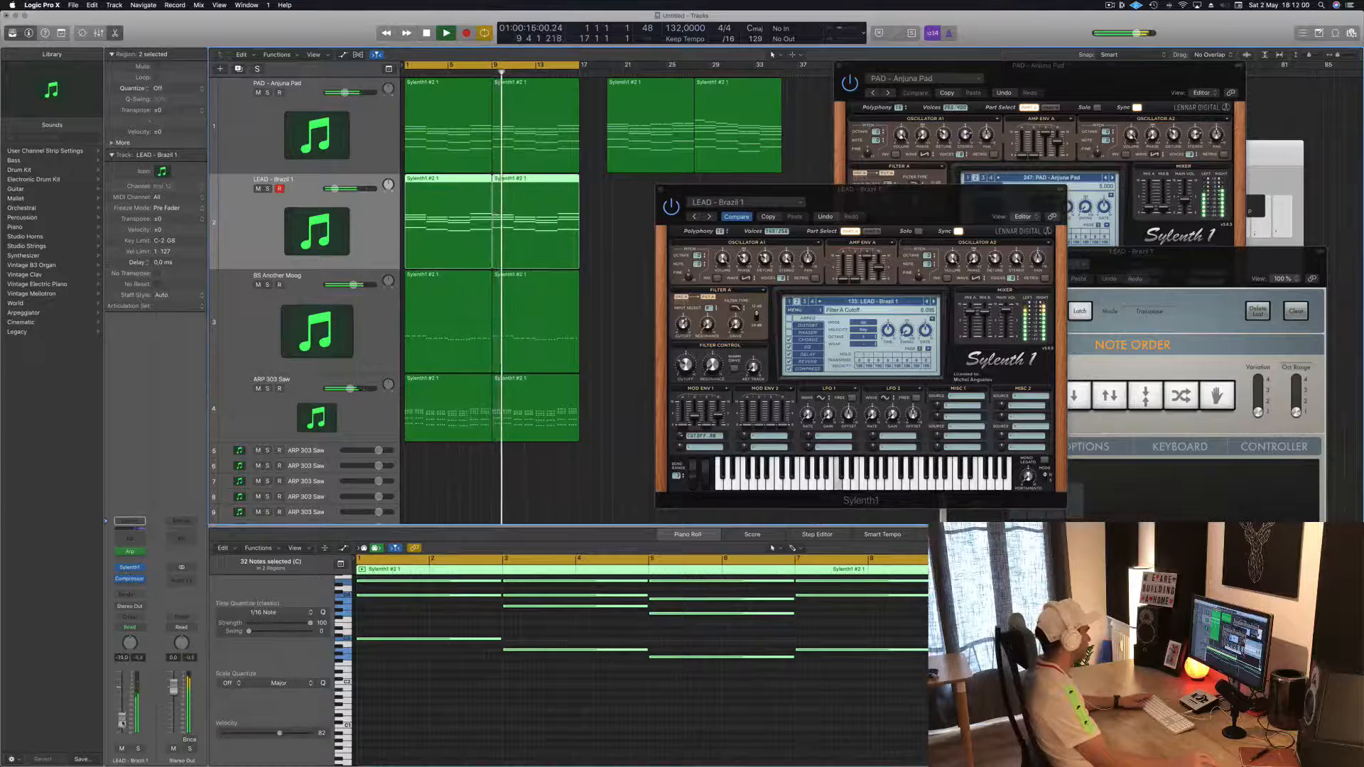
# - Turn off Auto Gain in the LEAD - Brazil 1 track's Compressor, replay the loop and close the Compressor
pyautogui.click(129, 581)
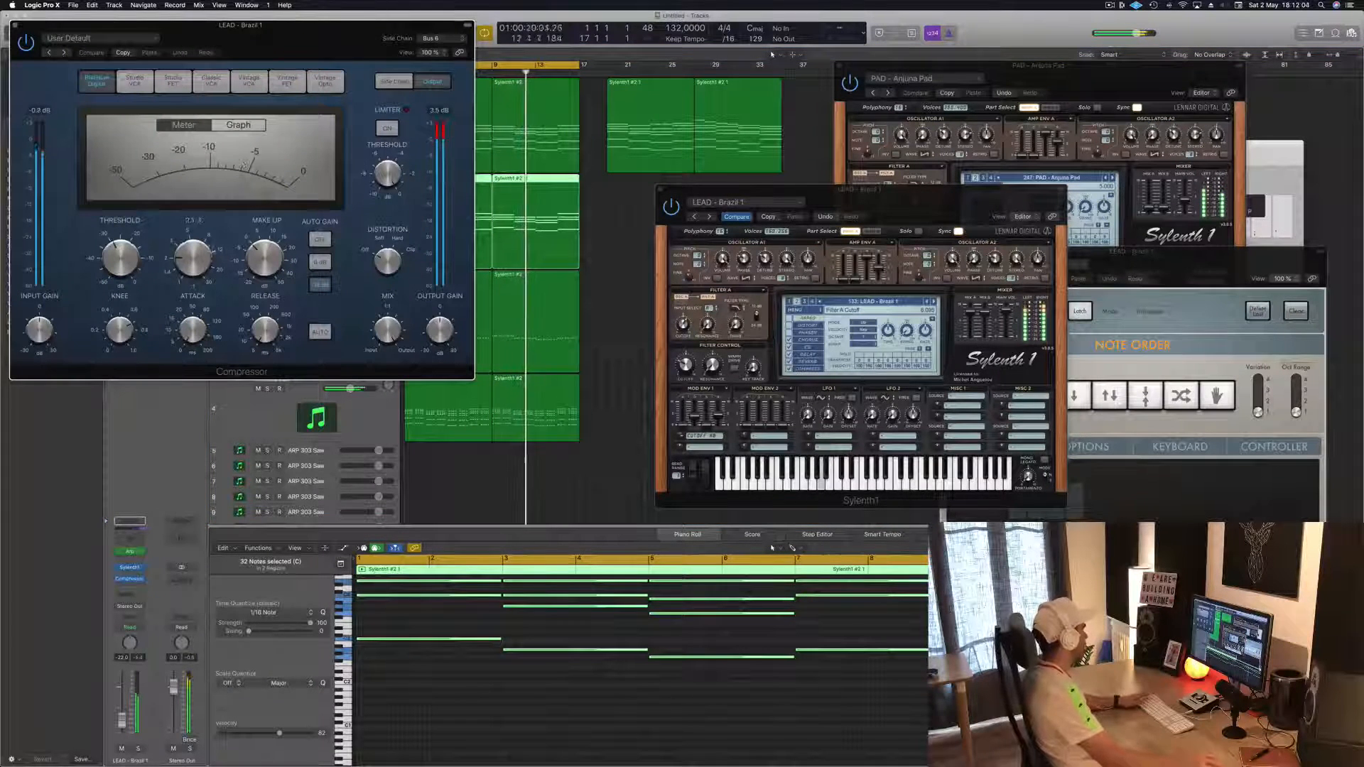
pyautogui.click(323, 240)
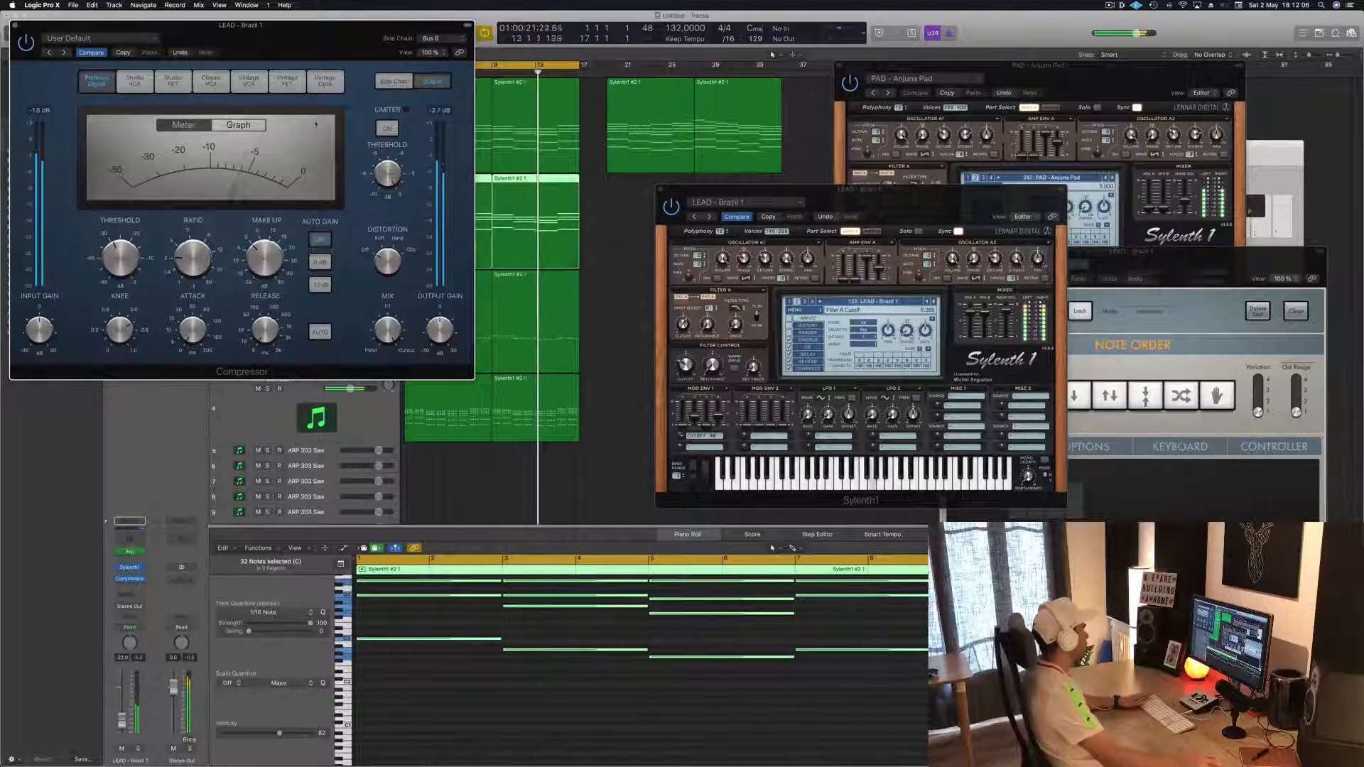
pyautogui.moveTo(340, 49); pyautogui.dragTo(1333, 243)
pyautogui.press('Return')
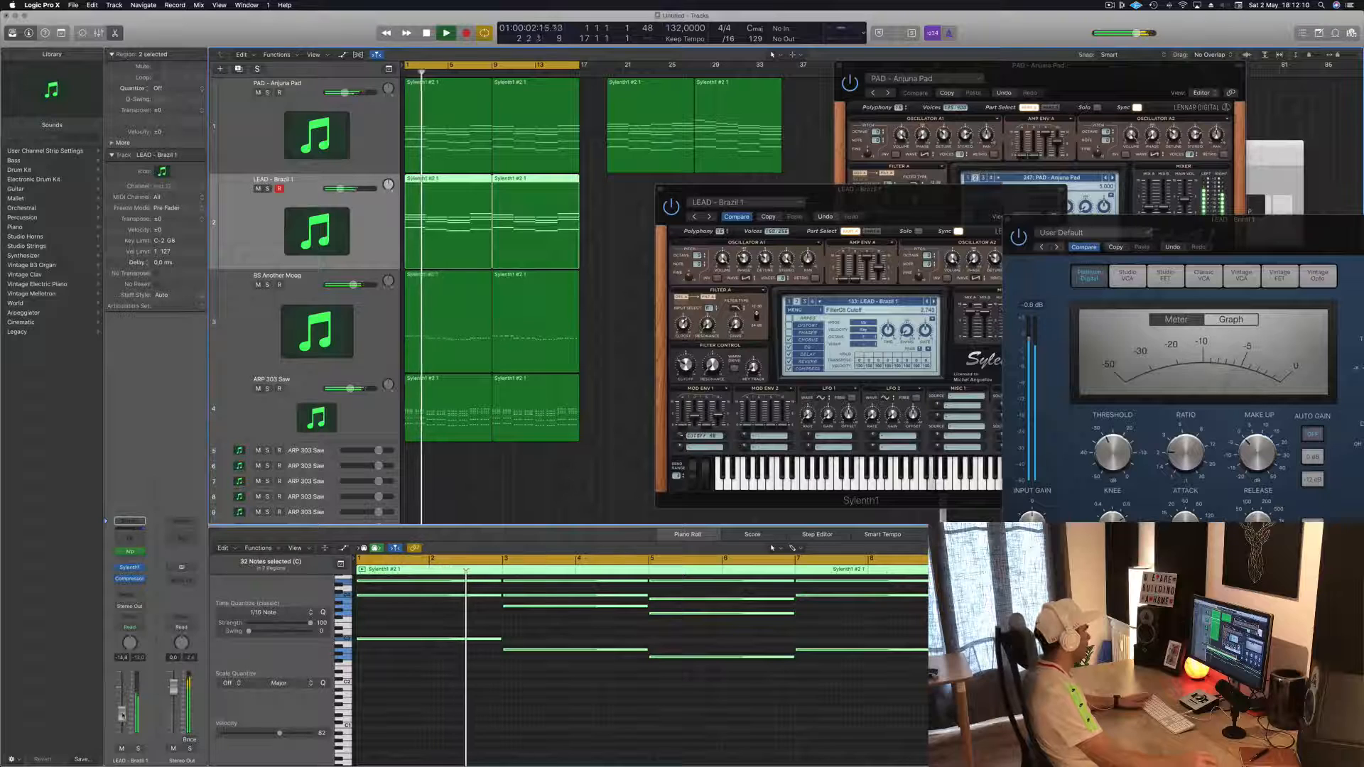
pyautogui.moveTo(1220, 255); pyautogui.dragTo(919, 283)
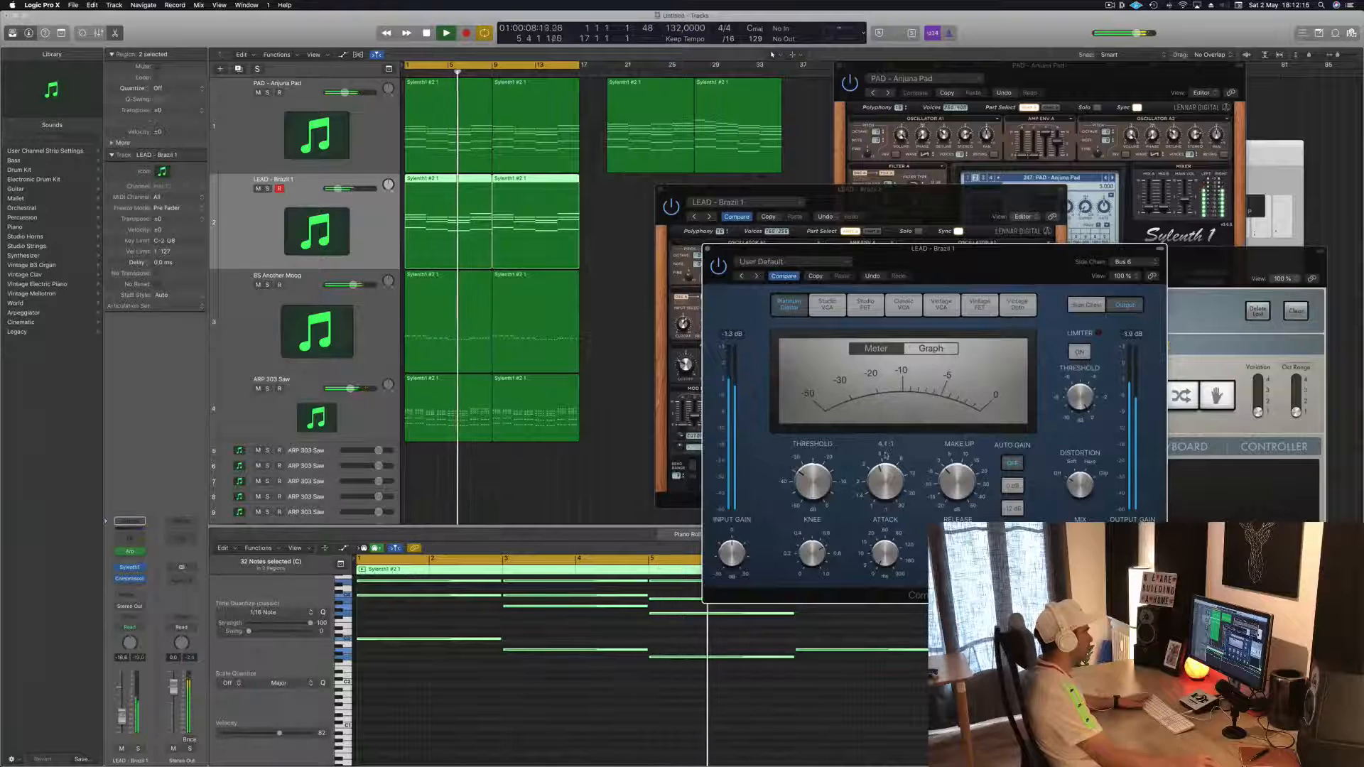
pyautogui.click(708, 249)
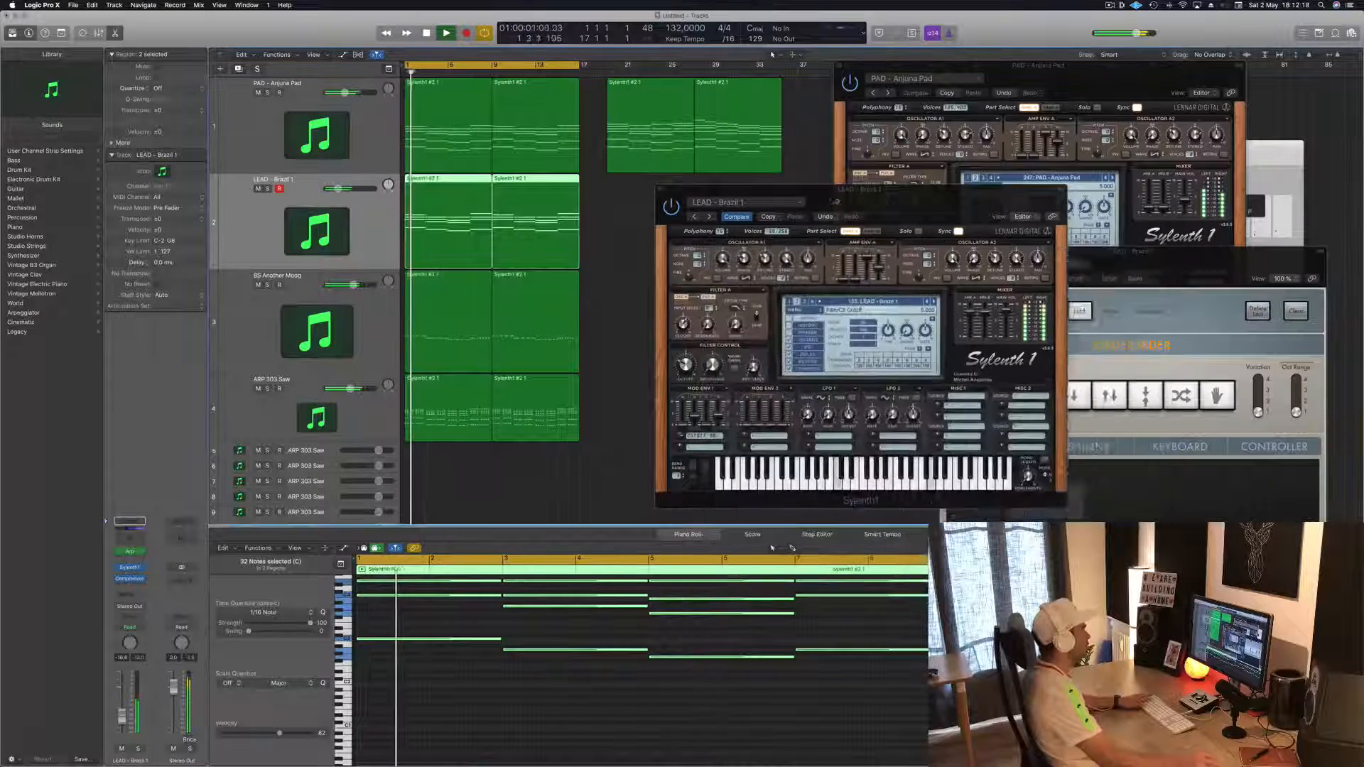
# - Fine-tune the LEAD - Brazil 1 track's volume during playback and close its Sylenth1 window
pyautogui.moveTo(725, 190); pyautogui.dragTo(815, 150)
pyautogui.moveTo(121, 719); pyautogui.dragTo(122, 716)
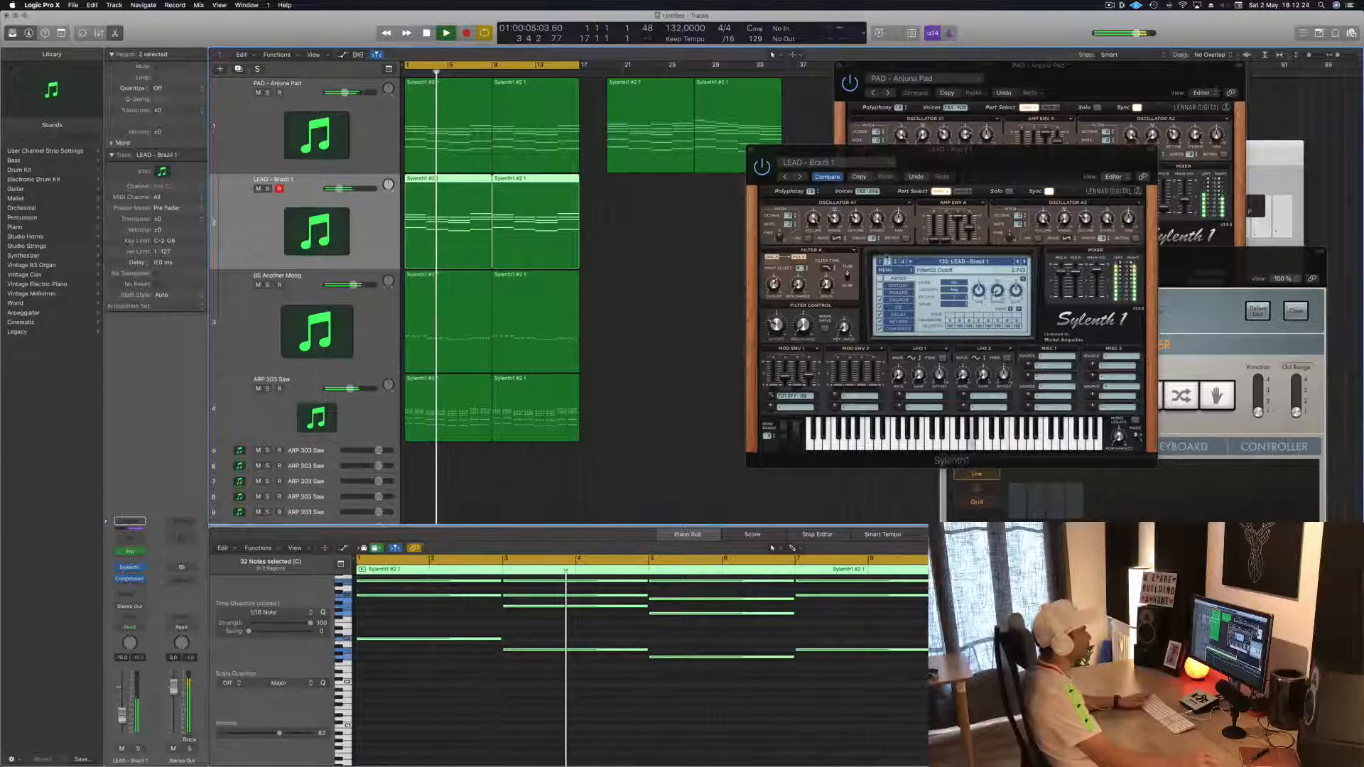
pyautogui.moveTo(1024, 154); pyautogui.dragTo(950, 173)
pyautogui.click(680, 169)
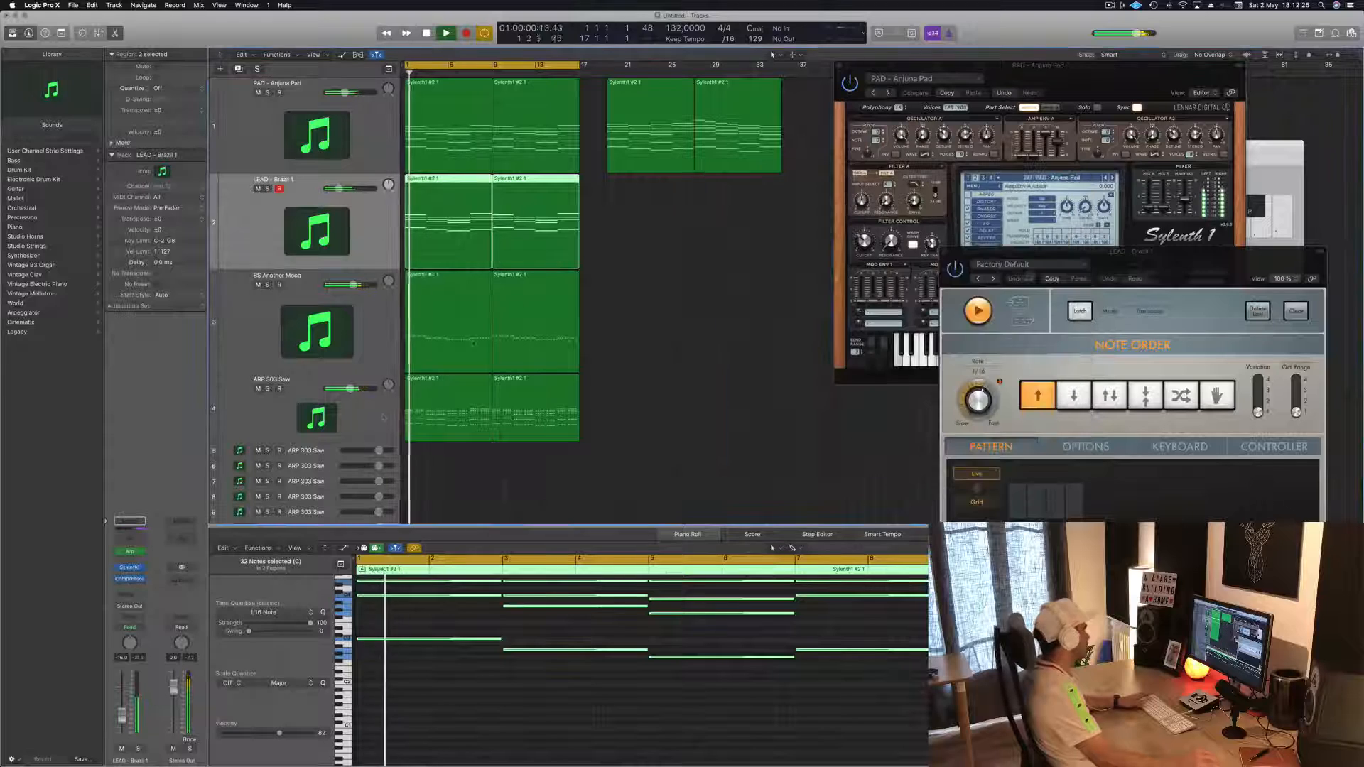
# - Add a Channel EQ with a 124 Hz low cut to the ARP 303 Saw track and replay the loop
pyautogui.click(366, 424)
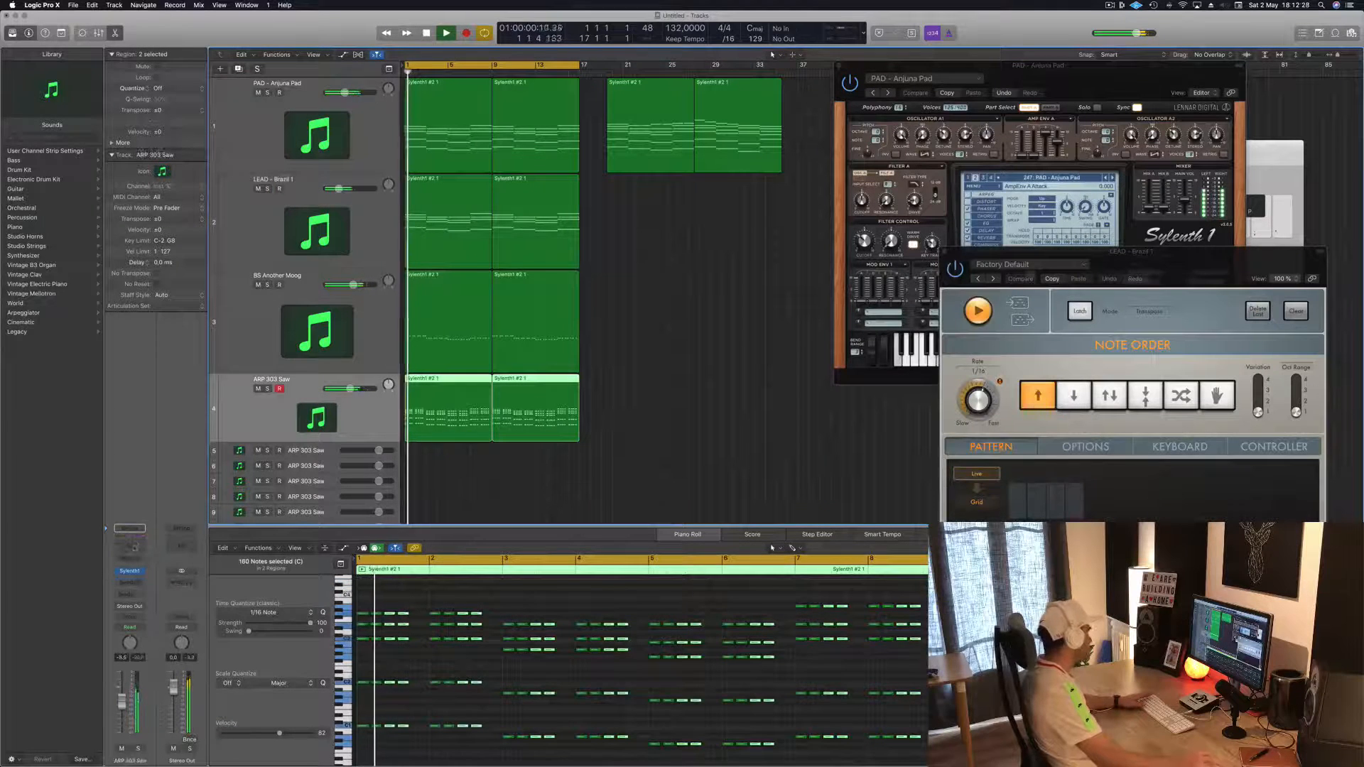
pyautogui.click(130, 528)
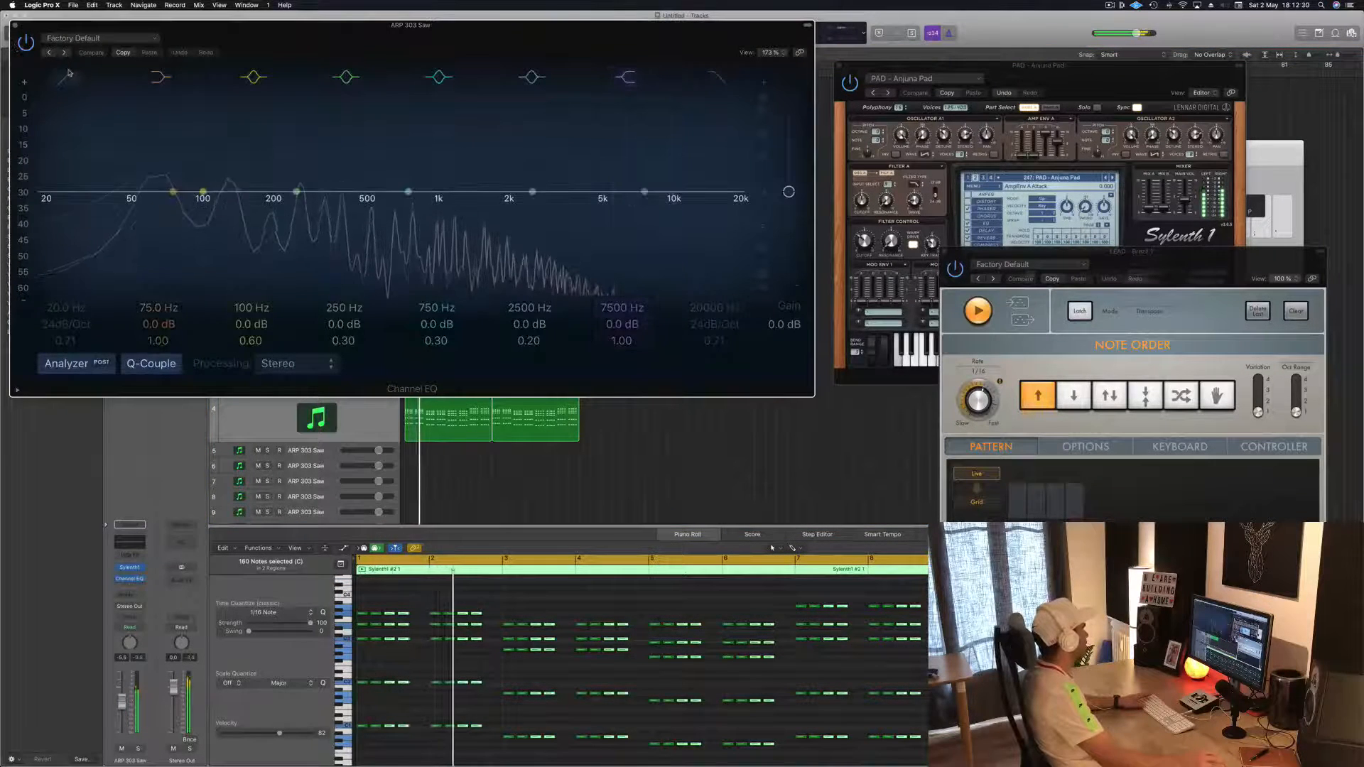
pyautogui.moveTo(89, 199); pyautogui.dragTo(273, 199)
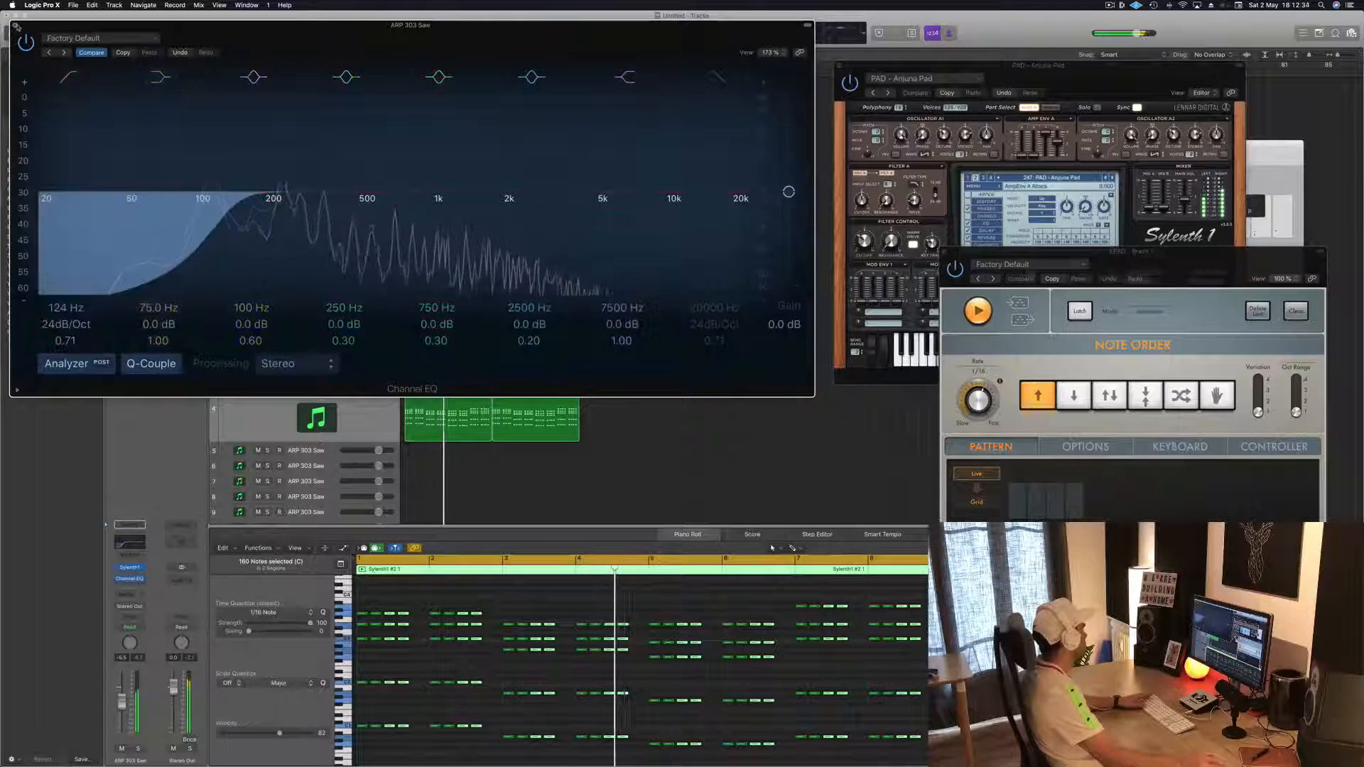
pyautogui.click(15, 25)
pyautogui.press('space')
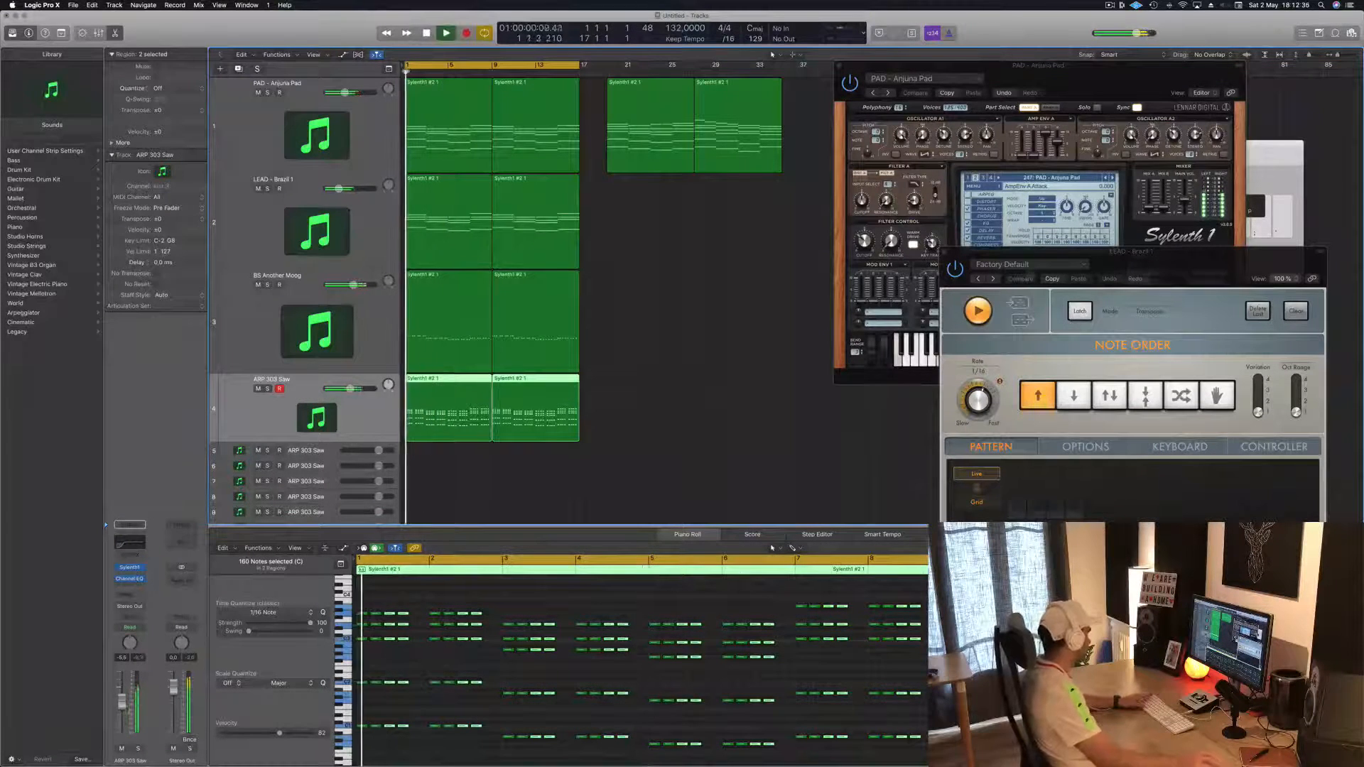
# - Open the ARP 303 Saw track's Sylenth1 during playback, and close both it and the PAD - Anjuna Pad synth window
pyautogui.click(130, 567)
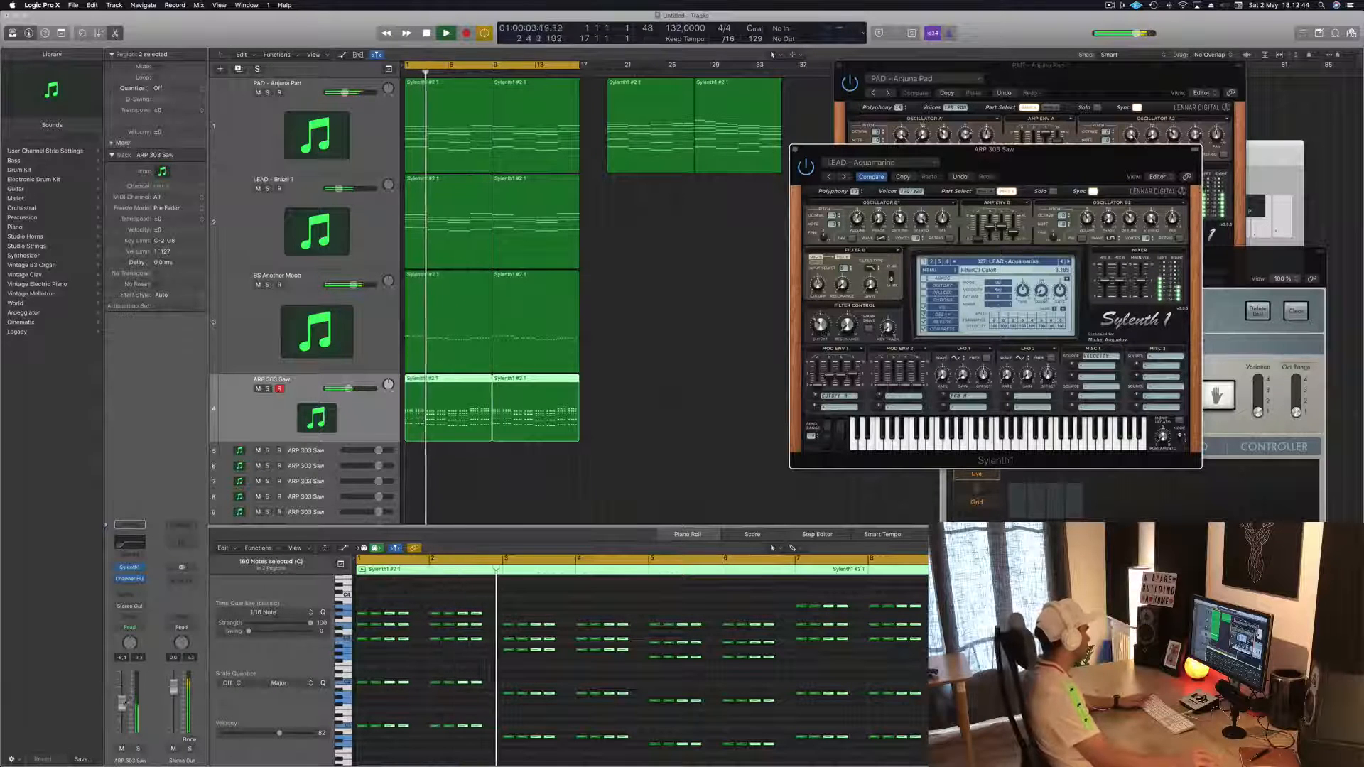
pyautogui.click(797, 144)
pyautogui.moveTo(839, 67); pyautogui.dragTo(878, 78)
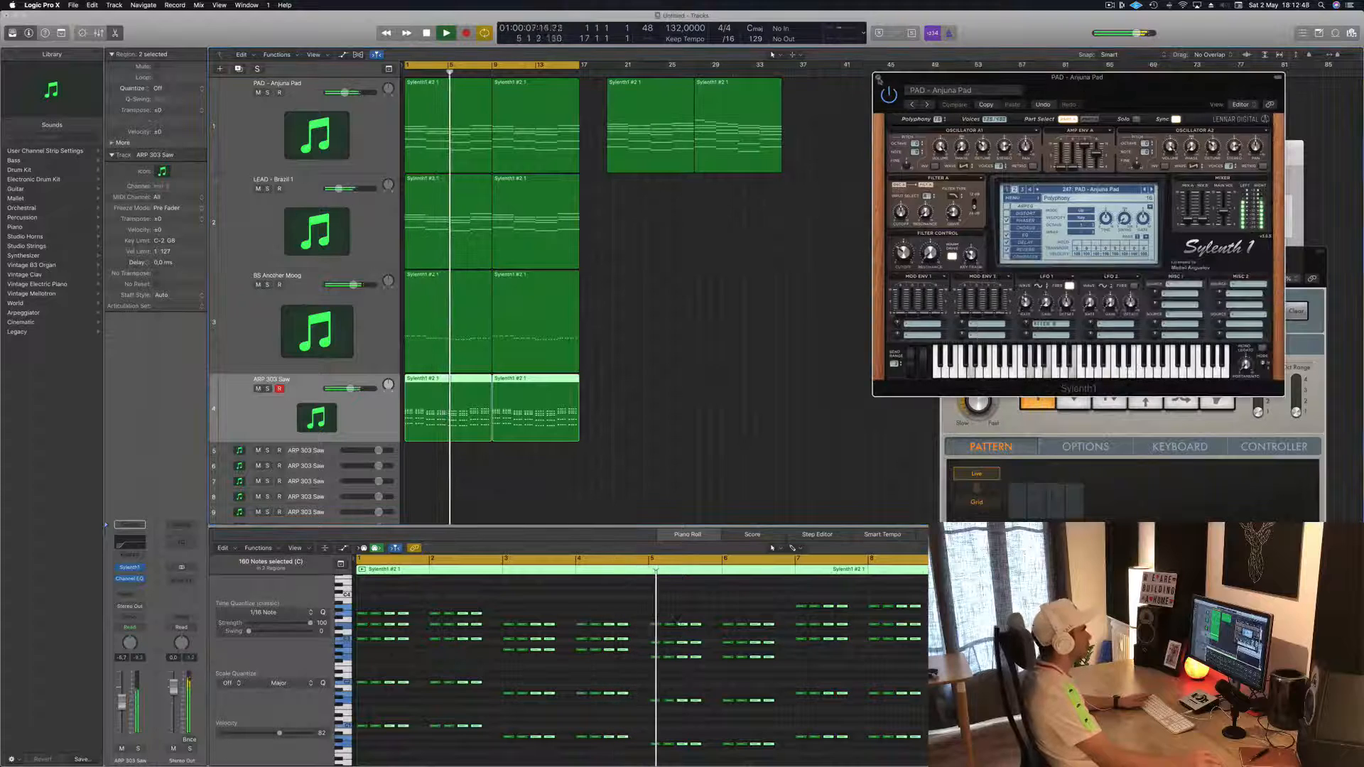
pyautogui.click(878, 77)
pyautogui.click(673, 319)
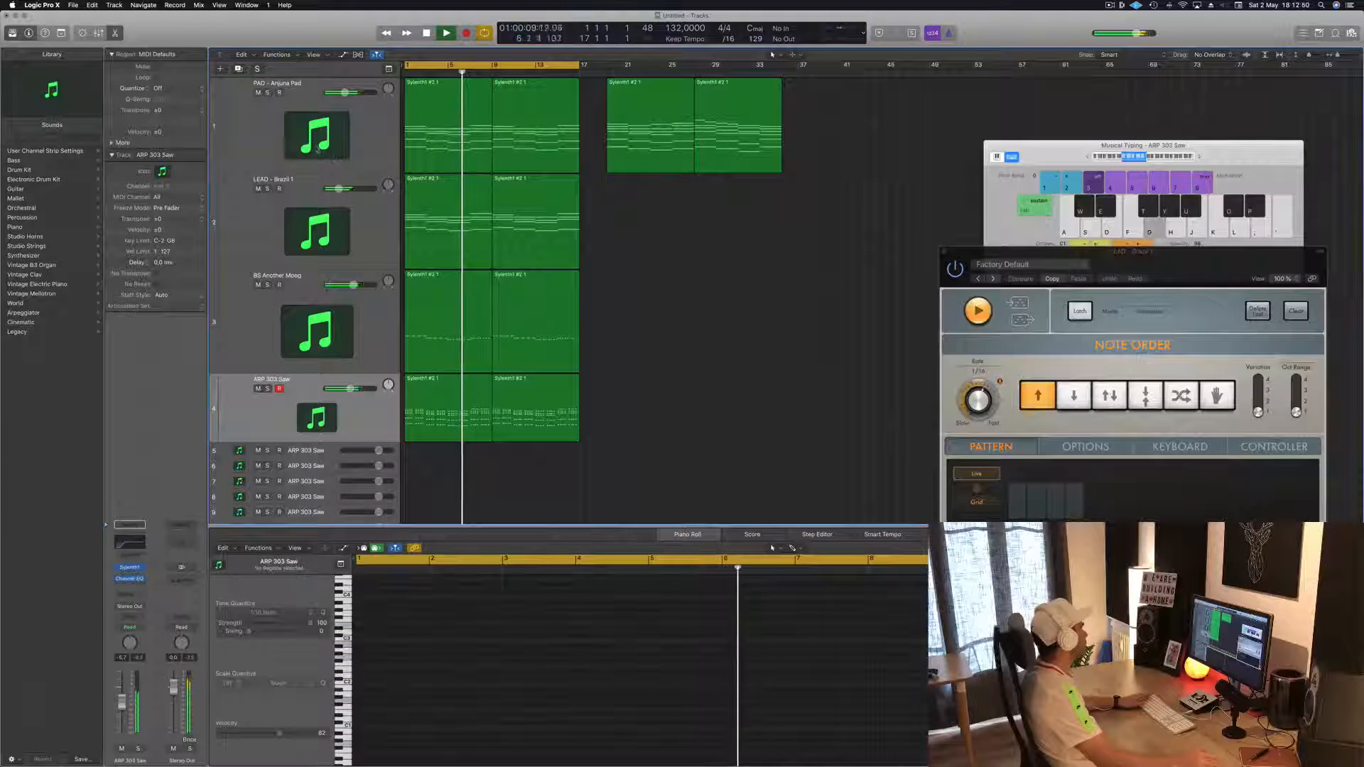
# - Solo-check the PAD - Anjuna Pad track, replay the loop, and add a Channel EQ with a 134 Hz low cut to it
pyautogui.click(267, 130)
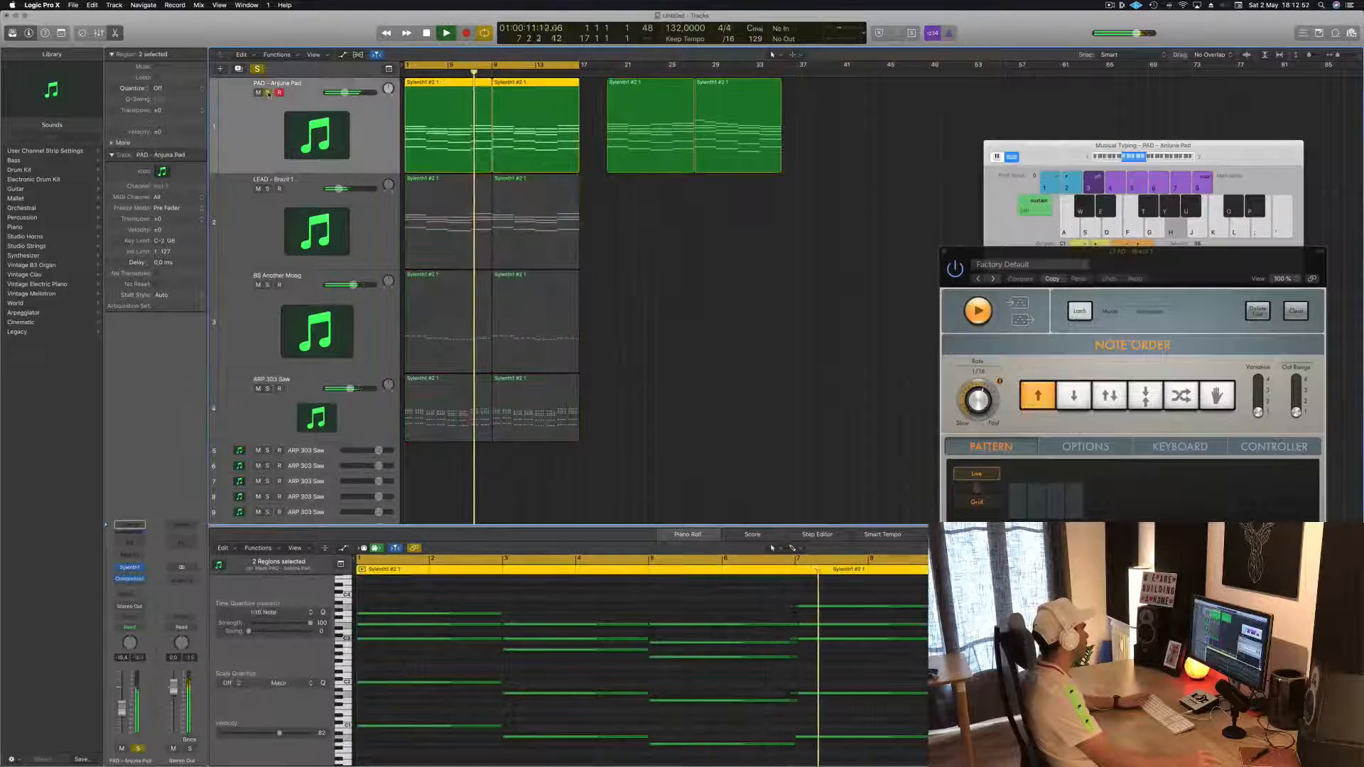
pyautogui.press('Return')
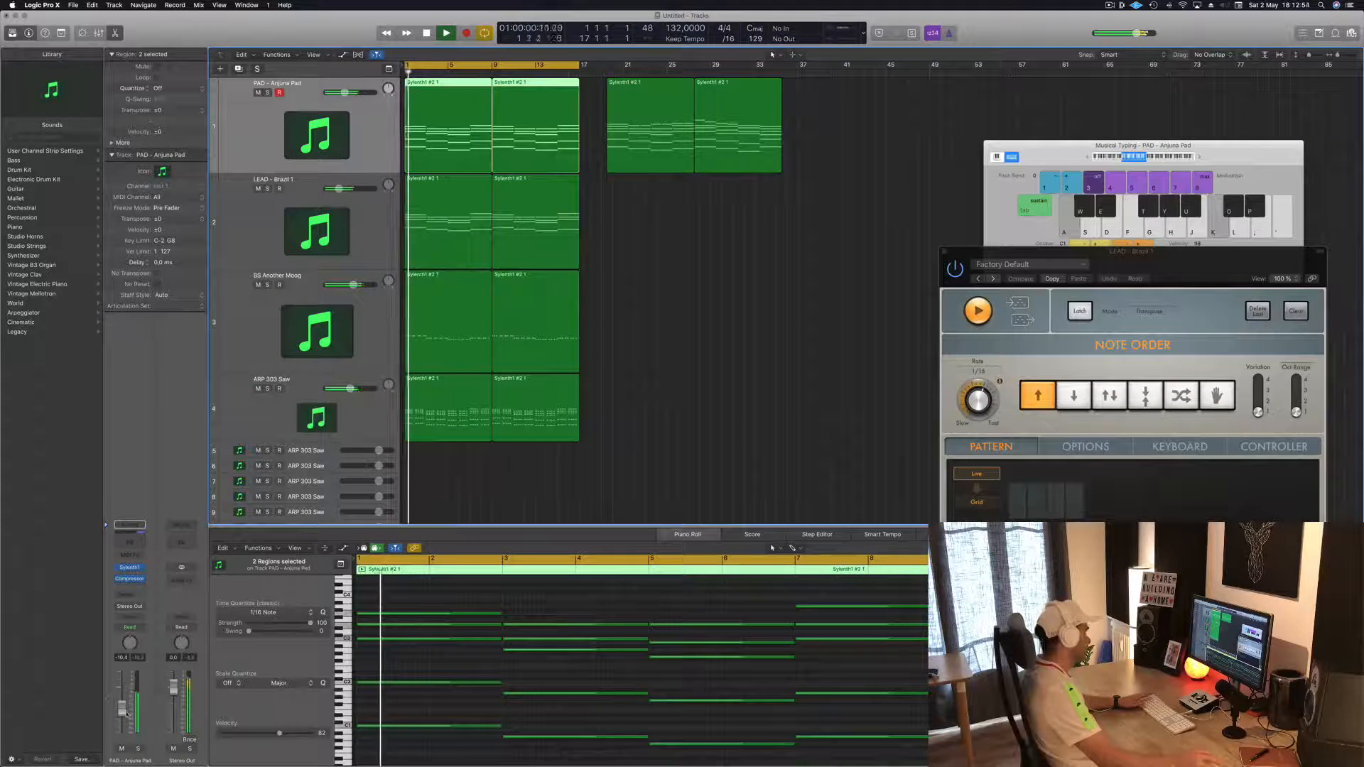
pyautogui.click(131, 546)
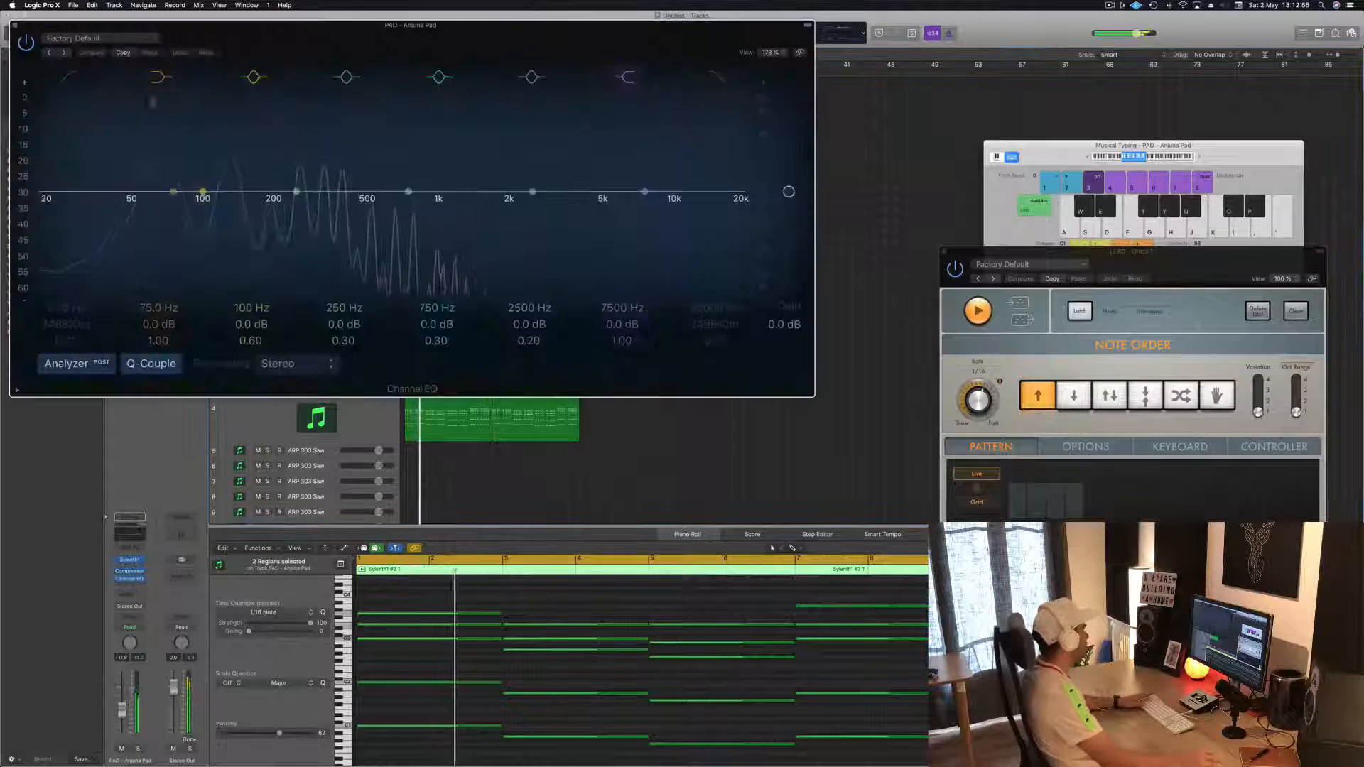
pyautogui.click(67, 78)
pyautogui.moveTo(72, 171); pyautogui.dragTo(272, 174)
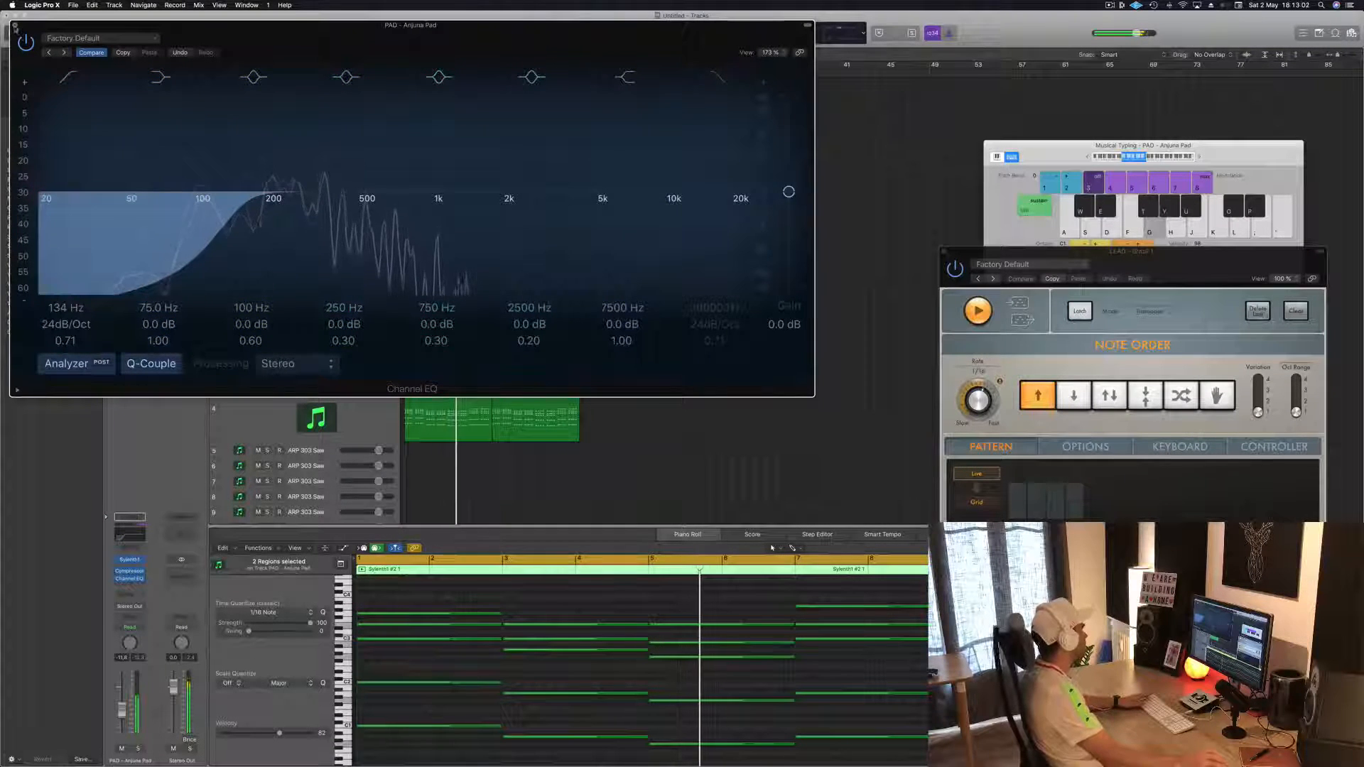
pyautogui.click(15, 25)
# - Reorder the tracks so BS Another Moog sits below ARP 303 Saw and LEAD - Brazil 1 sits above PAD - Anjuna Pad
pyautogui.moveTo(367, 339); pyautogui.dragTo(327, 369)
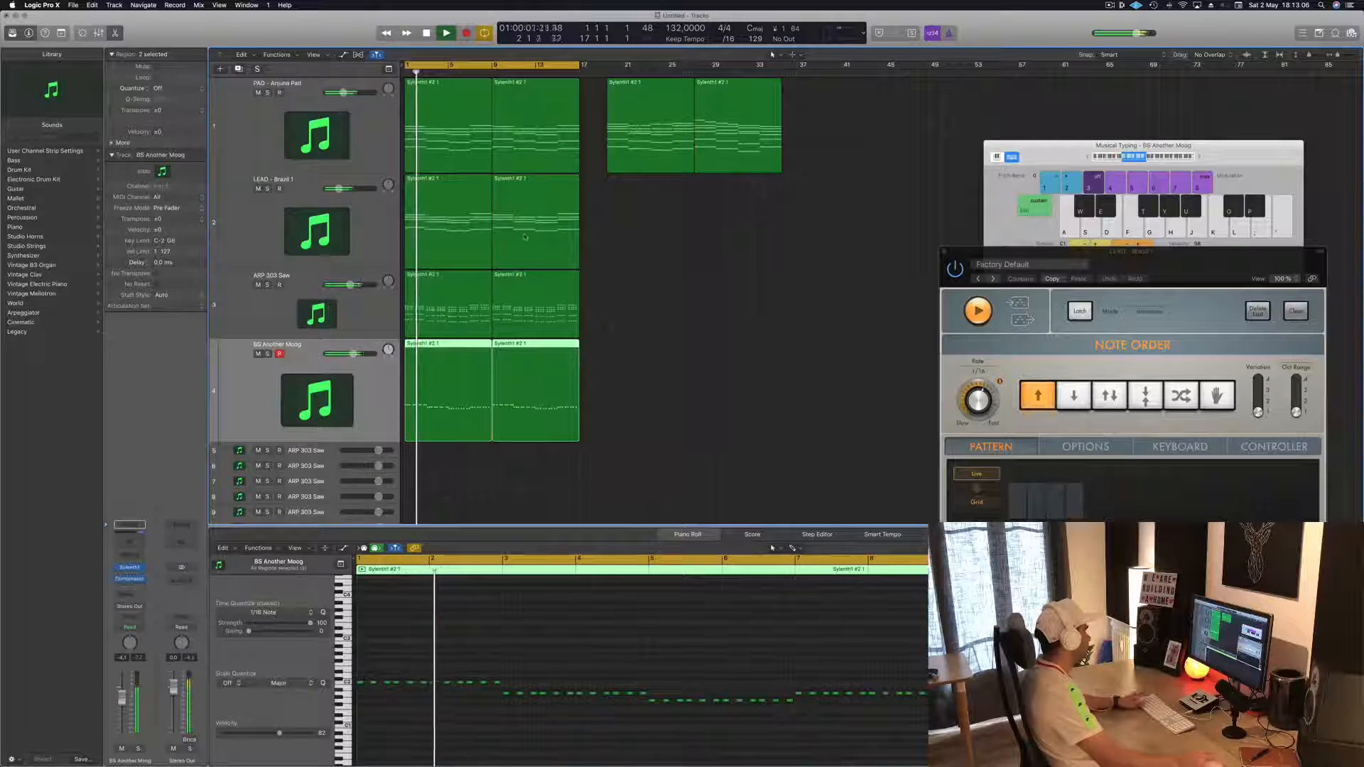
pyautogui.moveTo(378, 231); pyautogui.dragTo(380, 114)
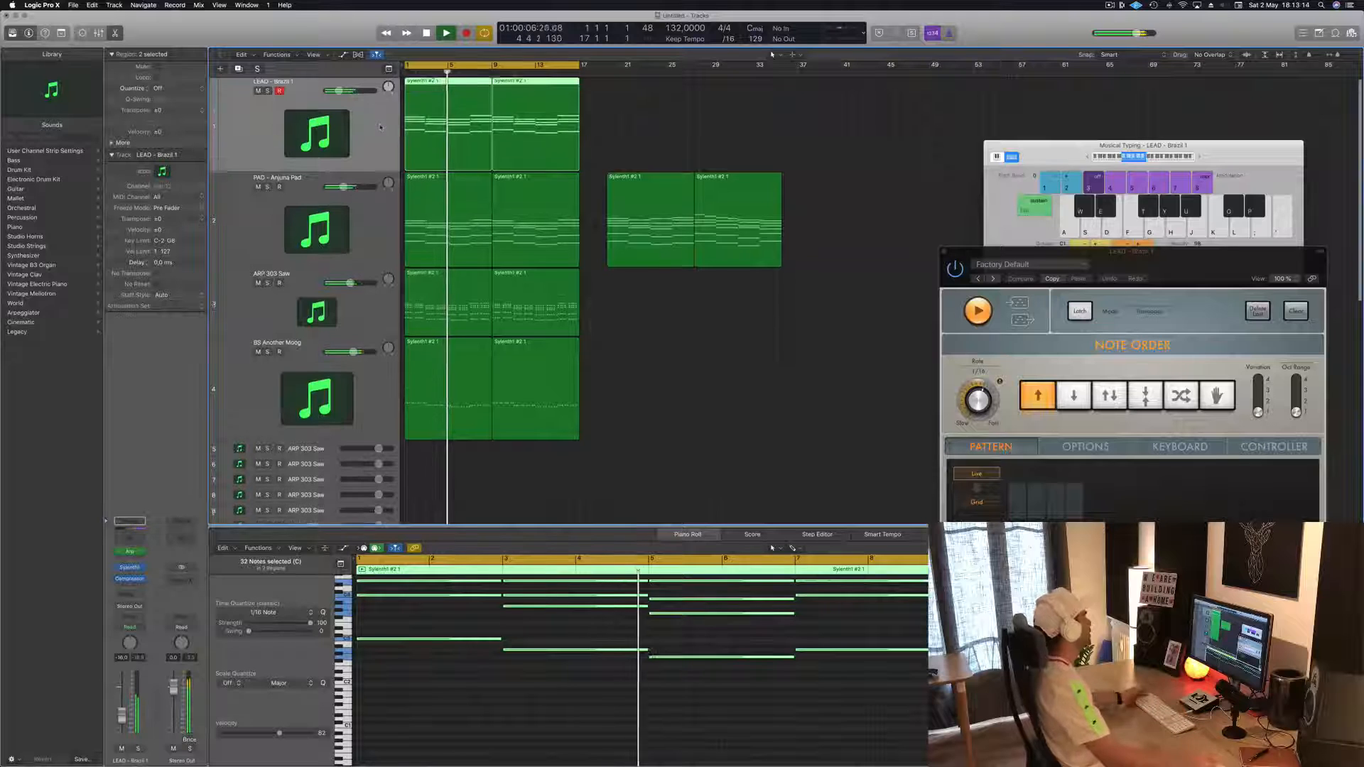
pyautogui.scroll(-1, 661, 356)
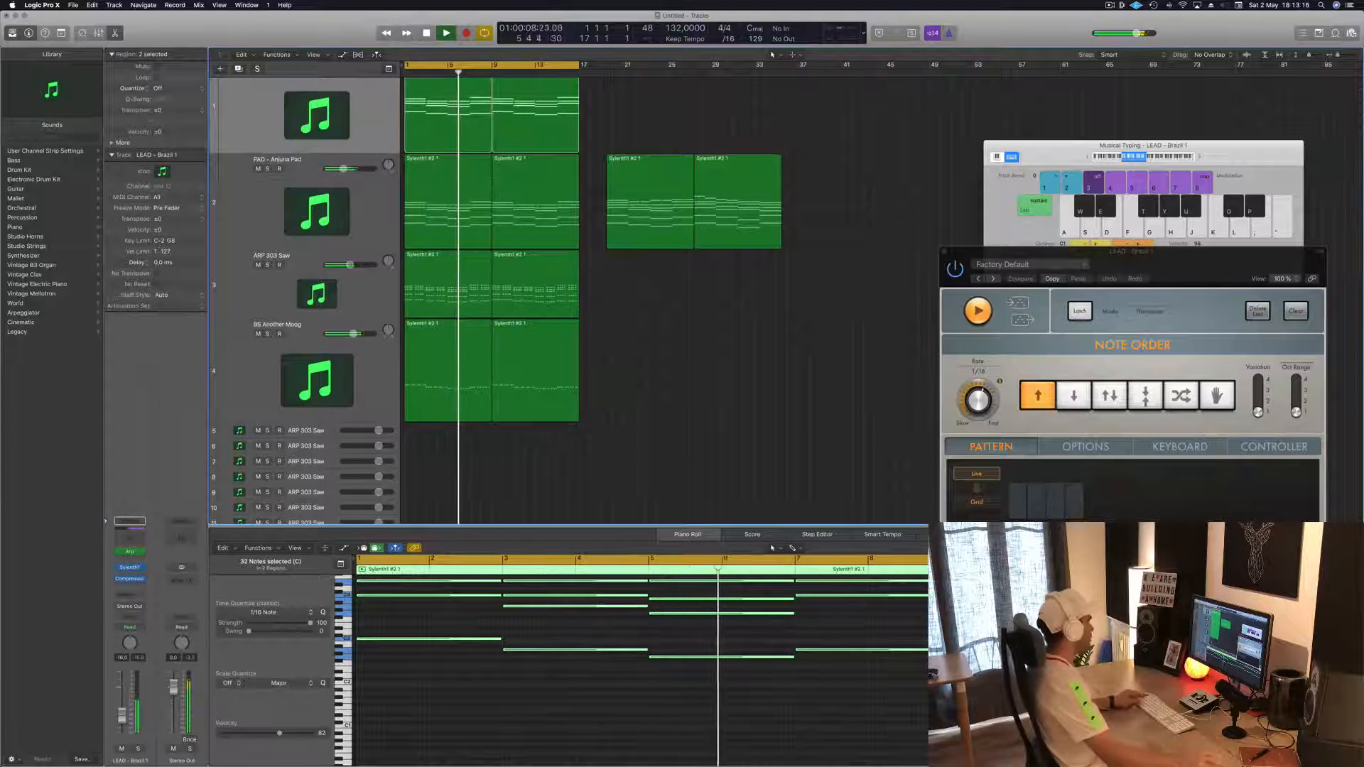
pyautogui.scroll(-4, 605, 364)
pyautogui.scroll(-3, 605, 364)
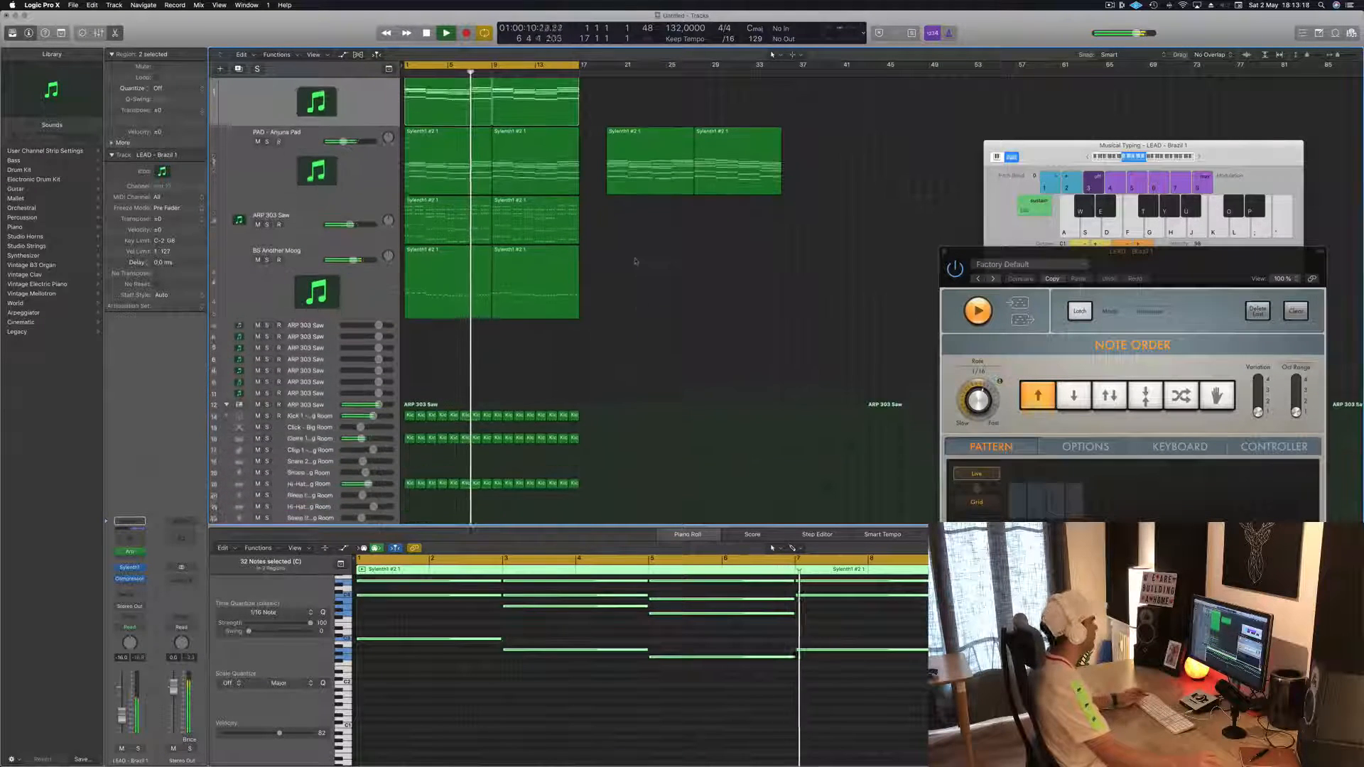
pyautogui.scroll(1, 668, 309)
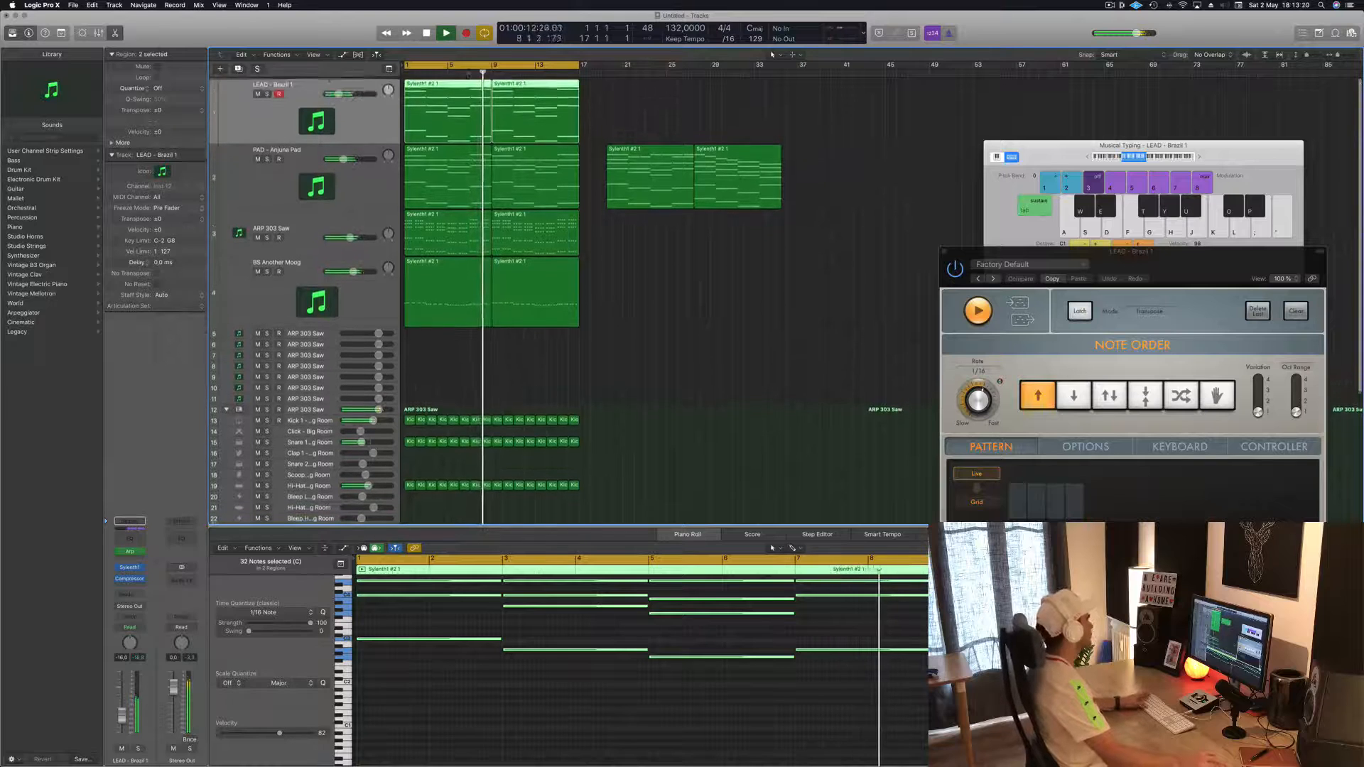
# - Solo-check the LEAD - Brazil 1 track and add a send to Bus 5 on its channel strip
pyautogui.click(268, 93)
pyautogui.click(268, 93)
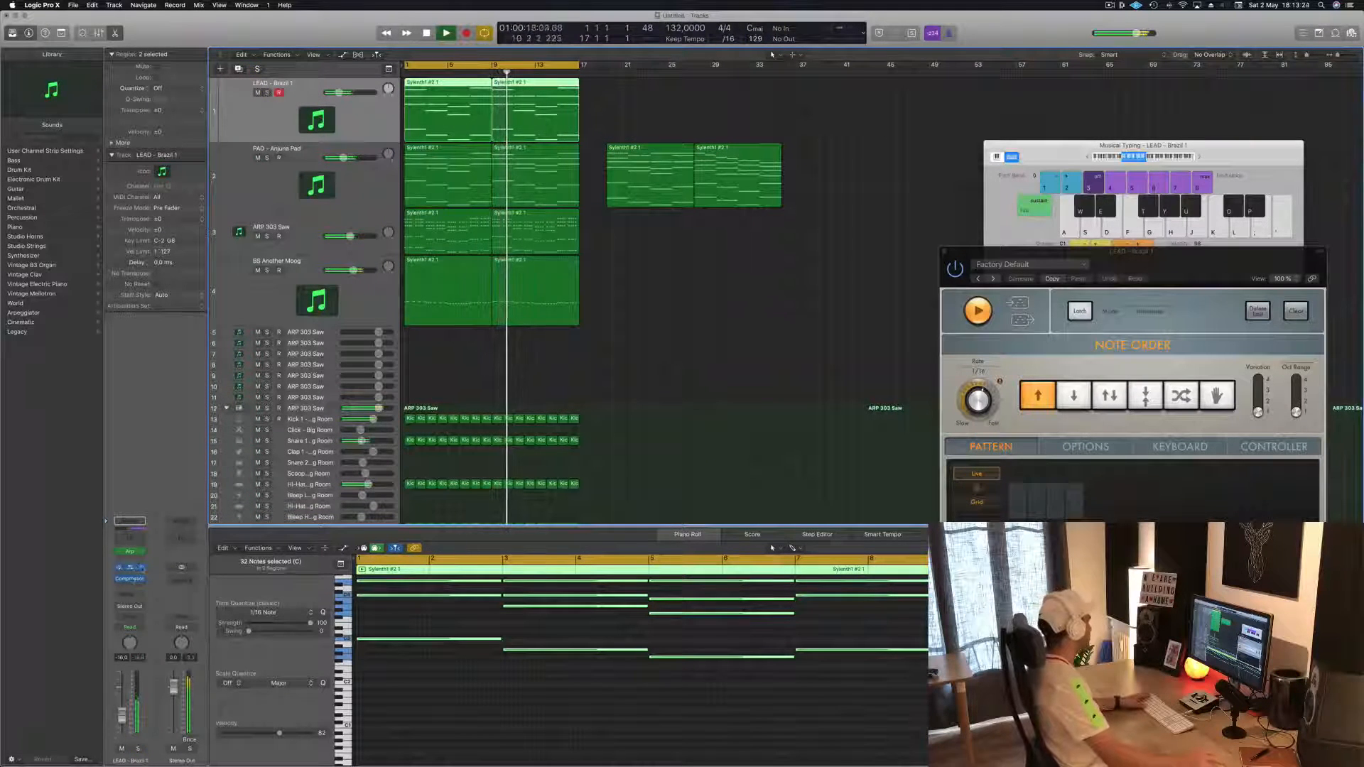
pyautogui.click(130, 596)
pyautogui.moveTo(132, 612)
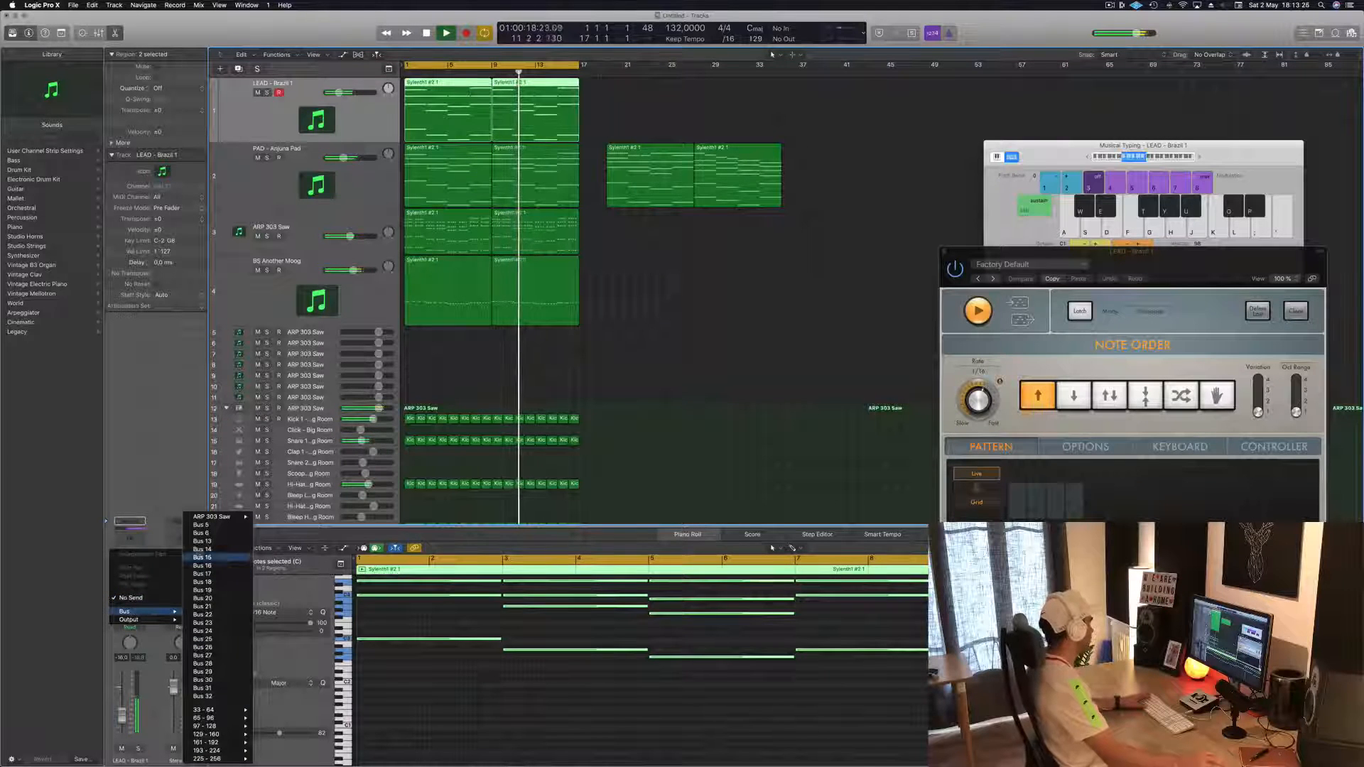
pyautogui.click(200, 525)
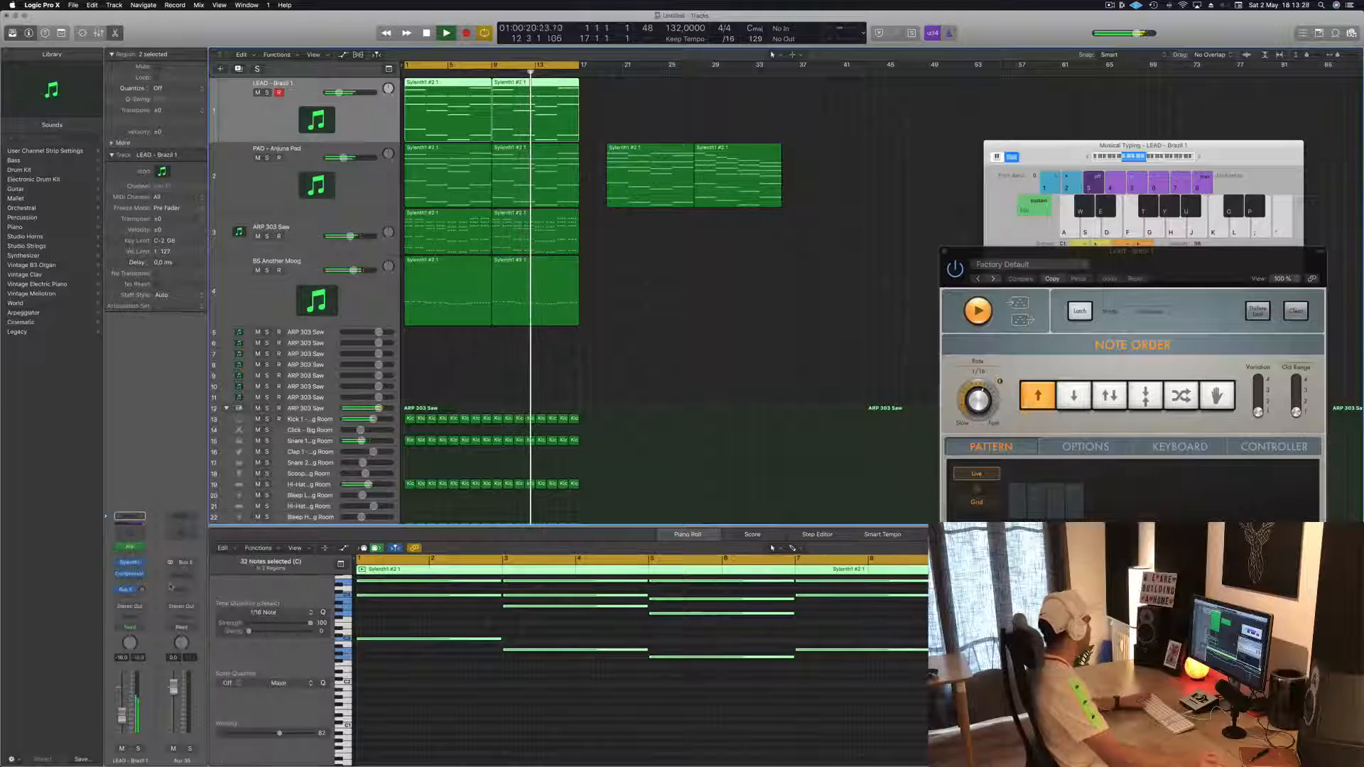
# - Insert a stereo SilverVerb on the Bus 5 aux, load the saved grandiose preset and close the reverb window
pyautogui.click(183, 578)
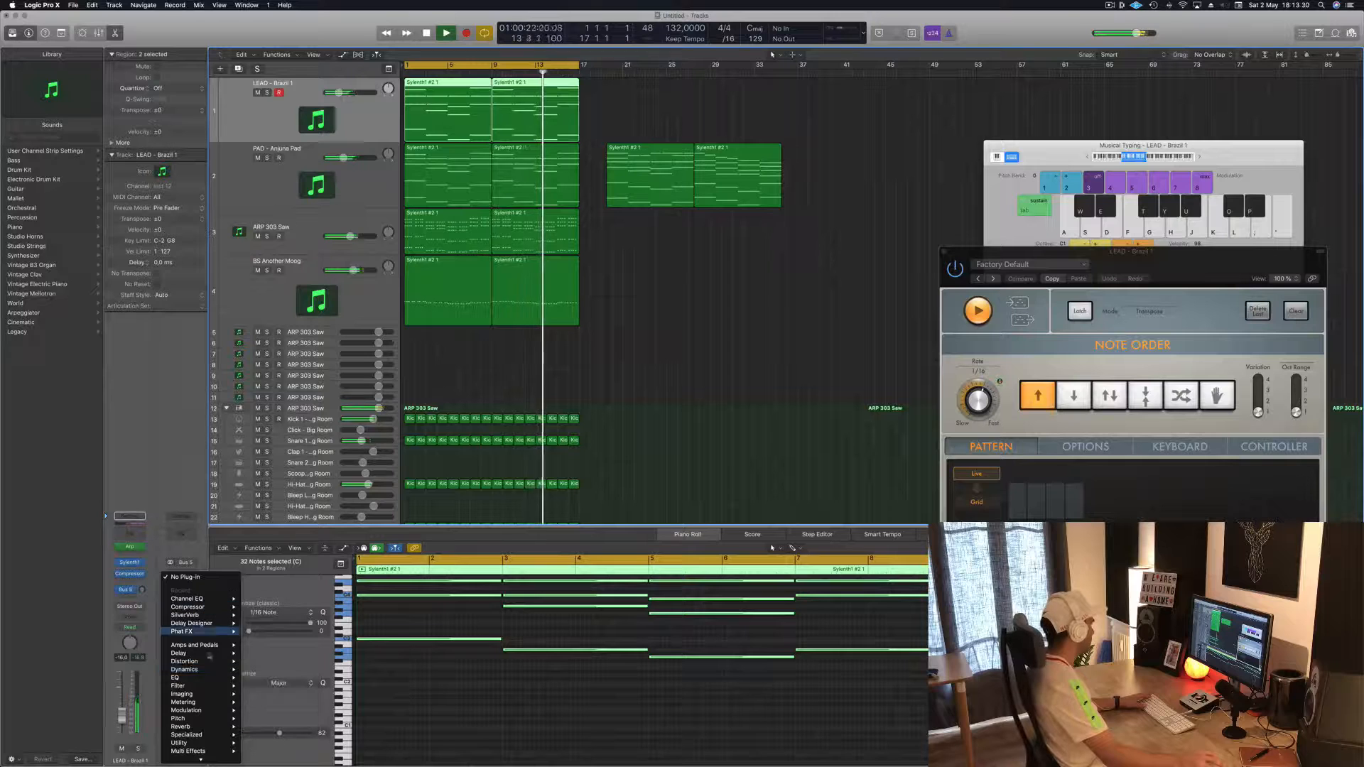
pyautogui.click(260, 615)
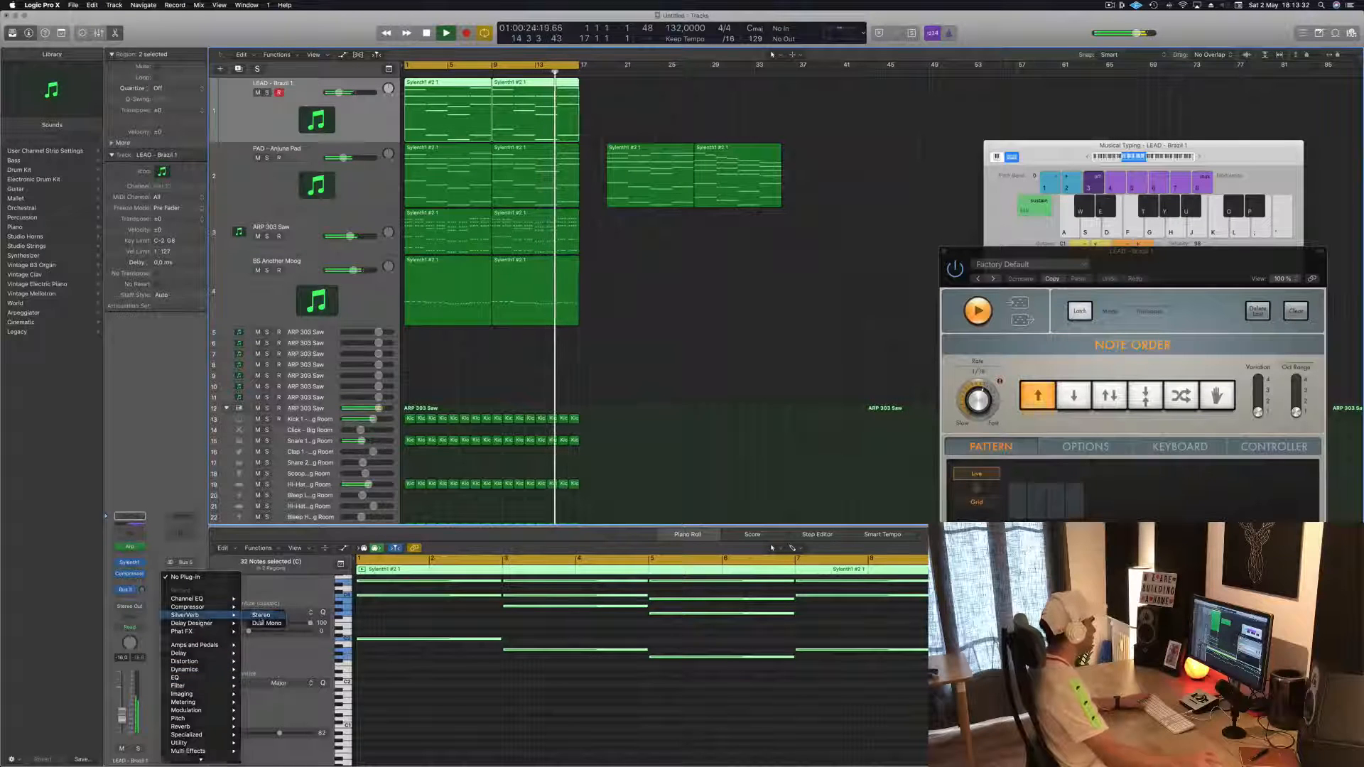
pyautogui.click(120, 40)
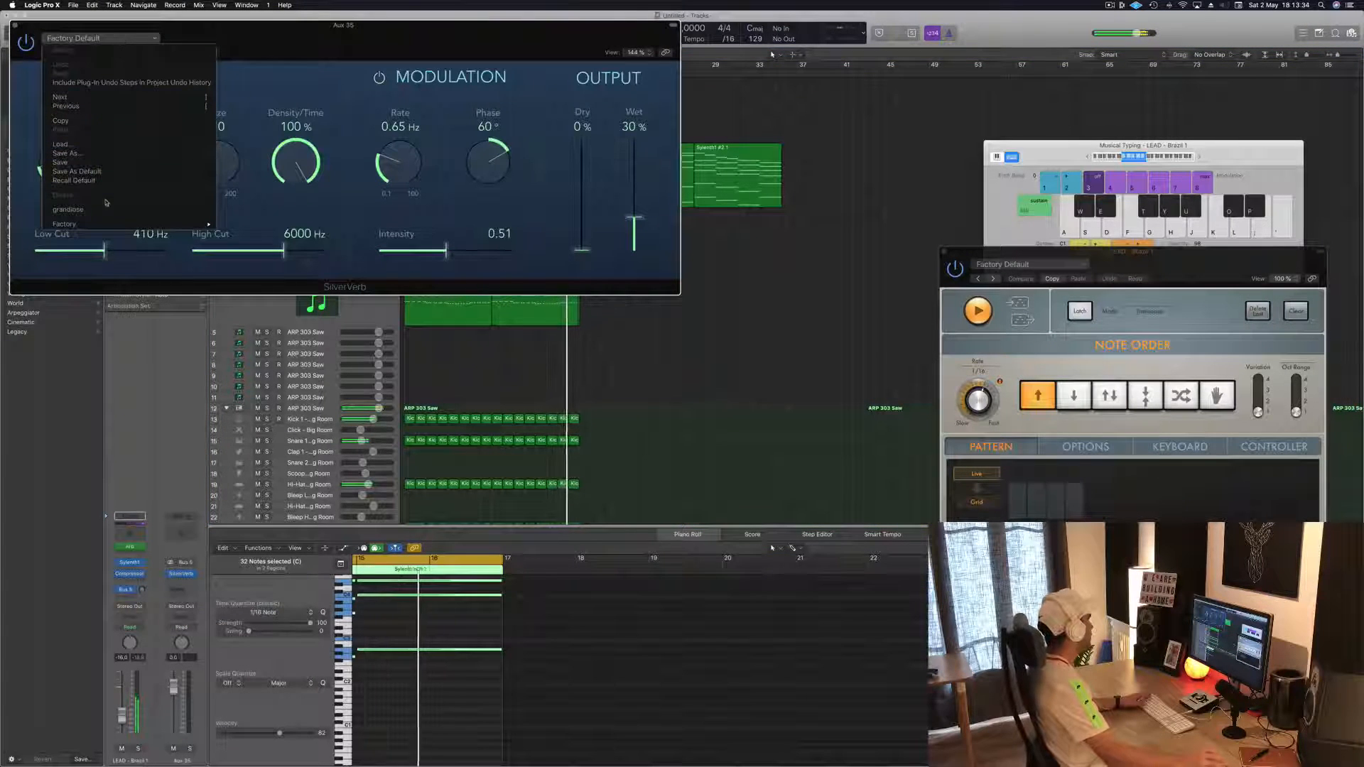
pyautogui.click(71, 210)
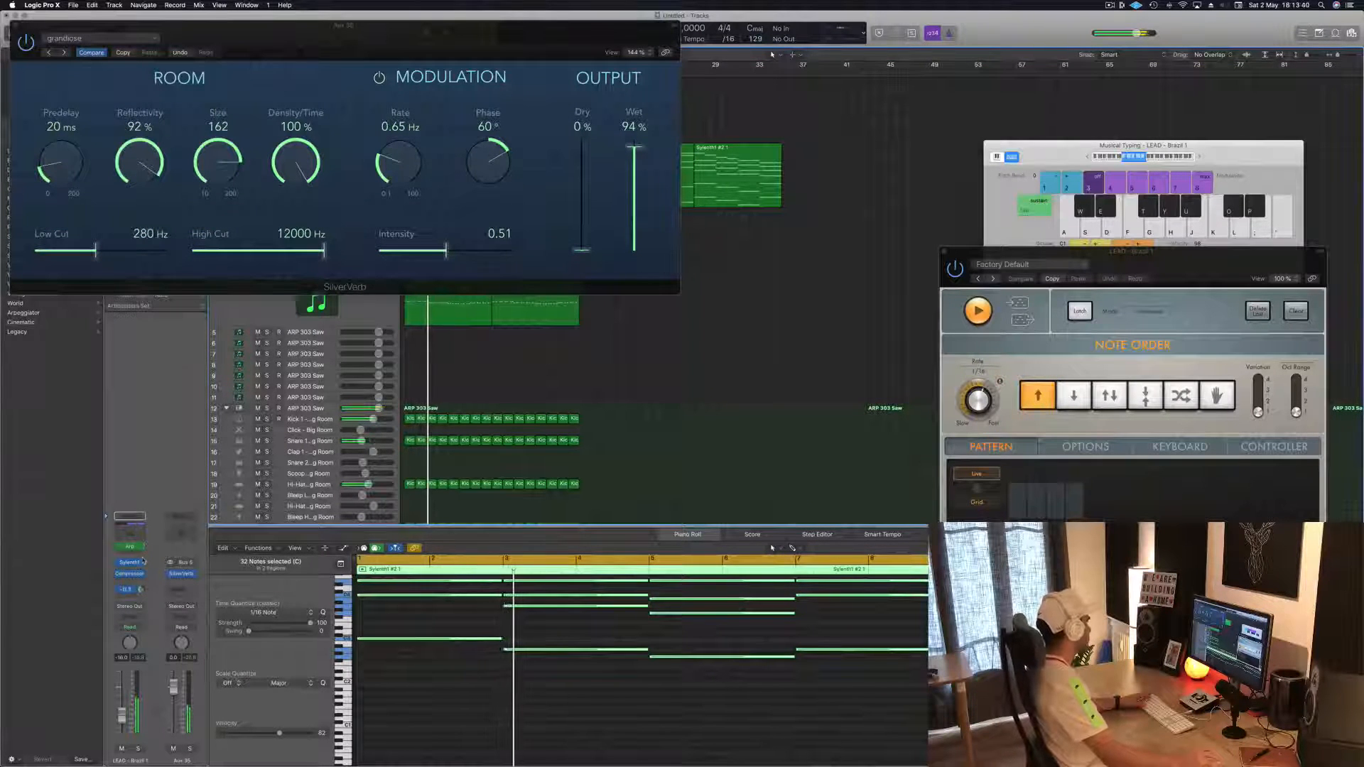
pyautogui.click(15, 27)
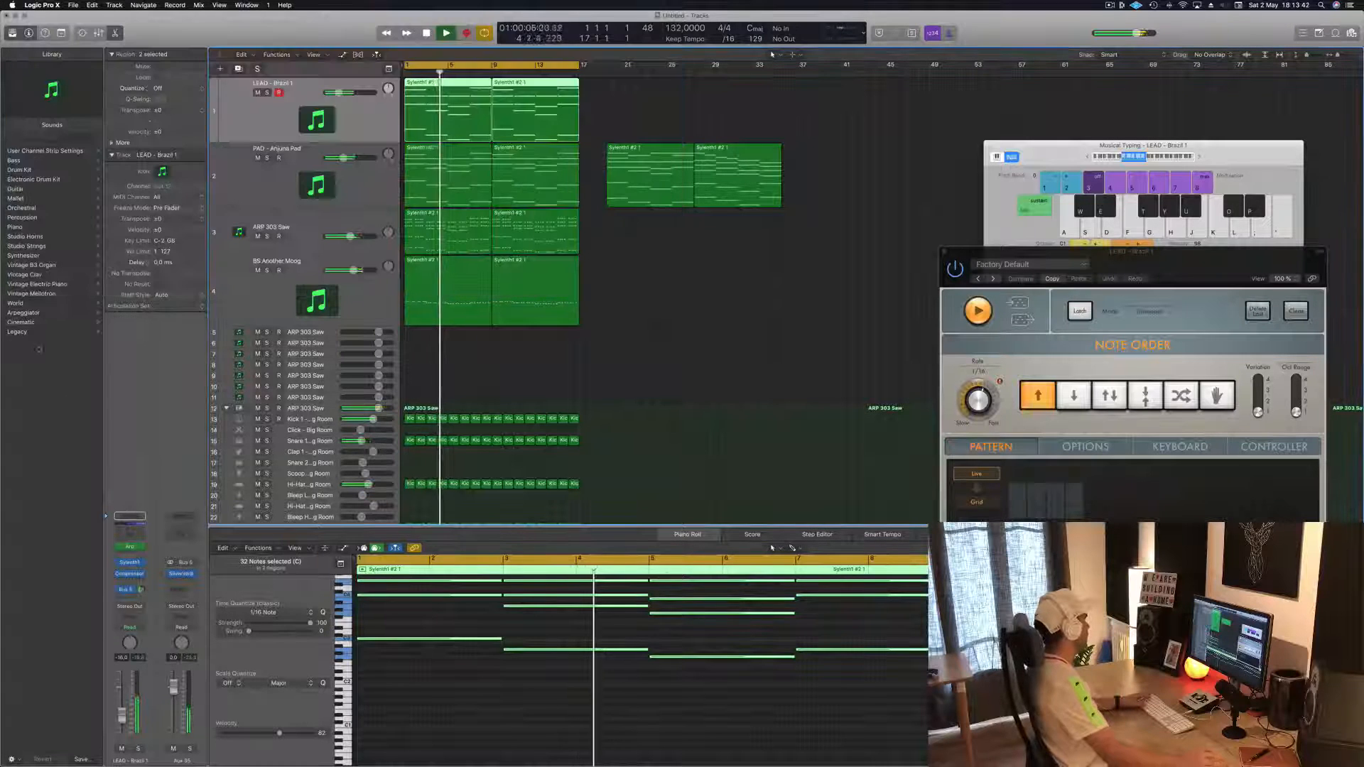
# - Insert a stereo Compressor after the SilverVerb on the aux and set its side chain to Bus 6, the Sidechain Trigger
pyautogui.click(179, 575)
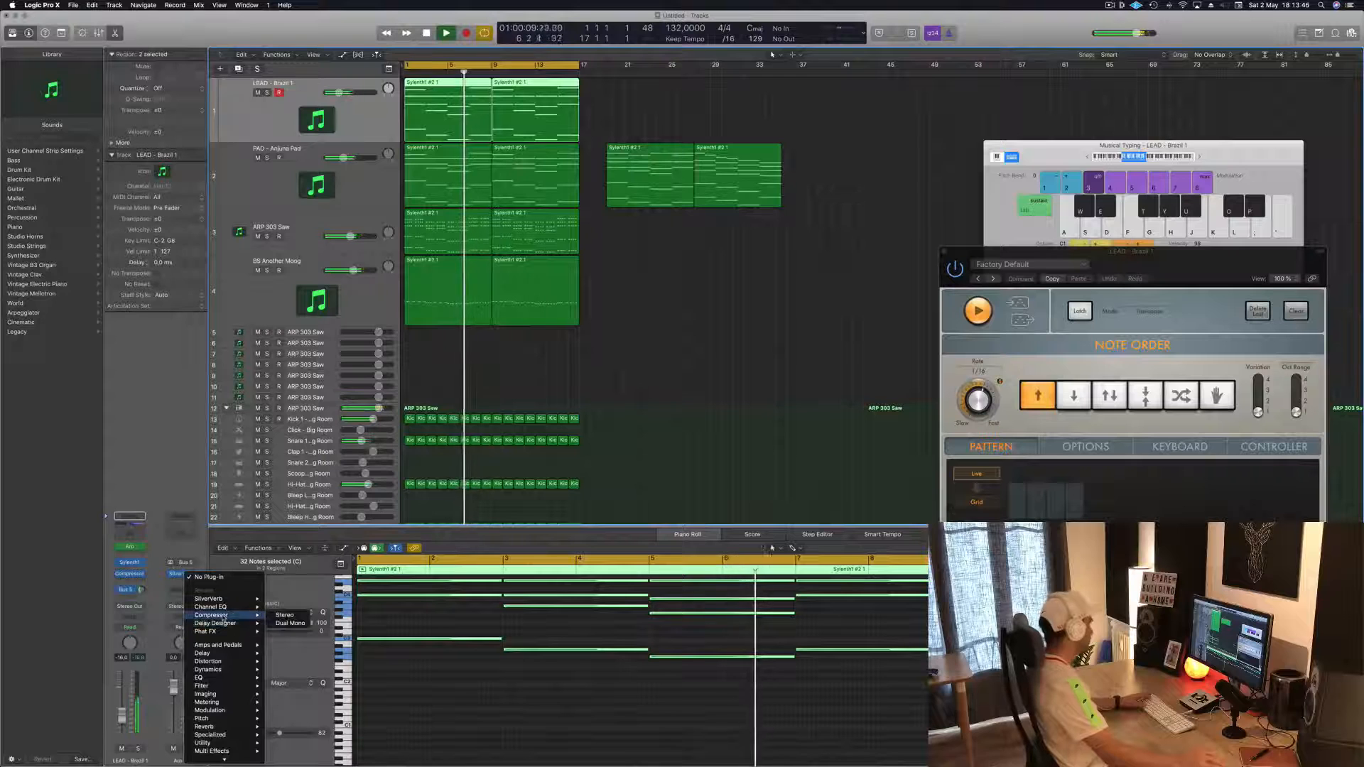
pyautogui.click(280, 615)
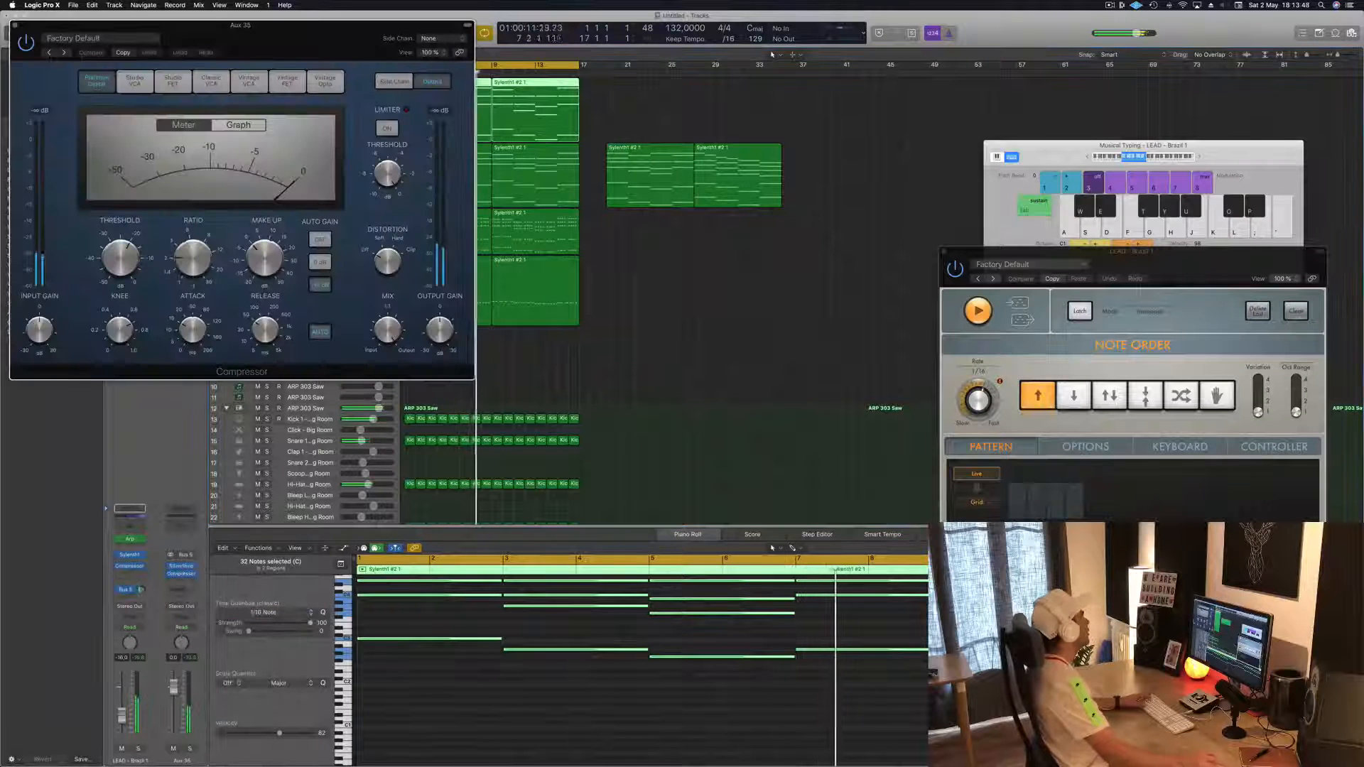
pyautogui.moveTo(222, 38); pyautogui.dragTo(622, 106)
pyautogui.click(842, 106)
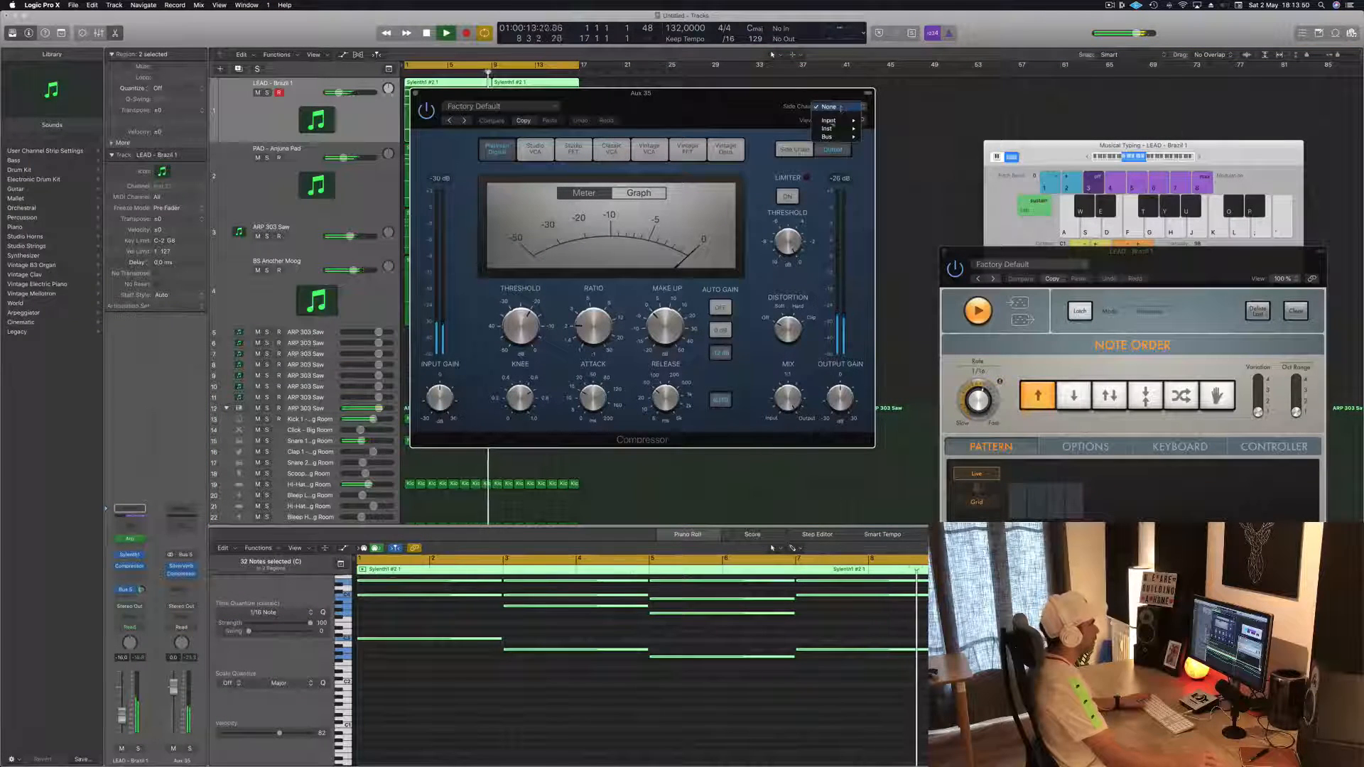
pyautogui.moveTo(830, 136)
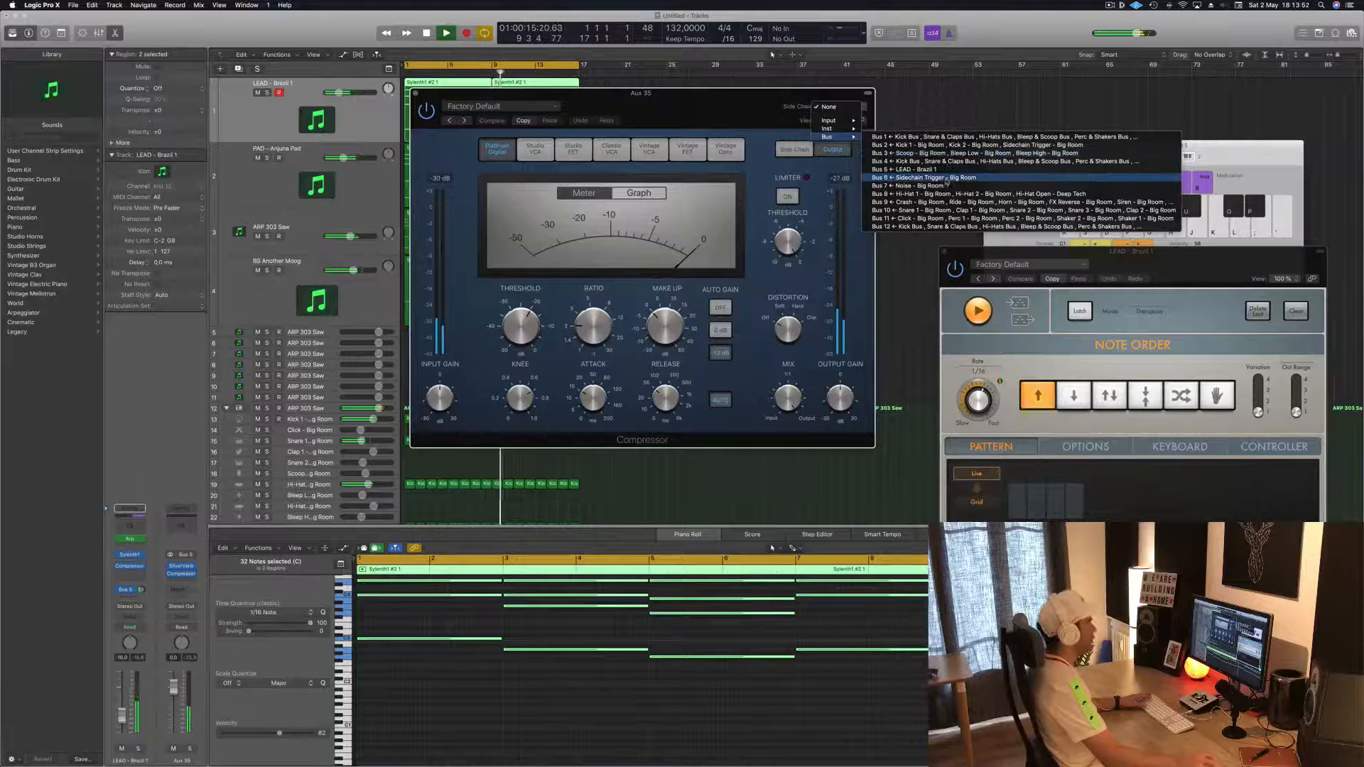
pyautogui.click(946, 178)
# - Turn off Auto Gain in the aux Compressor, set the ratio to 4.3:1, lower the threshold and close the Compressor
pyautogui.moveTo(675, 93); pyautogui.dragTo(775, 75)
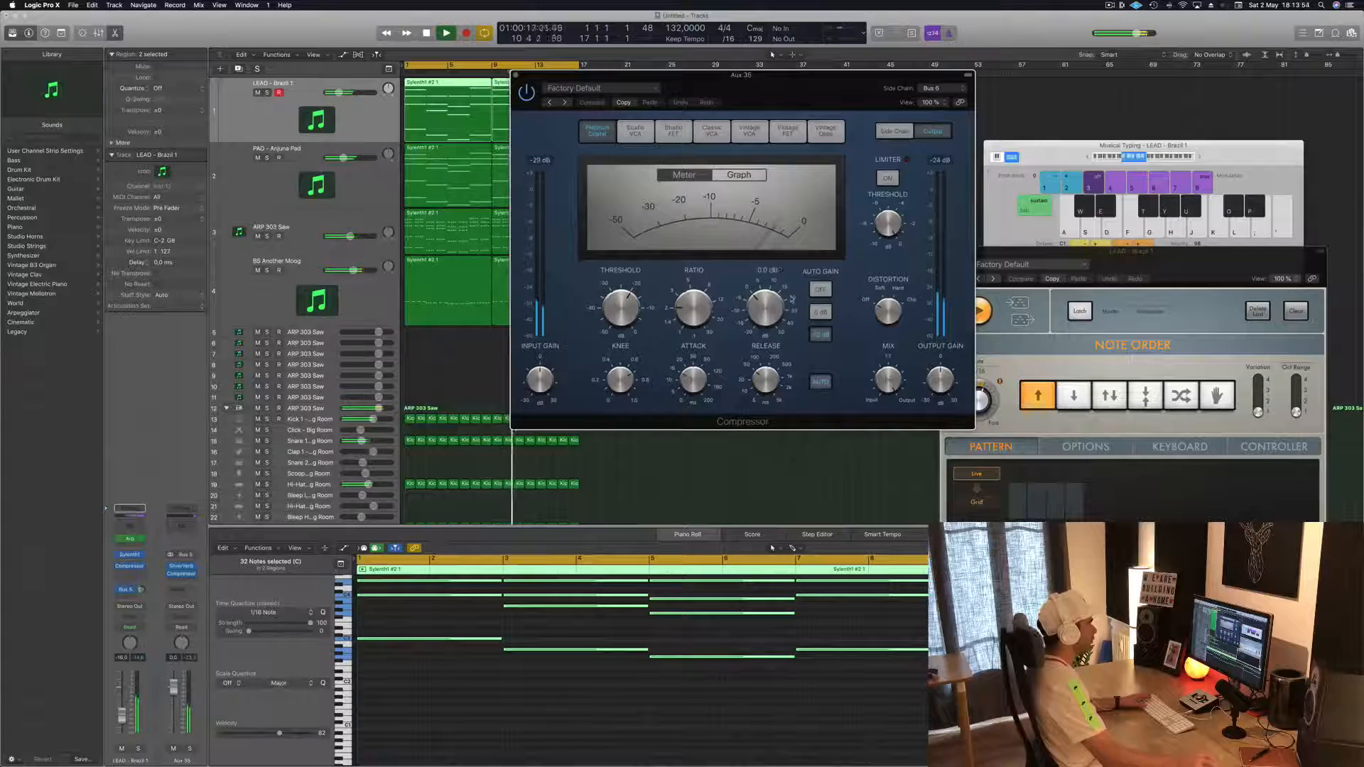
pyautogui.click(830, 290)
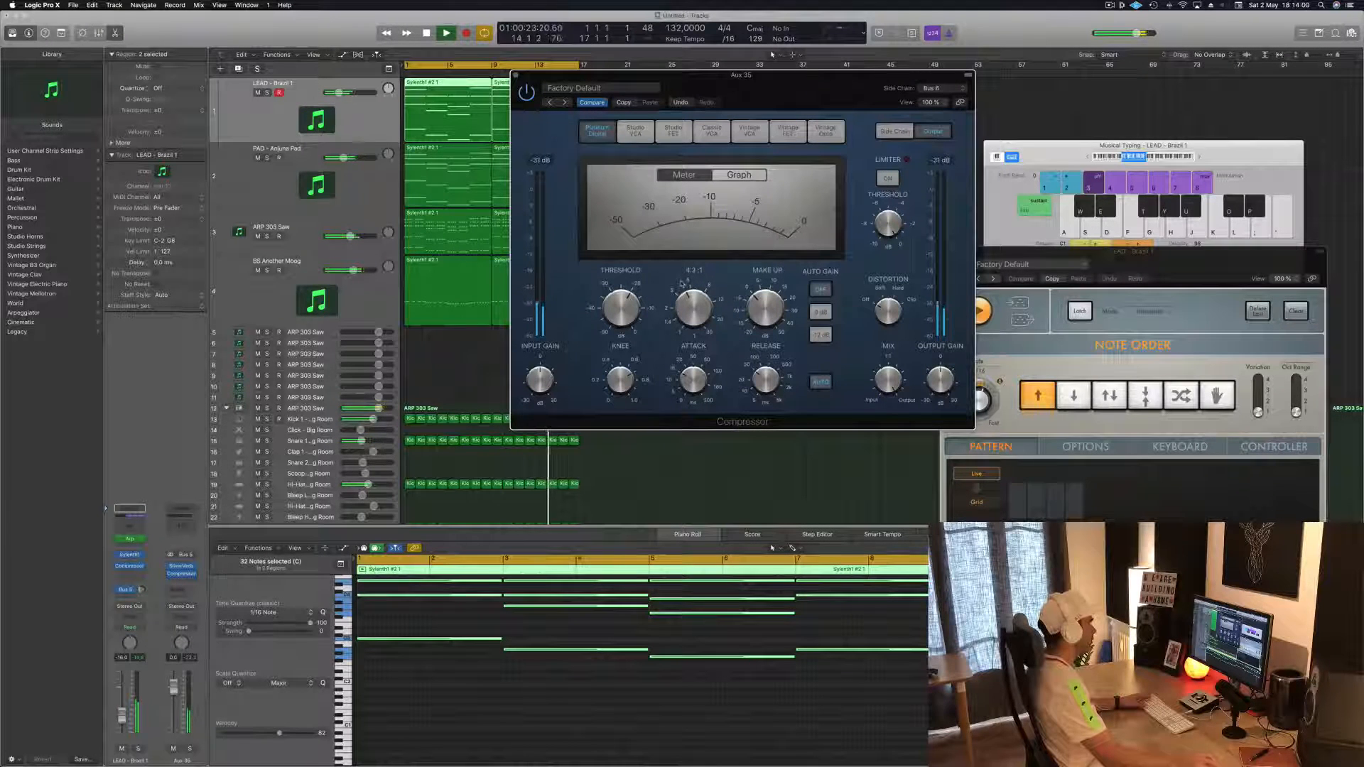
pyautogui.moveTo(626, 308); pyautogui.dragTo(628, 327)
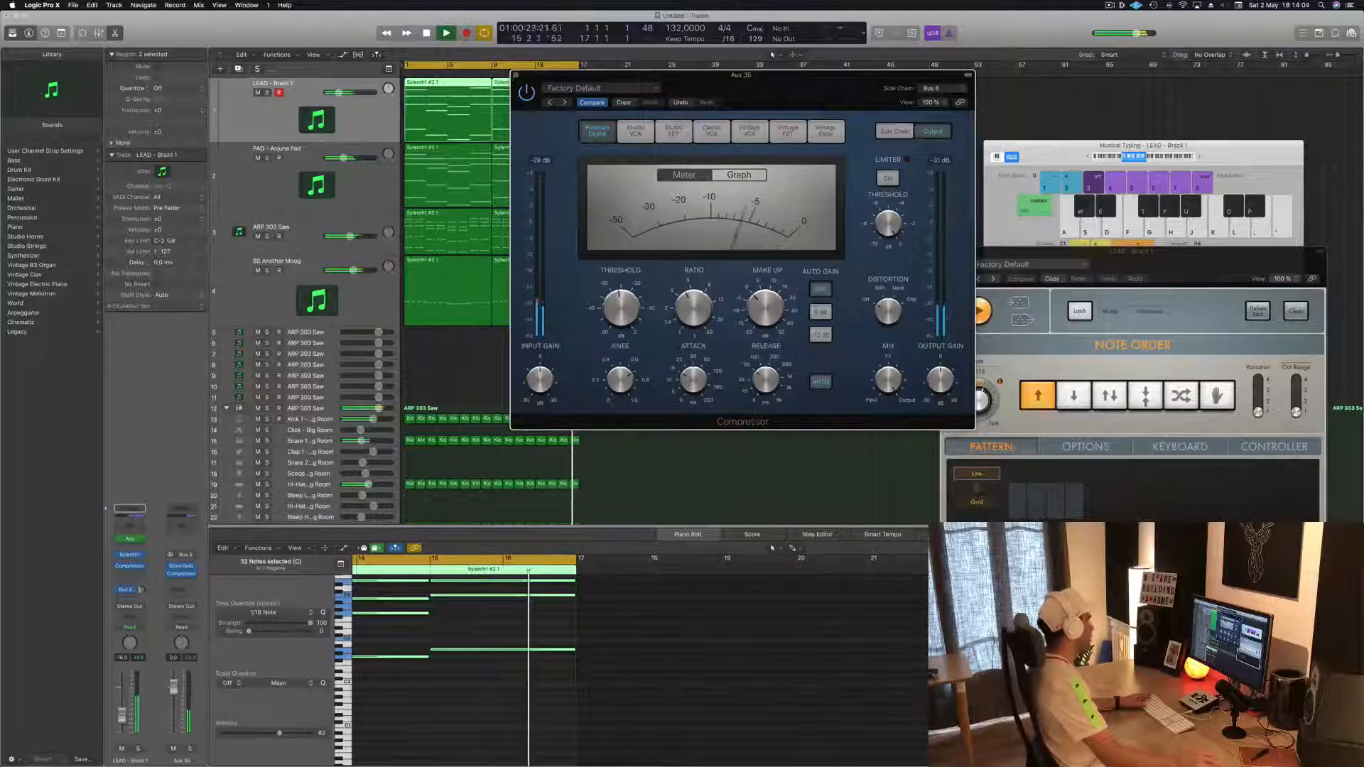
pyautogui.click(516, 75)
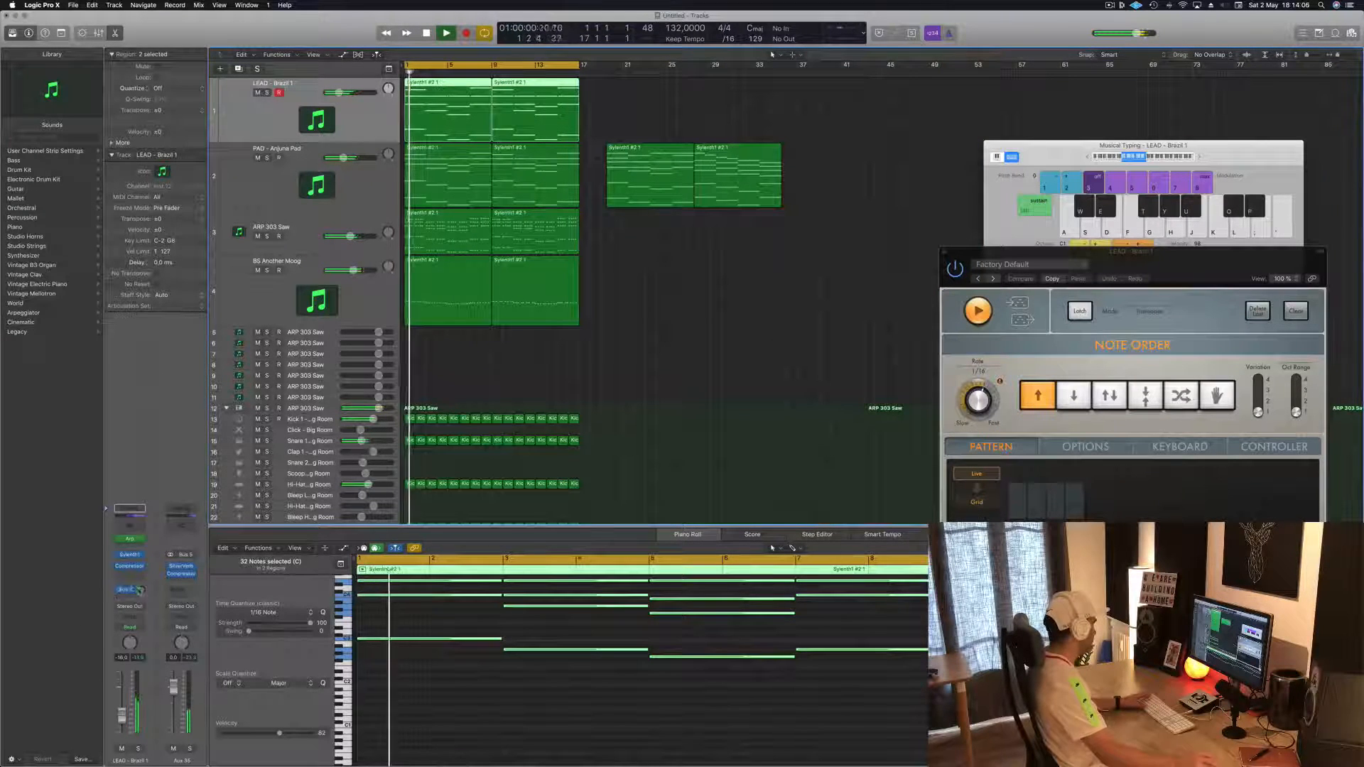
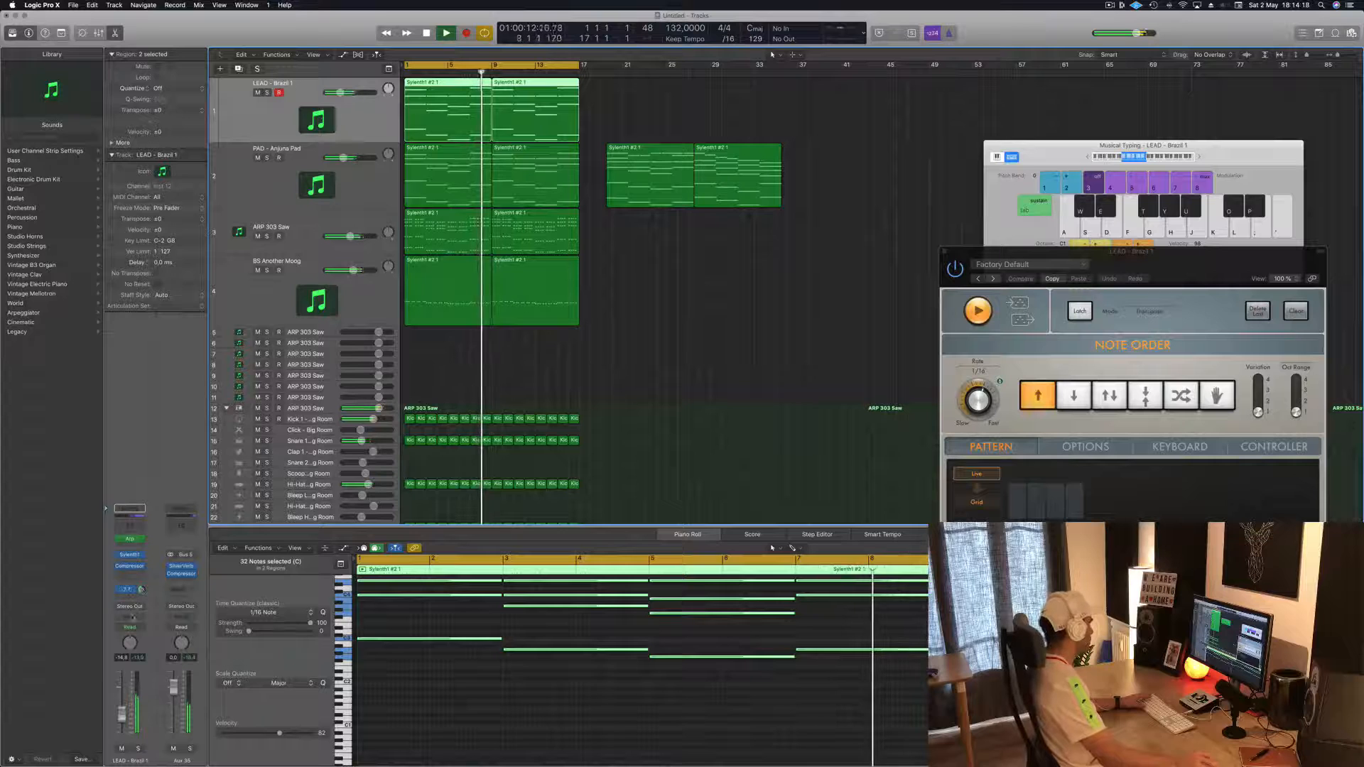
# - Replay the loop from the start and add a Bus 6 send to the reverb aux, adjusting its send level
pyautogui.press('space')
pyautogui.press('space')
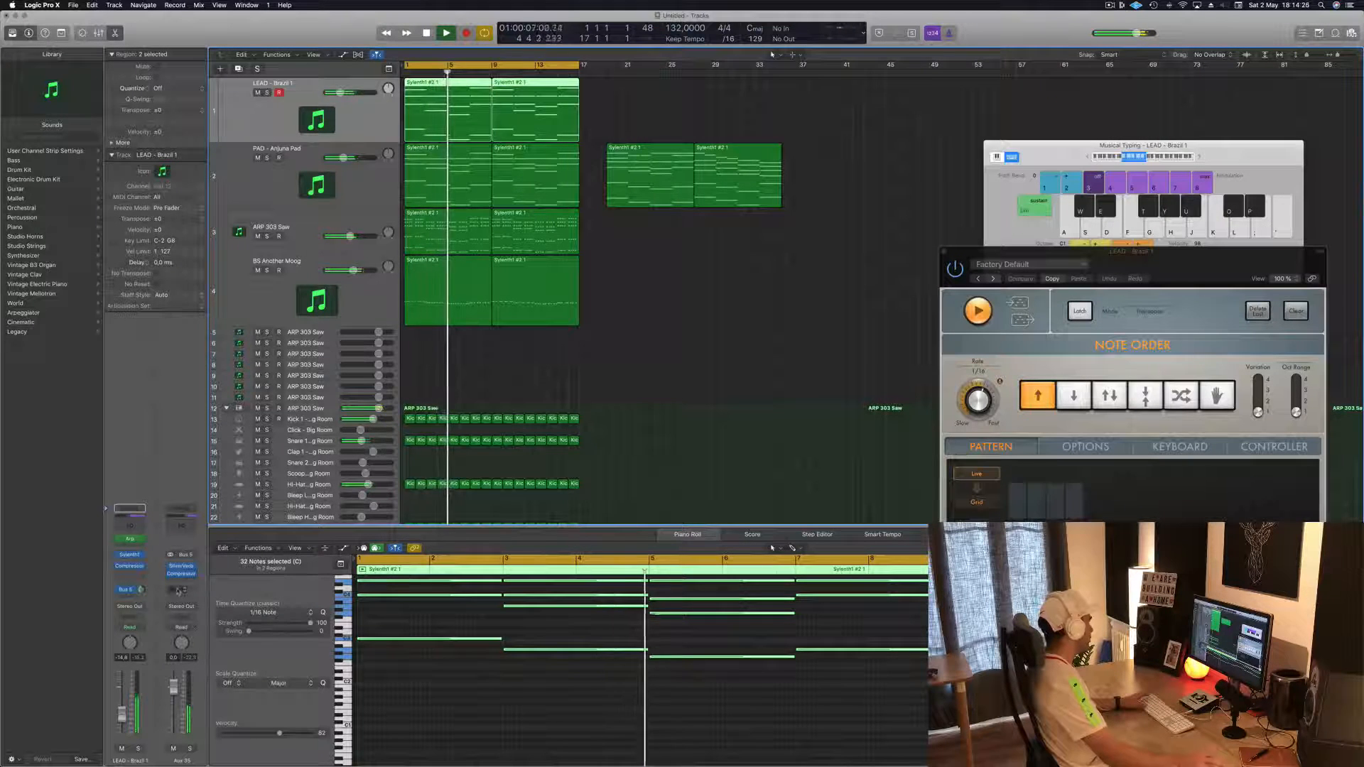
pyautogui.click(181, 591)
pyautogui.moveTo(195, 609)
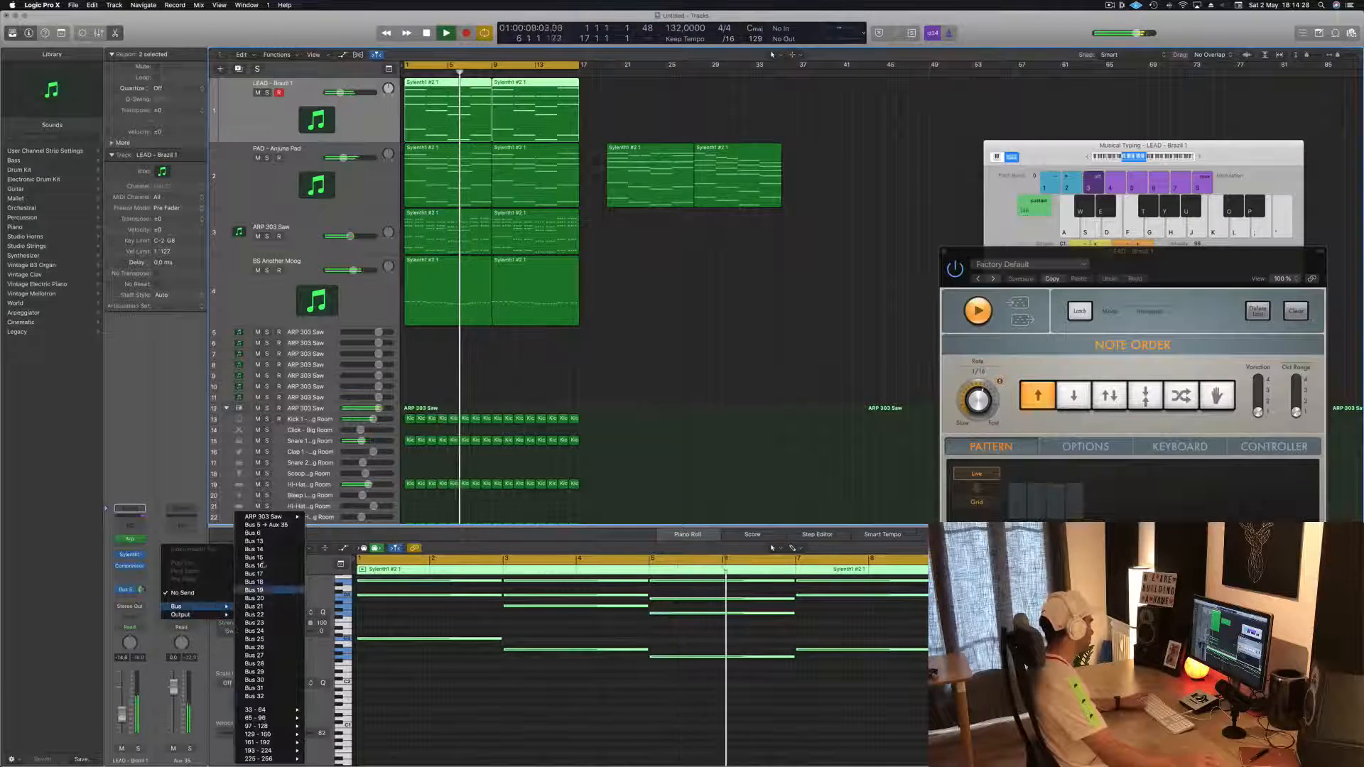
pyautogui.click(267, 534)
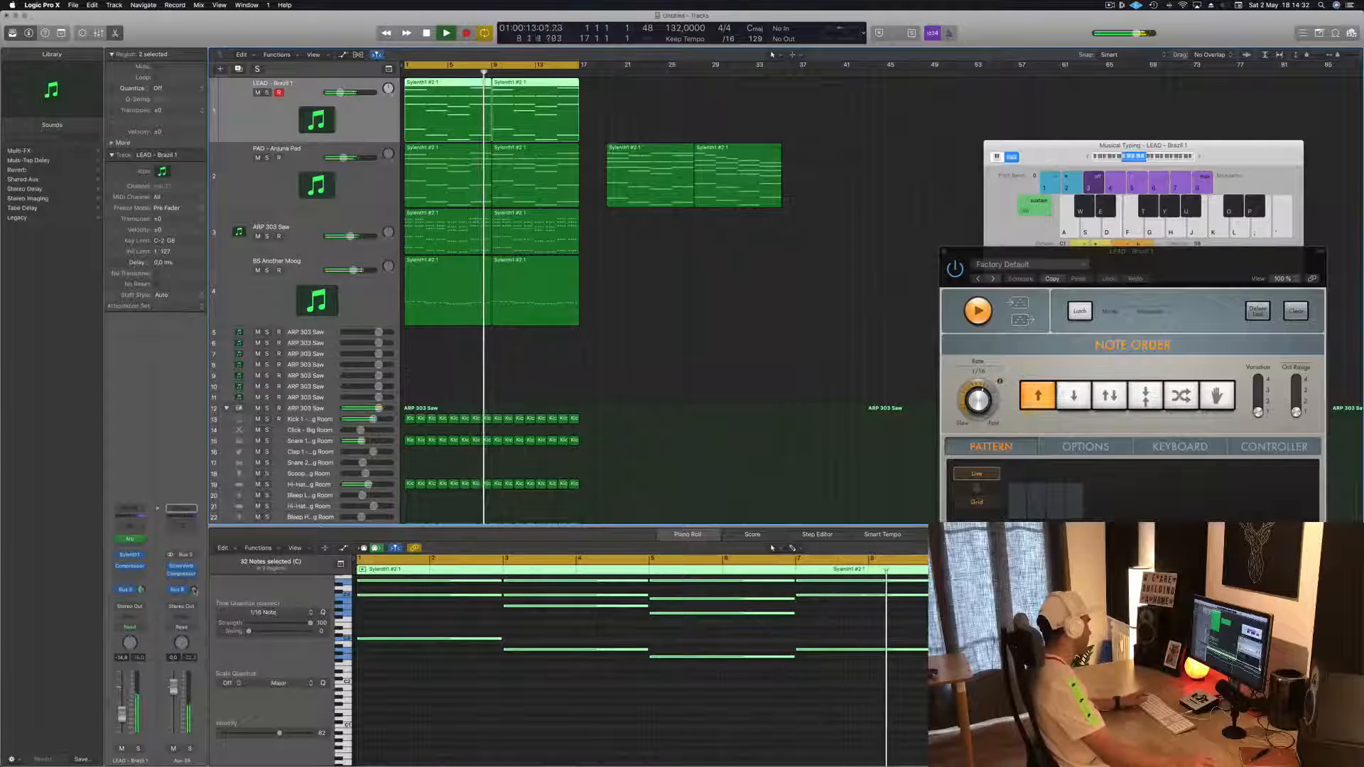
pyautogui.moveTo(194, 590)
pyautogui.mouseDown()
pyautogui.moveTo(197, 575)
pyautogui.moveTo(196, 602)
pyautogui.mouseUp()
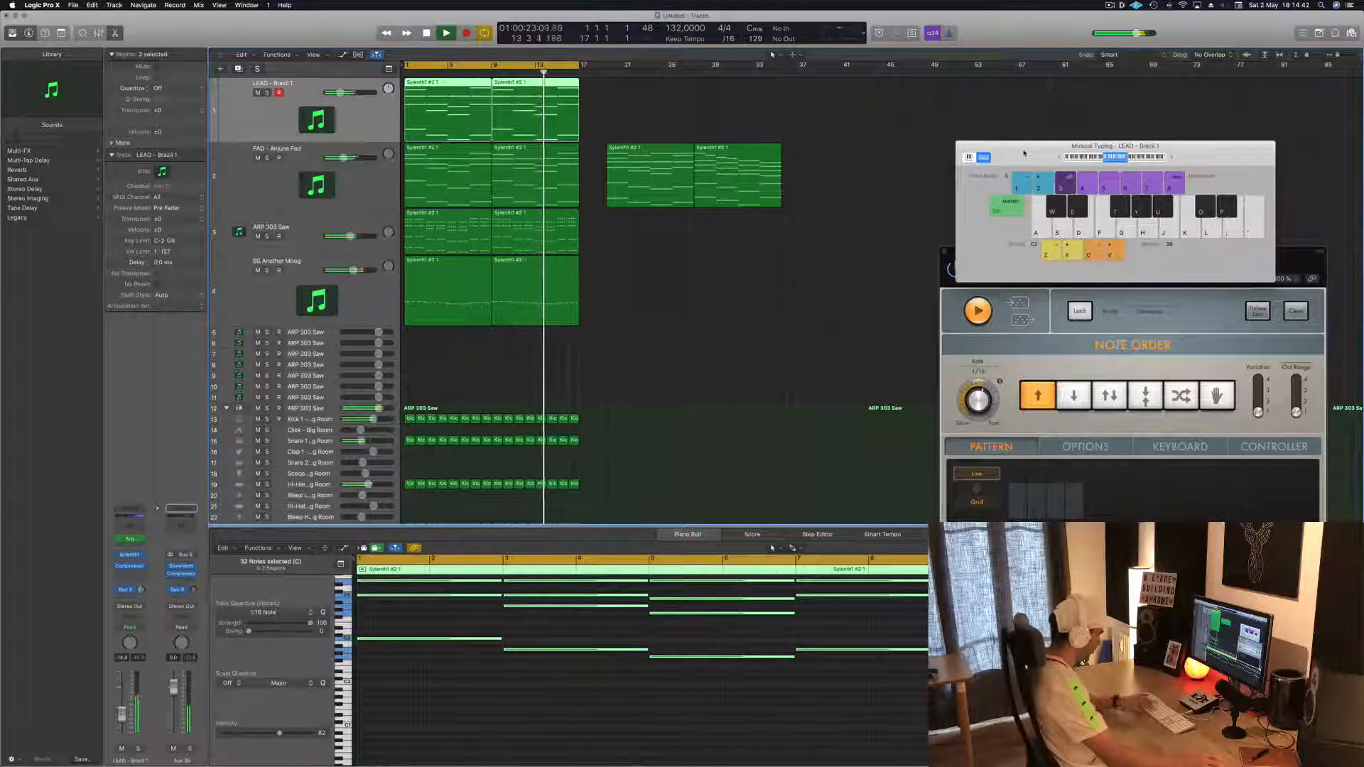
# - Close the Musical Typing window, open the Mixer with the Arpeggiator moved clear of it, and replay the loop while viewing the bus channels
pyautogui.press('super+k')
pyautogui.click(883, 221)
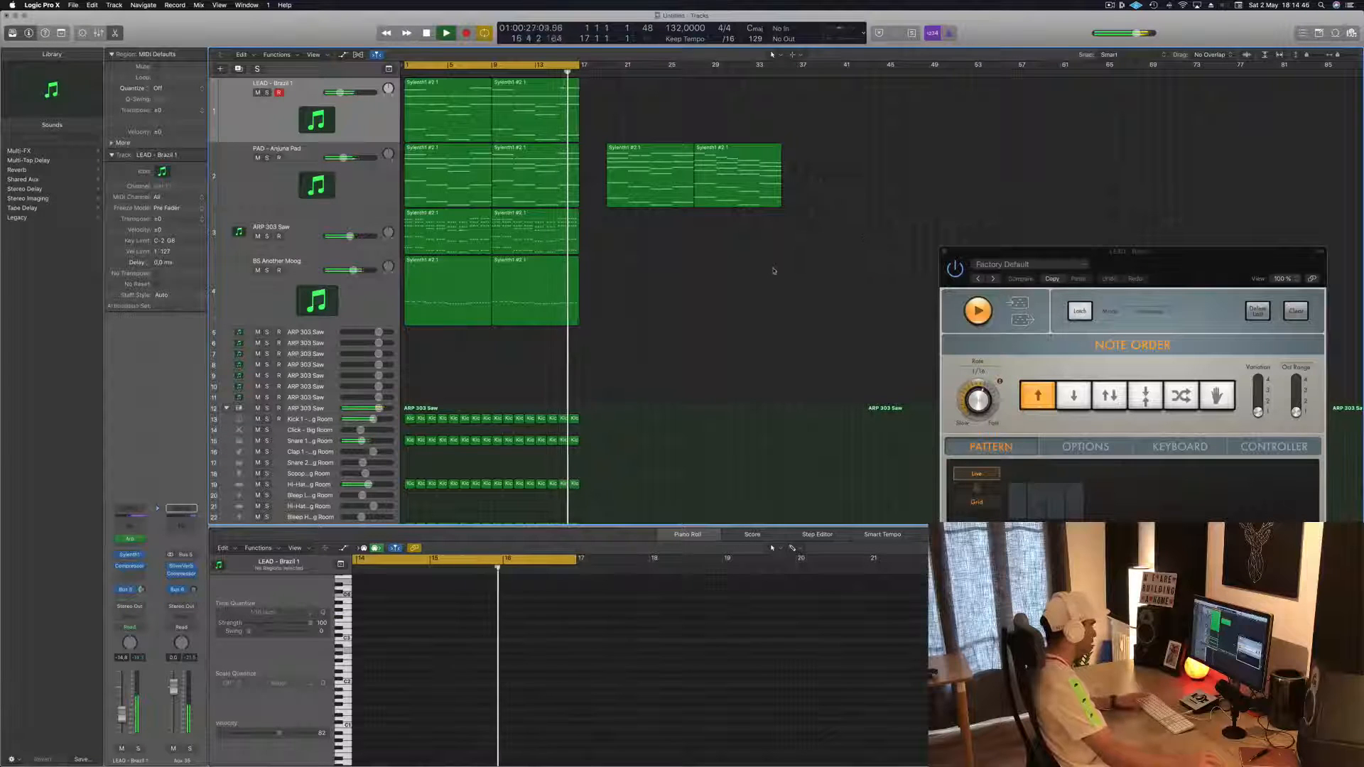
pyautogui.press('space')
pyautogui.press('x')
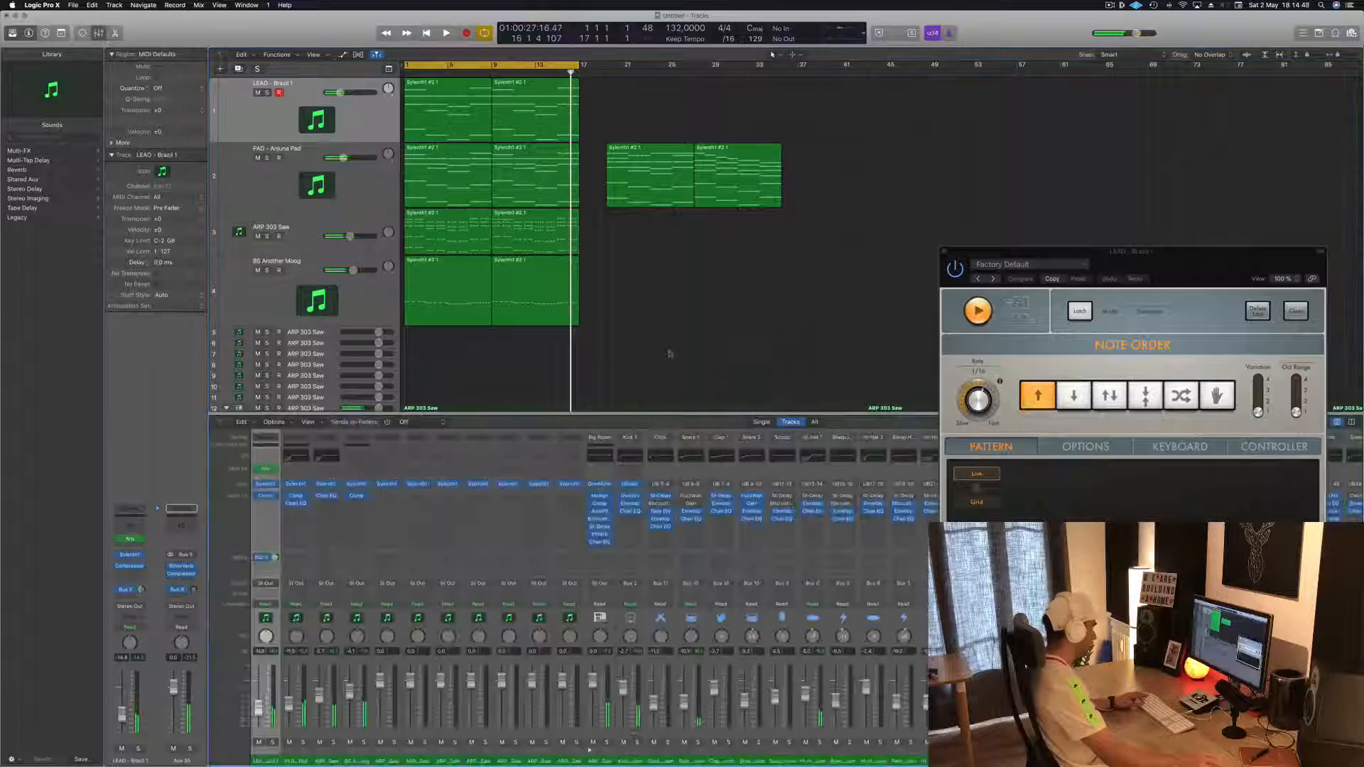
pyautogui.moveTo(1106, 259); pyautogui.dragTo(930, 83)
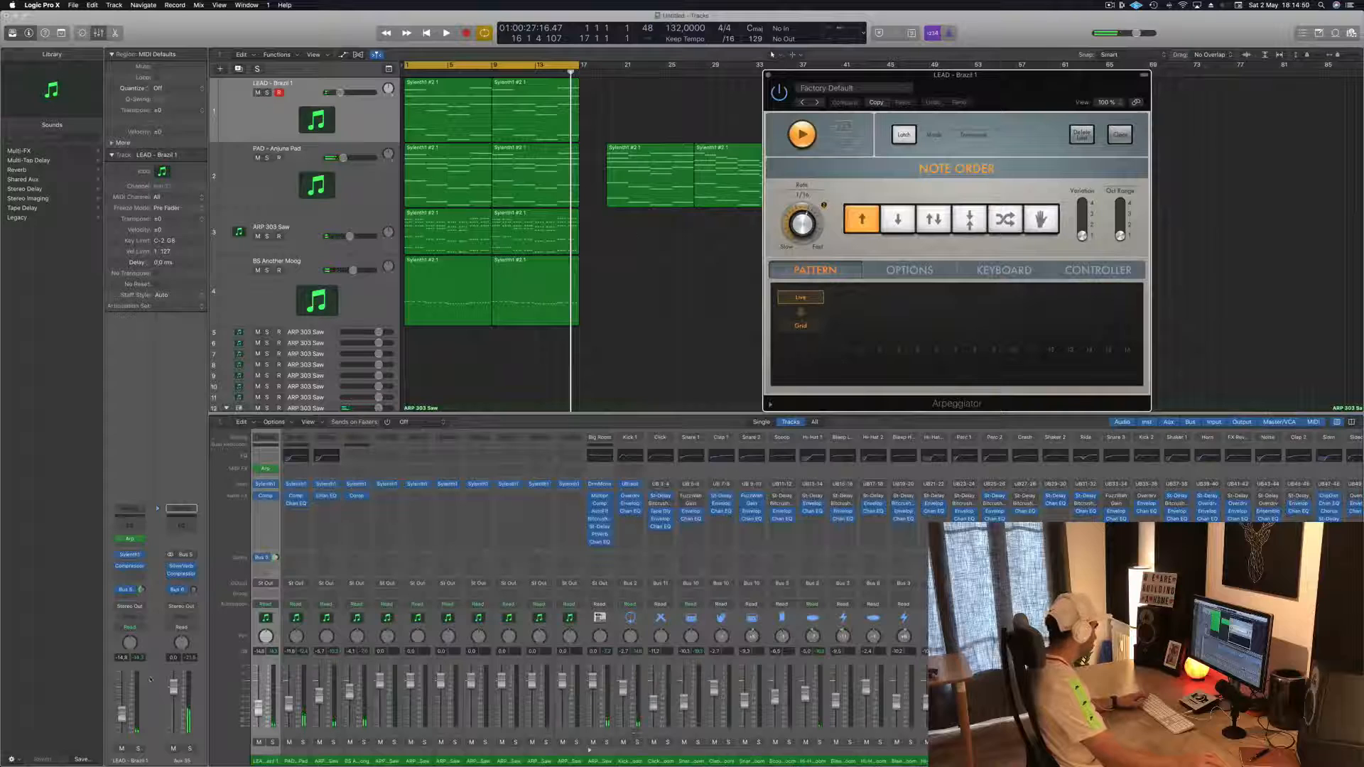
pyautogui.hscroll(10, 590, 597)
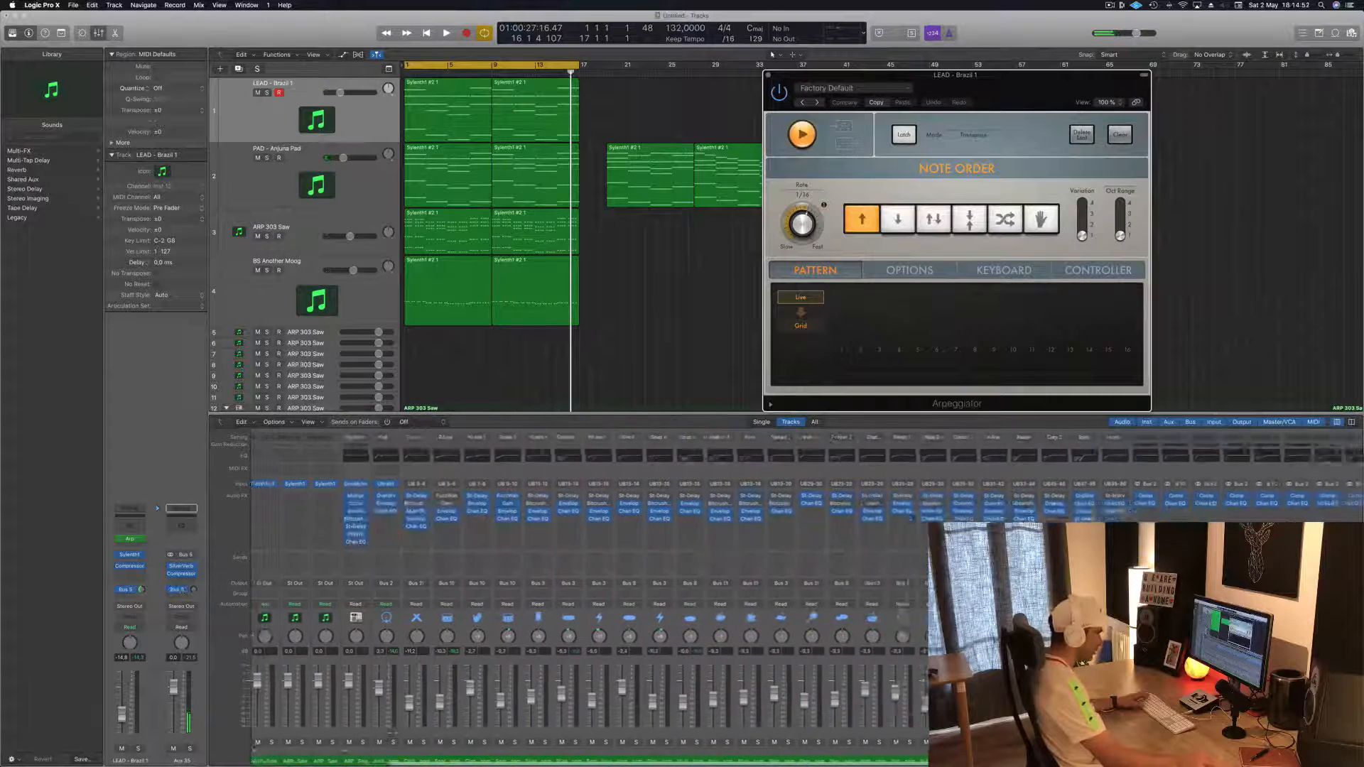
pyautogui.press('space')
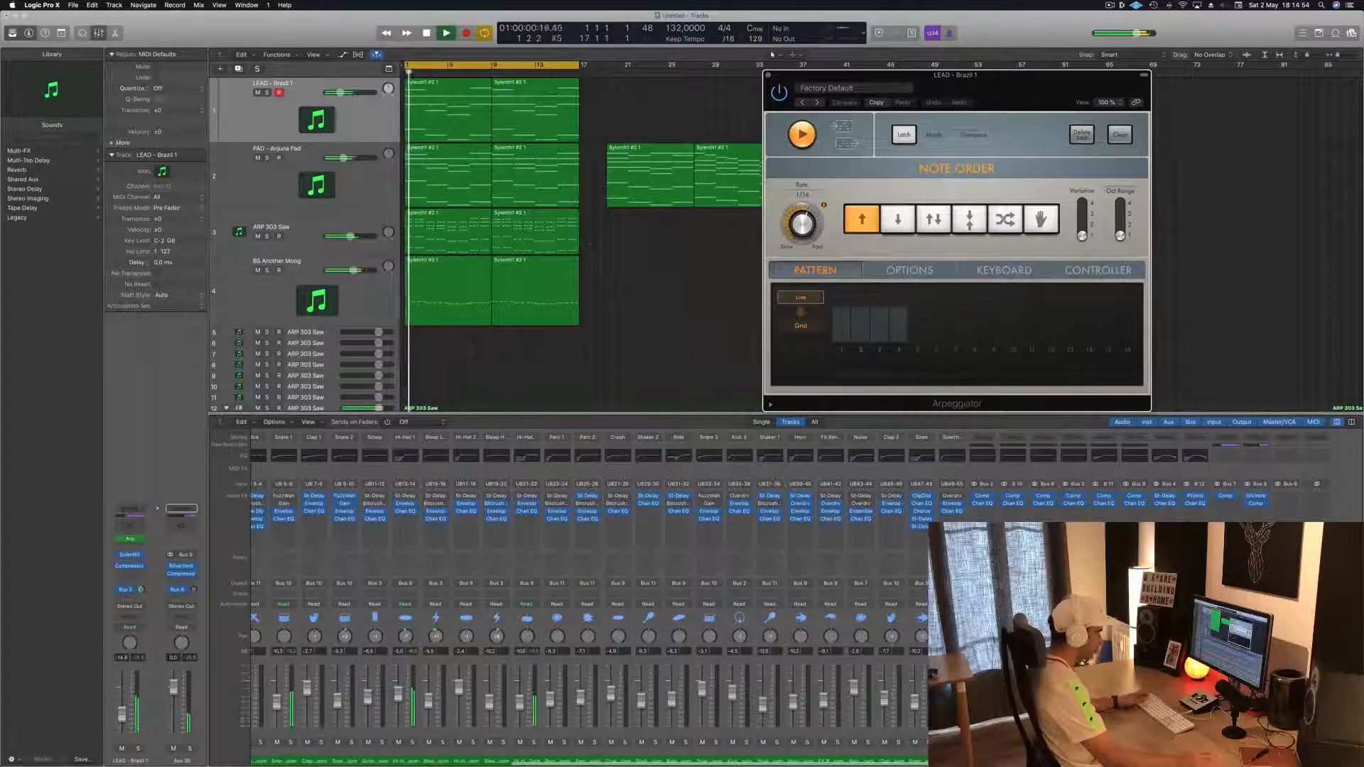
# - Insert a Ringshifter on the Bus 6 aux channel and place its window over the Arpeggiator's
pyautogui.click(170, 590)
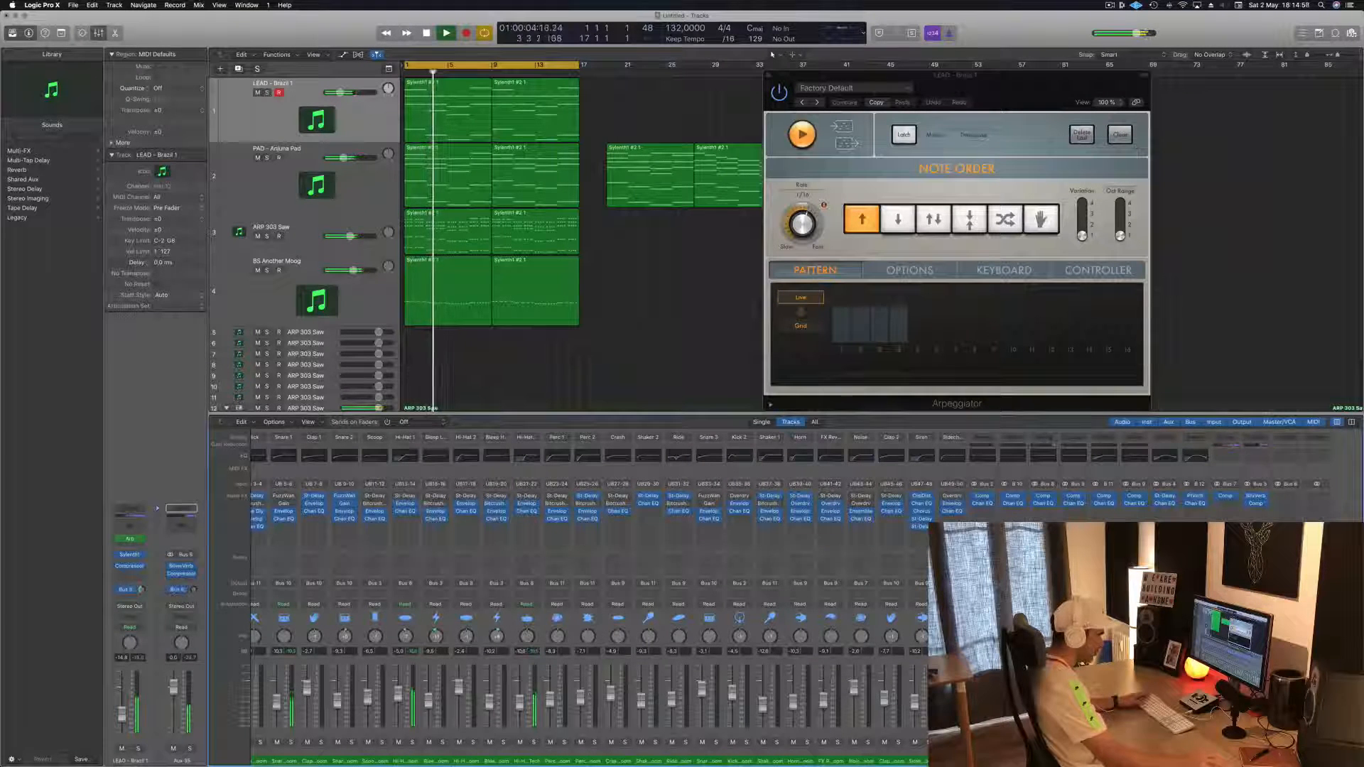
pyautogui.click(1286, 501)
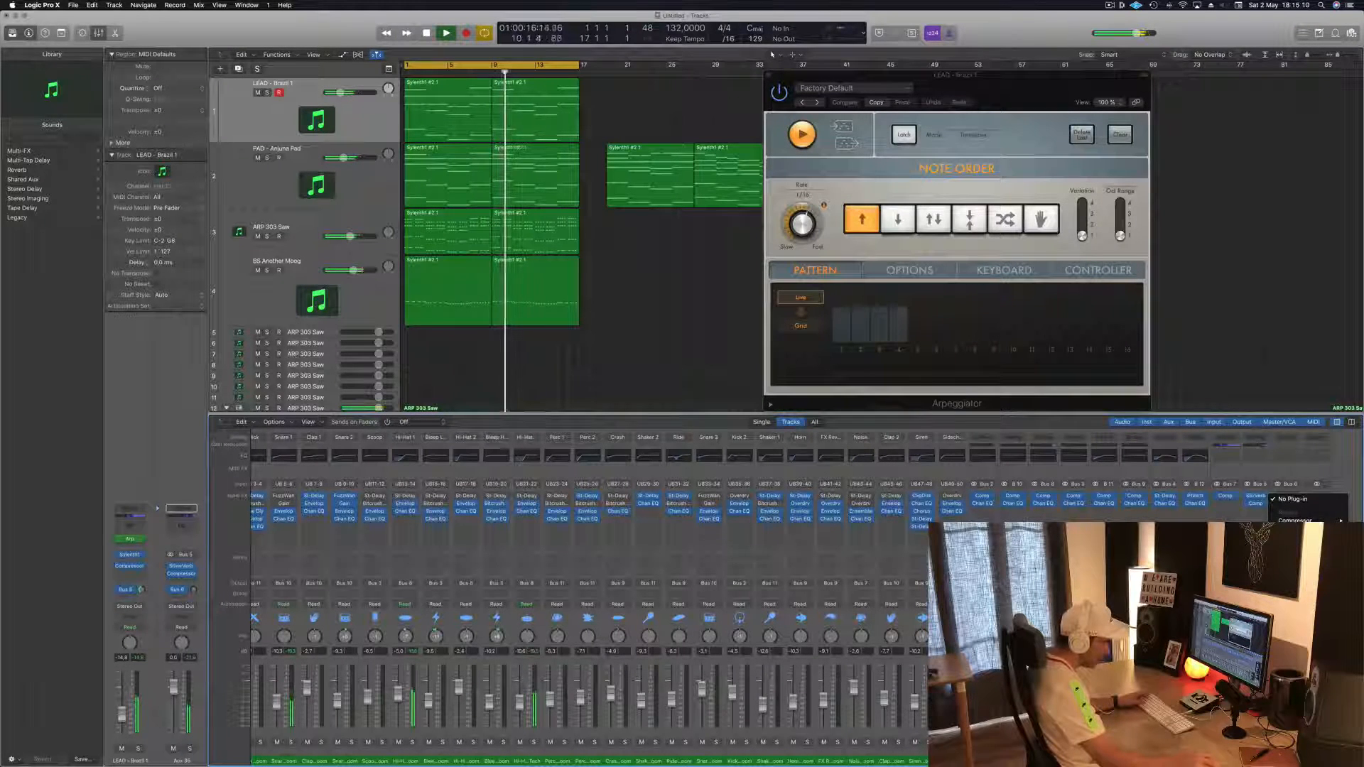
pyautogui.click(1208, 675)
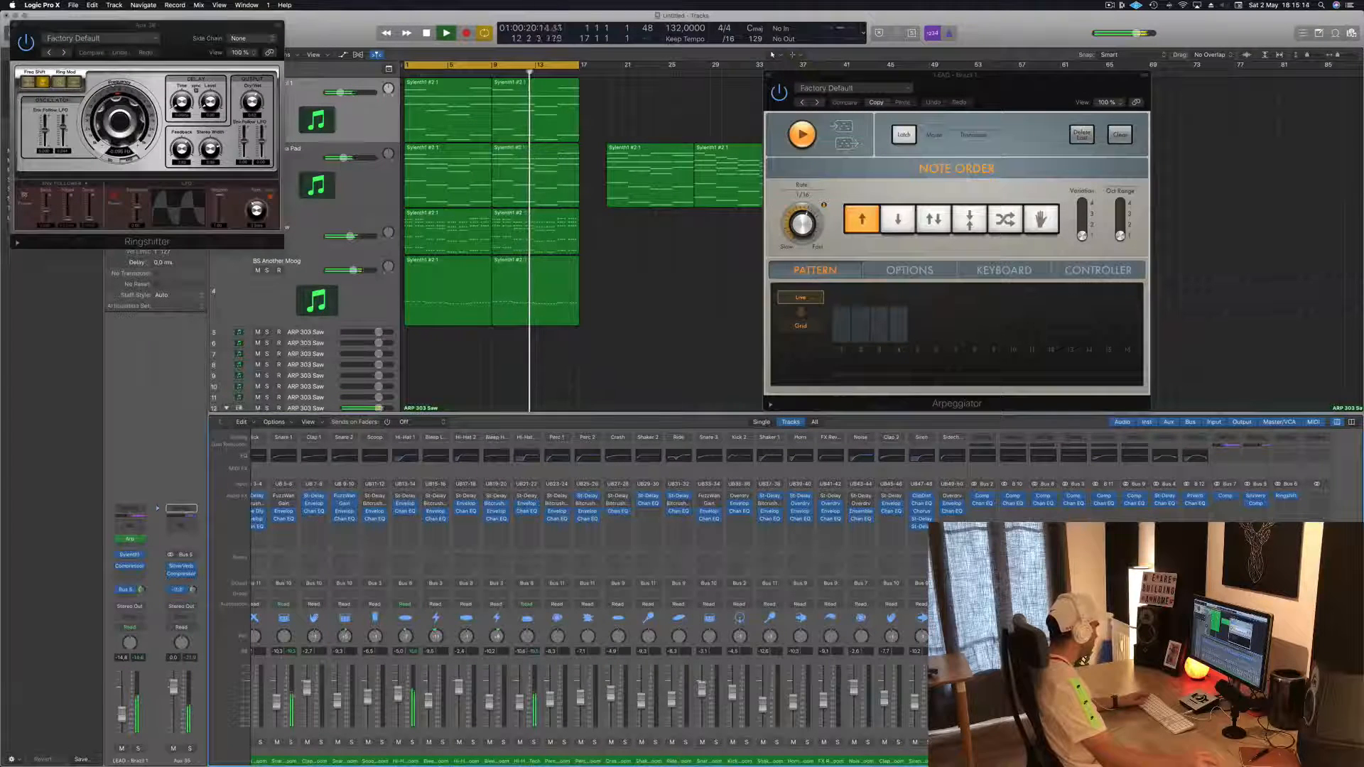
pyautogui.moveTo(197, 33); pyautogui.dragTo(1116, 113)
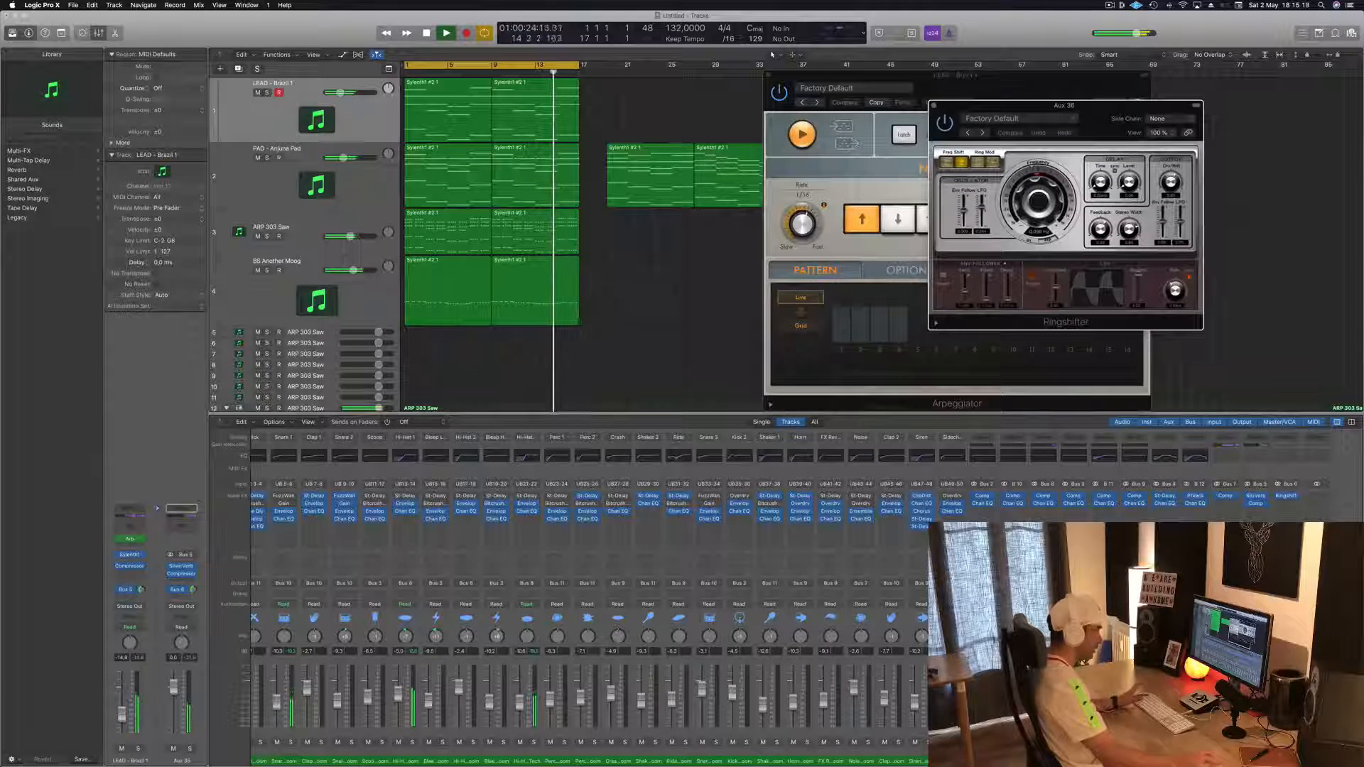
# - Solo the LEAD track and reassign the reverb aux's send from Bus 6 to Bus 13
pyautogui.press('s')
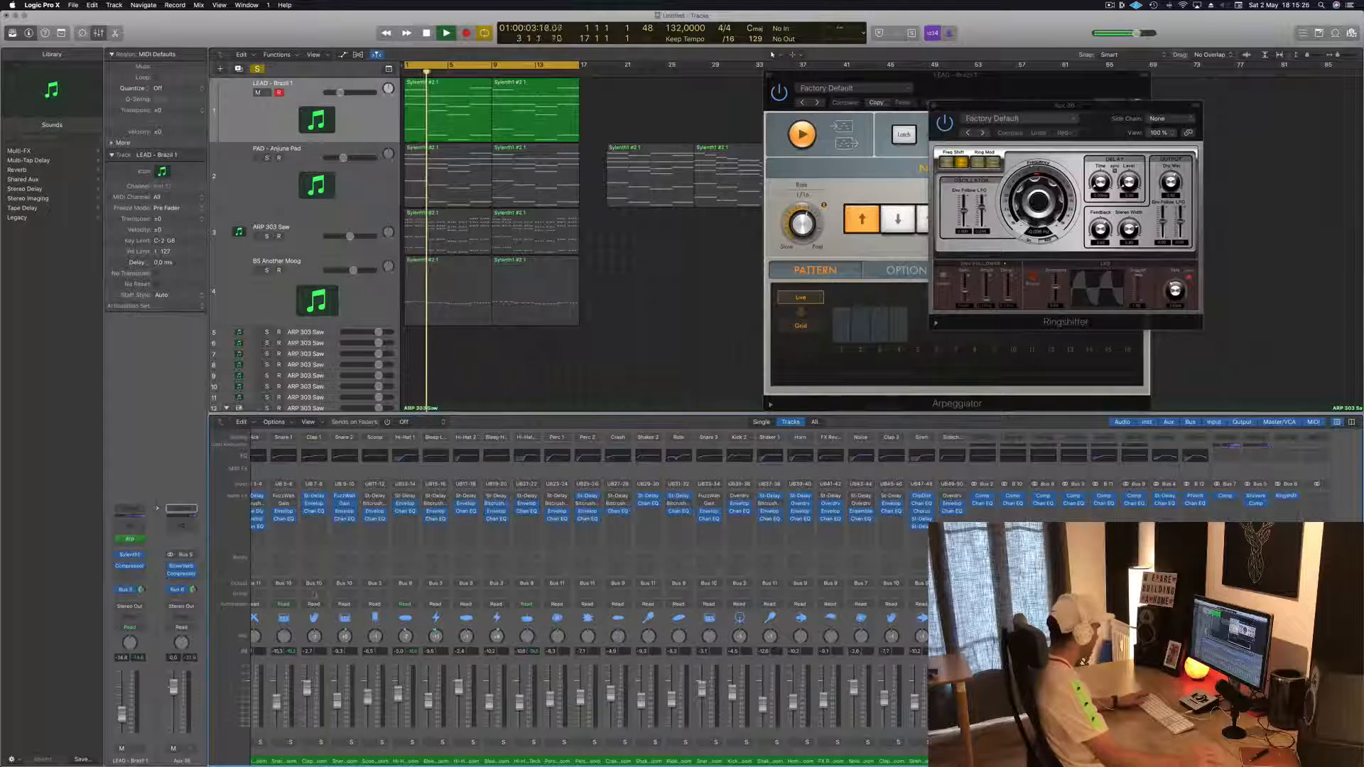
pyautogui.click(177, 589)
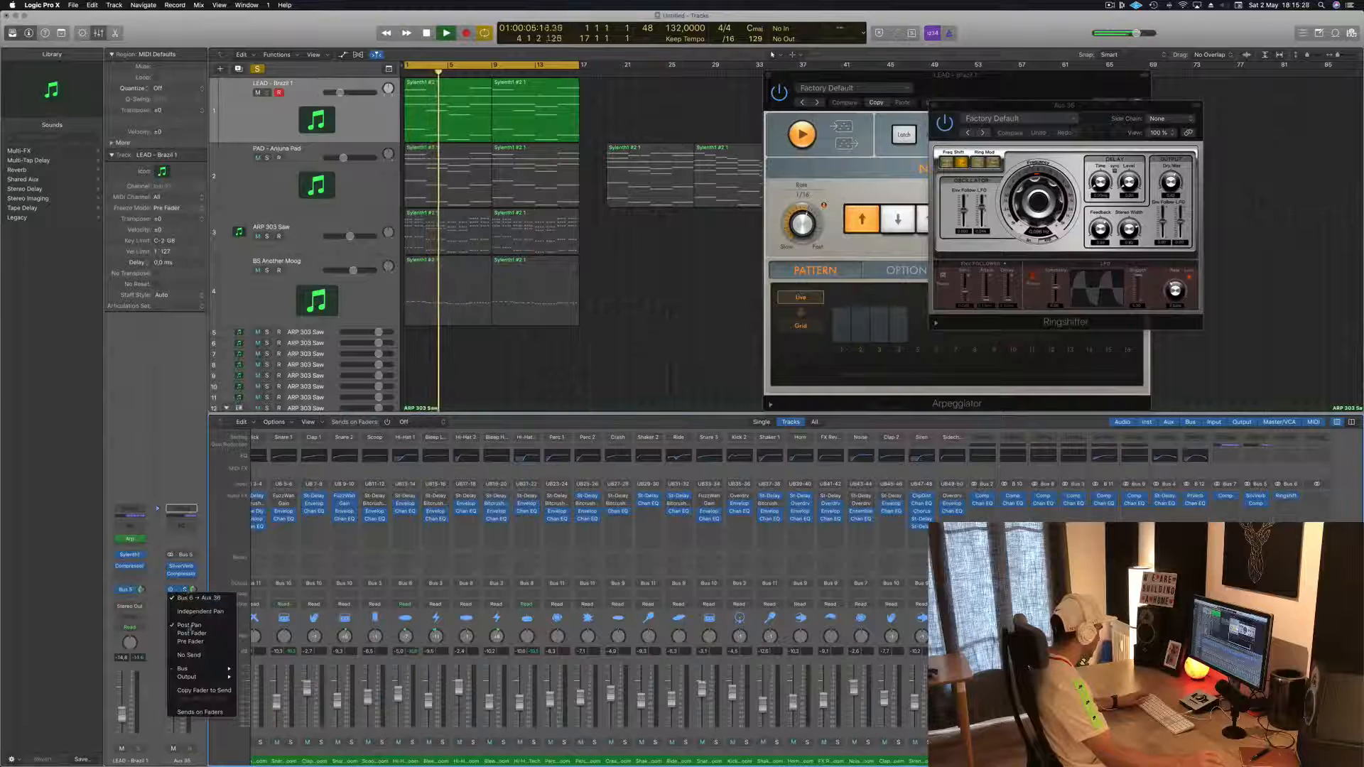
pyautogui.moveTo(183, 668)
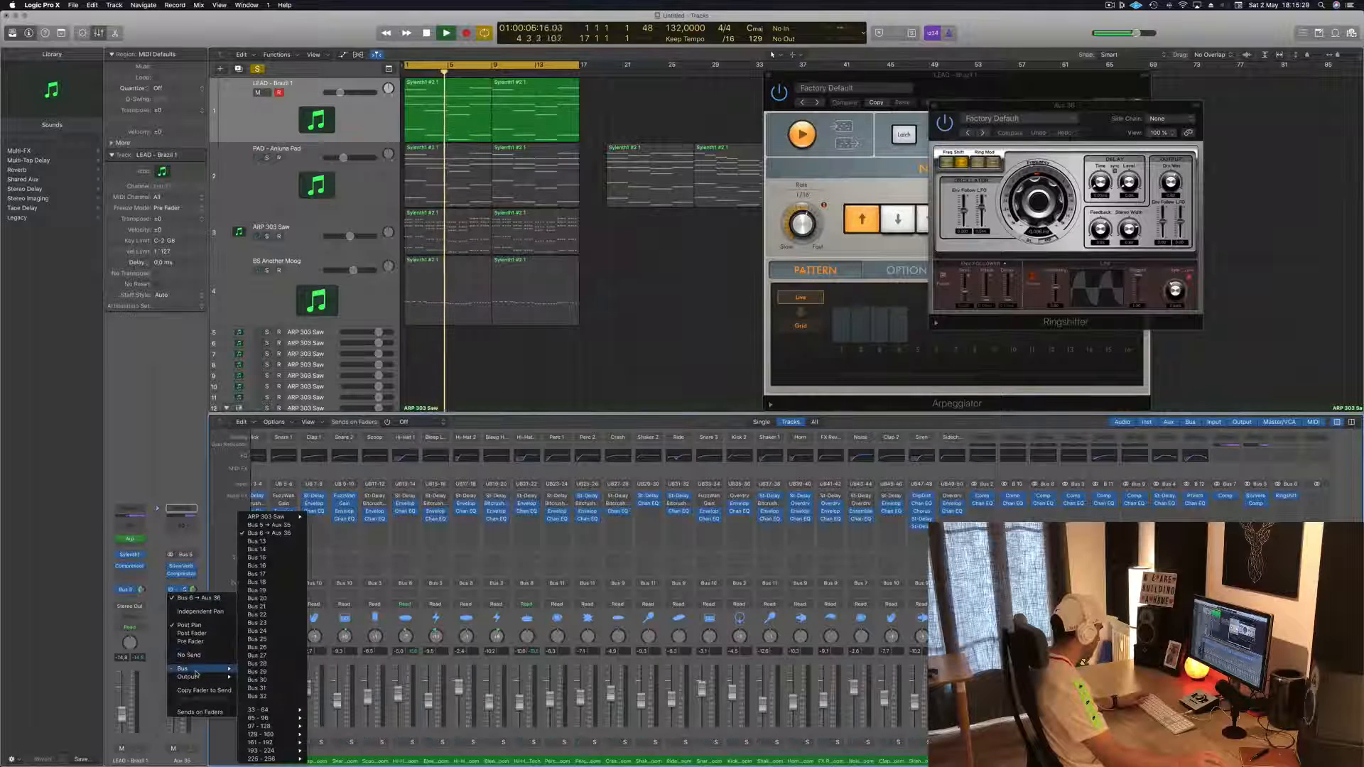
pyautogui.click(262, 541)
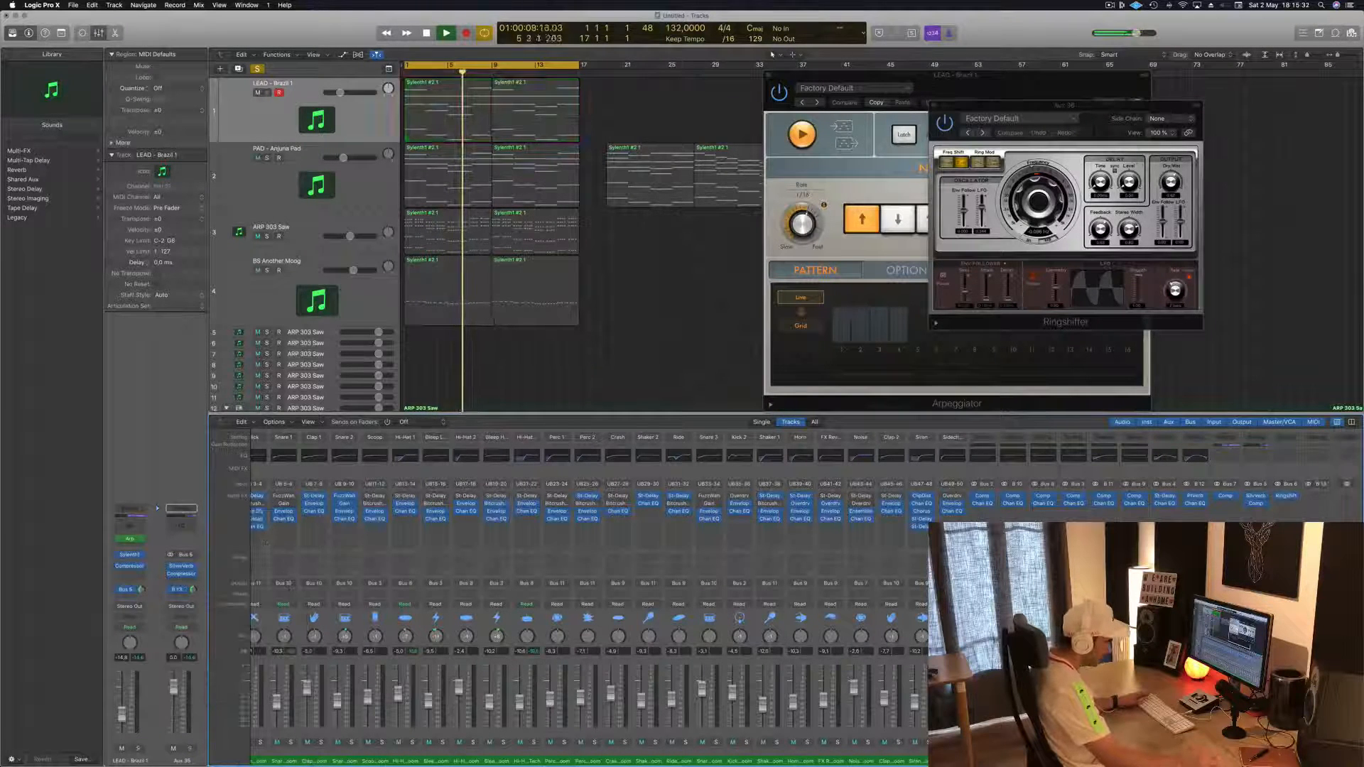
# - Move the Ringshifter from the Bus 6 aux to the new Bus 13 aux, solo the lead again and open the plug-in
pyautogui.hscroll(2, 923, 558)
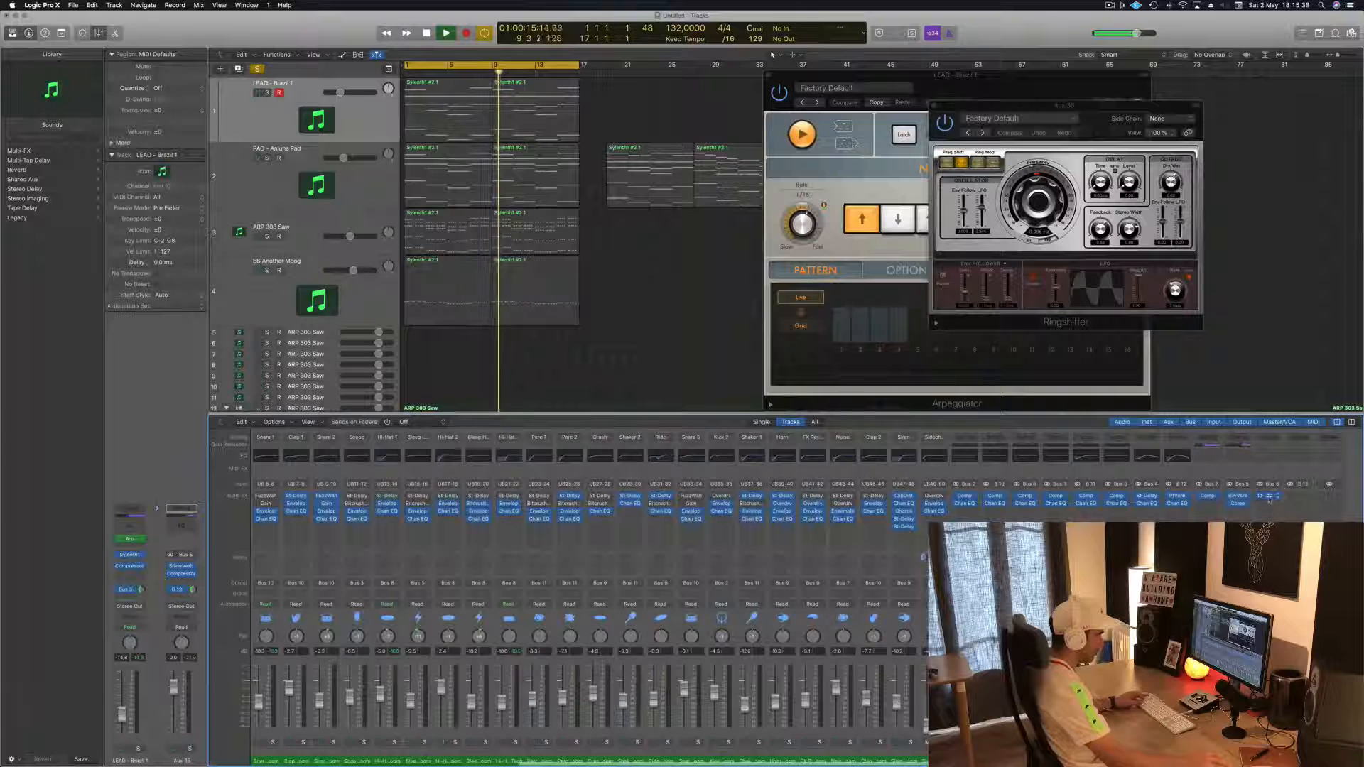
pyautogui.moveTo(1271, 500); pyautogui.dragTo(1301, 500)
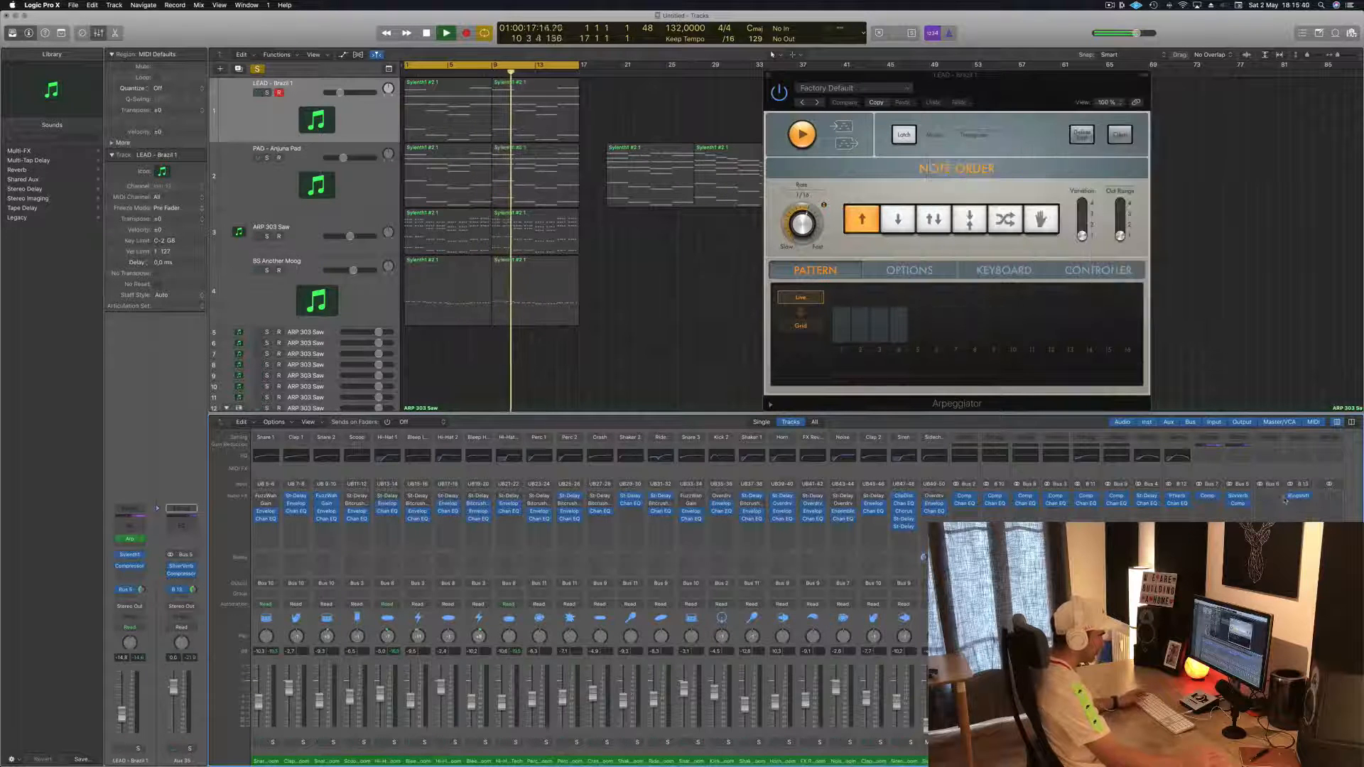
pyautogui.press('s')
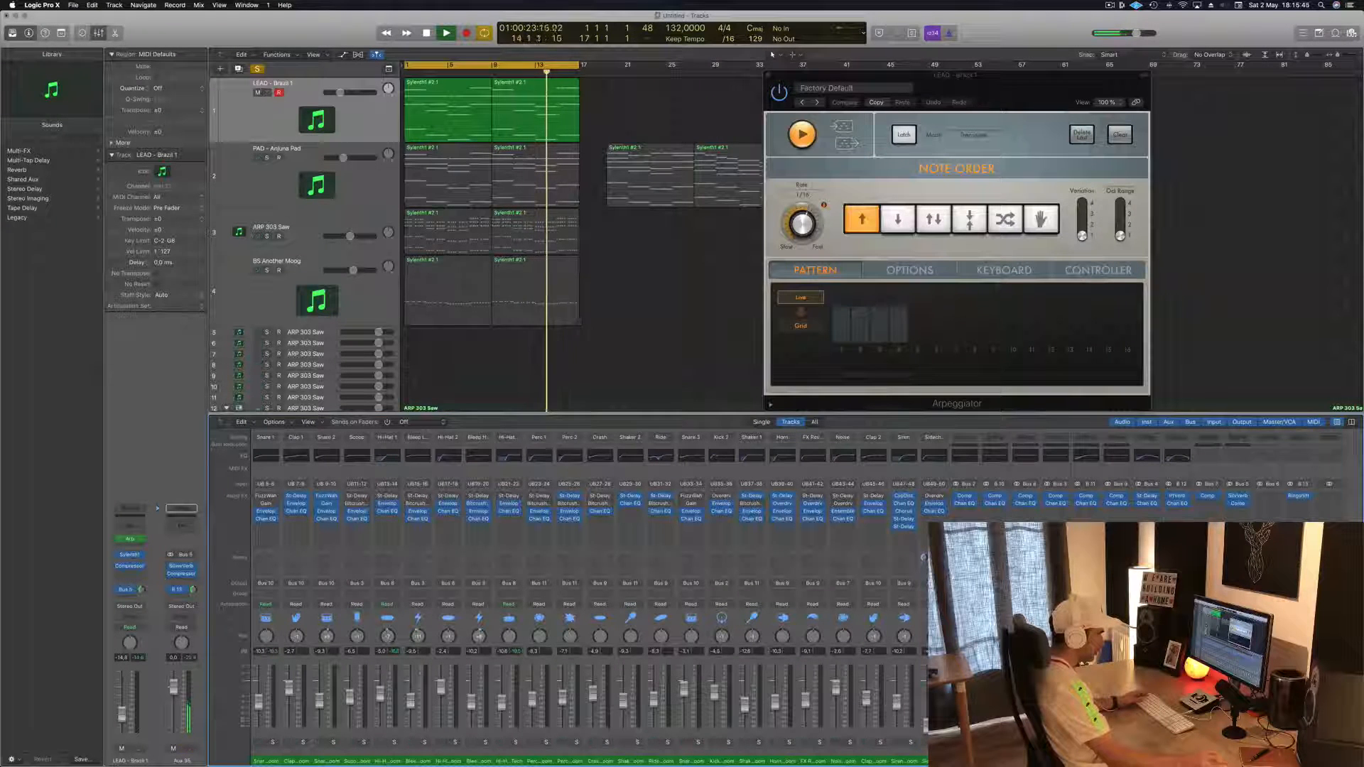
pyautogui.click(1299, 495)
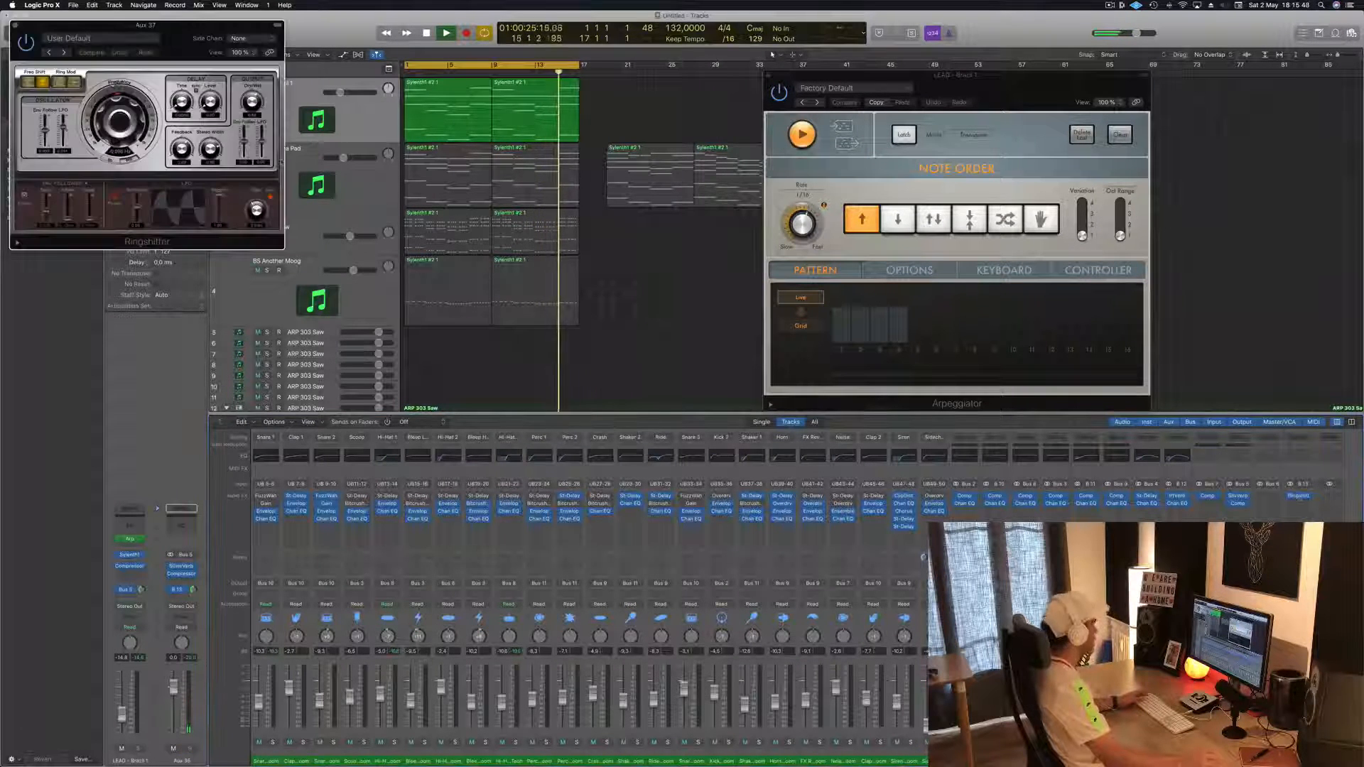
# - Audition the Ringshifter's Groove Shadow presets one after another up to Groove Shadow 06, moving its window into the open
pyautogui.moveTo(183, 32); pyautogui.dragTo(886, 158)
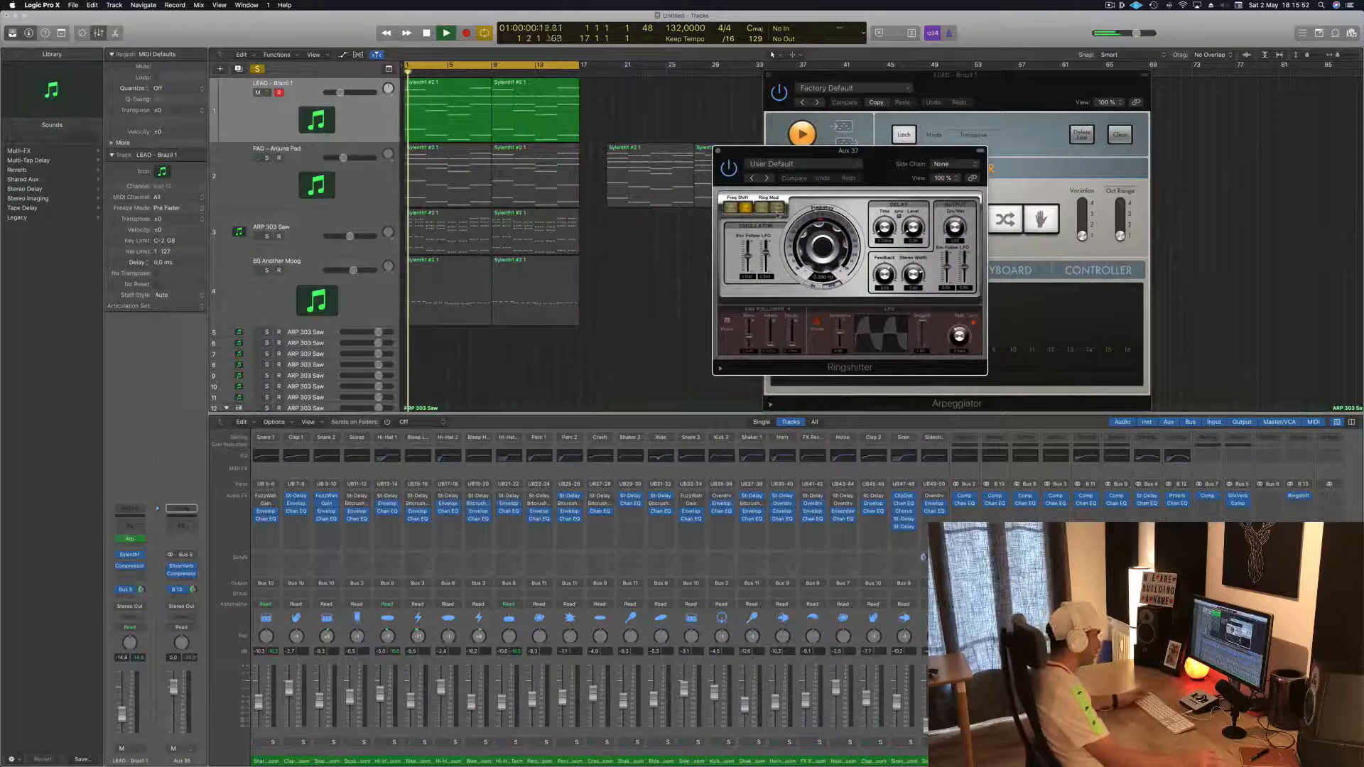
pyautogui.click(765, 178)
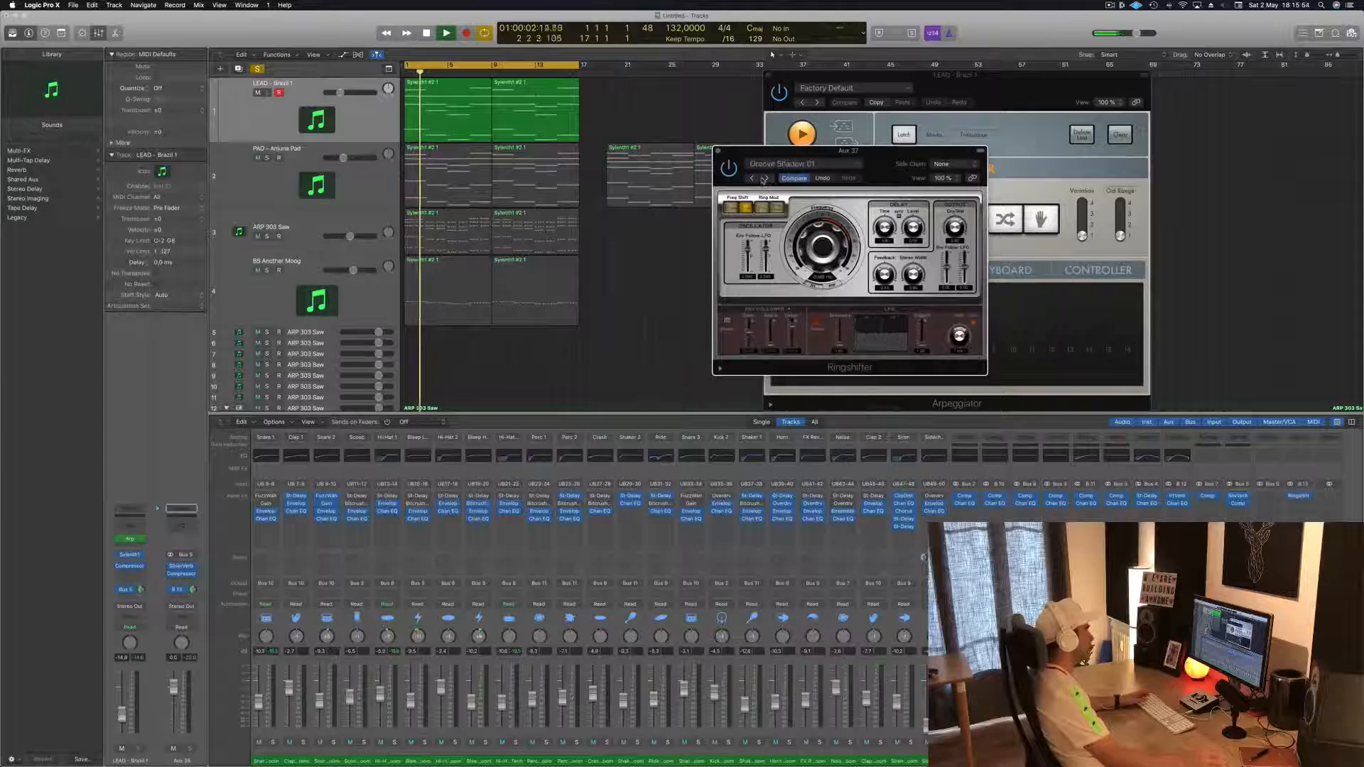
pyautogui.click(768, 178)
pyautogui.click(767, 178)
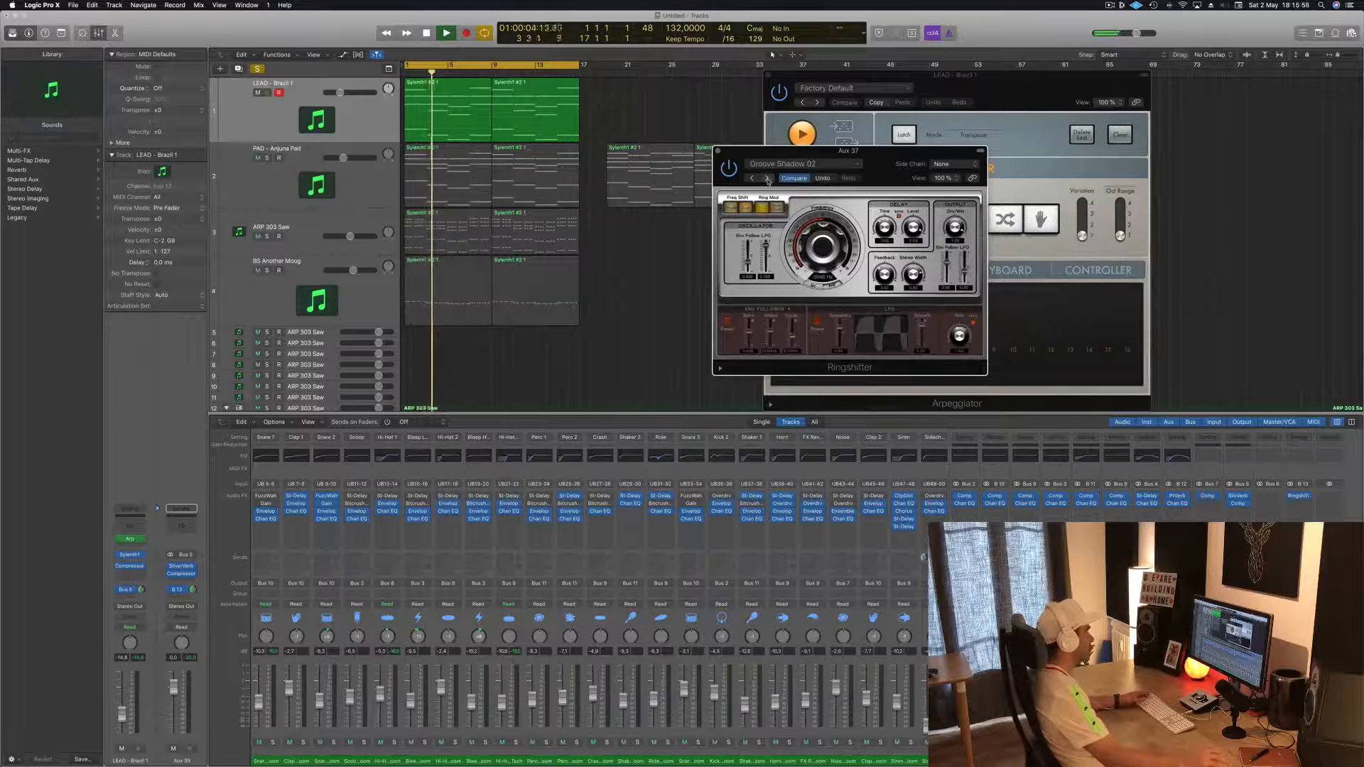
pyautogui.moveTo(795, 152); pyautogui.dragTo(734, 199)
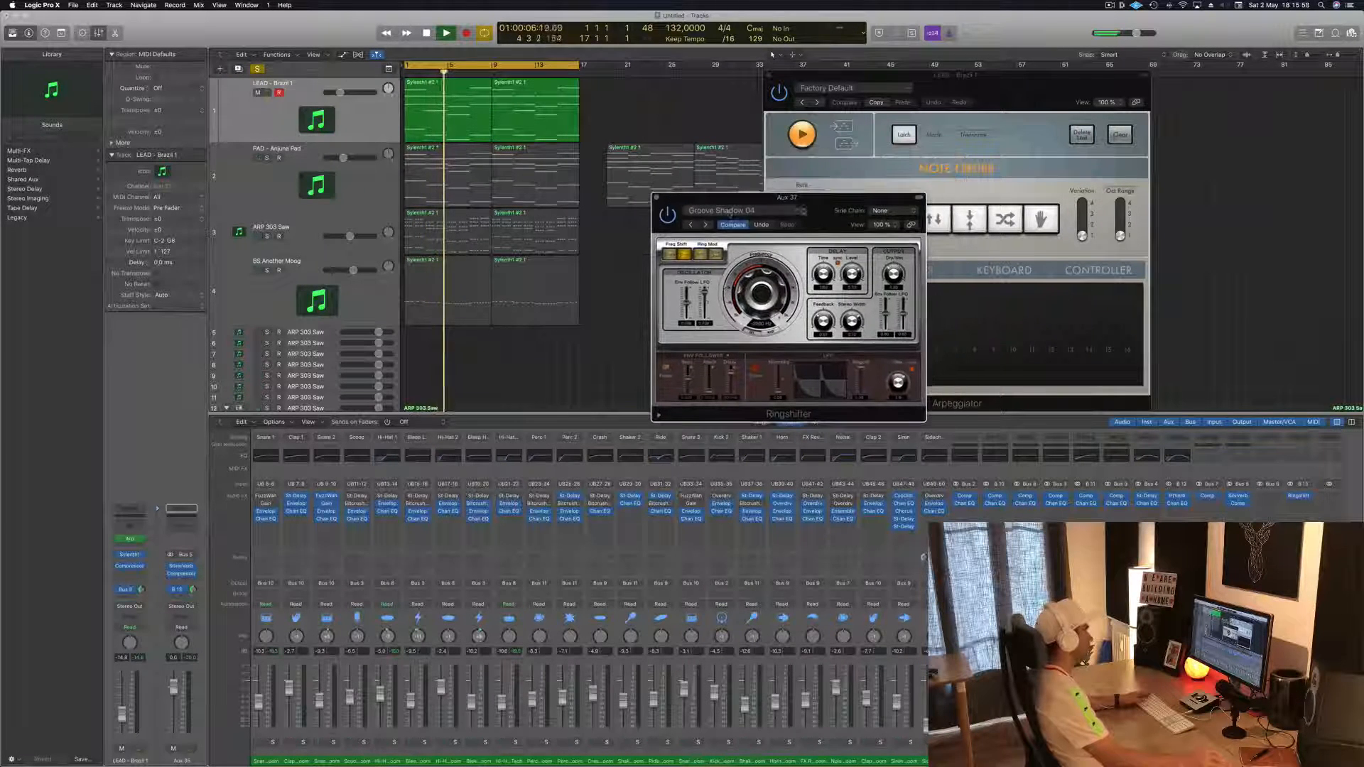
pyautogui.click(707, 225)
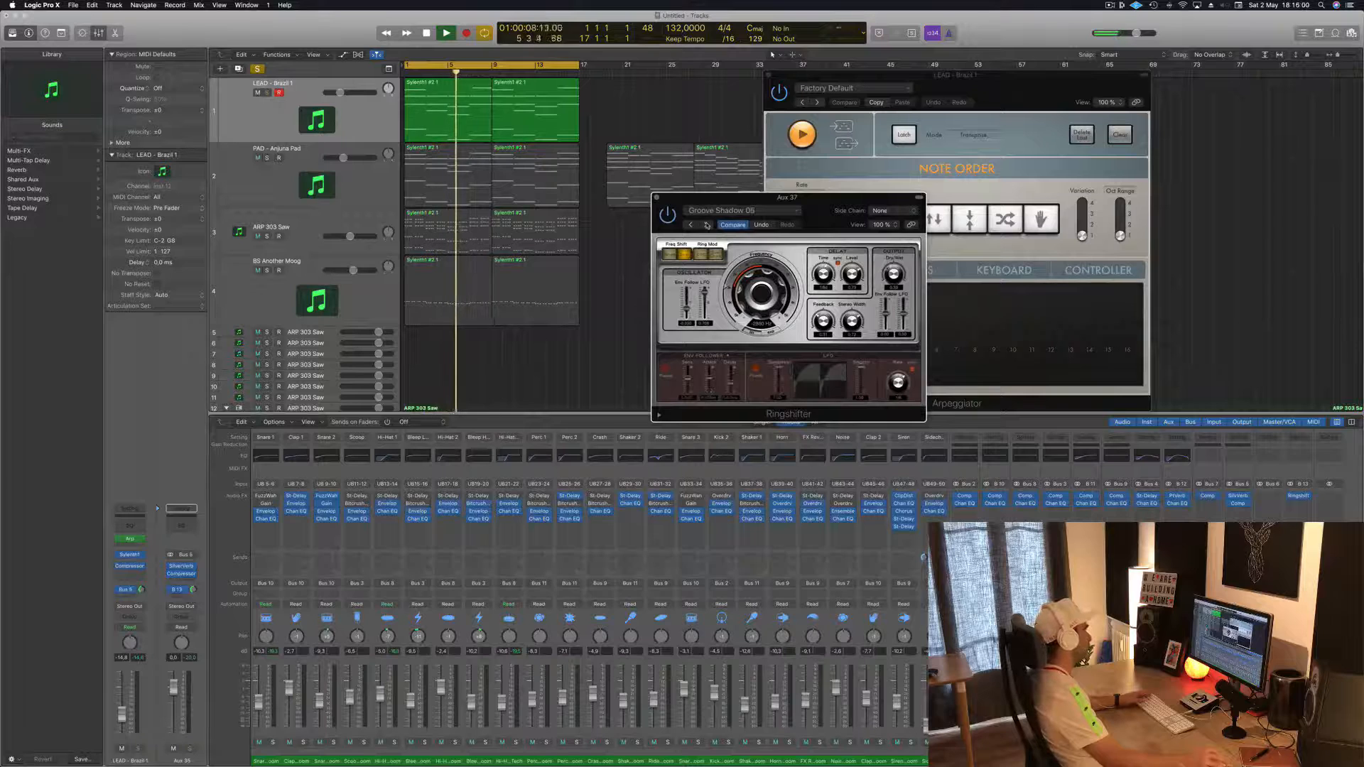
# - Browse the Ringshifter presets further, load Phasing Vocals, and move the plug-in window aside over the Arpeggiator
pyautogui.click(739, 210)
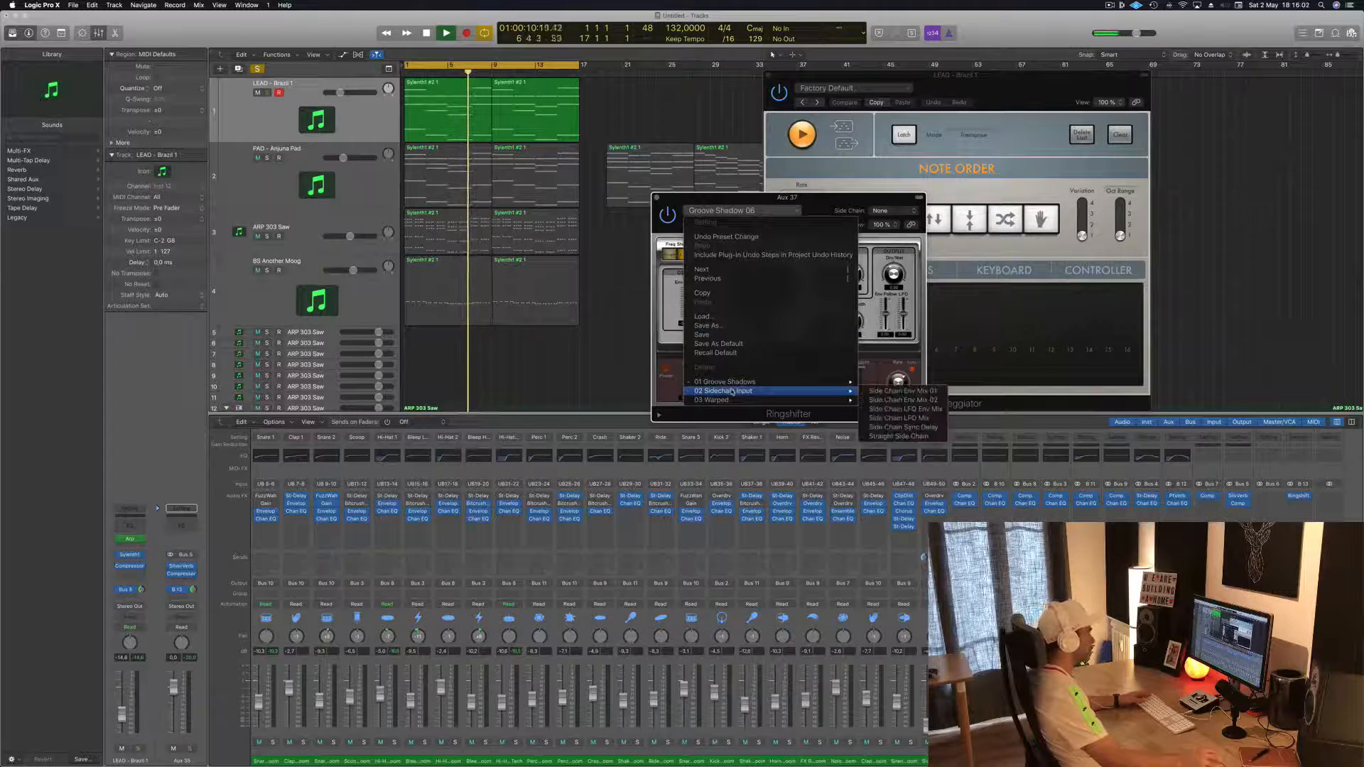
pyautogui.moveTo(743, 384)
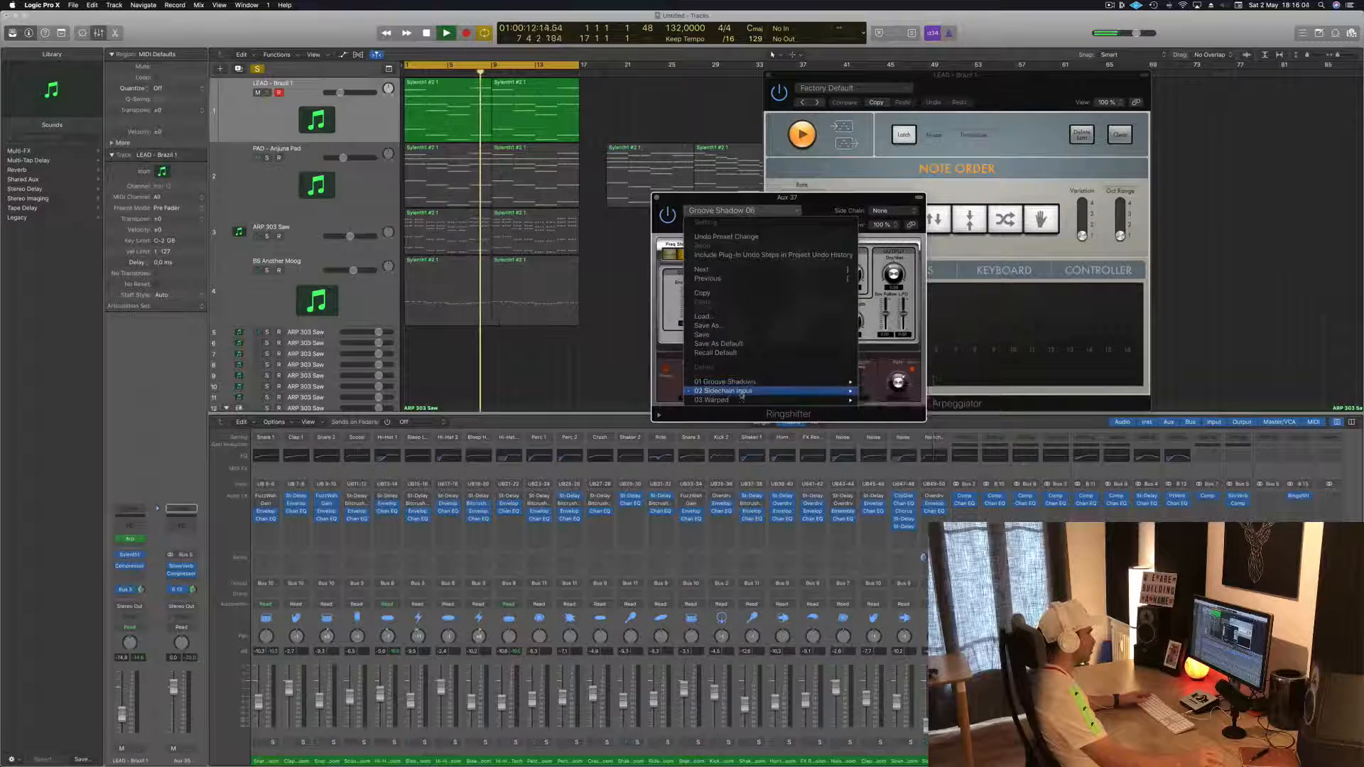
pyautogui.click(879, 428)
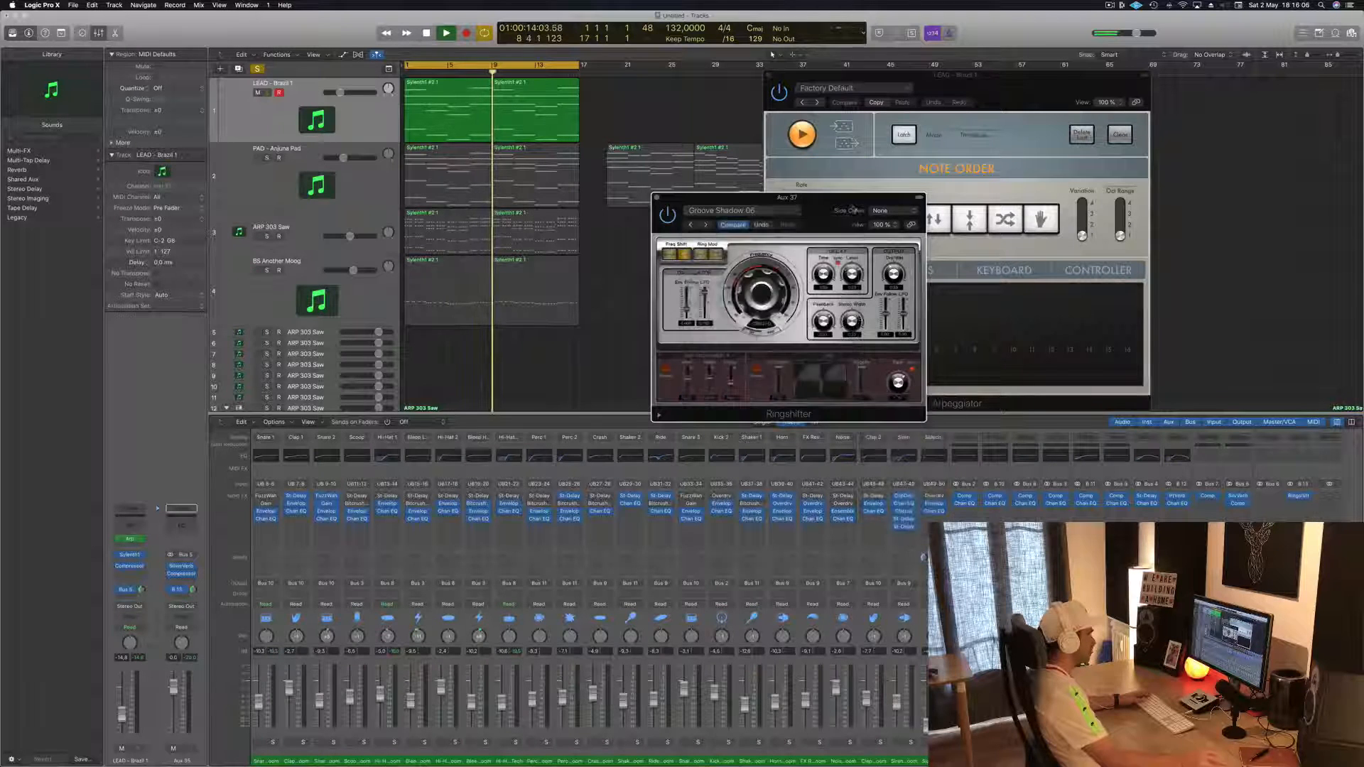
pyautogui.moveTo(825, 208); pyautogui.dragTo(883, 188)
pyautogui.click(763, 204)
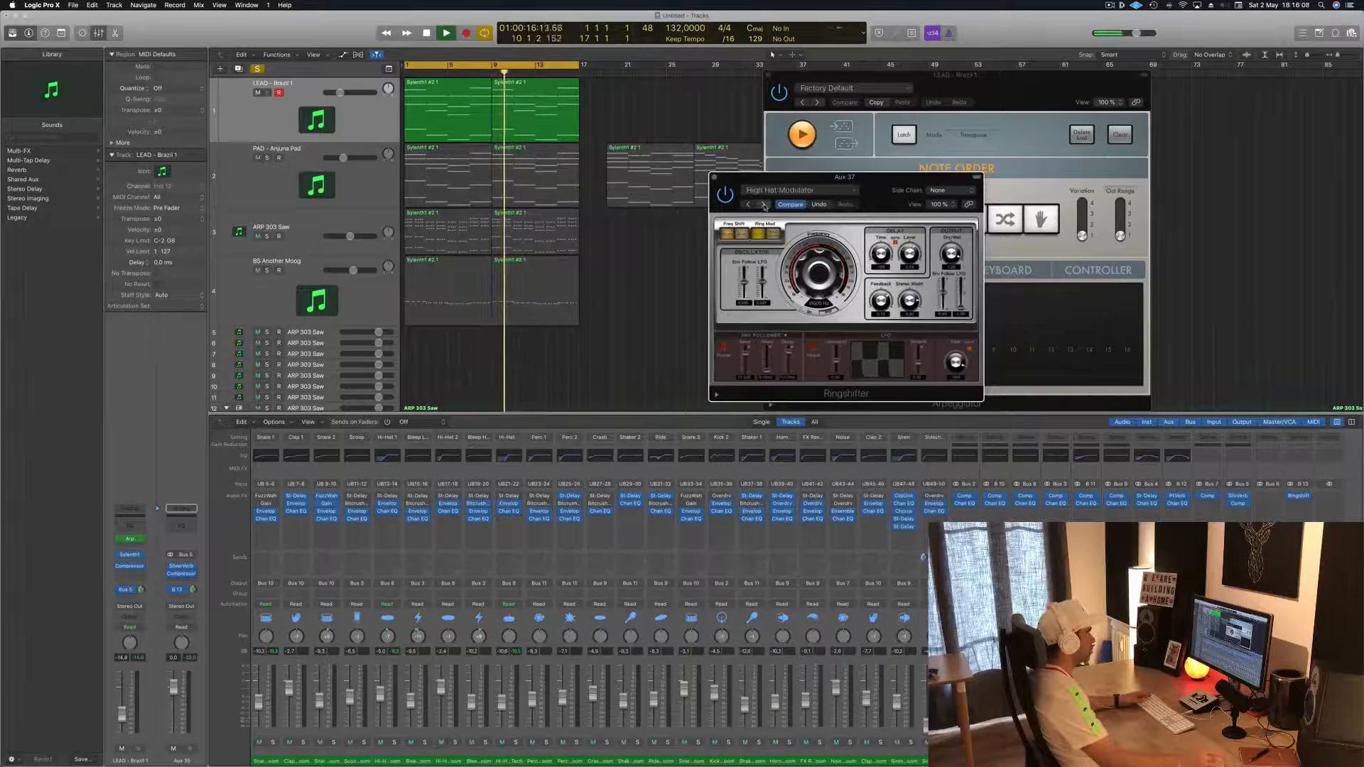
pyautogui.click(763, 205)
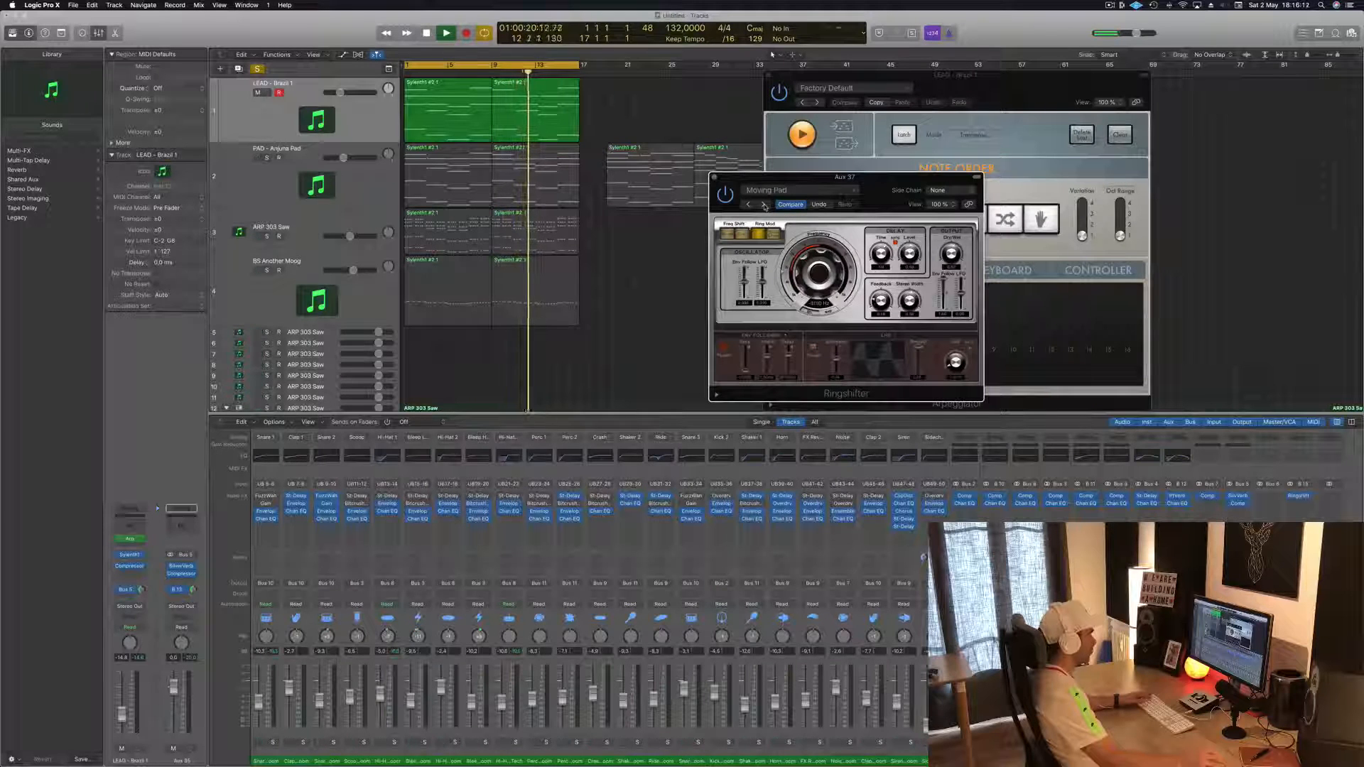
pyautogui.click(764, 204)
pyautogui.click(763, 205)
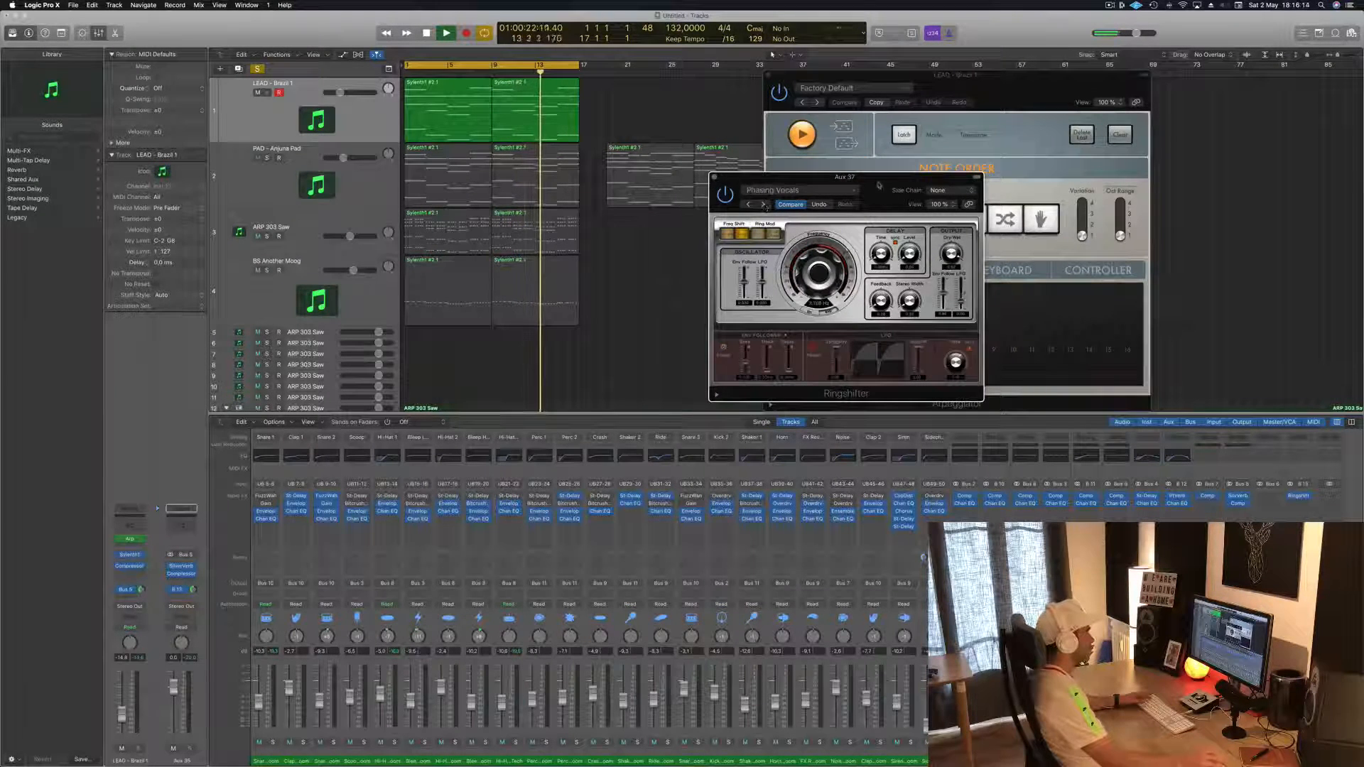
pyautogui.moveTo(879, 185); pyautogui.dragTo(1105, 99)
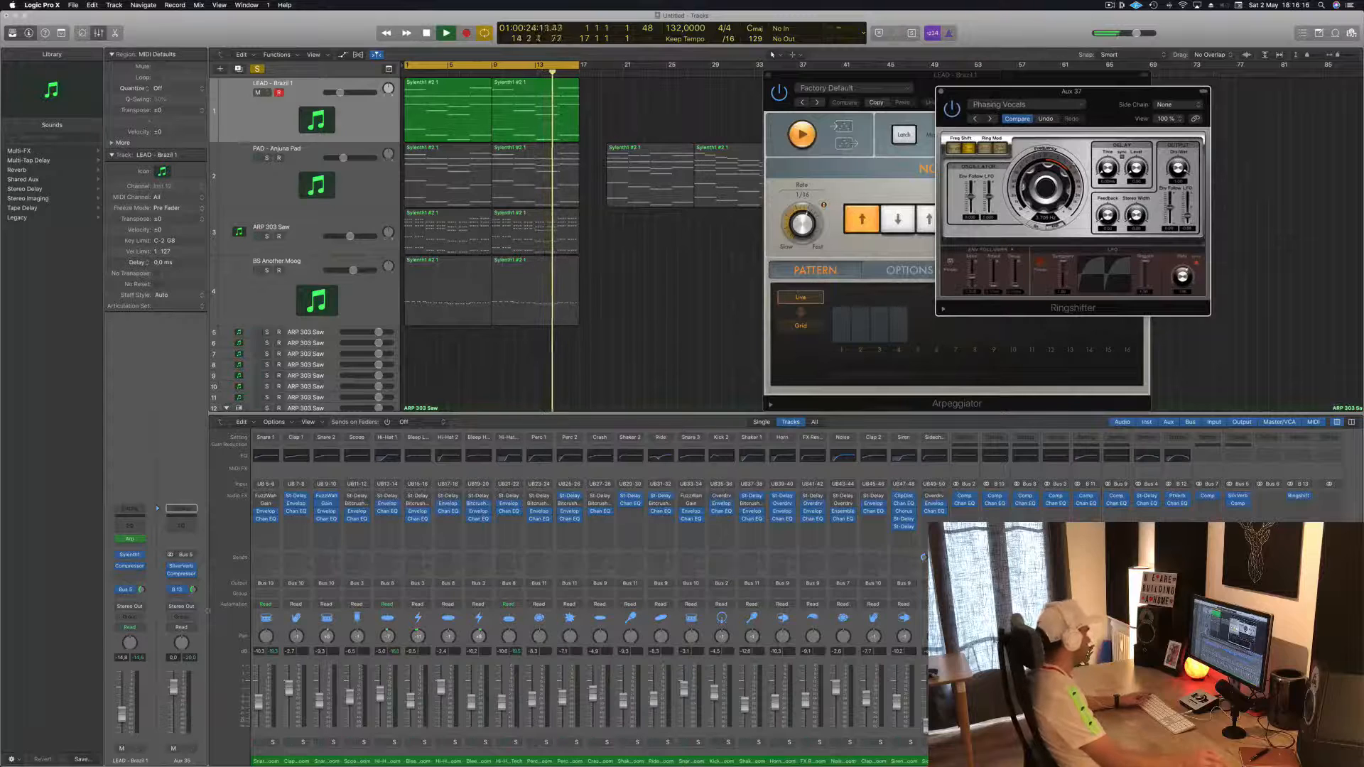
# - Unsolo the lead track and copy the compressor from the neighbouring reverb aux onto the Ringshifter aux below the Ringshifter
pyautogui.press('s')
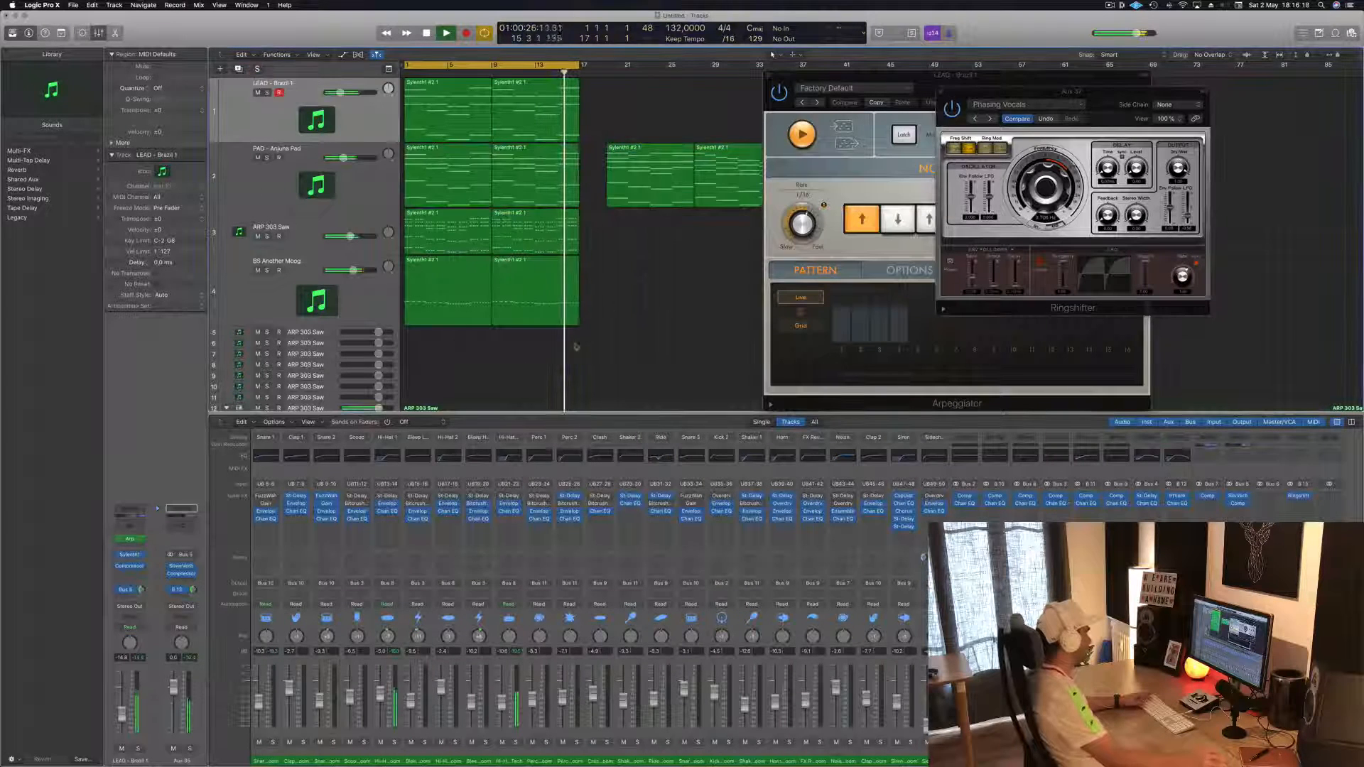
pyautogui.press('Return')
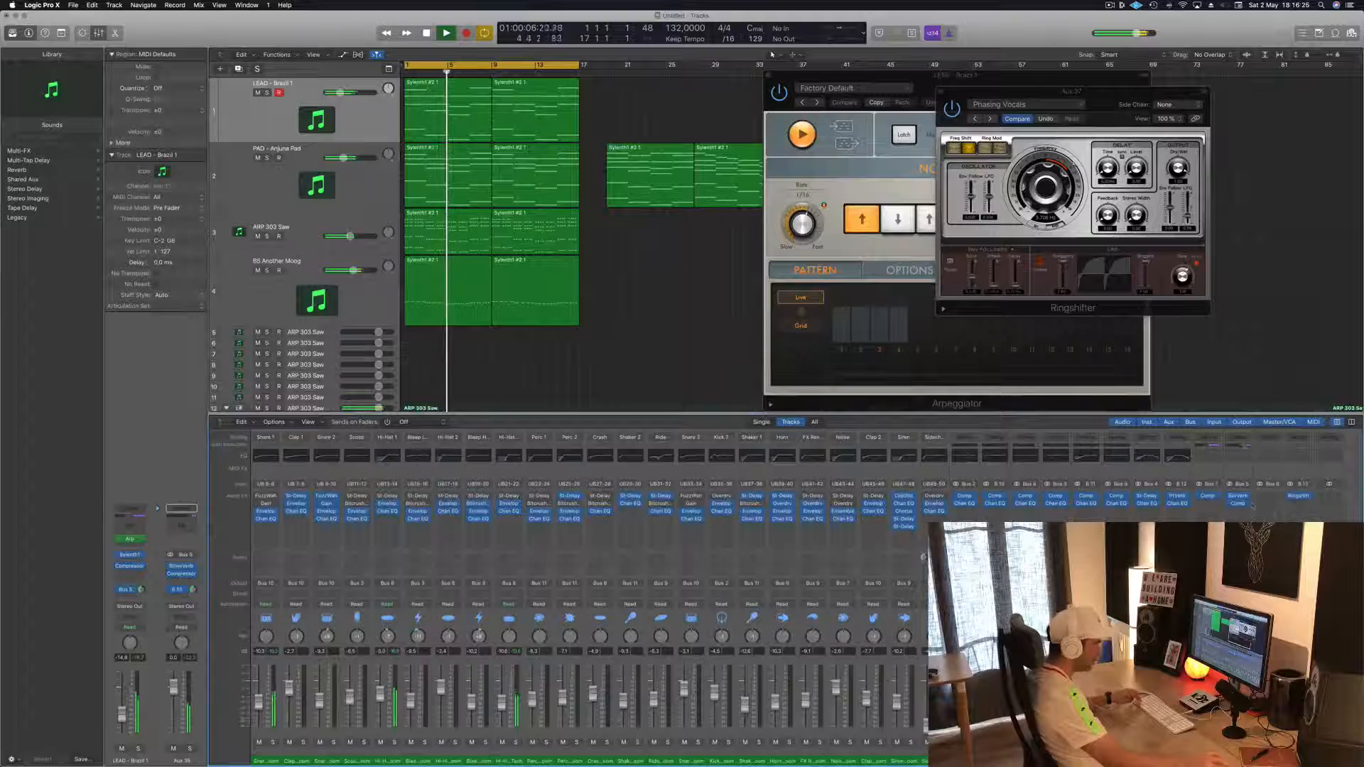
pyautogui.moveTo(1243, 504); pyautogui.dragTo(1293, 505)
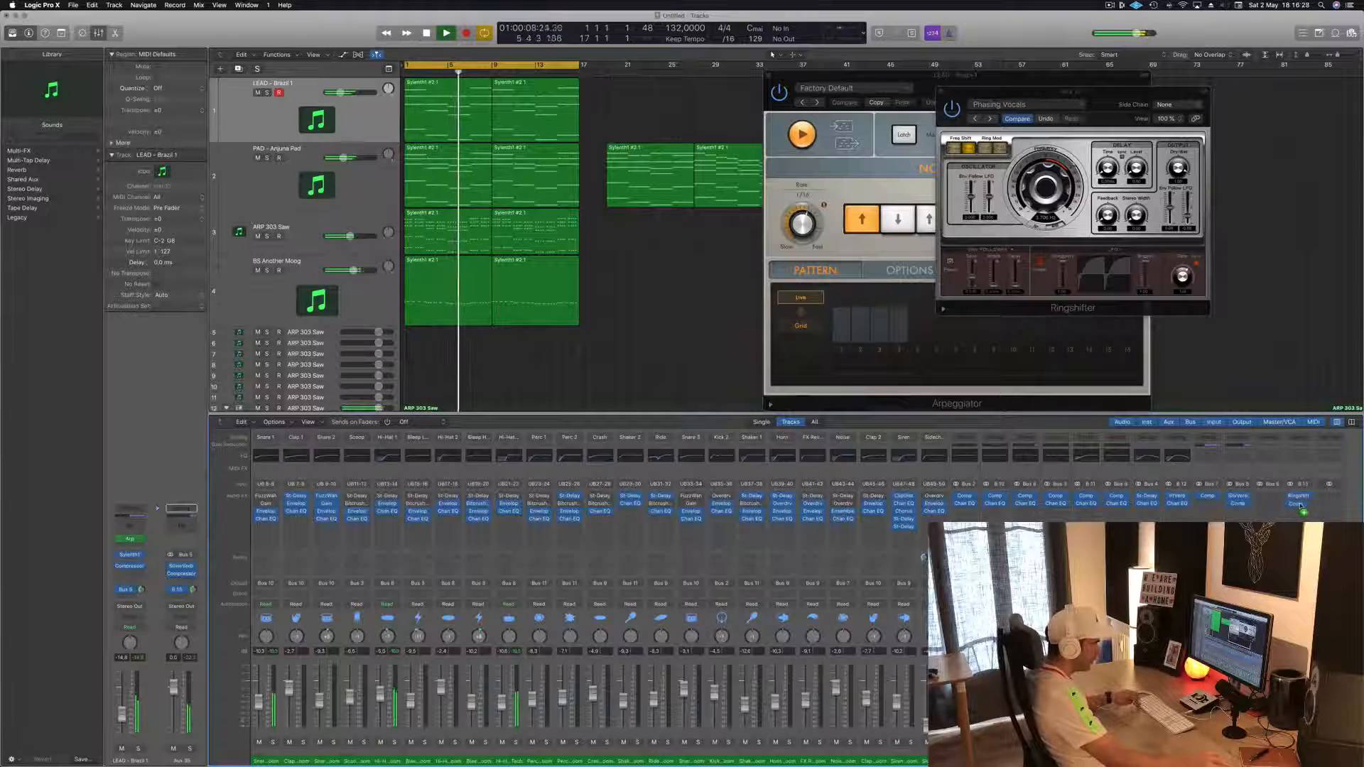
pyautogui.click(1301, 506)
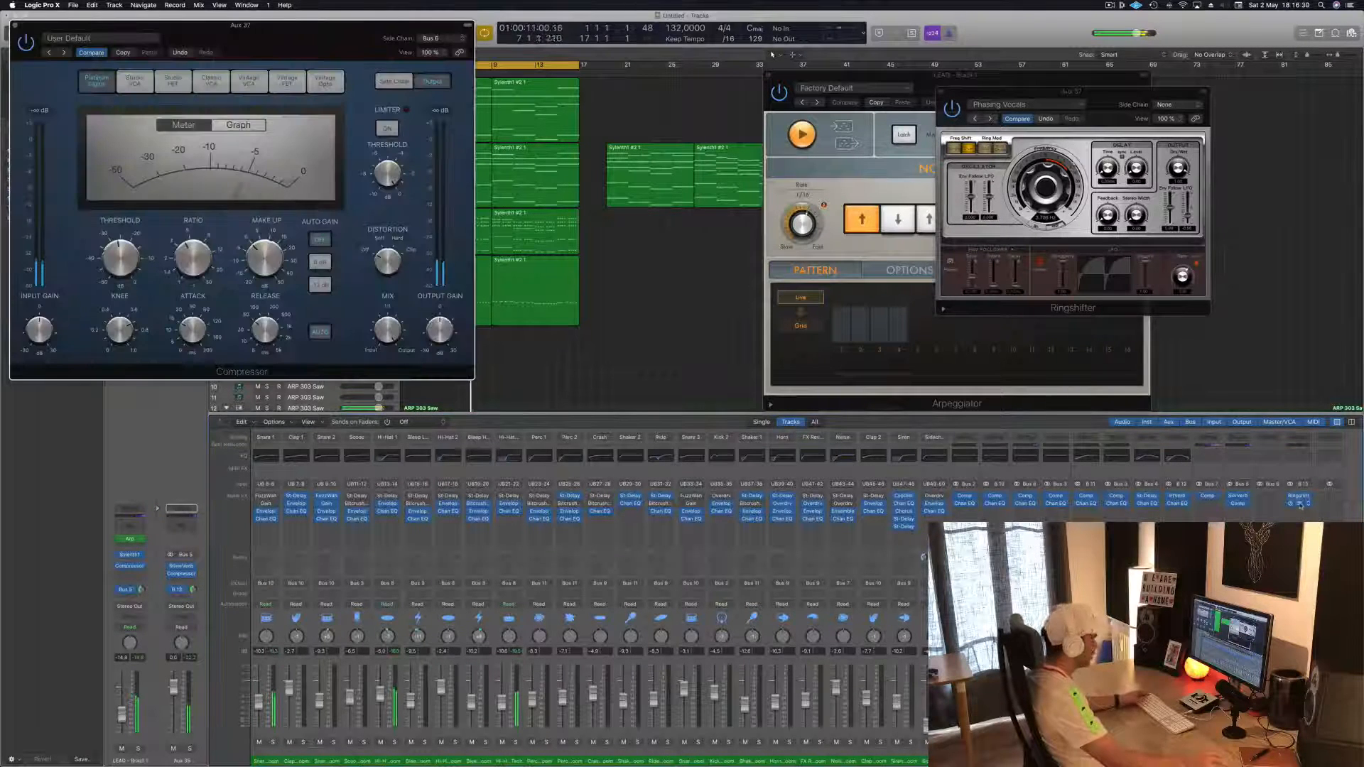
pyautogui.moveTo(329, 48); pyautogui.dragTo(519, 136)
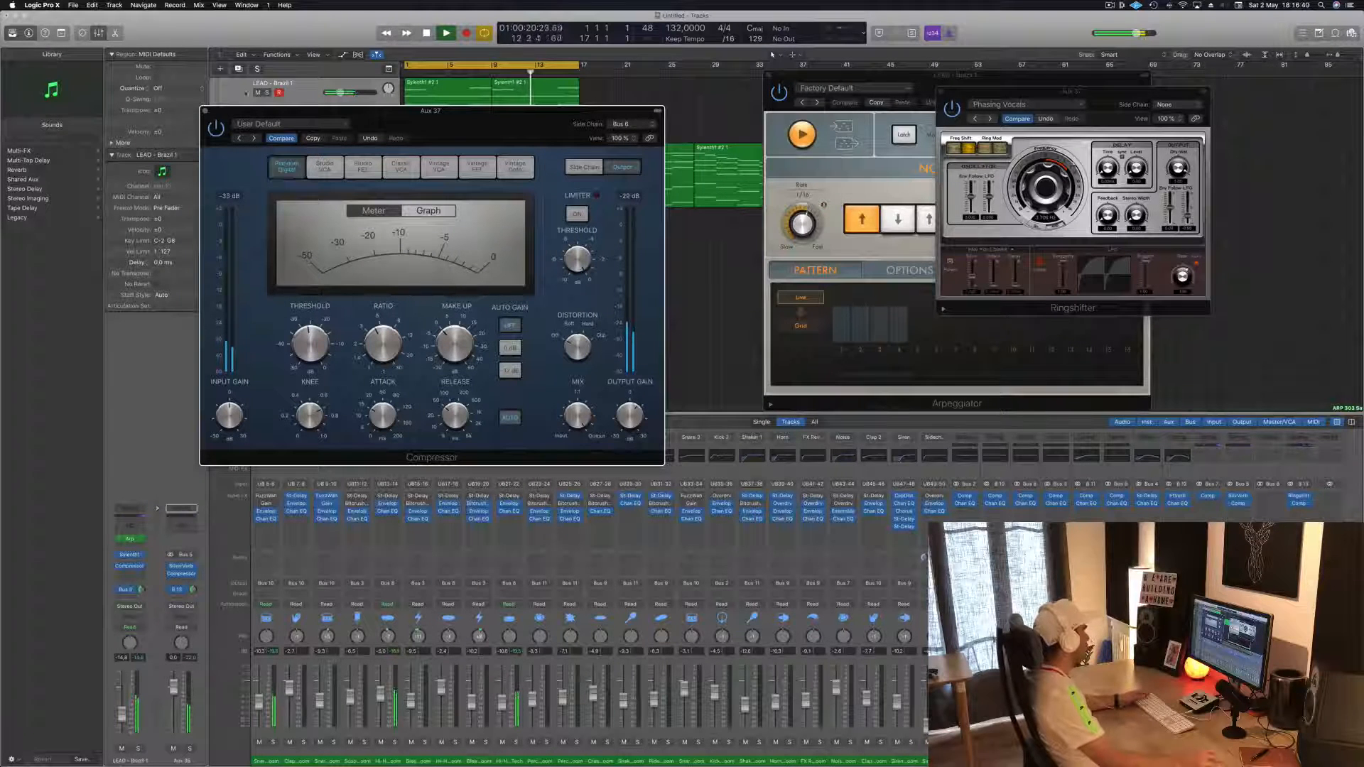
pyautogui.click(207, 112)
pyautogui.press('space')
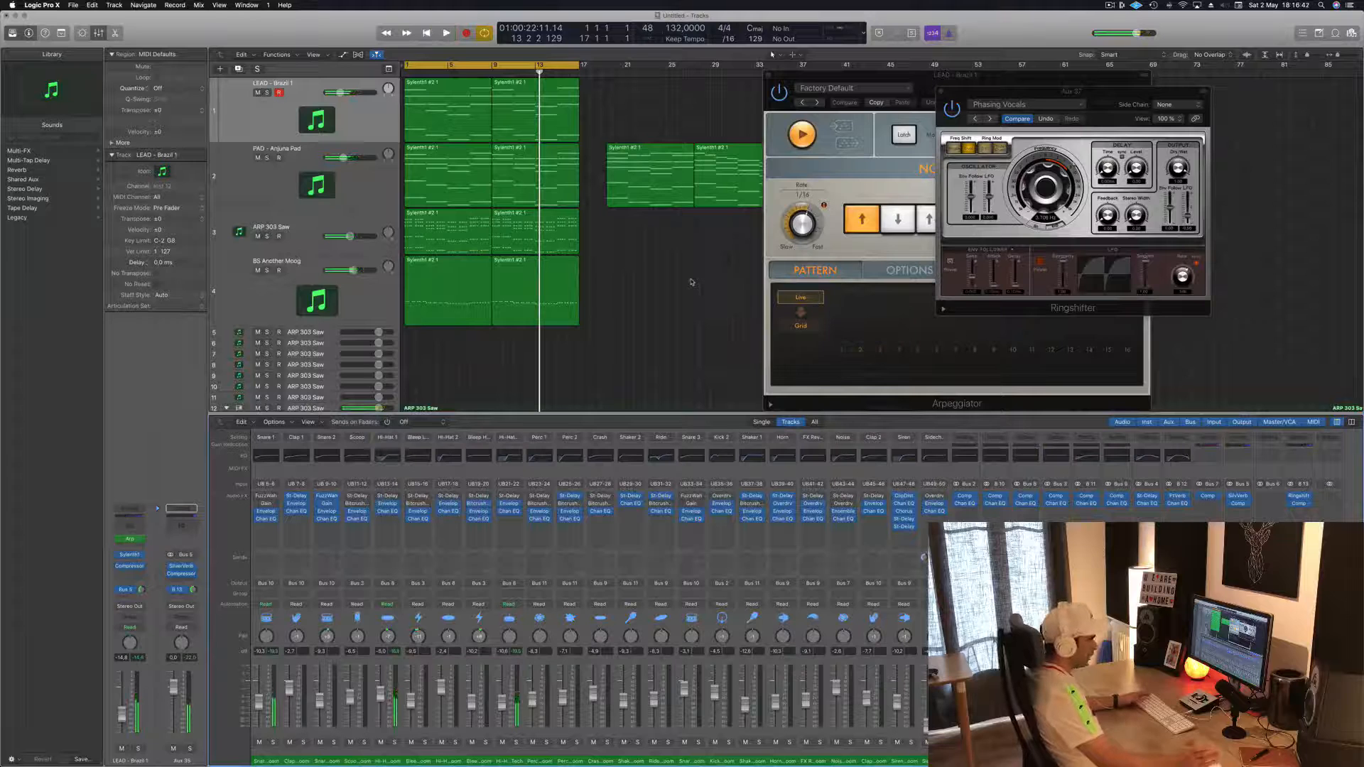
# - During playback, set the Auto Gain of the compressor on the Ringshifter aux to 0 dB
pyautogui.press('space')
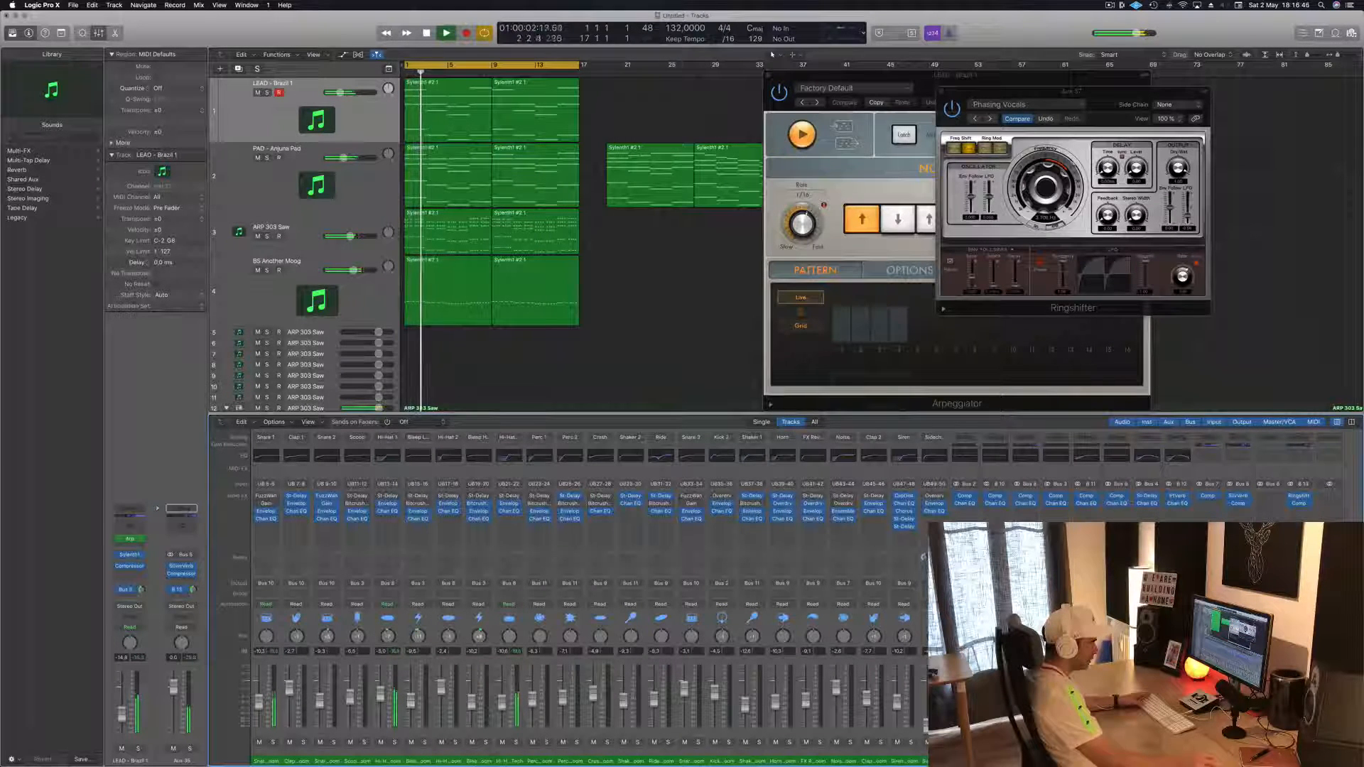
pyautogui.click(1300, 505)
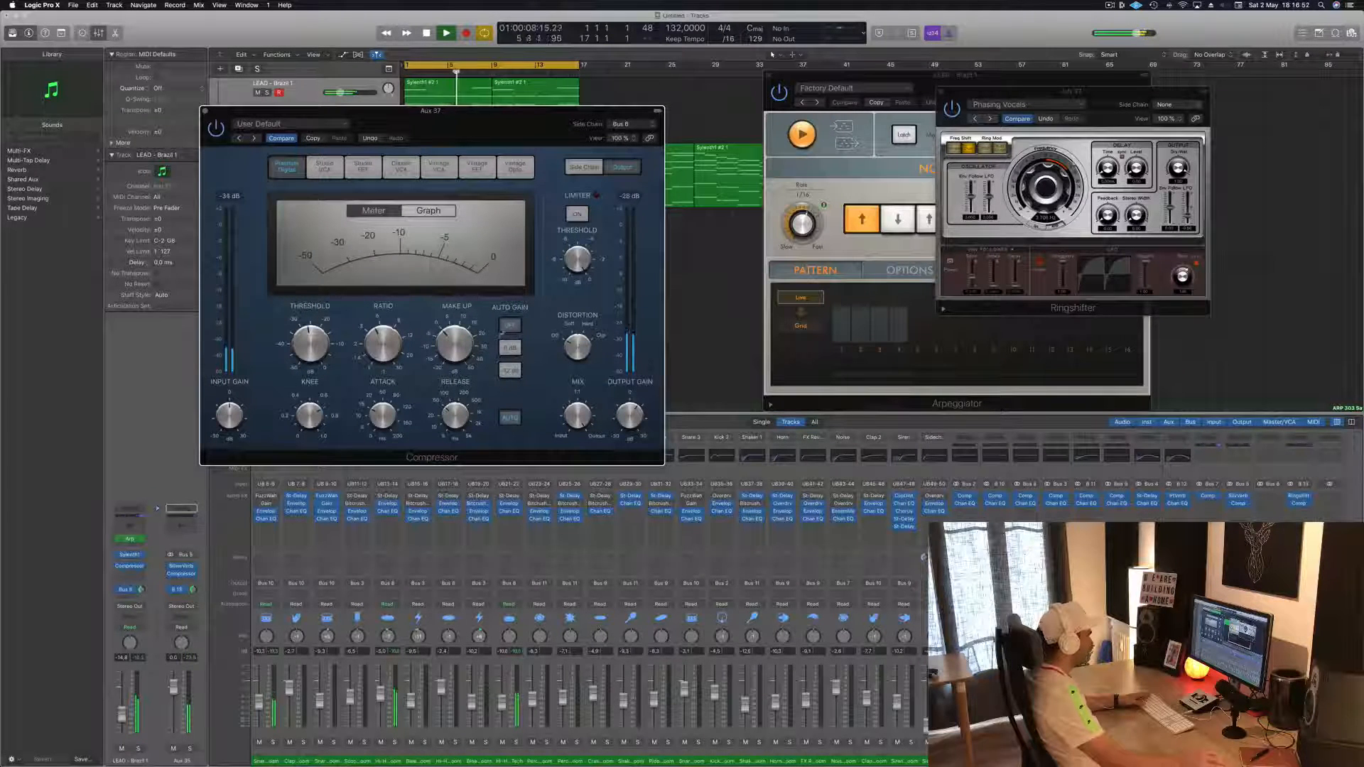
pyautogui.click(511, 347)
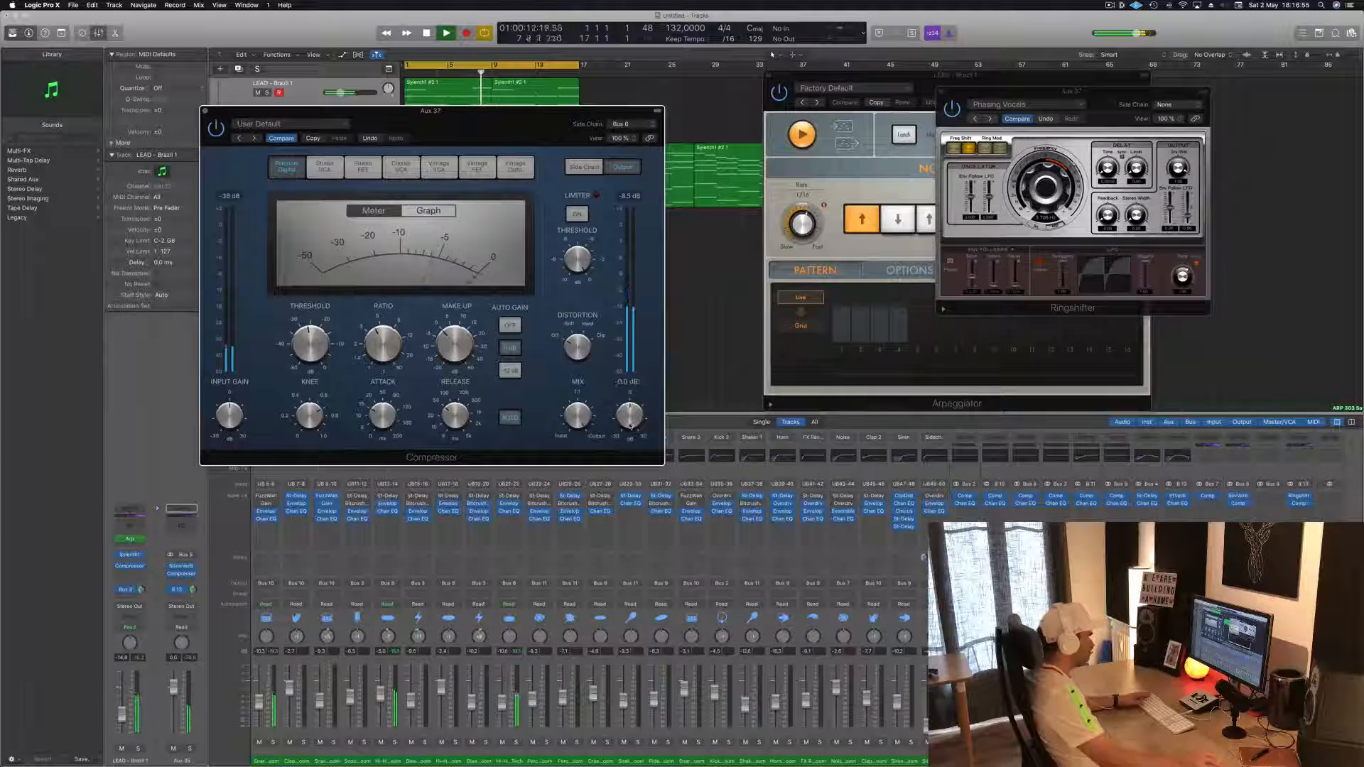
pyautogui.click(455, 550)
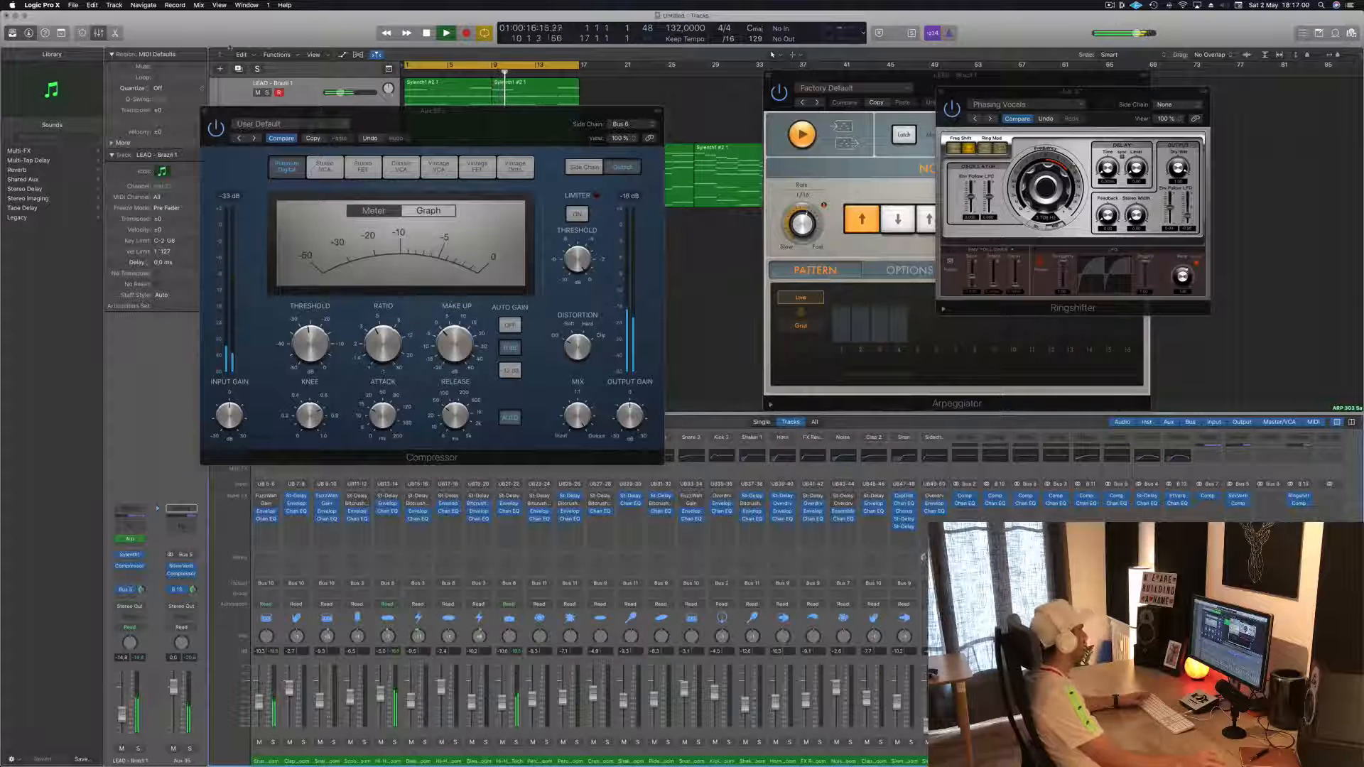
pyautogui.click(206, 111)
pyautogui.press('space')
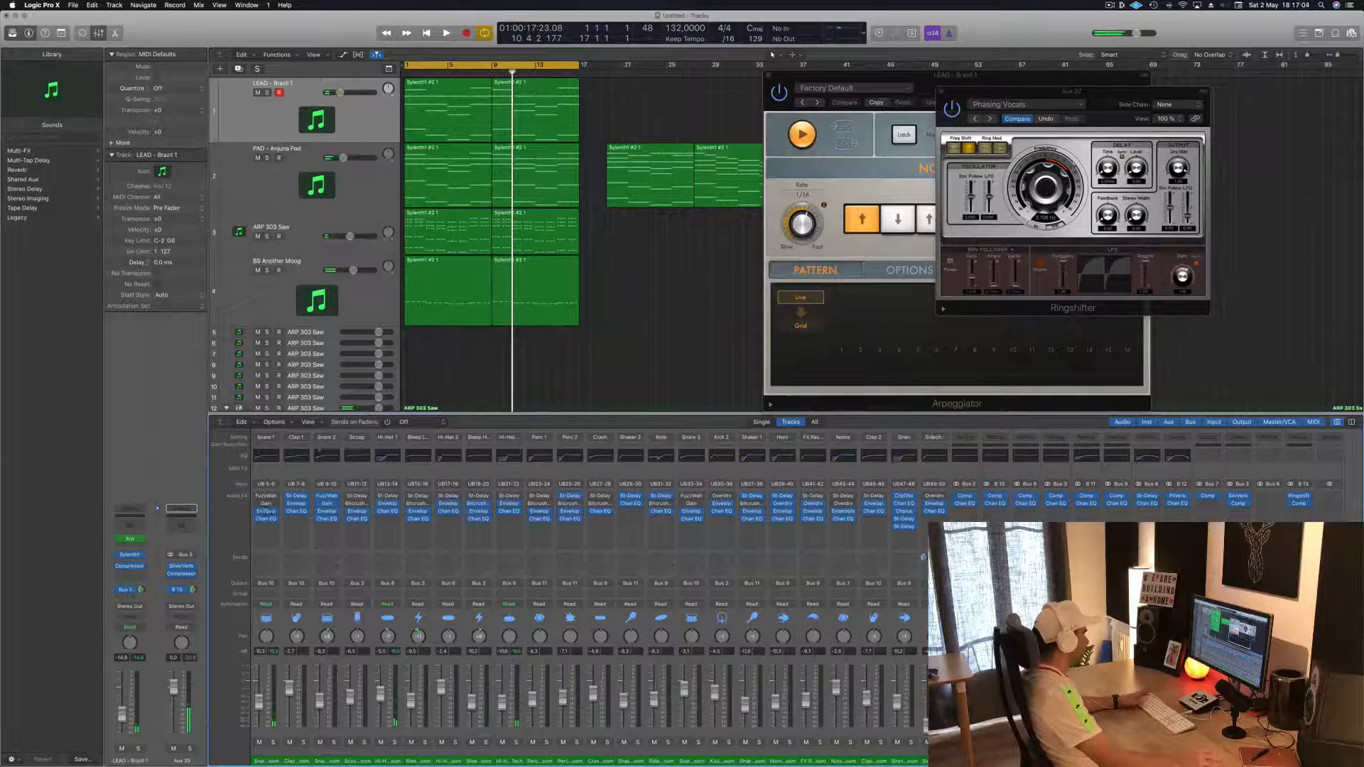
# - Play the loop and compare the LEAD - Brazil 1 track soloed against the full mix
pyautogui.click(356, 118)
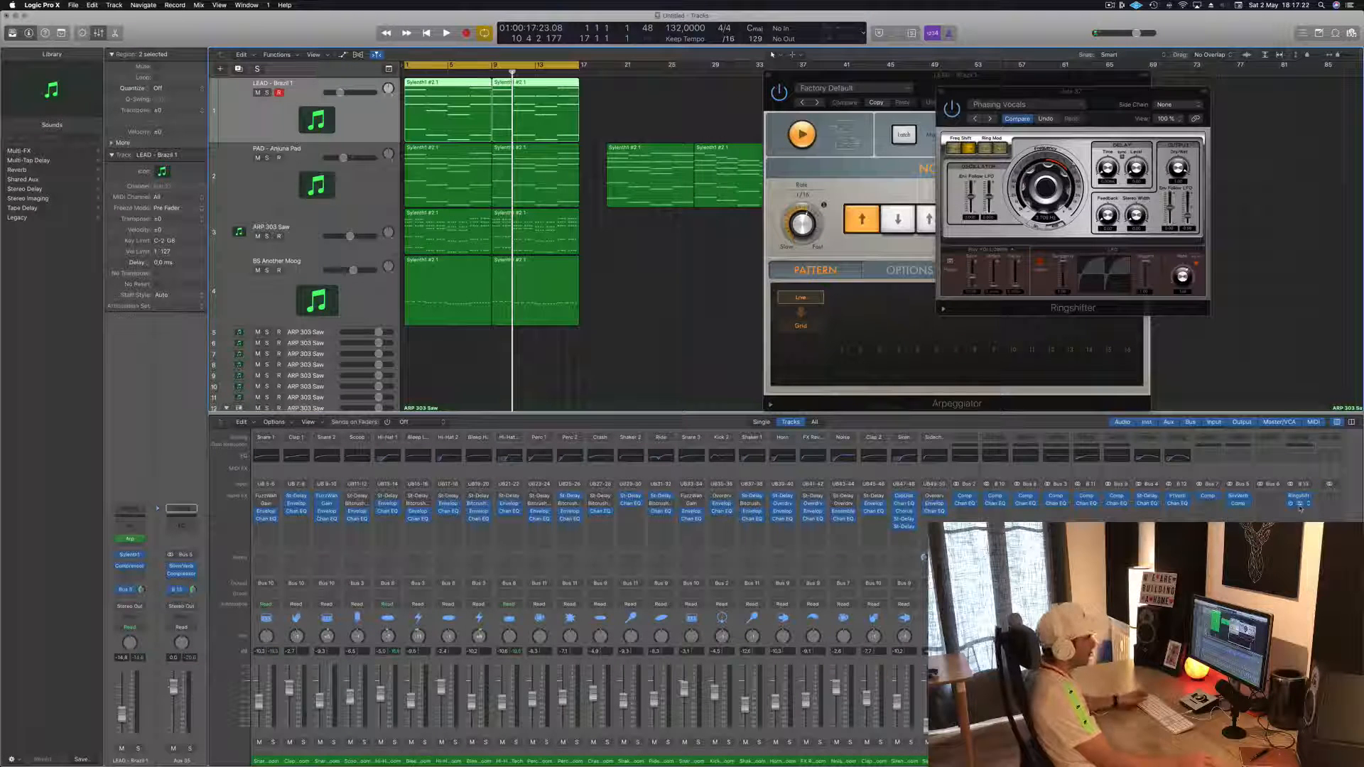
pyautogui.press('space')
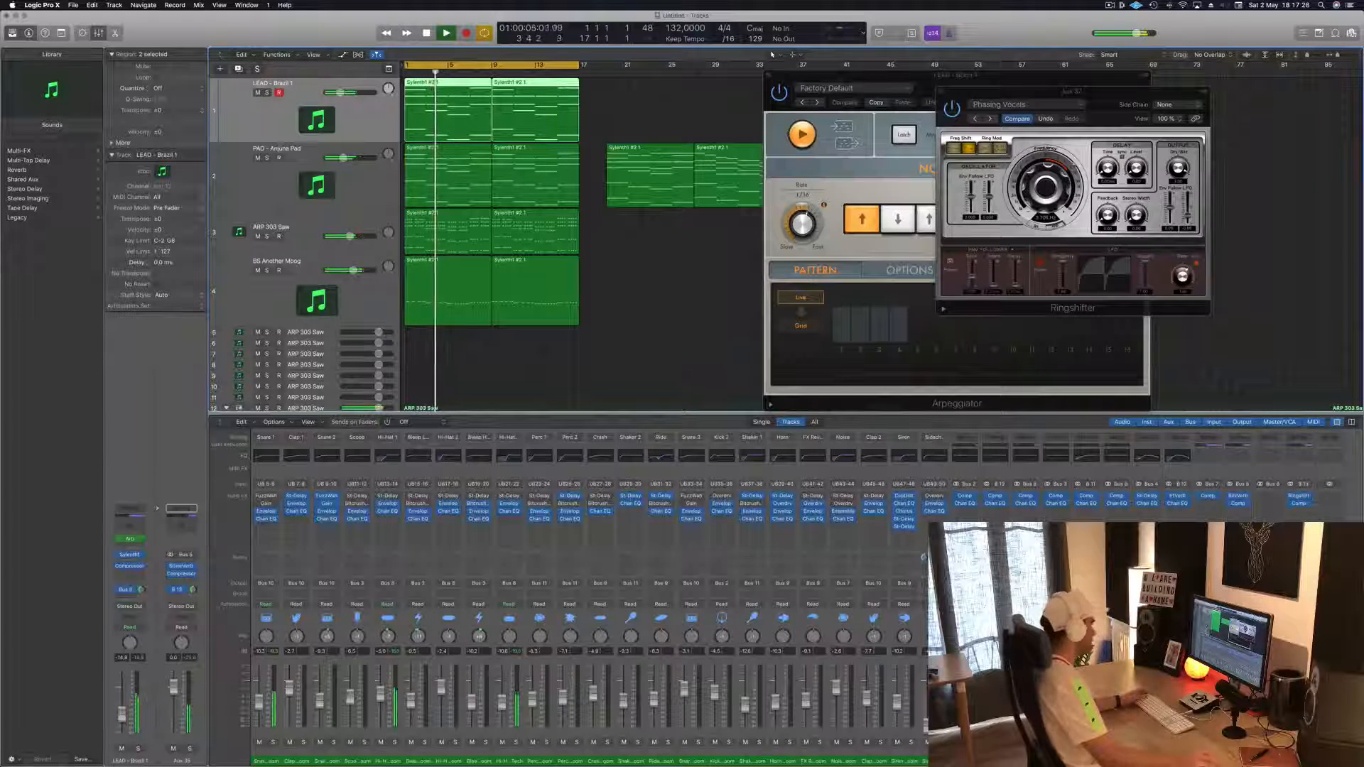
pyautogui.click(138, 748)
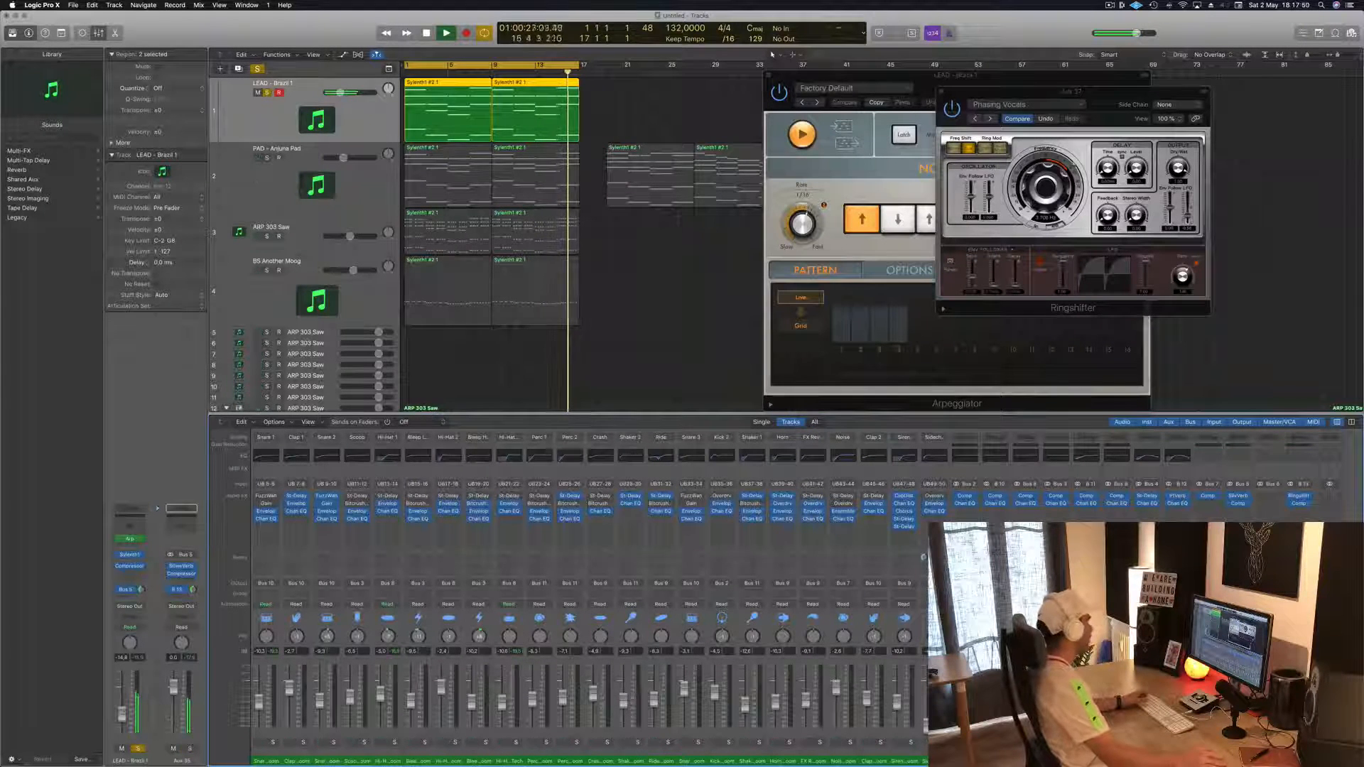
pyautogui.press('s')
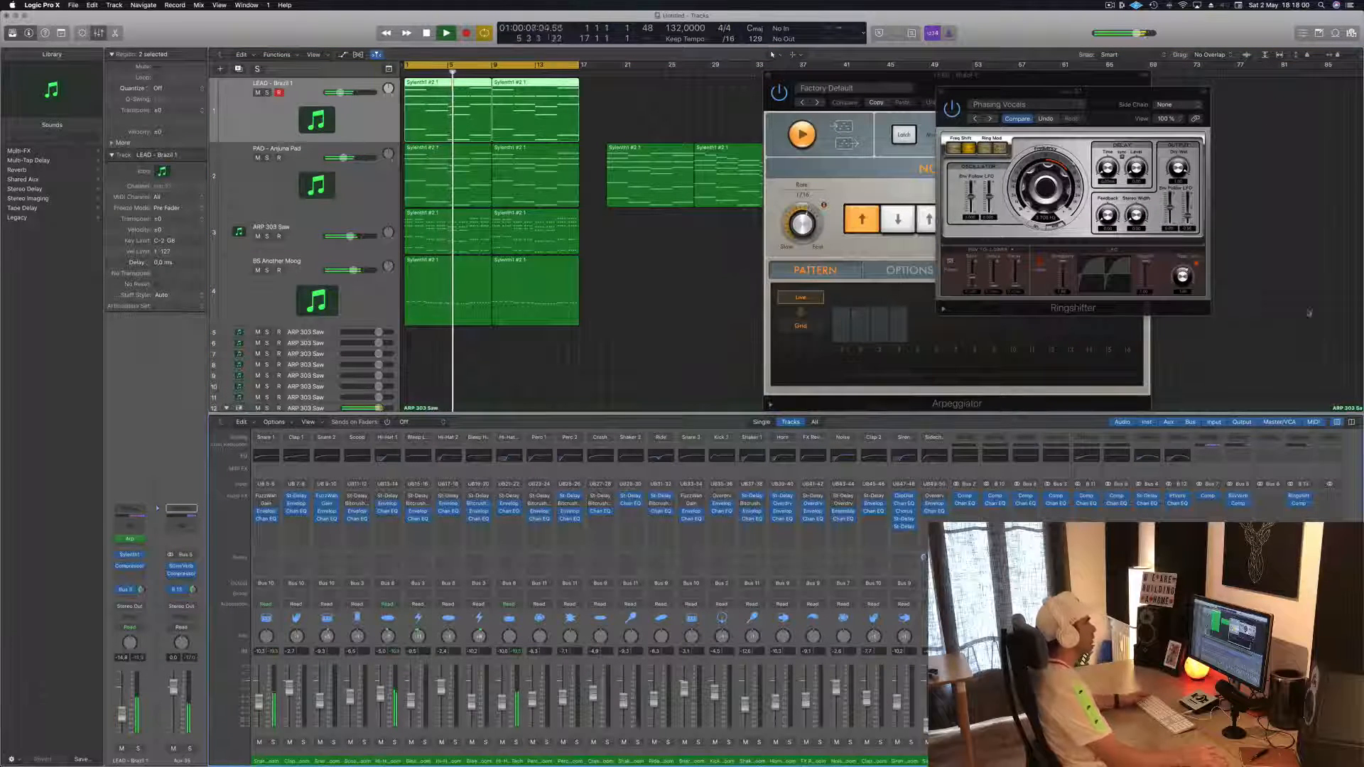
pyautogui.press('space')
# - Close the Ringshifter and Arpeggiator plug-in windows to clear the arrangement
pyautogui.moveTo(948, 94); pyautogui.dragTo(904, 95)
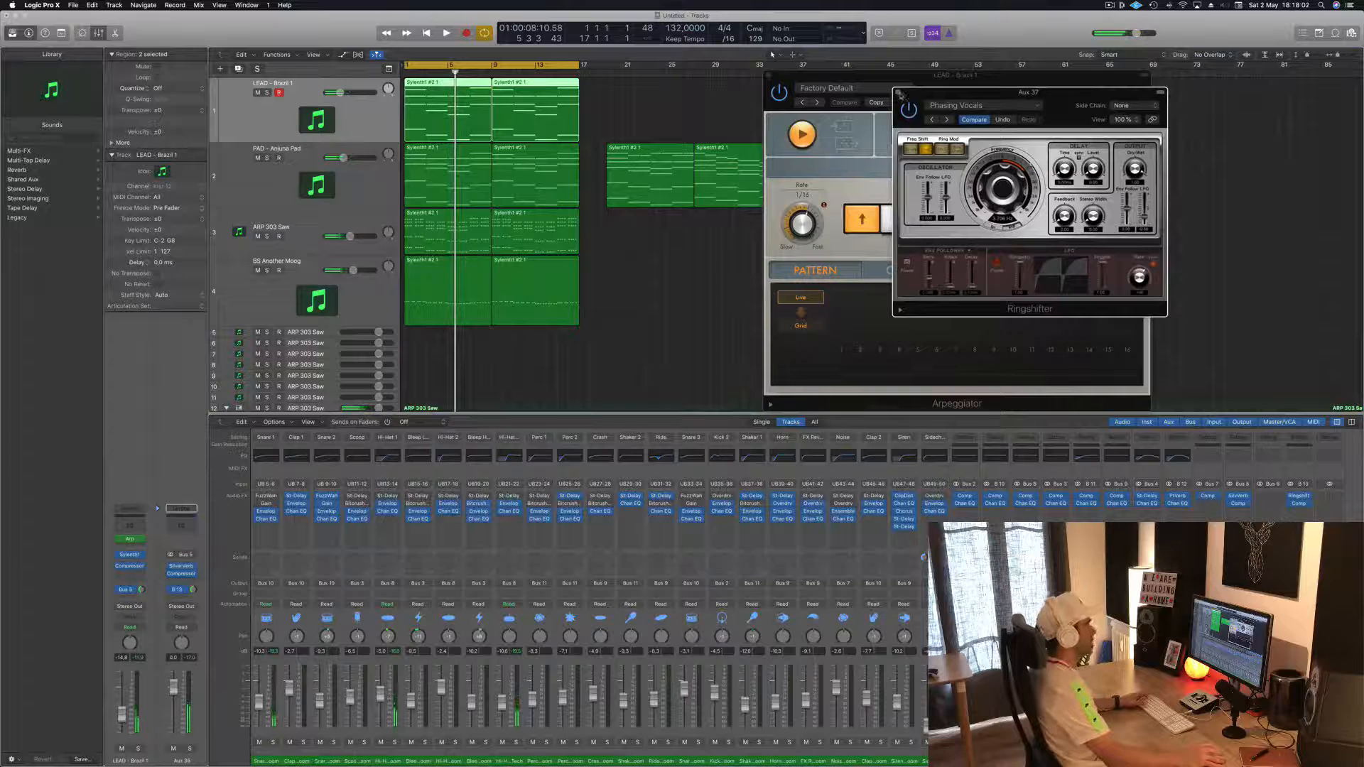
pyautogui.click(899, 92)
pyautogui.click(768, 76)
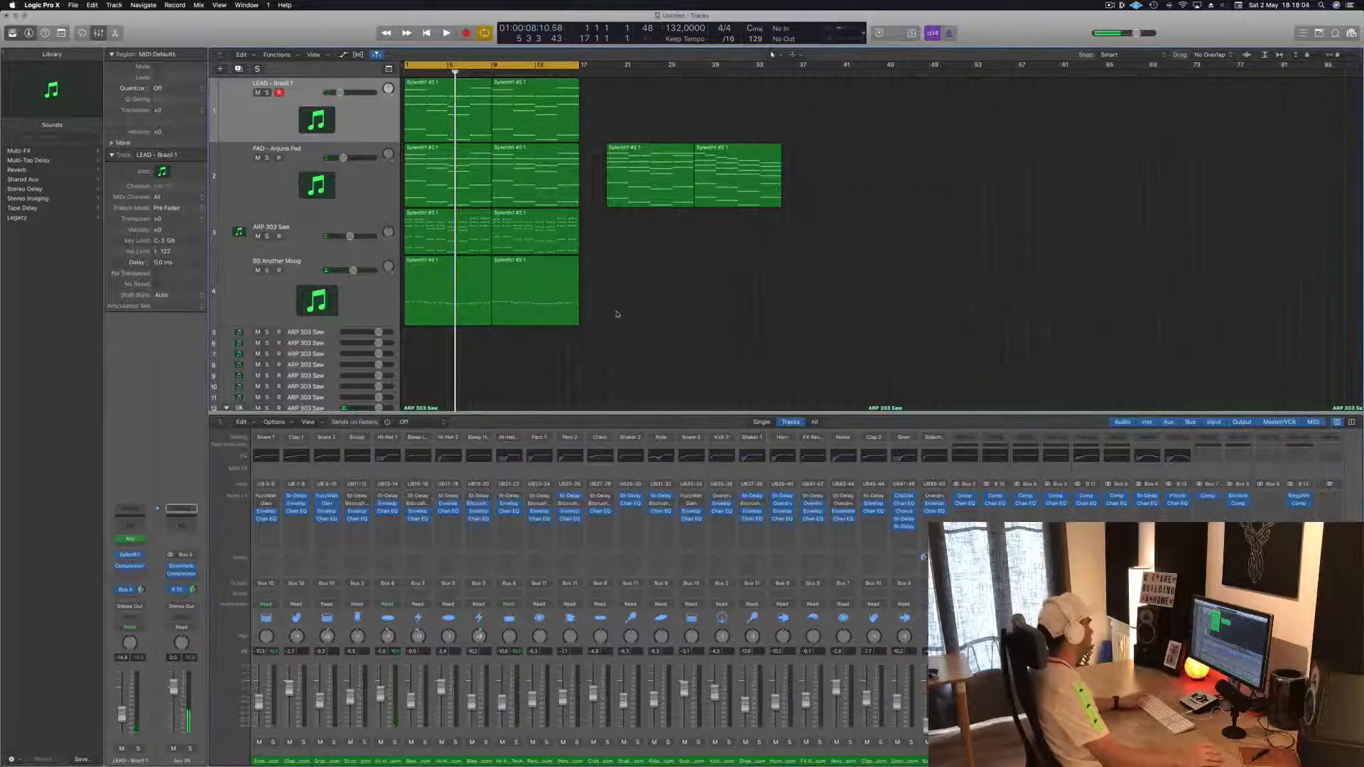
# - With the loop playing, move the two spare regions after the loop on the PAD - Anjuna Pad track to about bar 61
pyautogui.press('space')
pyautogui.scroll(-3, 626, 315)
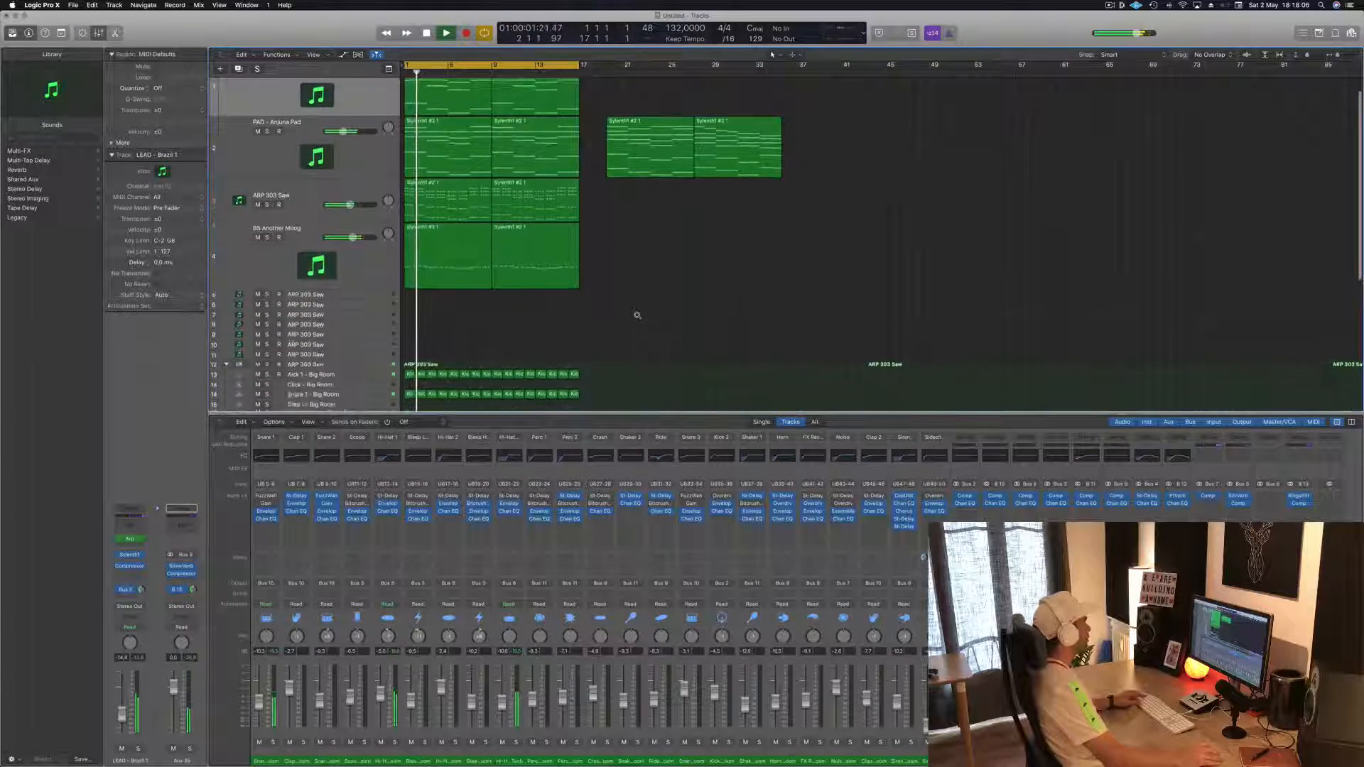
pyautogui.scroll(-3, 639, 312)
pyautogui.hscroll(5, 662, 285)
pyautogui.hscroll(-1, 673, 267)
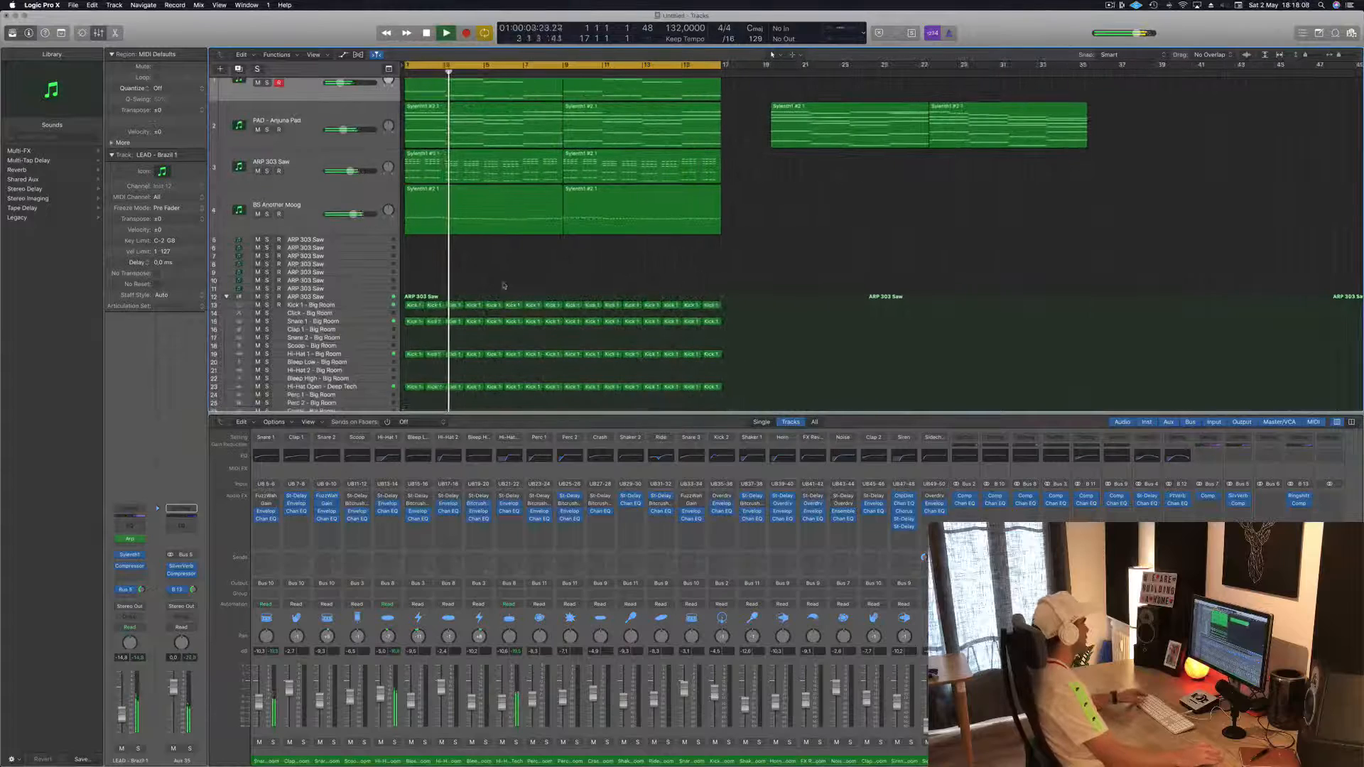
pyautogui.scroll(2, 506, 287)
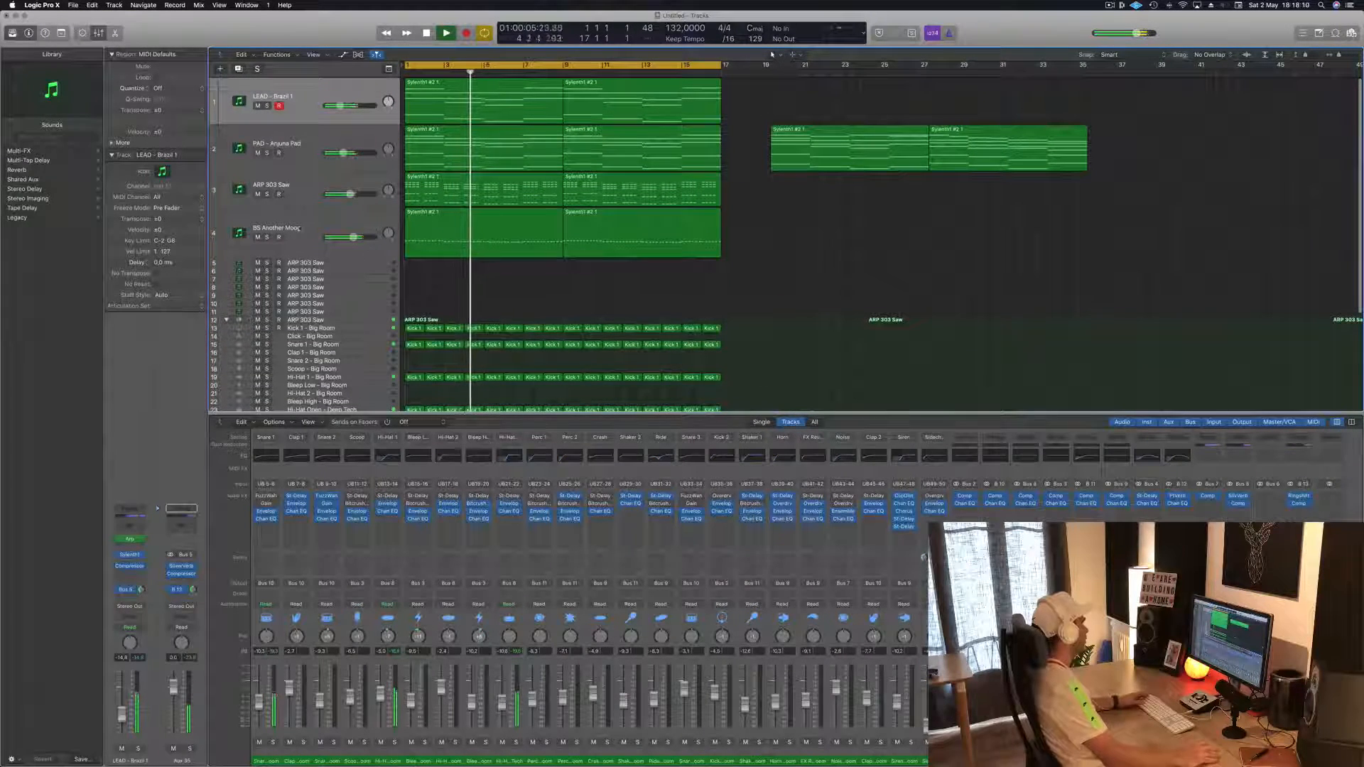
pyautogui.hscroll(1, 300, 214)
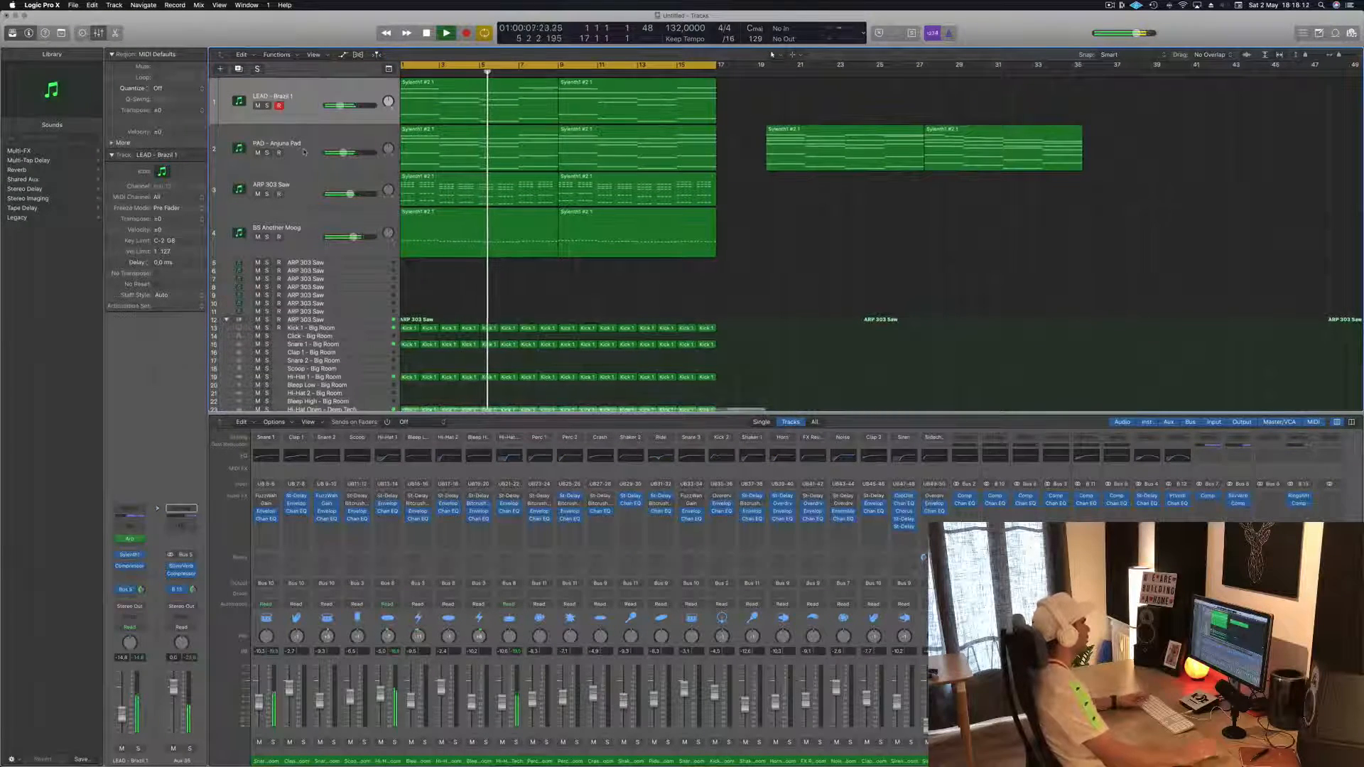
pyautogui.click(303, 151)
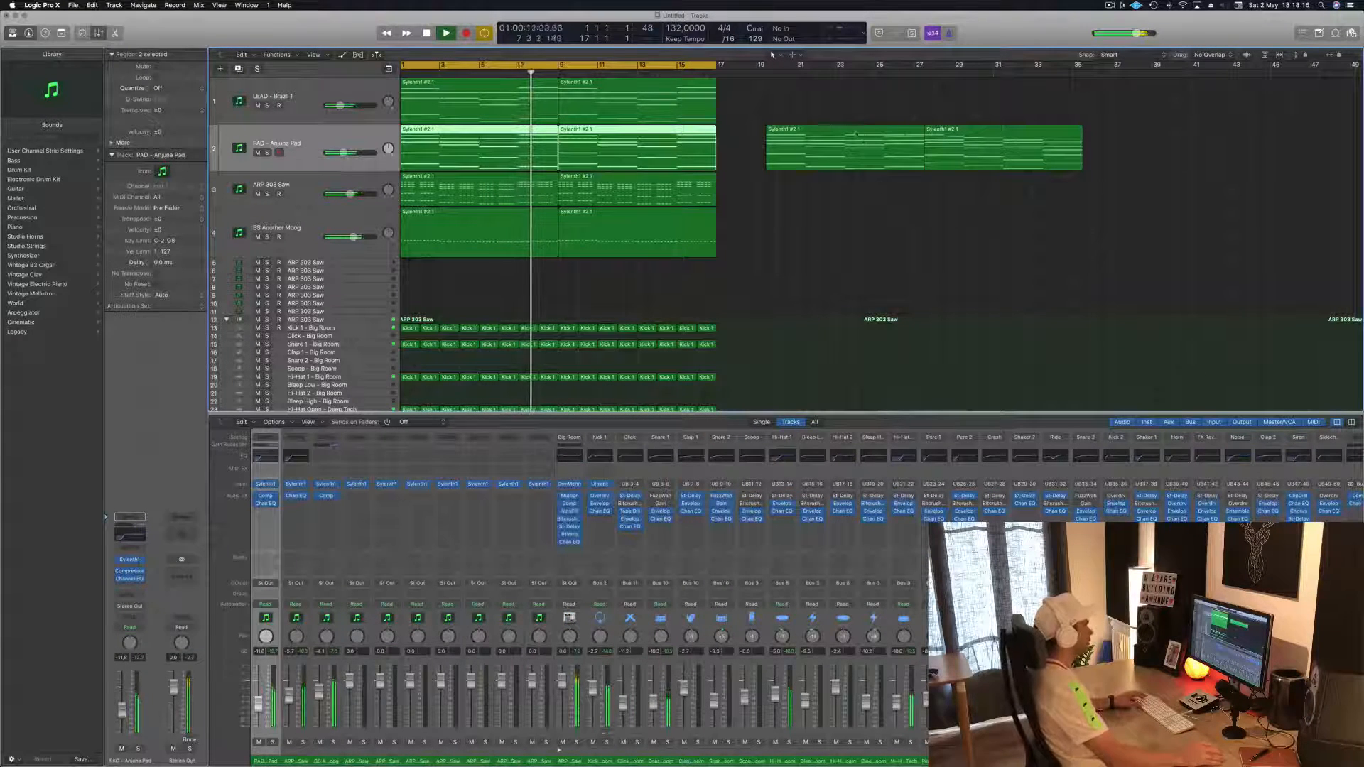
pyautogui.press('super+Left')
pyautogui.press('super+Left')
pyautogui.press('super+Left')
pyautogui.moveTo(1082, 149); pyautogui.dragTo(1227, 140)
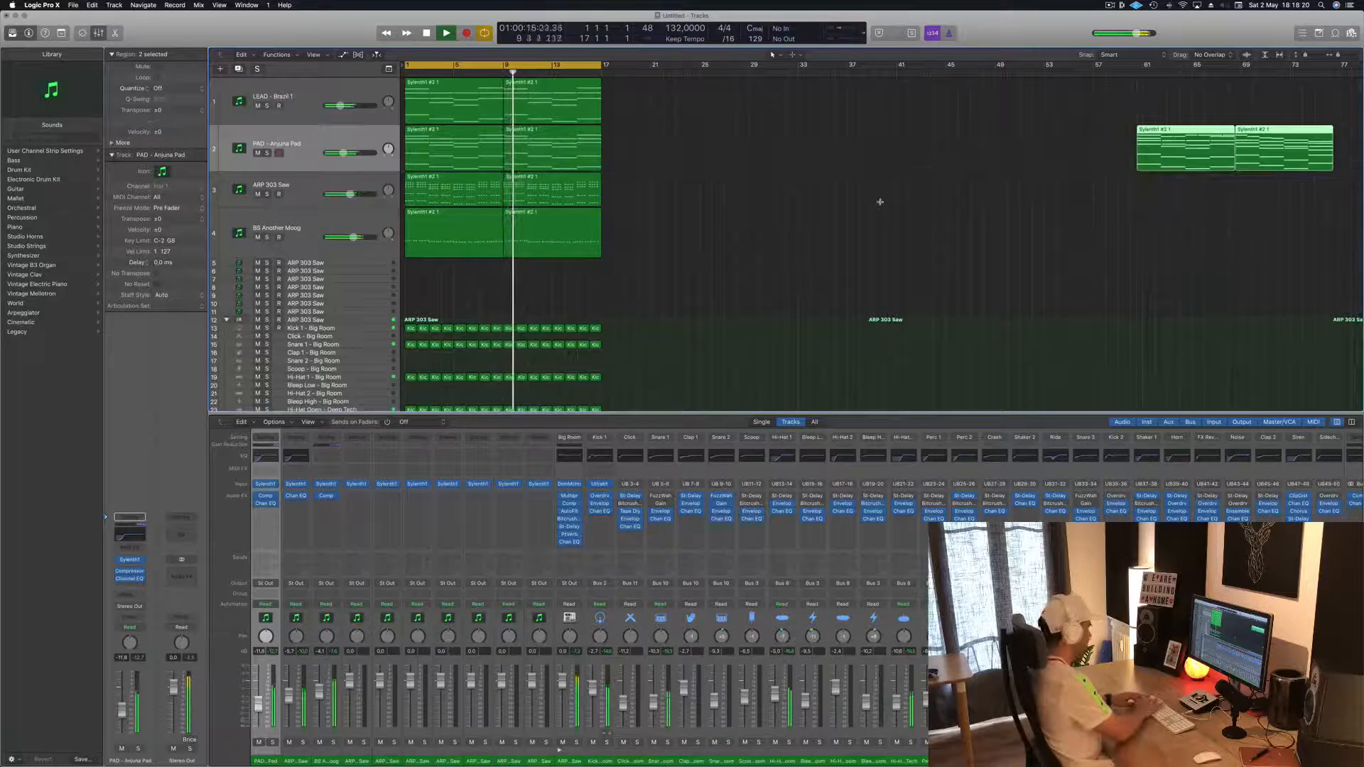
# - Repeat the 16-bar cycle section of all tracks three times so the arrangement runs to bar 65
pyautogui.press('super+0')
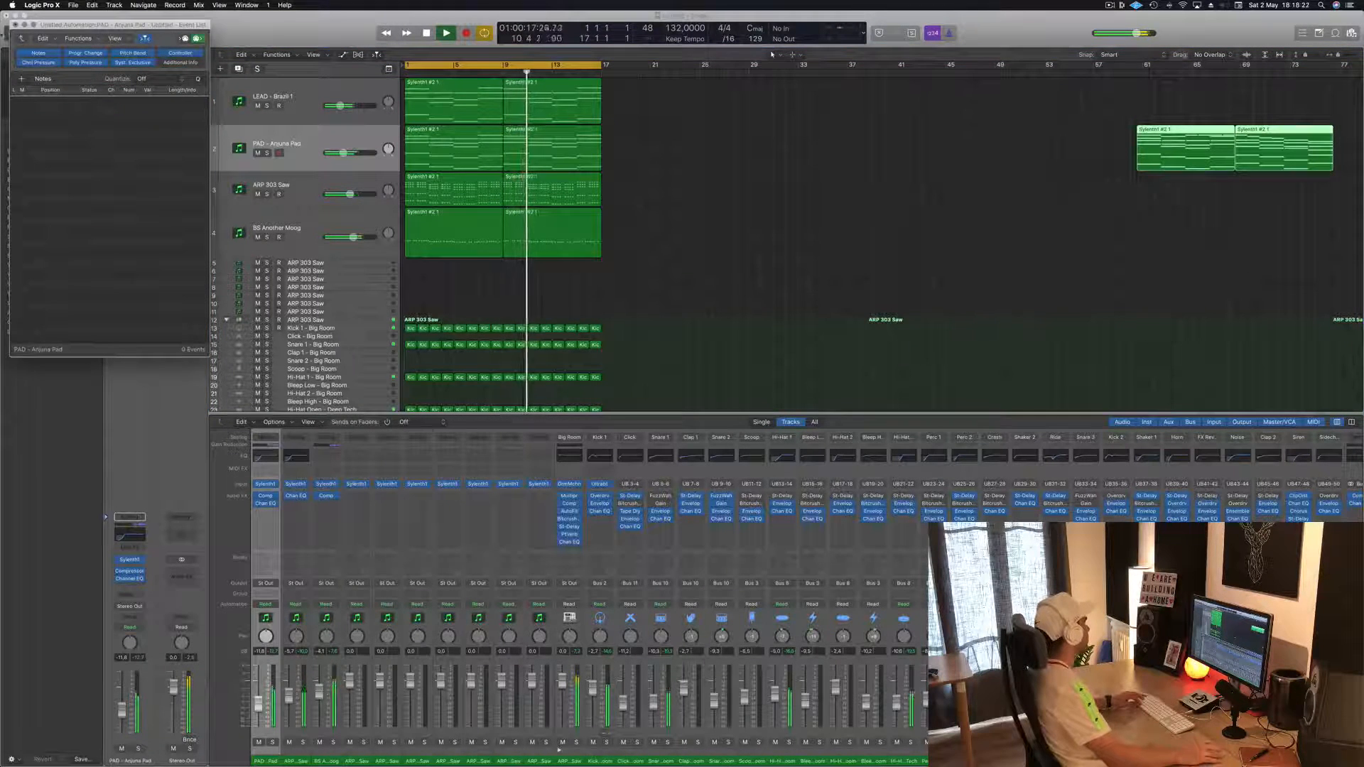
pyautogui.click(15, 25)
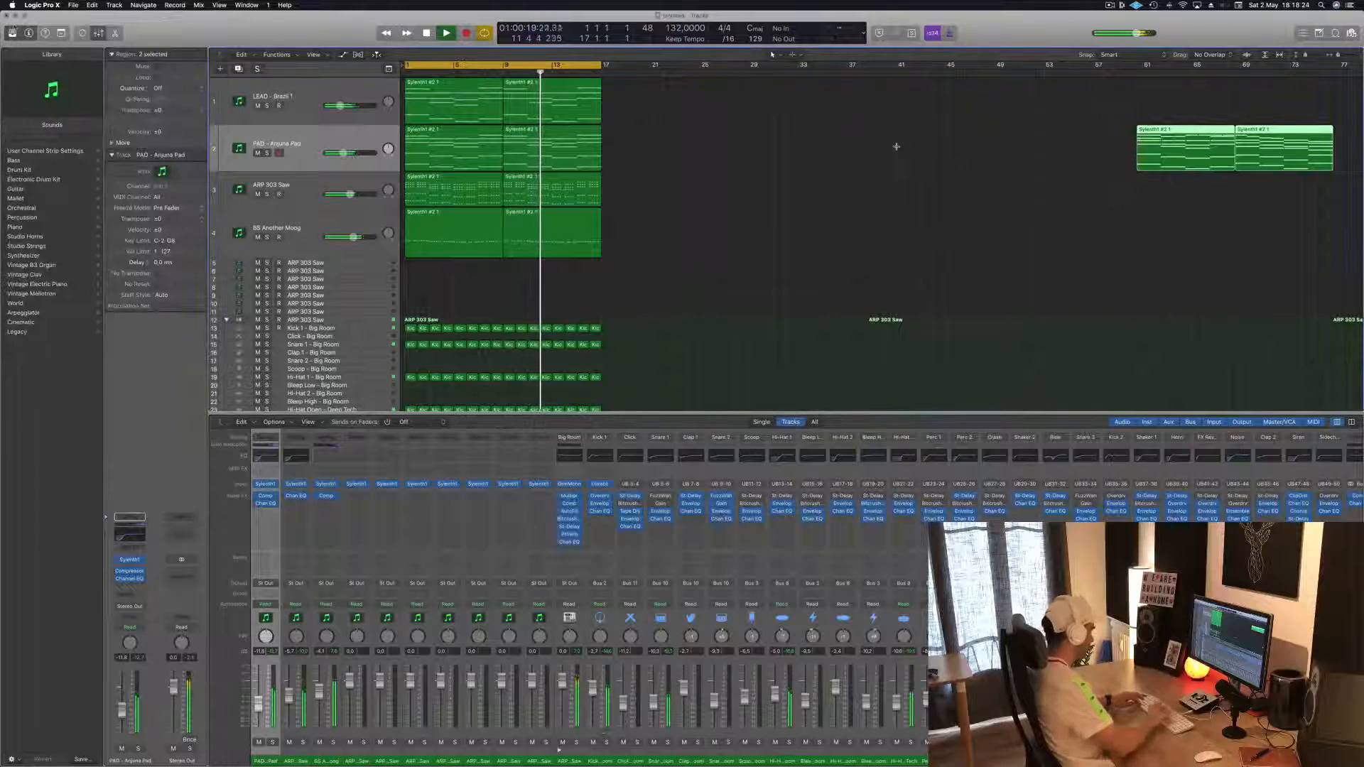
pyautogui.press('super+r')
pyautogui.press('super+r')
pyautogui.press('super+r')
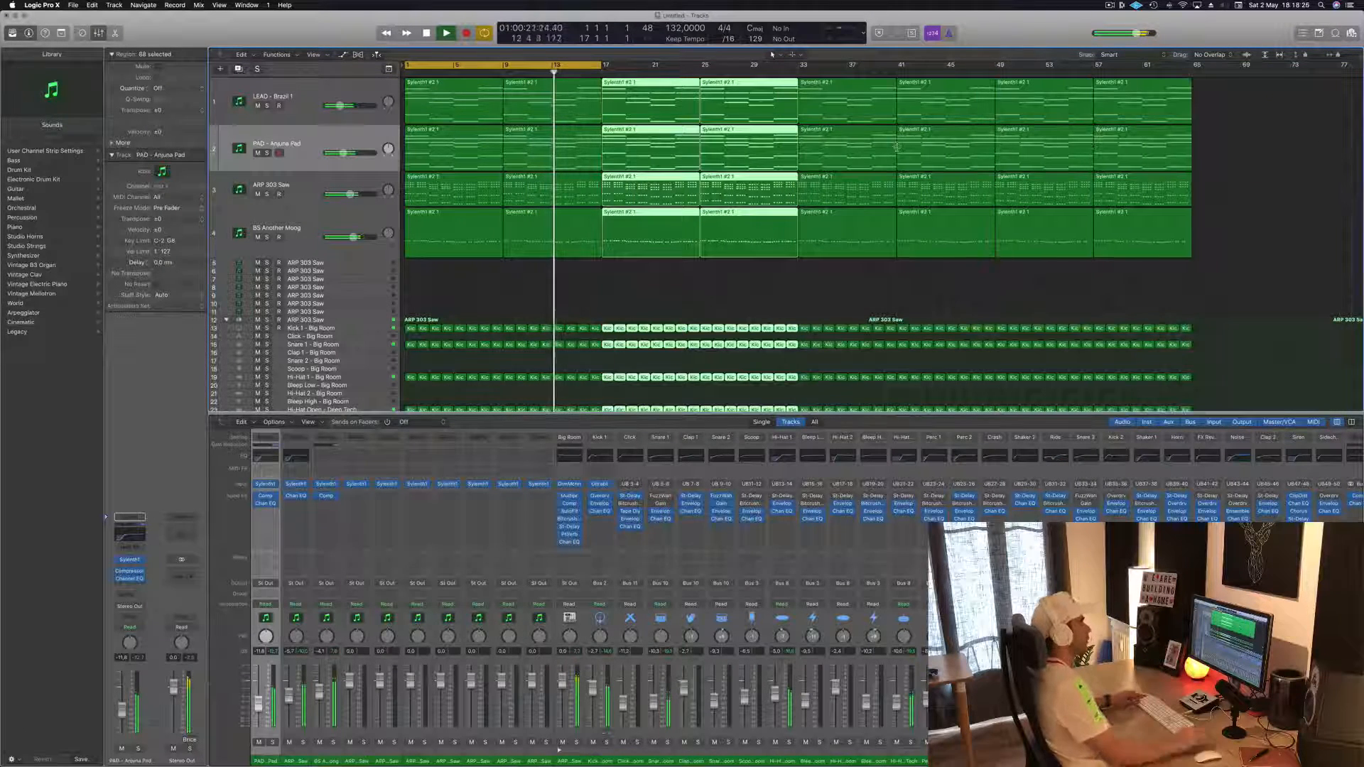
pyautogui.press('super+Left')
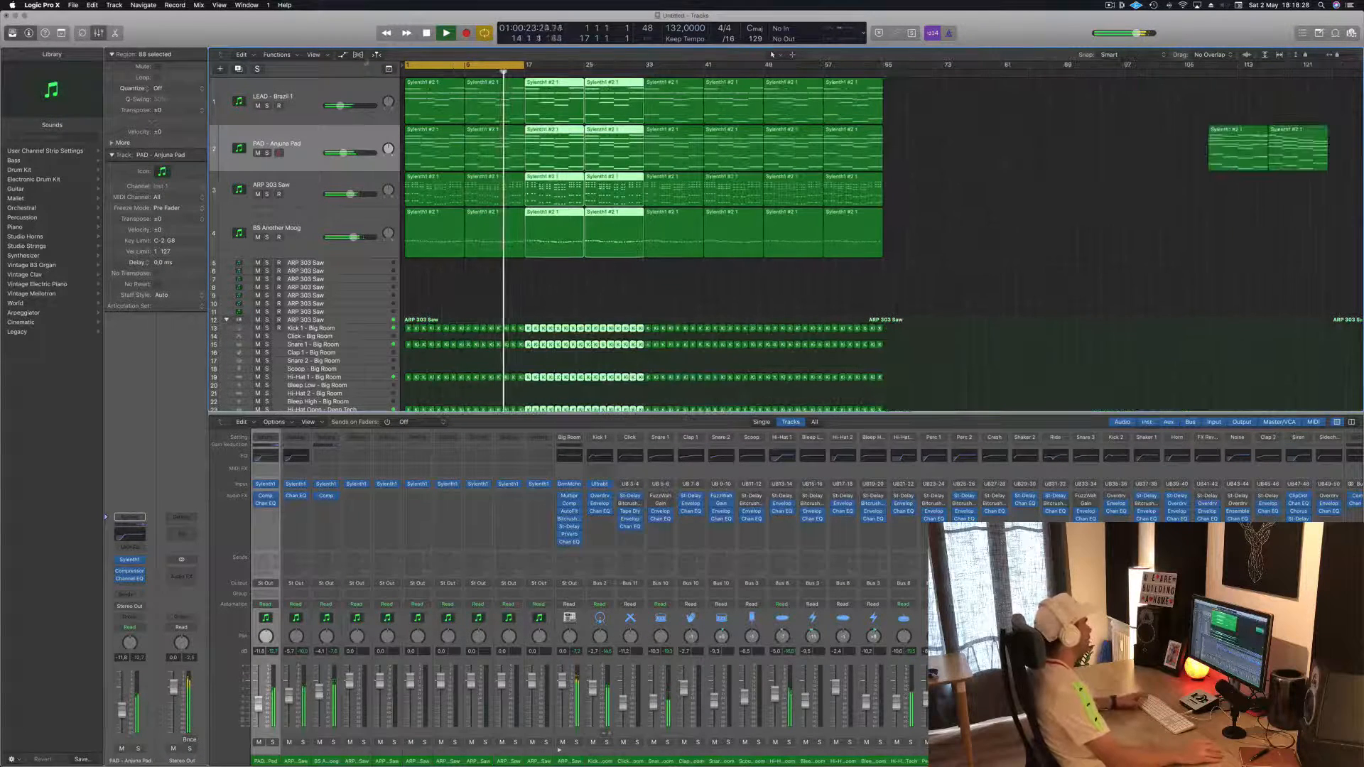
# - Show the secondary time ruler and extend the cycle range to cover the repeated regions up to bar 65
pyautogui.click(313, 55)
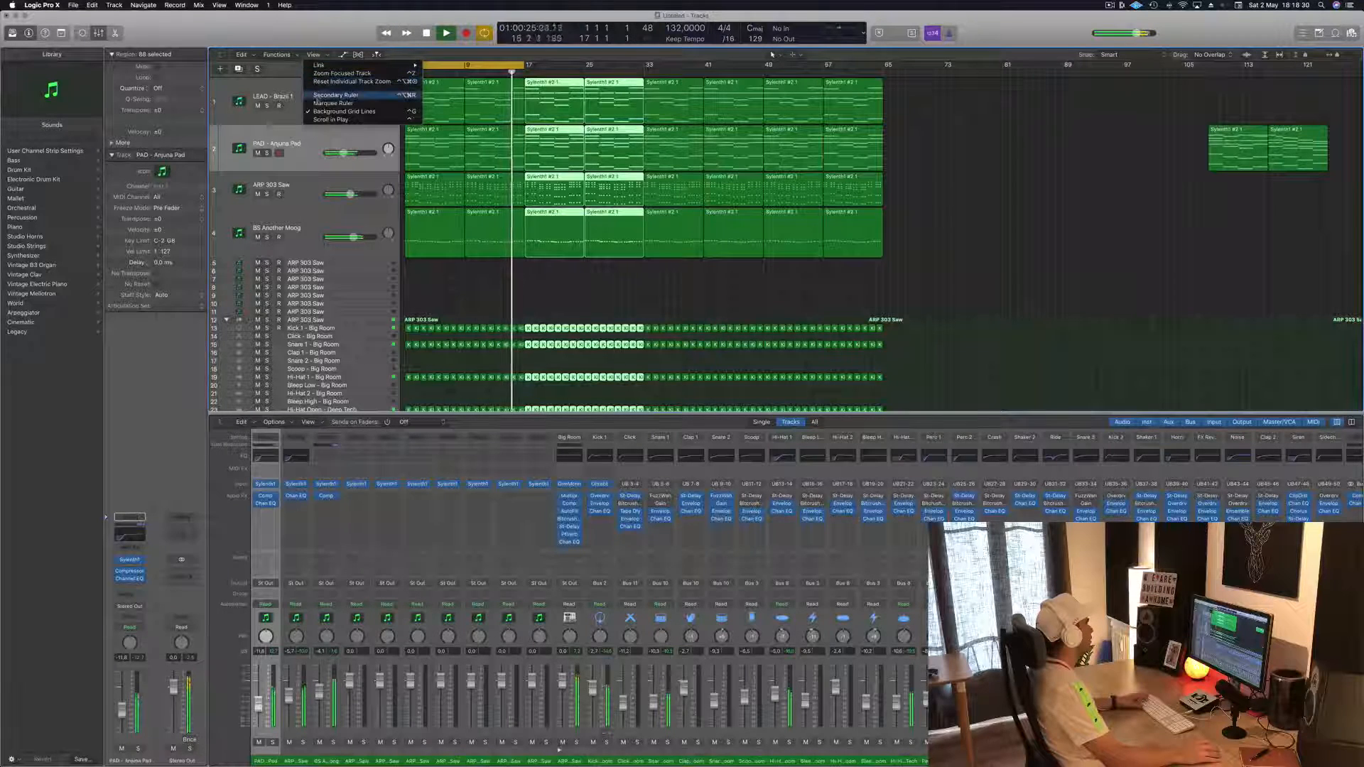
pyautogui.click(333, 94)
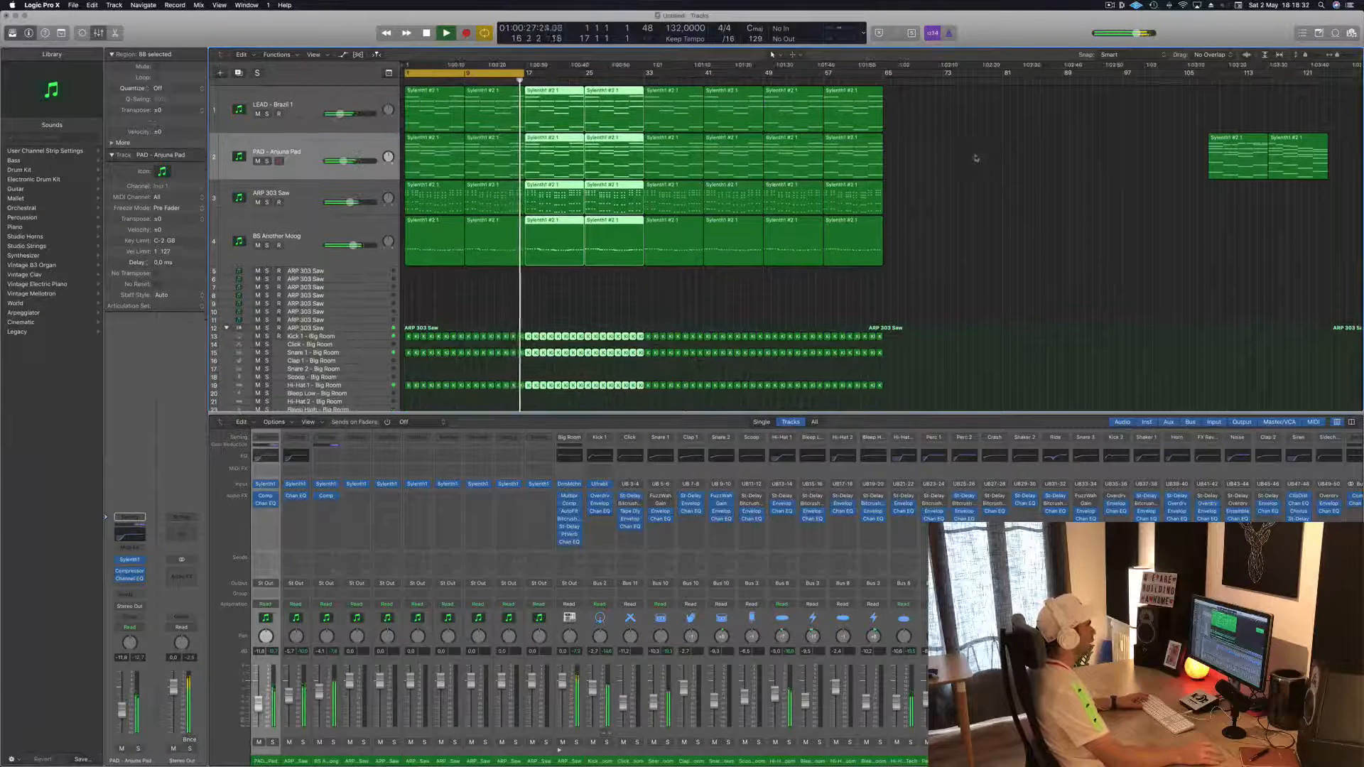
pyautogui.click(976, 158)
pyautogui.moveTo(524, 72); pyautogui.dragTo(886, 95)
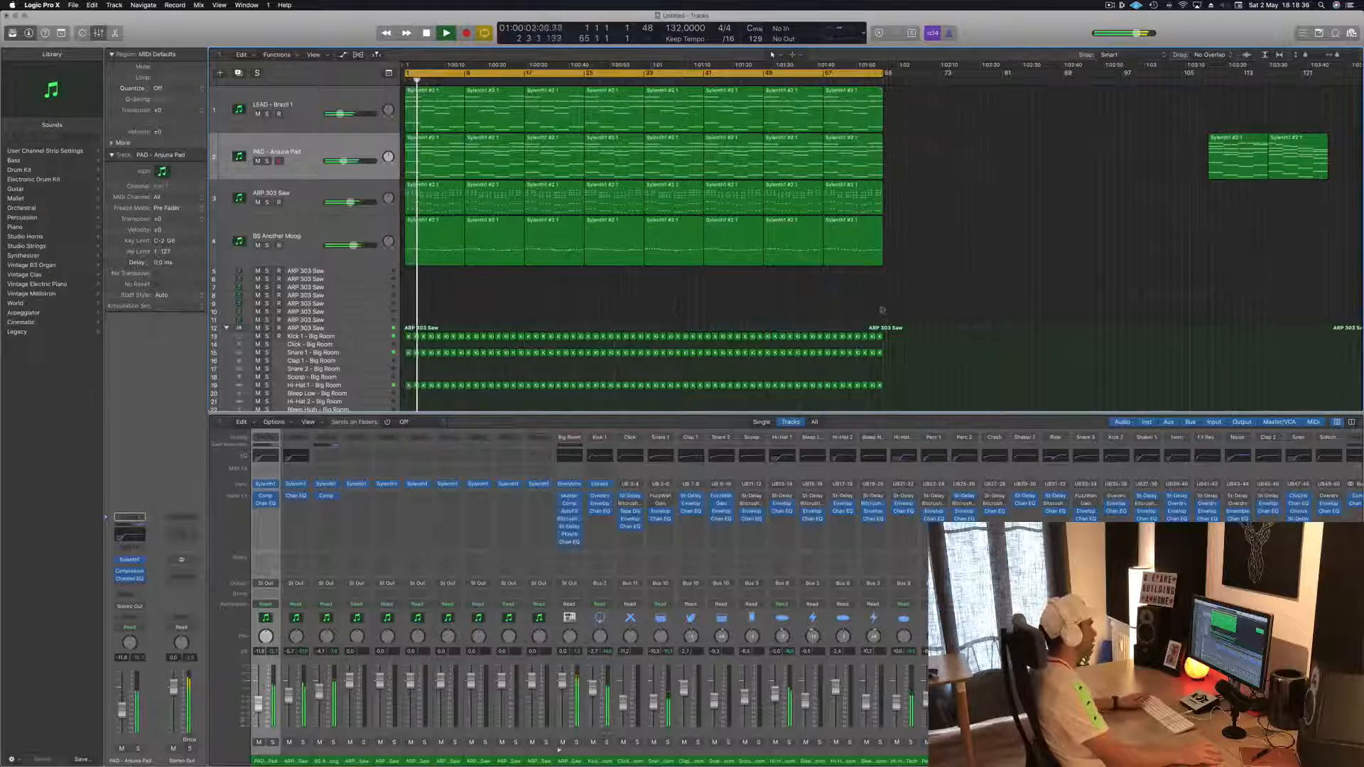
# - With the loop playing, load the channel strip setting 000-Mega Saw Riser With noise on track 5, the first empty ARP 303 Saw track
pyautogui.press('space')
pyautogui.scroll(-2, 472, 302)
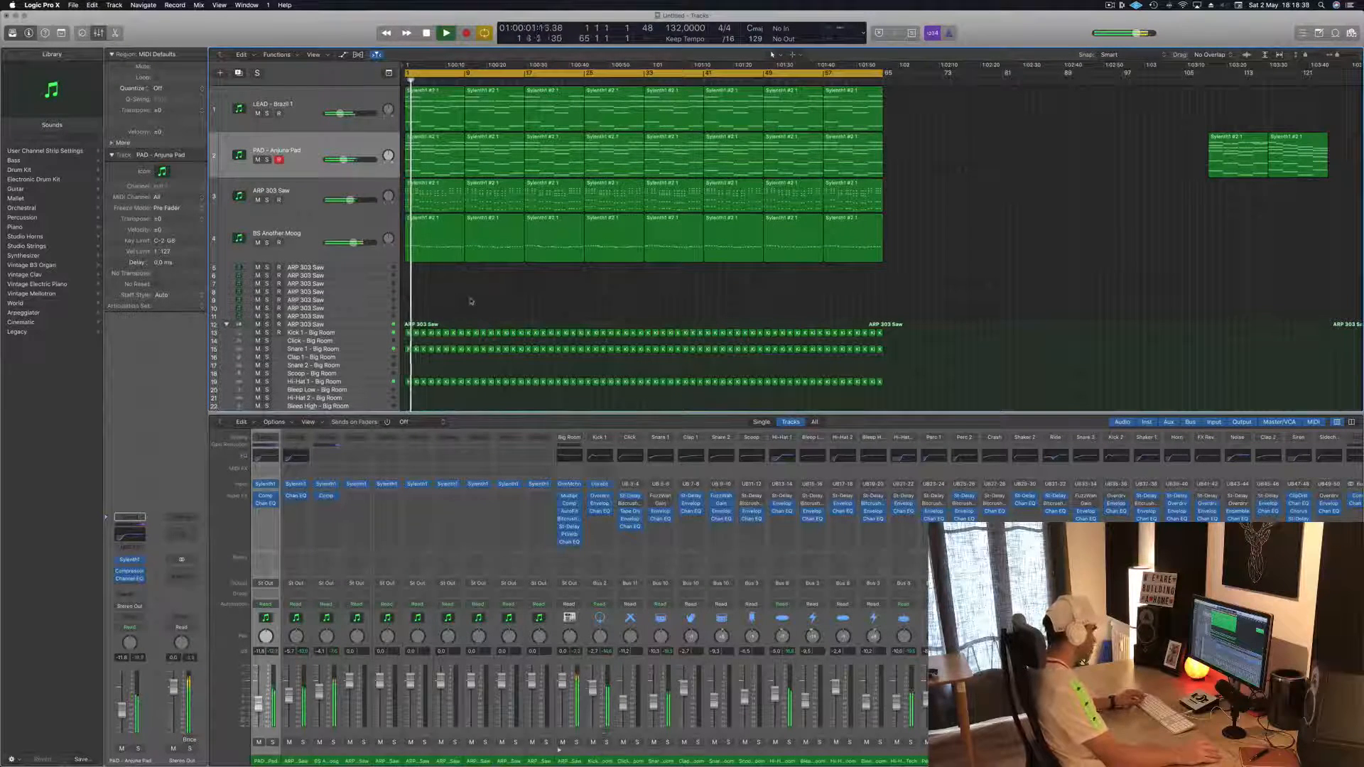
pyautogui.scroll(2, 472, 302)
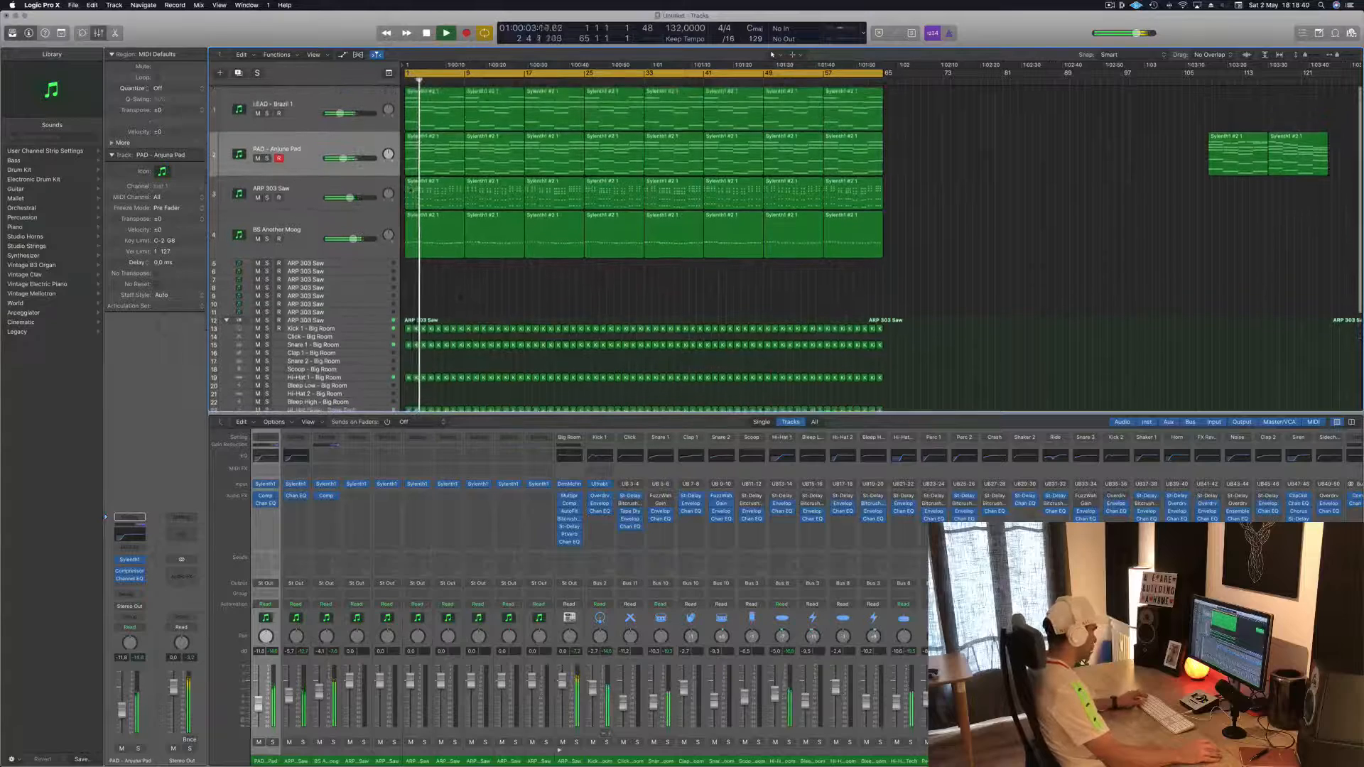
pyautogui.click(343, 142)
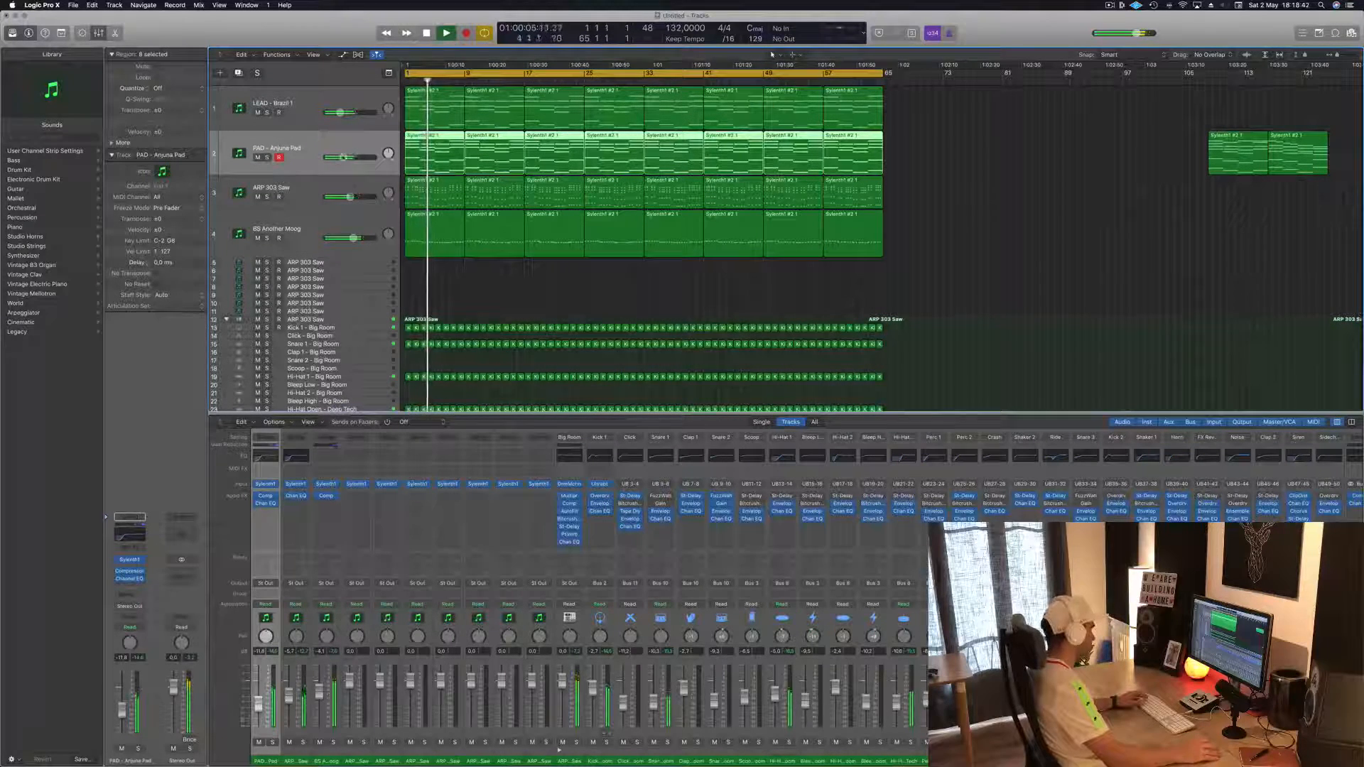
pyautogui.click(346, 263)
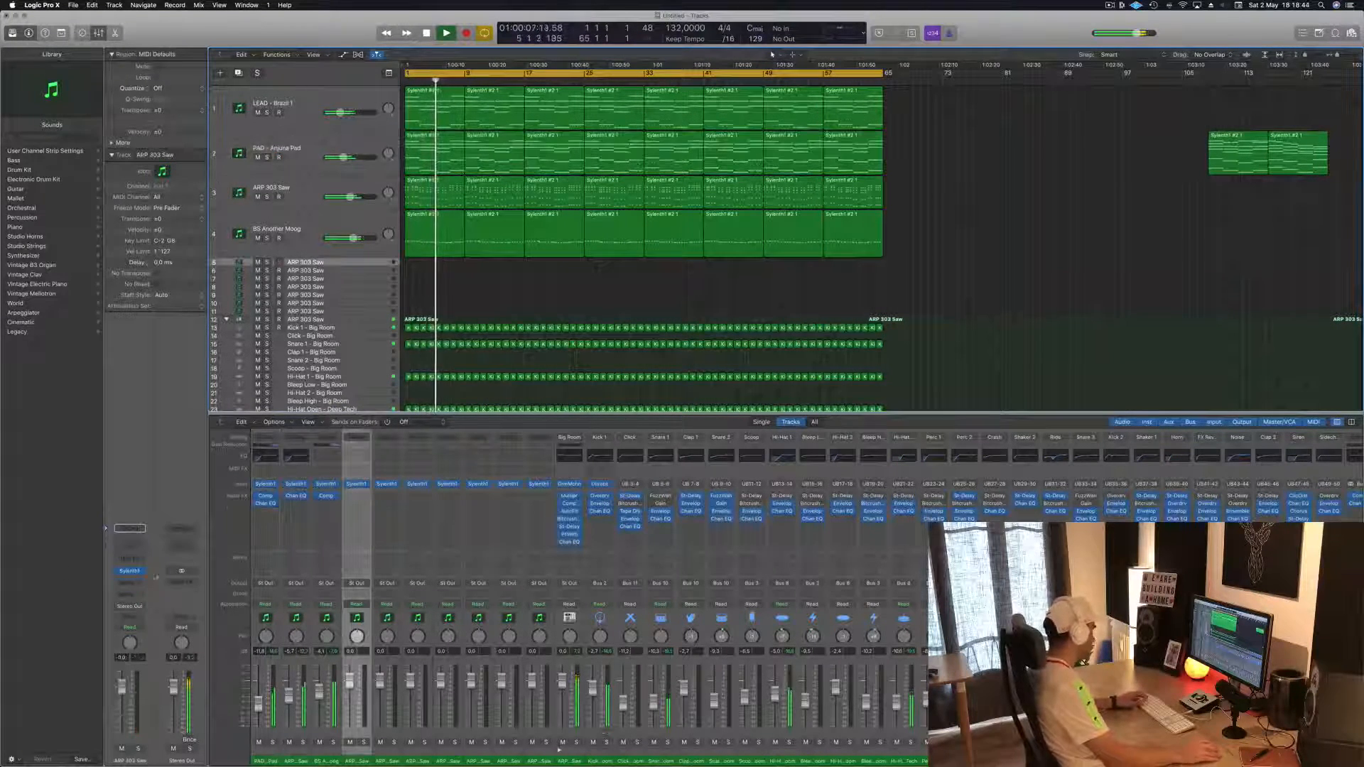
pyautogui.click(130, 528)
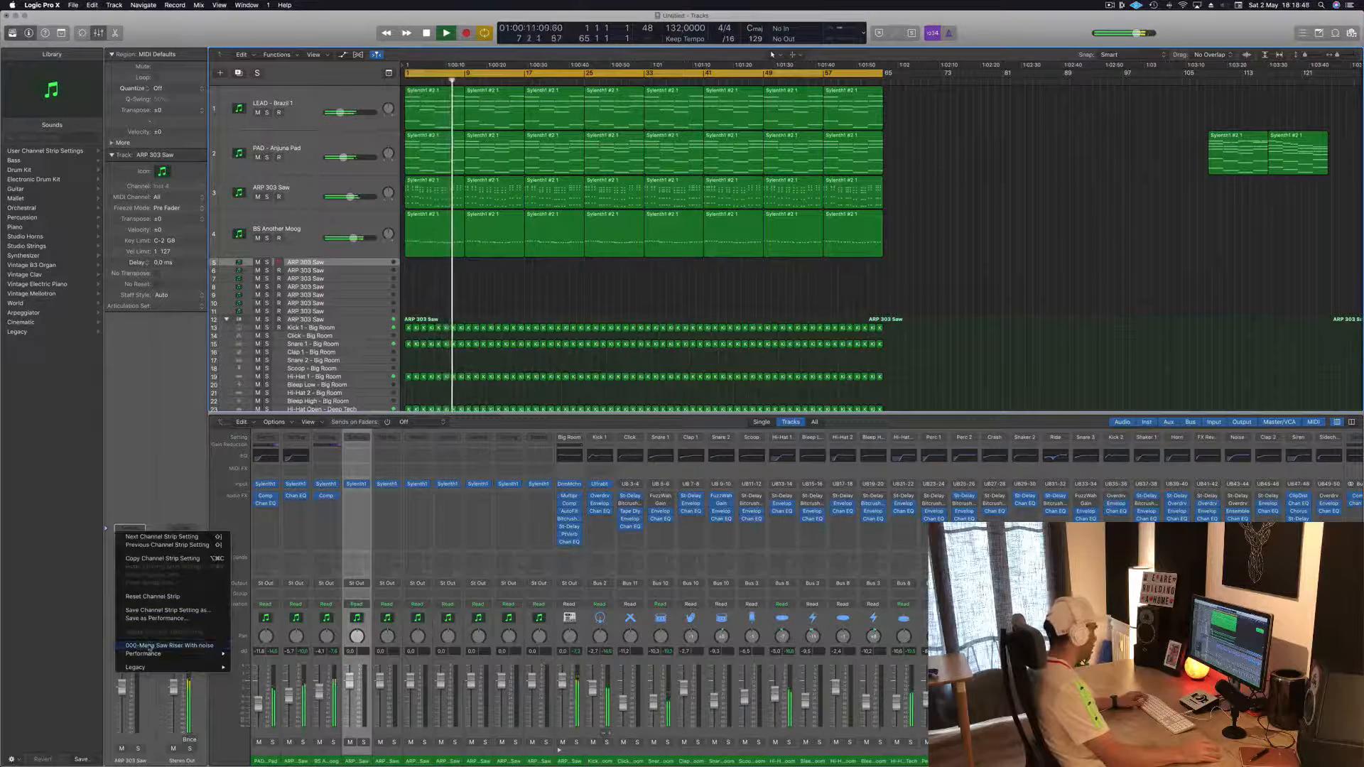
pyautogui.click(149, 646)
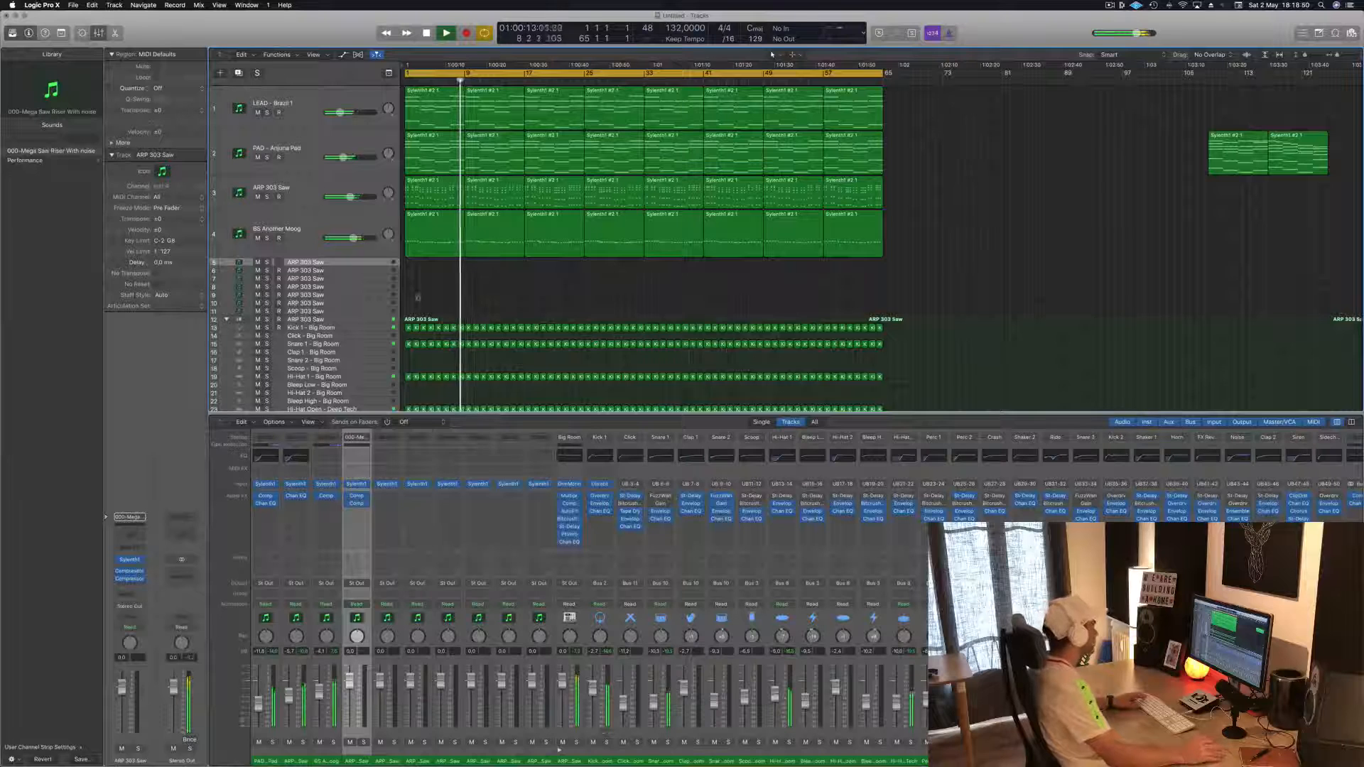
# - Copy the first eight-bar PAD - Anjuna Pad region onto track 5 and delete its notes after the first chord
pyautogui.moveTo(435, 153); pyautogui.dragTo(433, 272)
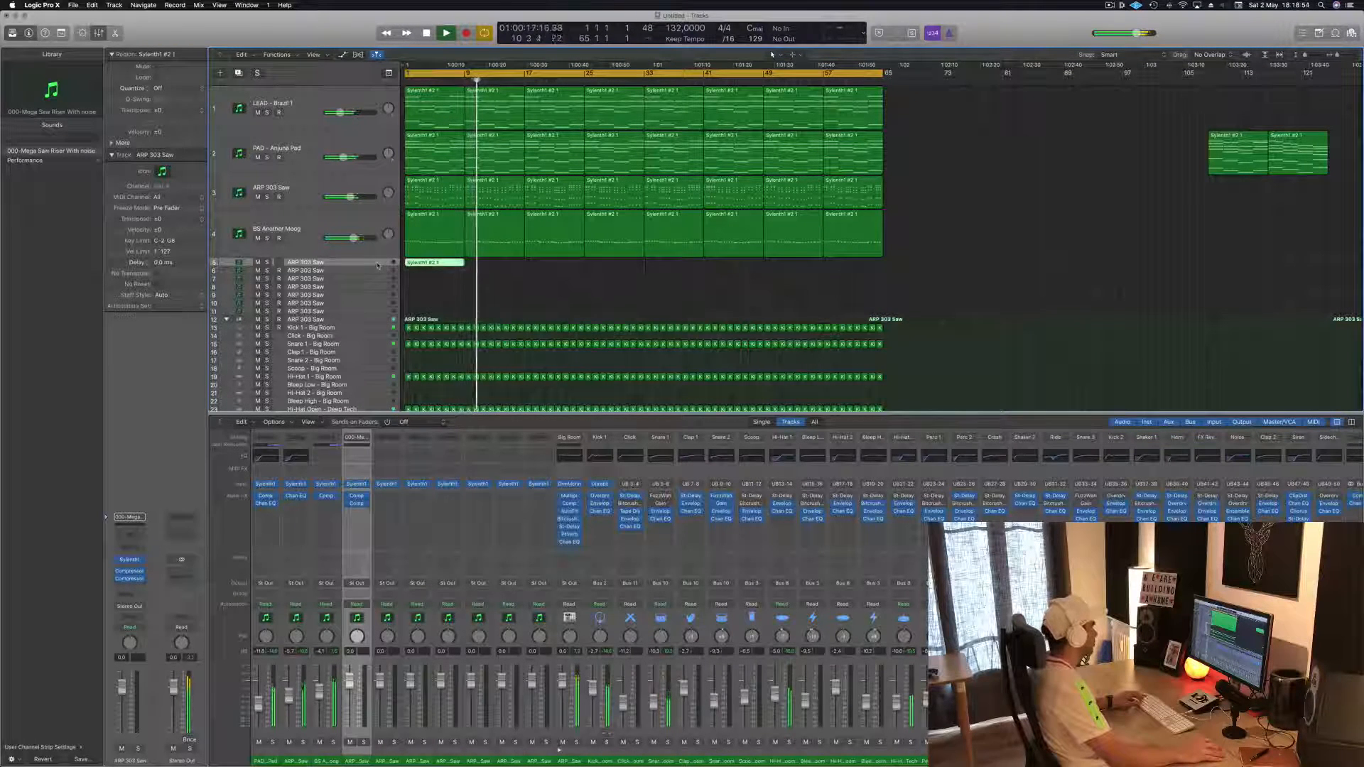
pyautogui.doubleClick(429, 265)
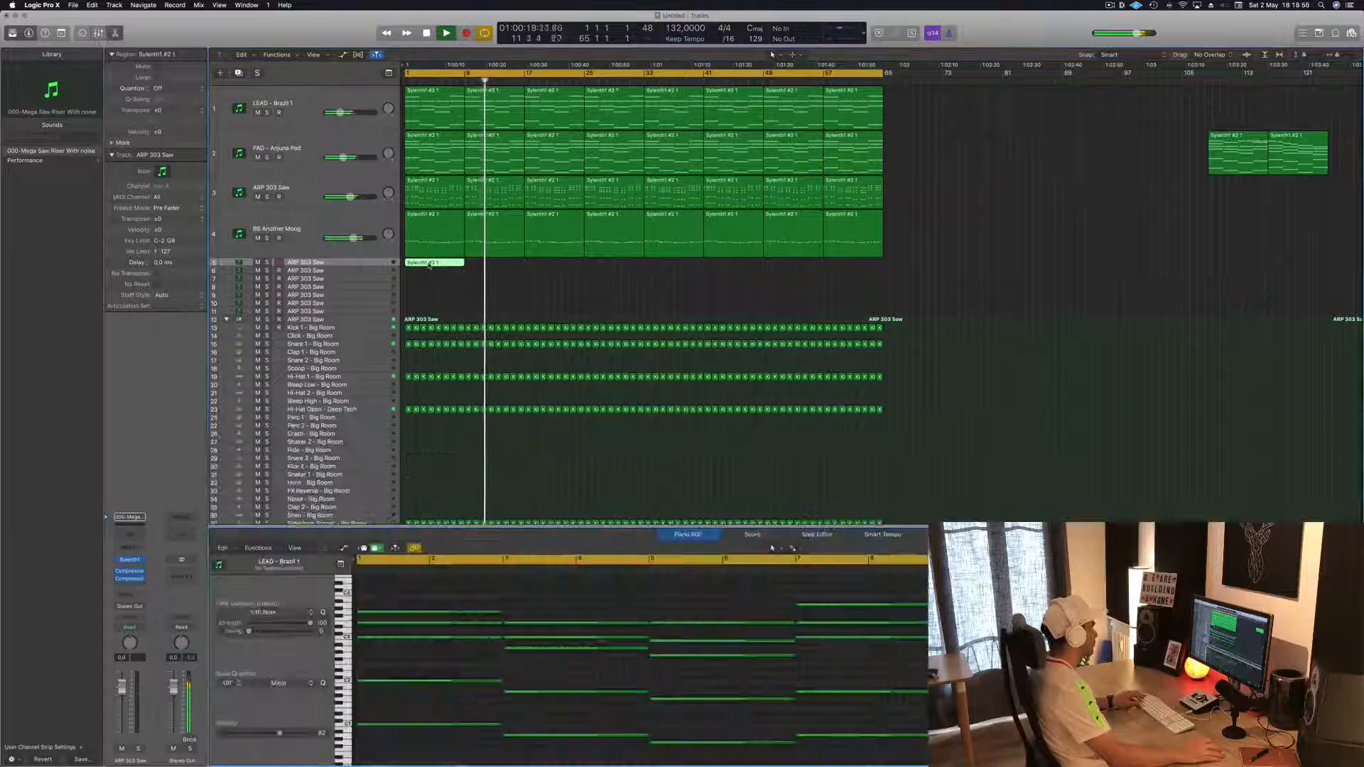
pyautogui.moveTo(525, 603); pyautogui.dragTo(776, 744)
pyautogui.press('Delete')
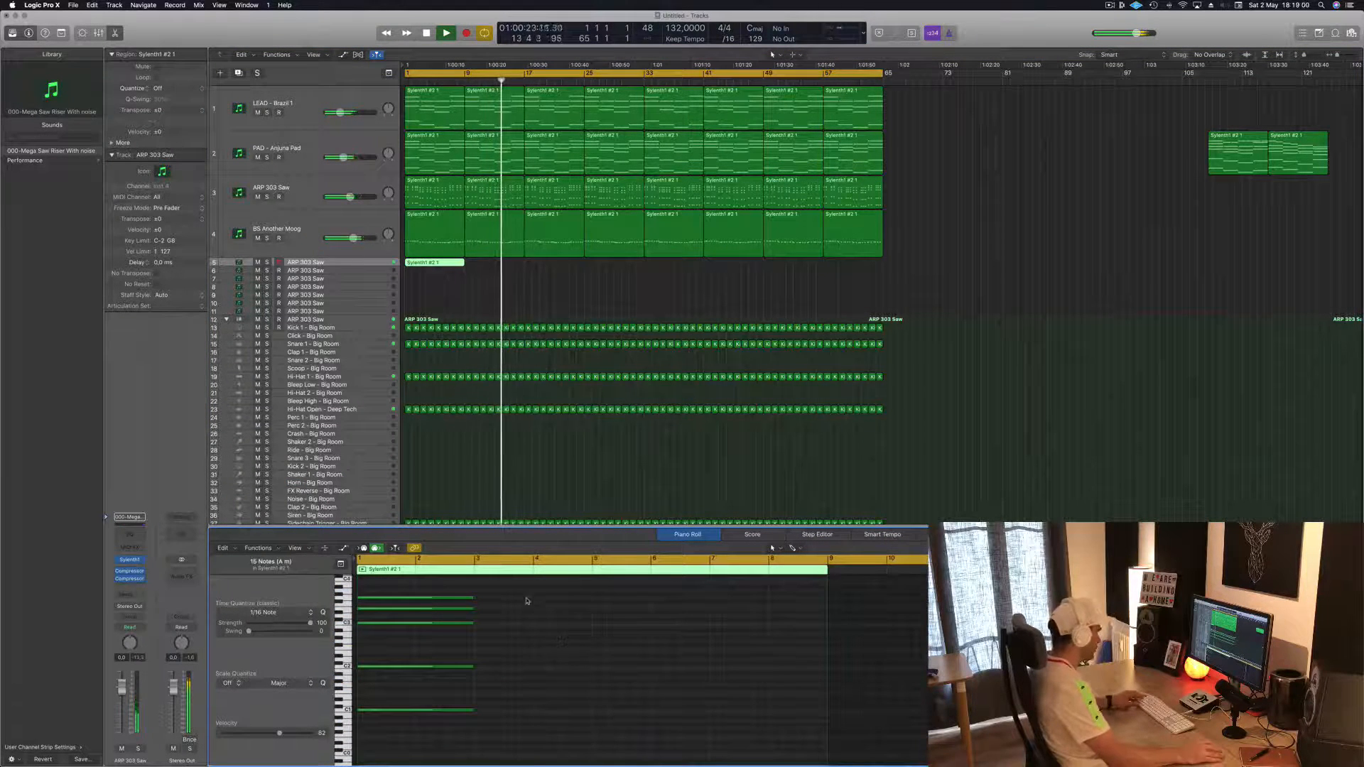
# - Stretch the remaining chord to bar 9, delete all its notes except the second lowest, and restart playback
pyautogui.moveTo(524, 591); pyautogui.dragTo(357, 719)
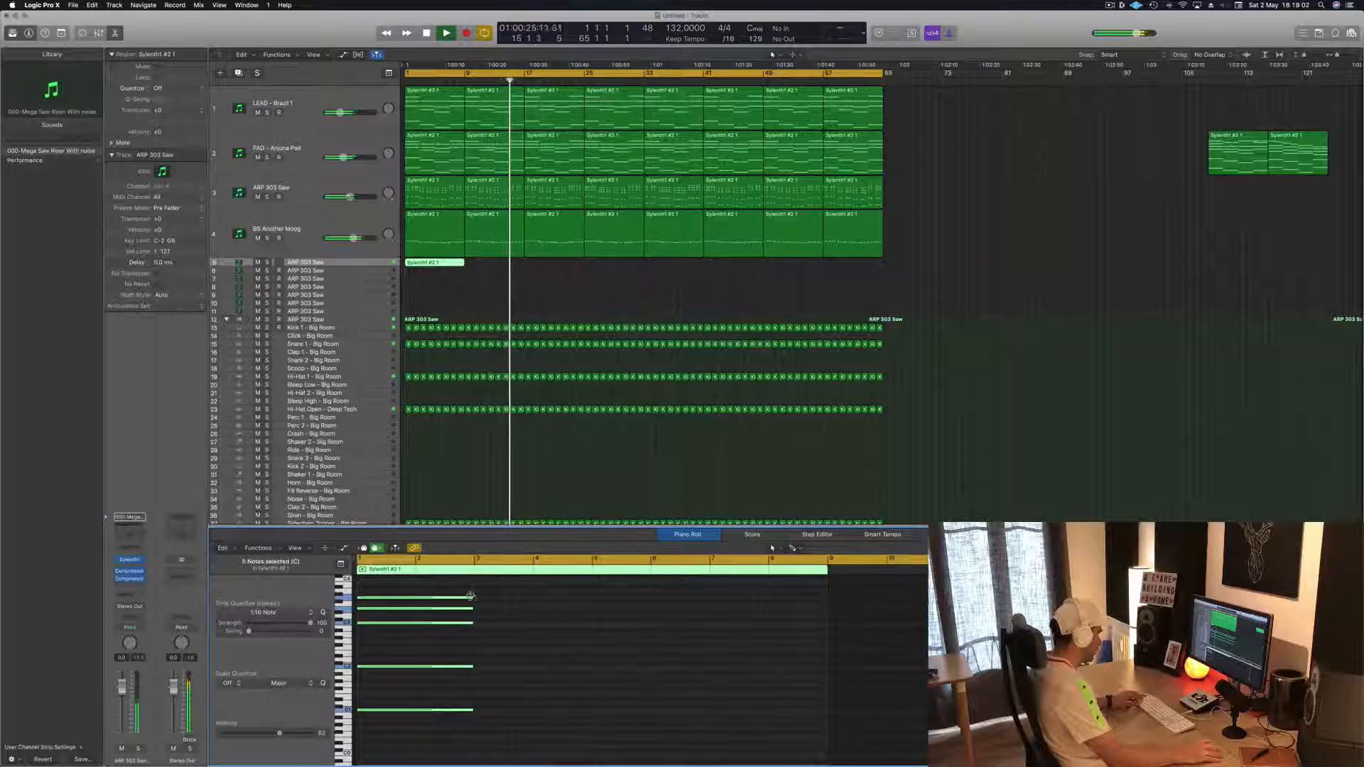
pyautogui.moveTo(473, 598); pyautogui.dragTo(825, 626)
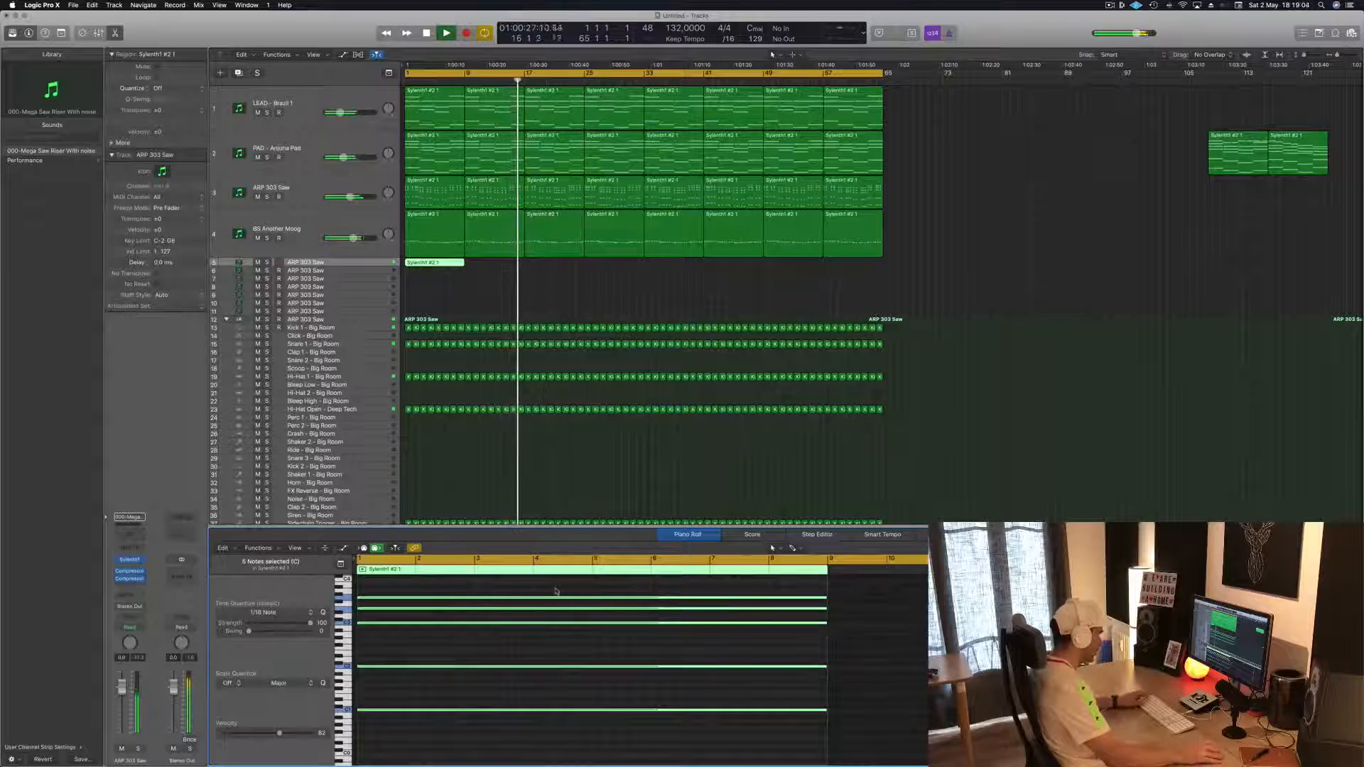
pyautogui.moveTo(527, 689); pyautogui.dragTo(528, 727)
pyautogui.press('Delete')
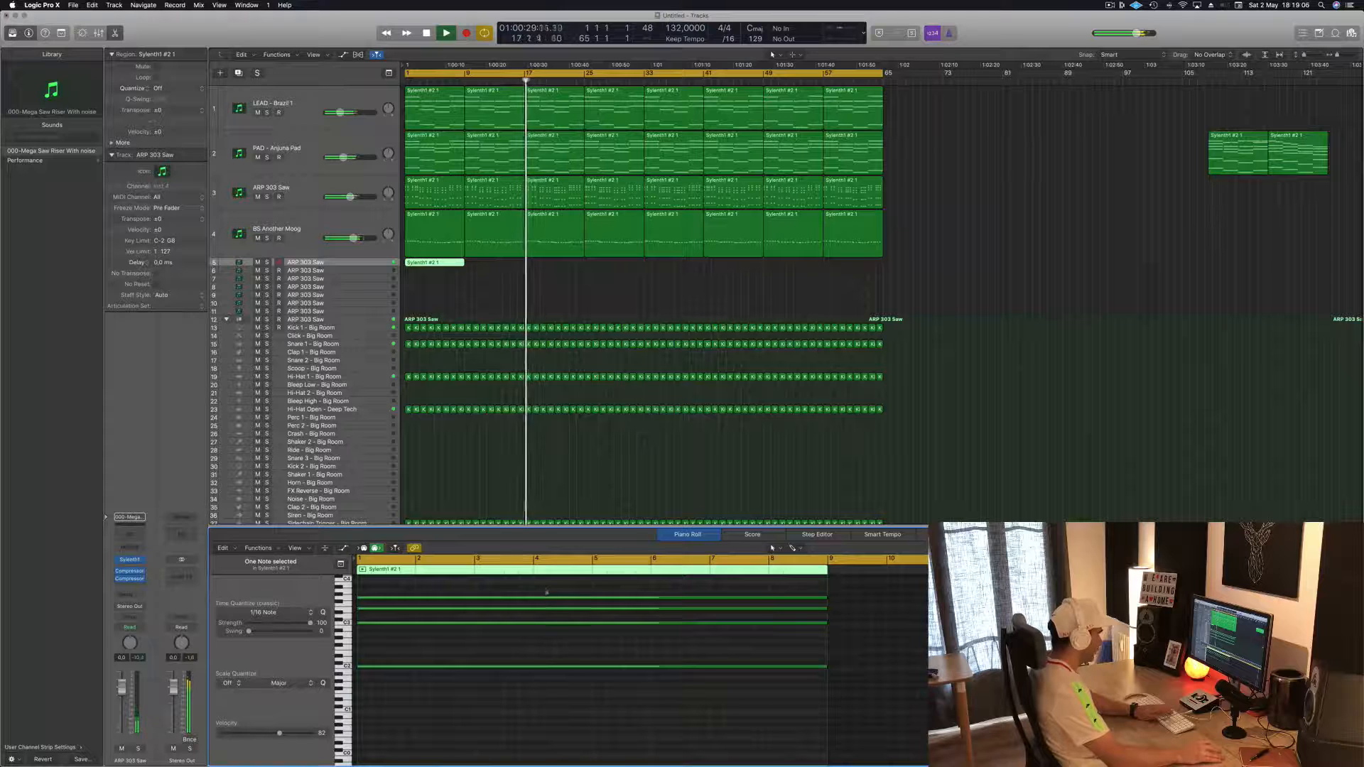
pyautogui.moveTo(547, 590); pyautogui.dragTo(607, 631)
pyautogui.press('Delete')
pyautogui.press('space')
pyautogui.press('space')
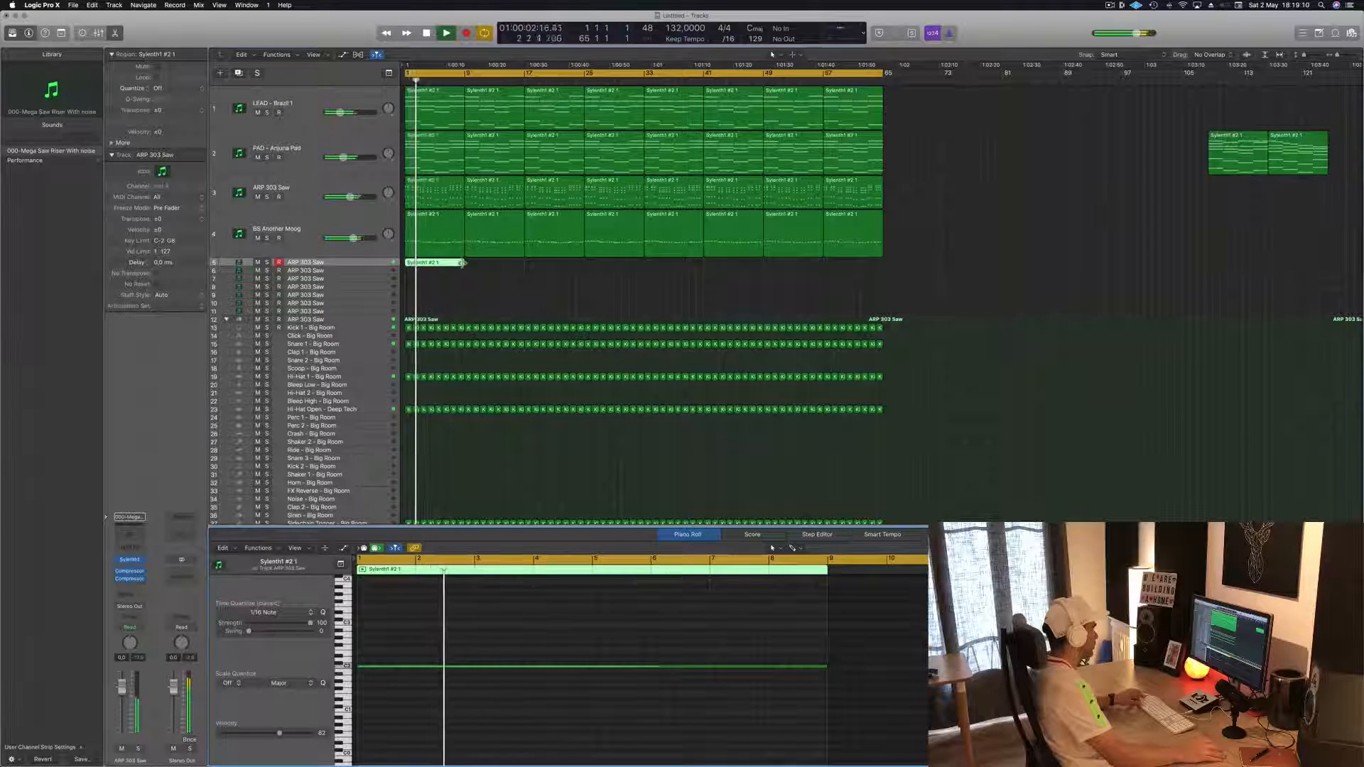
# - Extend the region on track 5 to bar 17, lengthen its single note to match, and play from the start
pyautogui.moveTo(463, 264); pyautogui.dragTo(523, 265)
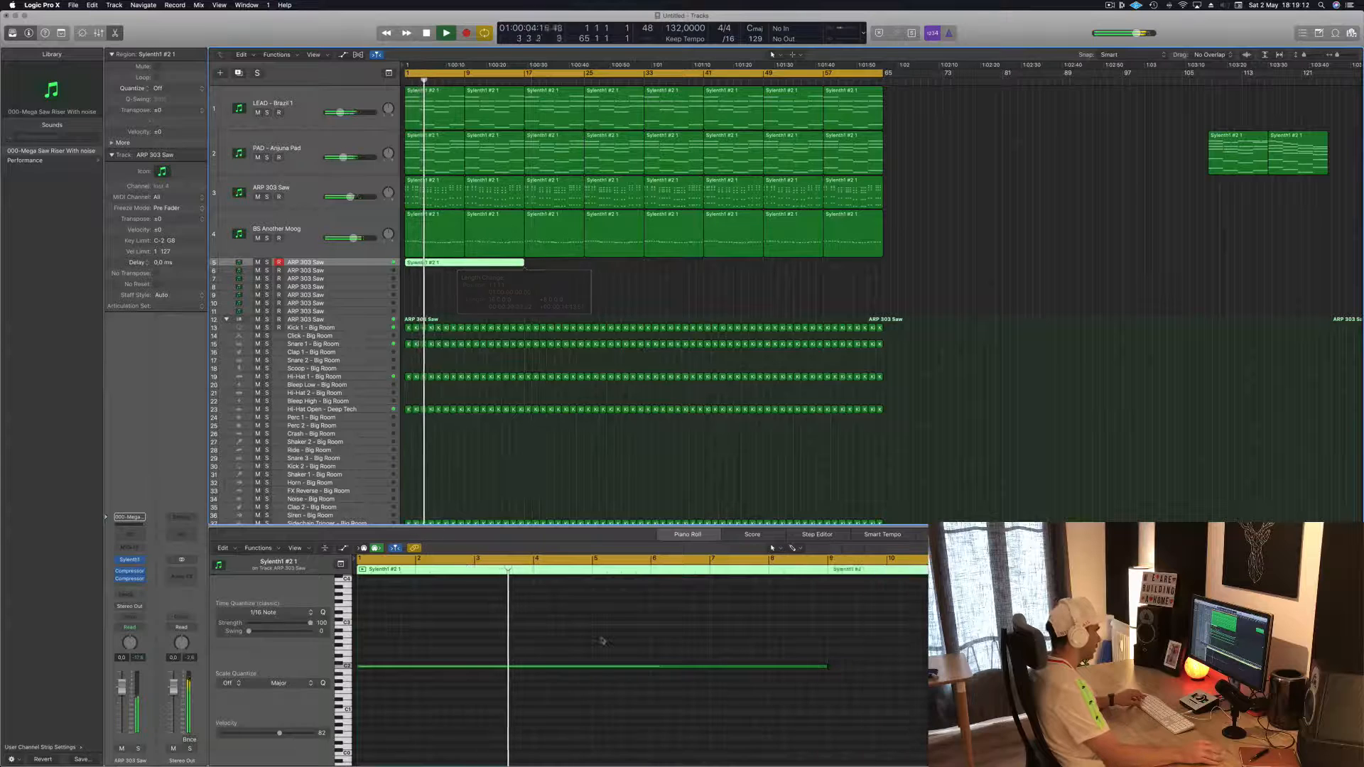
pyautogui.scroll(-2, 824, 671)
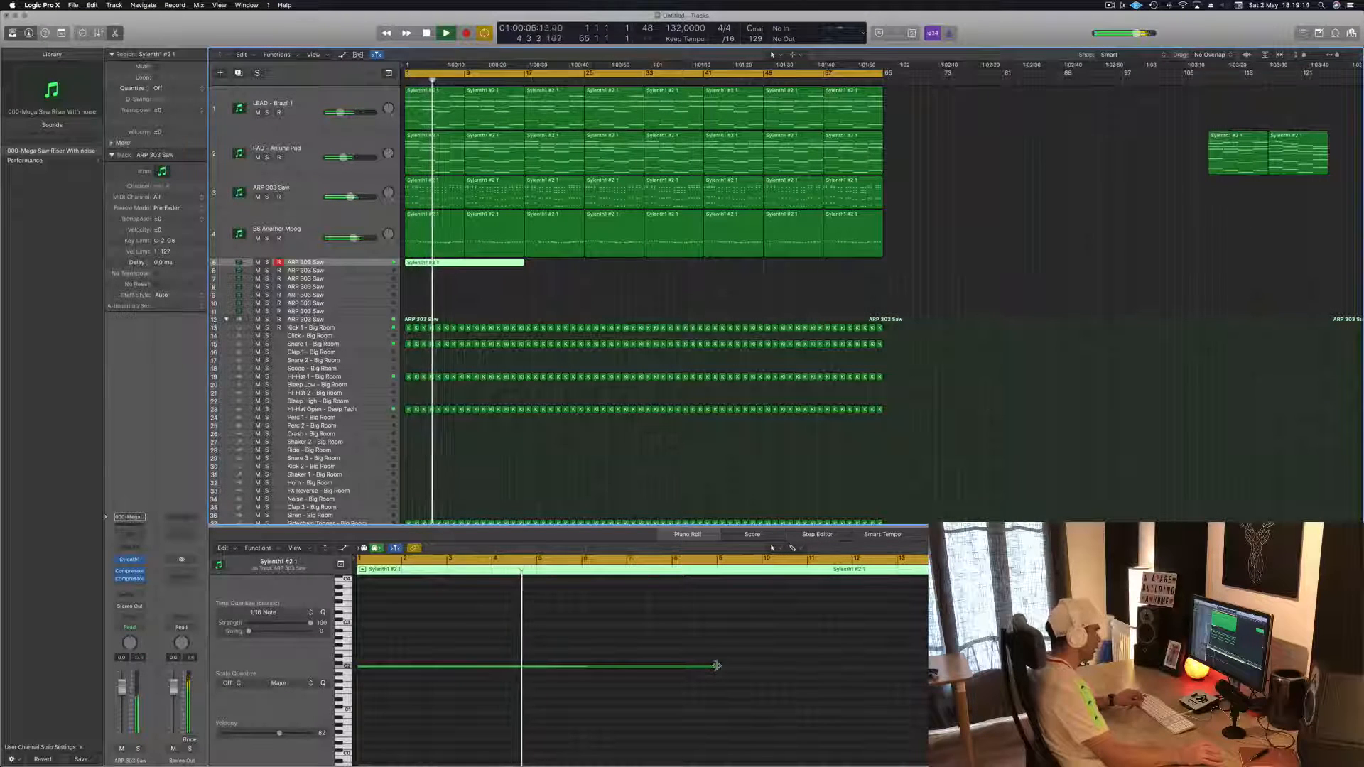
pyautogui.moveTo(717, 665); pyautogui.dragTo(923, 666)
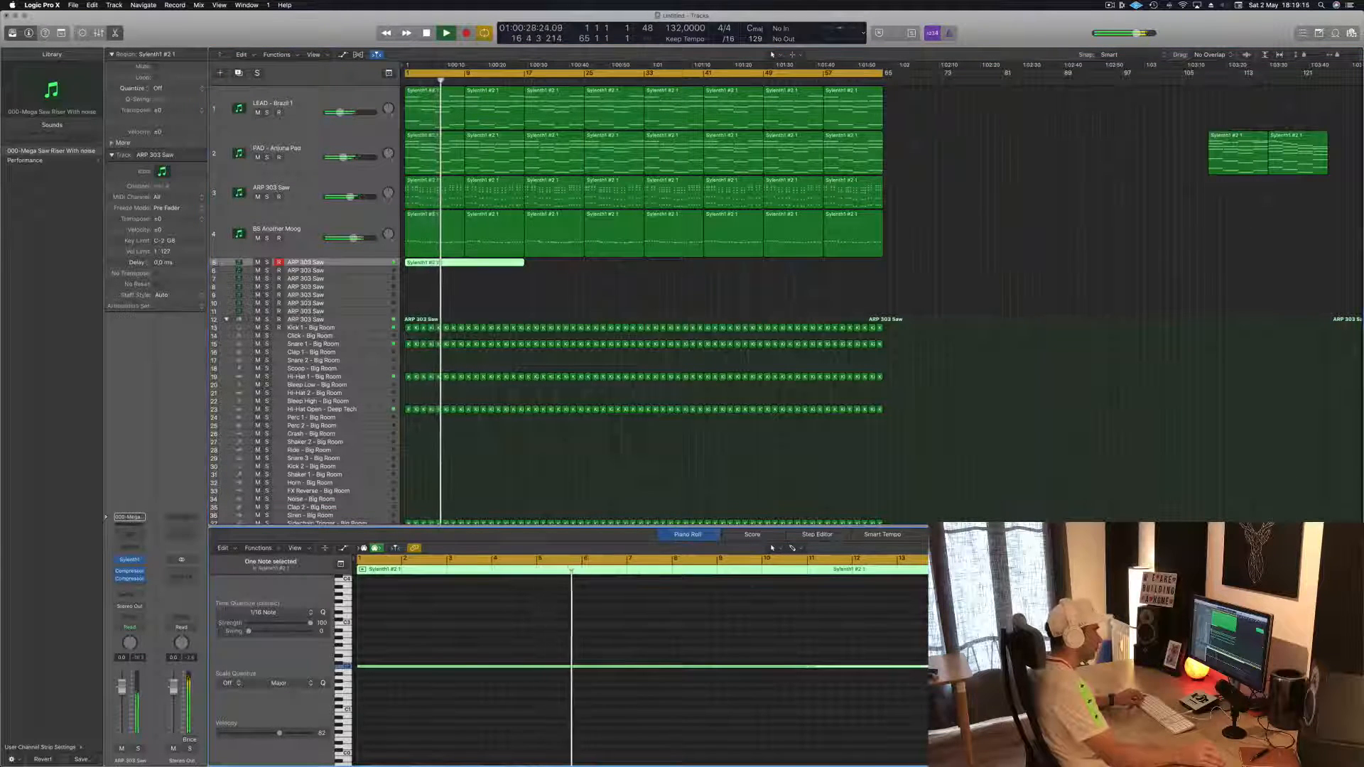
pyautogui.press('Return')
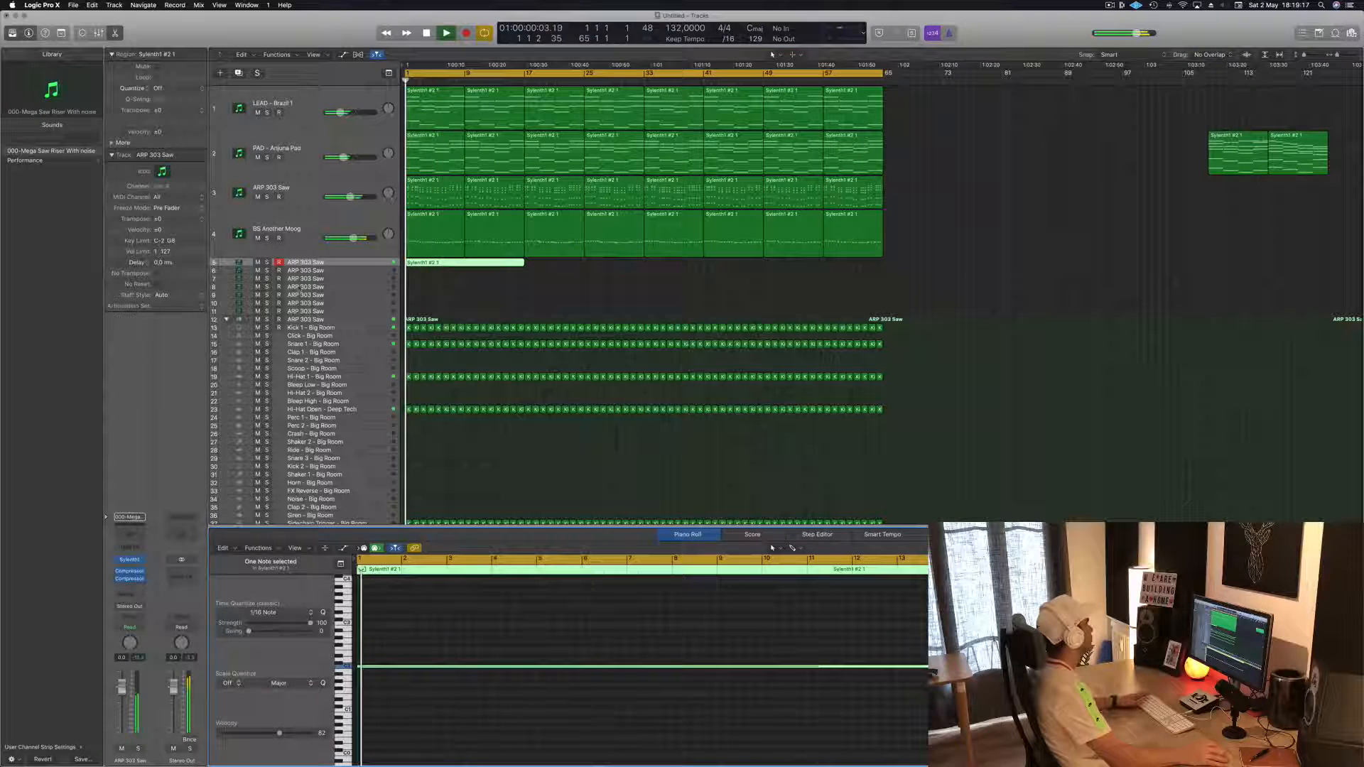
# - Show the toolbar, enlarge the selected riser track with Track Zoom, and play from the start
pyautogui.click(372, 264)
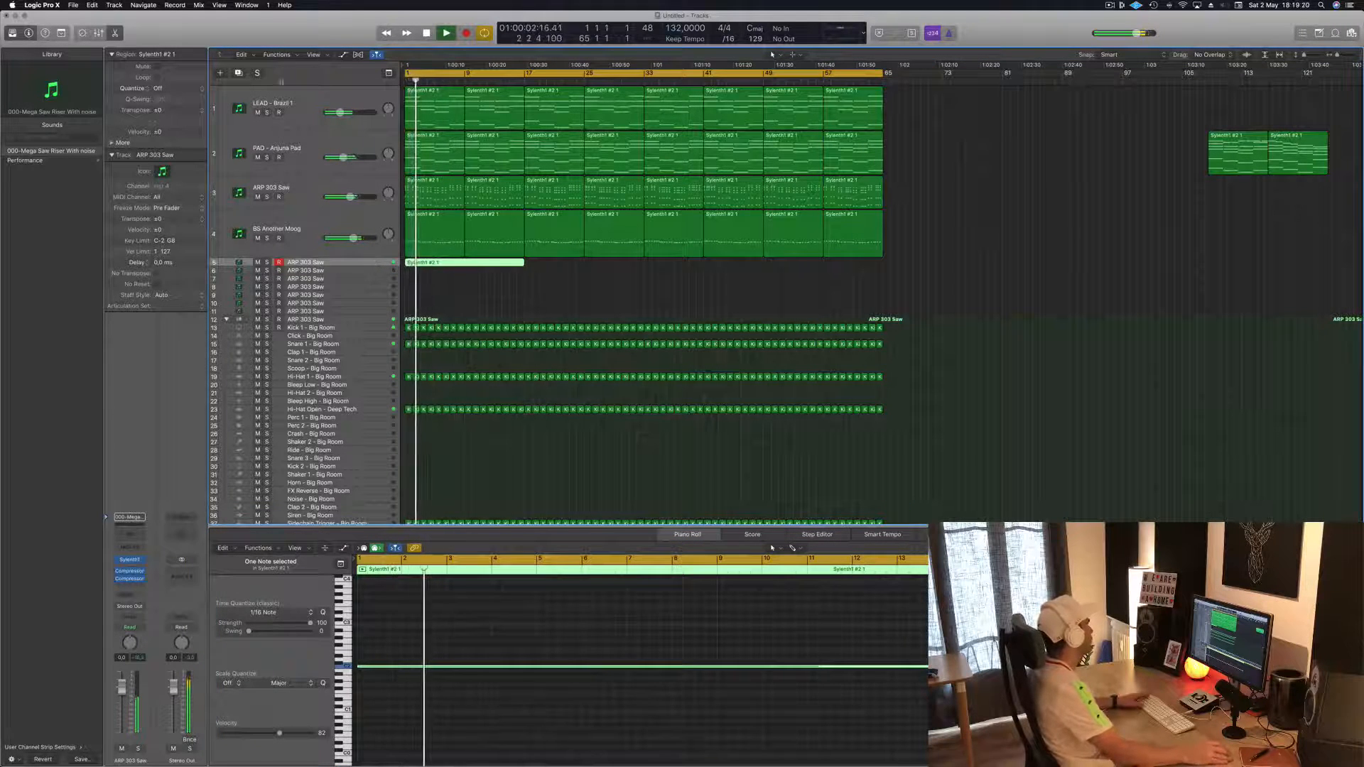
pyautogui.press('ctrl+alt+super+t')
pyautogui.hotkey('ctrl', 'z')
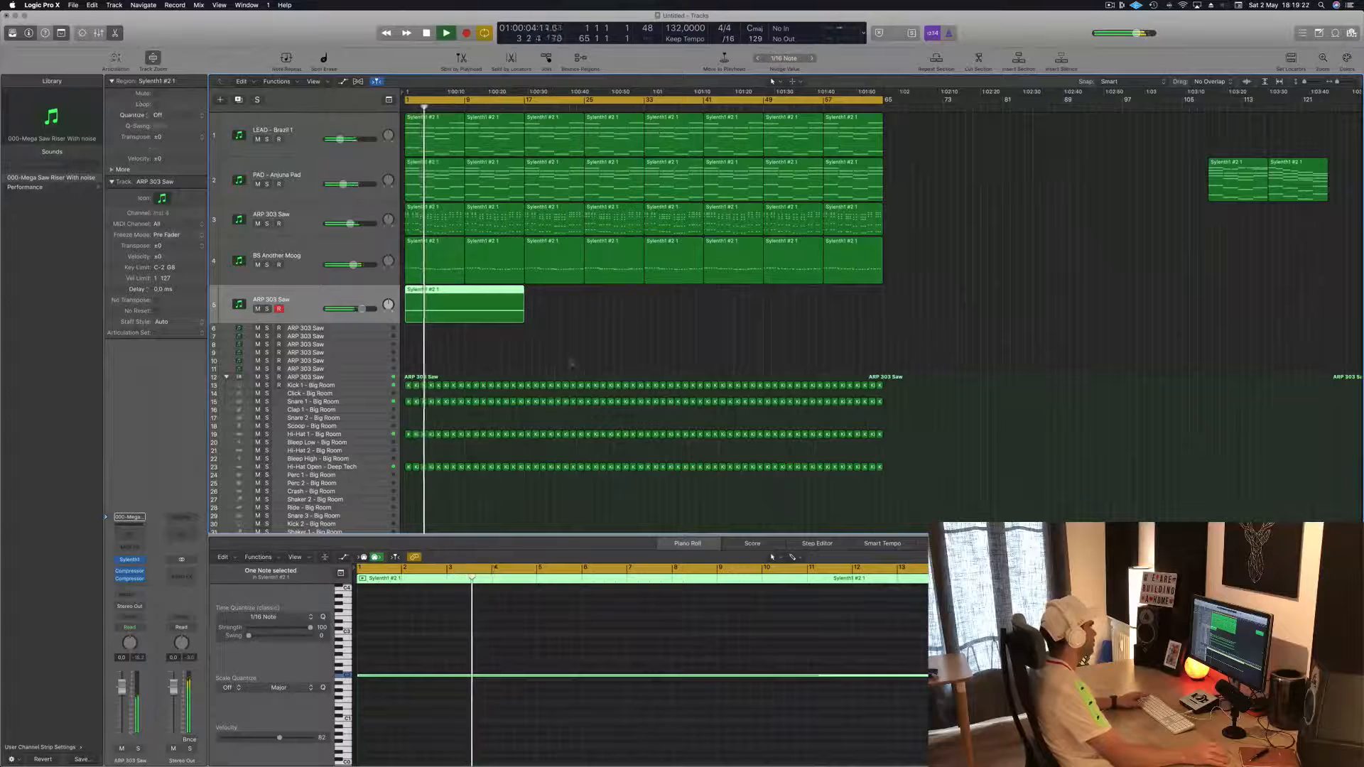
pyautogui.press('Return')
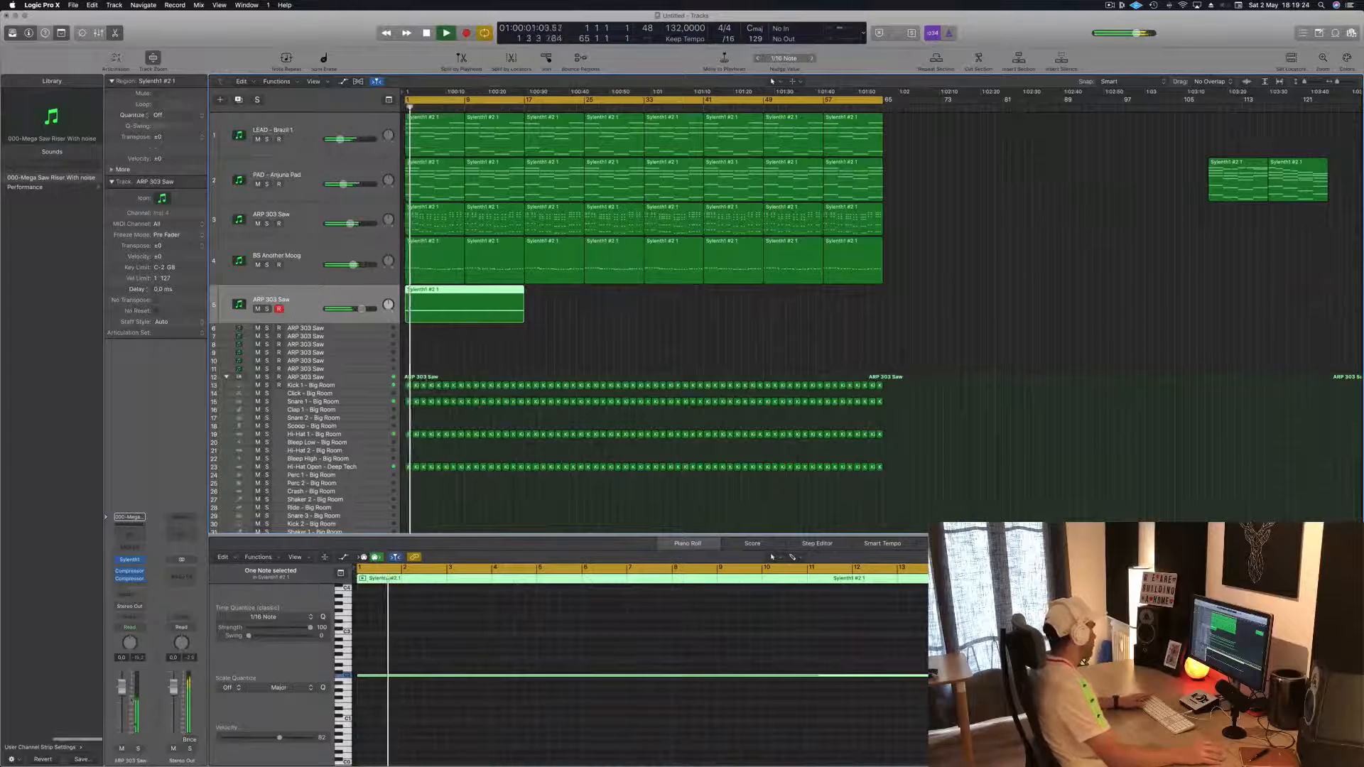
# - Listen to the riser track soloed, return to the full mix, and lower its volume slightly below 0 dB
pyautogui.click(138, 749)
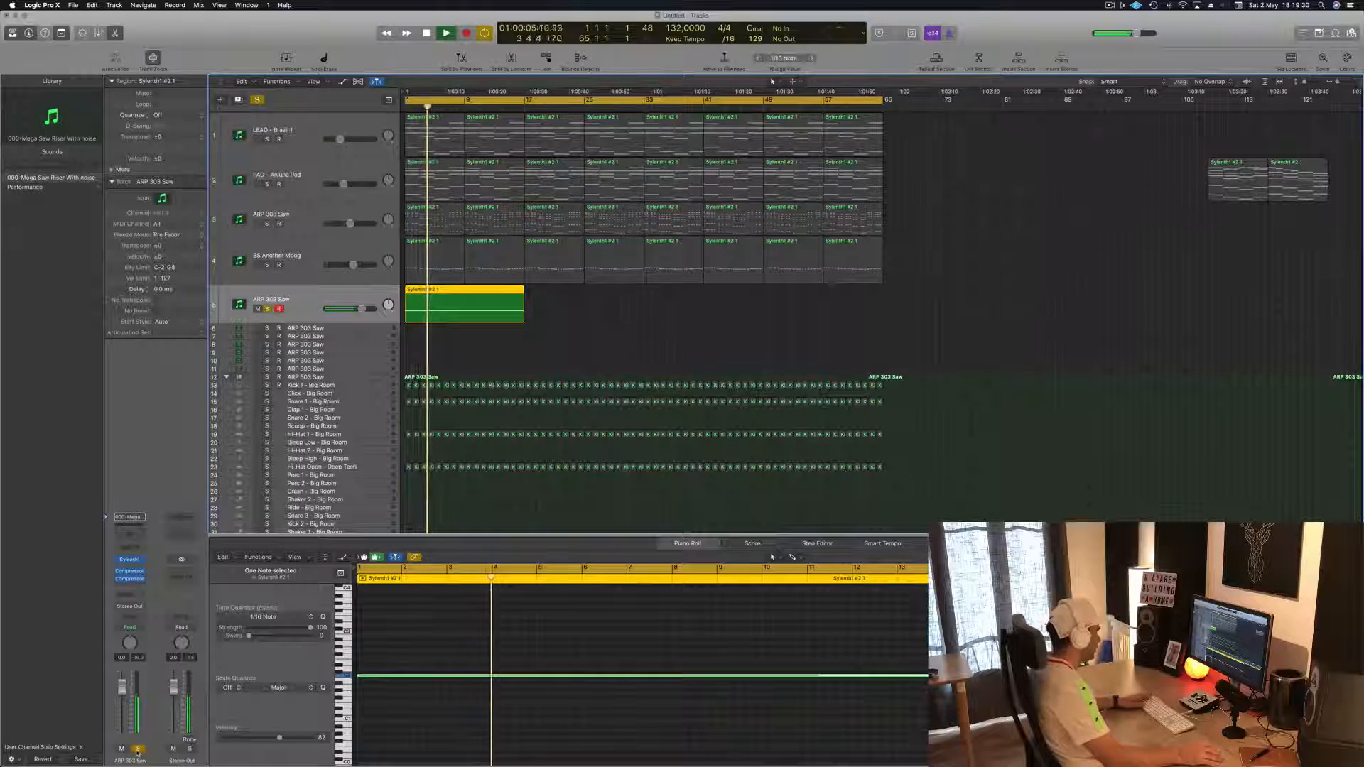
pyautogui.click(138, 749)
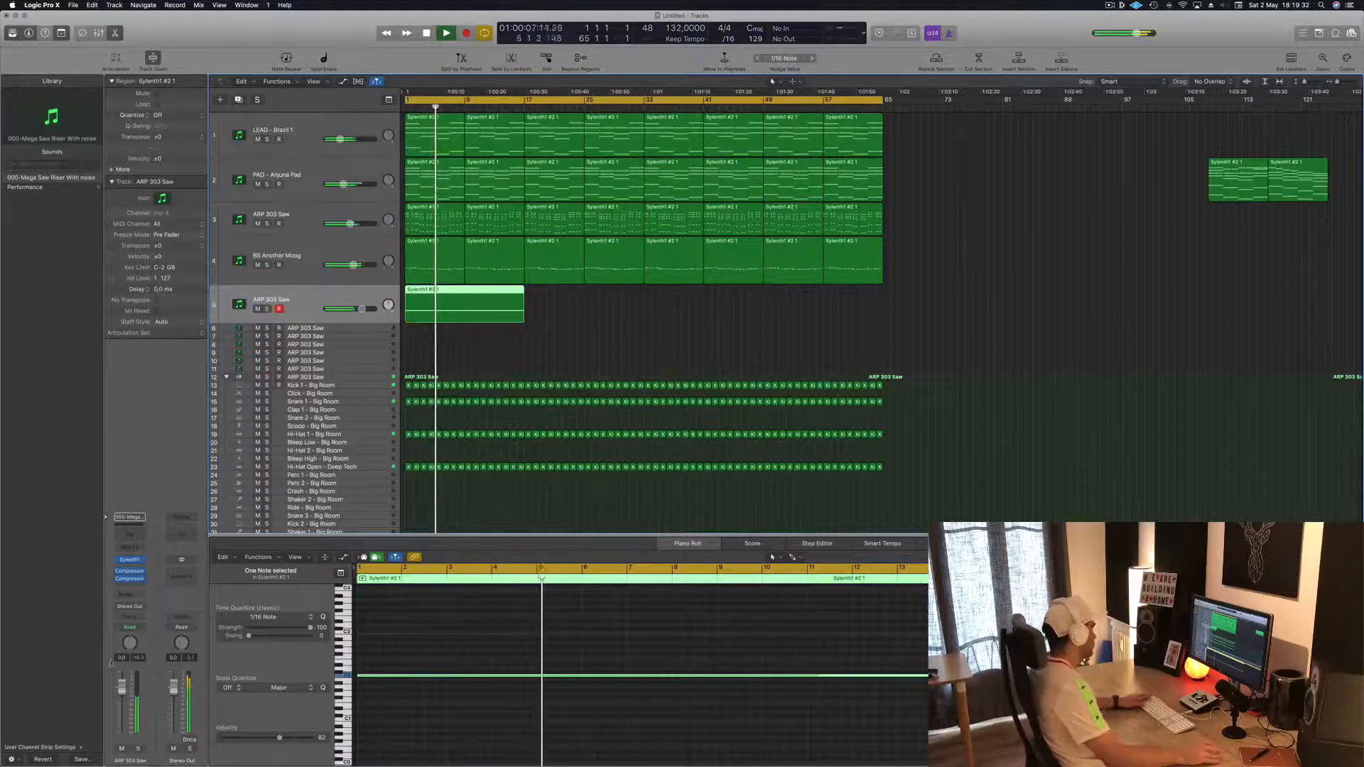
pyautogui.moveTo(122, 693); pyautogui.dragTo(123, 695)
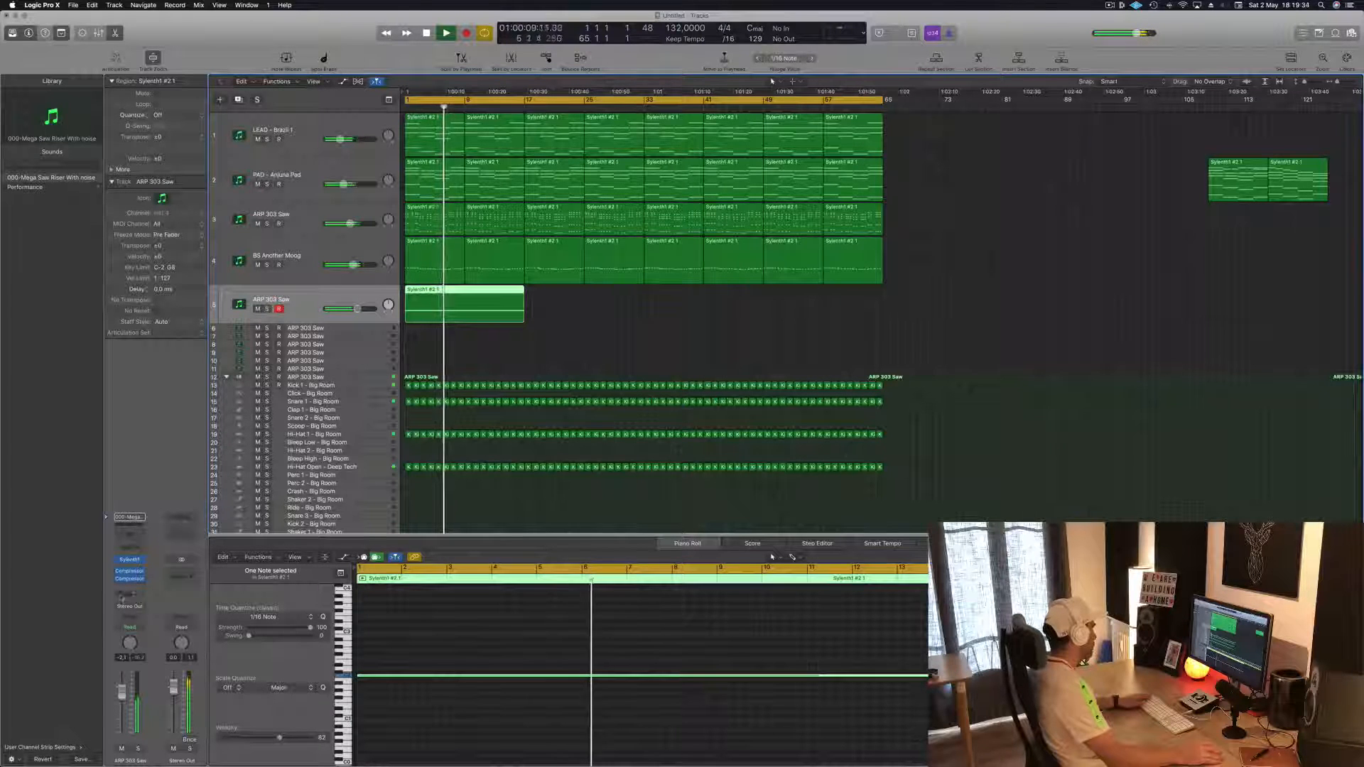
# - Set the side chain of the riser track's compressor to Bus 6 (Sidechain Trigger - Big Room) and move its window clear of the track headers
pyautogui.click(131, 575)
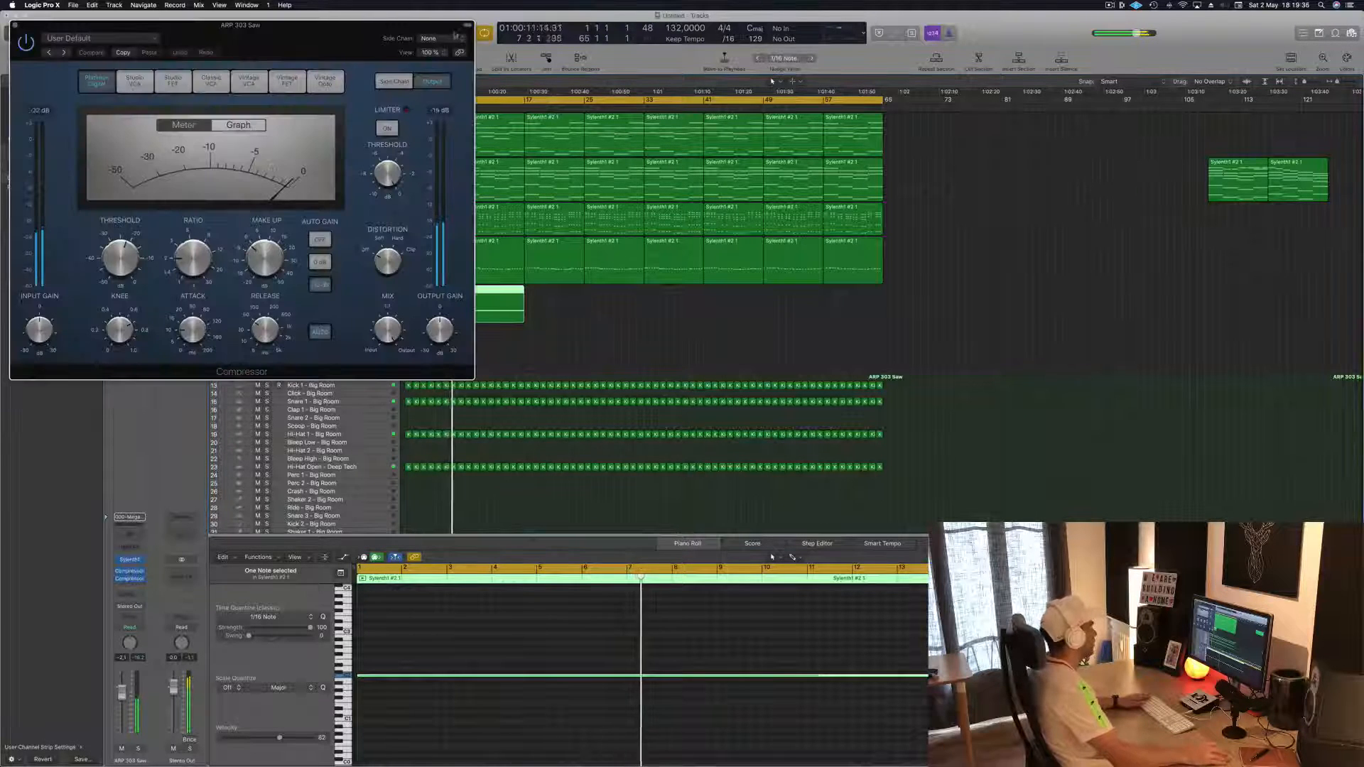
pyautogui.click(432, 38)
pyautogui.moveTo(430, 69)
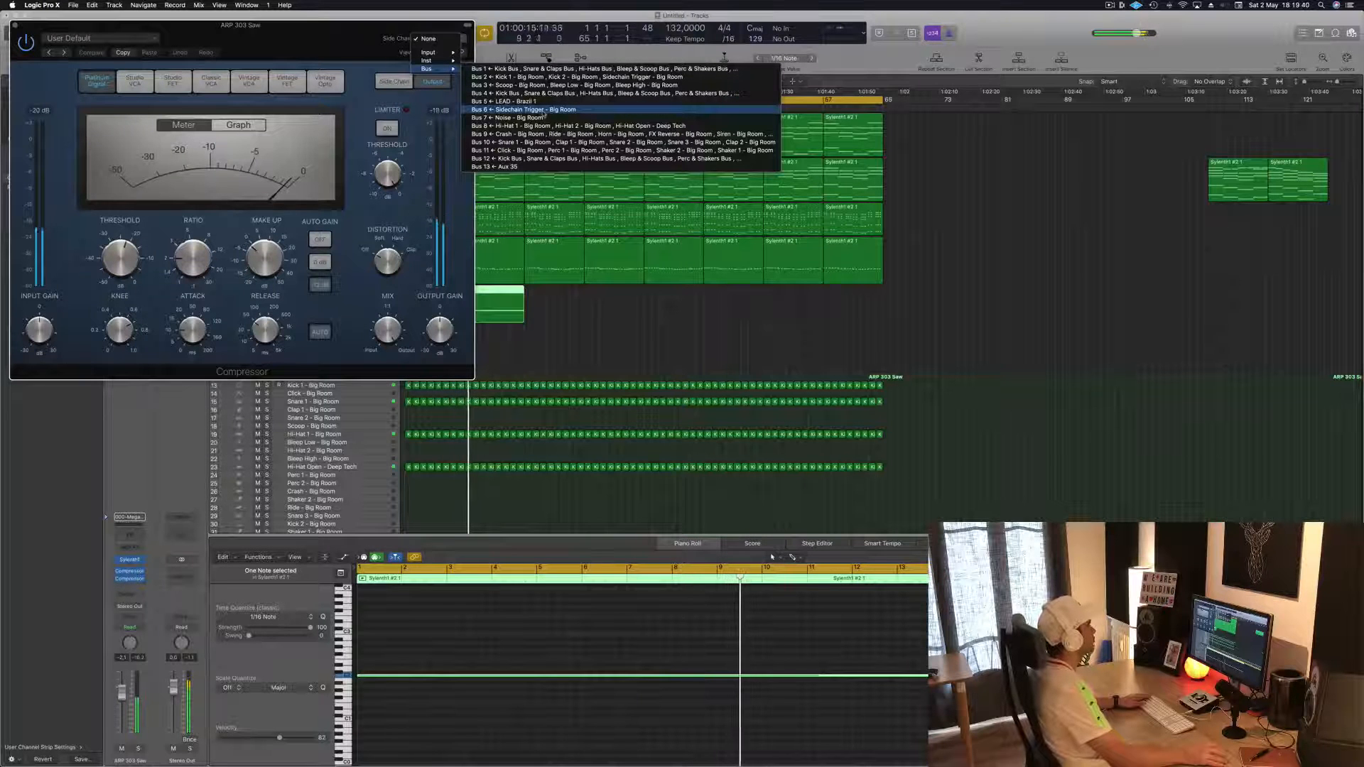
pyautogui.click(543, 110)
pyautogui.moveTo(331, 27); pyautogui.dragTo(854, 150)
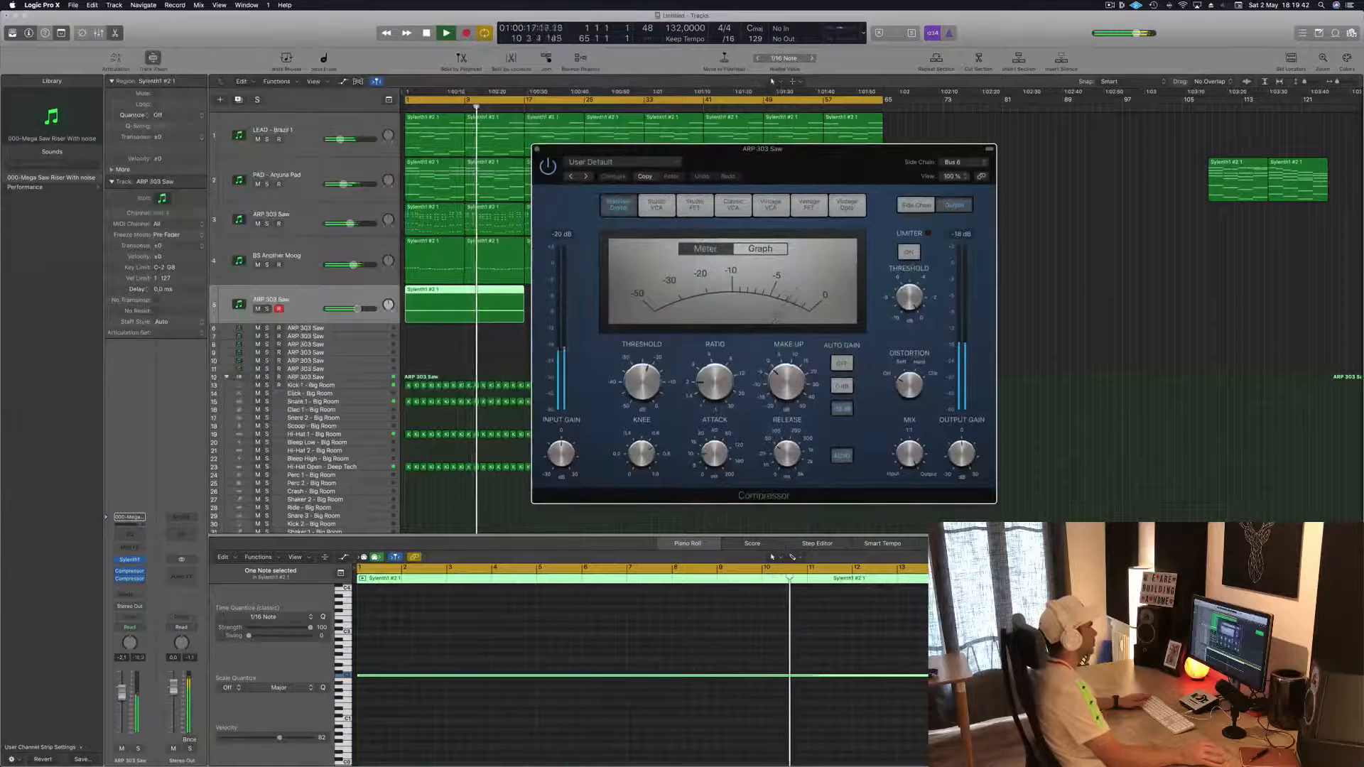
# - Lower the threshold of the riser track's compressor and restart playback from the beginning
pyautogui.moveTo(644, 385); pyautogui.dragTo(646, 403)
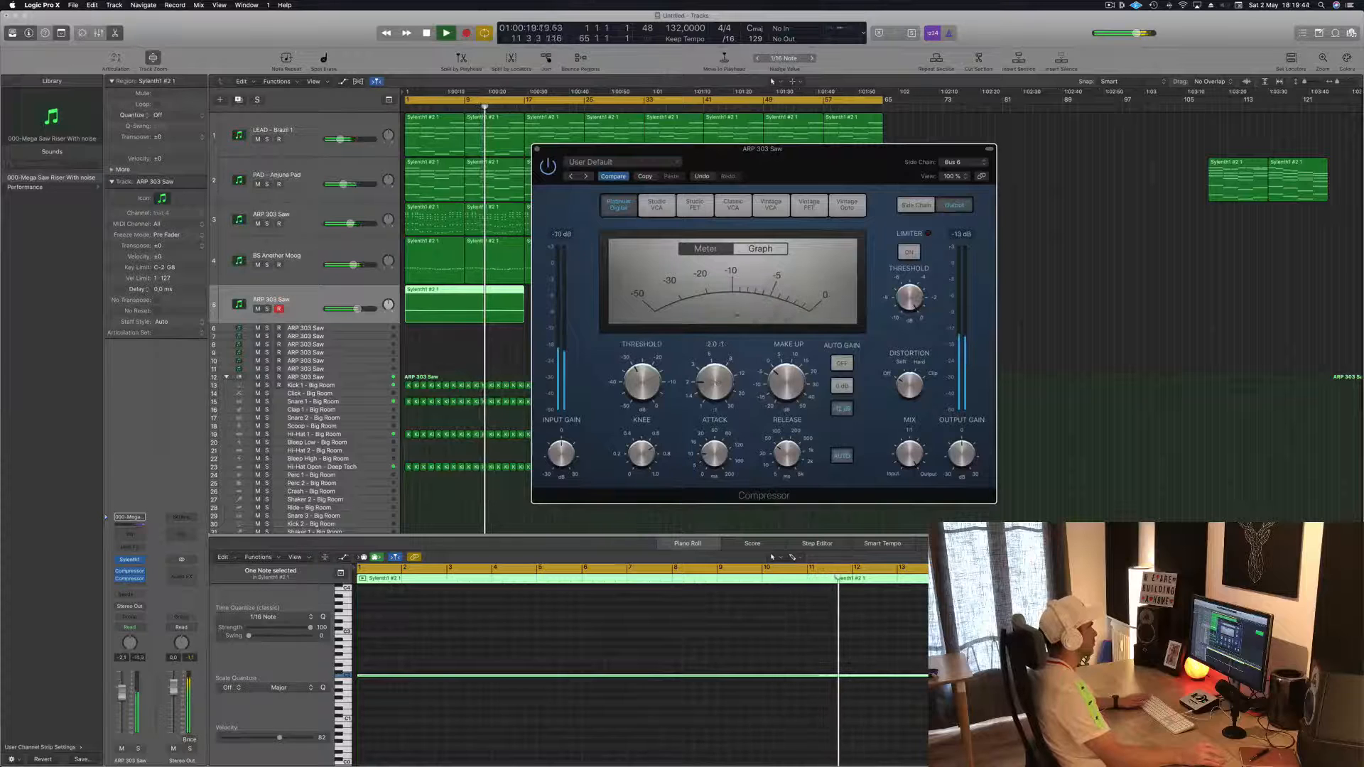
pyautogui.press('space')
pyautogui.press('space')
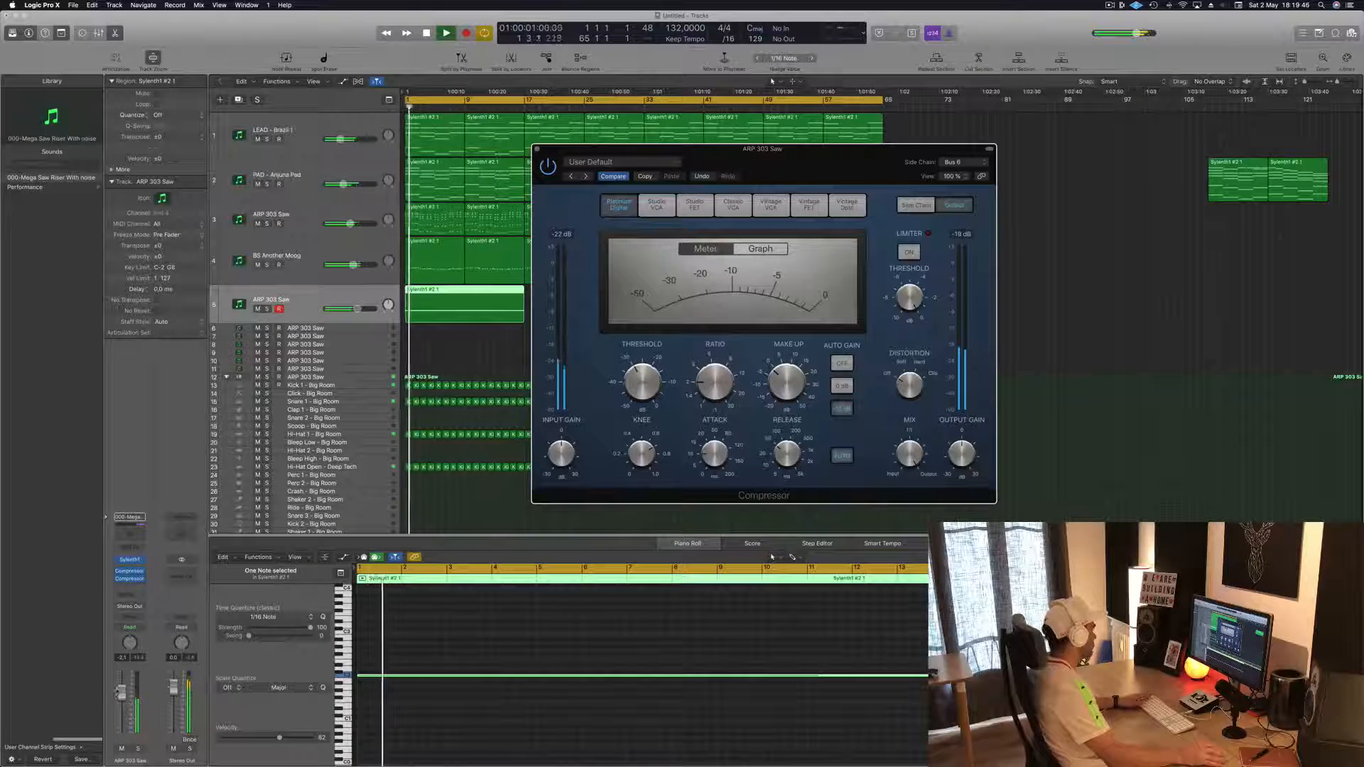
# - Add a Bus 5 send to the riser track, raise its send level, and close the compressor window
pyautogui.click(122, 697)
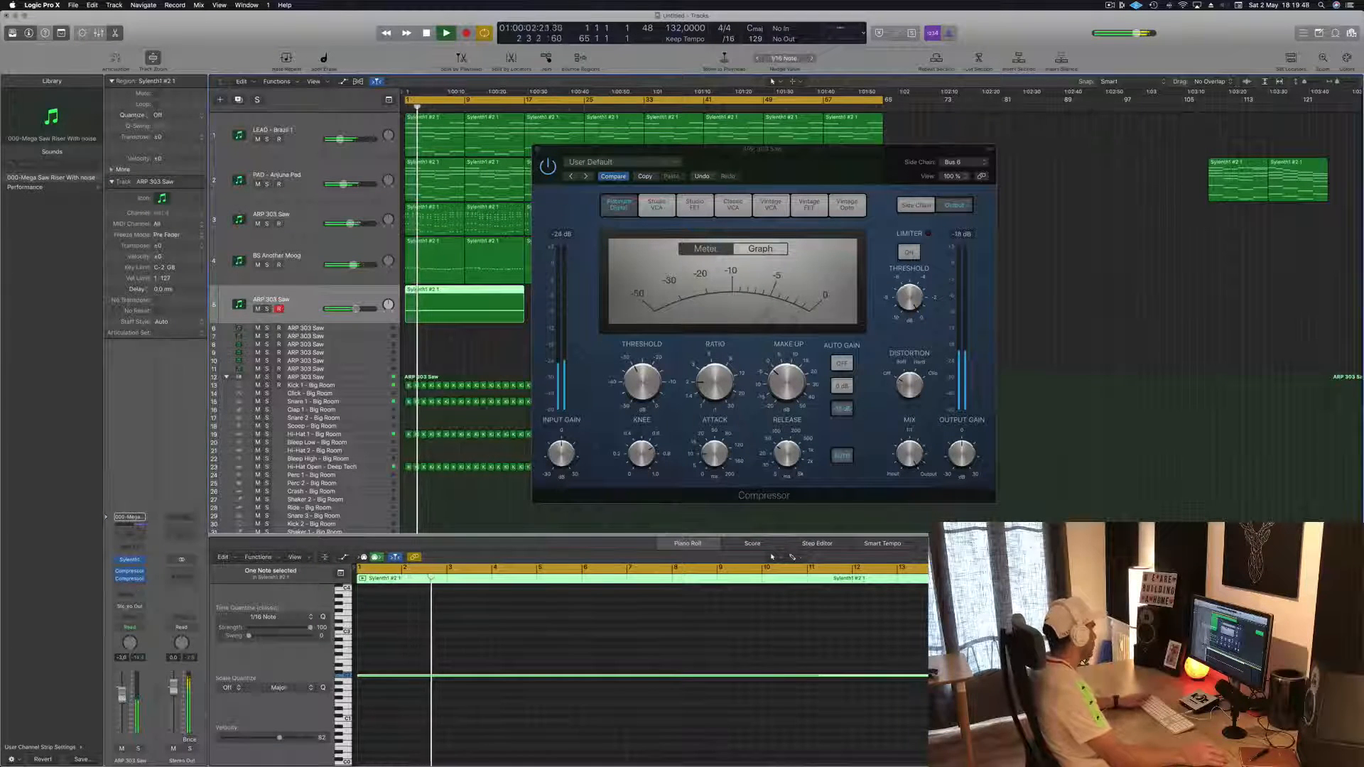
pyautogui.click(127, 595)
pyautogui.moveTo(142, 611)
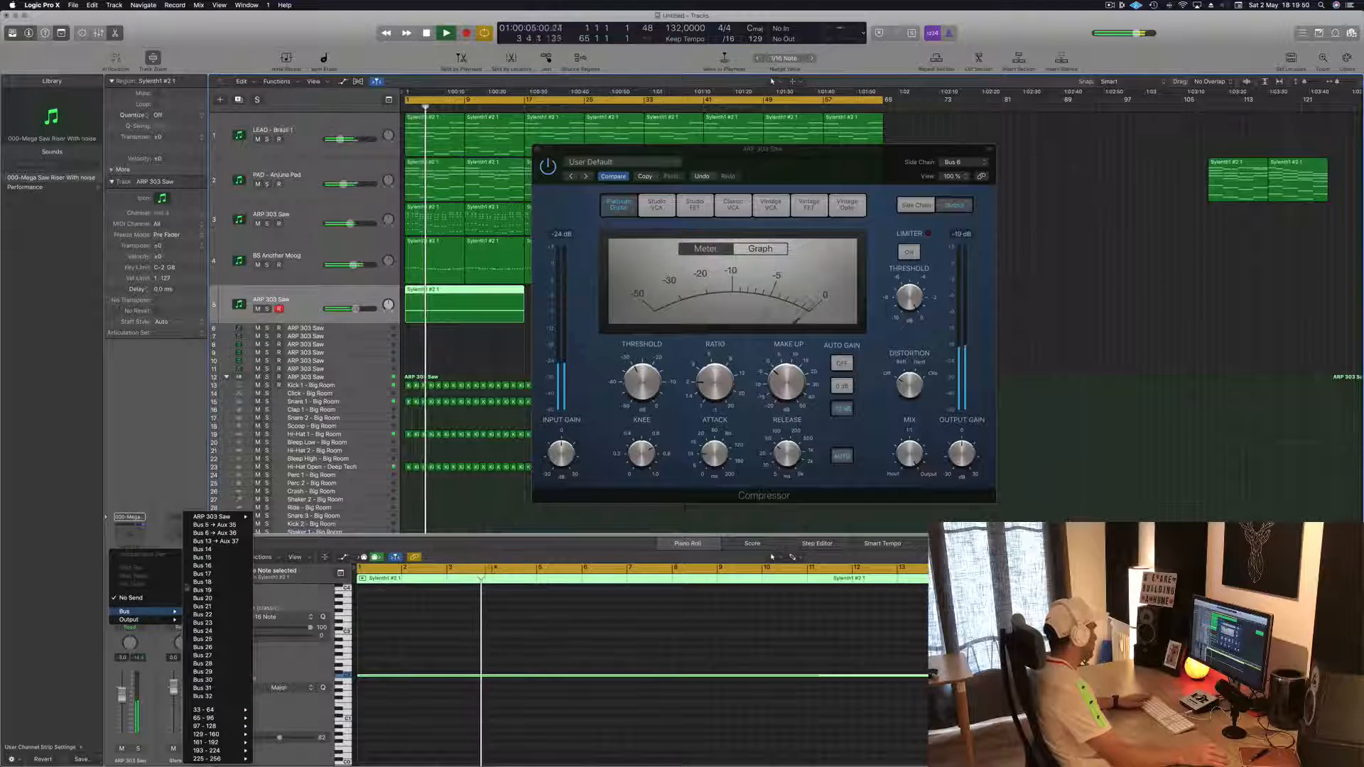
pyautogui.click(214, 533)
pyautogui.moveTo(141, 590); pyautogui.dragTo(144, 562)
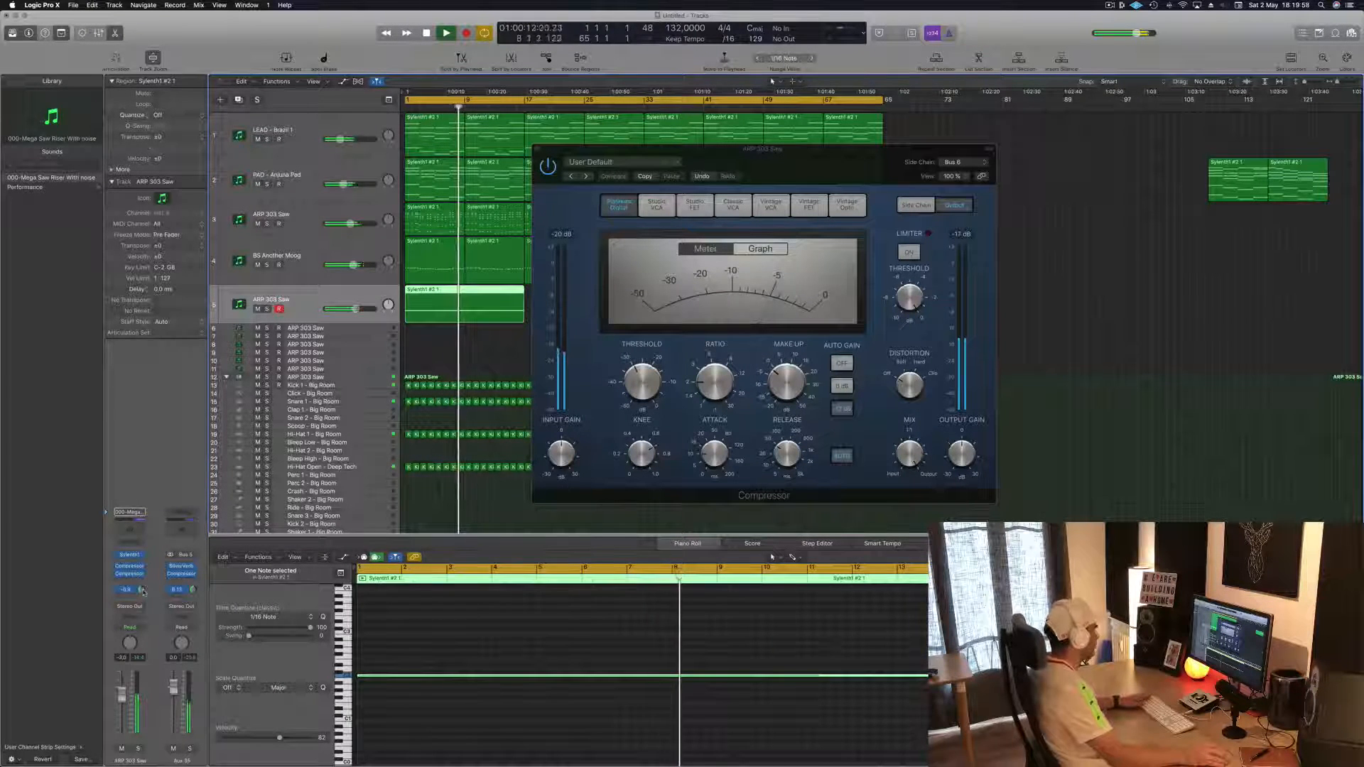
pyautogui.moveTo(537, 150); pyautogui.dragTo(615, 162)
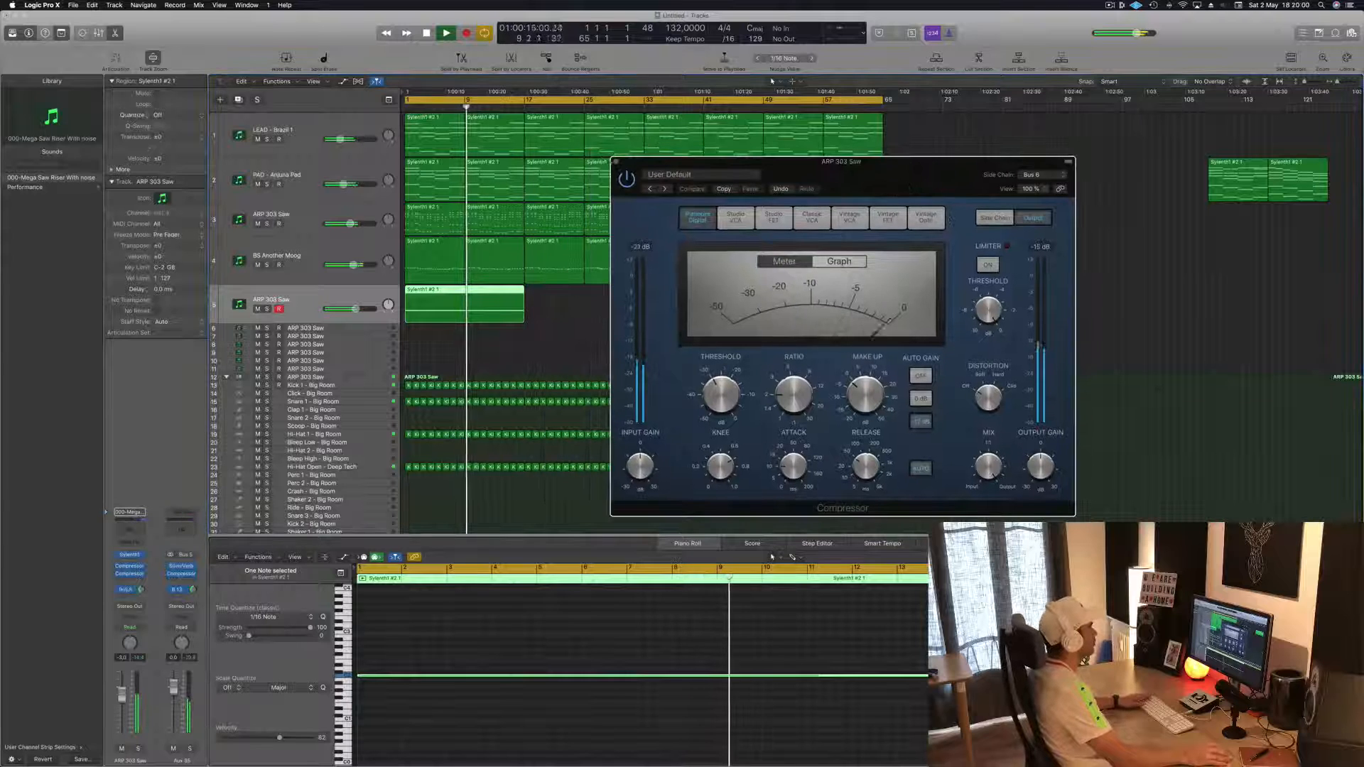
pyautogui.click(615, 162)
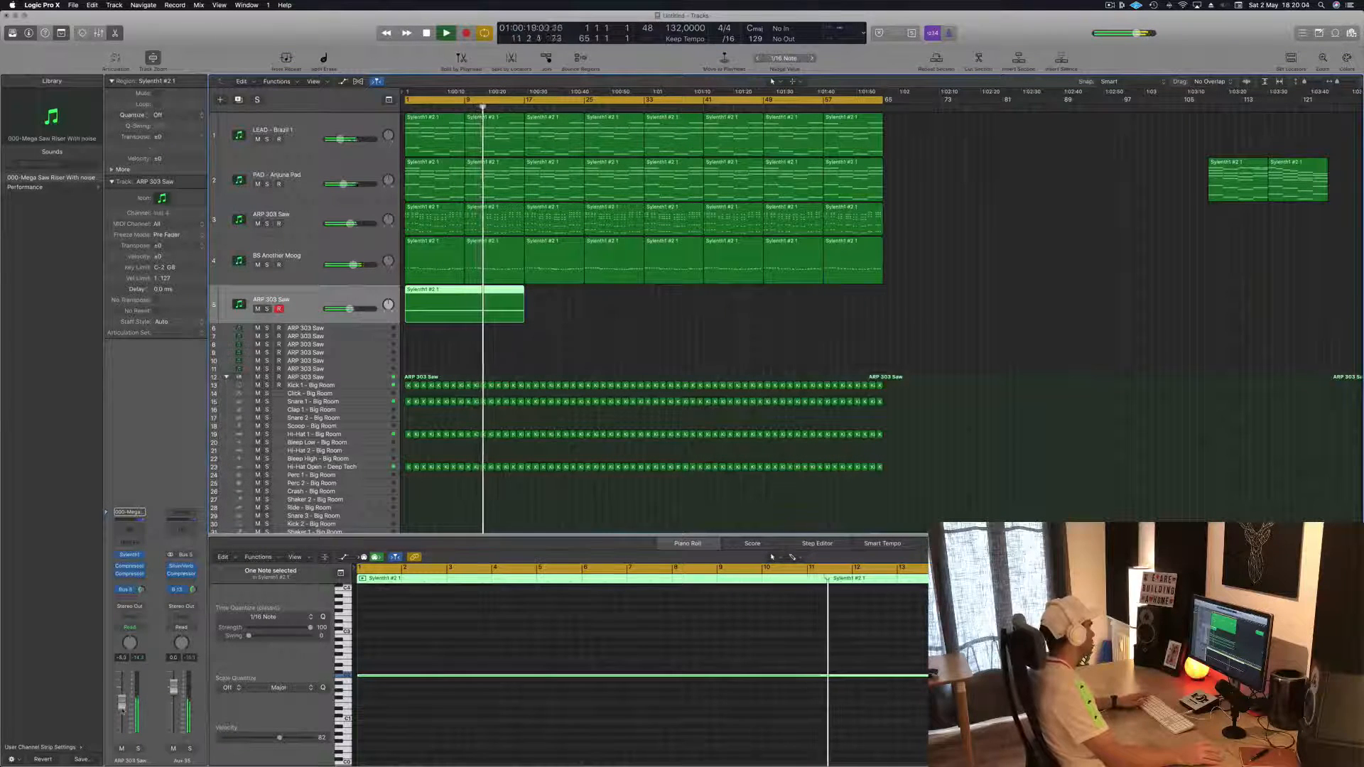
# - Lower the riser track's volume slightly and add a Channel EQ with a 24 dB/Oct low cut at 120 Hz
pyautogui.moveTo(122, 707); pyautogui.dragTo(122, 711)
pyautogui.click(130, 530)
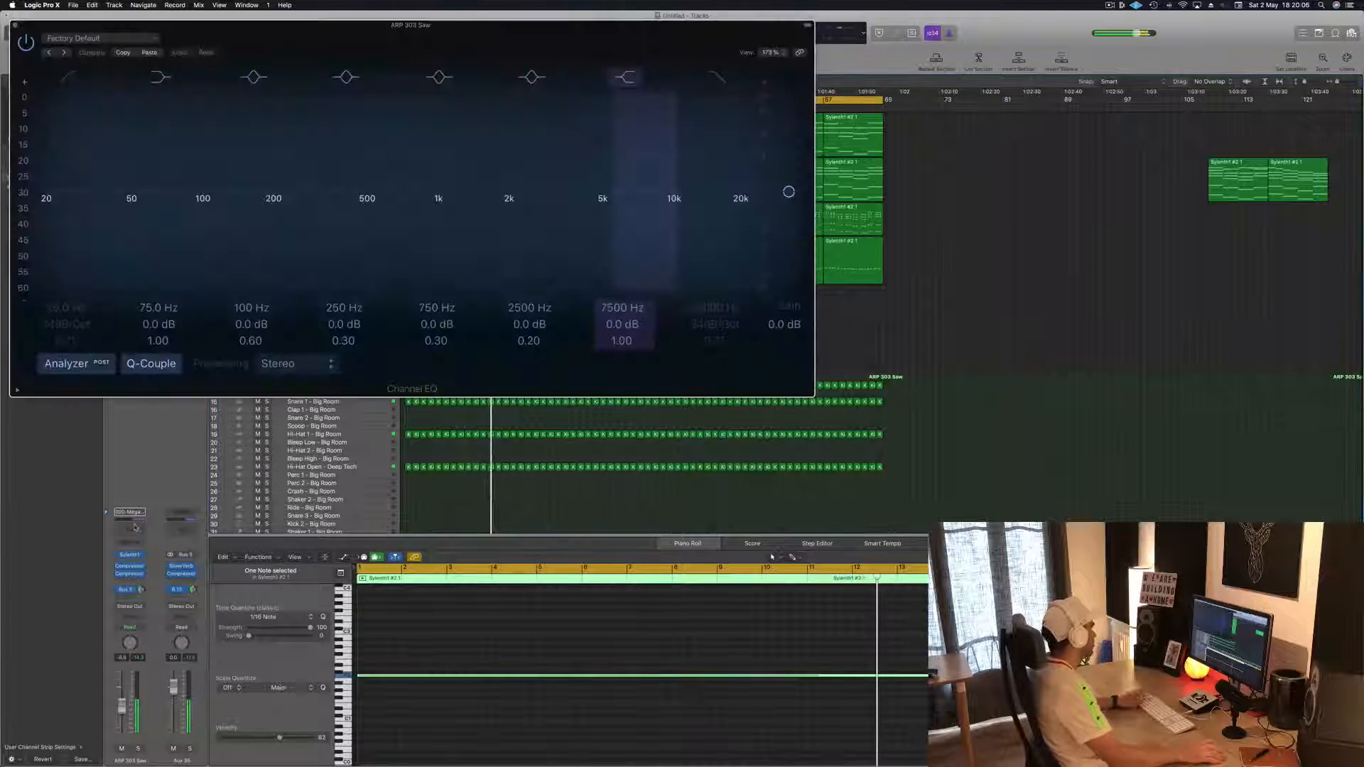
pyautogui.click(69, 77)
pyautogui.moveTo(51, 154); pyautogui.dragTo(233, 156)
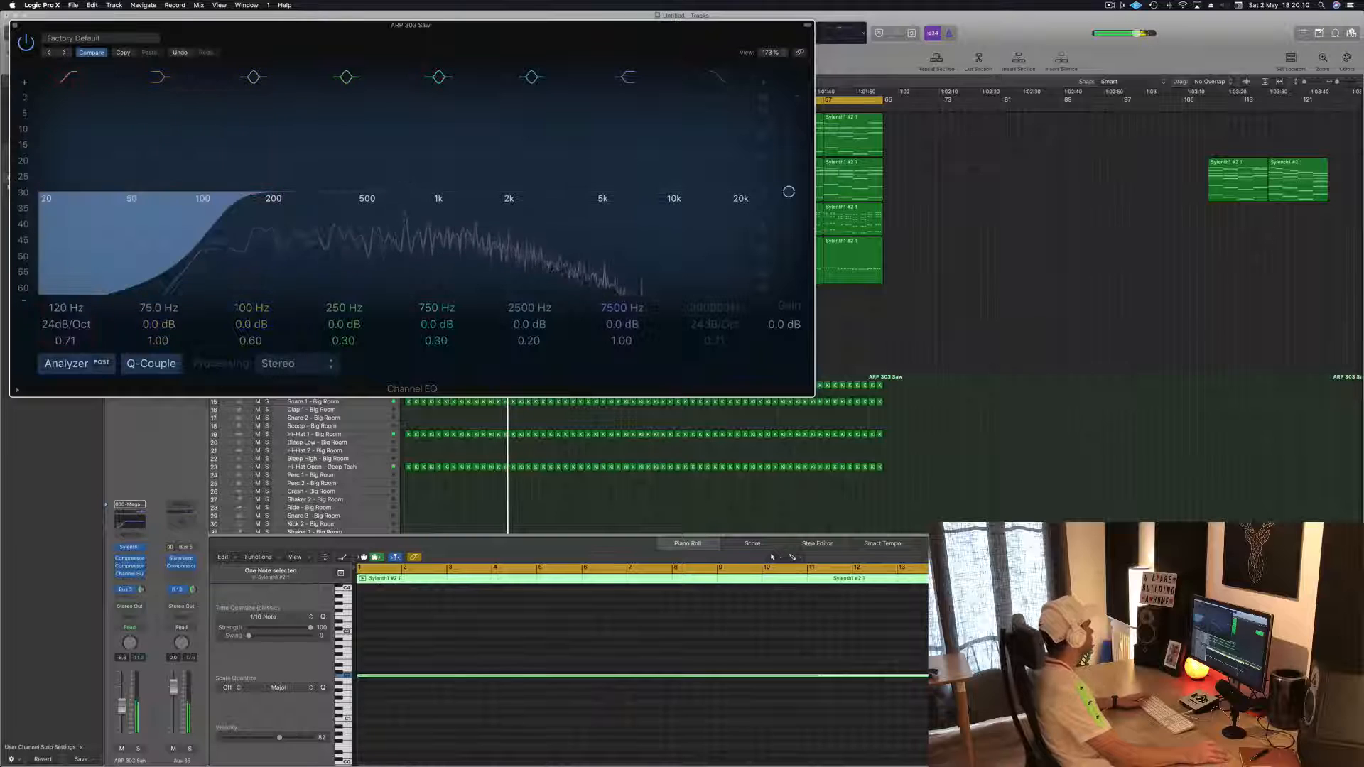
pyautogui.click(14, 26)
# - Stop playback and copy the Kick 1 region at bar 17 down to the Crash - Big Room track
pyautogui.click(593, 331)
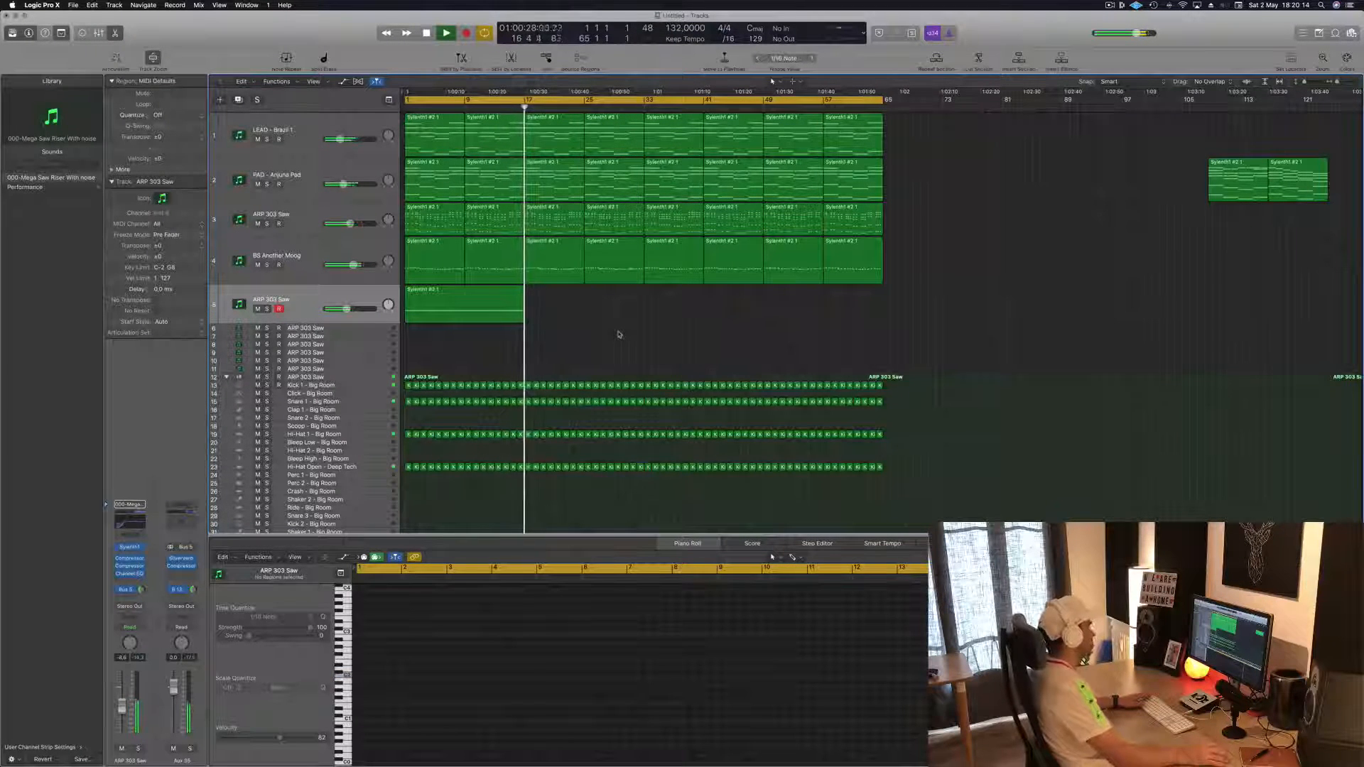
pyautogui.scroll(-2, 468, 479)
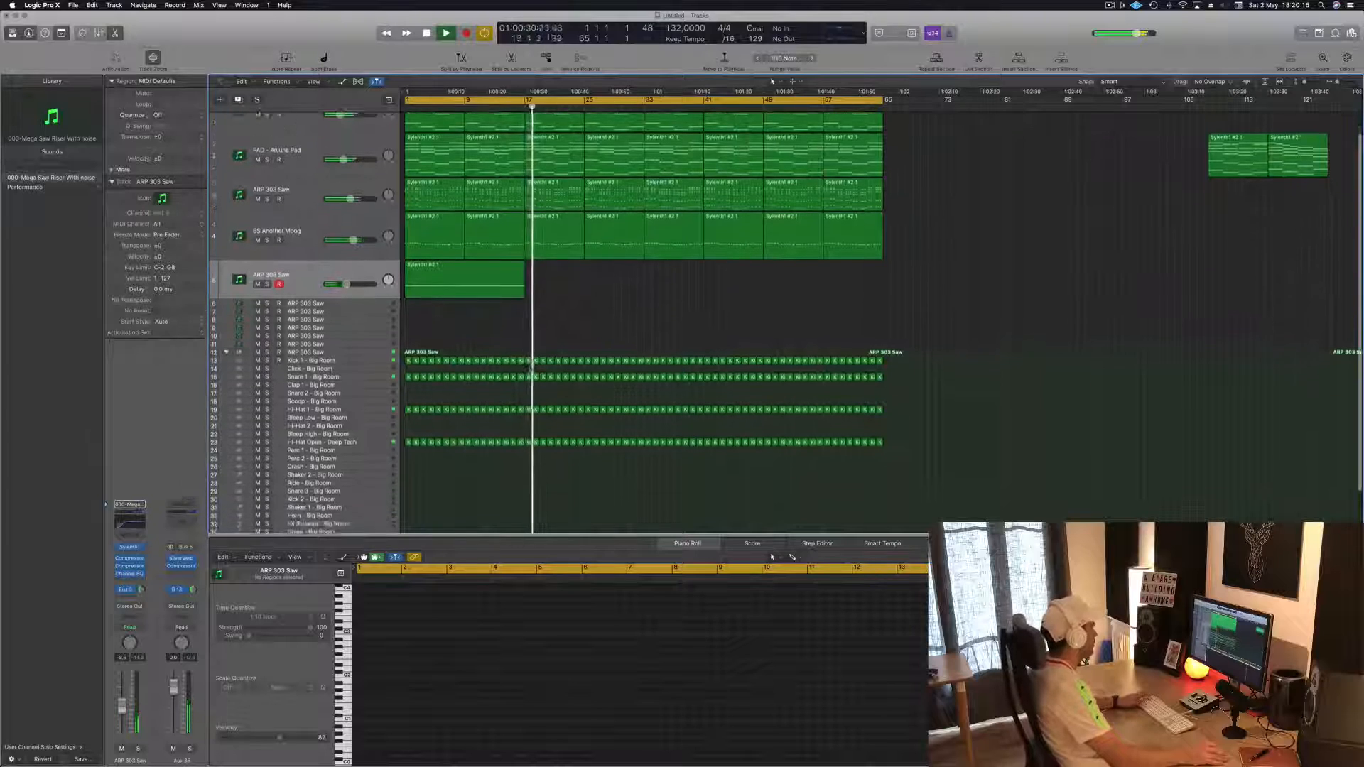
pyautogui.scroll(-1, 467, 478)
pyautogui.press('space')
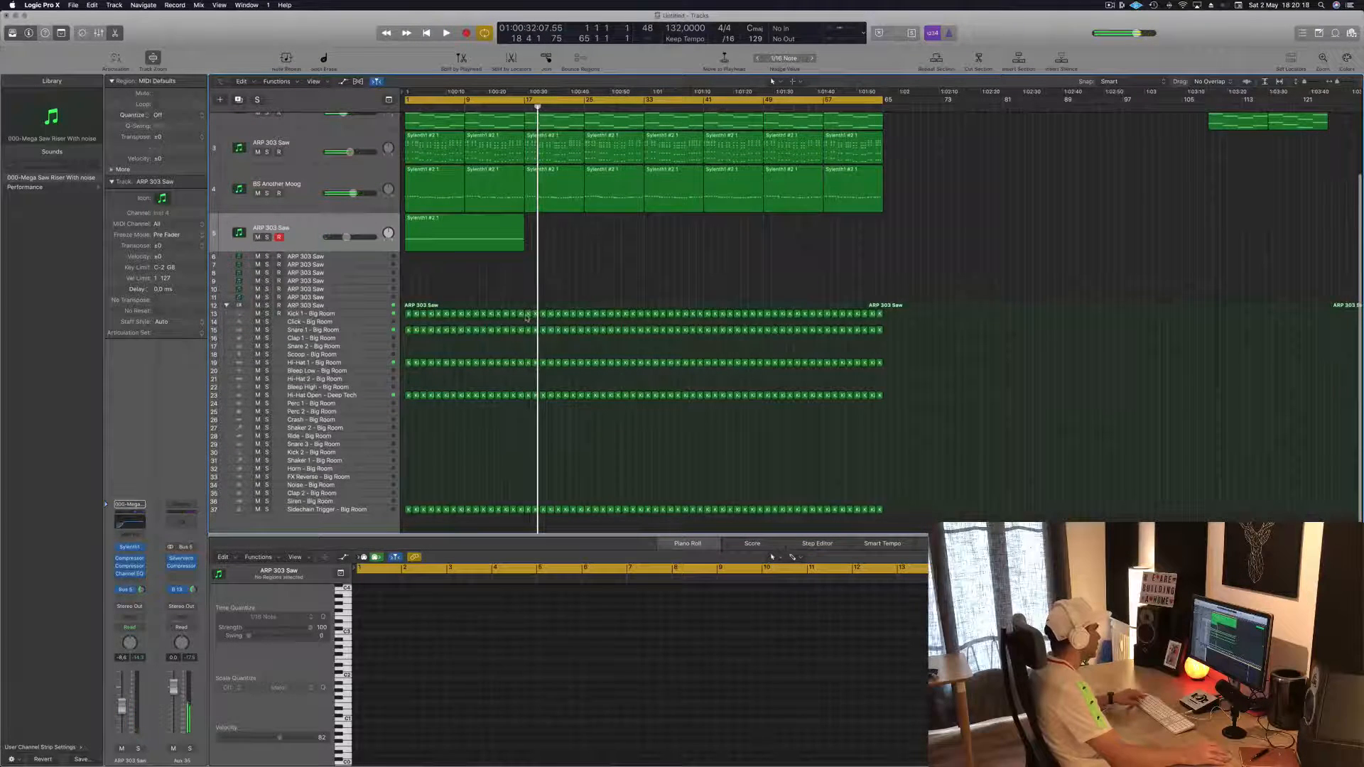
pyautogui.moveTo(528, 315); pyautogui.dragTo(528, 419)
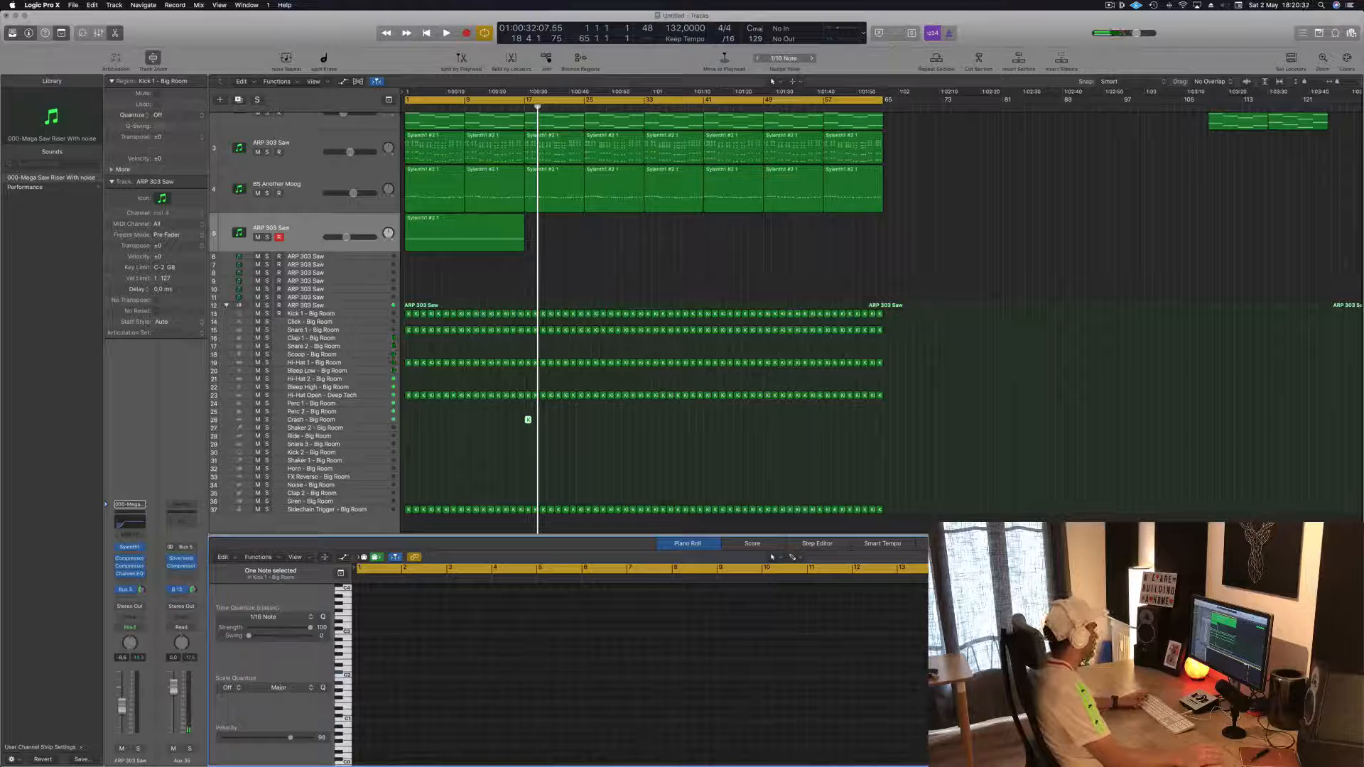
# - Select the Crash - Big Room track and audition its new hit by playing from just before bar 17
pyautogui.click(368, 420)
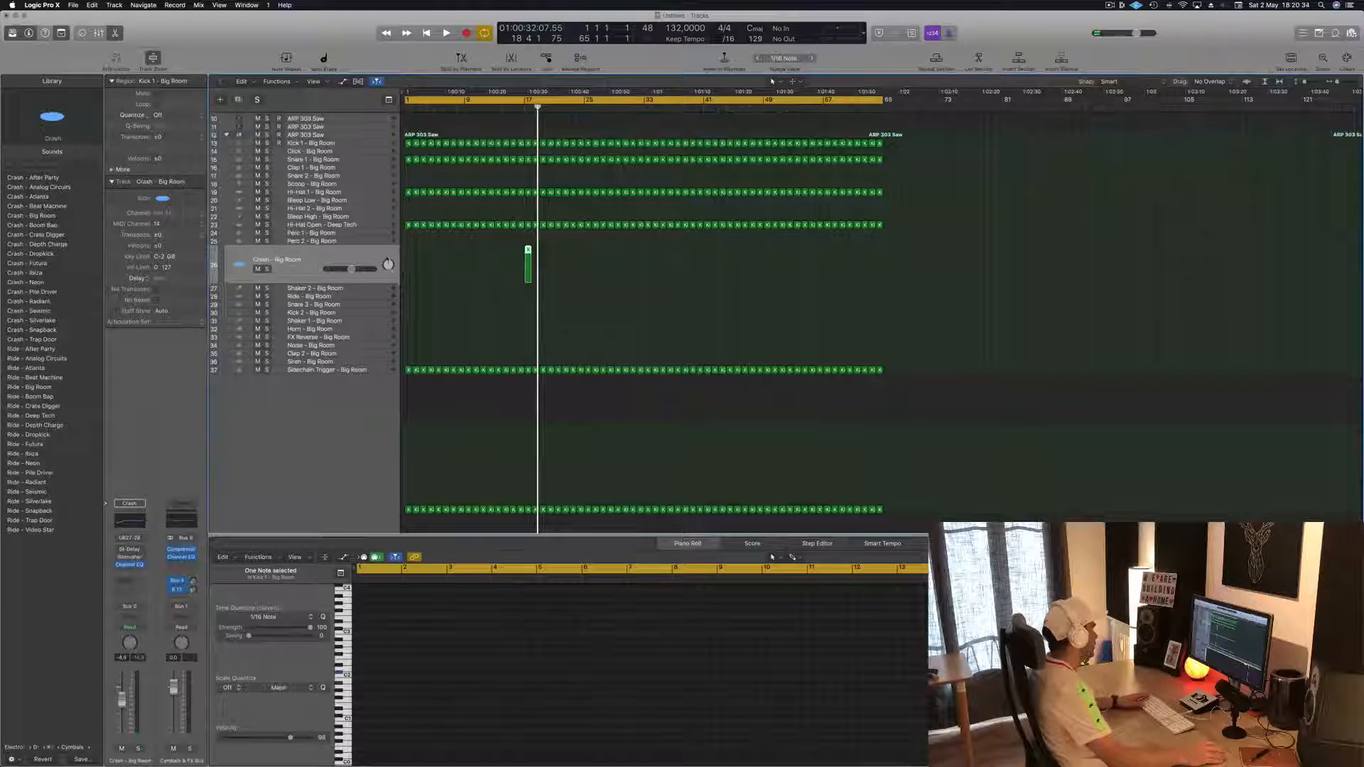
pyautogui.press('space')
pyautogui.click(517, 108)
pyautogui.scroll(5, 519, 124)
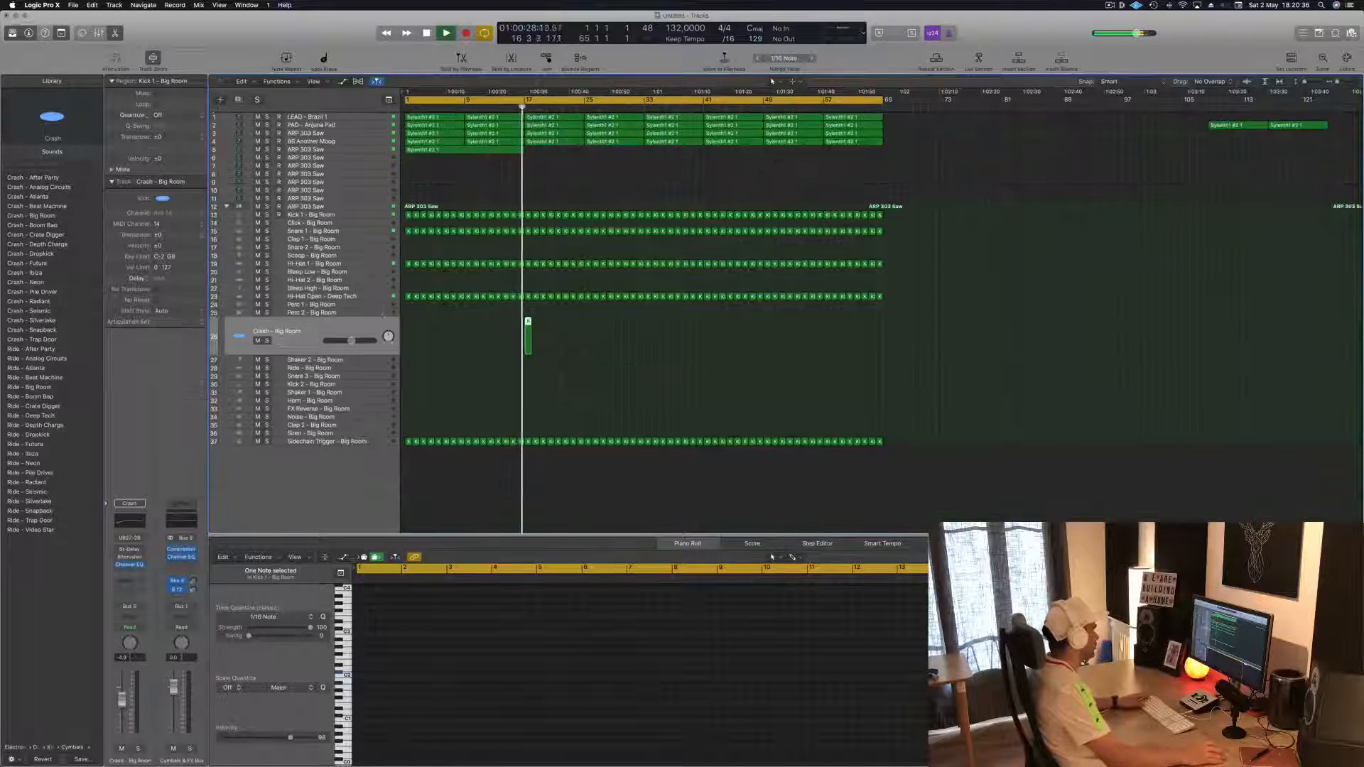
pyautogui.press('space')
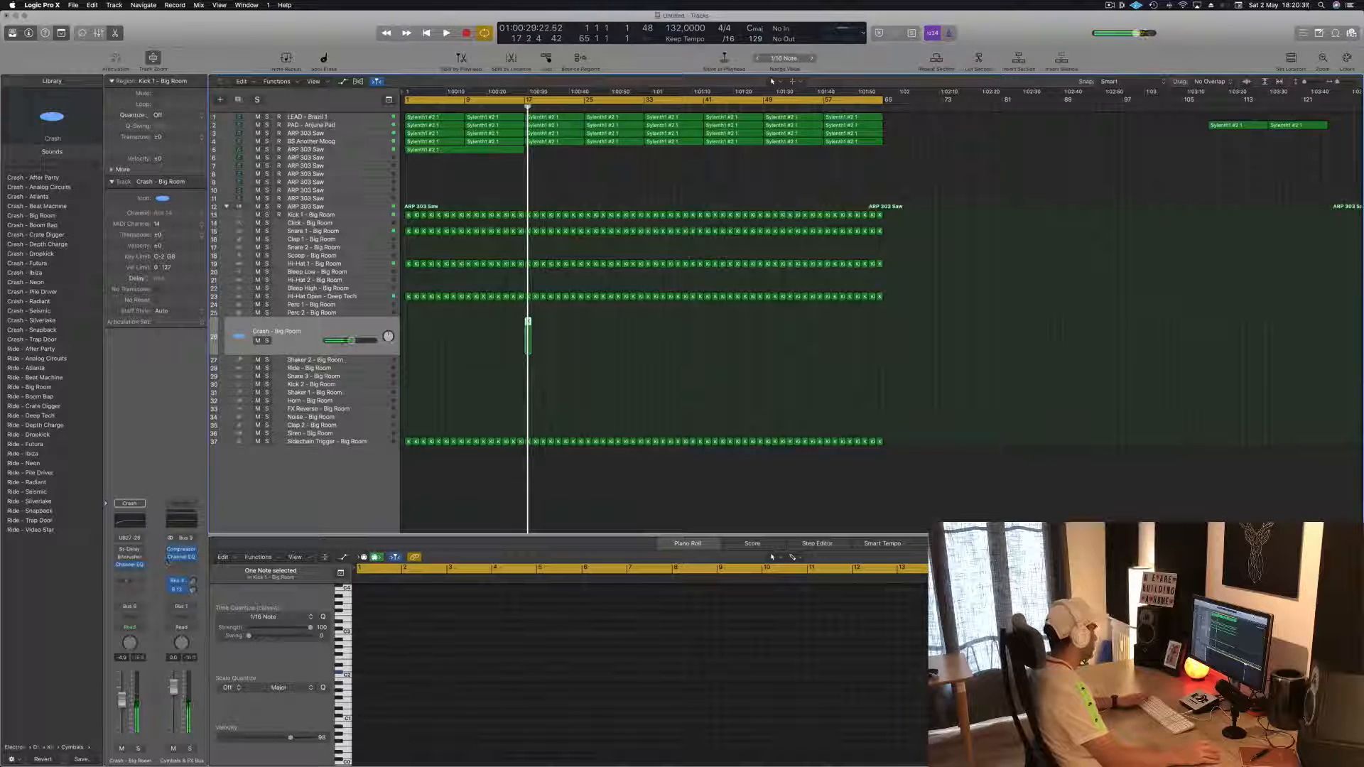
# - Add a Bus 5 send to the Crash - Big Room track and restart playback from the beginning
pyautogui.click(126, 579)
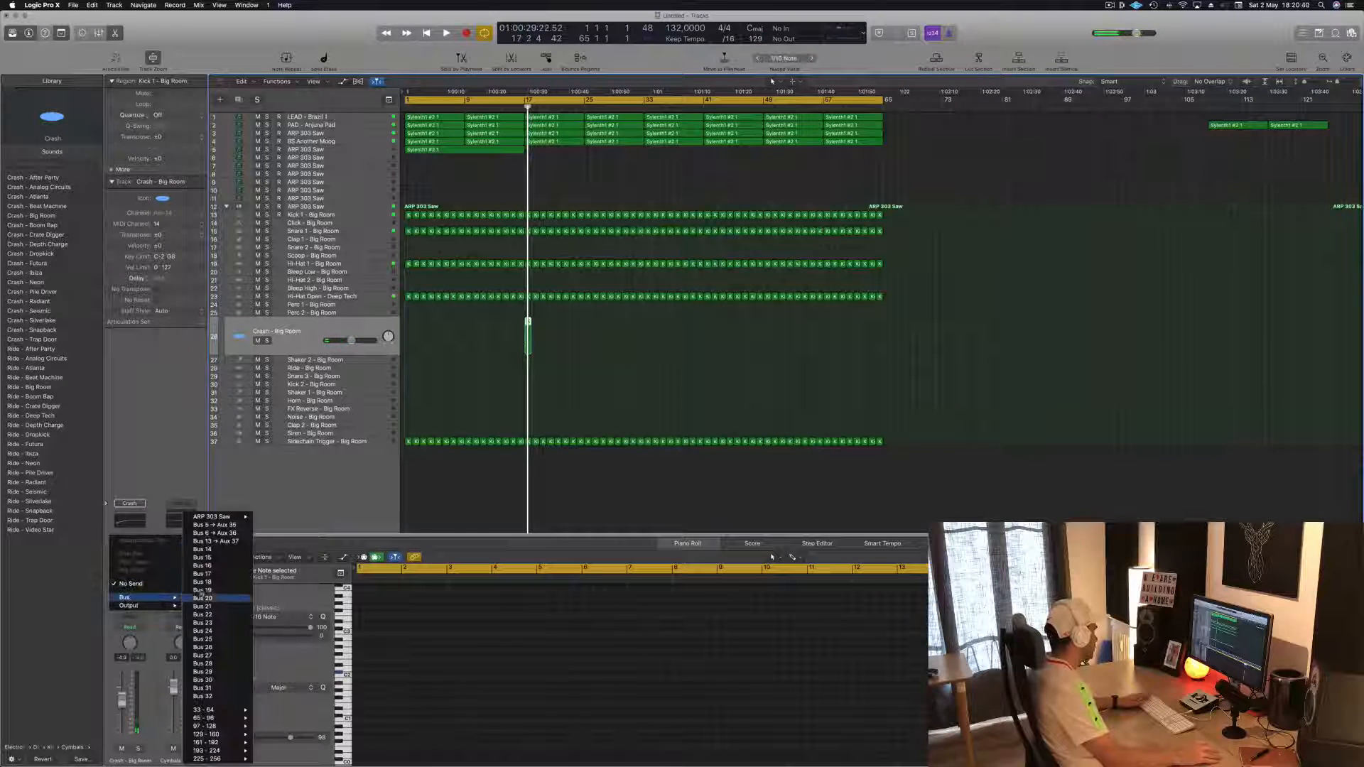
pyautogui.click(62, 500)
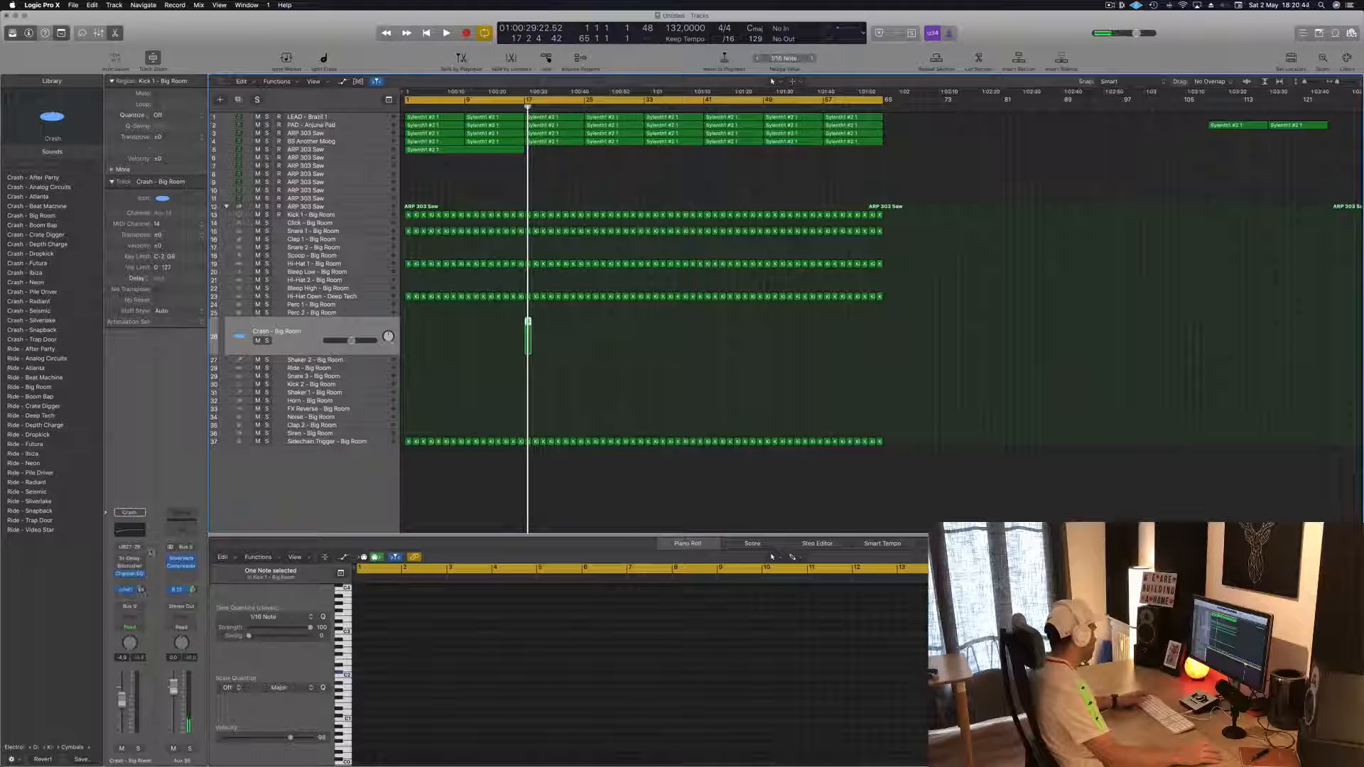
pyautogui.press('Return')
pyautogui.press('space')
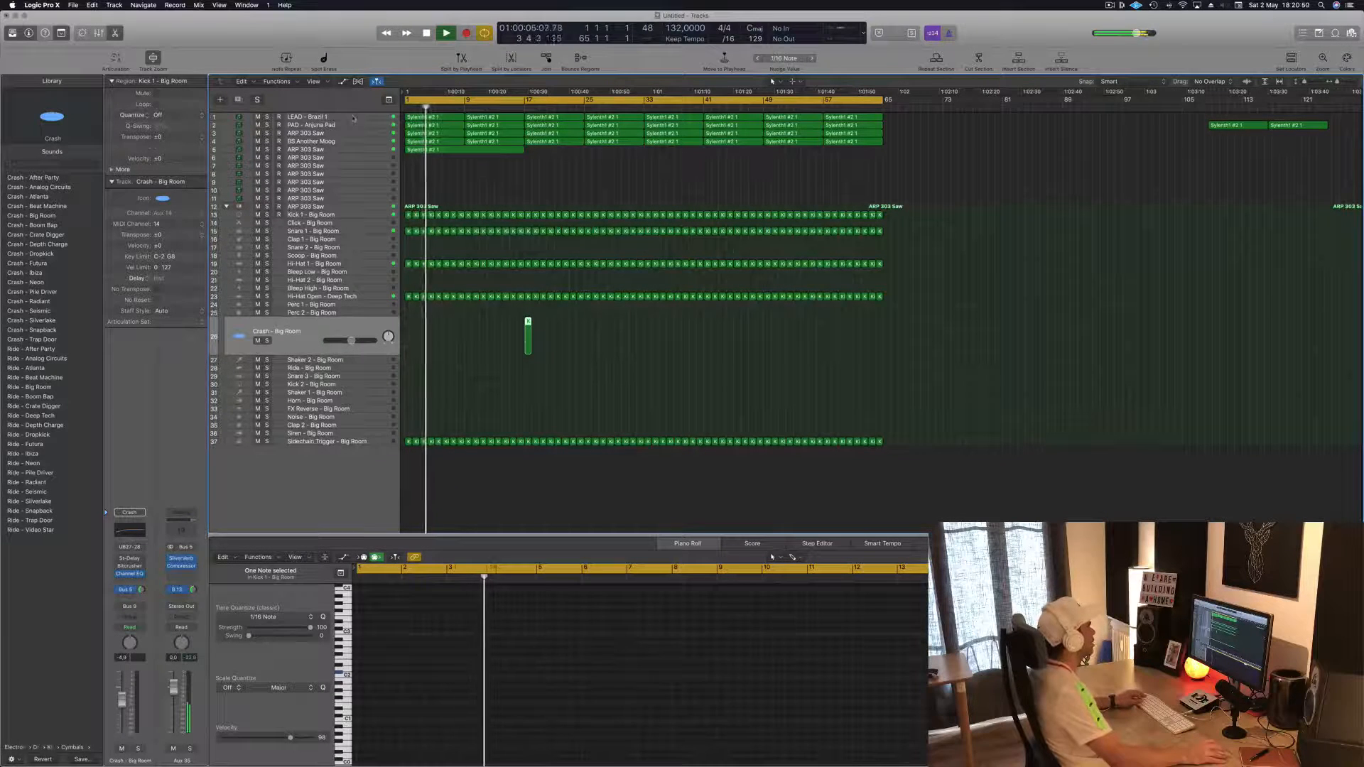
# - Fit the Kick 1 regions in view and examine the notes of the last kick region before bar 17 in the Piano Roll
pyautogui.click(359, 216)
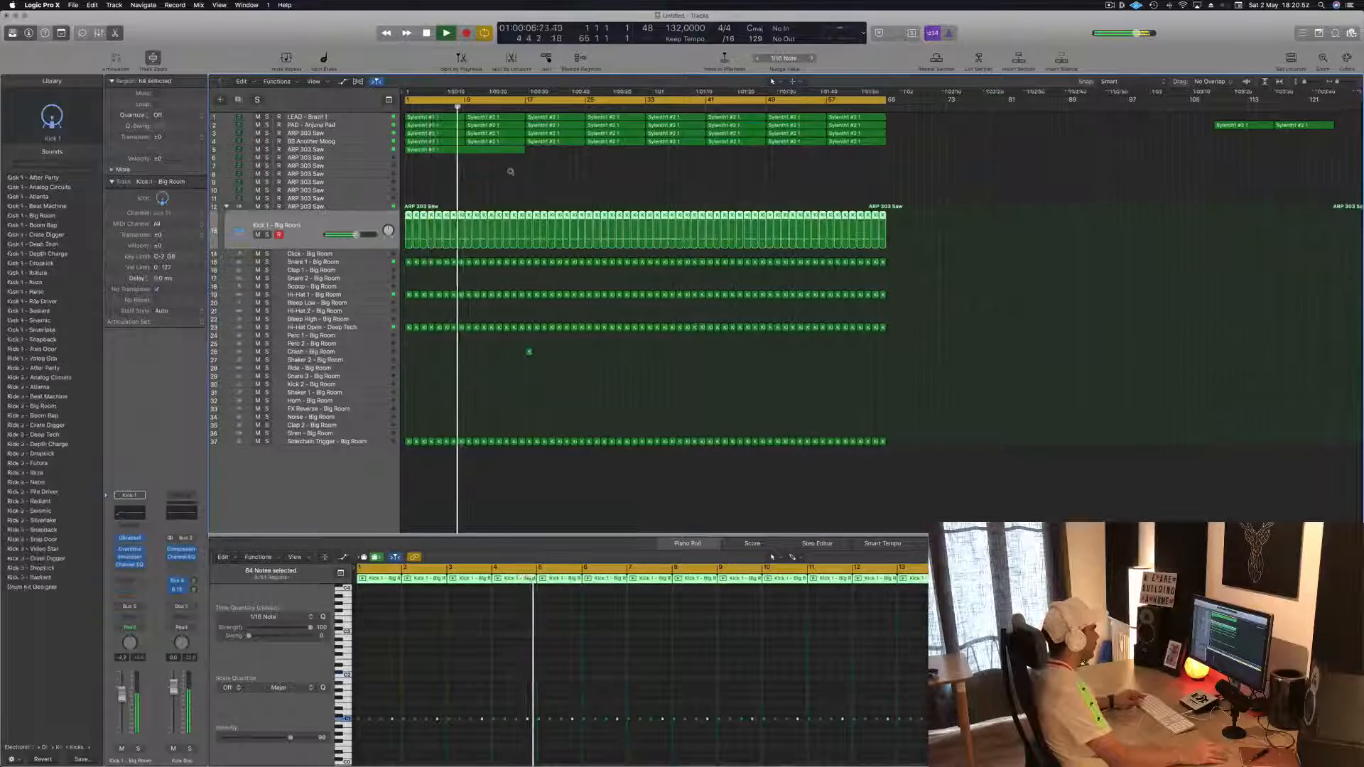
pyautogui.press('z')
pyautogui.click(631, 216)
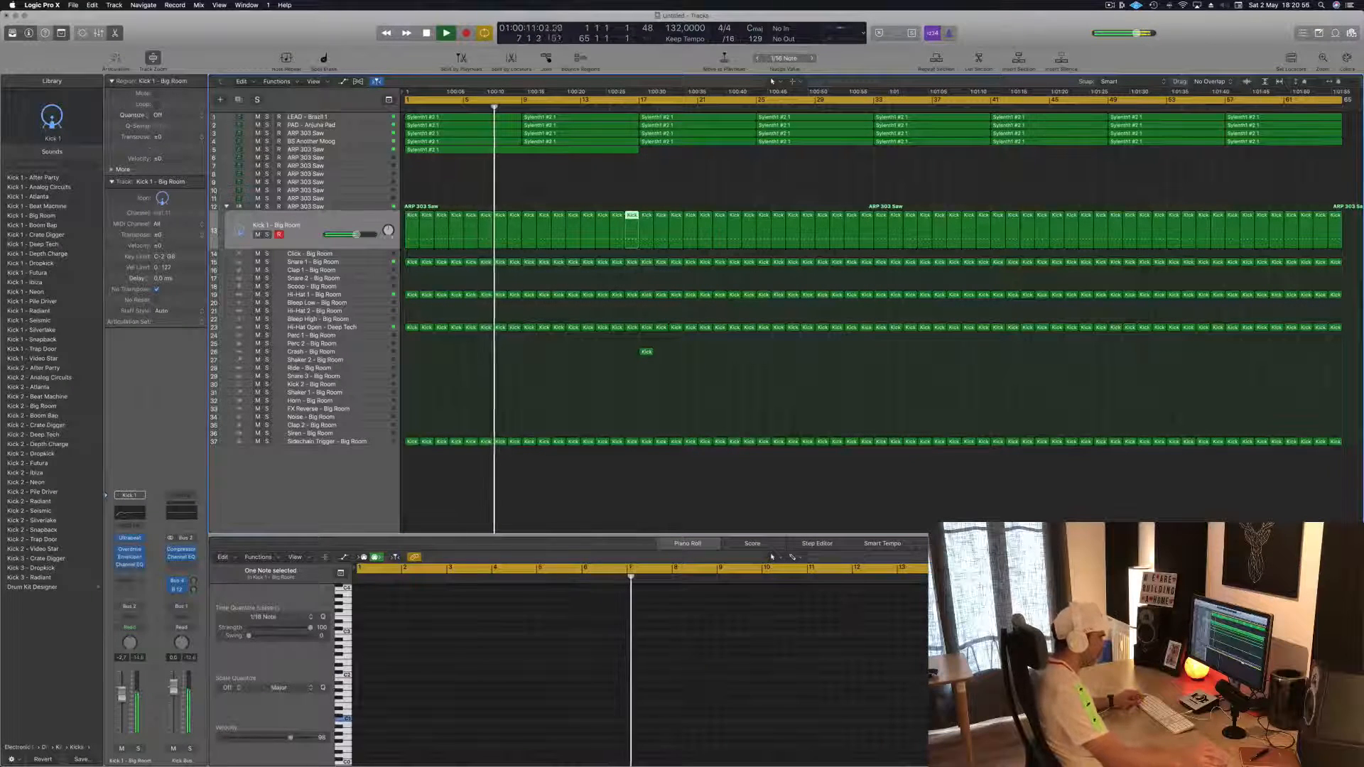
pyautogui.scroll(10, 1070, 660)
pyautogui.moveTo(1094, 735); pyautogui.dragTo(929, 719)
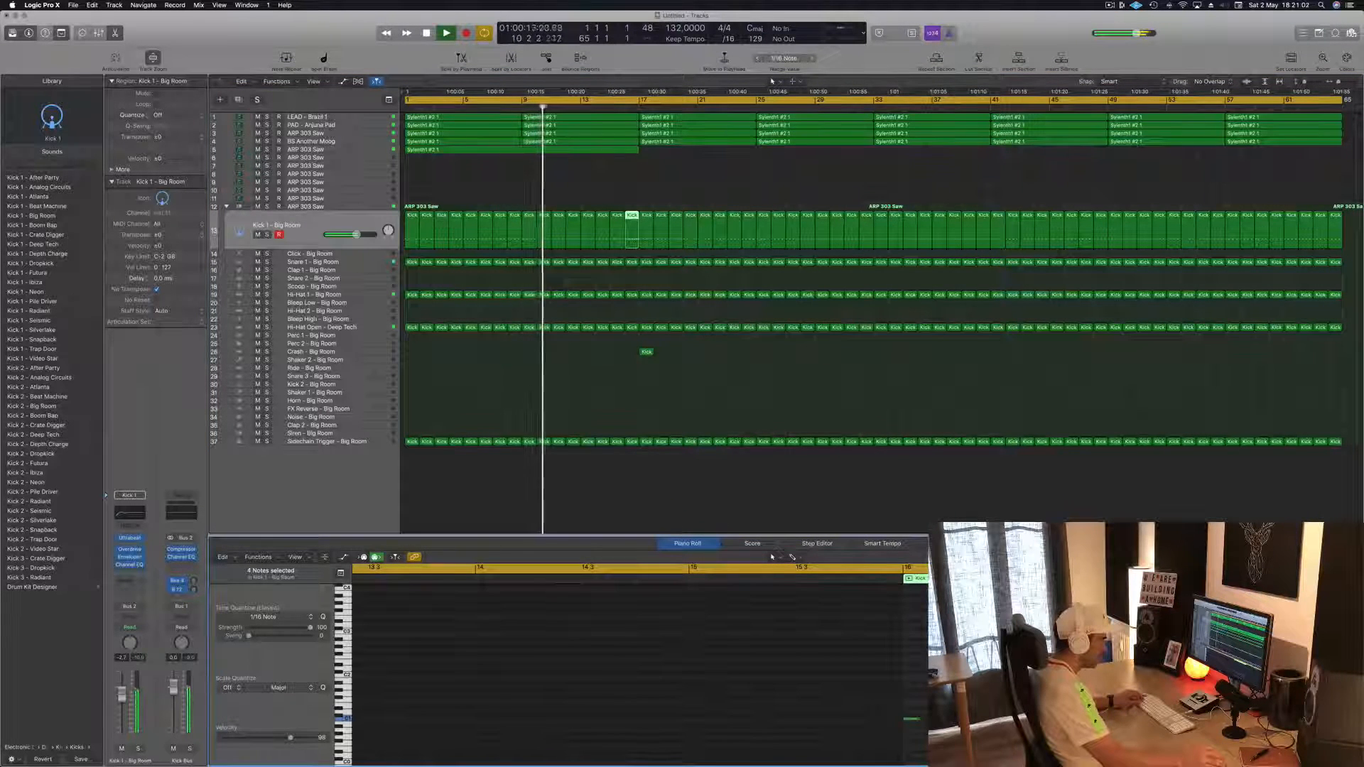
pyautogui.moveTo(929, 719); pyautogui.dragTo(936, 719)
pyautogui.scroll(-2, 808, 669)
pyautogui.scroll(-3, 808, 669)
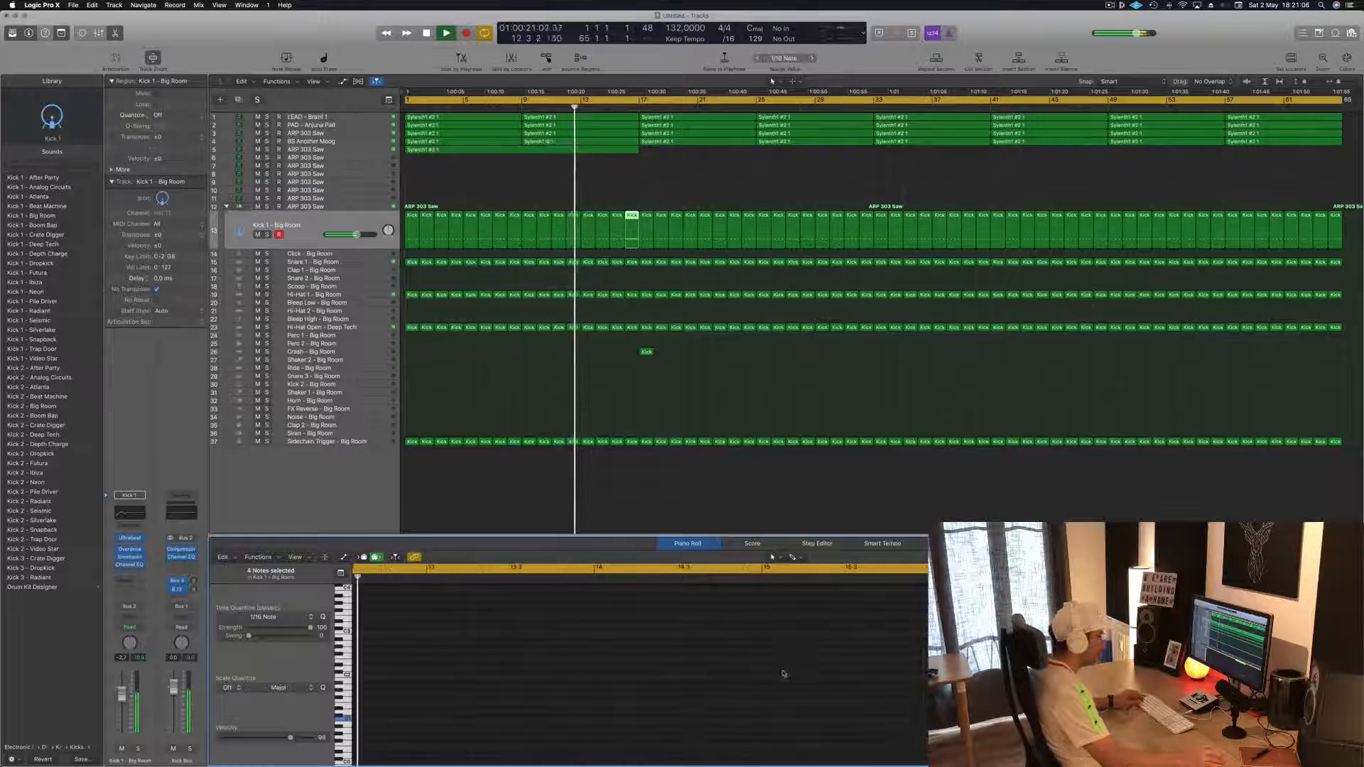
pyautogui.click(597, 415)
# - Listen to the transition into bar 17 with the Crash - Big Room track selected, and restart playback from the beginning
pyautogui.scroll(-3, 597, 415)
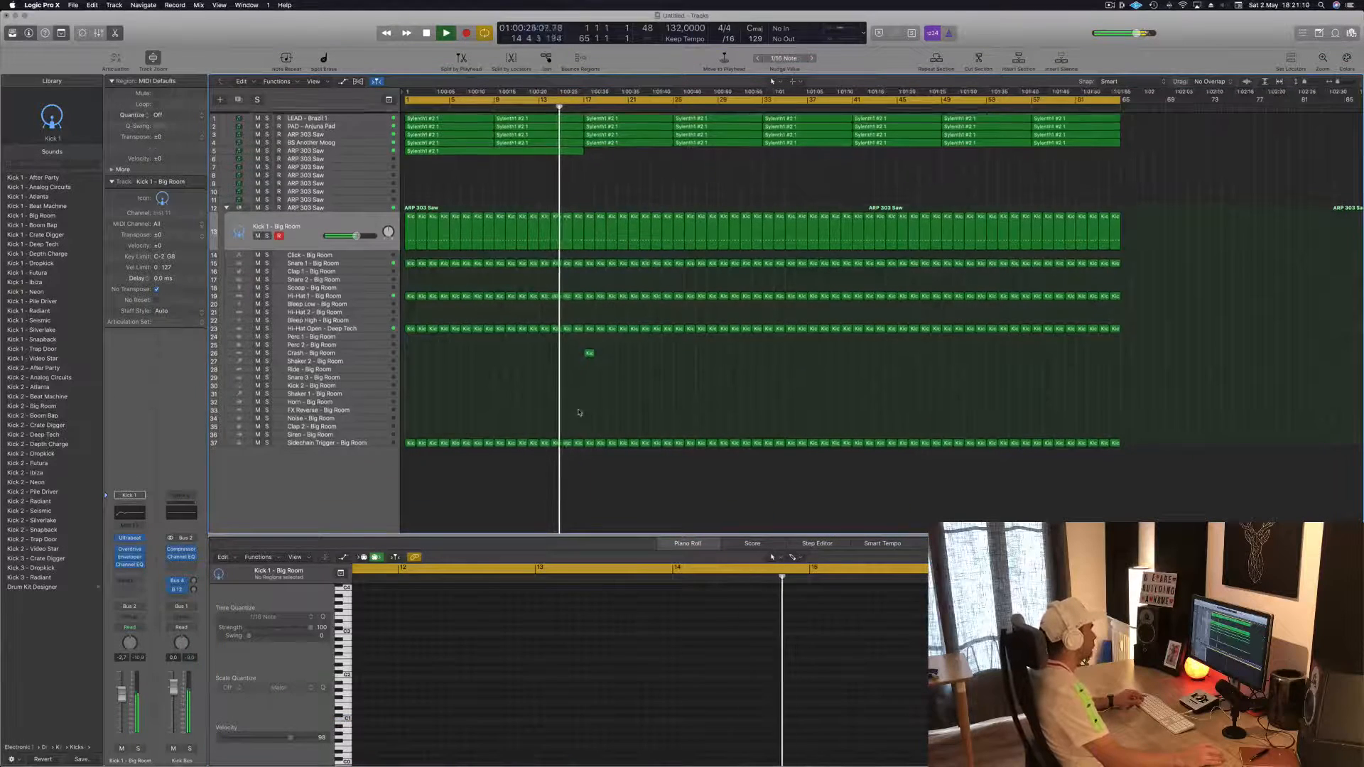
pyautogui.scroll(-1, 506, 396)
pyautogui.scroll(3, 505, 397)
pyautogui.scroll(2, 501, 408)
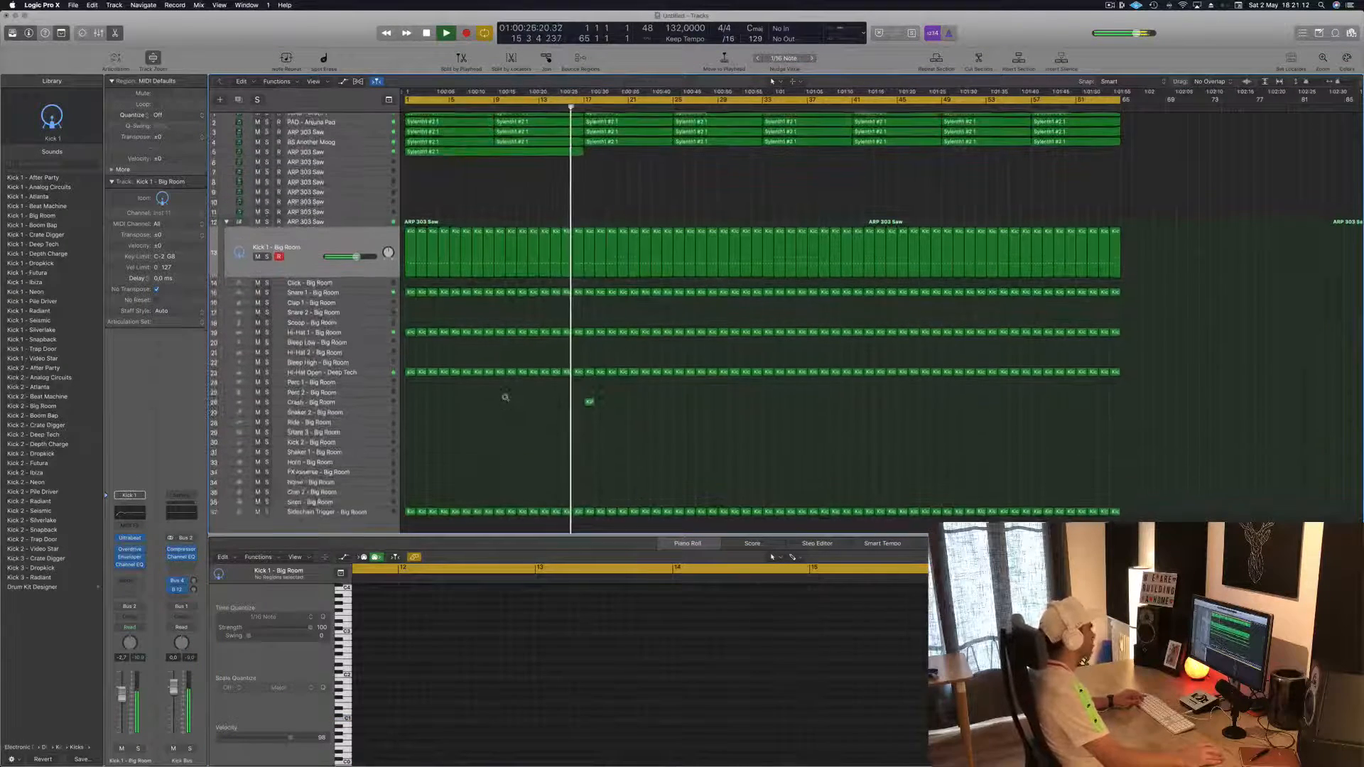
pyautogui.scroll(3, 481, 457)
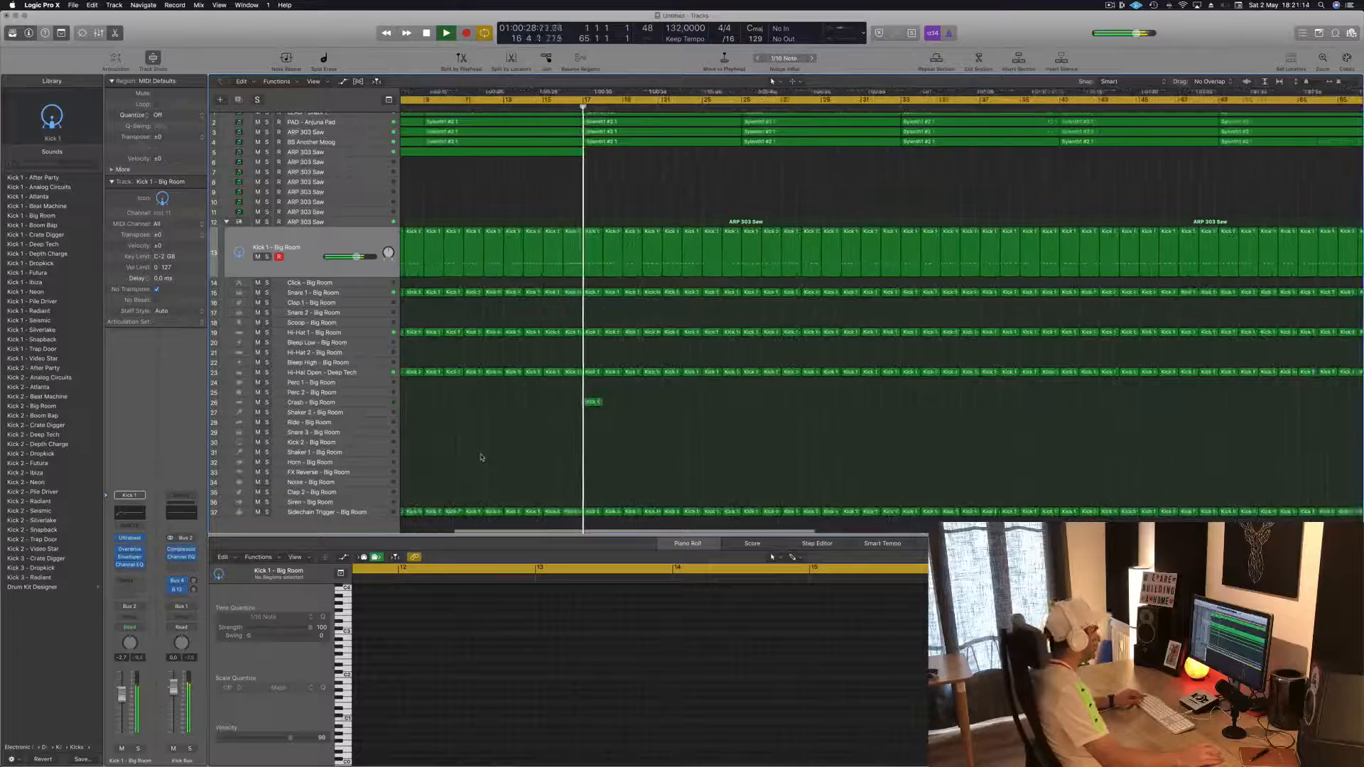
pyautogui.click(383, 403)
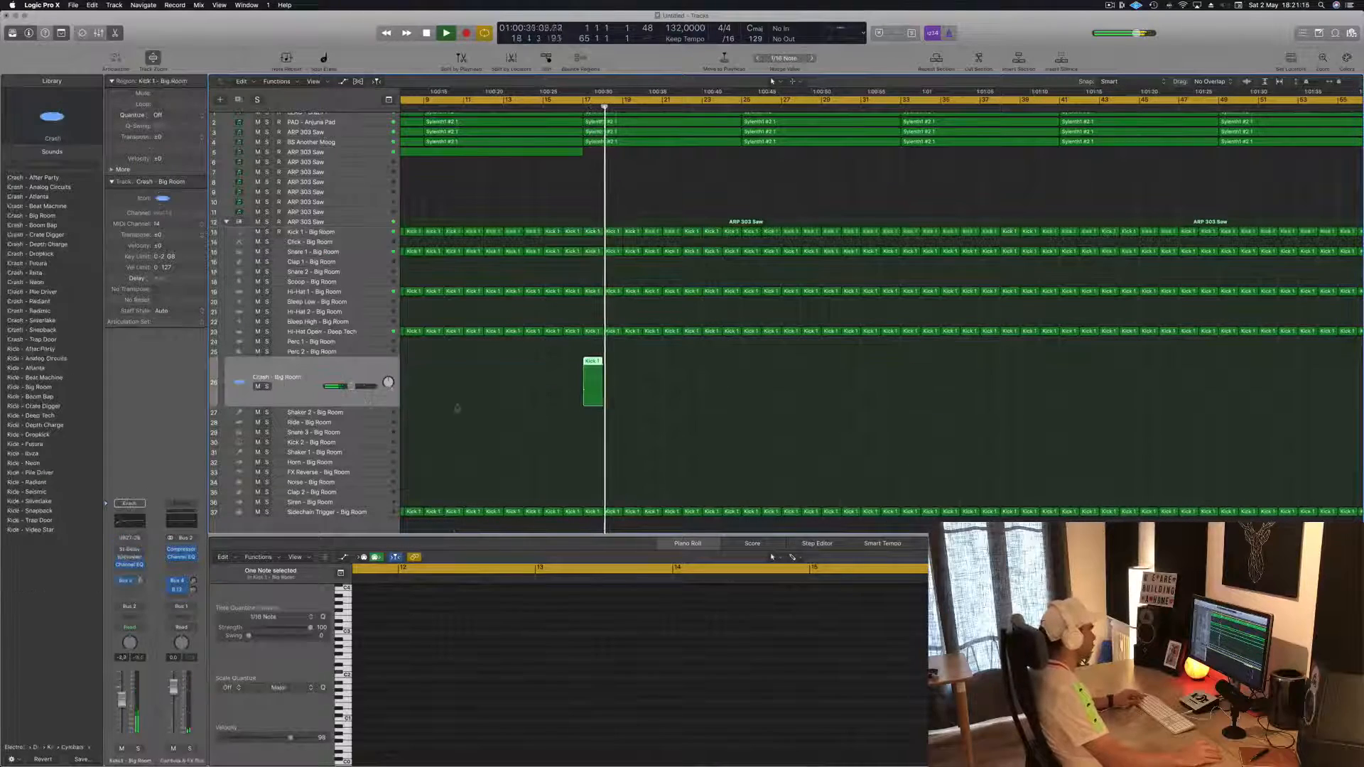
pyautogui.scroll(-3, 504, 412)
pyautogui.scroll(1, 630, 149)
pyautogui.click(630, 149)
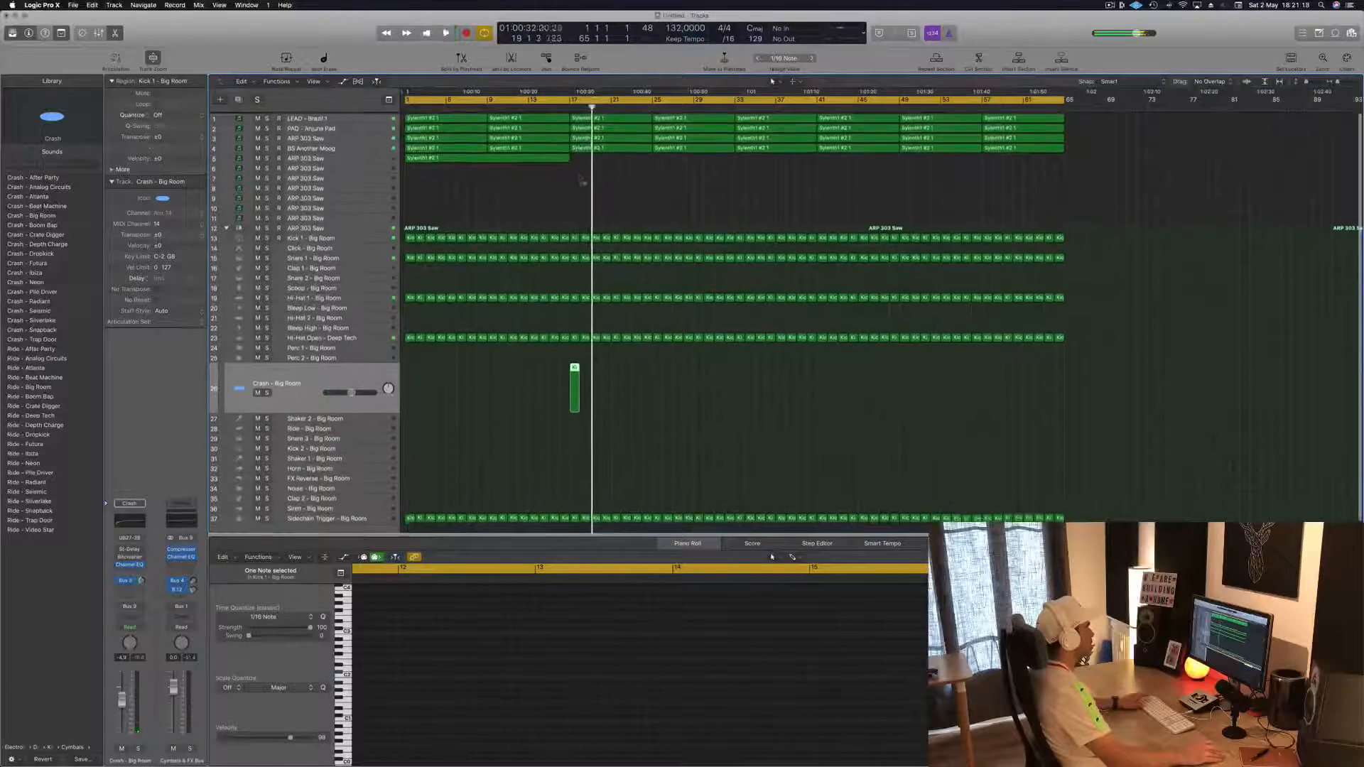
pyautogui.press('Return')
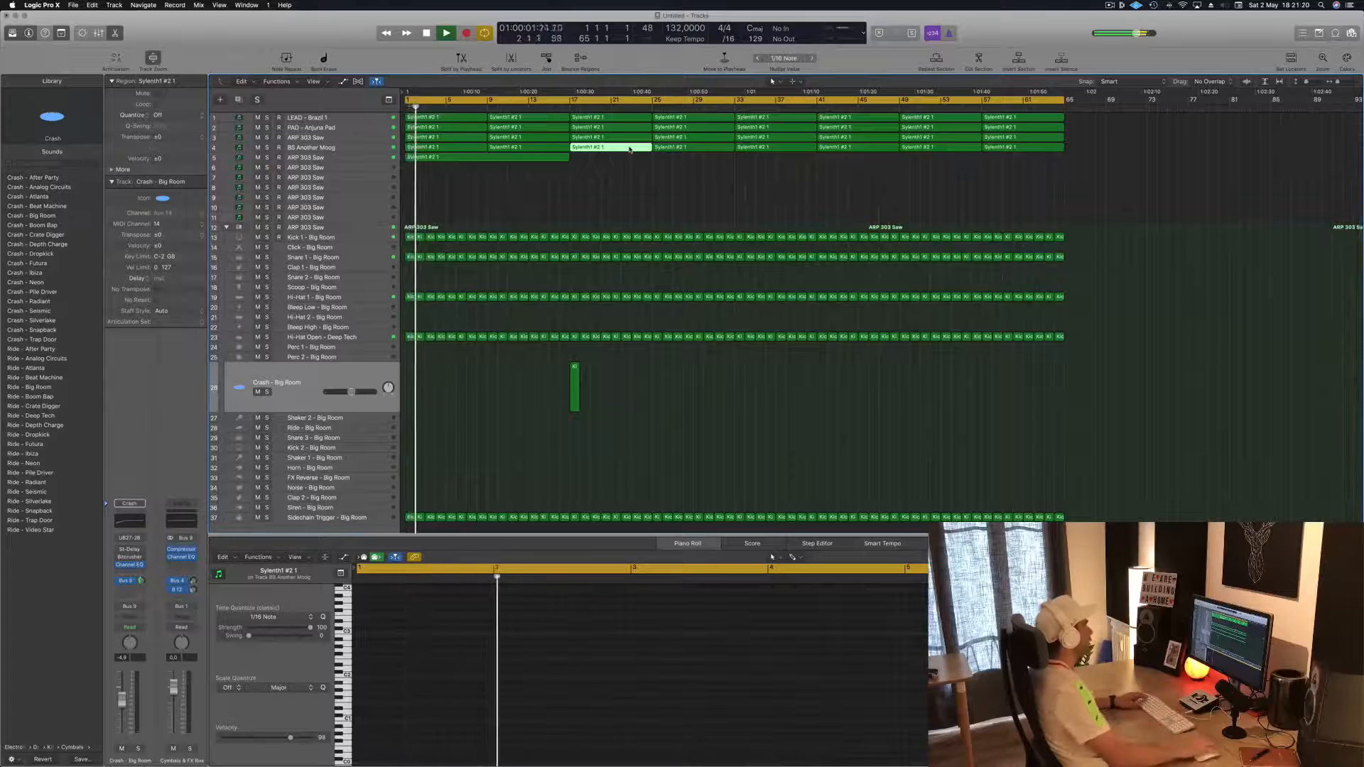
# - Delete the two LEAD - Brazil 1 regions that cover bars 17 to 32
pyautogui.click(360, 121)
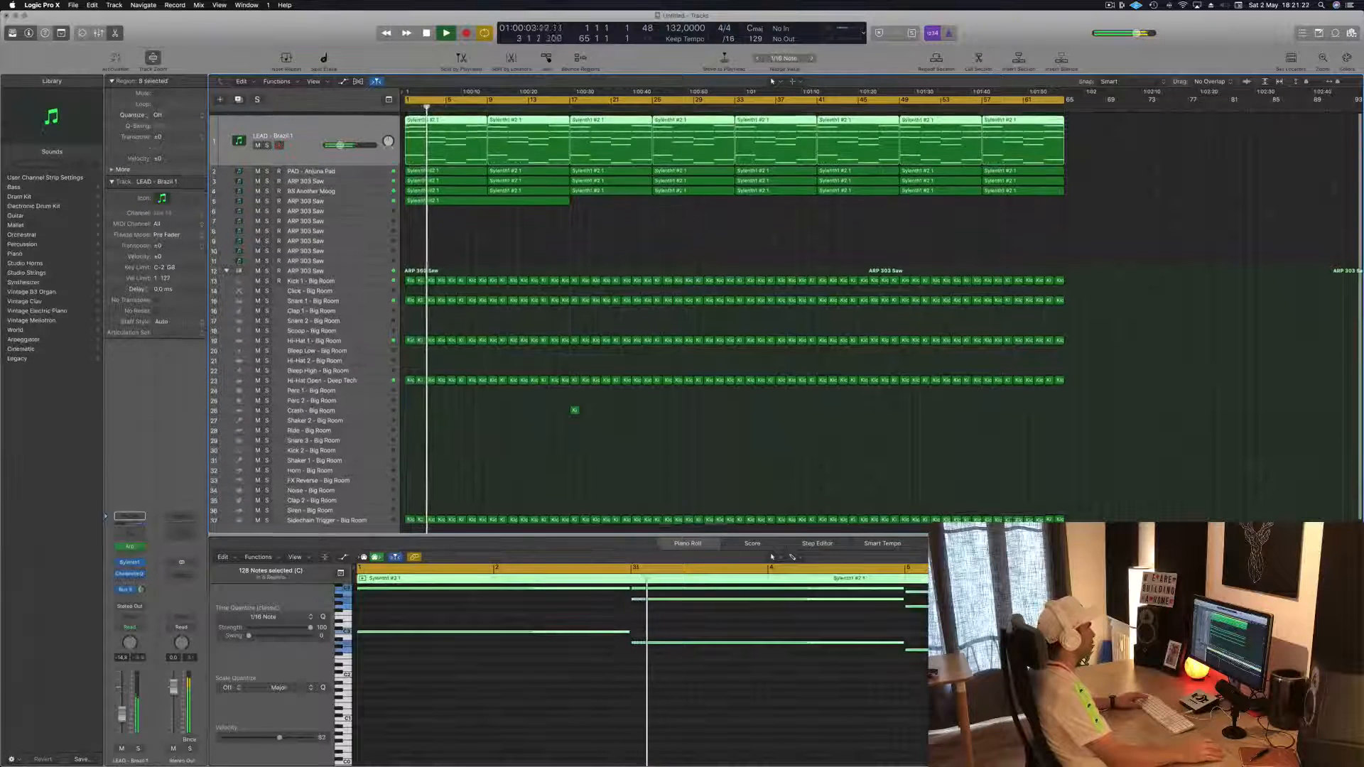
pyautogui.click(605, 128)
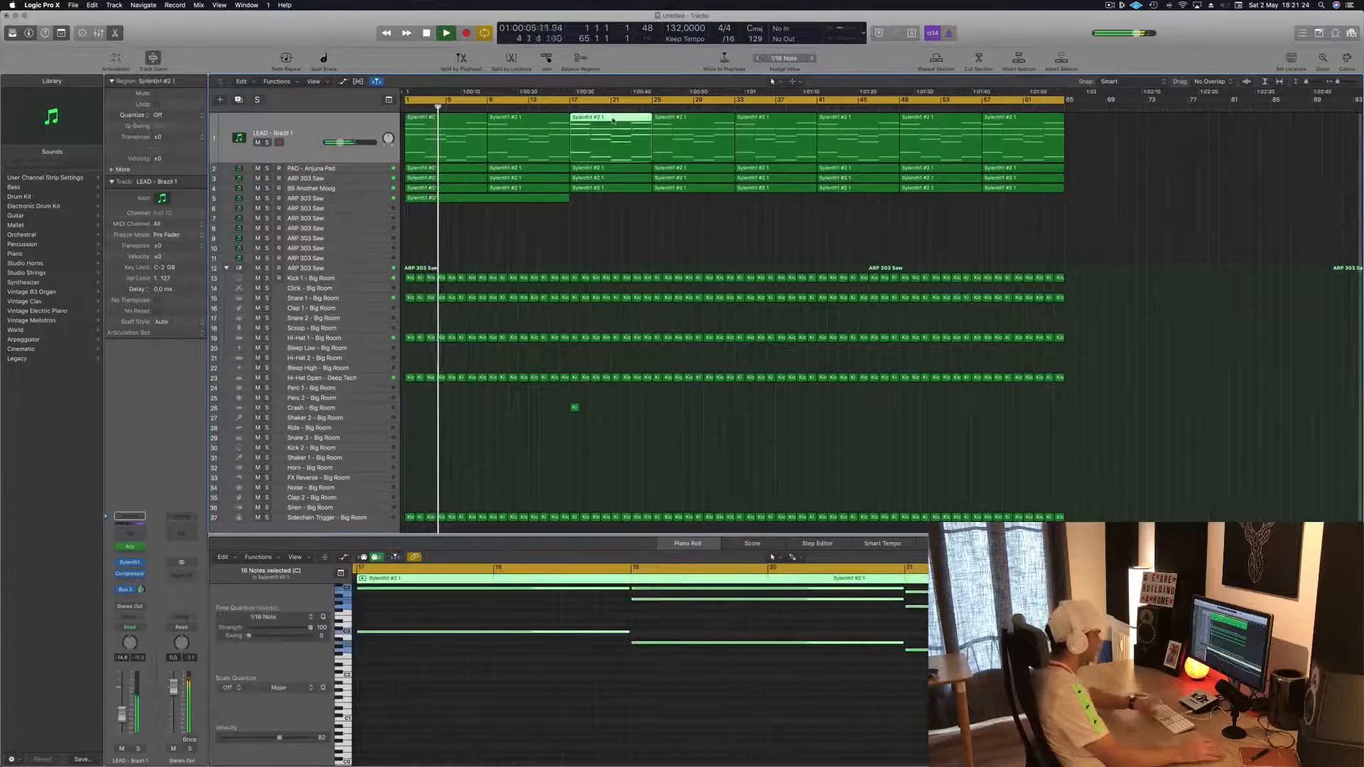
pyautogui.press('Delete')
pyautogui.click(666, 121)
pyautogui.press('Delete')
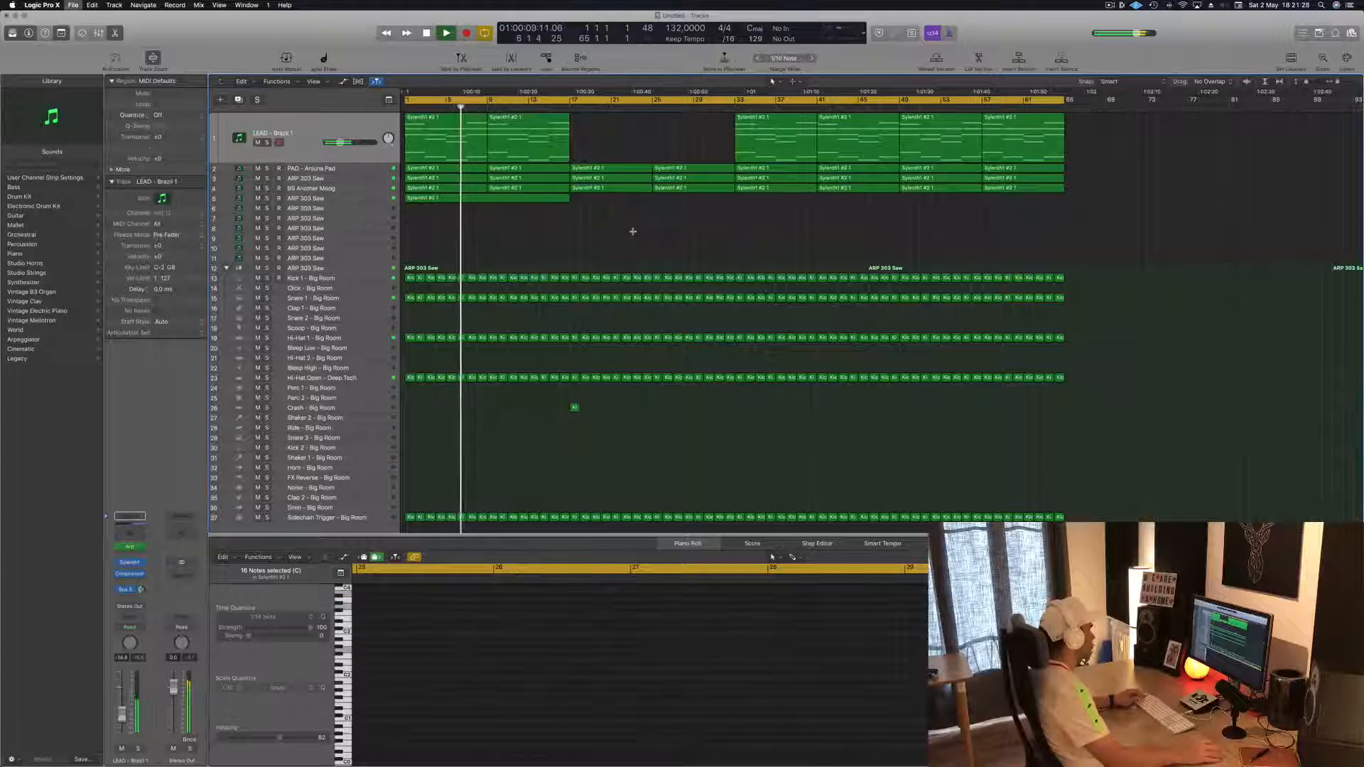
# - Save the project under an episode title in the Logic folder and play the arrangement from the beginning
pyautogui.press('super+s')
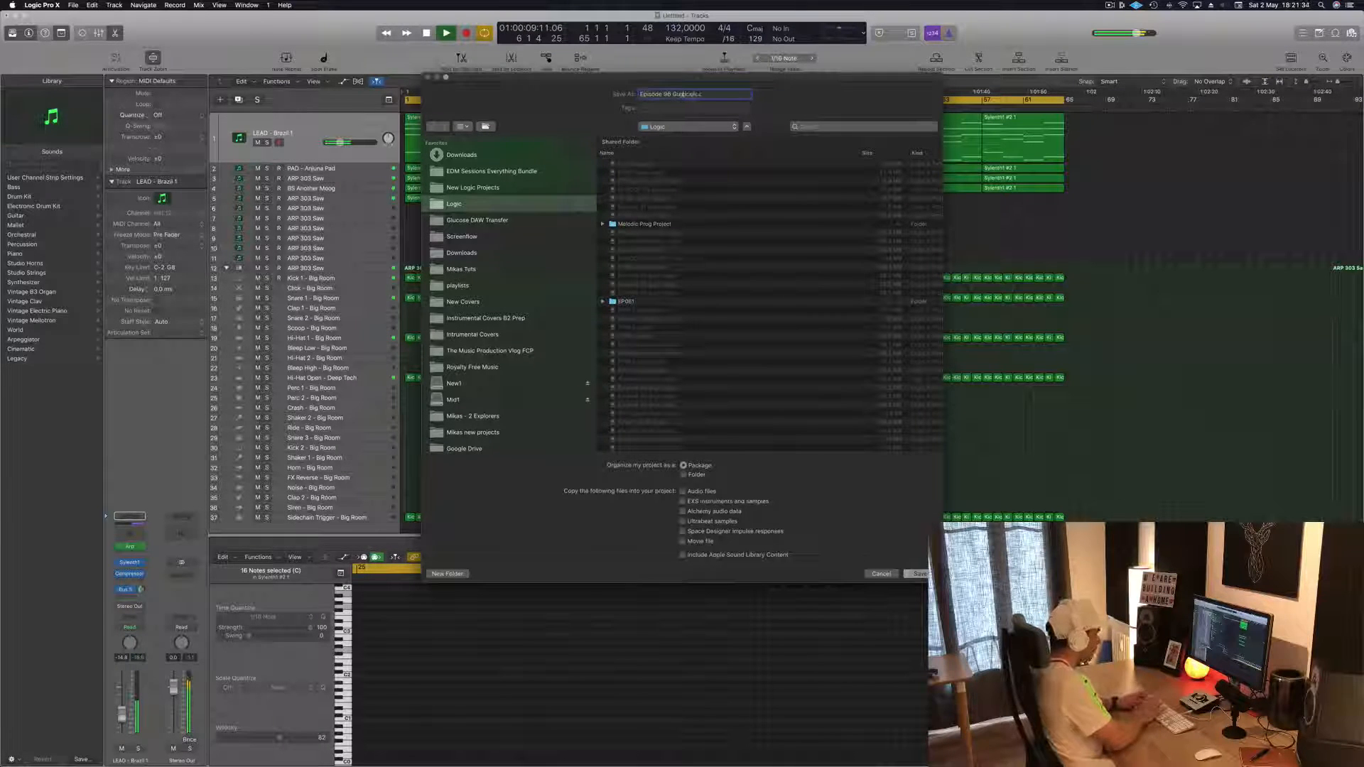
pyautogui.press('Return')
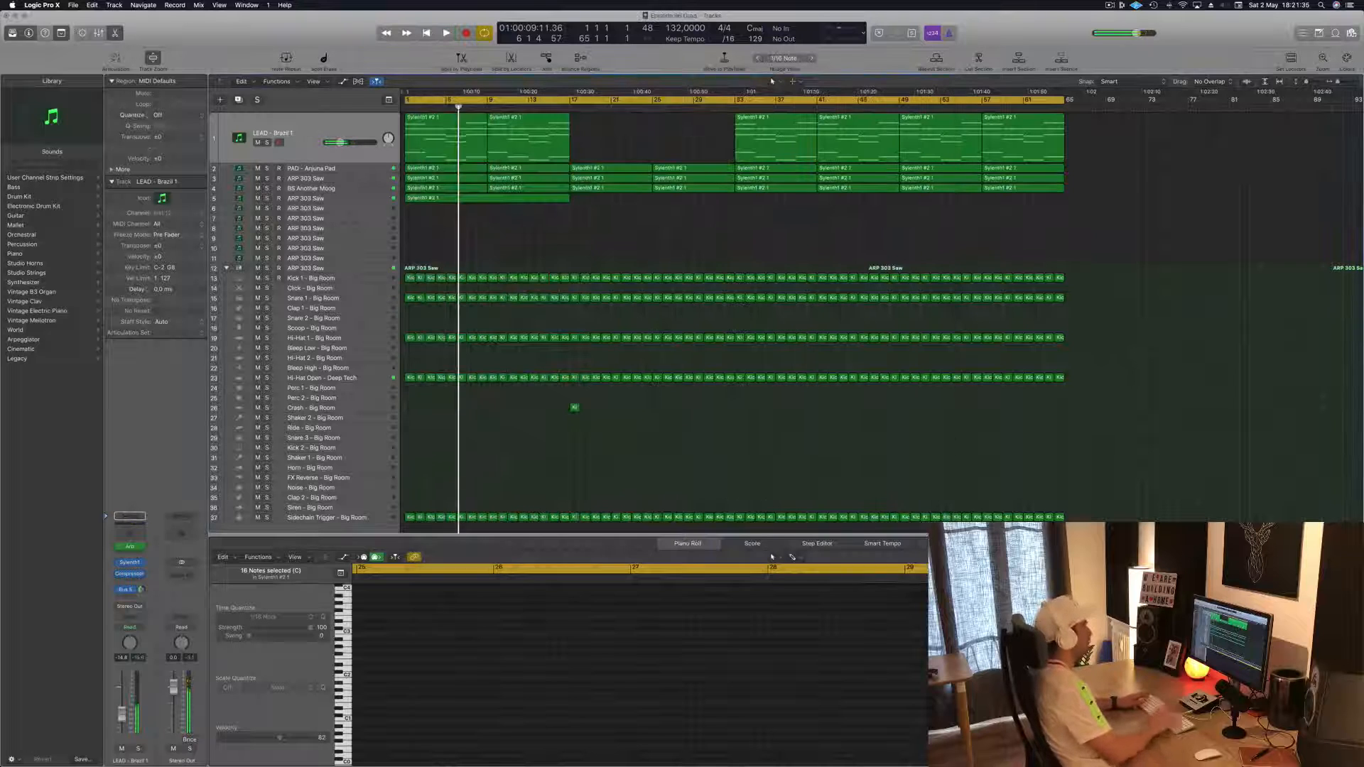
pyautogui.press('space')
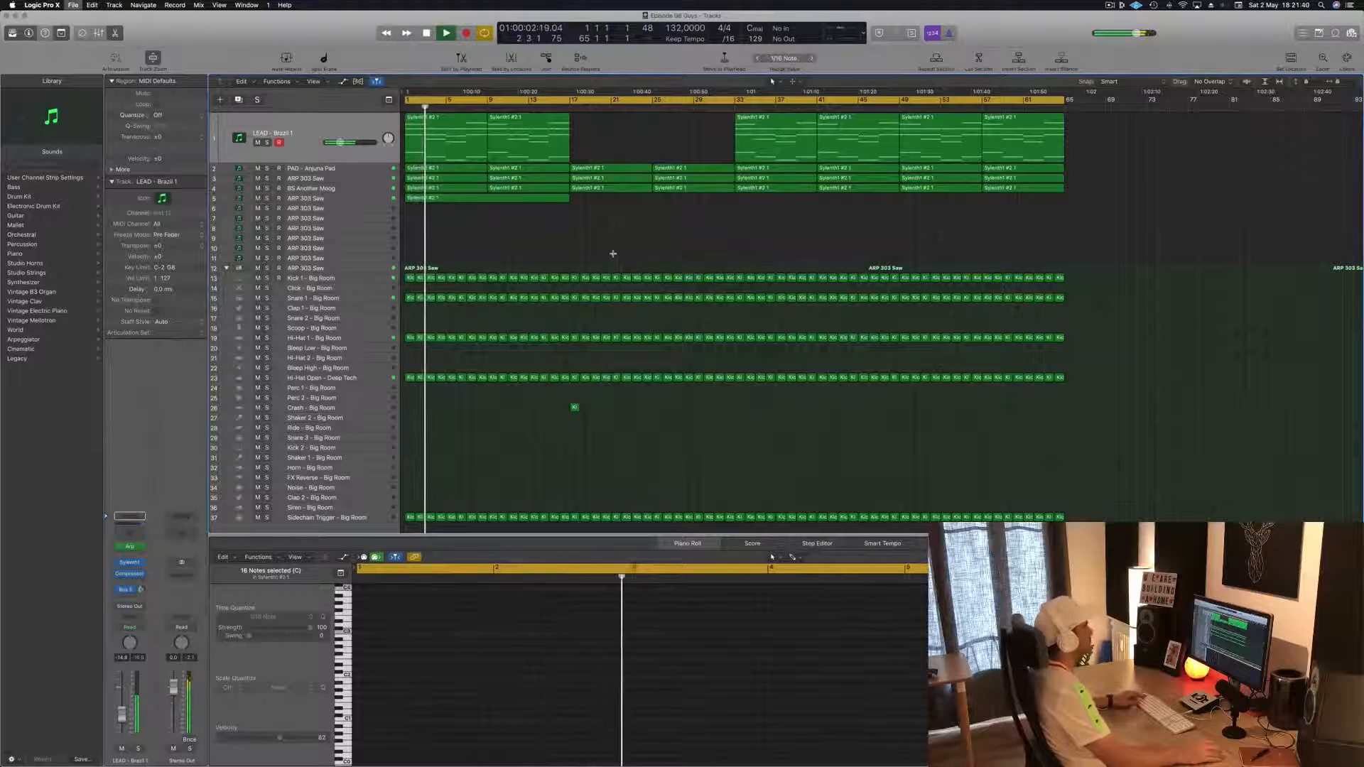
pyautogui.hscroll(2, 615, 255)
pyautogui.scroll(3, 614, 254)
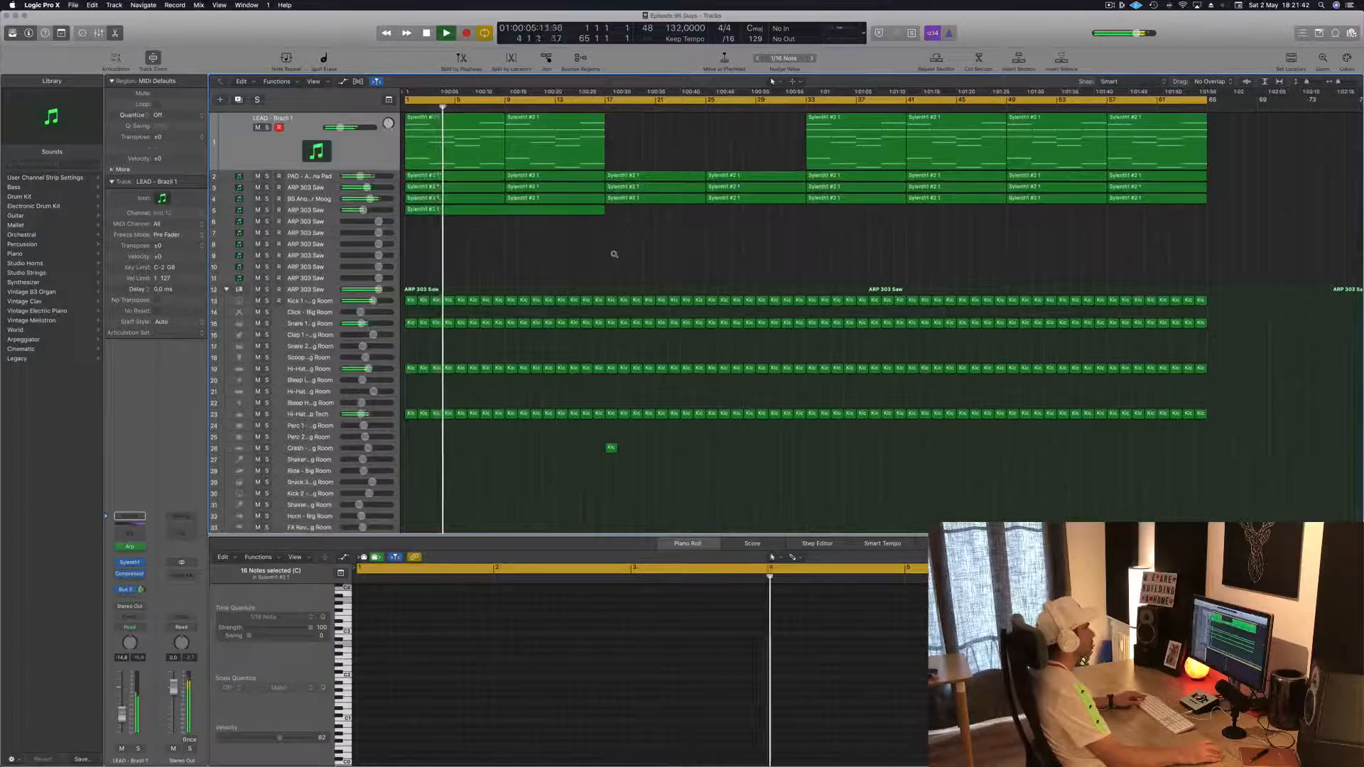
pyautogui.hscroll(-2, 615, 254)
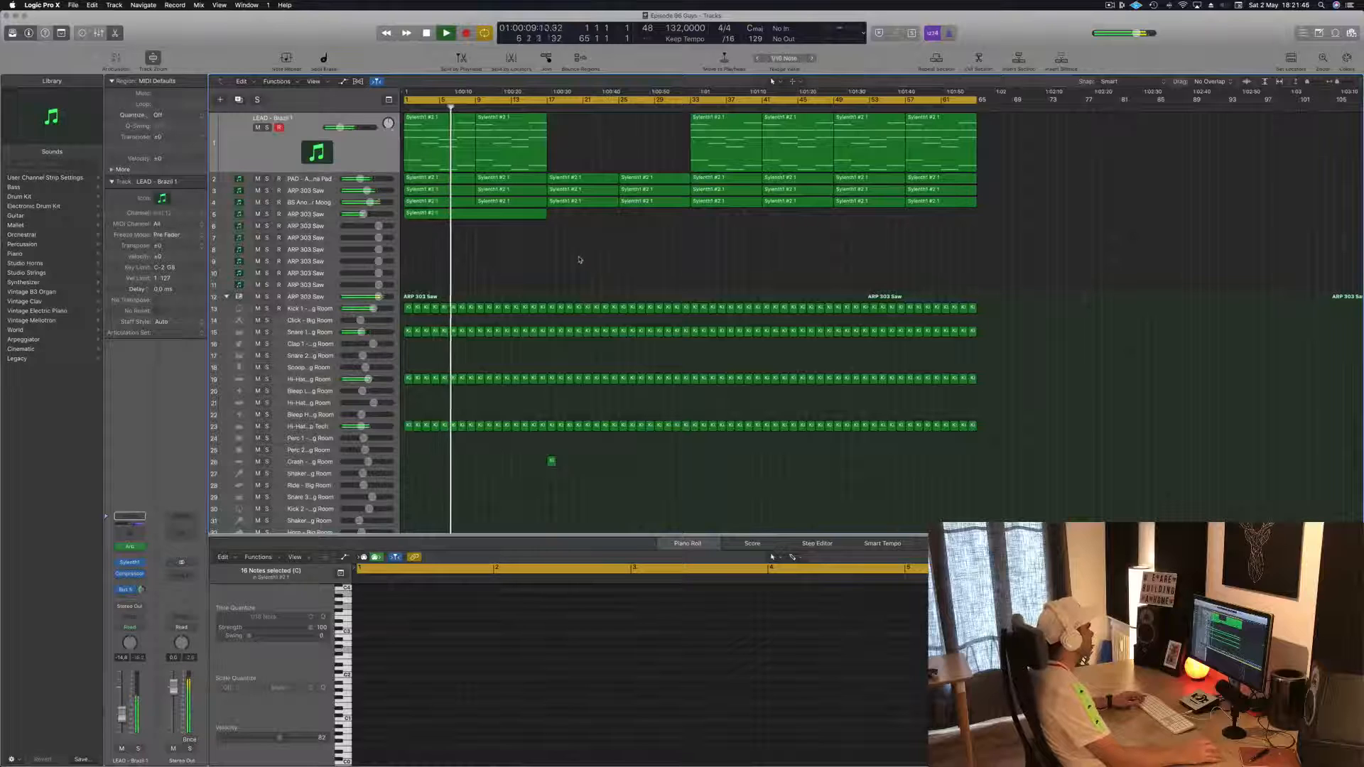
# - Open the Sylenth1 of the empty ARP 303 Saw track 6 and load the CHRIS G factory bank with its BASS - #ABGT preset
pyautogui.click(310, 226)
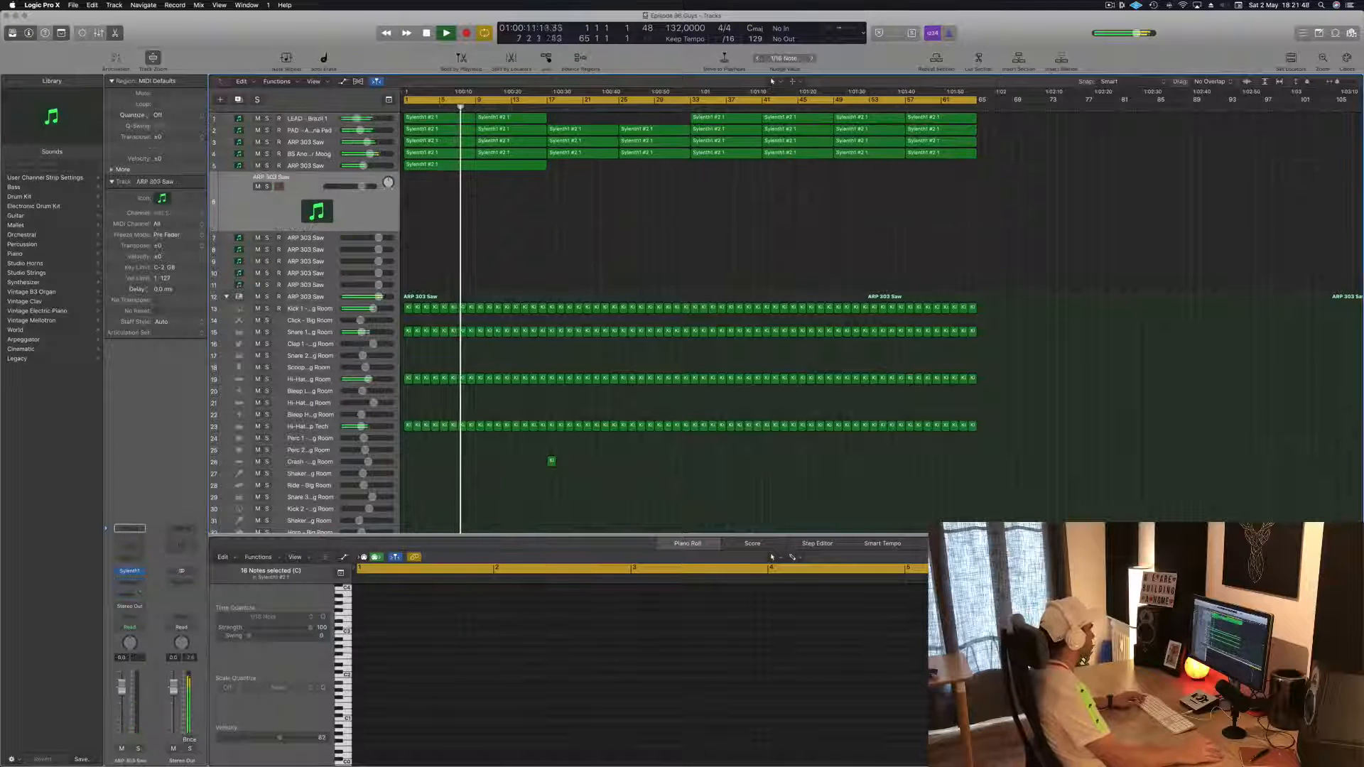
pyautogui.click(130, 571)
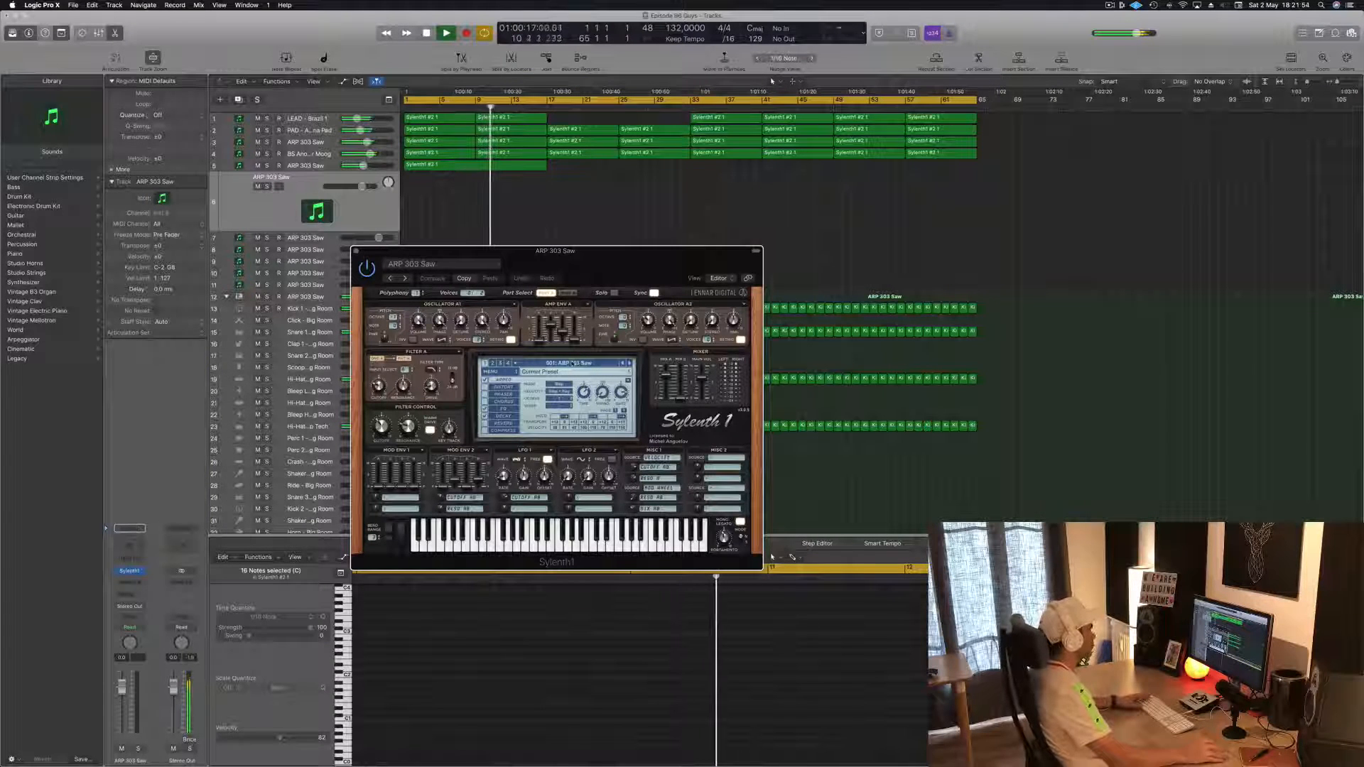
pyautogui.click(573, 364)
pyautogui.click(490, 371)
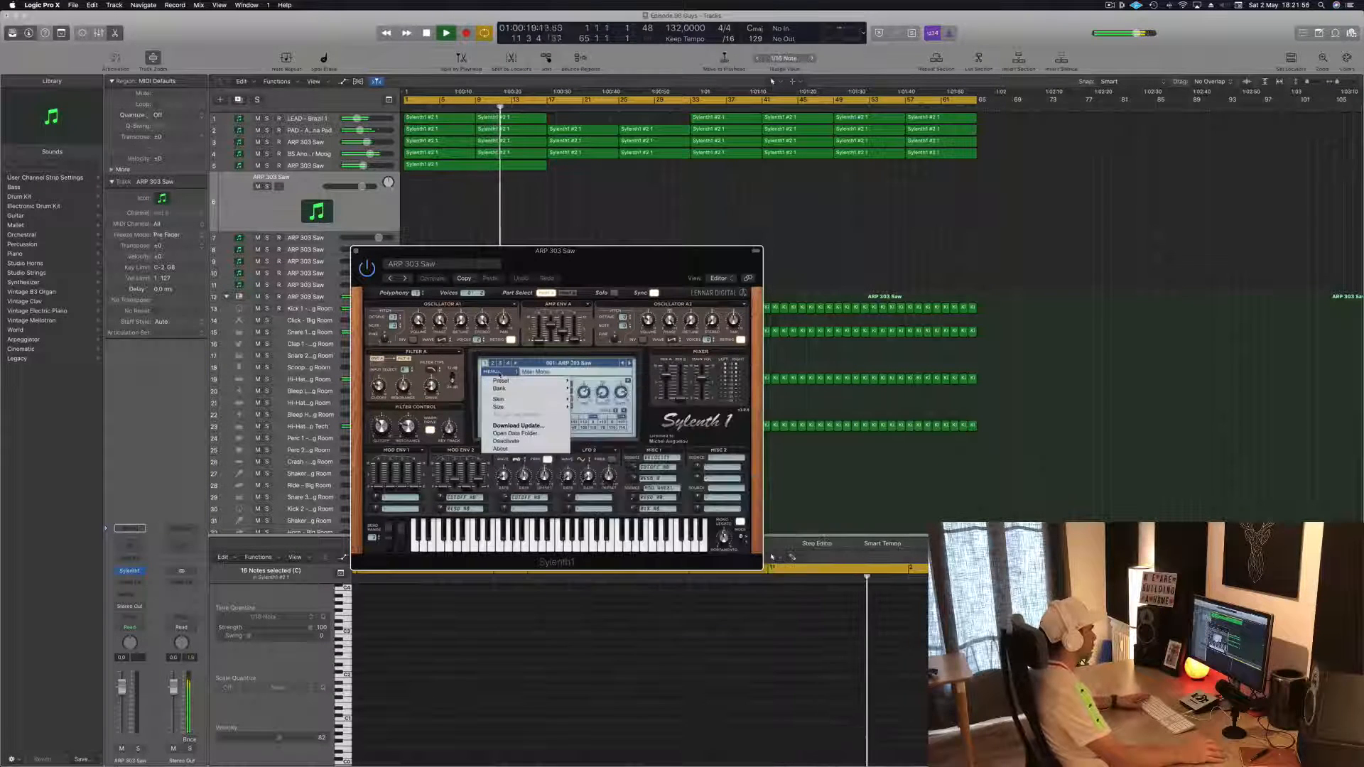
pyautogui.moveTo(502, 389)
pyautogui.moveTo(588, 391)
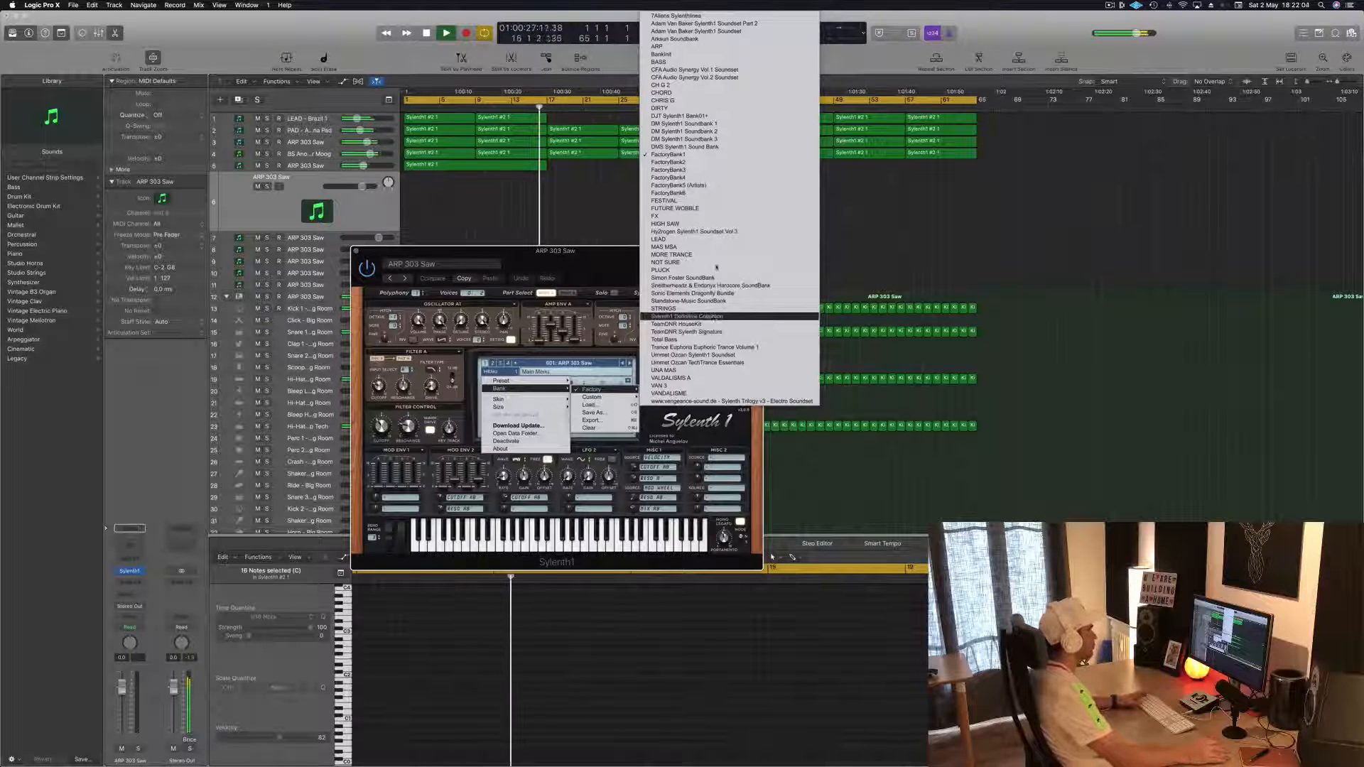
pyautogui.click(666, 100)
pyautogui.moveTo(604, 264); pyautogui.dragTo(860, 227)
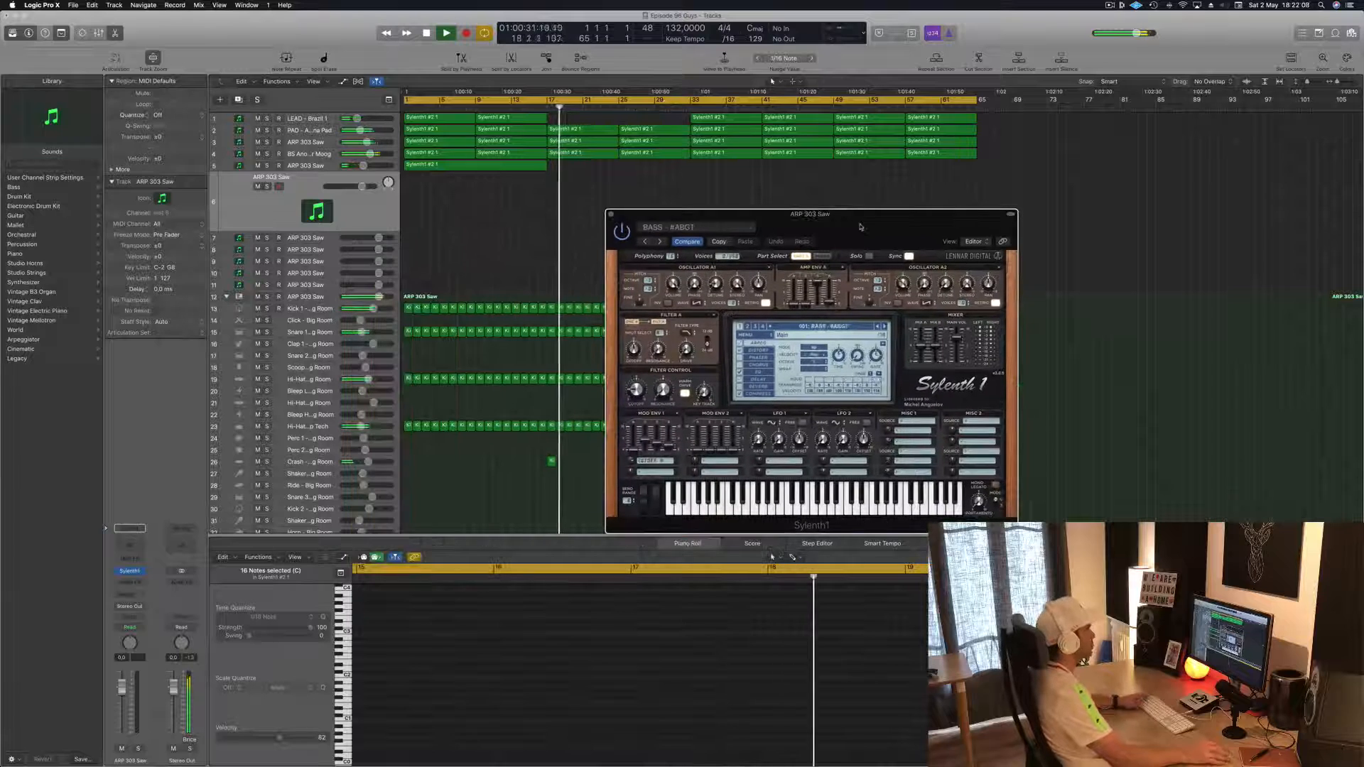
# - Bring up the Musical Typing keyboard for the ARP 303 Saw track and place it clear of the Sylenth1 window
pyautogui.click(1087, 242)
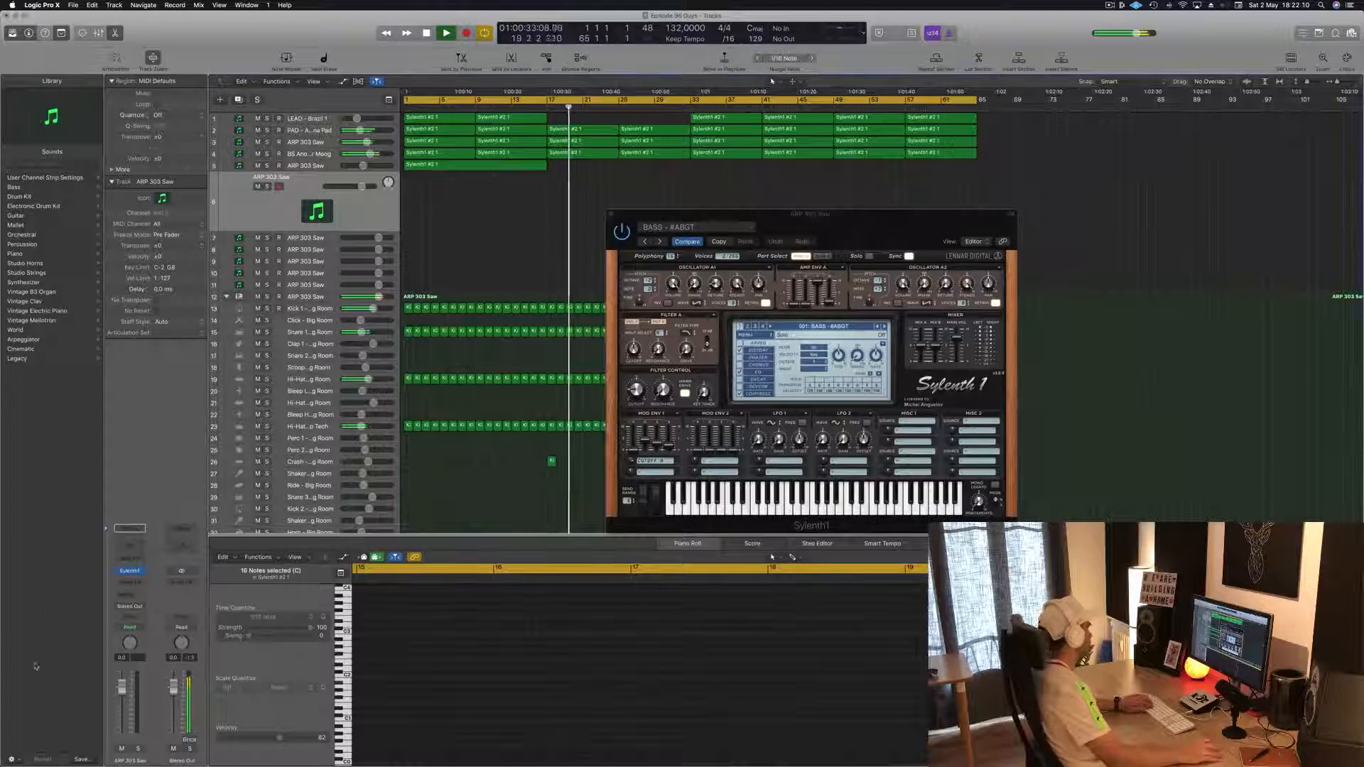
pyautogui.press('h')
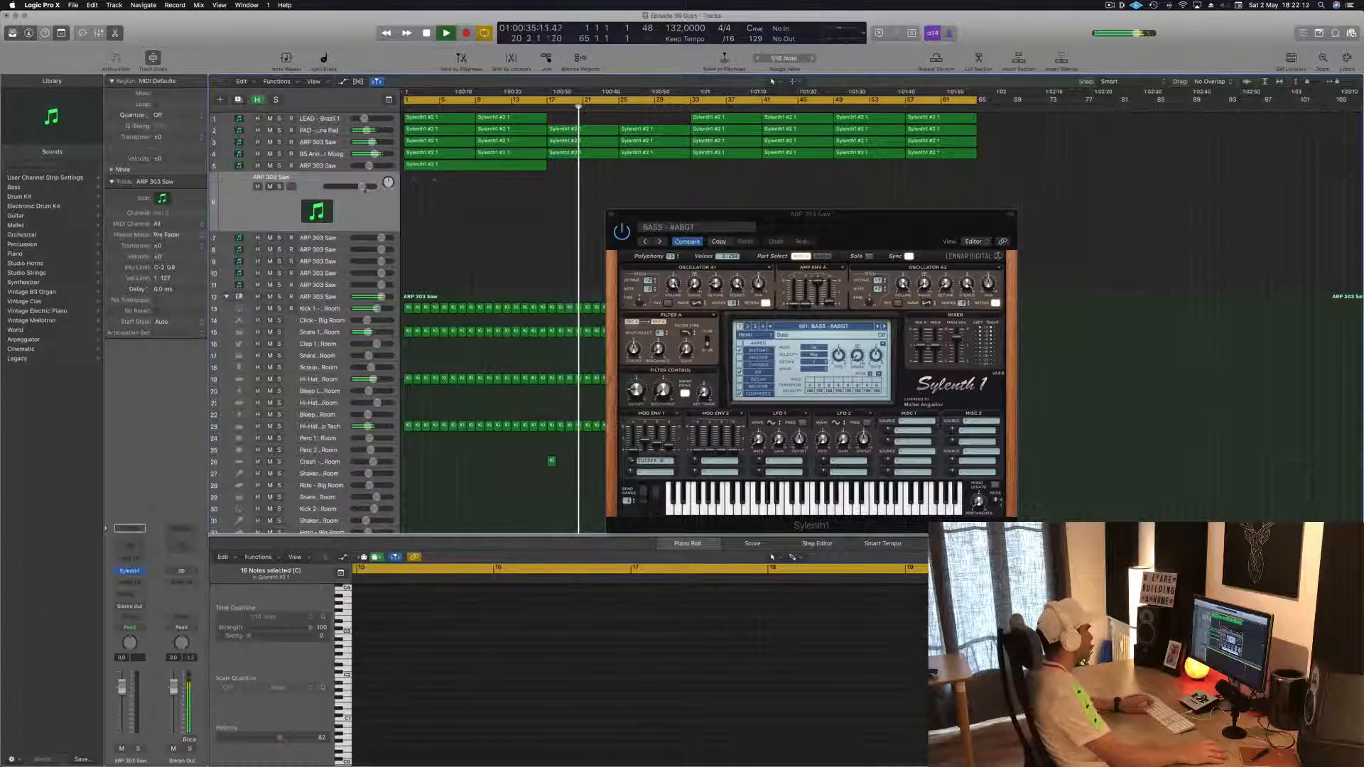
pyautogui.press('f')
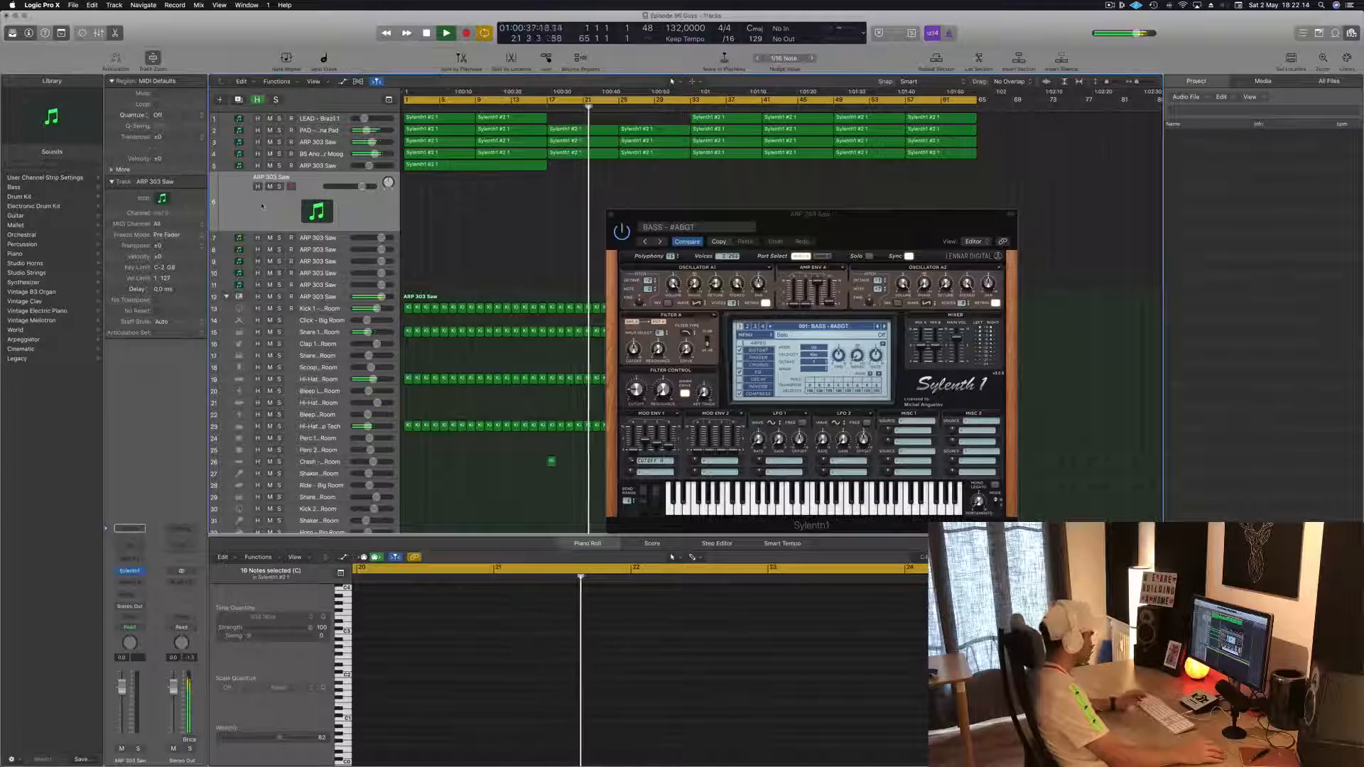
pyautogui.press('super+k')
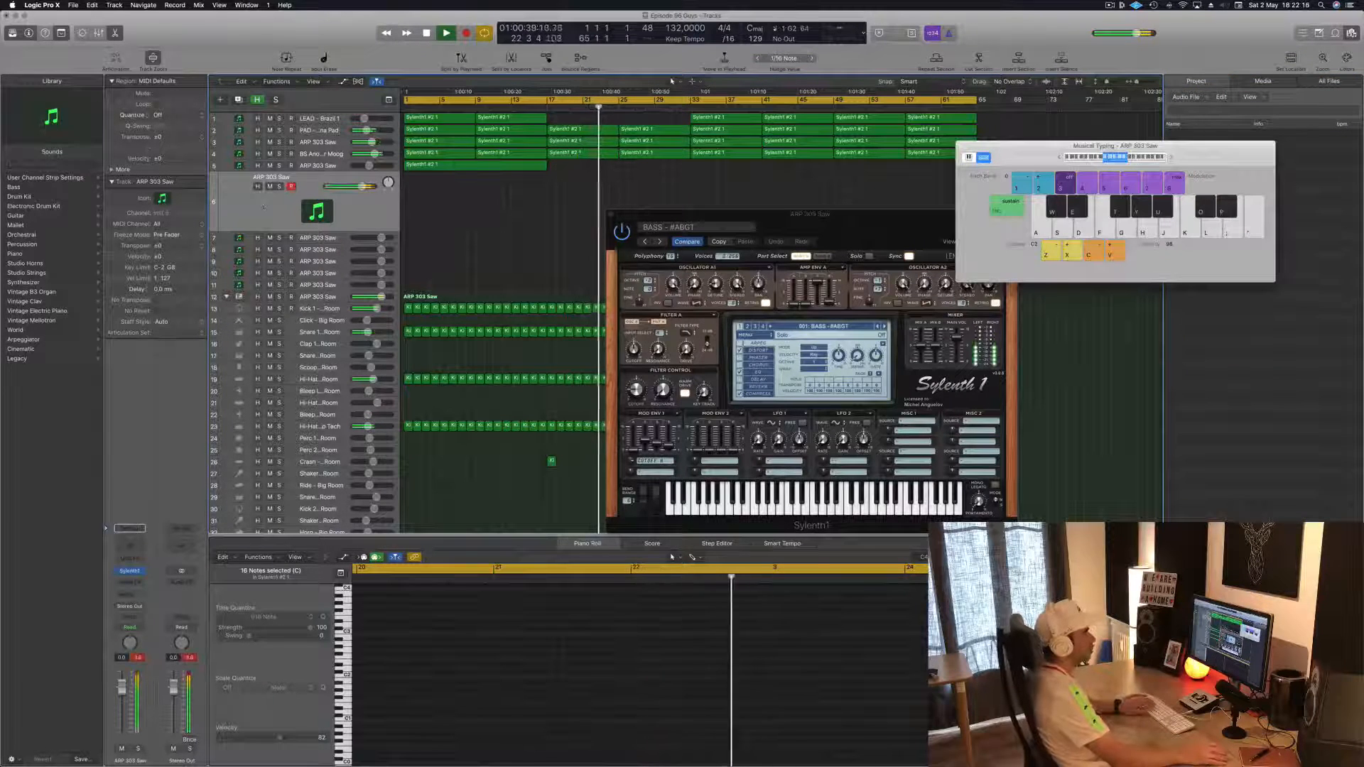
pyautogui.press('f')
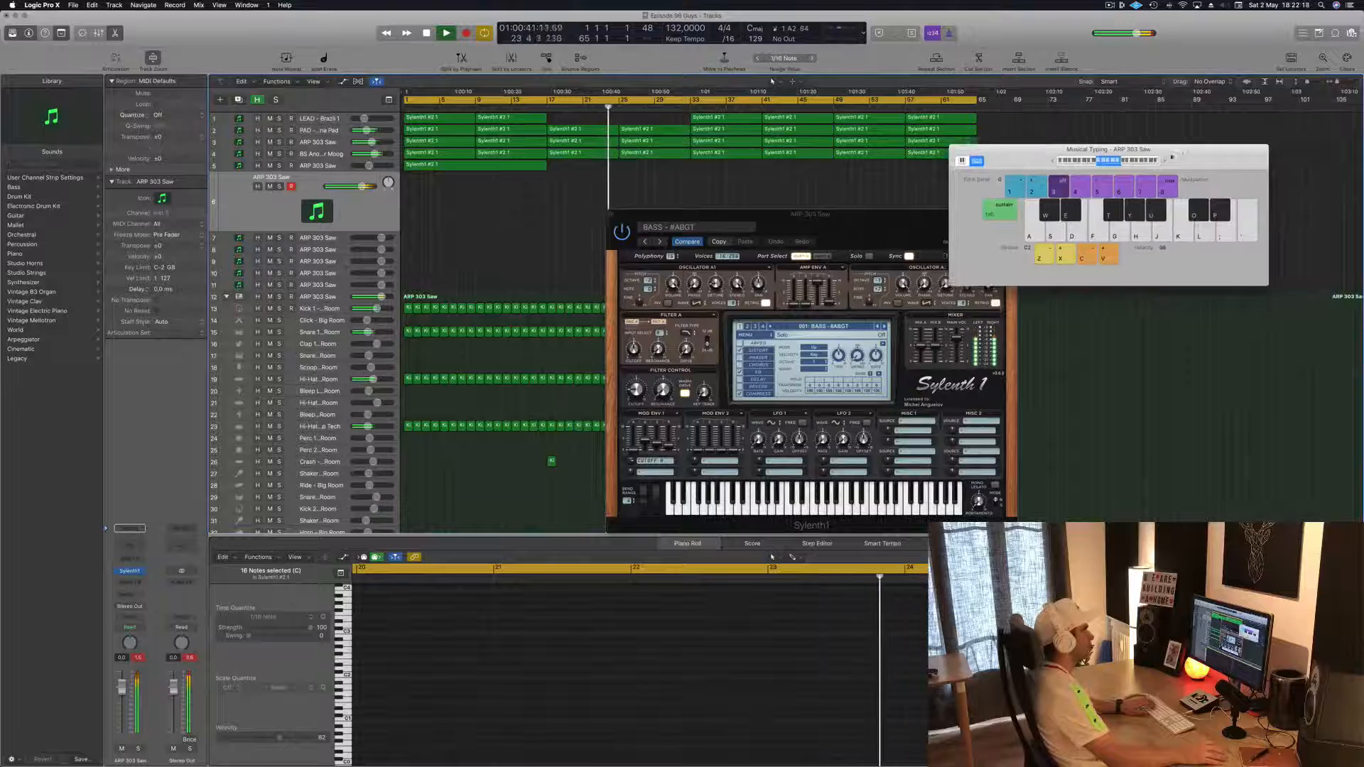
pyautogui.moveTo(1172, 157); pyautogui.dragTo(1230, 166)
# - Play notes with the BASS - #ABGT preset over the running arrangement and lower the track's volume
pyautogui.press('g')
pyautogui.press('j')
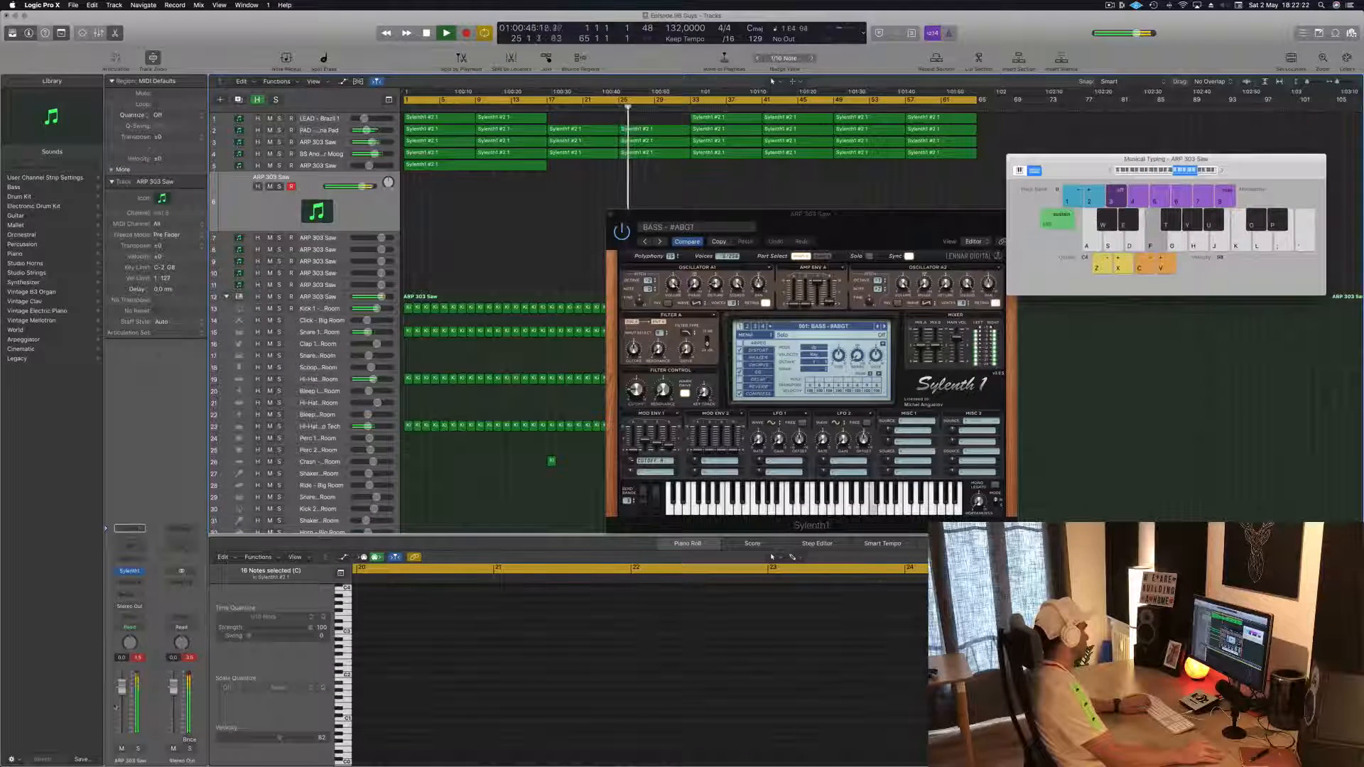
pyautogui.press('f')
pyautogui.press('d')
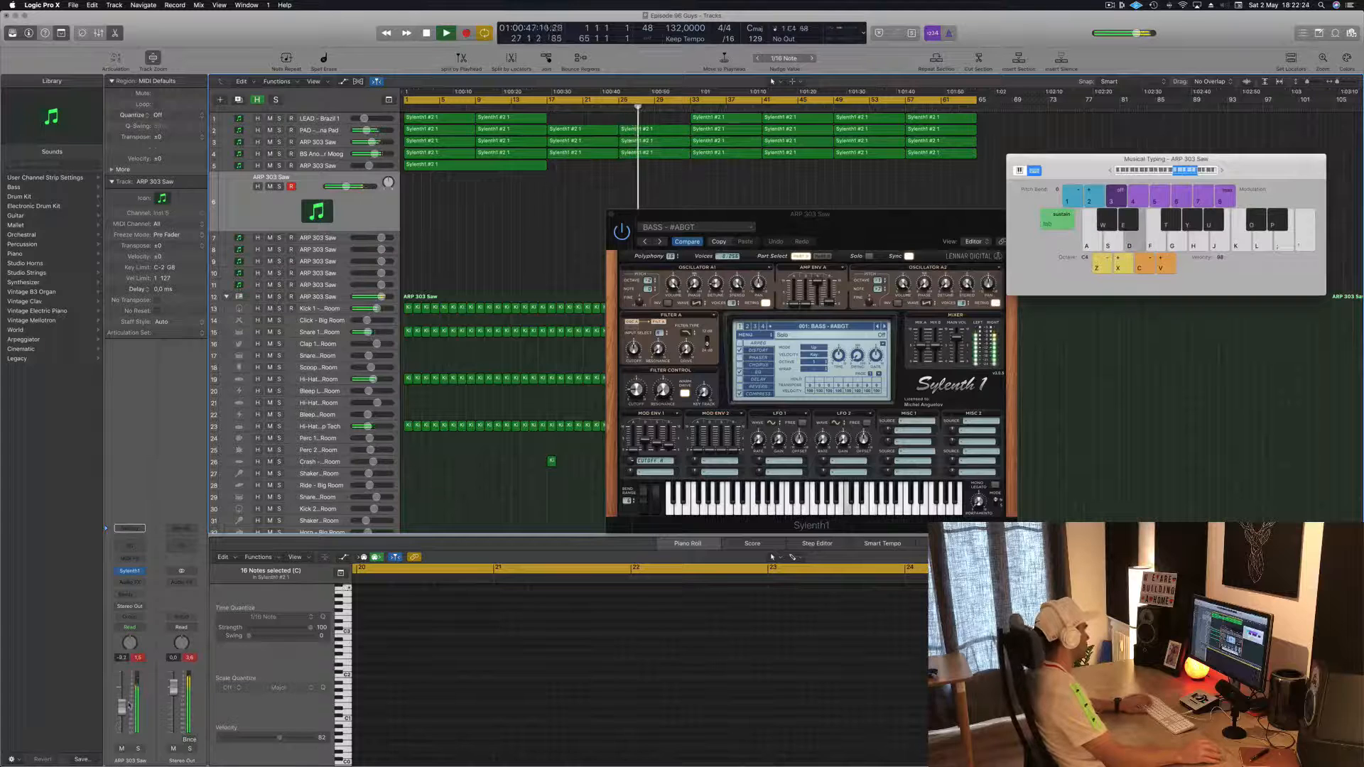
pyautogui.press('f')
pyautogui.press('d')
# - Add a send to the Aux 35 bus on the ARP 303 Saw track, raise its level and audition the sound
pyautogui.click(128, 596)
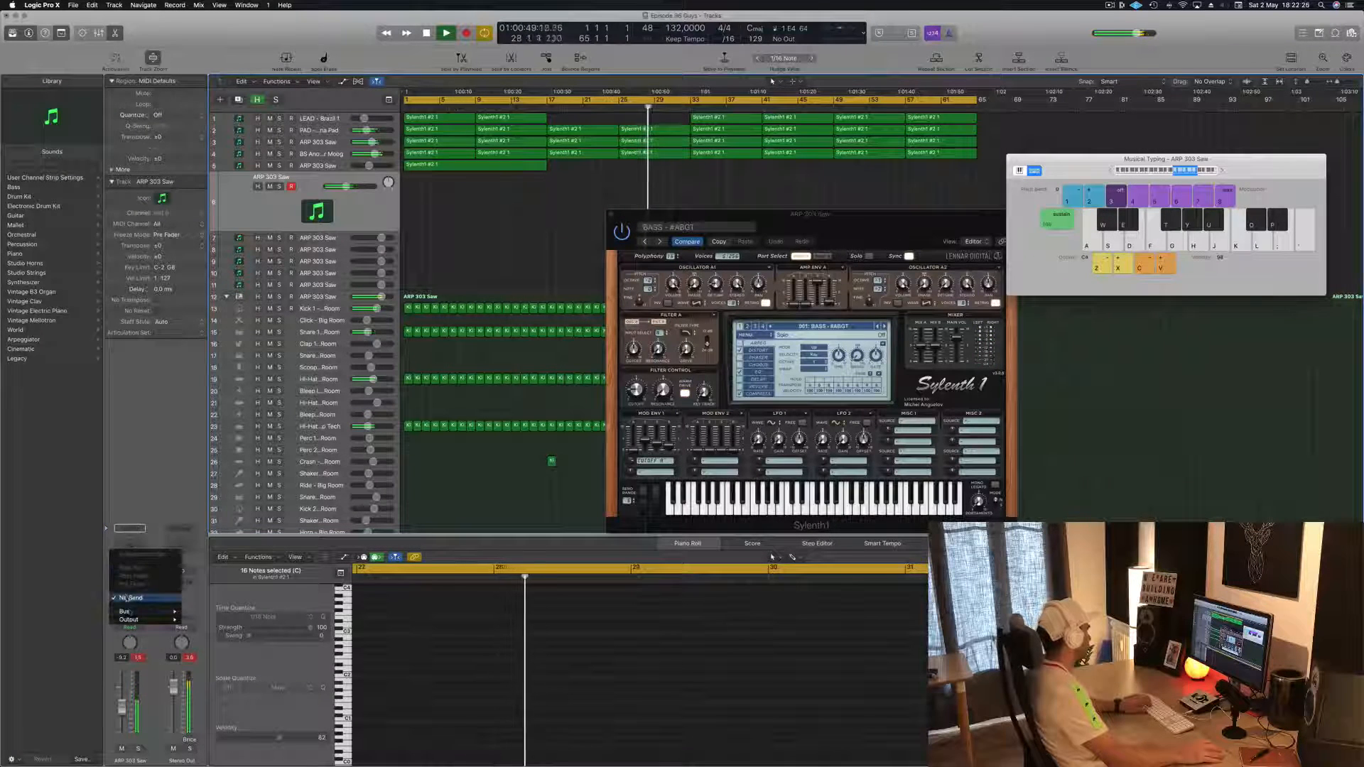
pyautogui.moveTo(127, 611)
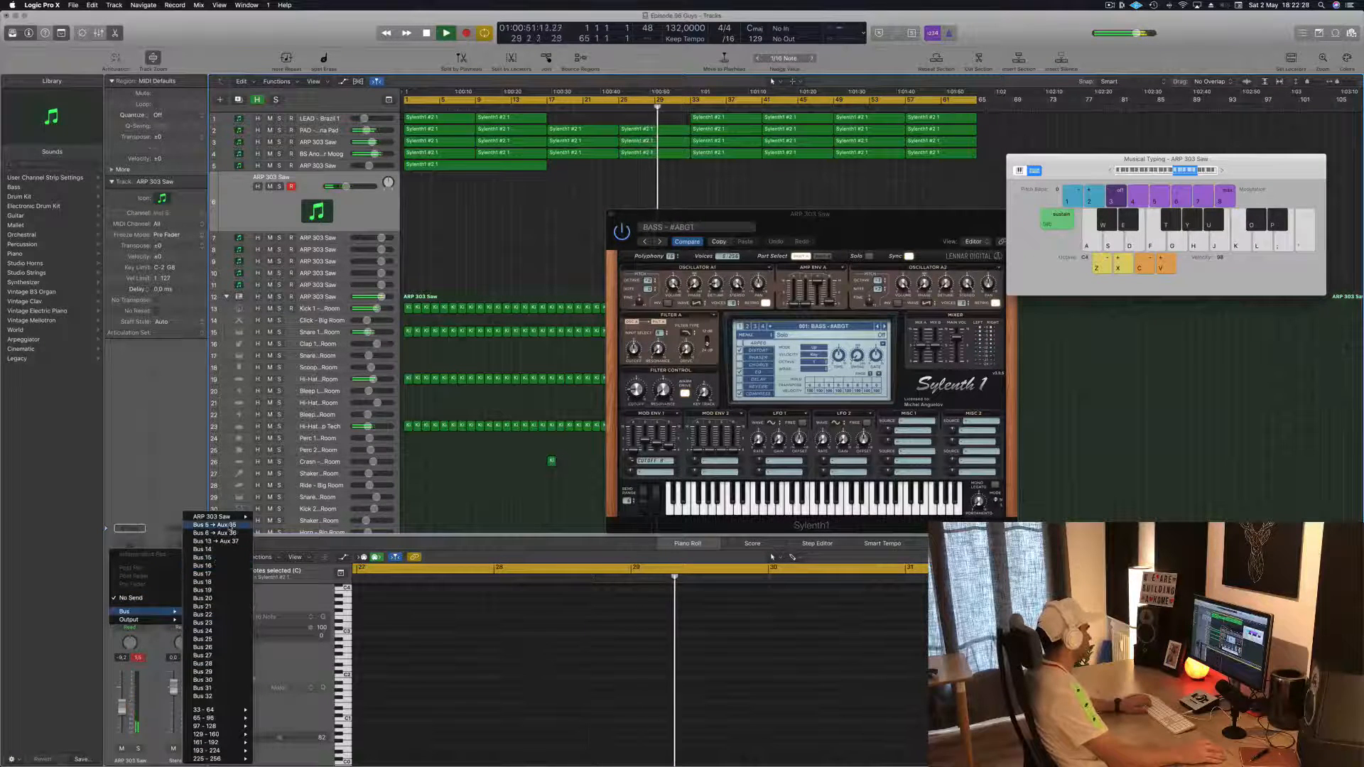
pyautogui.click(227, 525)
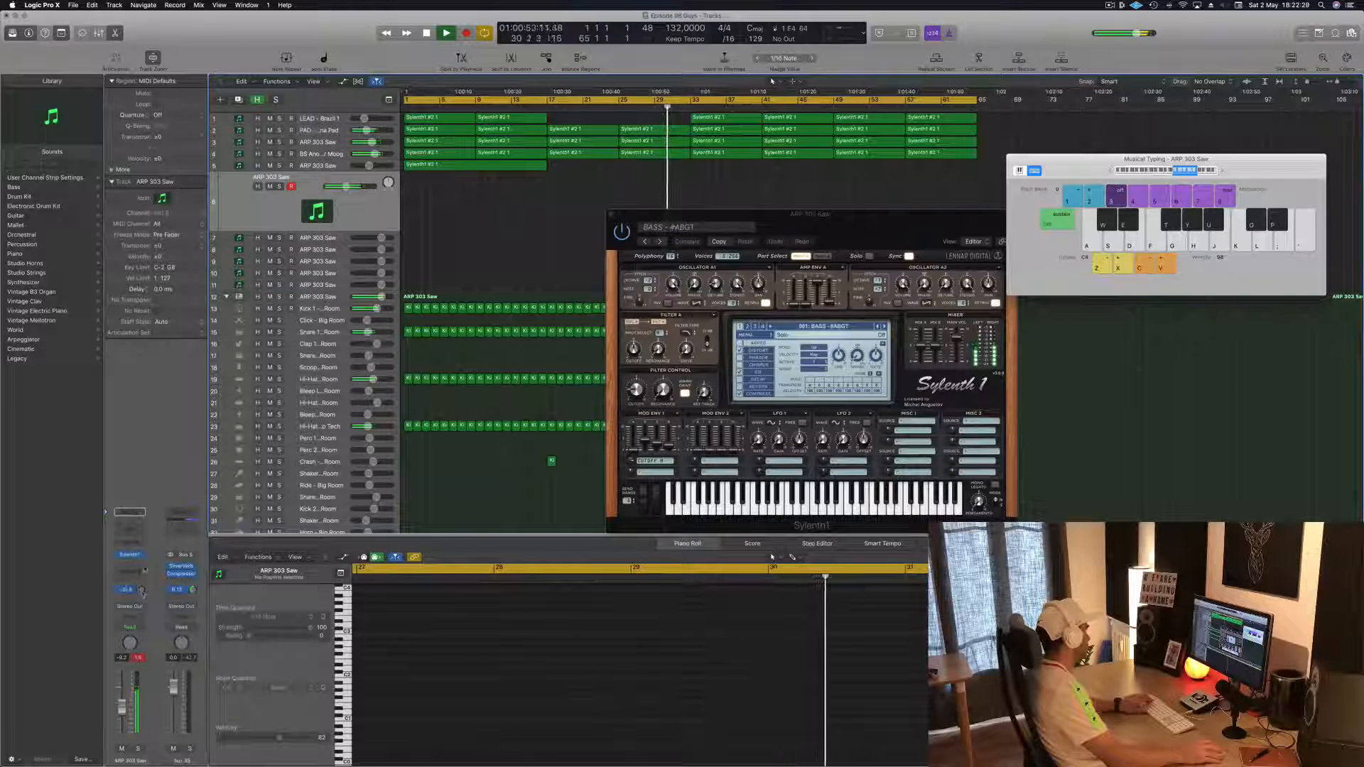
pyautogui.moveTo(142, 591); pyautogui.dragTo(145, 572)
pyautogui.press('f')
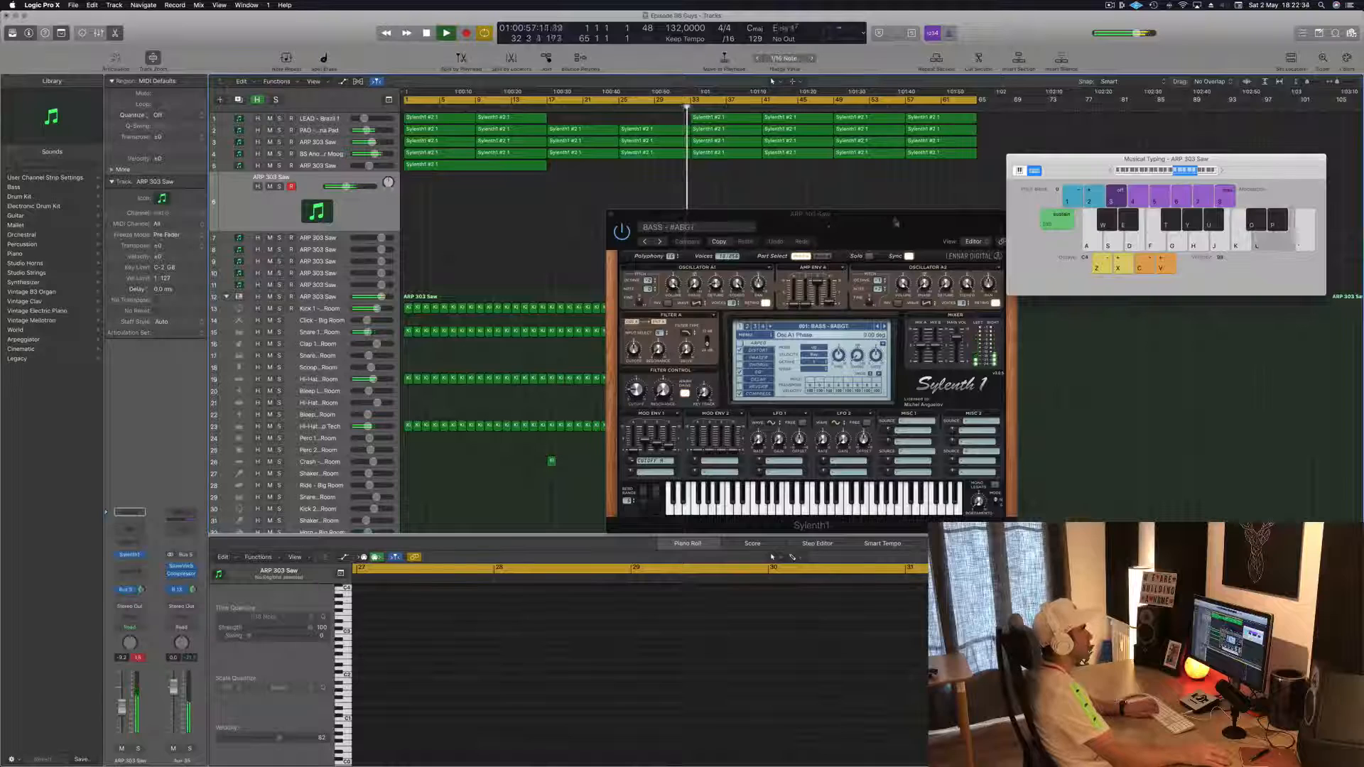
pyautogui.moveTo(710, 213); pyautogui.dragTo(513, 320)
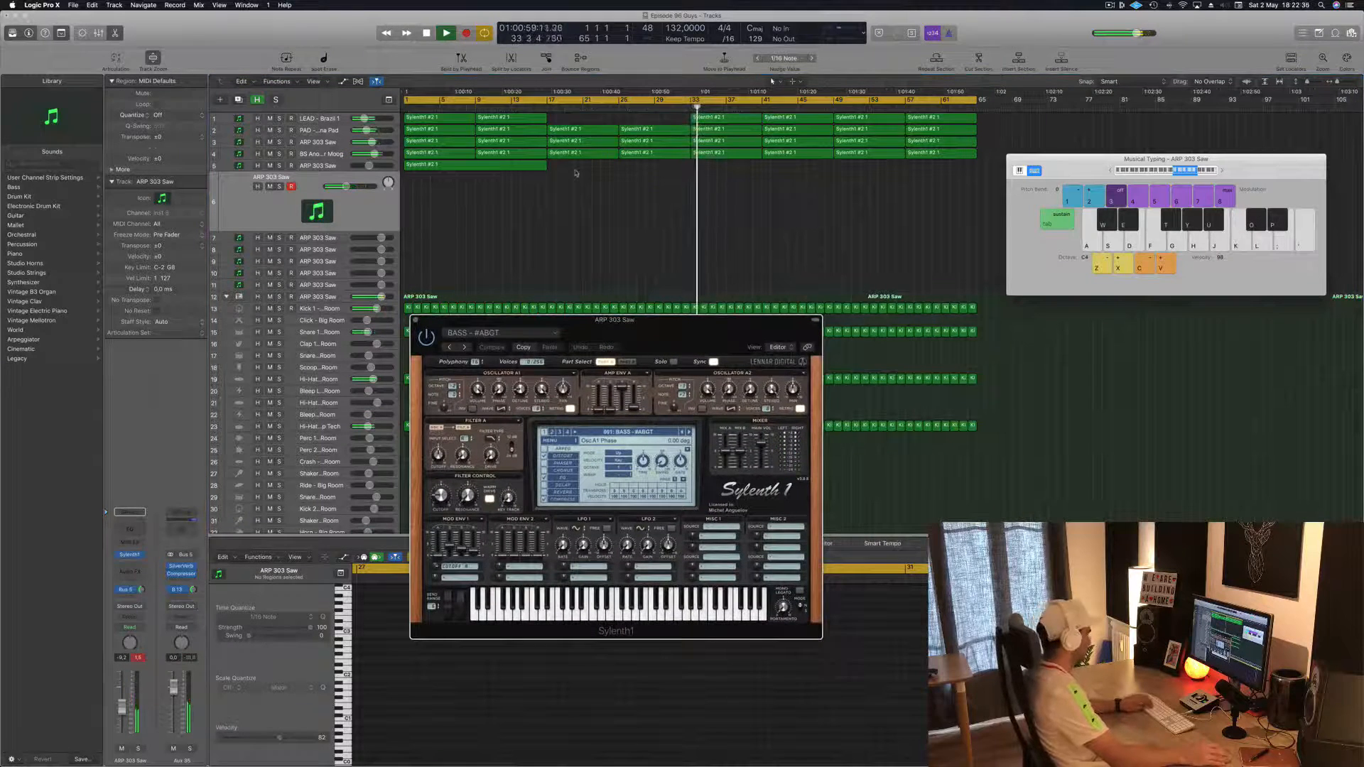
# - Restart playback from the beginning and shorten the cycle range so that it starts at bar 17
pyautogui.press('Return')
pyautogui.press('space')
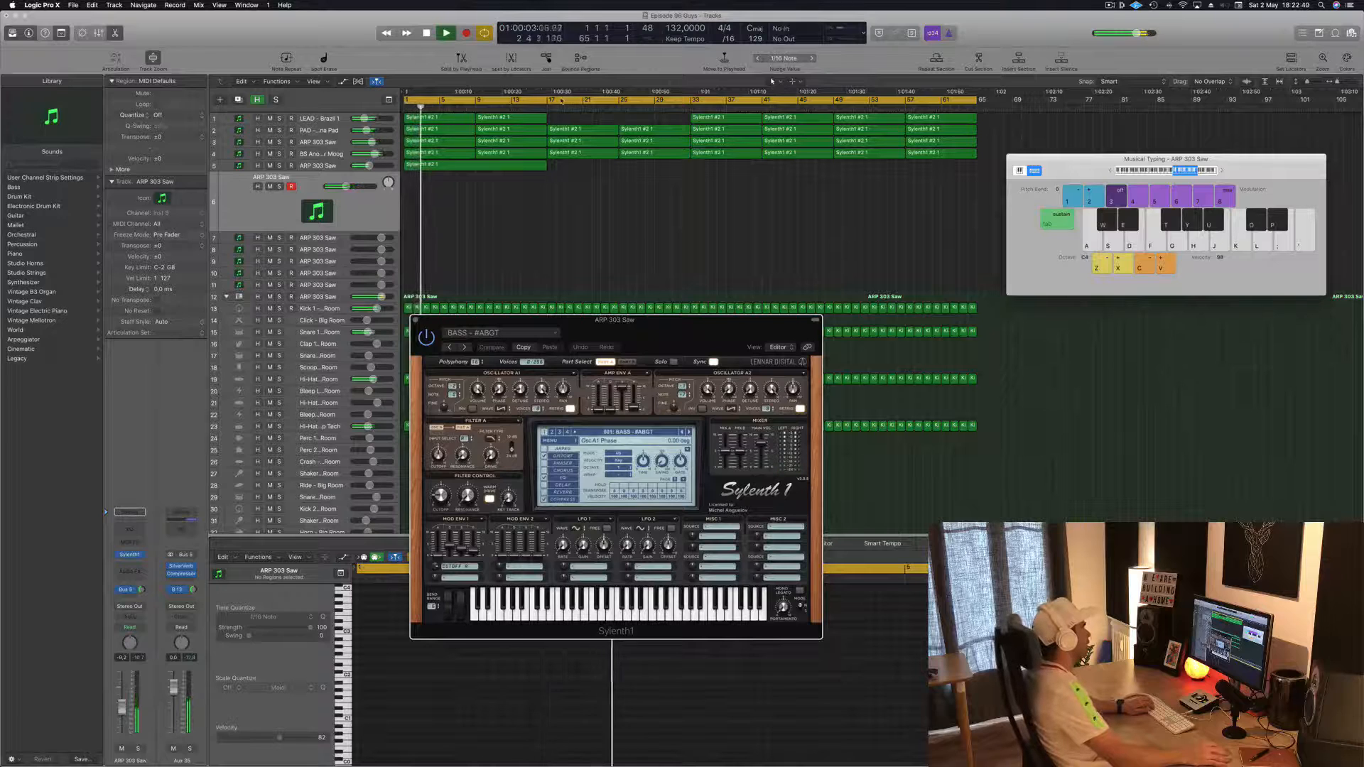
pyautogui.moveTo(406, 103); pyautogui.dragTo(551, 105)
pyautogui.moveTo(703, 319); pyautogui.dragTo(758, 275)
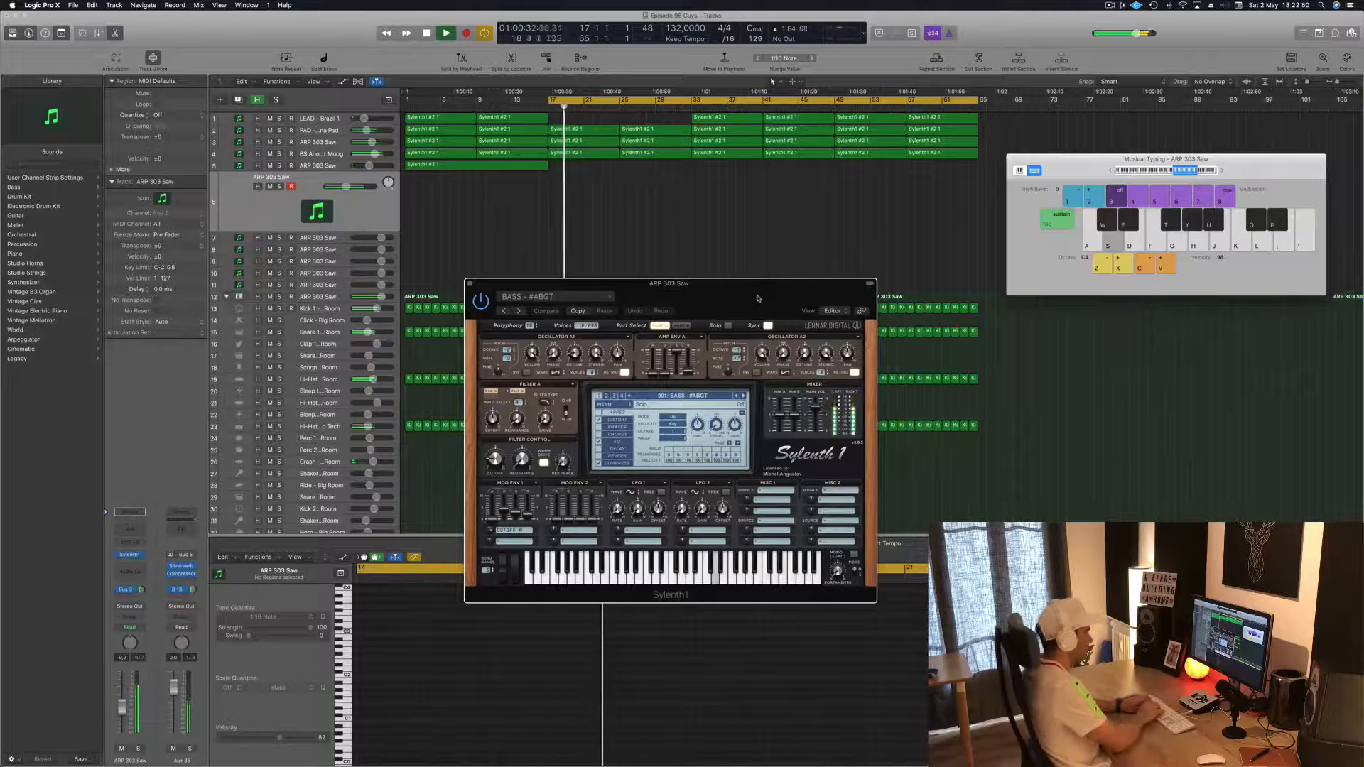
# - Play notes over the section from bar 17 and lower the ARP 303 Saw track's volume further
pyautogui.press('f')
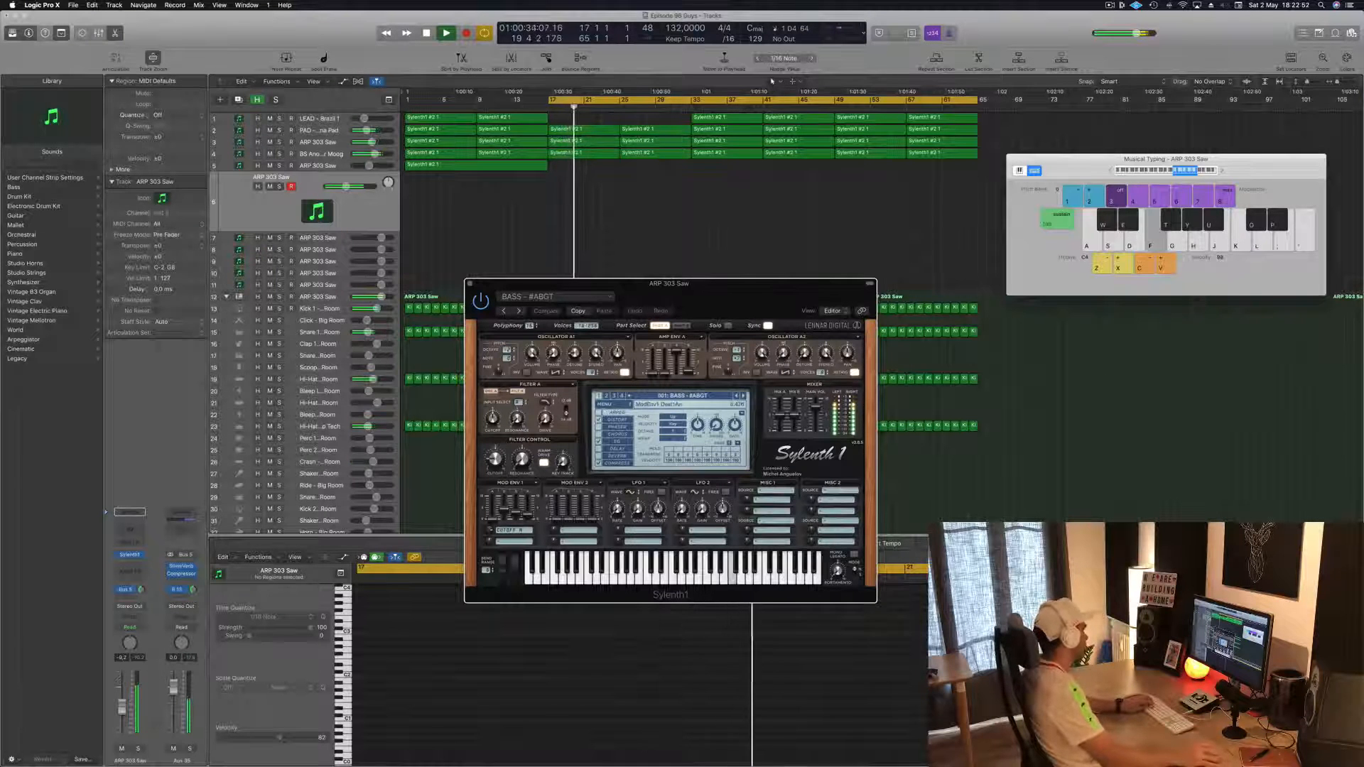
pyautogui.press('g')
pyautogui.click(122, 711)
pyautogui.moveTo(122, 711); pyautogui.dragTo(122, 714)
pyautogui.press('f')
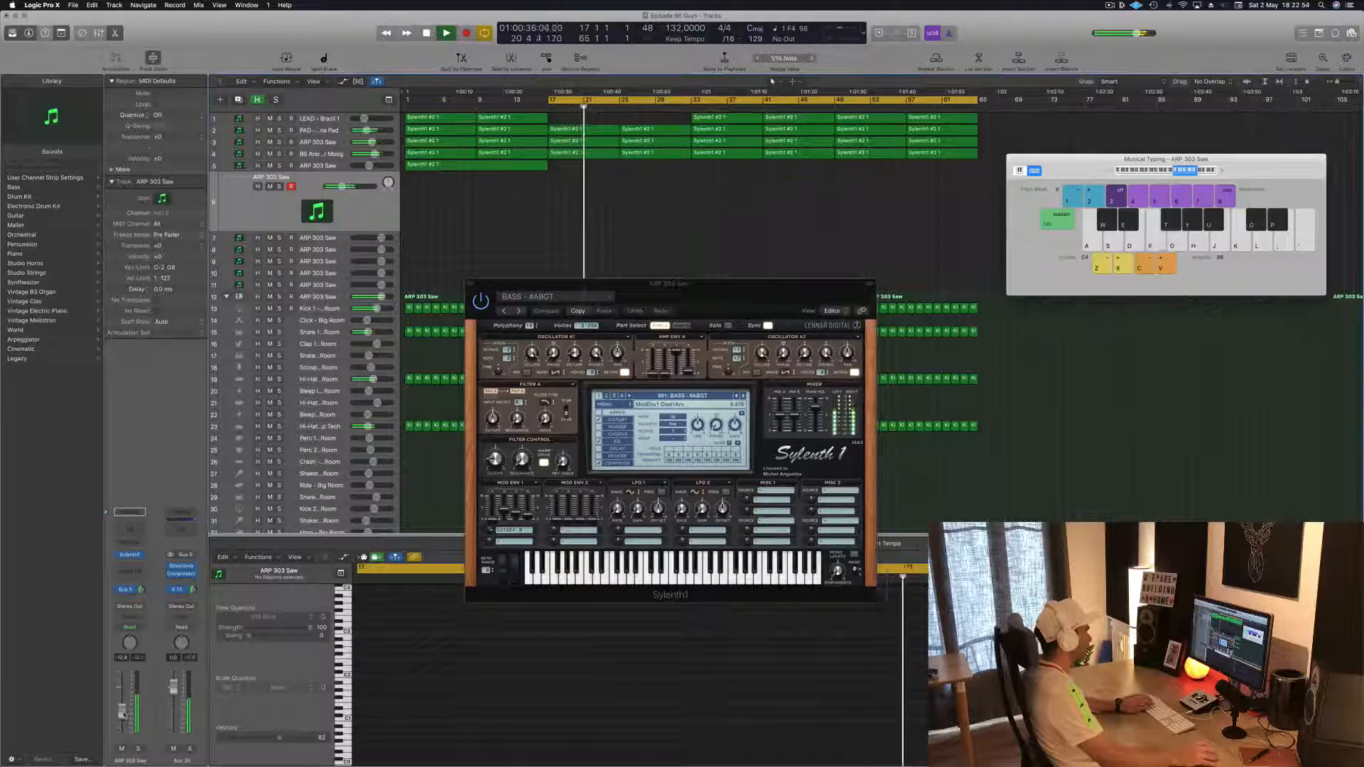
pyautogui.press('s')
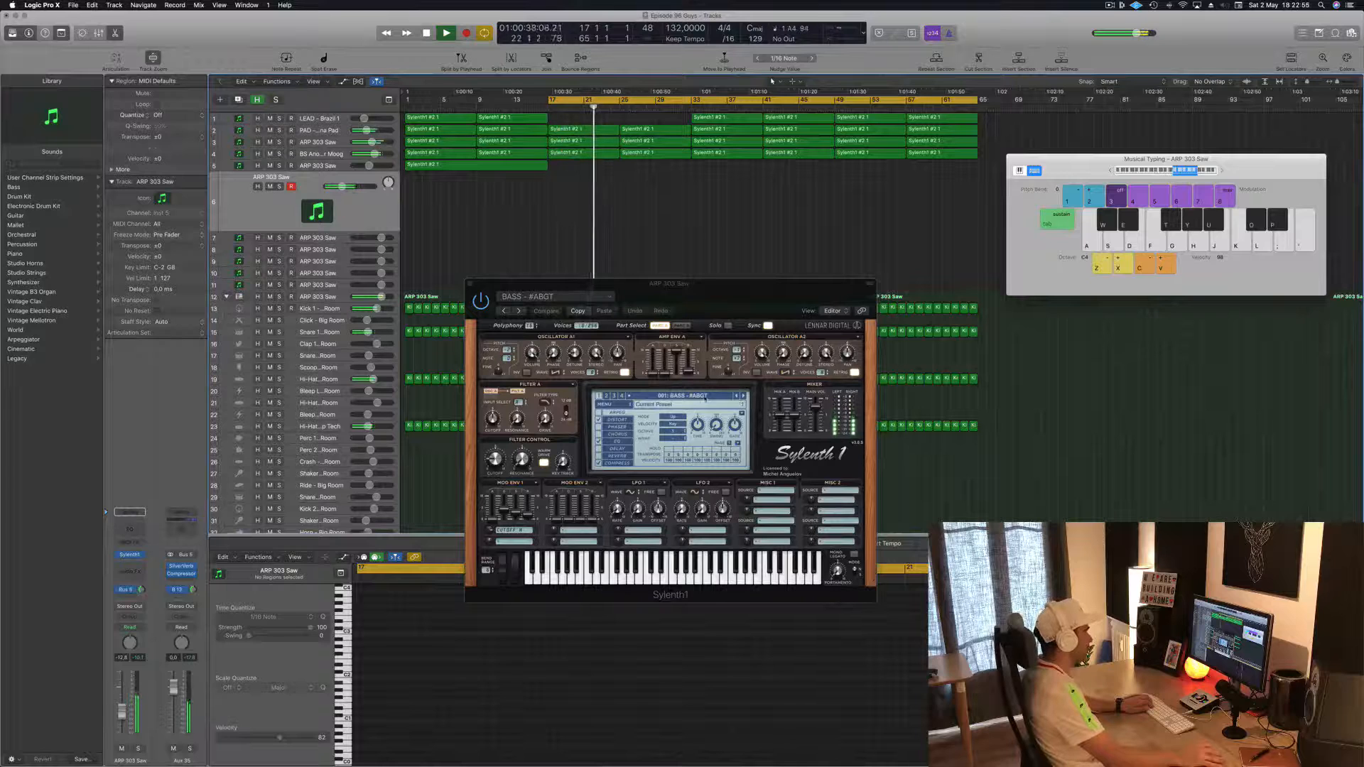
# - Switch Sylenth1 from BASS - #ABGT to the BASS - Beam preset
pyautogui.click(706, 399)
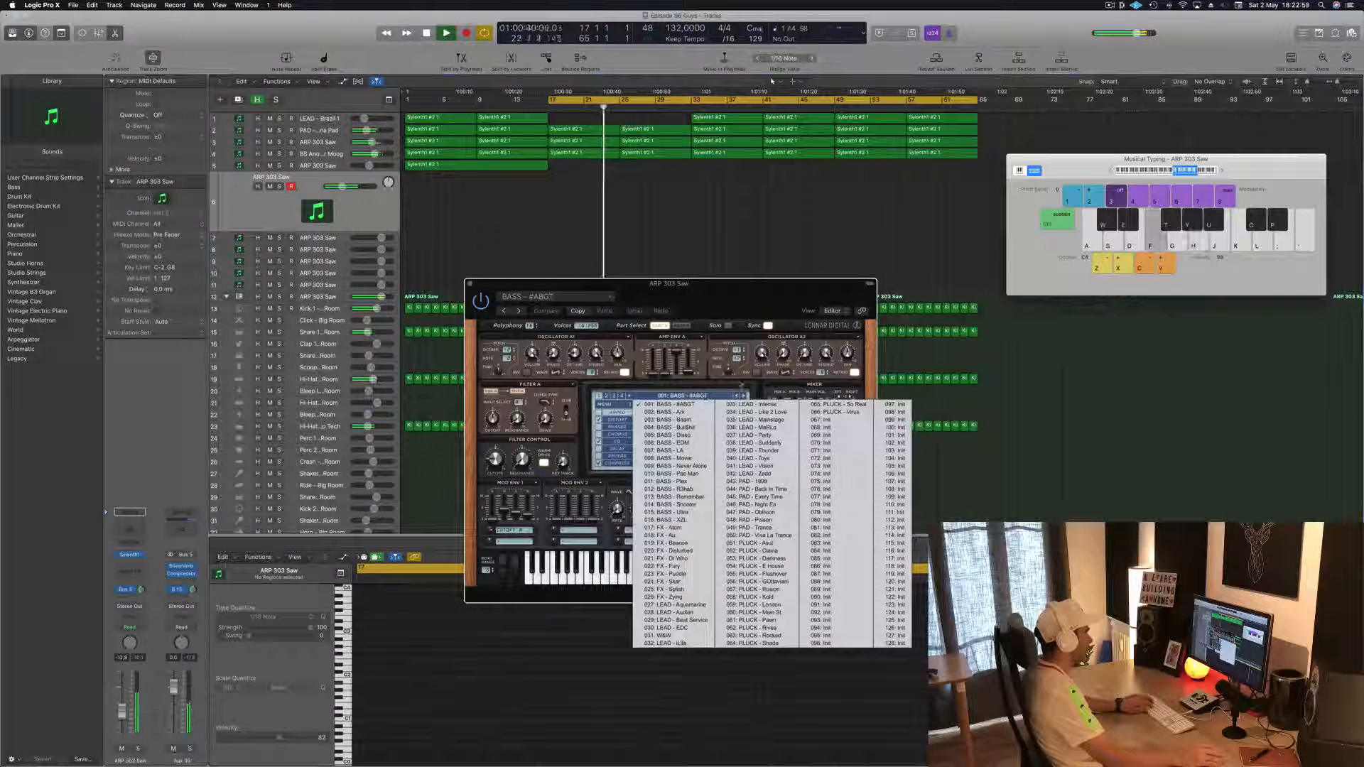
pyautogui.click(741, 395)
pyautogui.click(742, 396)
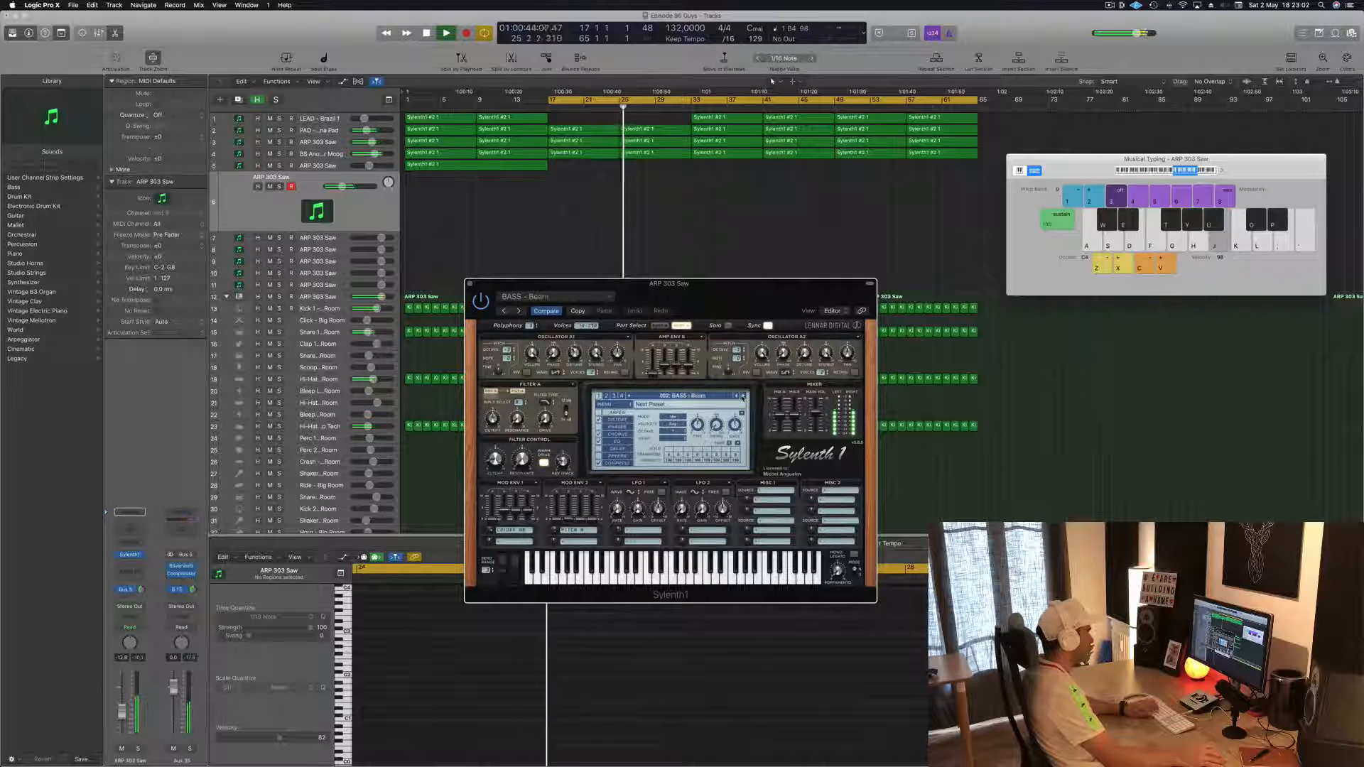
pyautogui.click(743, 395)
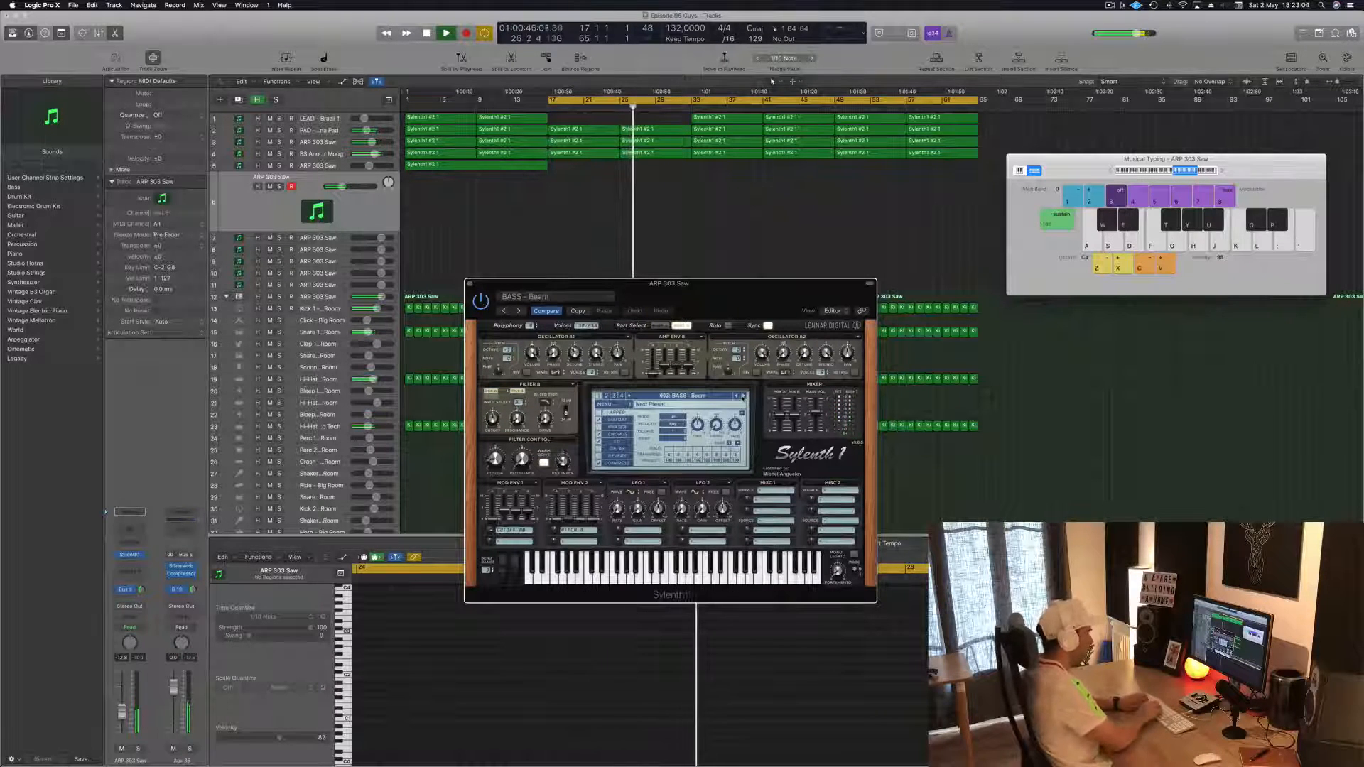
# - Rehearse a melody with the BASS - Beam preset over the section without the lead
pyautogui.press('k')
pyautogui.press('j')
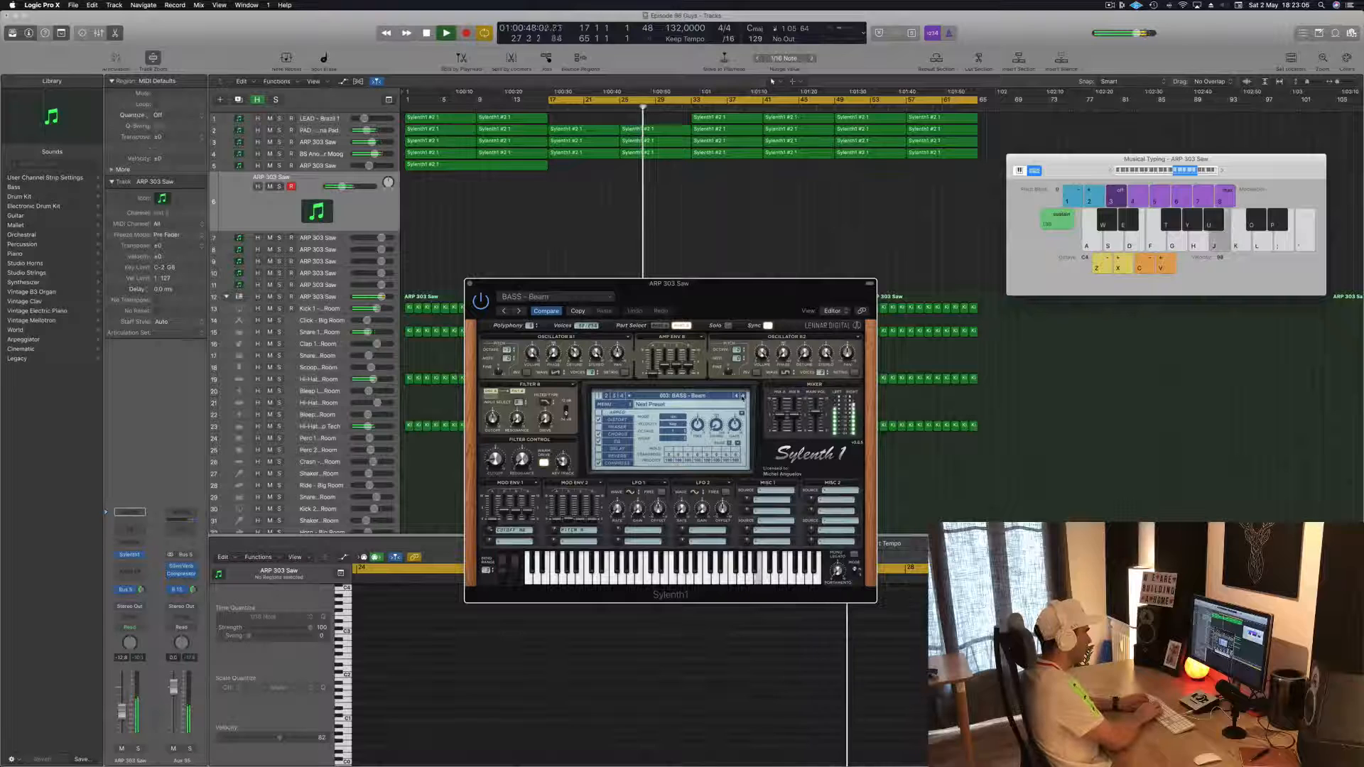
pyautogui.press('f')
pyautogui.press(';')
pyautogui.press('l')
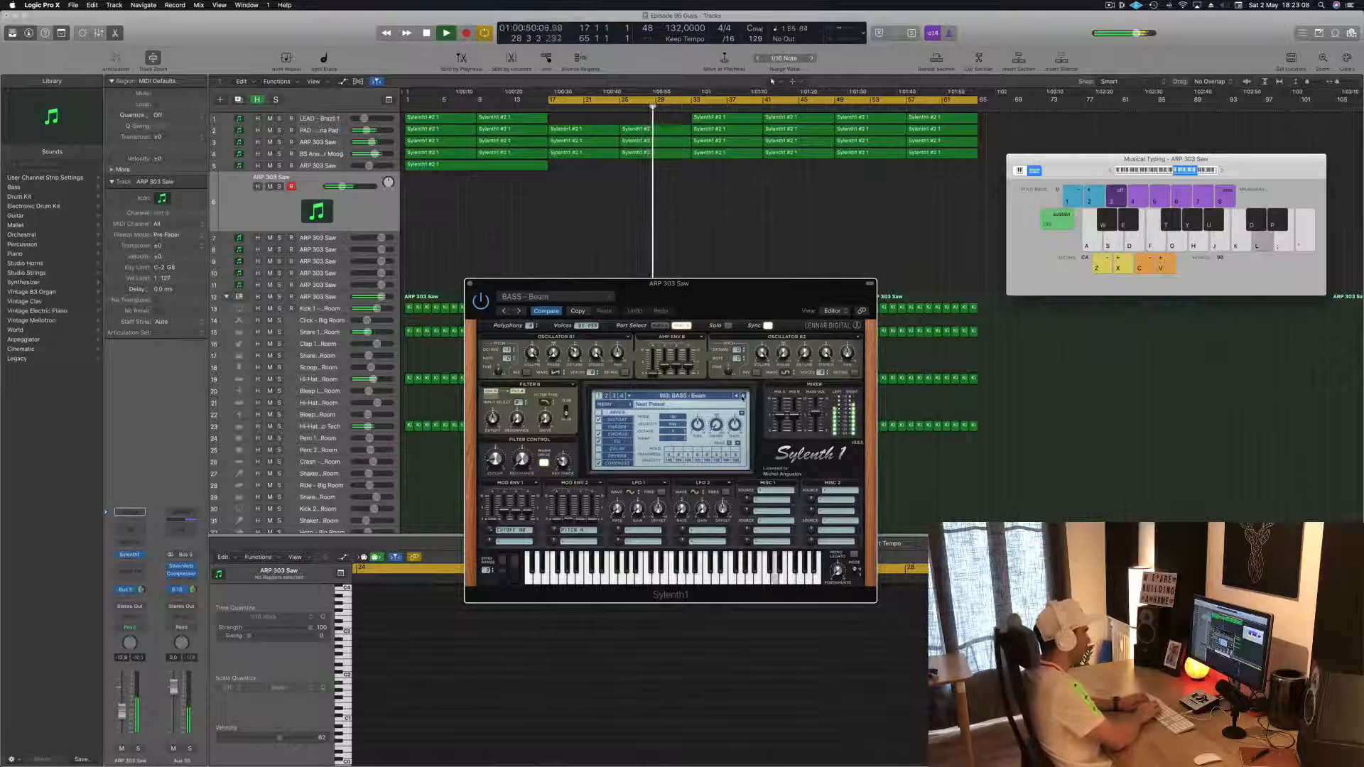
pyautogui.press('k')
pyautogui.press('h')
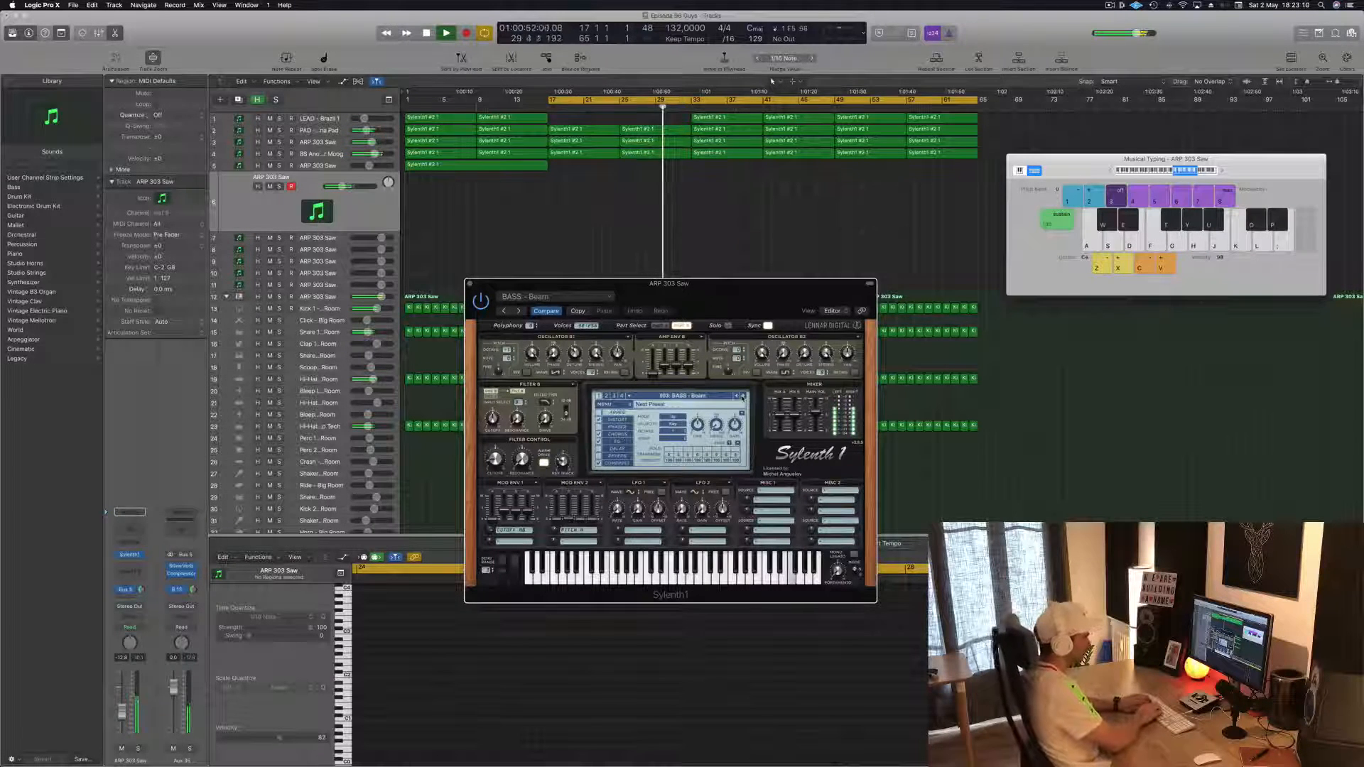
pyautogui.press('h')
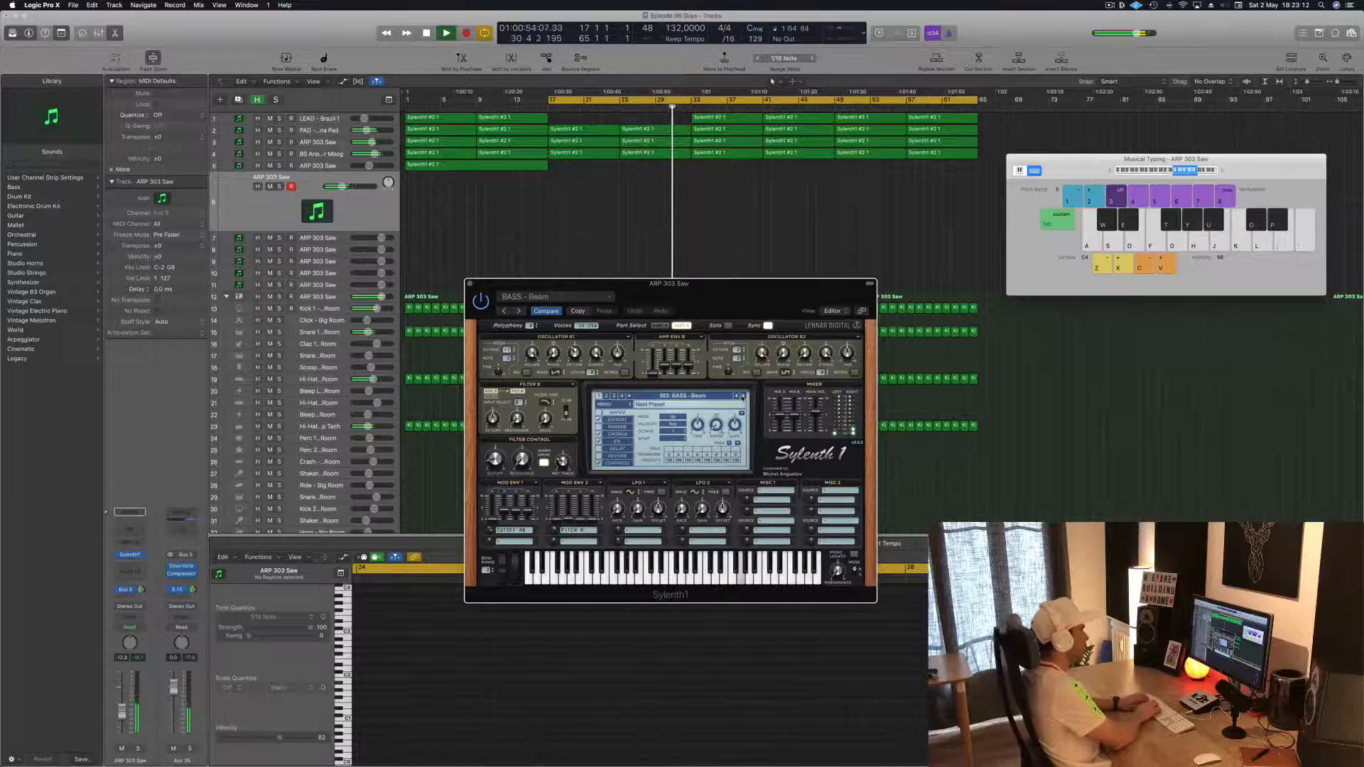
pyautogui.press('j')
pyautogui.press('k')
pyautogui.press('h')
pyautogui.press('h')
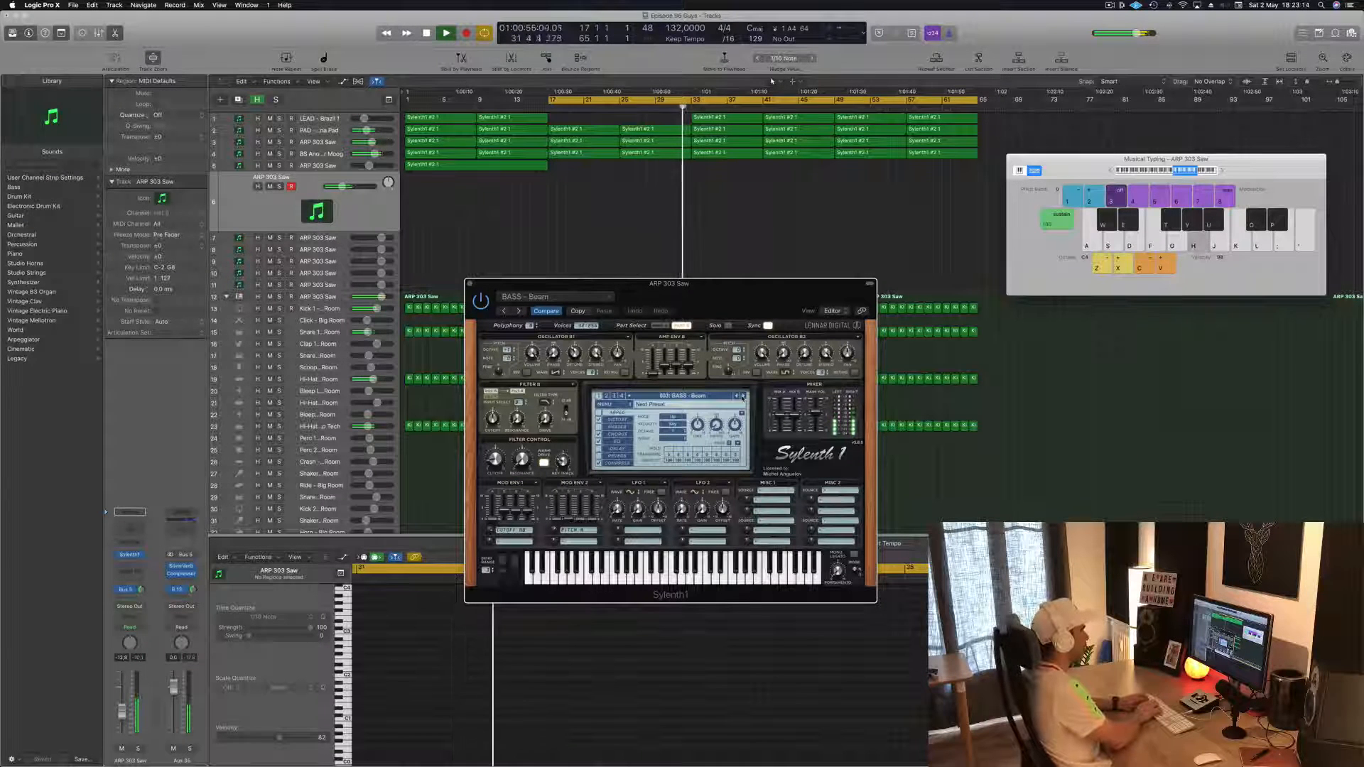
pyautogui.press('g')
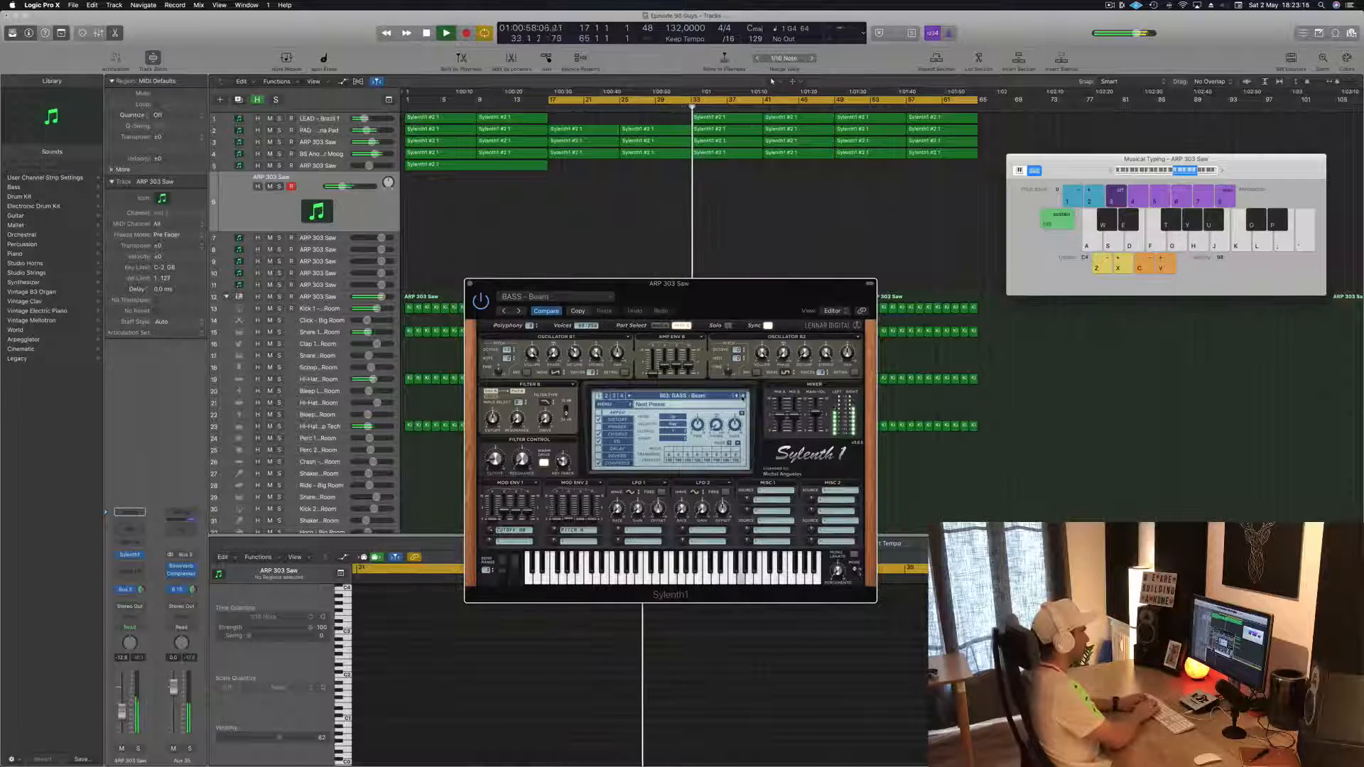
pyautogui.press('h')
# - Rehearse the BASS - Beam melody from bar 17 and record it on the ARP 303 Saw track from about bar 20 to bar 32
pyautogui.press('space')
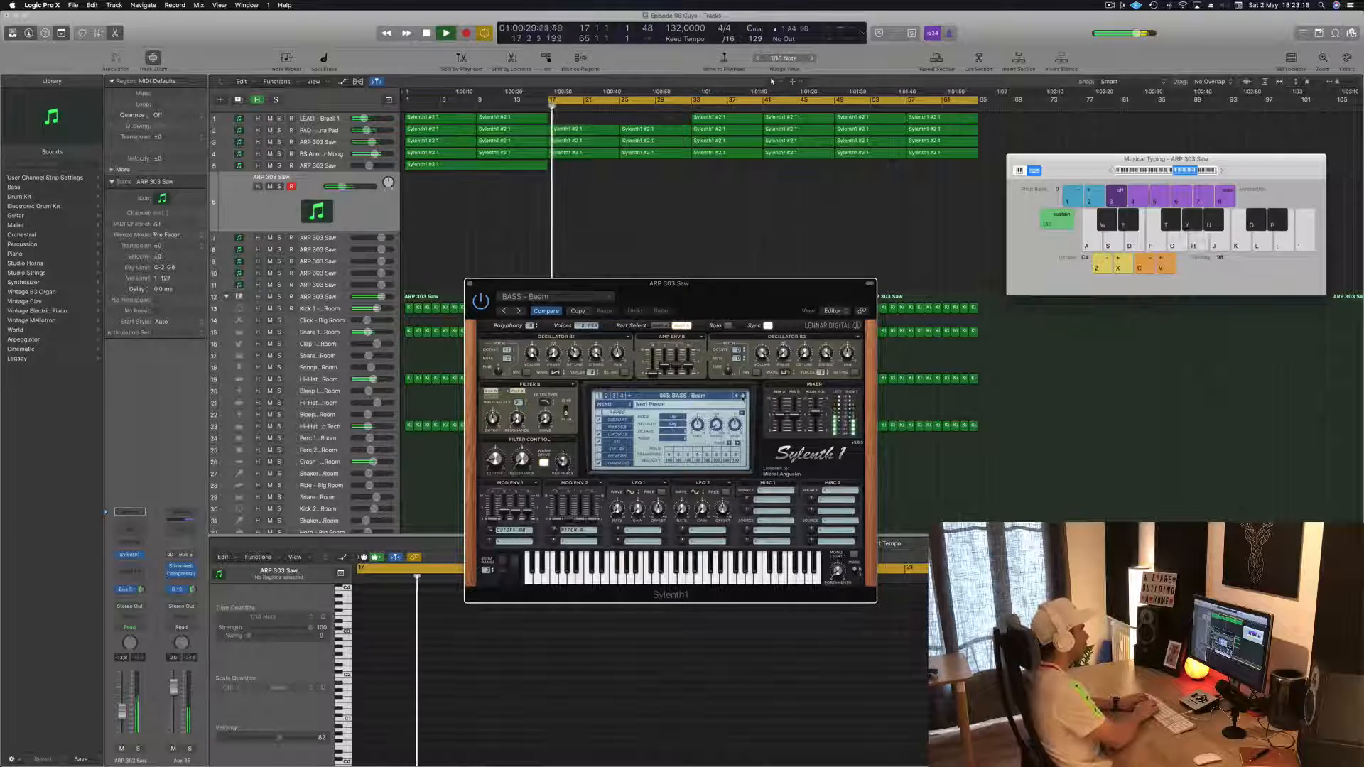
pyautogui.press('h')
pyautogui.press('j')
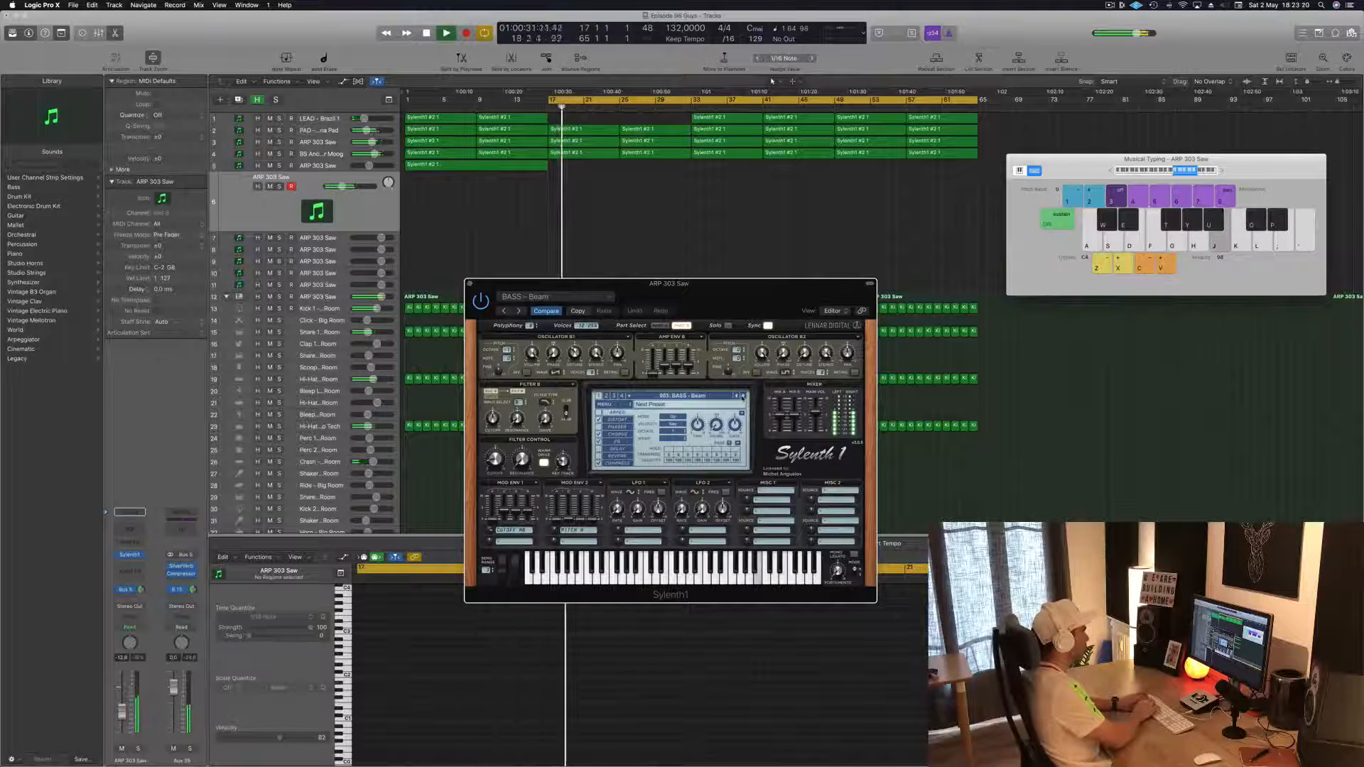
pyautogui.press('d')
pyautogui.press('h')
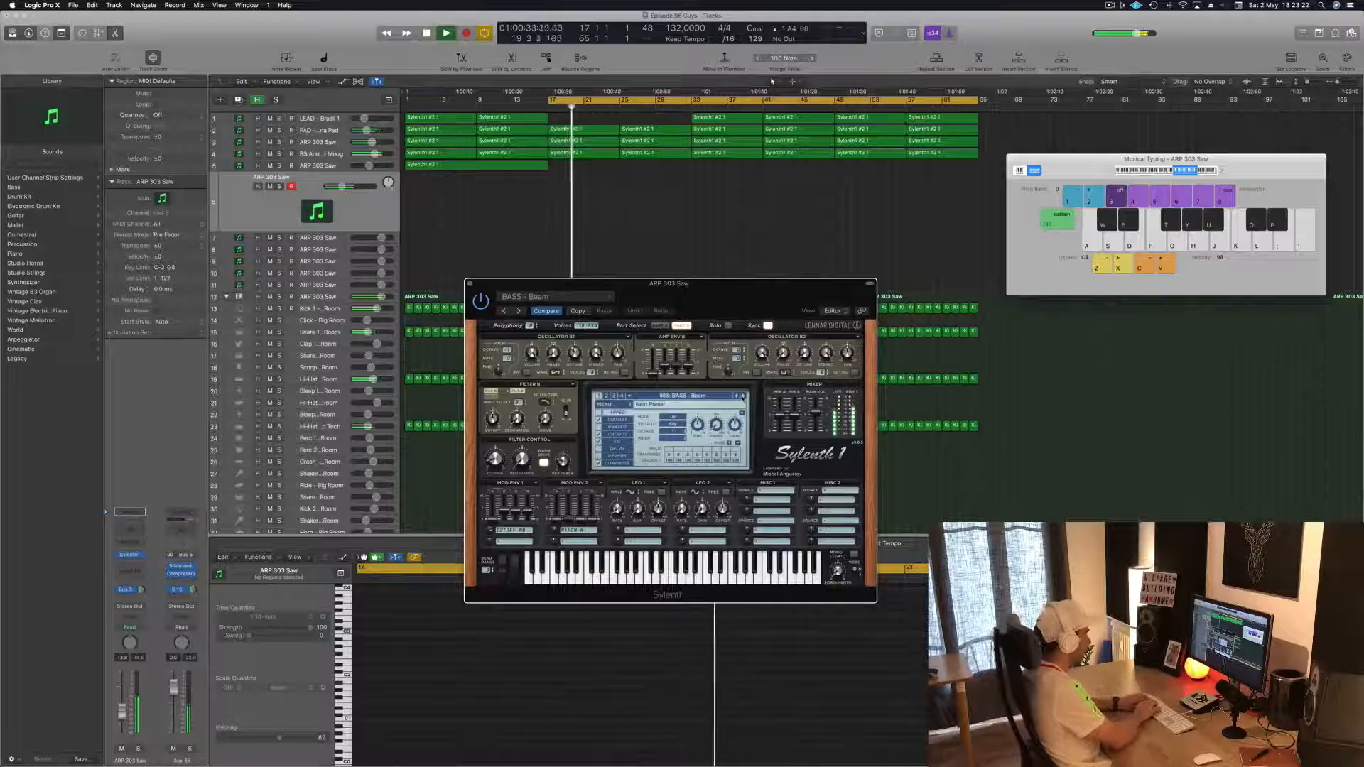
pyautogui.press('r')
pyautogui.press('d')
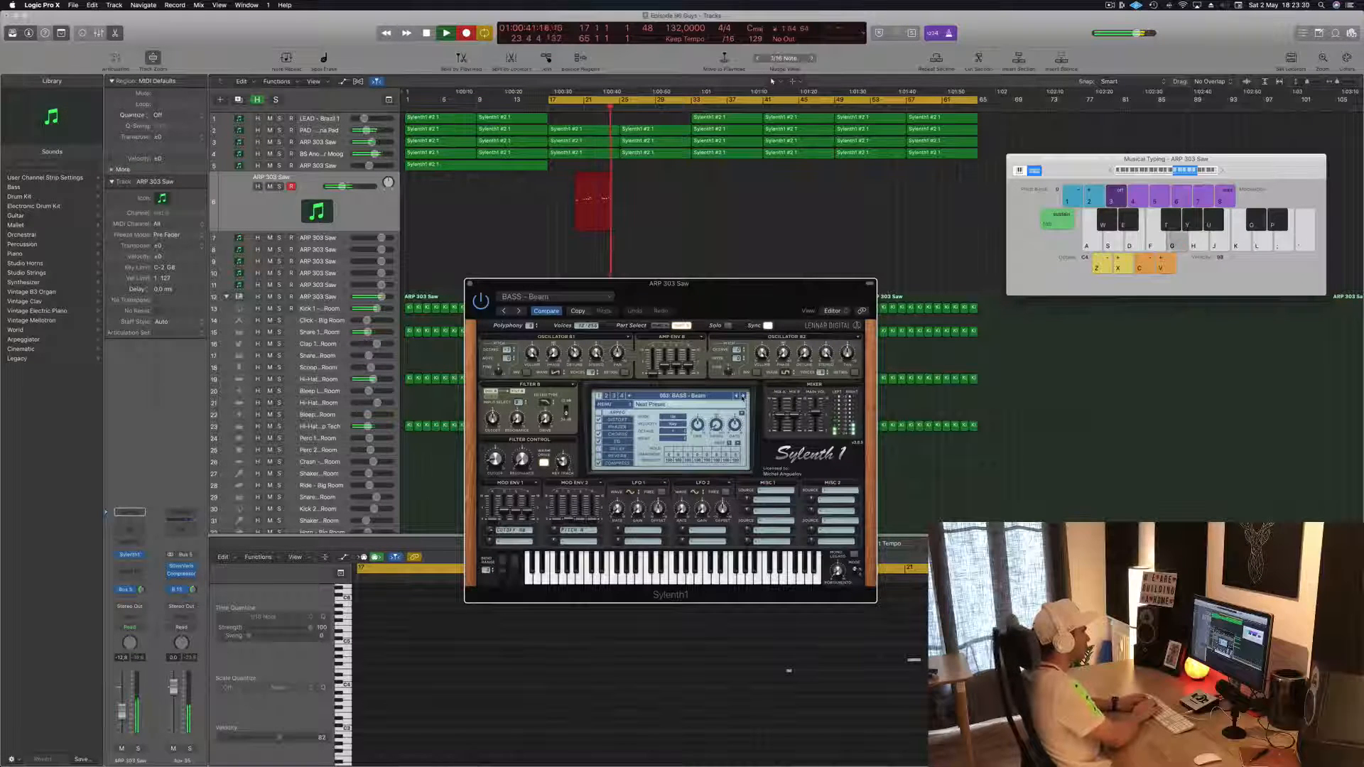
pyautogui.press('d')
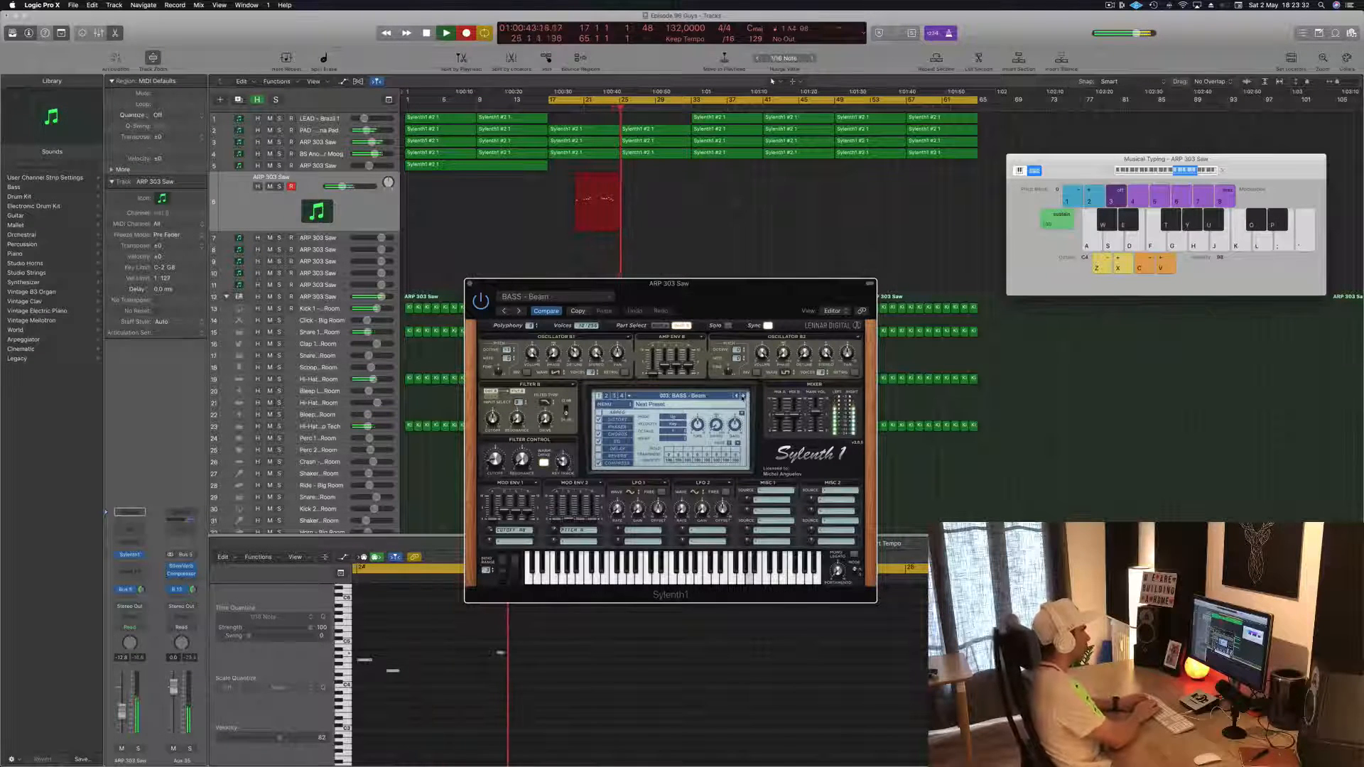
pyautogui.press('u')
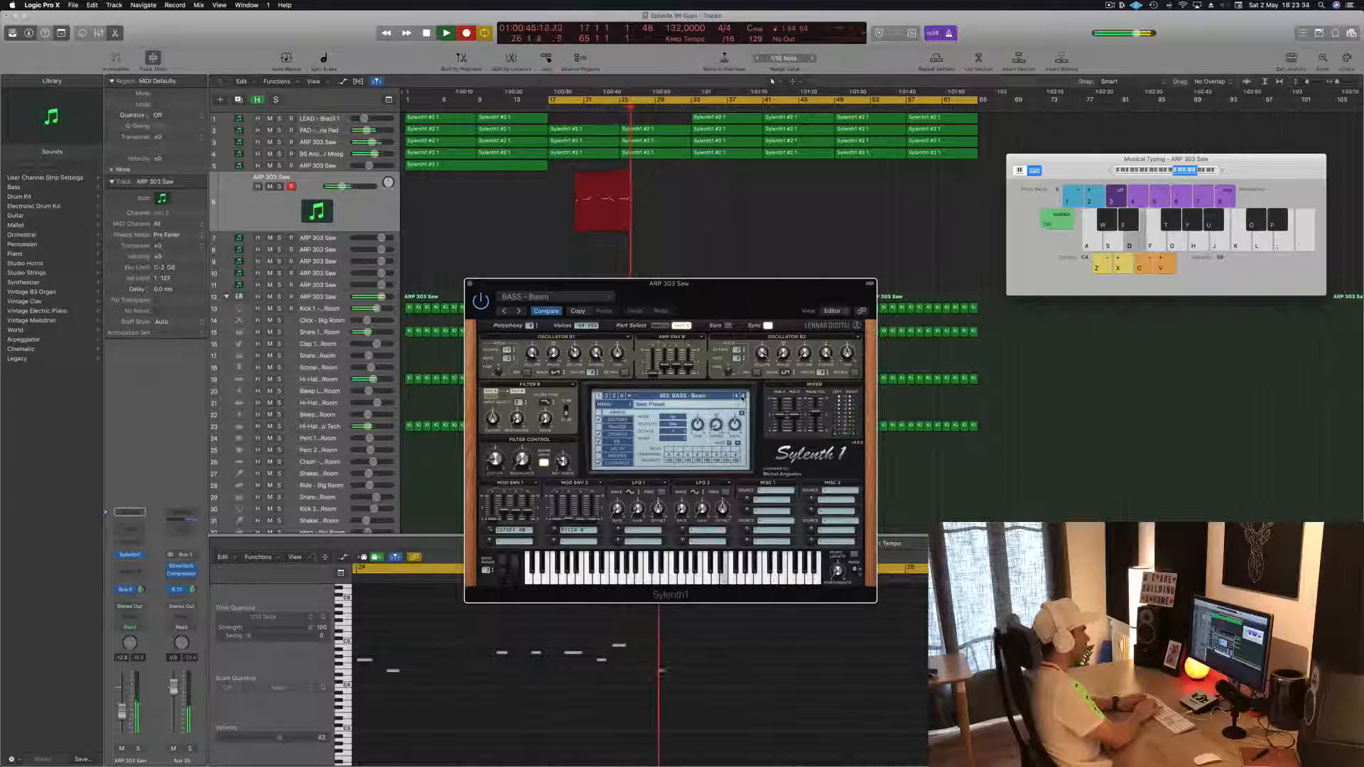
pyautogui.press('d')
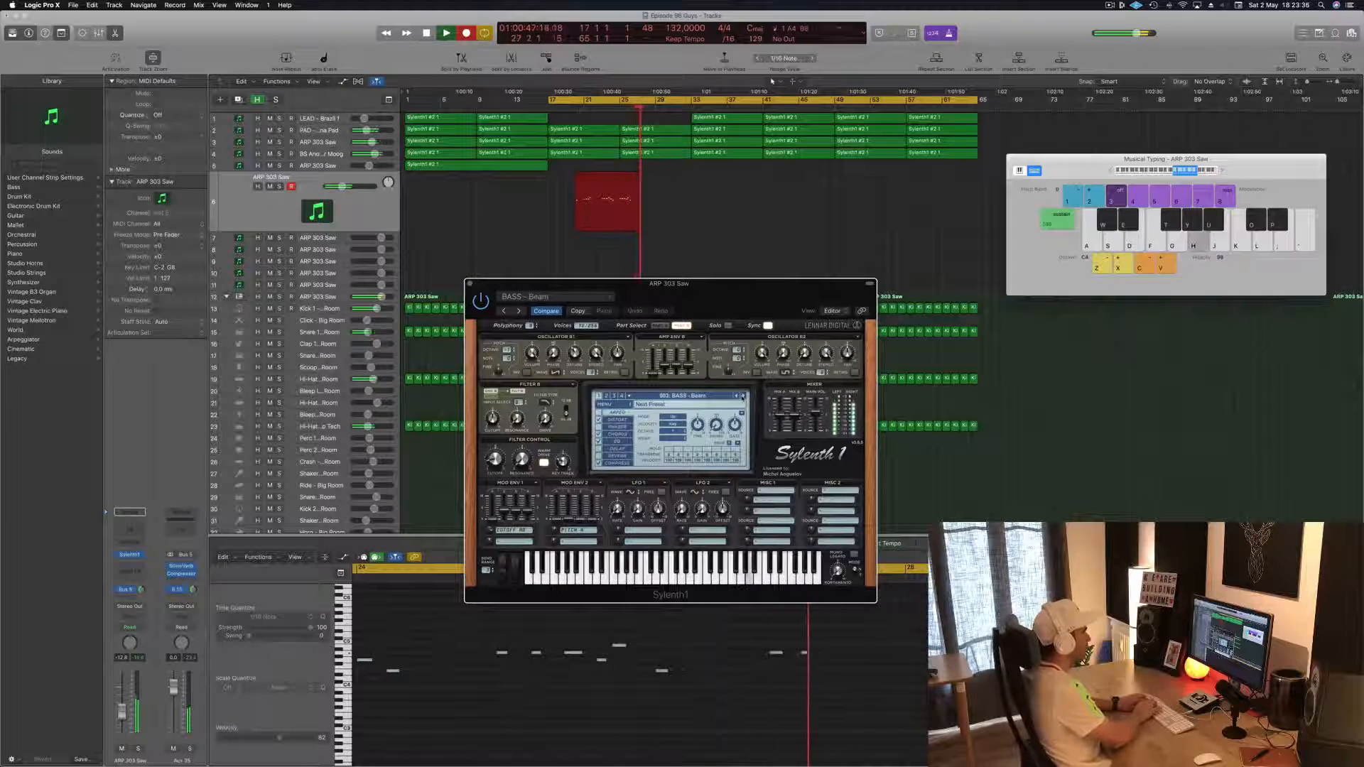
pyautogui.press('d')
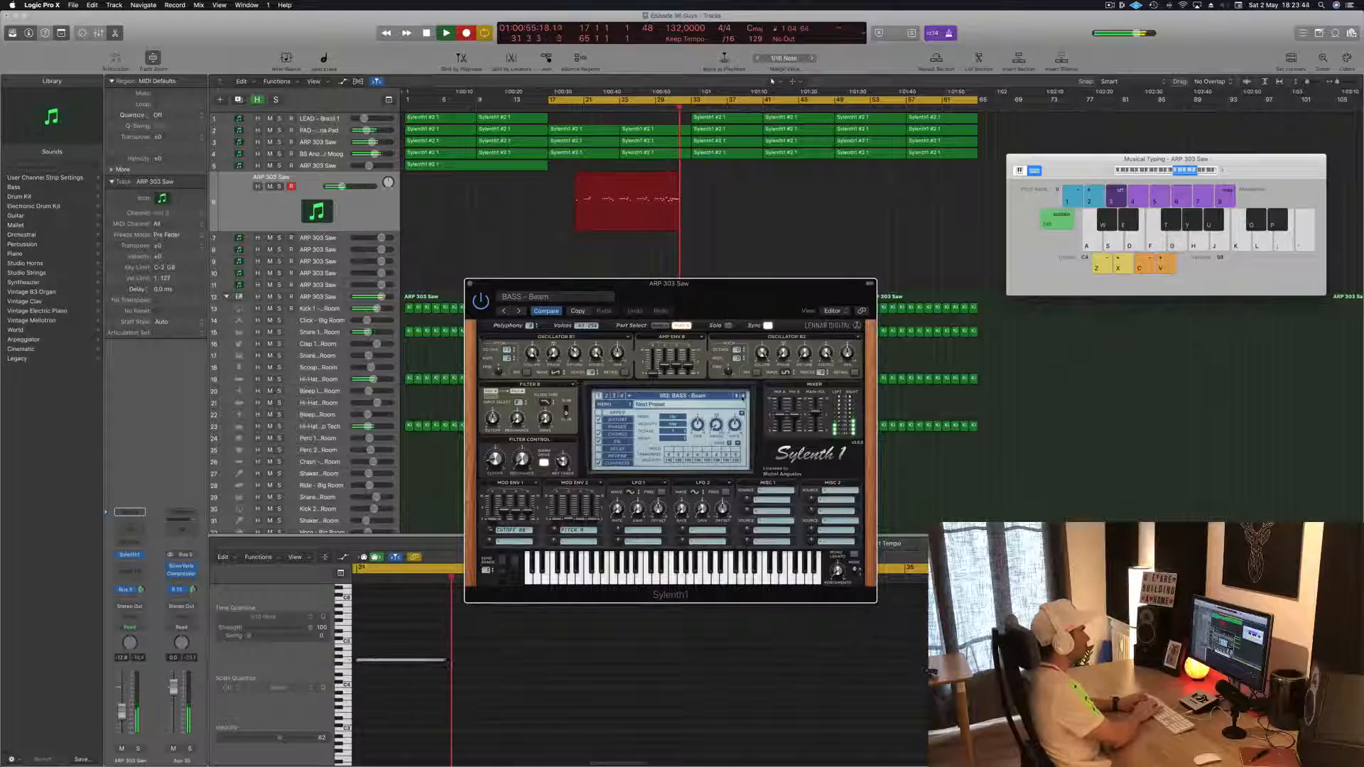
pyautogui.press('space')
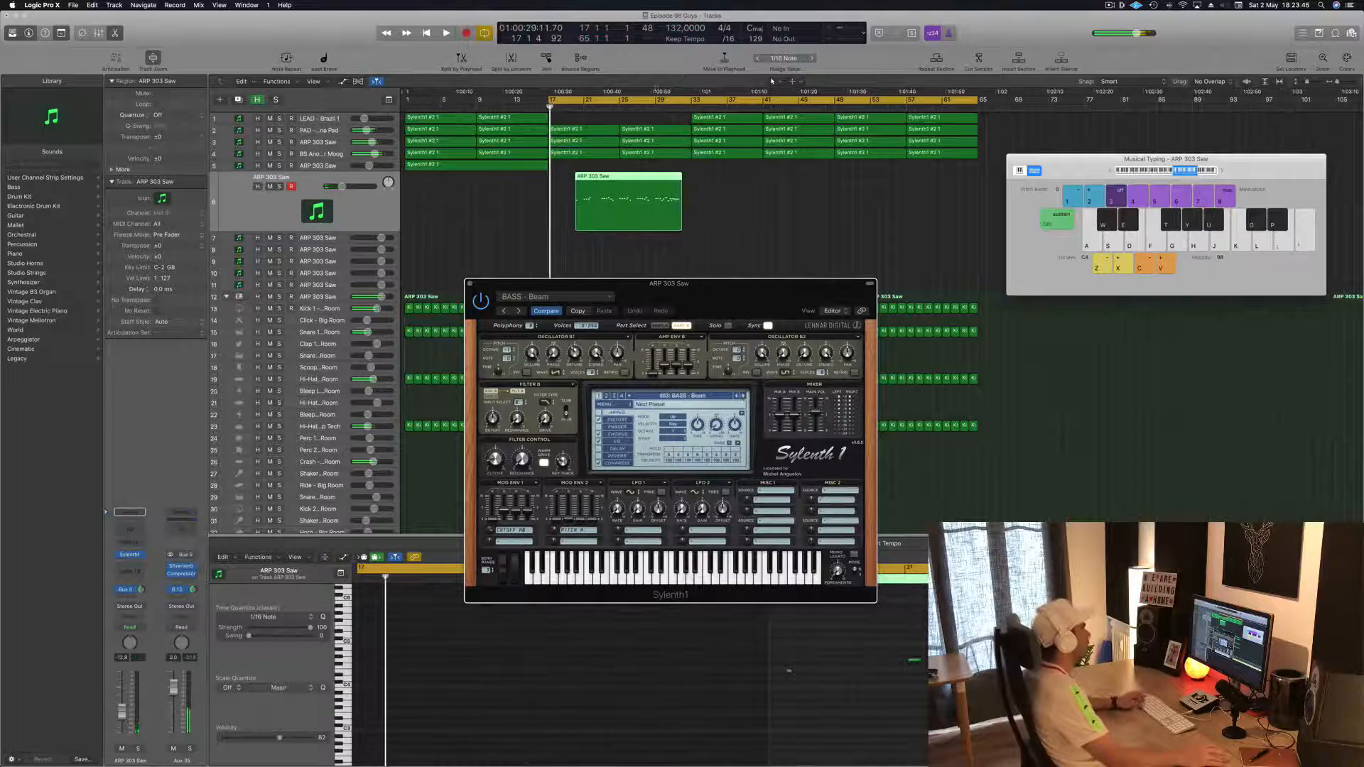
# - Split the recorded region at bar 27, delete its first part and move the remaining part to bar 17
pyautogui.press('t')
pyautogui.press('i')
pyautogui.click(638, 182)
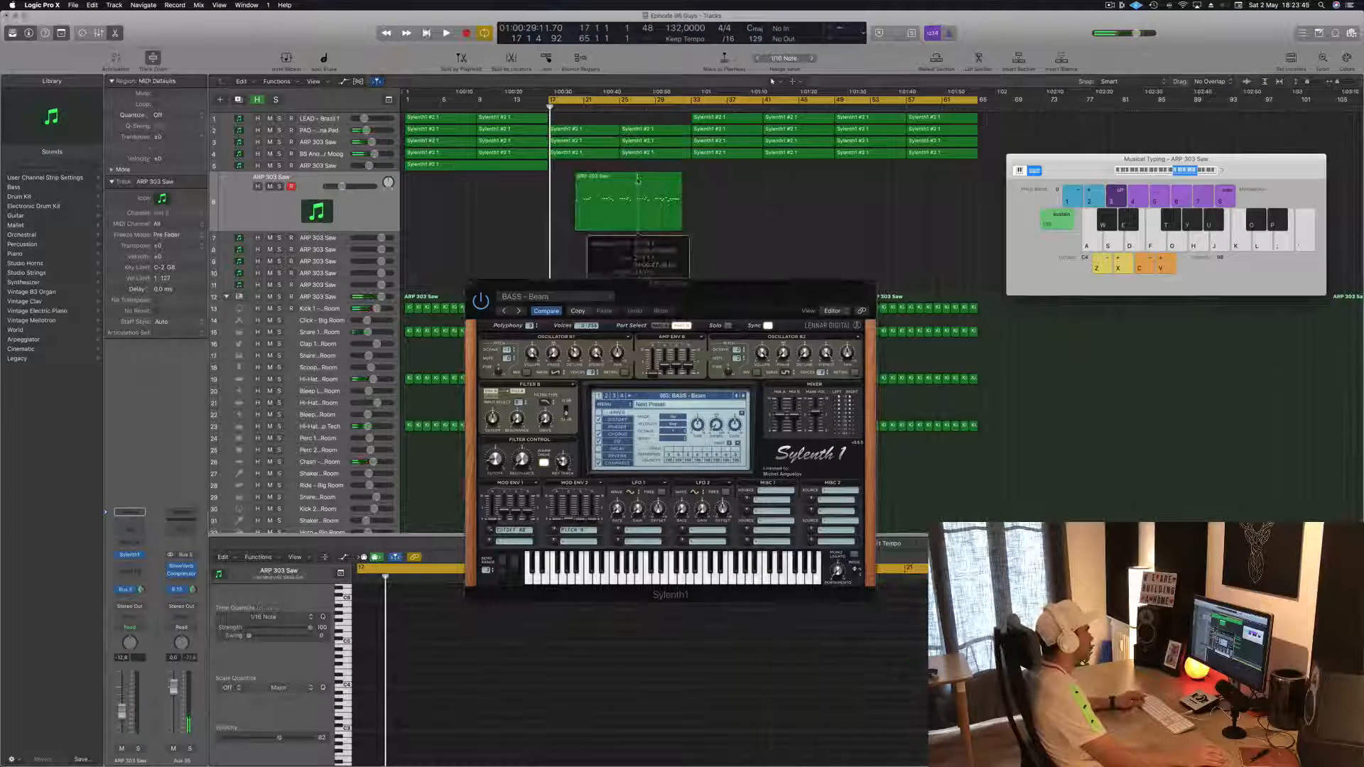
pyautogui.press('t')
pyautogui.press('t')
pyautogui.click(624, 182)
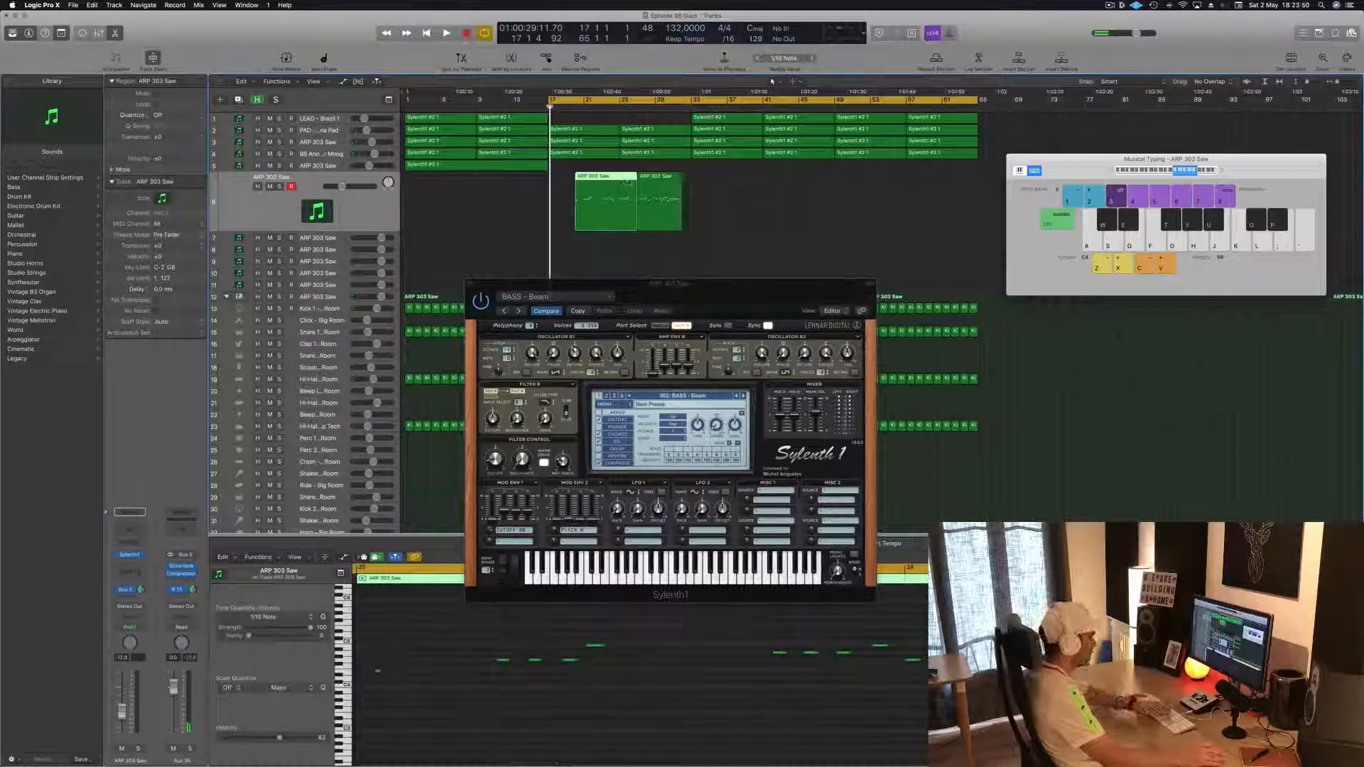
pyautogui.press('Delete')
pyautogui.moveTo(665, 183); pyautogui.dragTo(577, 187)
# - Play the moved melody region with its notes in view and move the Sylenth1 window clear of the regions
pyautogui.press('space')
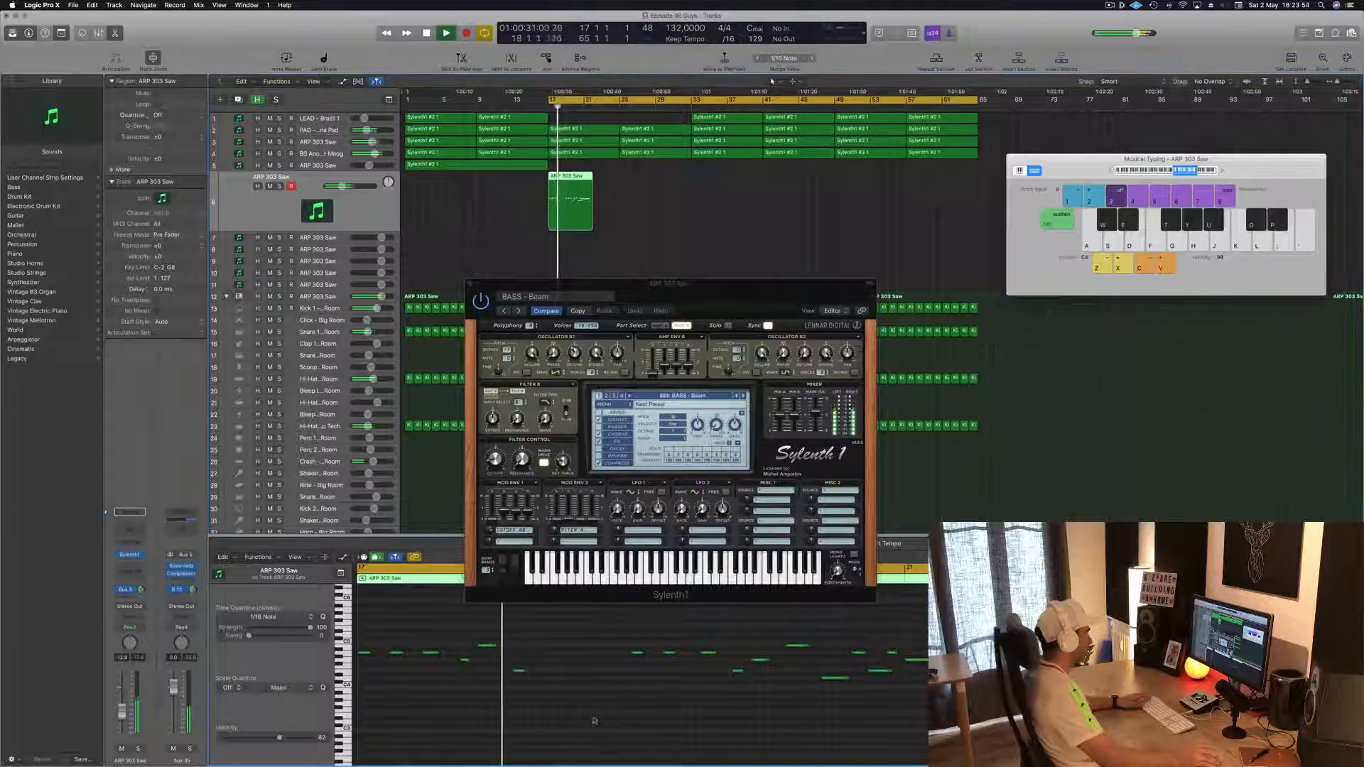
pyautogui.press('super+a')
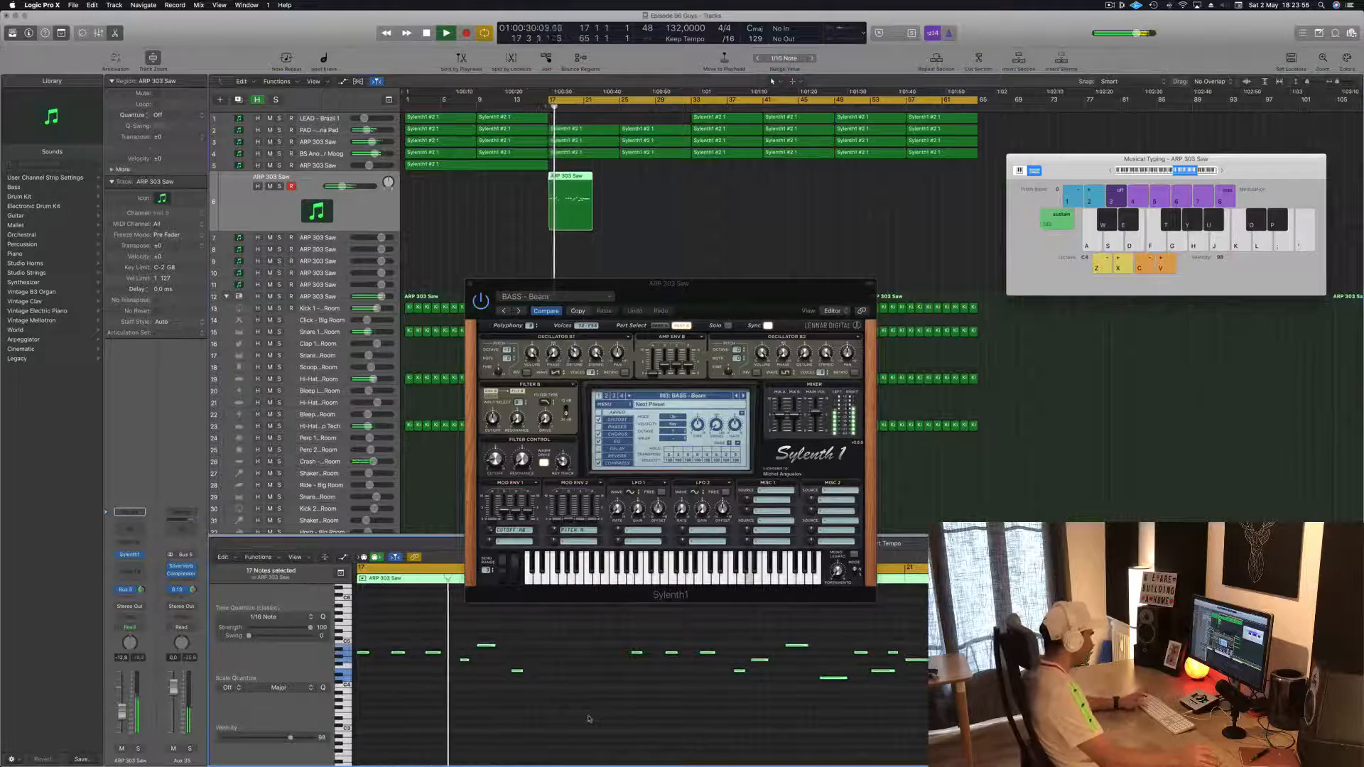
pyautogui.click(588, 719)
pyautogui.moveTo(800, 284); pyautogui.dragTo(1099, 137)
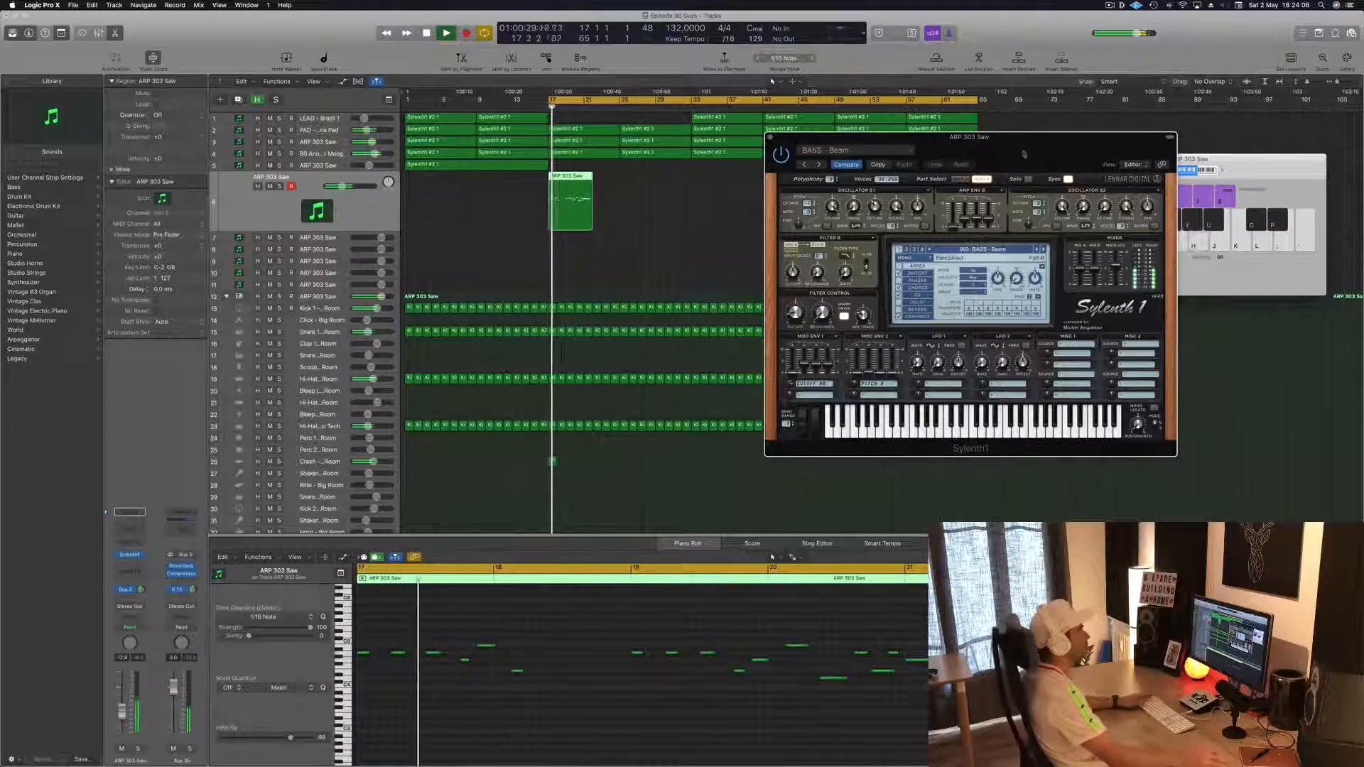
pyautogui.moveTo(1038, 151); pyautogui.dragTo(968, 176)
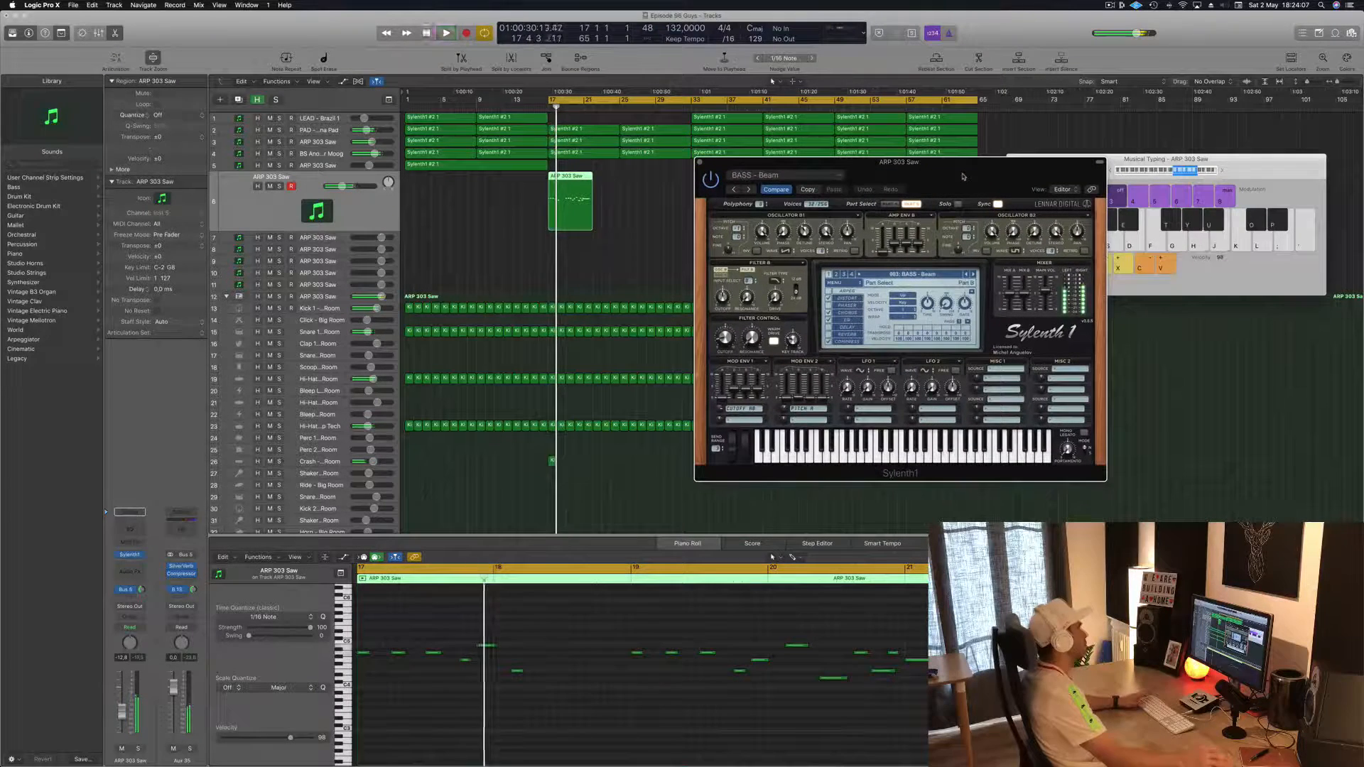
pyautogui.click(377, 205)
pyautogui.moveTo(940, 176); pyautogui.dragTo(975, 206)
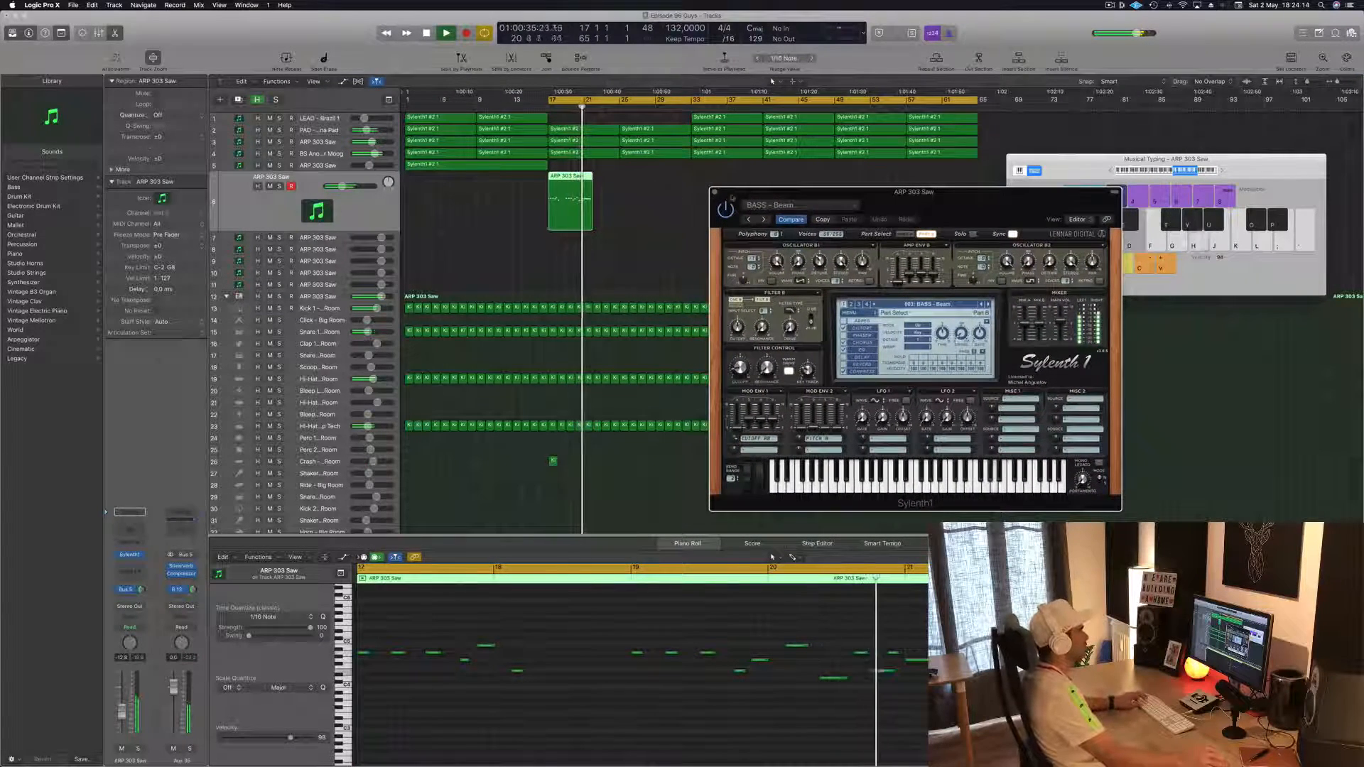
pyautogui.moveTo(732, 197); pyautogui.dragTo(798, 187)
# - Copy the melody region to bar 25 and shorten the cycle range to end at bar 33
pyautogui.moveTo(568, 176); pyautogui.dragTo(641, 180)
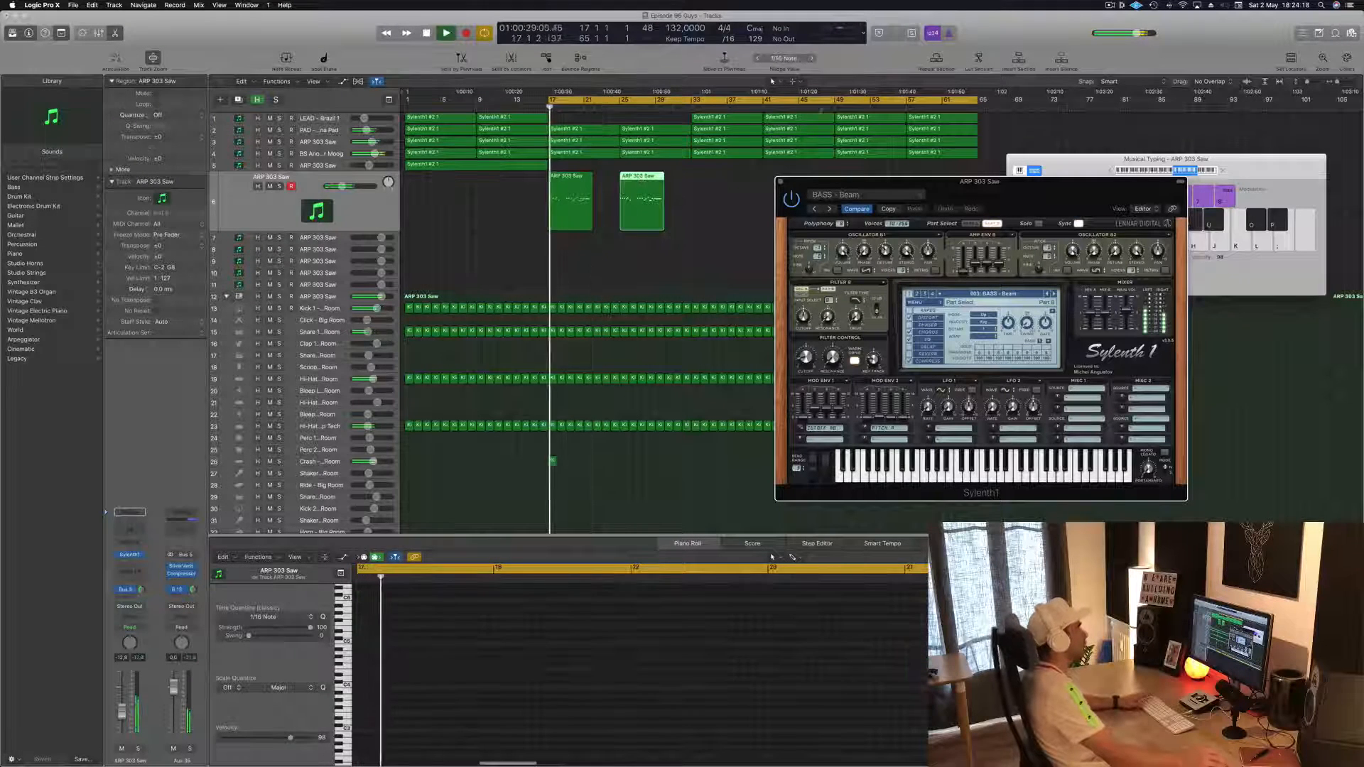
pyautogui.moveTo(982, 102); pyautogui.dragTo(690, 120)
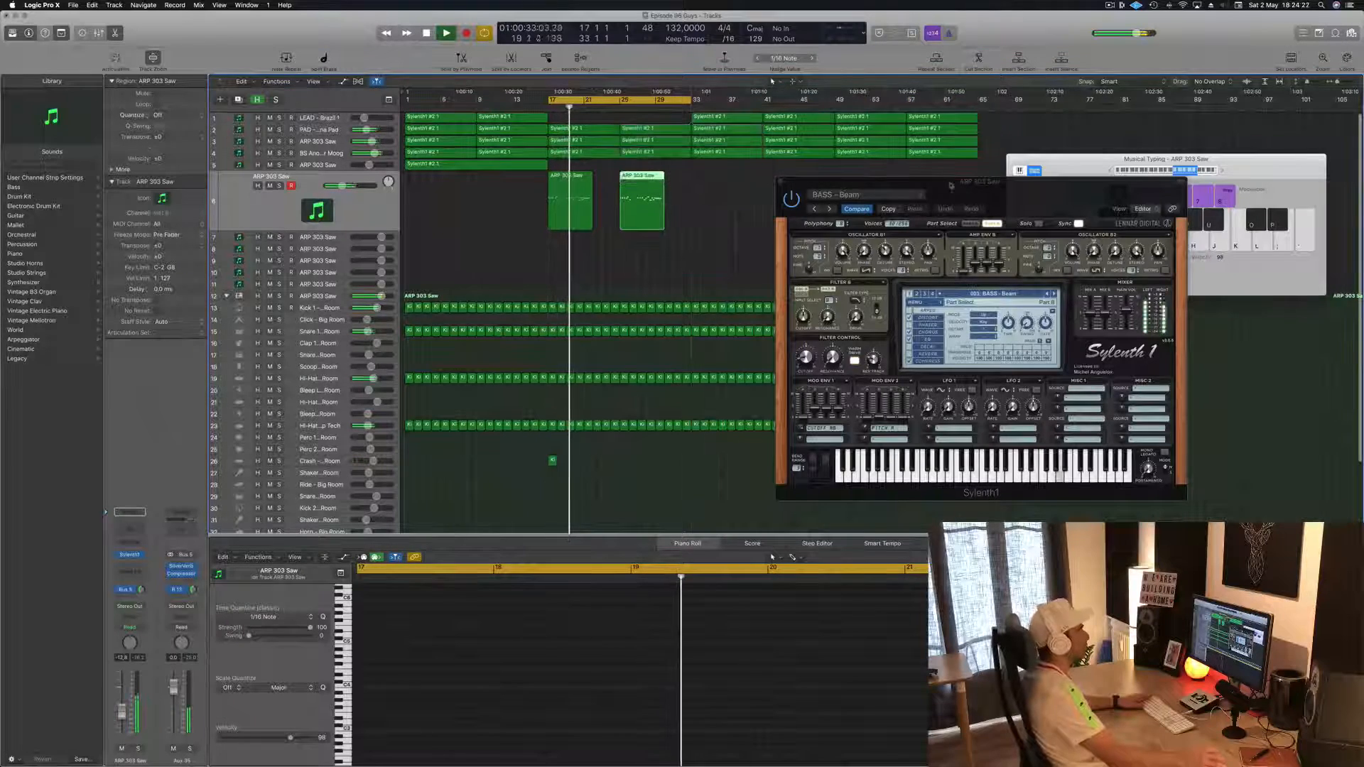
pyautogui.moveTo(991, 192); pyautogui.dragTo(1019, 174)
# - Extend the first melody region to bar 25, shift its later notes two bars to bar 21 and repeat the opening phrase at bar 19
pyautogui.click(569, 174)
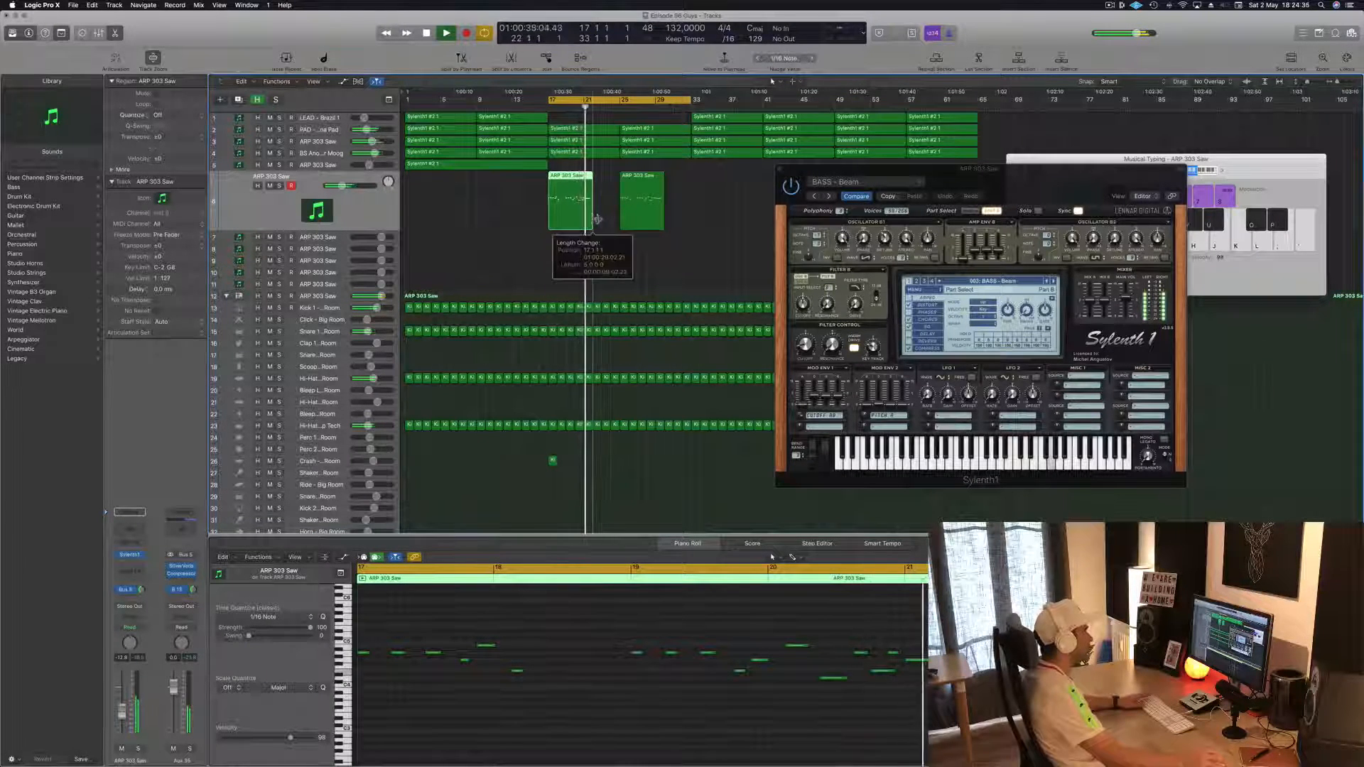
pyautogui.moveTo(615, 219); pyautogui.dragTo(616, 220)
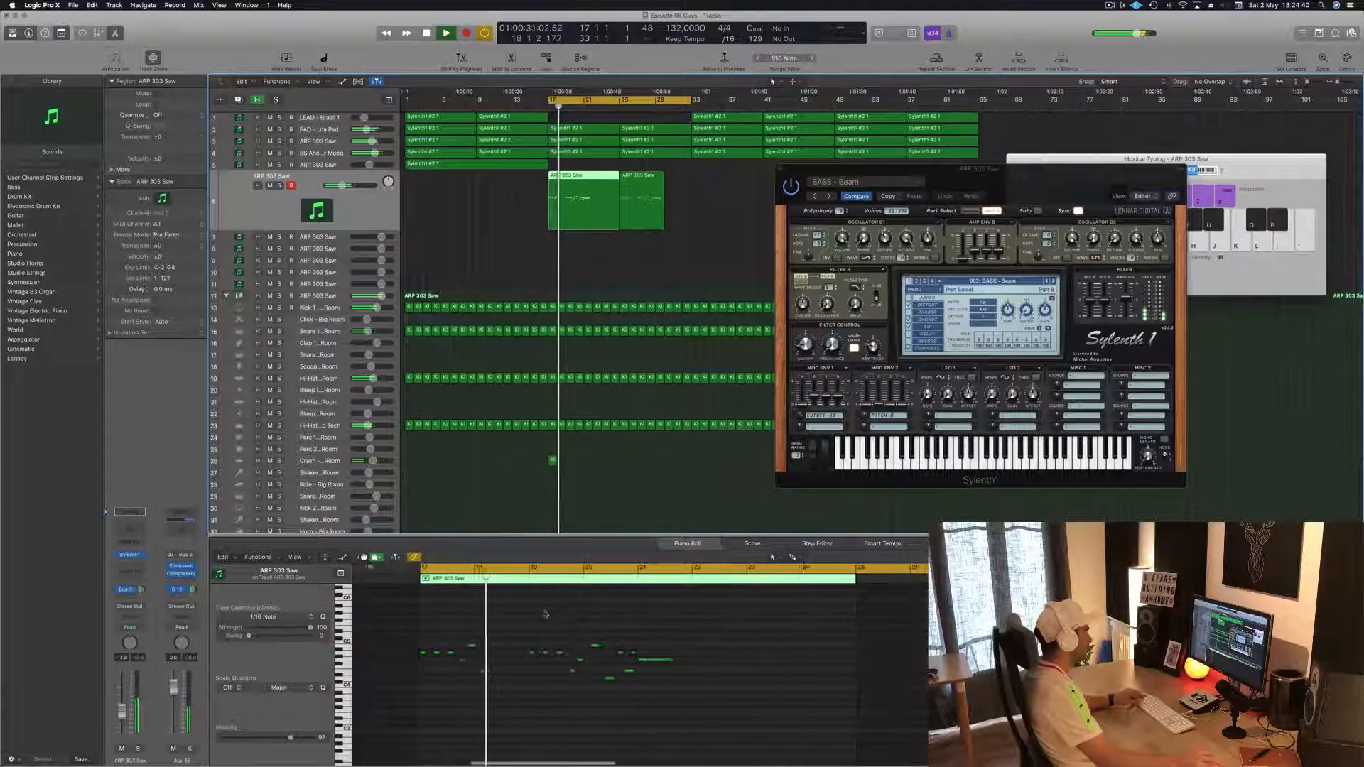
pyautogui.press('space')
pyautogui.moveTo(545, 614); pyautogui.dragTo(924, 719)
pyautogui.moveTo(568, 653); pyautogui.dragTo(739, 652)
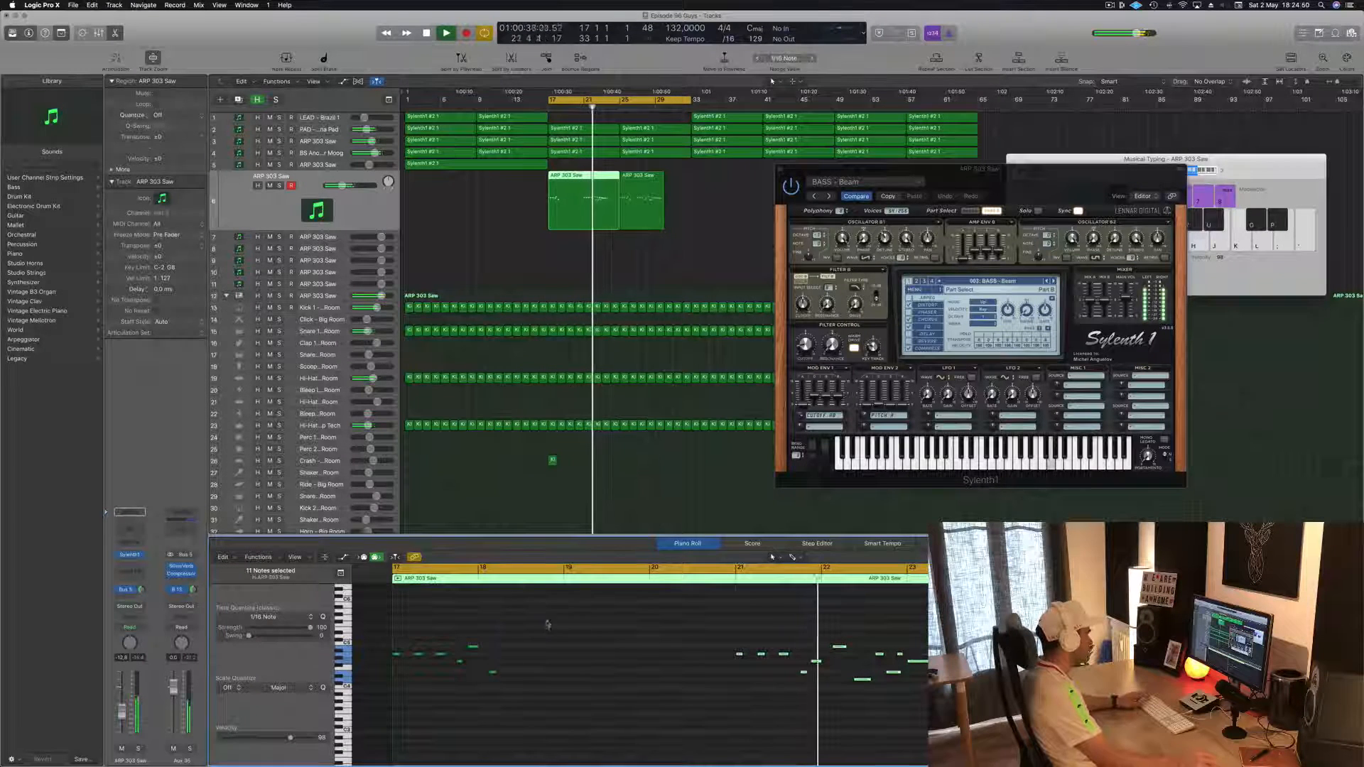
pyautogui.moveTo(548, 624); pyautogui.dragTo(567, 657)
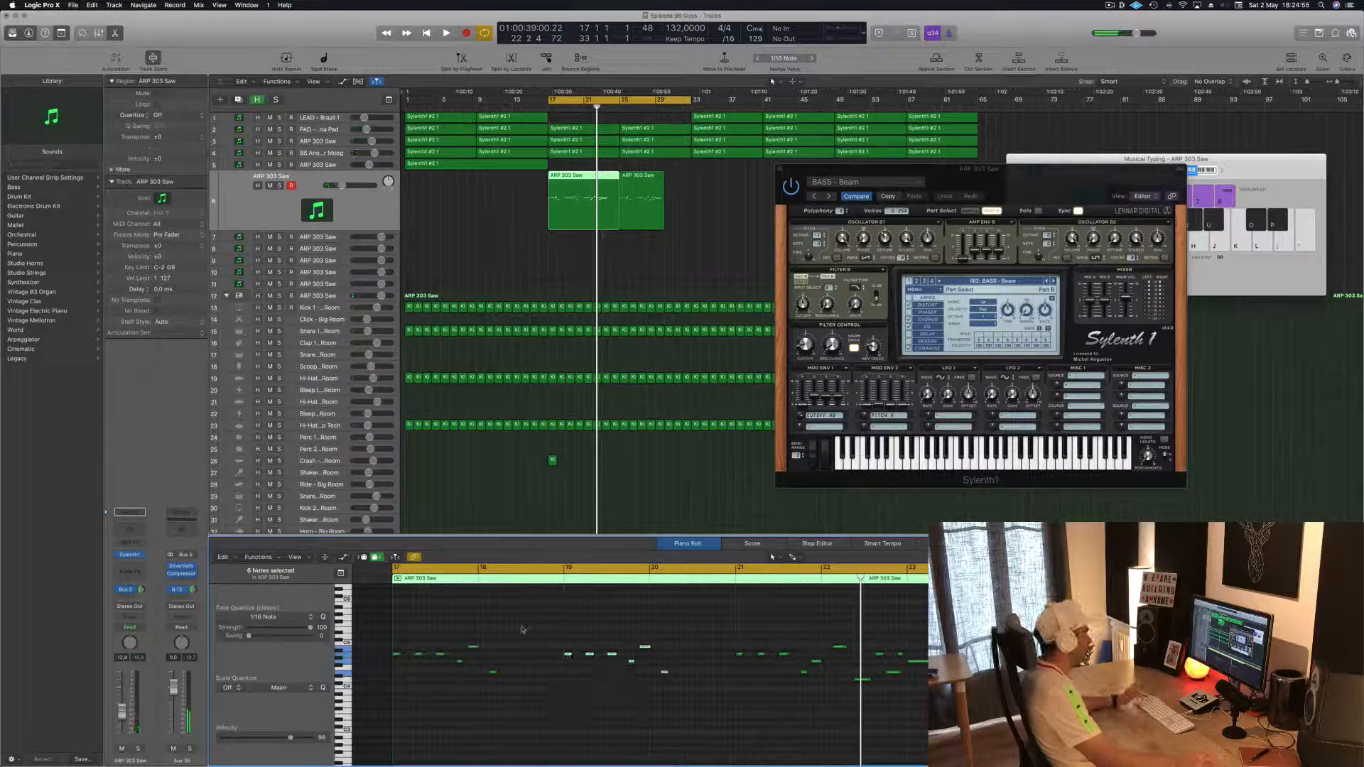
# - Replace the melody region at bar 25 with a copy of the edited eight-bar region
pyautogui.press('space')
pyautogui.click(628, 174)
pyautogui.press('Delete')
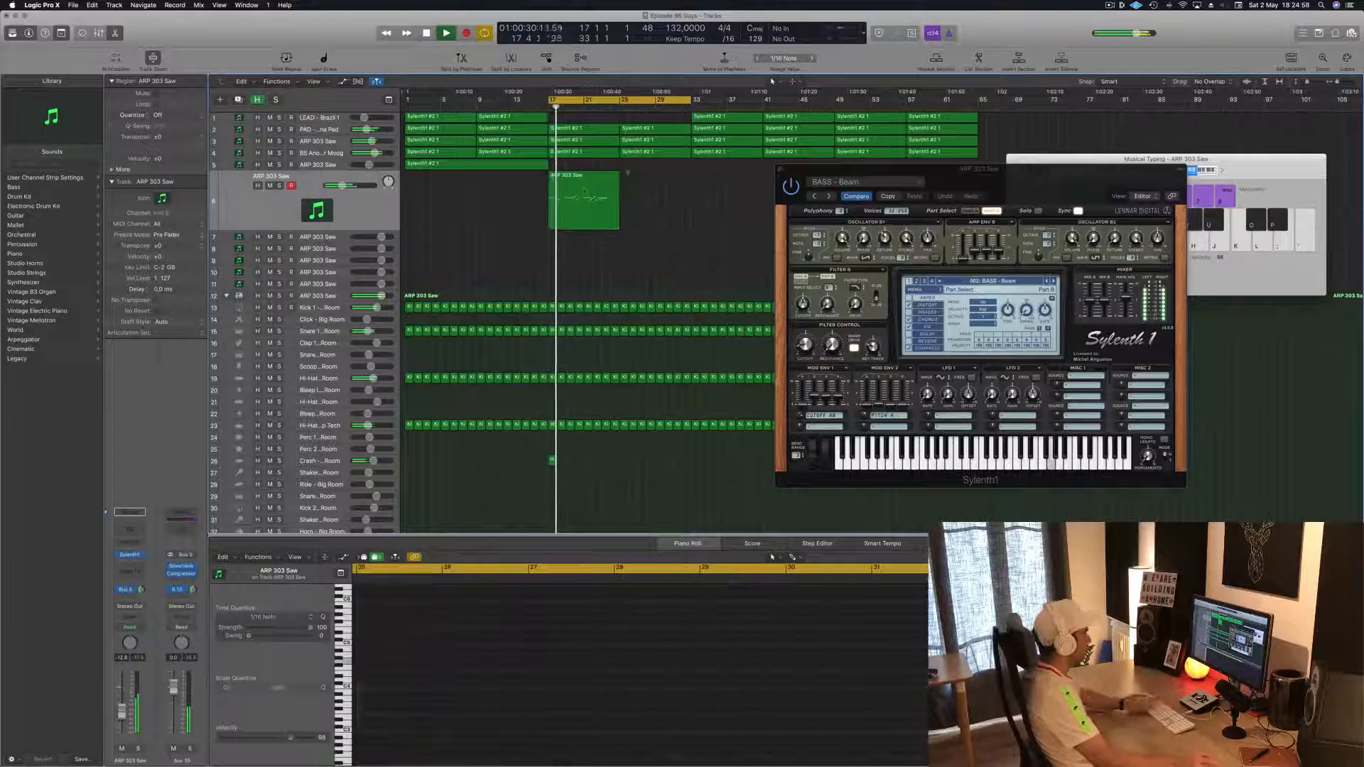
pyautogui.press('super+z')
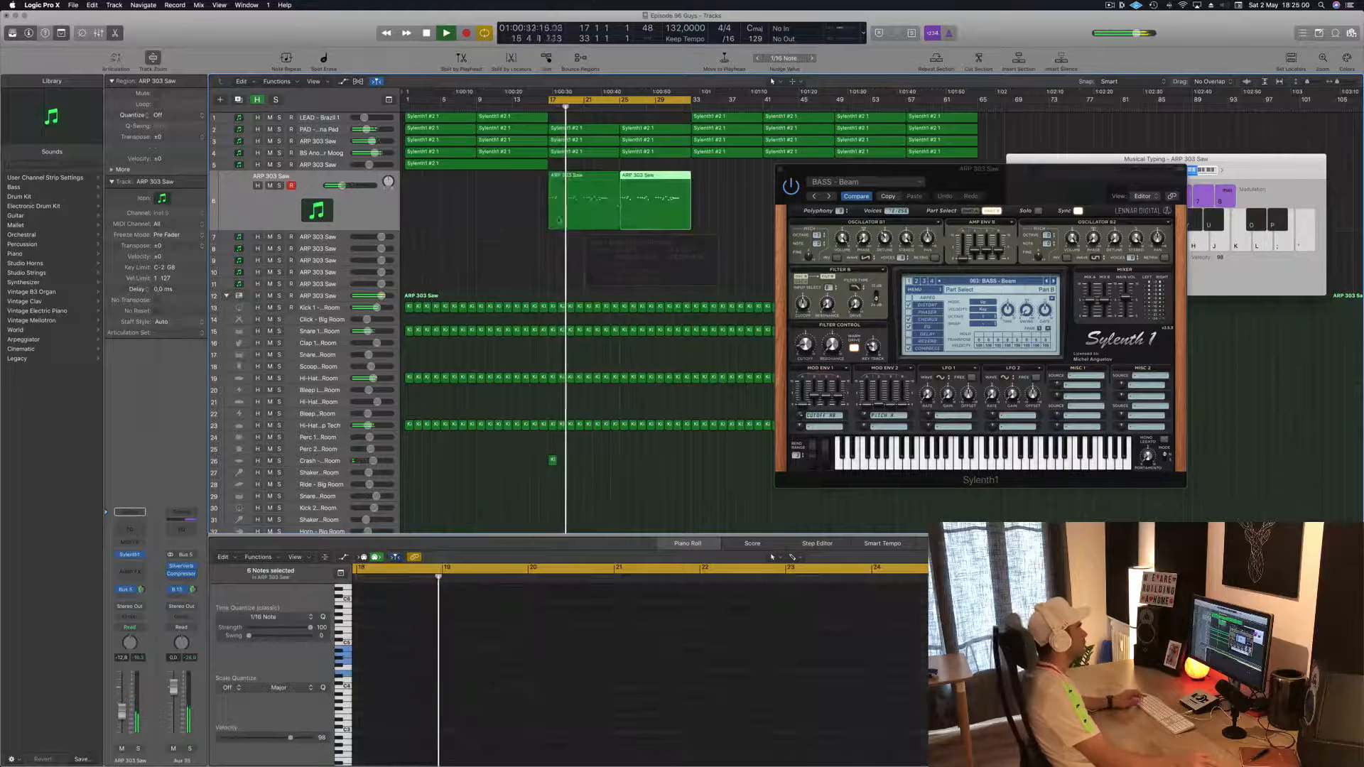
# - Play the first eight-bar melody region and copy it onto the track below at bar 17
pyautogui.click(592, 212)
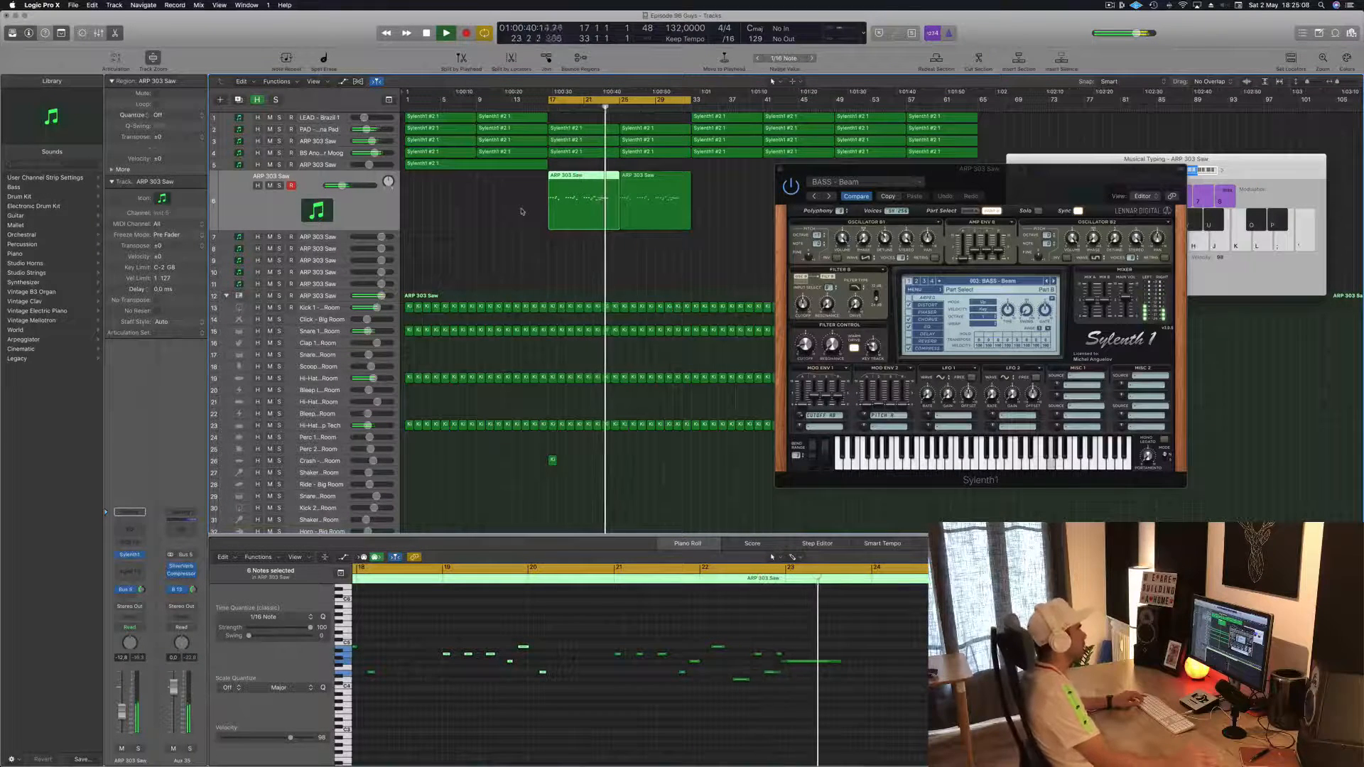
pyautogui.press('Right')
pyautogui.press('Return')
pyautogui.press('Left')
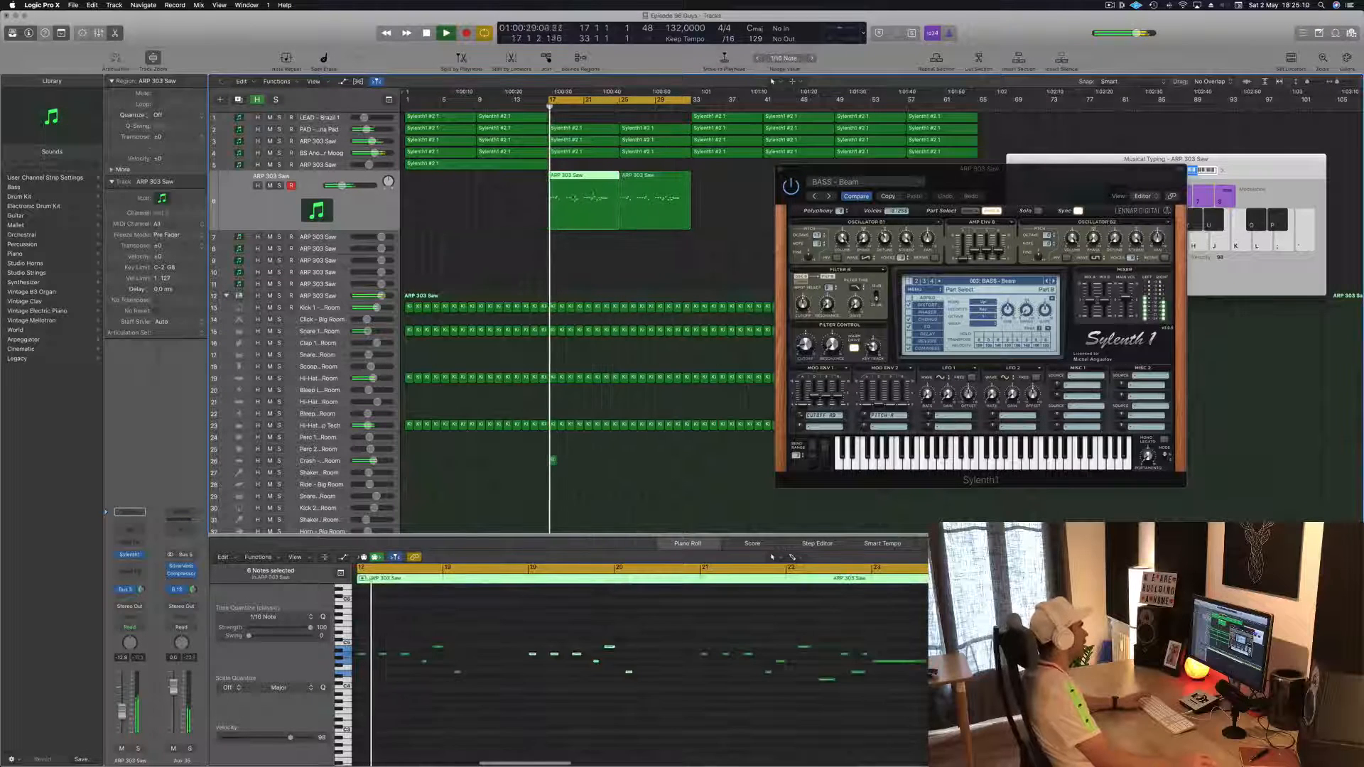
pyautogui.press('space')
pyautogui.moveTo(599, 213); pyautogui.dragTo(595, 244)
pyautogui.press('space')
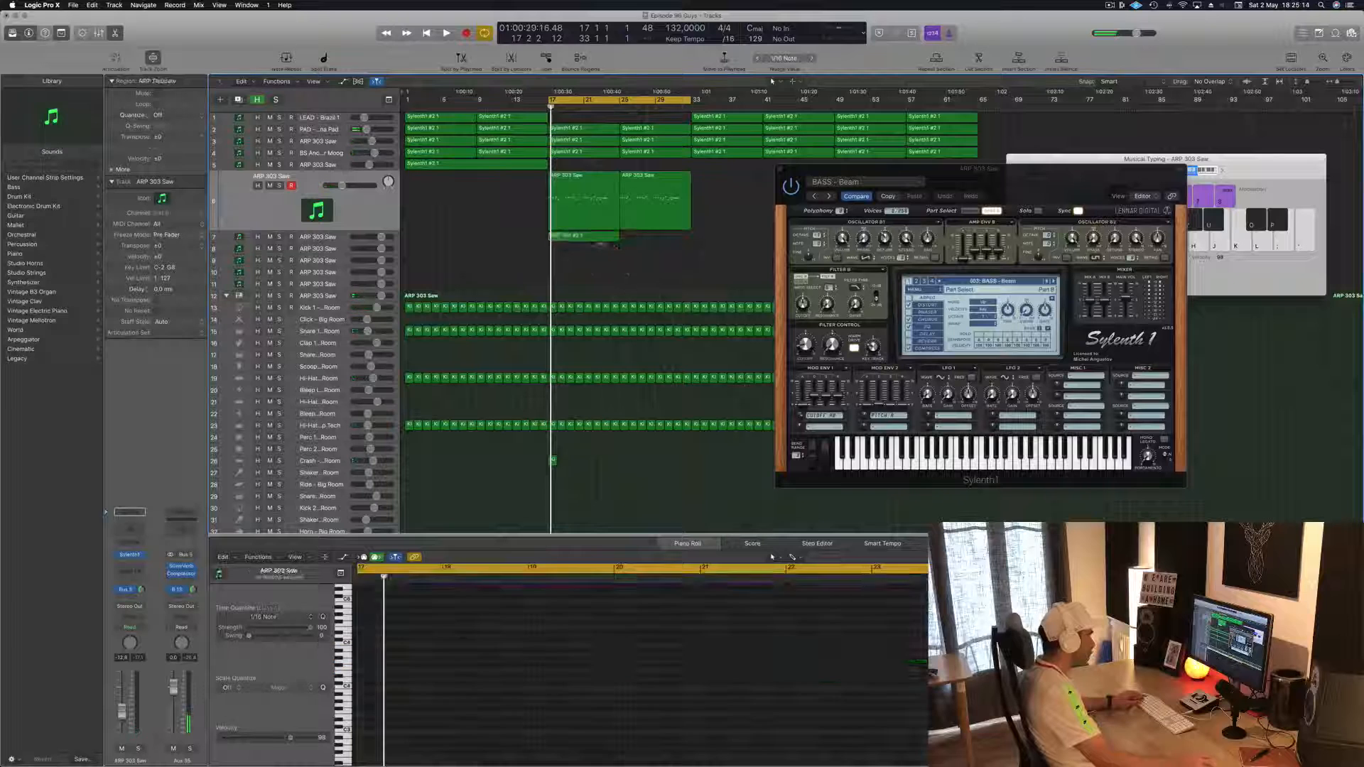
pyautogui.press('super+Left')
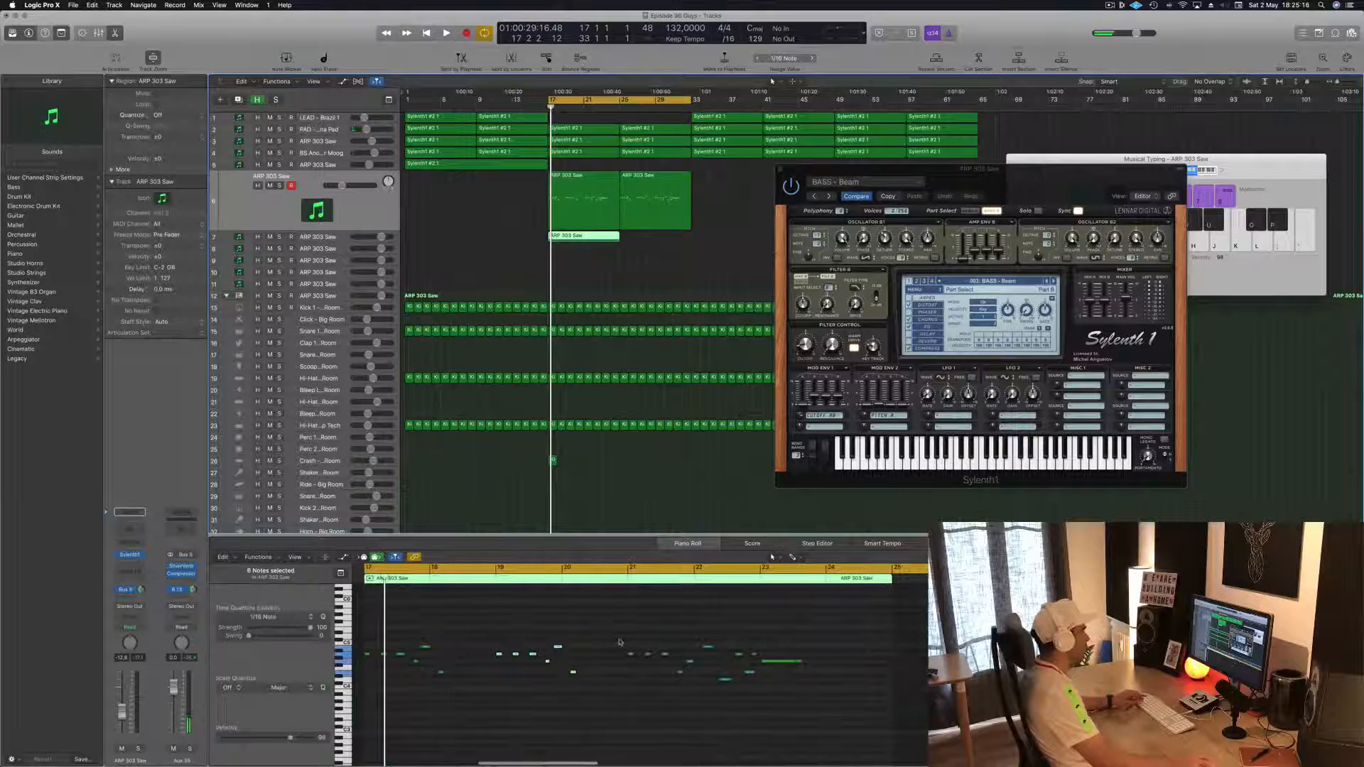
# - Delete all notes except the long one in the copied region and move that note one bar later to bar 24
pyautogui.moveTo(757, 633); pyautogui.dragTo(384, 718)
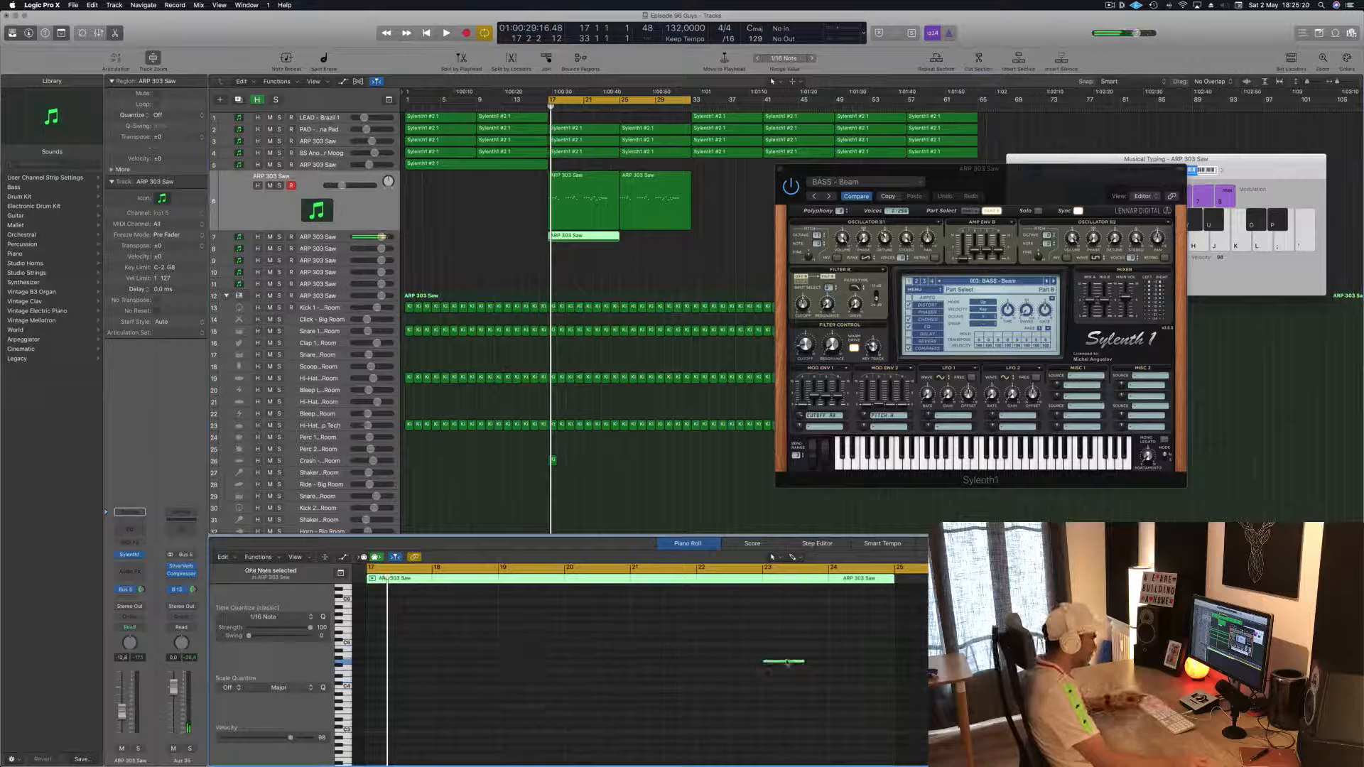
pyautogui.press('space')
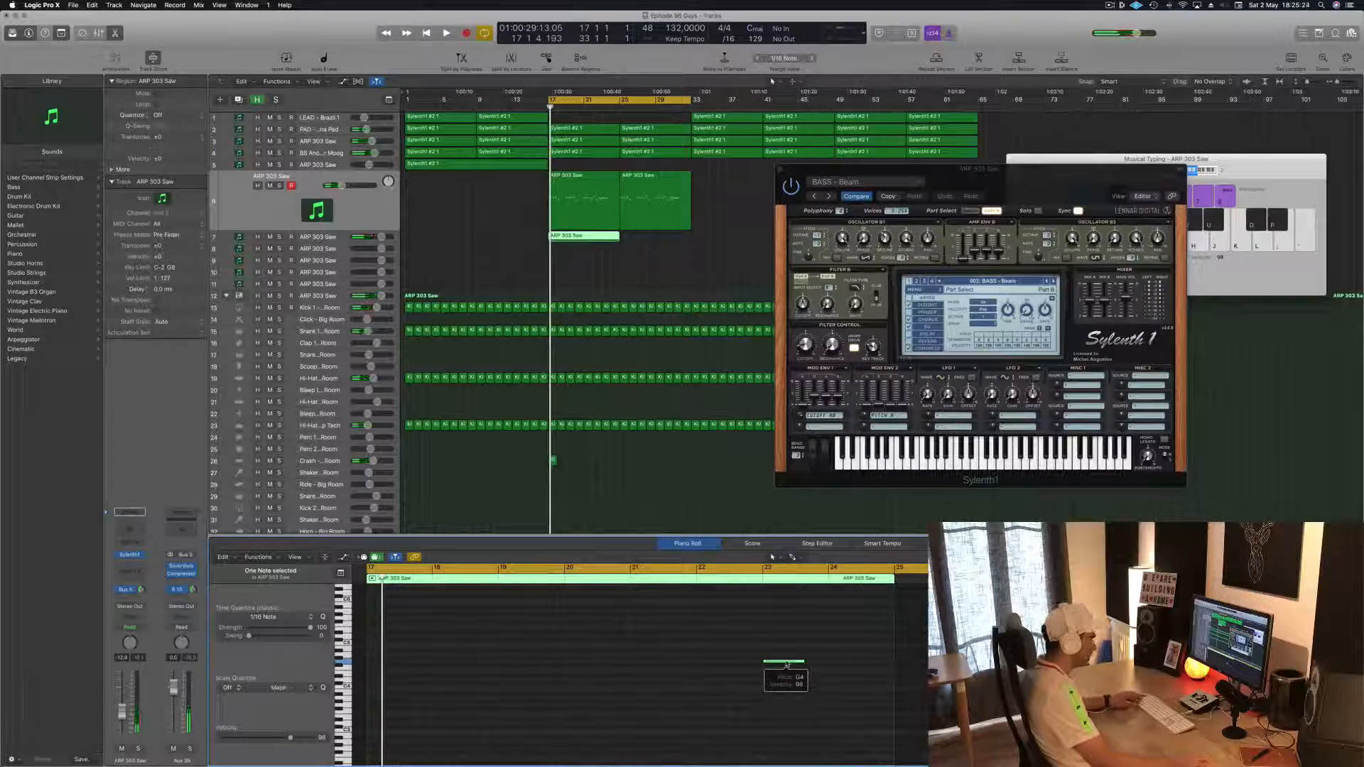
pyautogui.moveTo(786, 664); pyautogui.dragTo(850, 664)
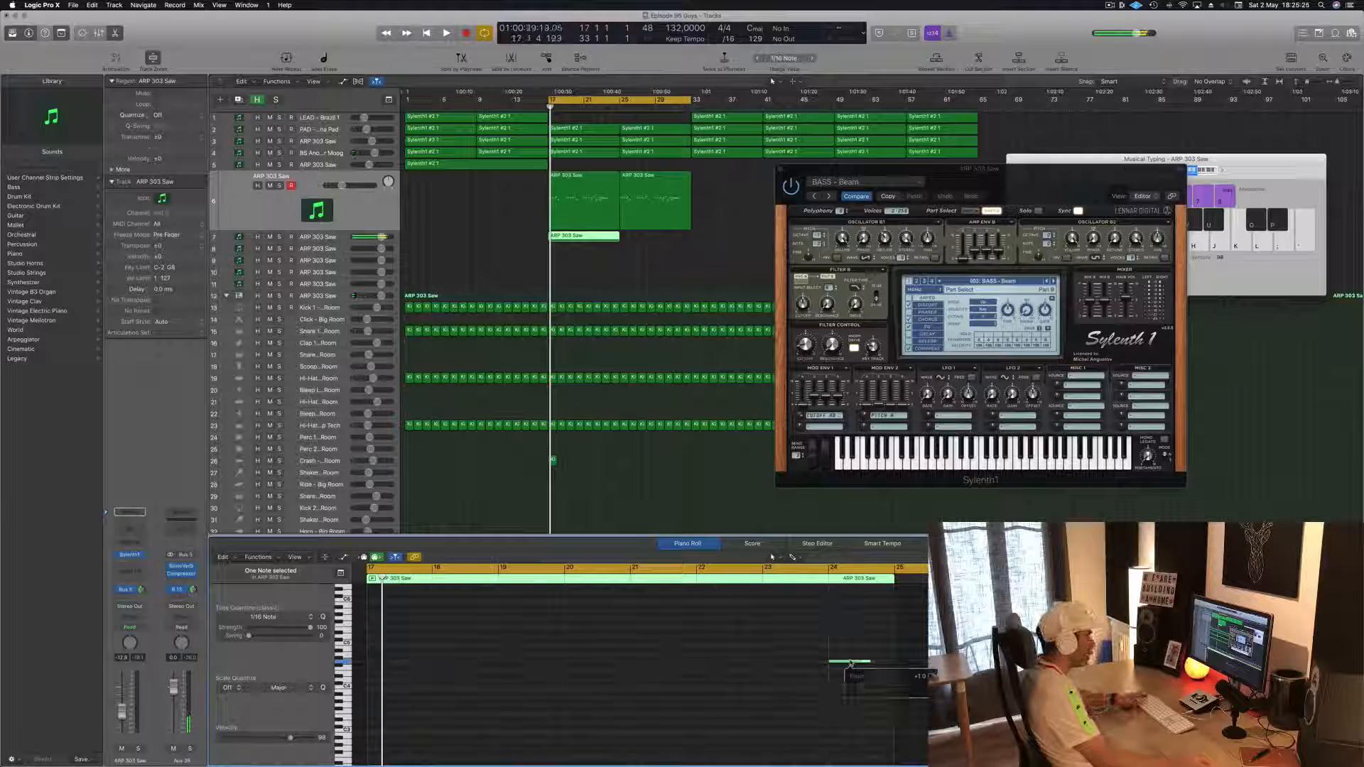
pyautogui.press('space')
# - Copy the long-note region to bar 25 and move both long-note regions onto a new ARP 303 Saw track below the melody track
pyautogui.moveTo(582, 236); pyautogui.dragTo(655, 242)
pyautogui.click(344, 235)
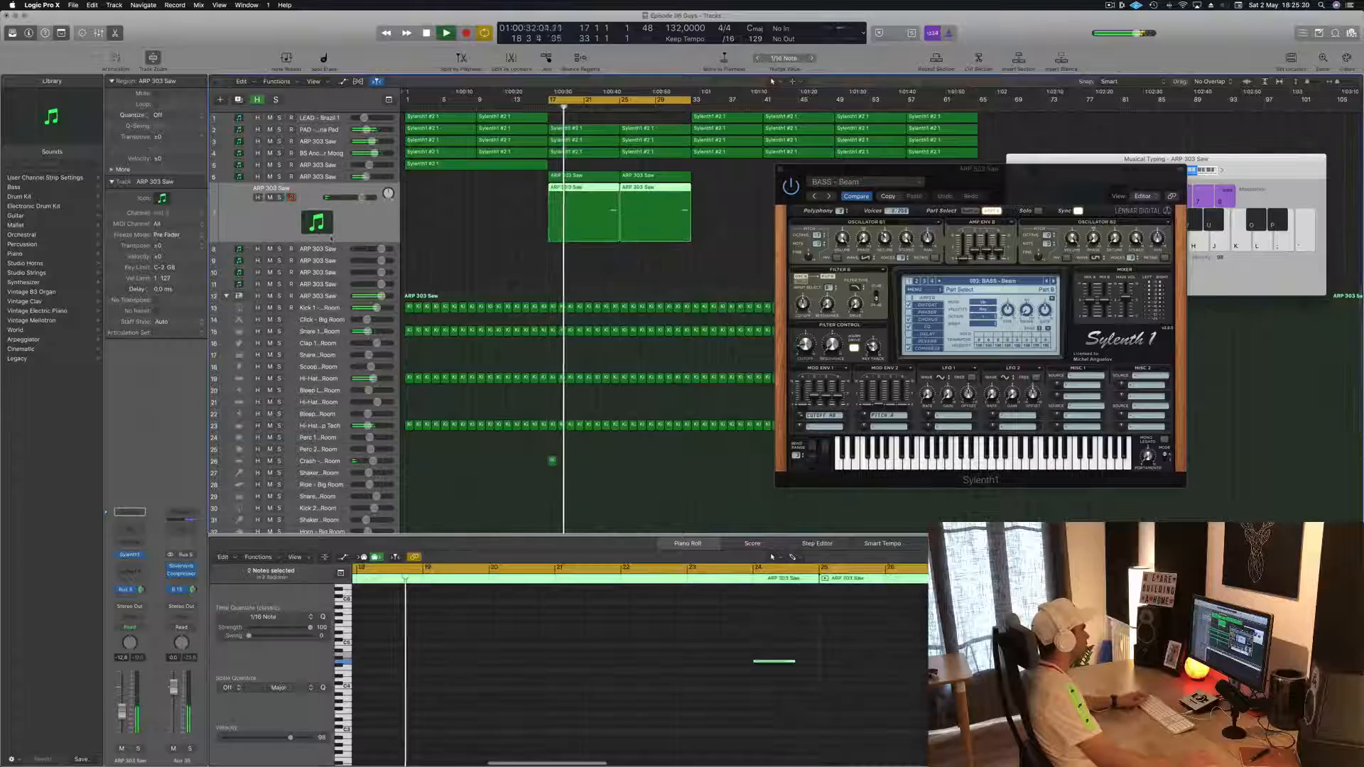
pyautogui.click(344, 176)
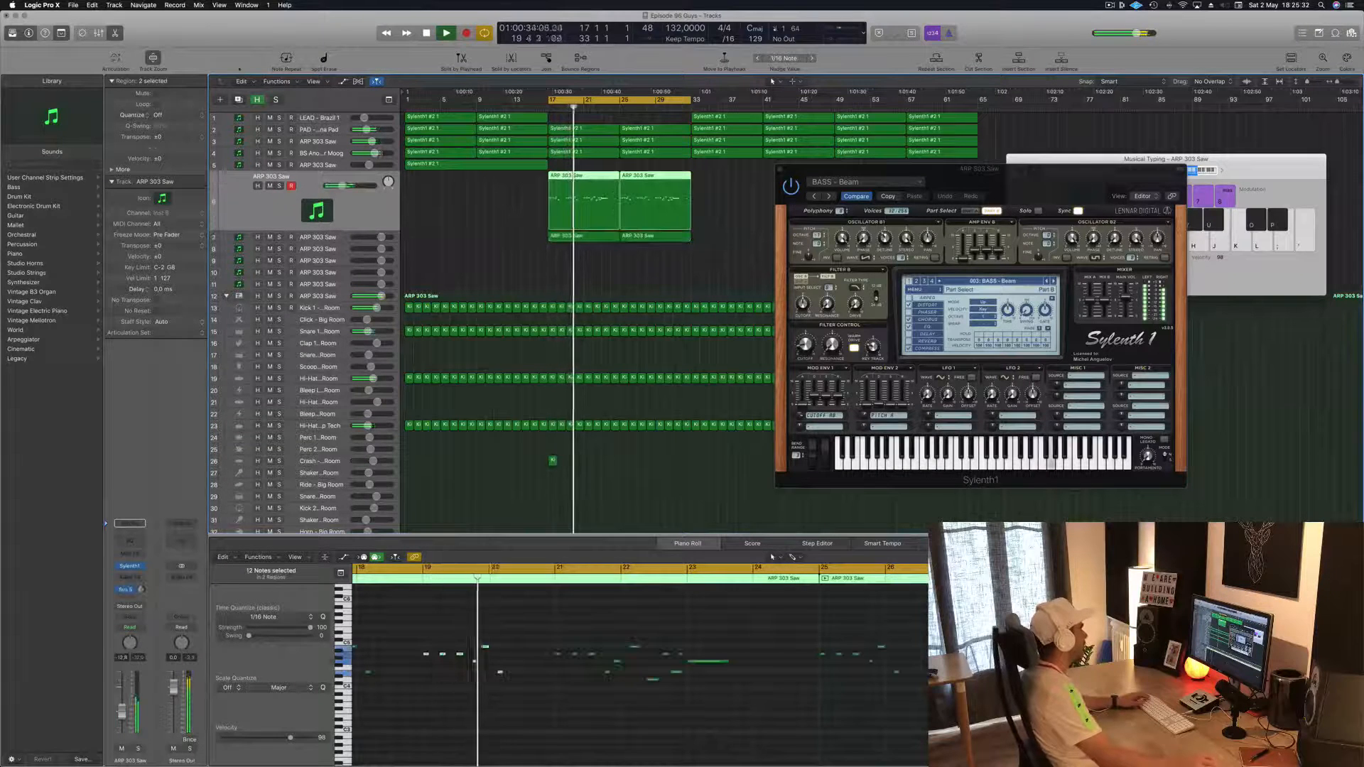
pyautogui.click(721, 236)
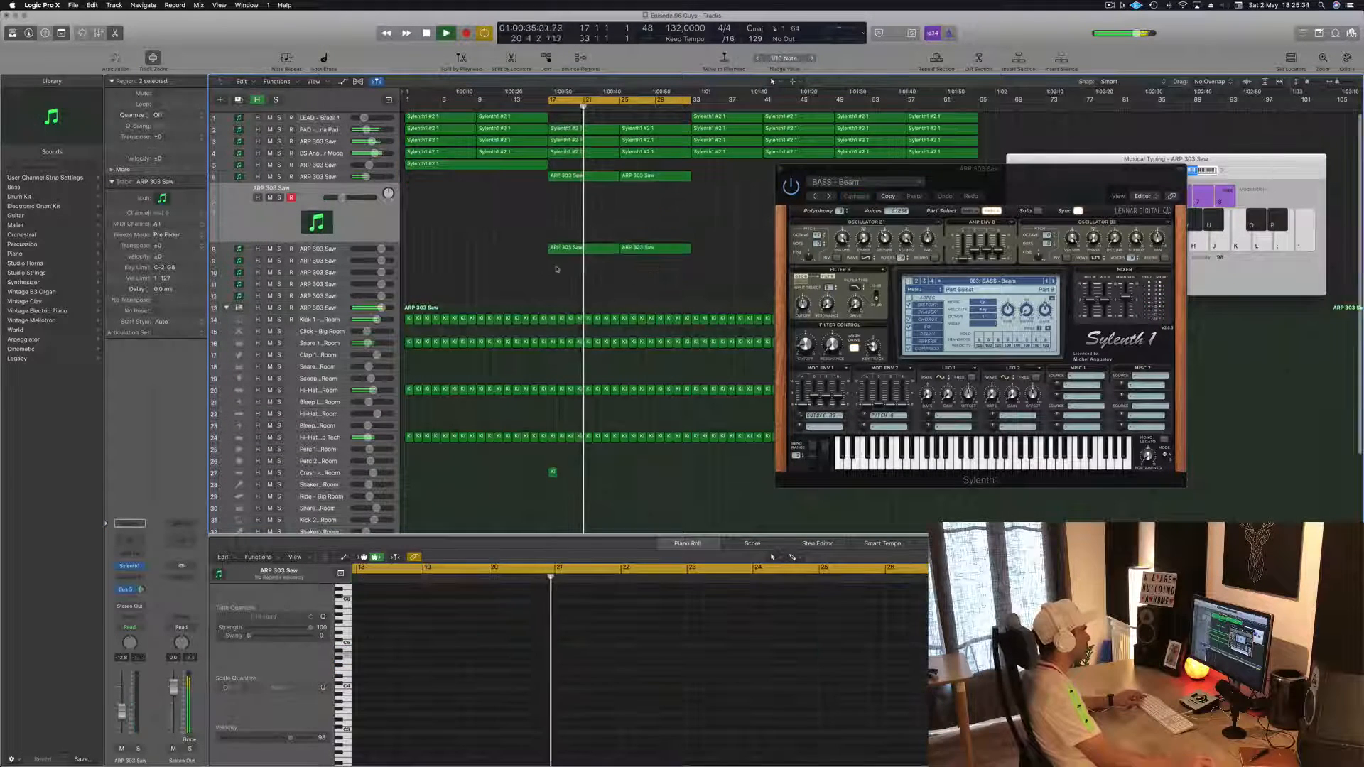
pyautogui.moveTo(721, 236); pyautogui.dragTo(606, 221)
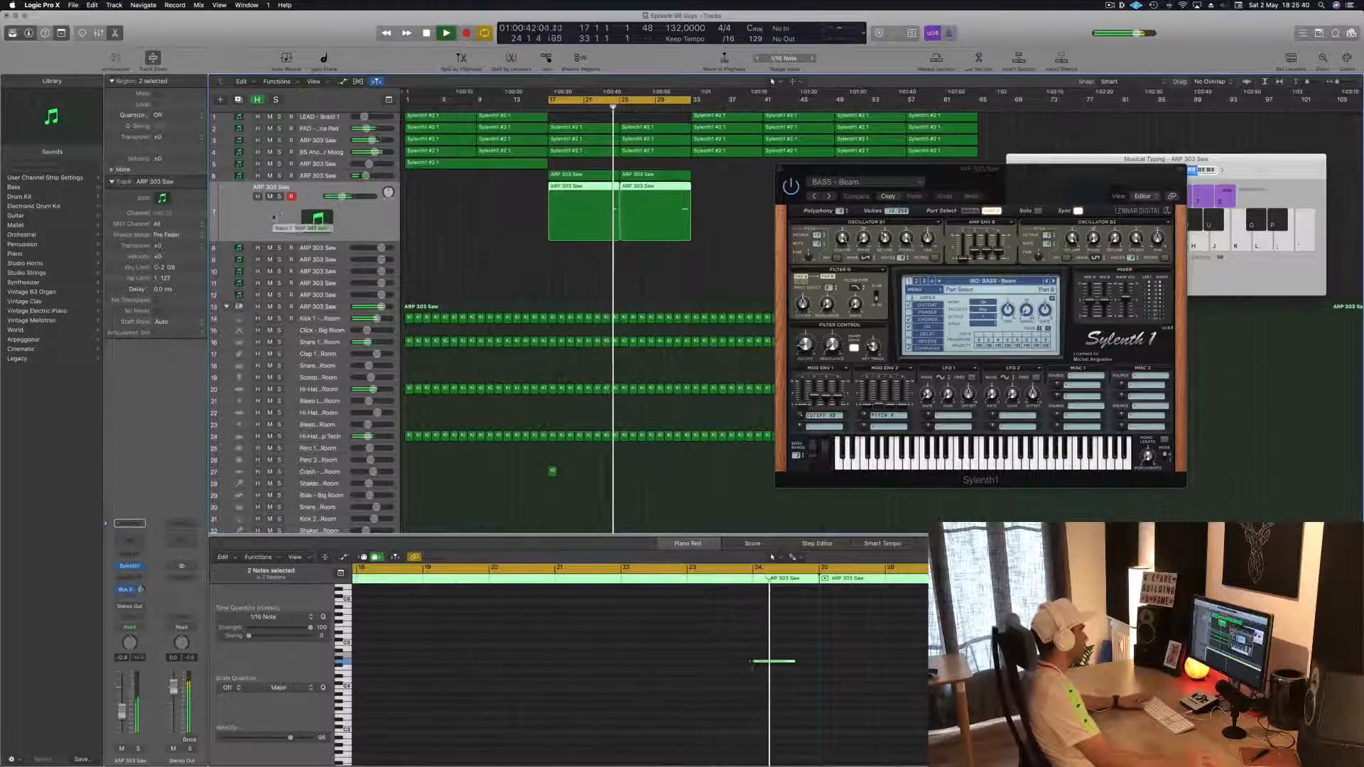
# - Open the new track's Sylenth1 instance, load the PAD - Back In Time preset and restart playback from bar 17
pyautogui.click(130, 566)
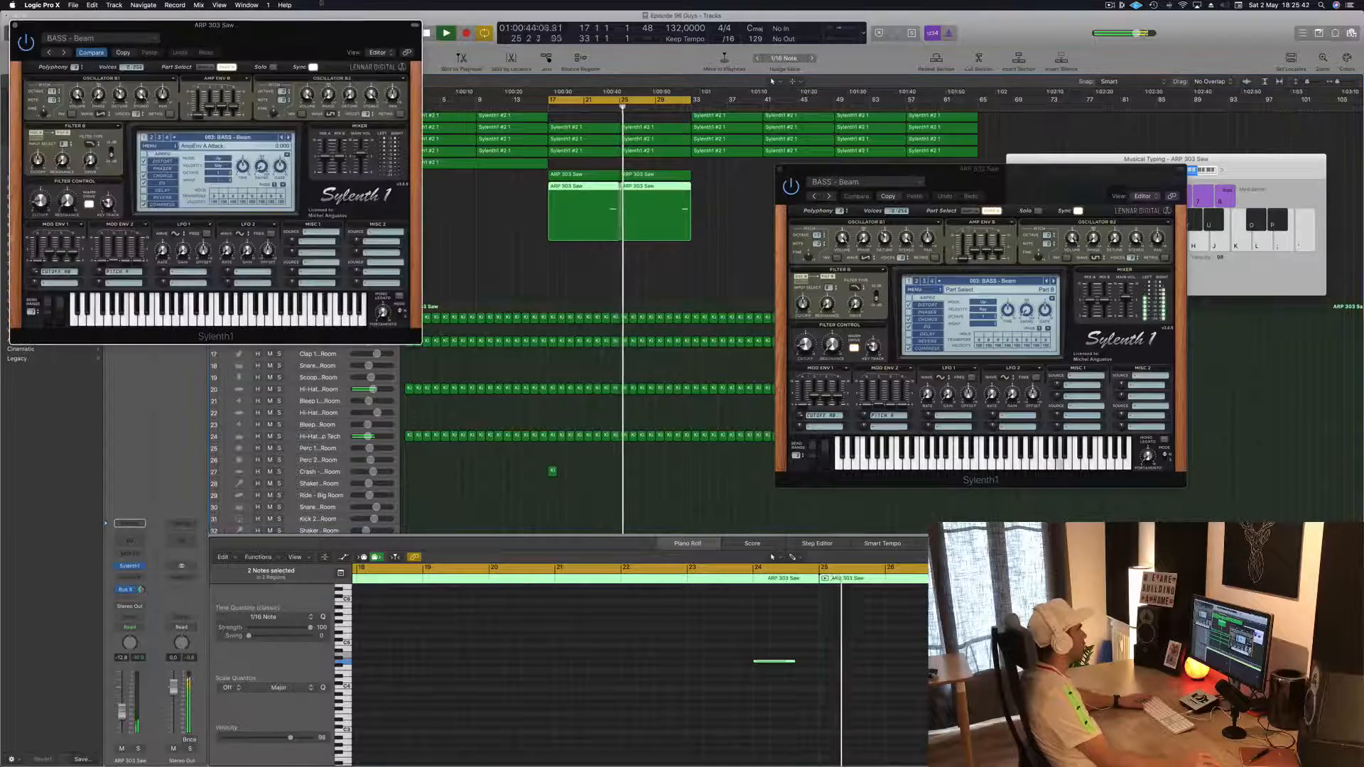
pyautogui.moveTo(215, 55); pyautogui.dragTo(1126, 167)
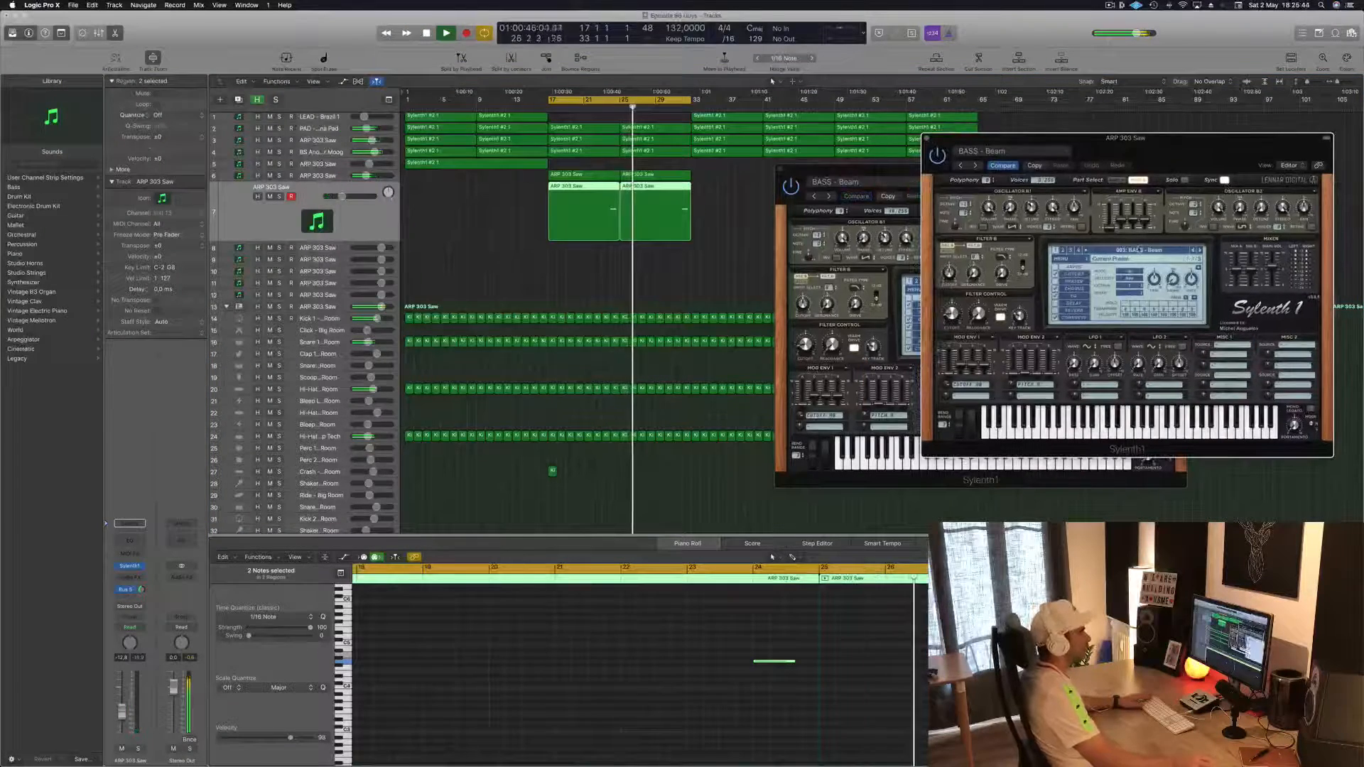
pyautogui.click(1152, 251)
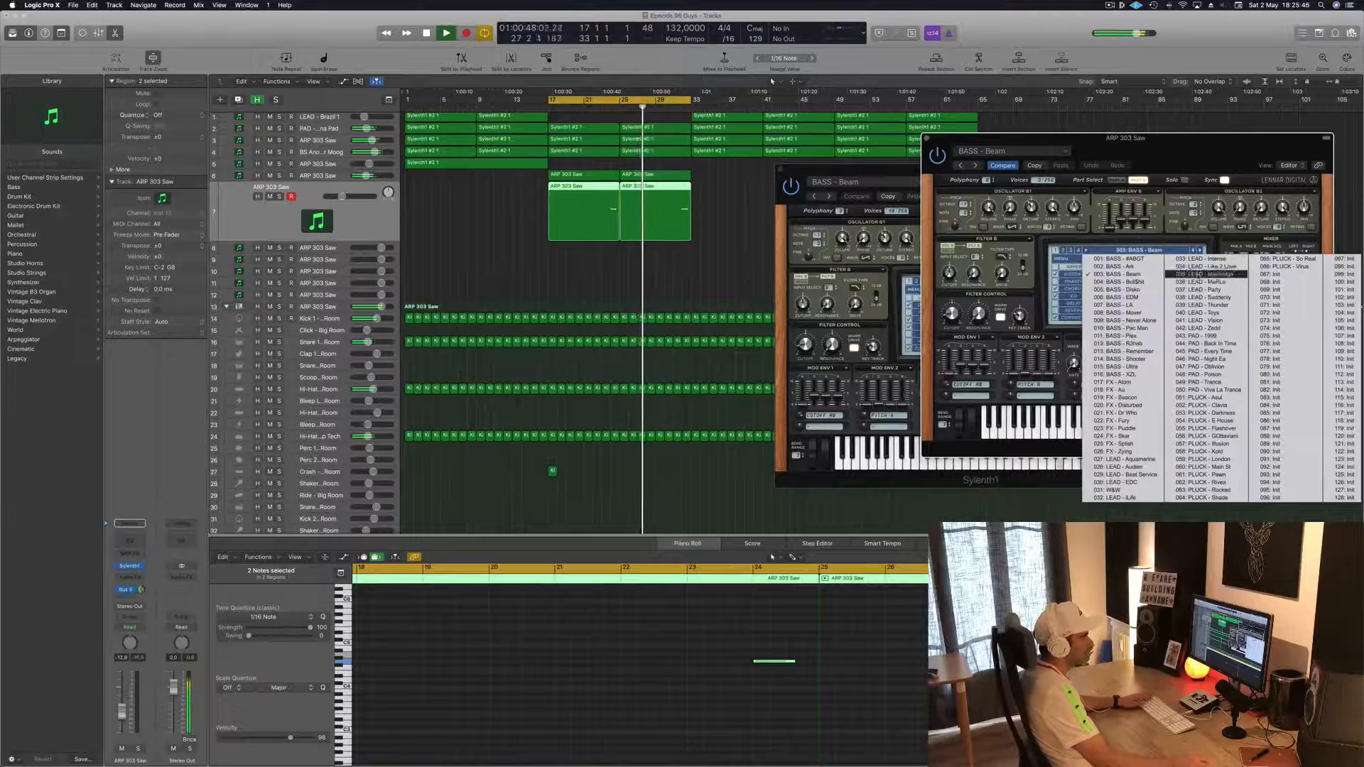
pyautogui.click(1201, 344)
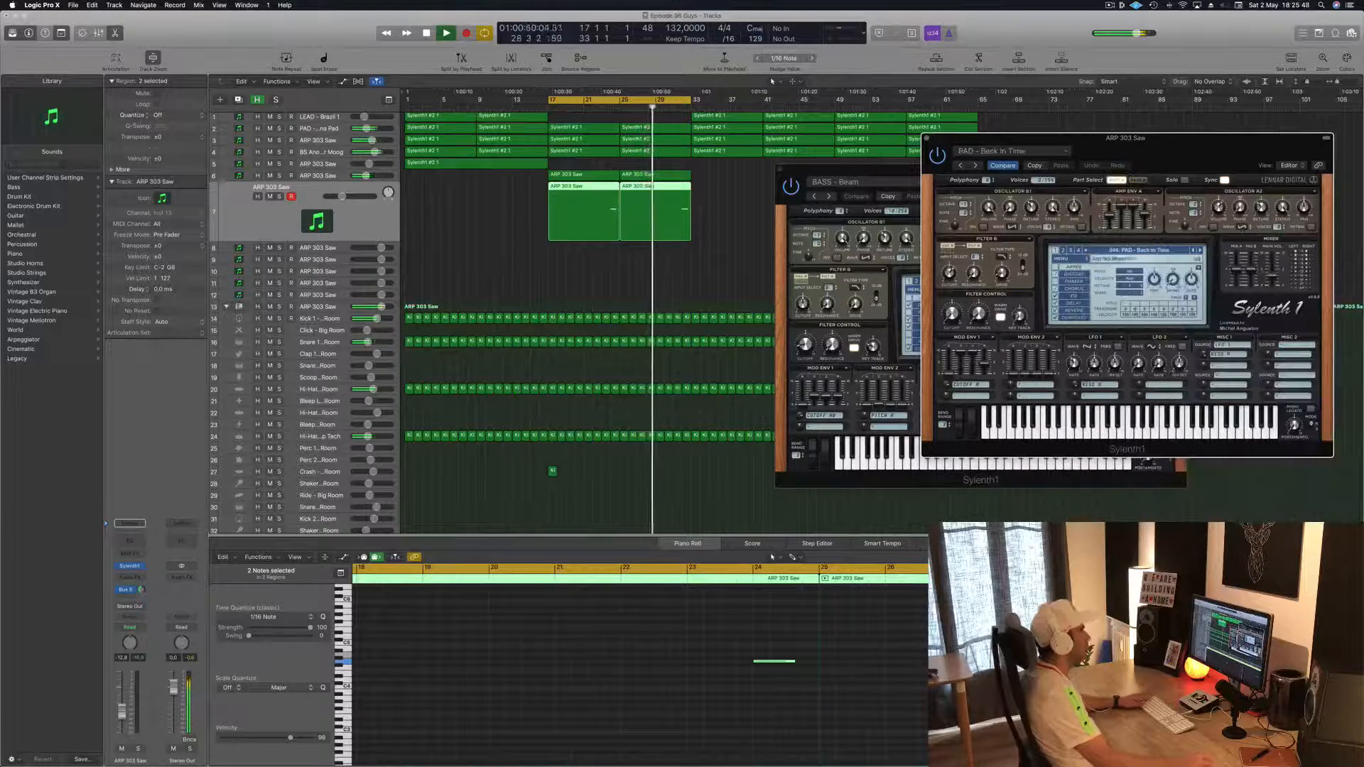
pyautogui.press('space')
pyautogui.press('space')
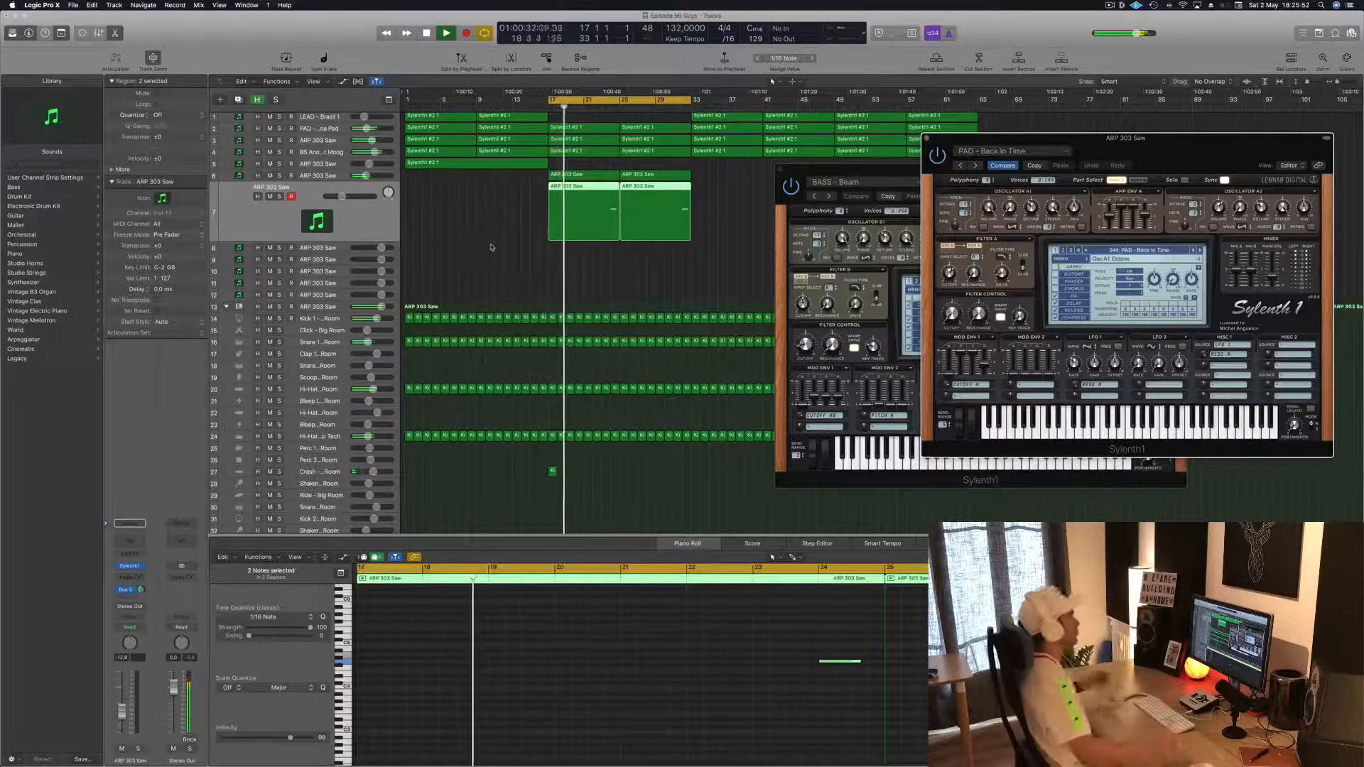
# - Raise the volume of the long-note ARP 303 Saw track and fine-tune its level during playback
pyautogui.press('super+k')
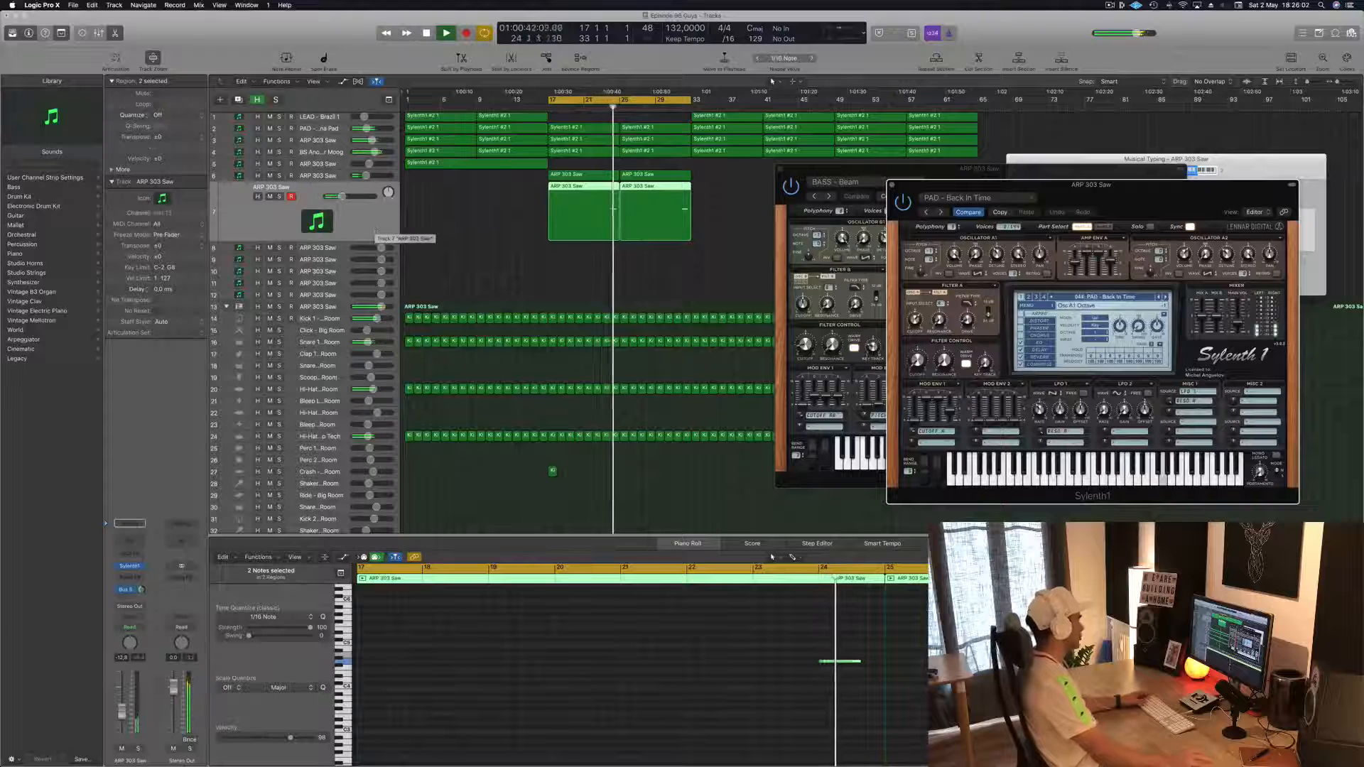
pyautogui.moveTo(342, 196); pyautogui.dragTo(351, 196)
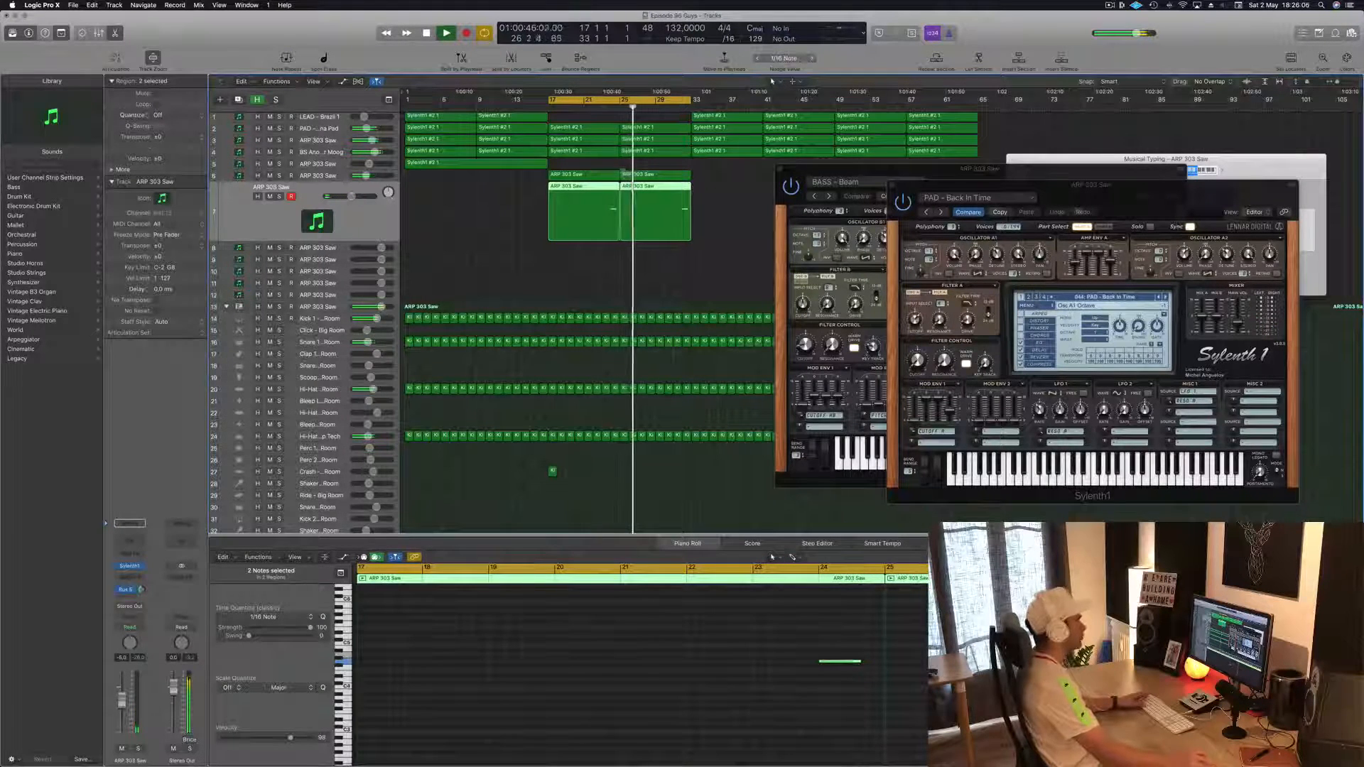
pyautogui.moveTo(1114, 190); pyautogui.dragTo(1051, 197)
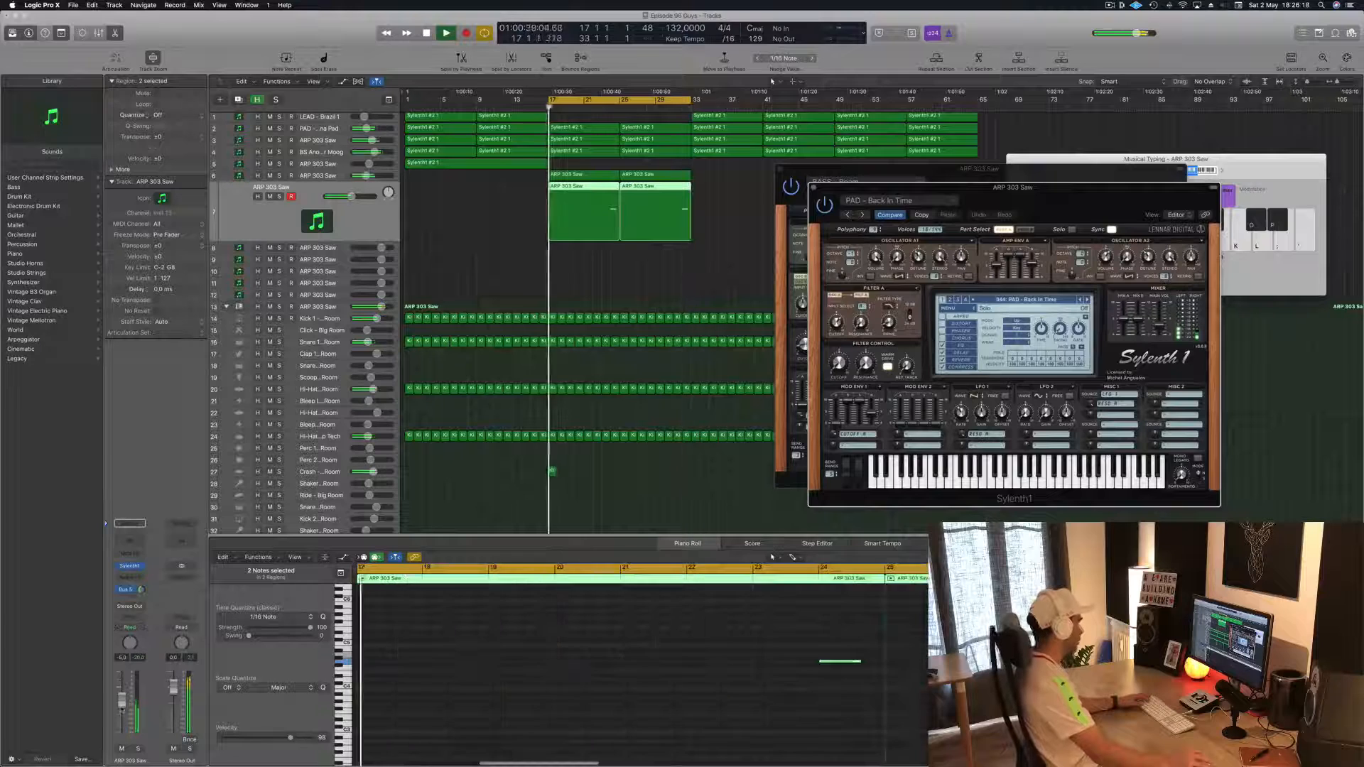
pyautogui.moveTo(122, 702); pyautogui.dragTo(122, 705)
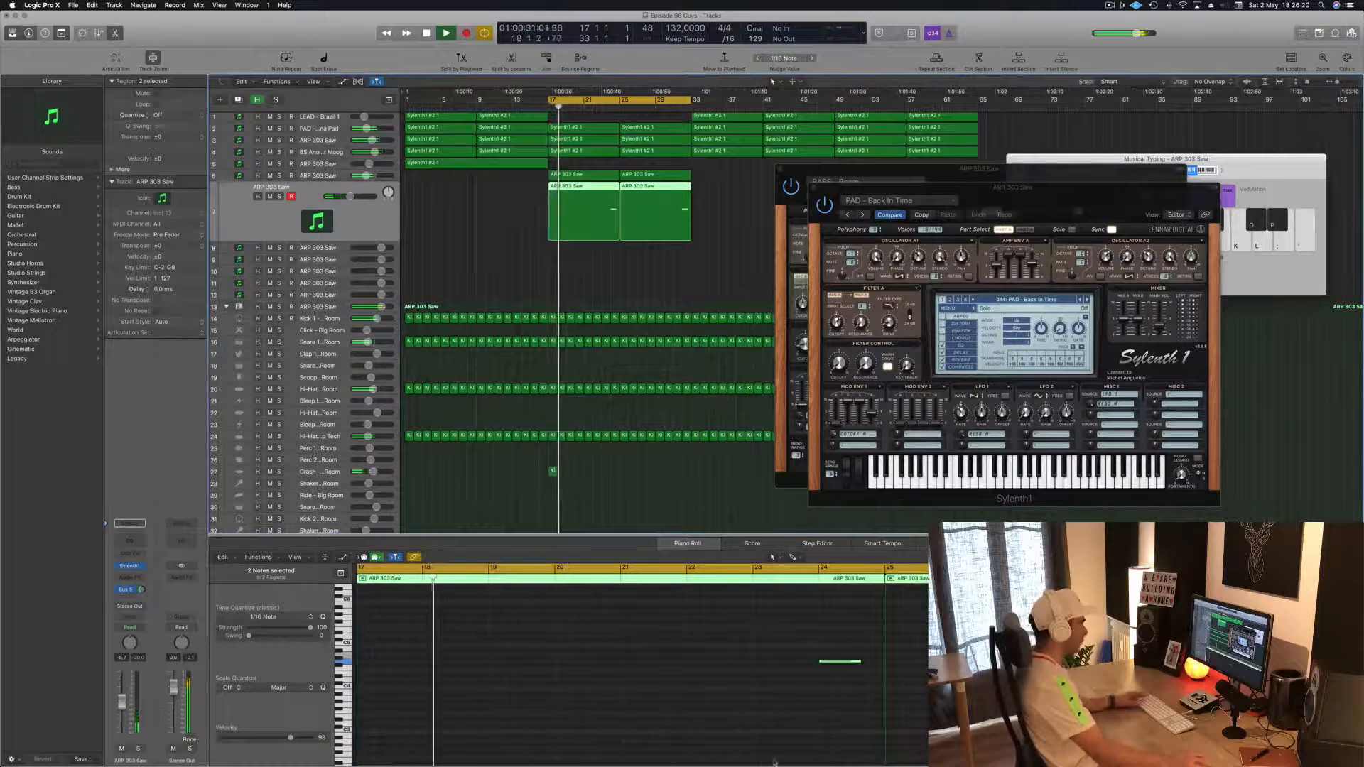
# - Lower both selected long notes at the ends of the eight-bar regions by about an octave
pyautogui.click(775, 764)
pyautogui.press('super+a')
pyautogui.hotkey('alt', 'shift', 'Down')
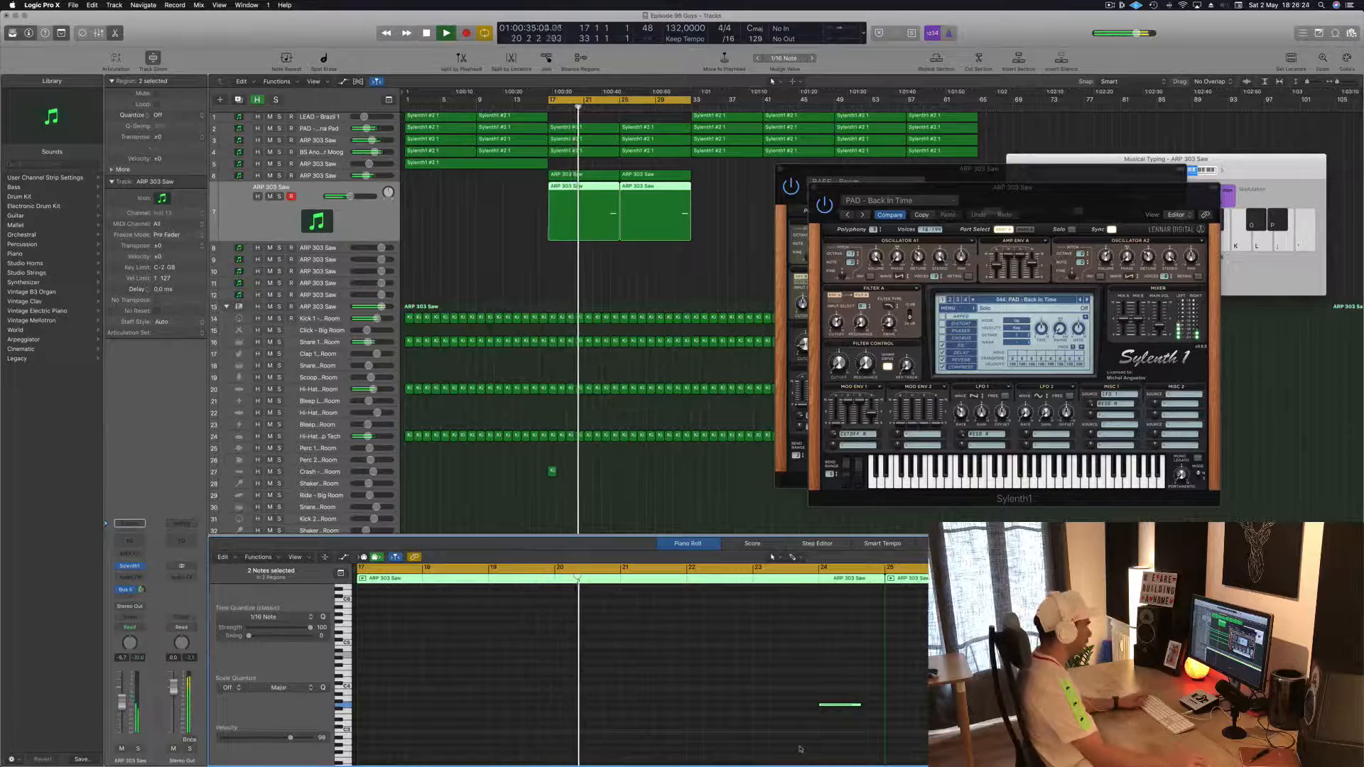
pyautogui.hotkey('alt', 'shift', 'Down')
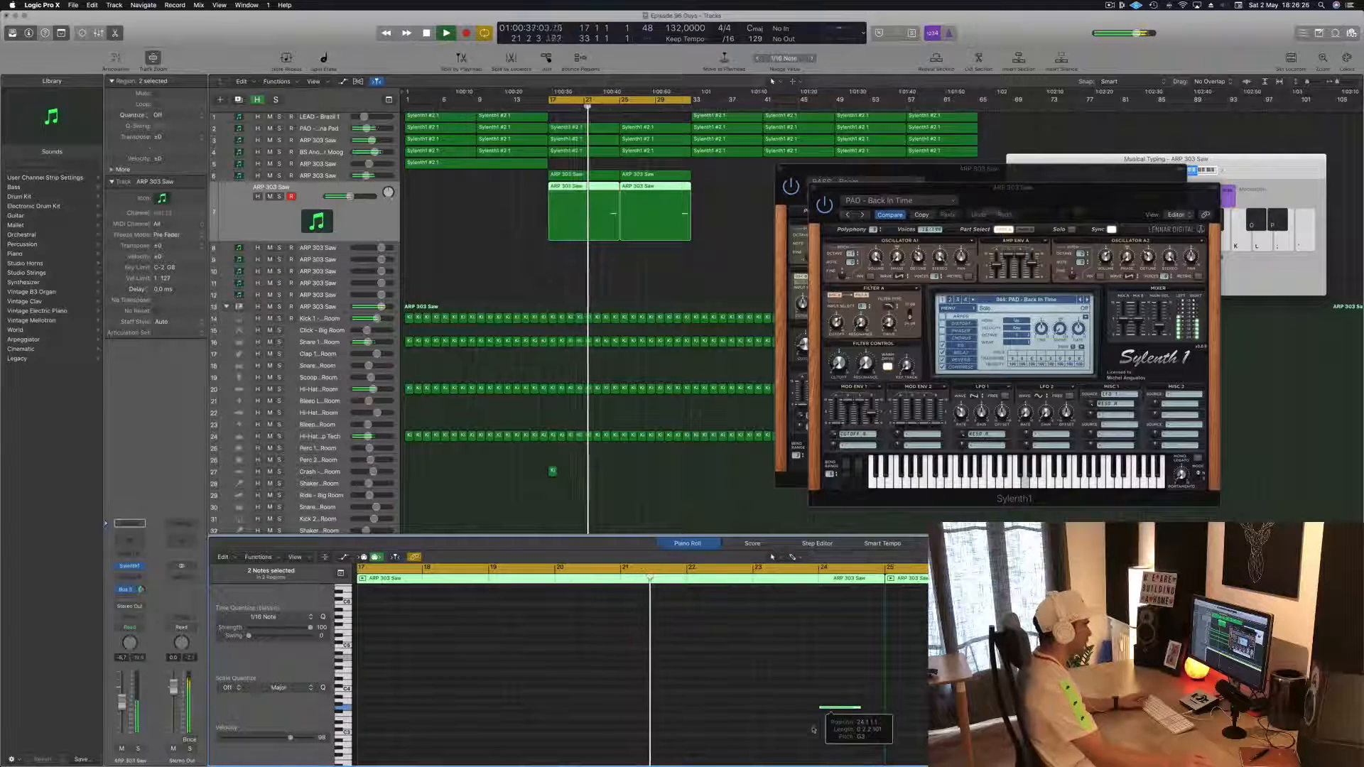
pyautogui.click(512, 290)
pyautogui.click(375, 224)
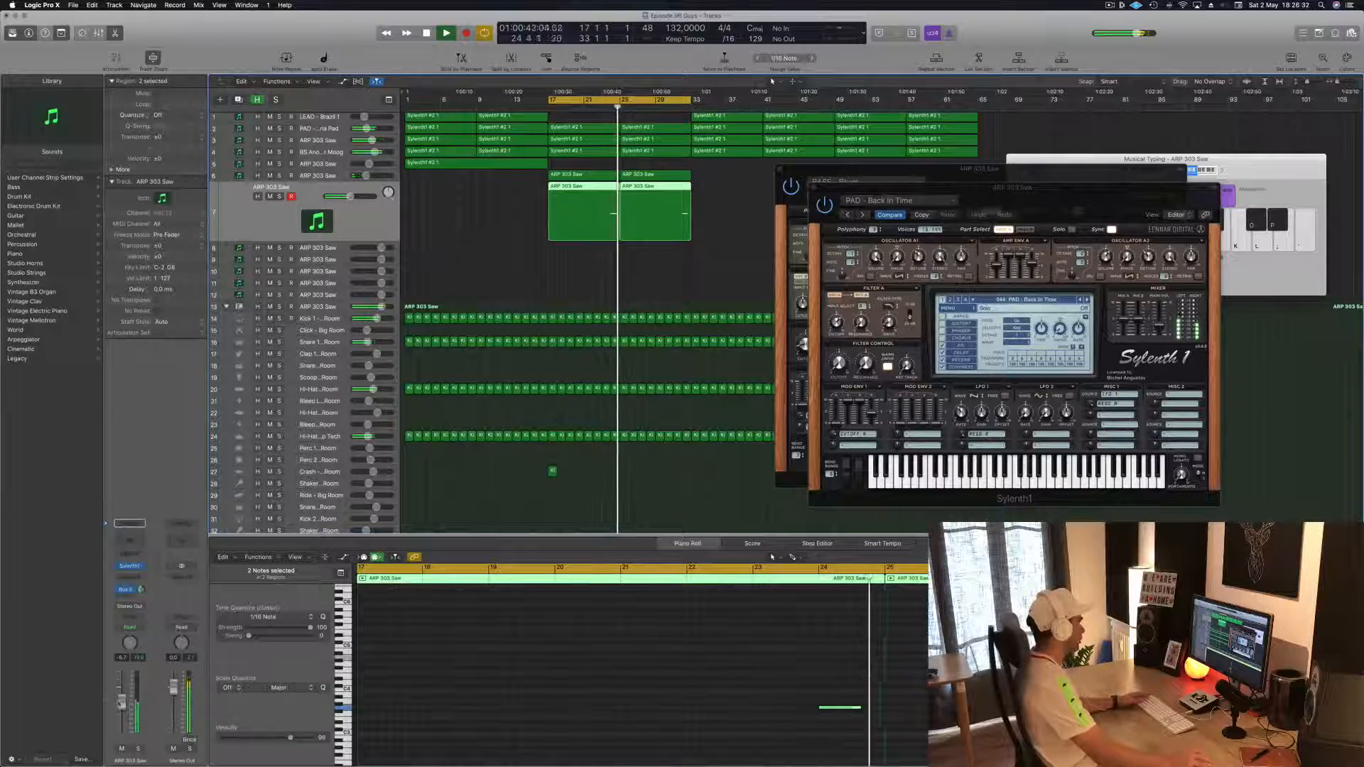
# - Audition the long note with successive Sylenth1 pad presets from PAD - Every Time through PAD - Trance
pyautogui.click(1087, 300)
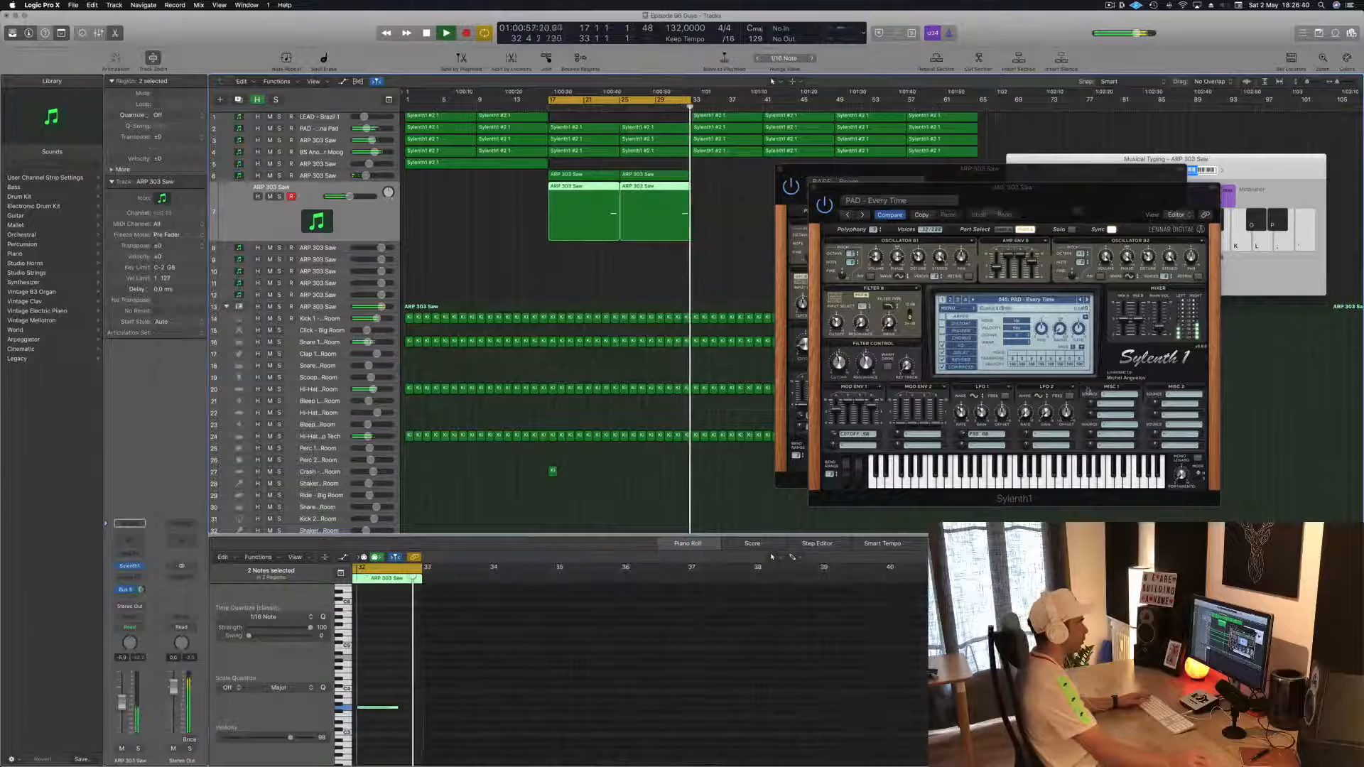
pyautogui.click(1086, 300)
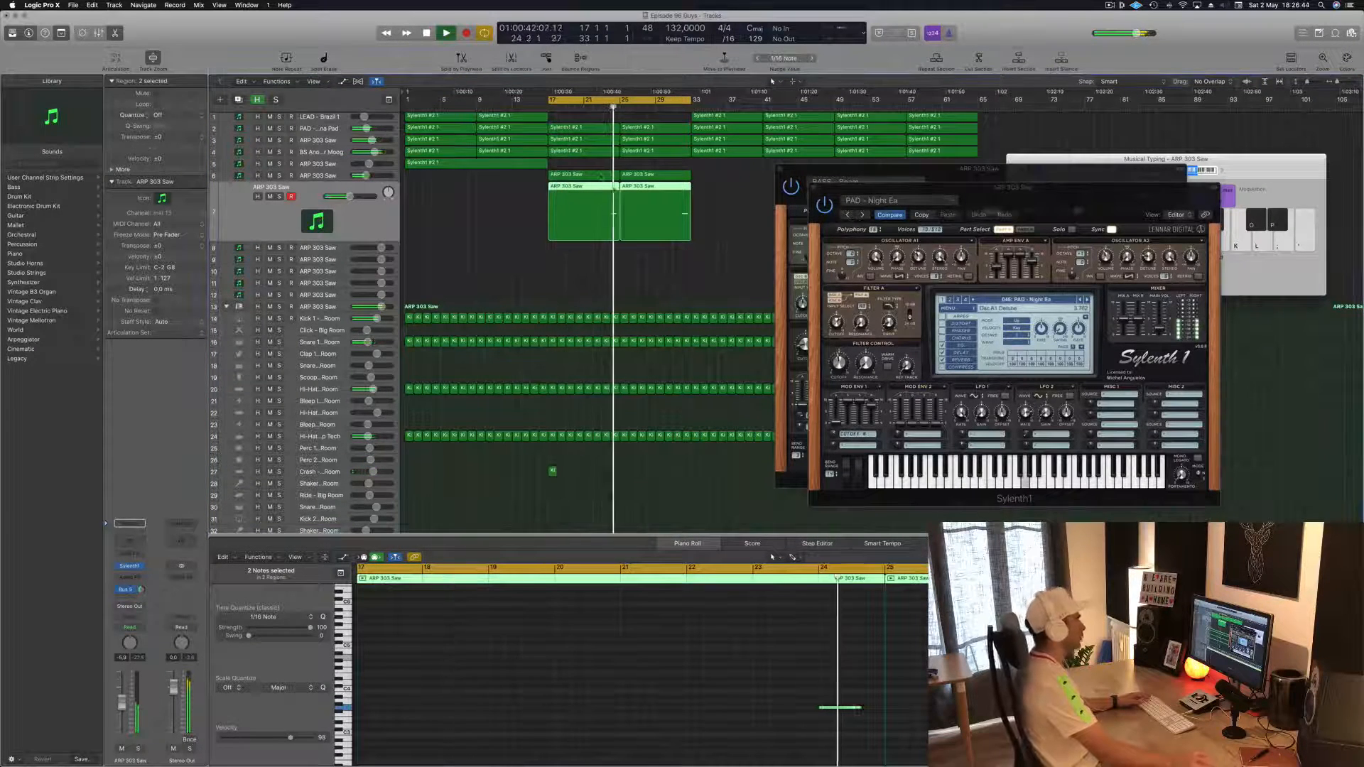
pyautogui.click(1088, 300)
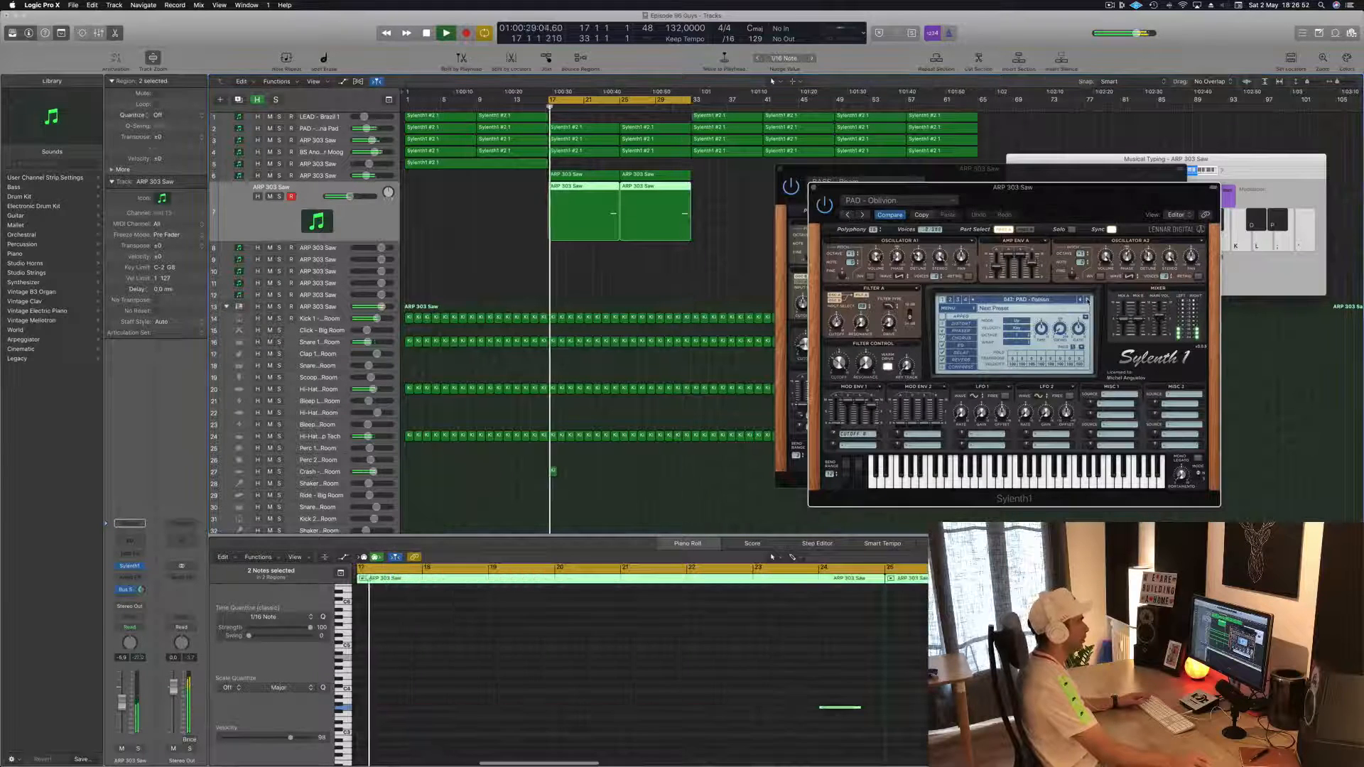
pyautogui.click(1087, 299)
pyautogui.click(1088, 300)
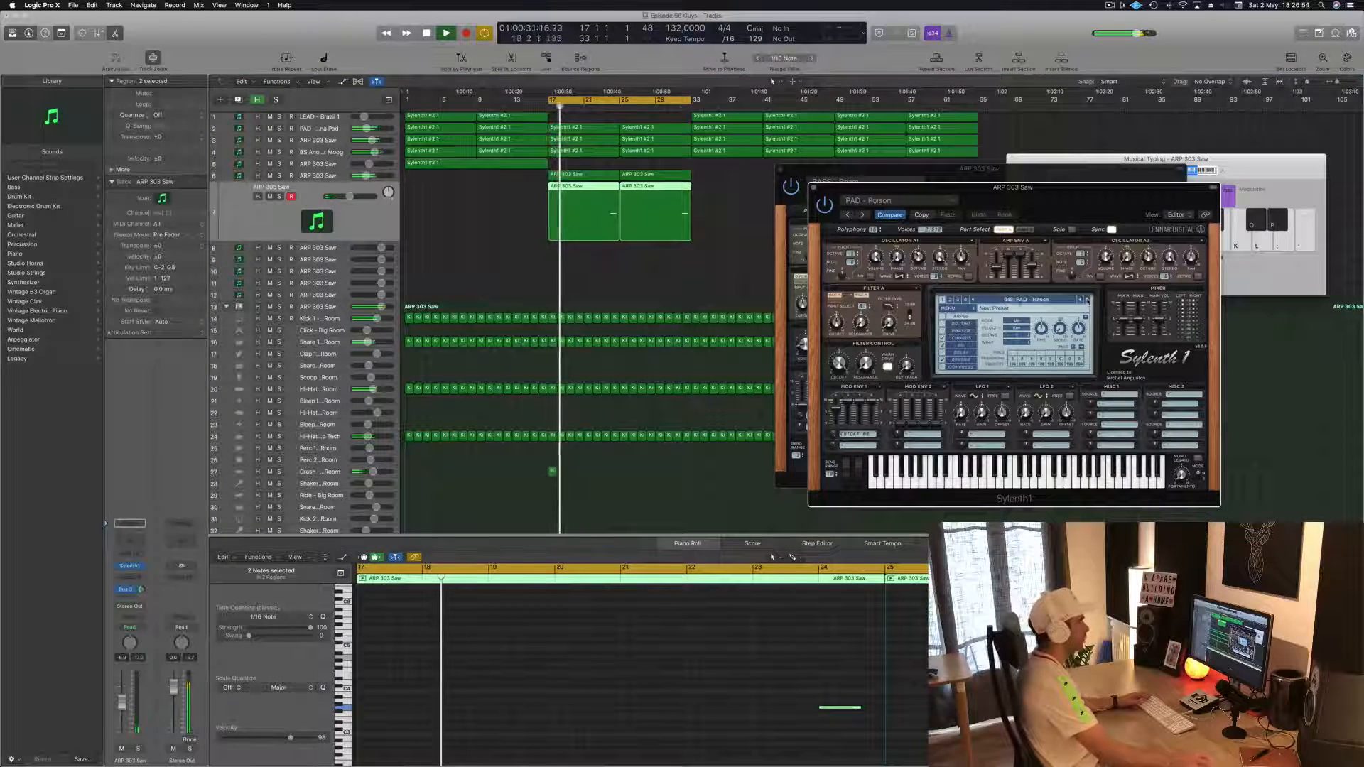
pyautogui.click(682, 108)
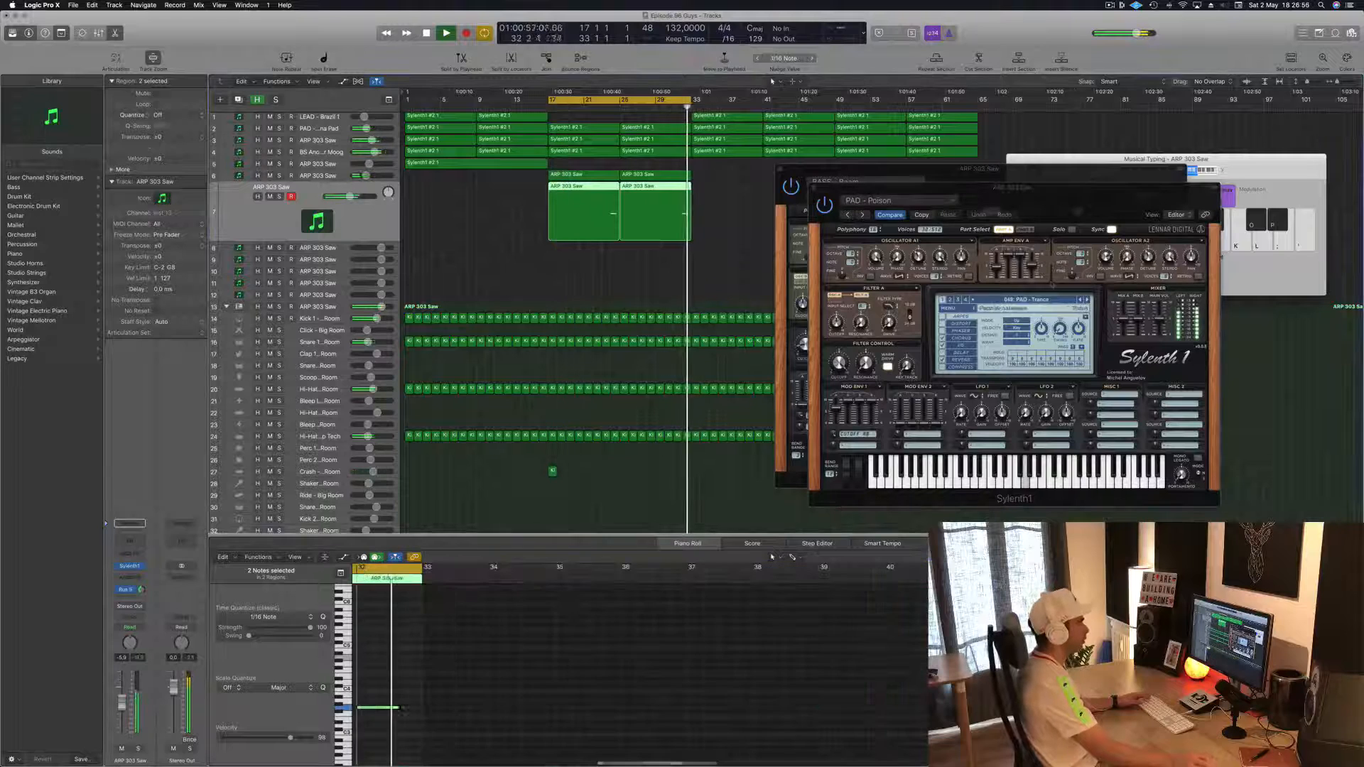
# - Try adjusting the filter control cutoff of PAD - Trance while replaying the long notes near bars 24 and 32
pyautogui.click(1079, 211)
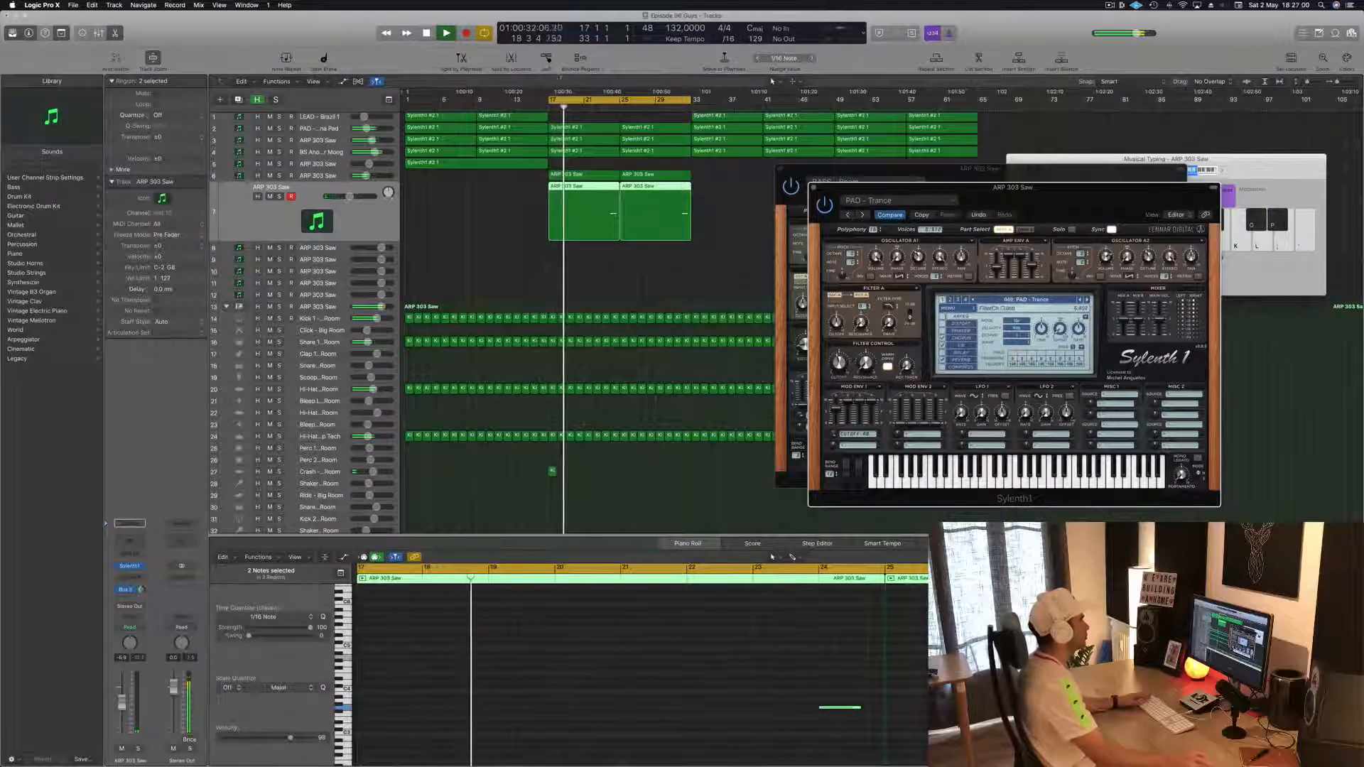
pyautogui.click(606, 107)
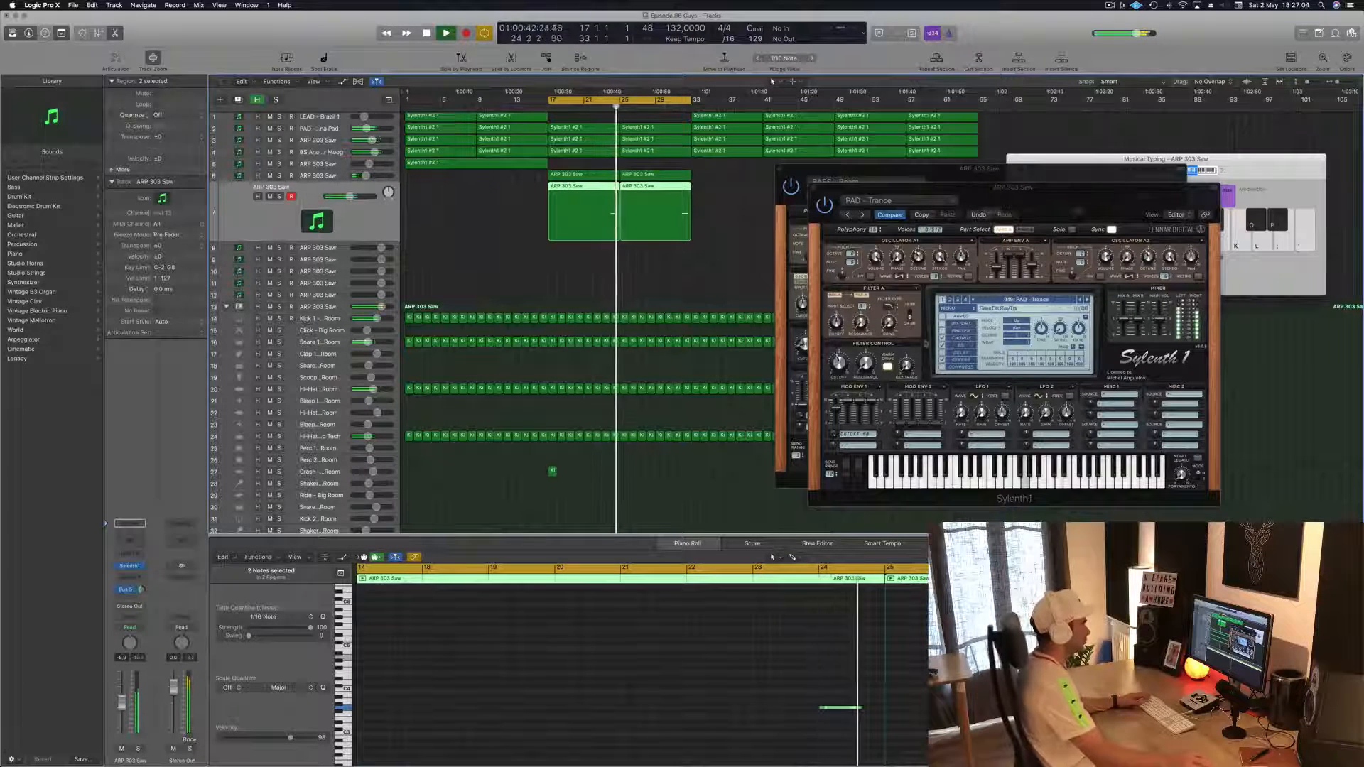
pyautogui.click(838, 360)
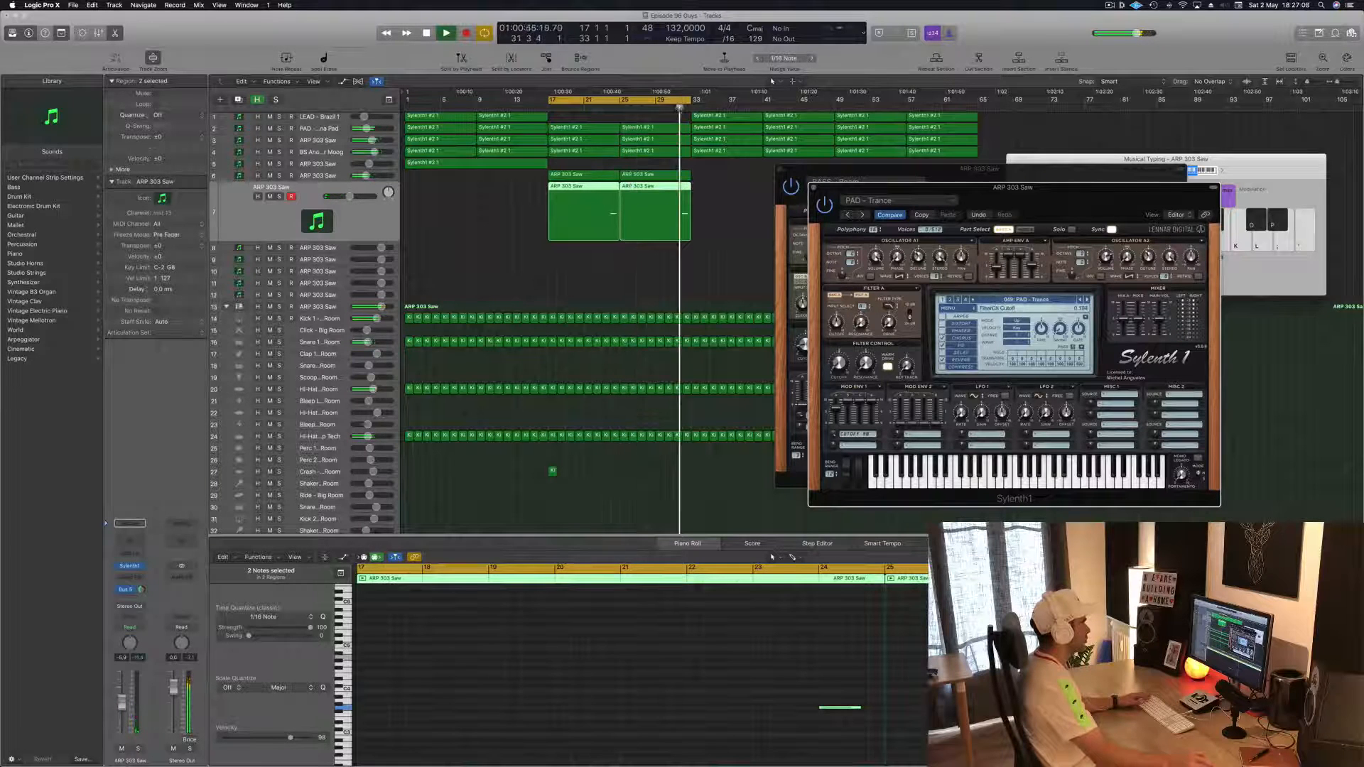
pyautogui.click(680, 108)
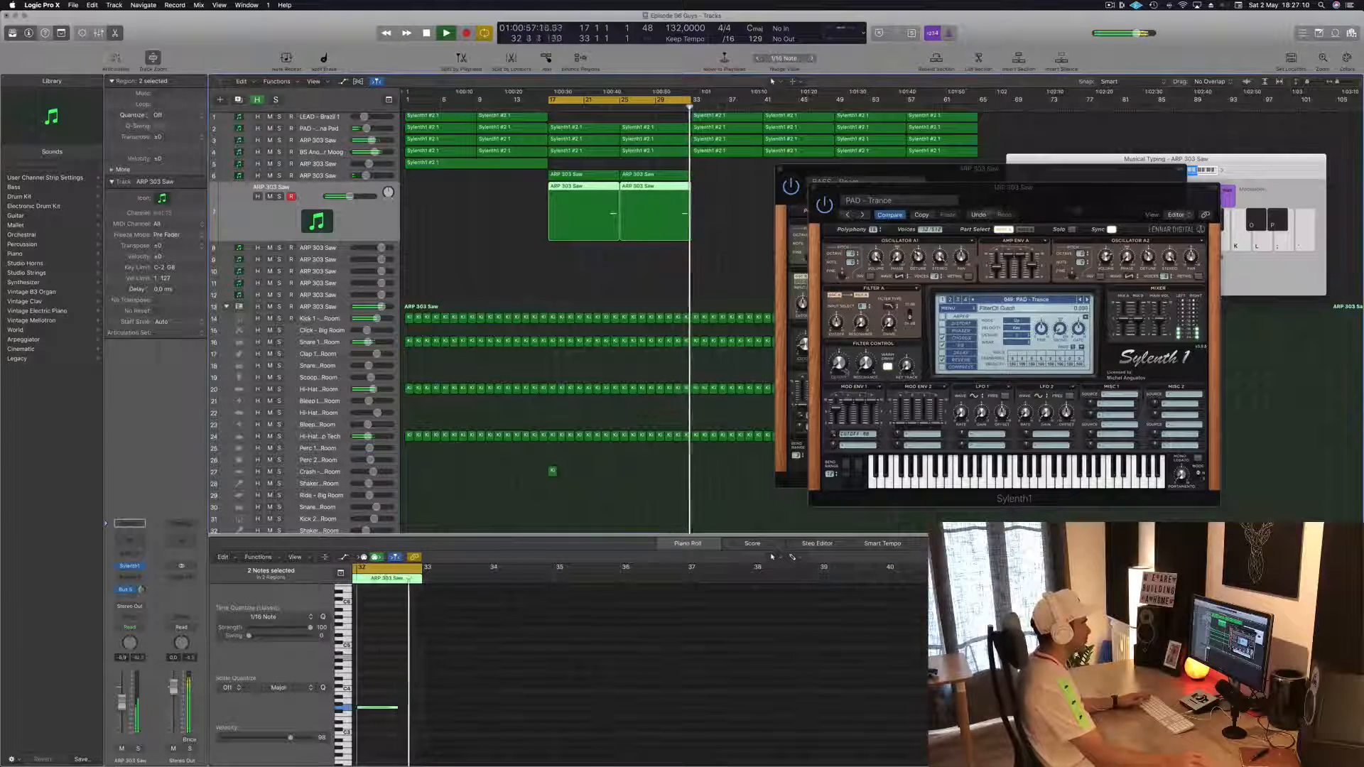
pyautogui.click(675, 109)
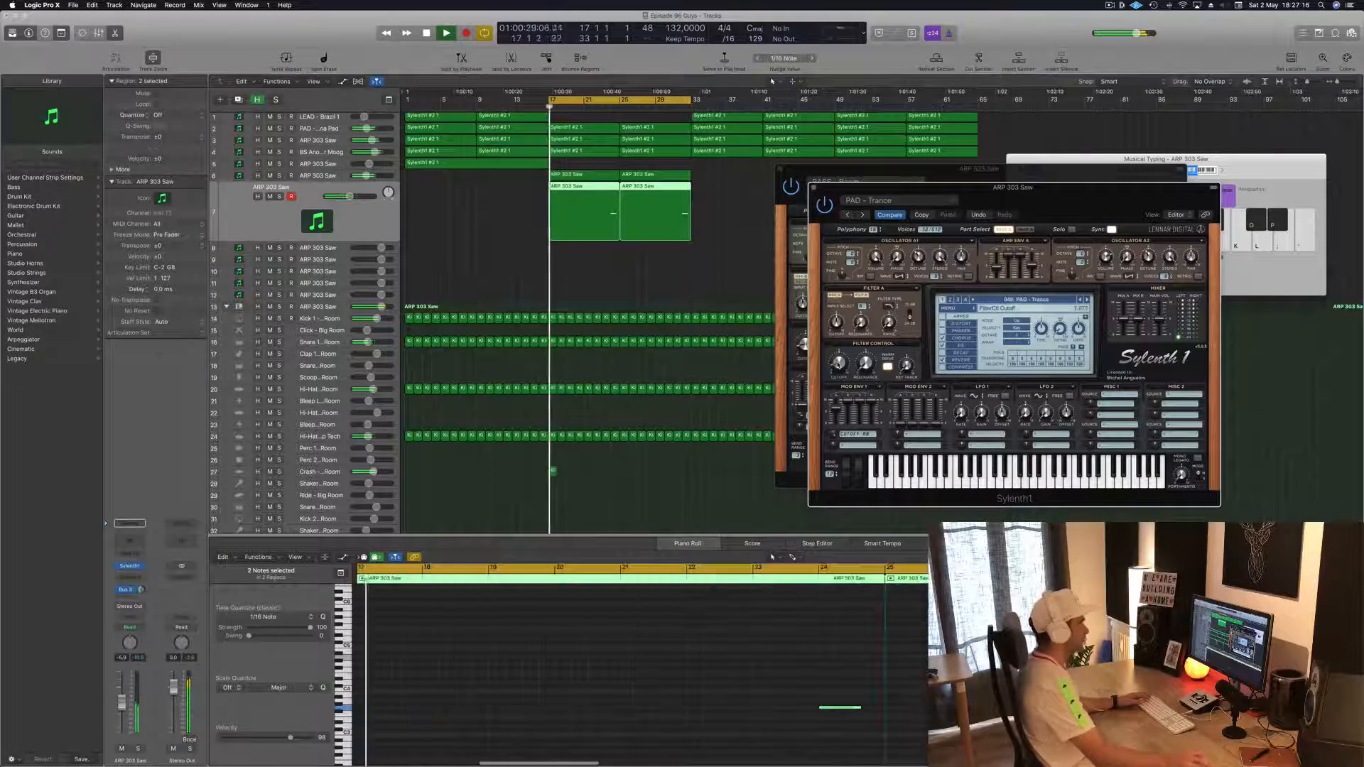
# - Step past PAD - Viva La Trance to load the PLUCK - Clavia preset and close the long-note track's Sylenth1 window
pyautogui.click(1088, 300)
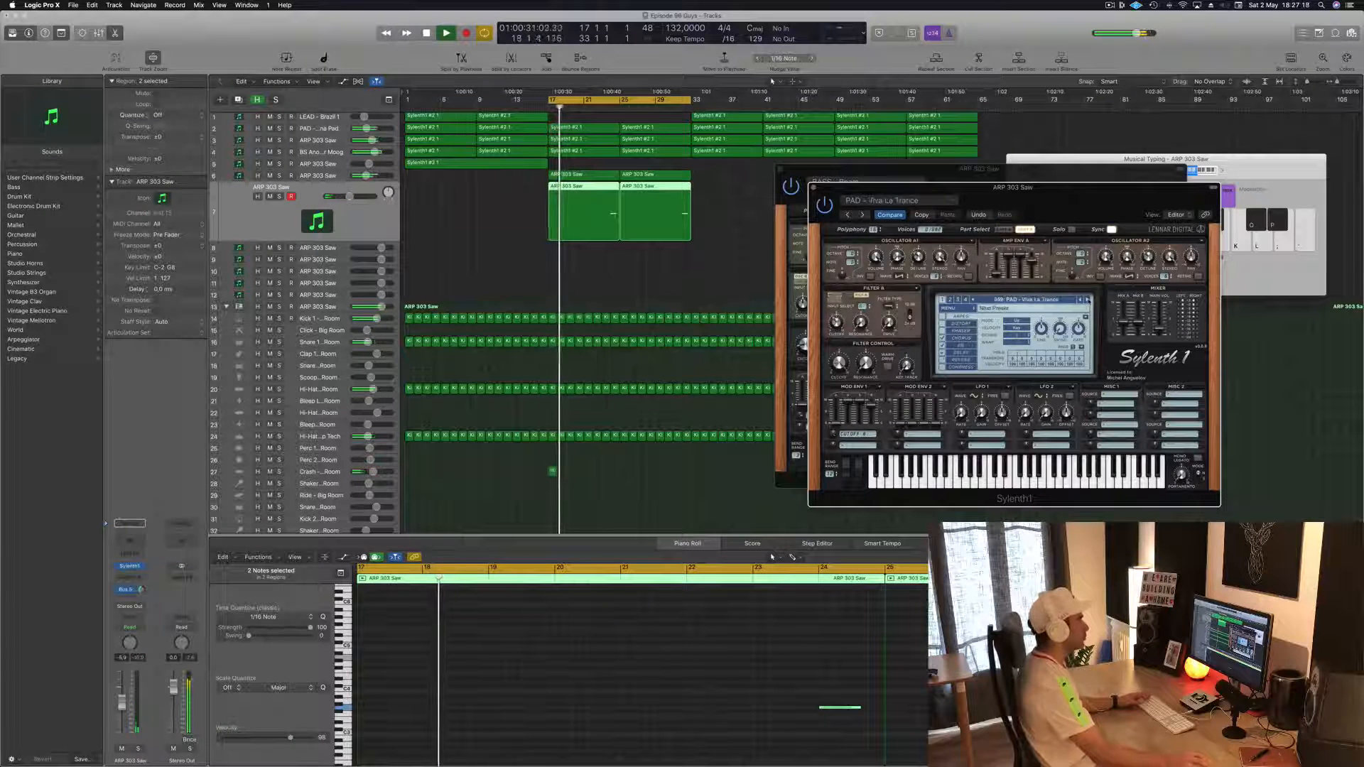
pyautogui.click(1088, 300)
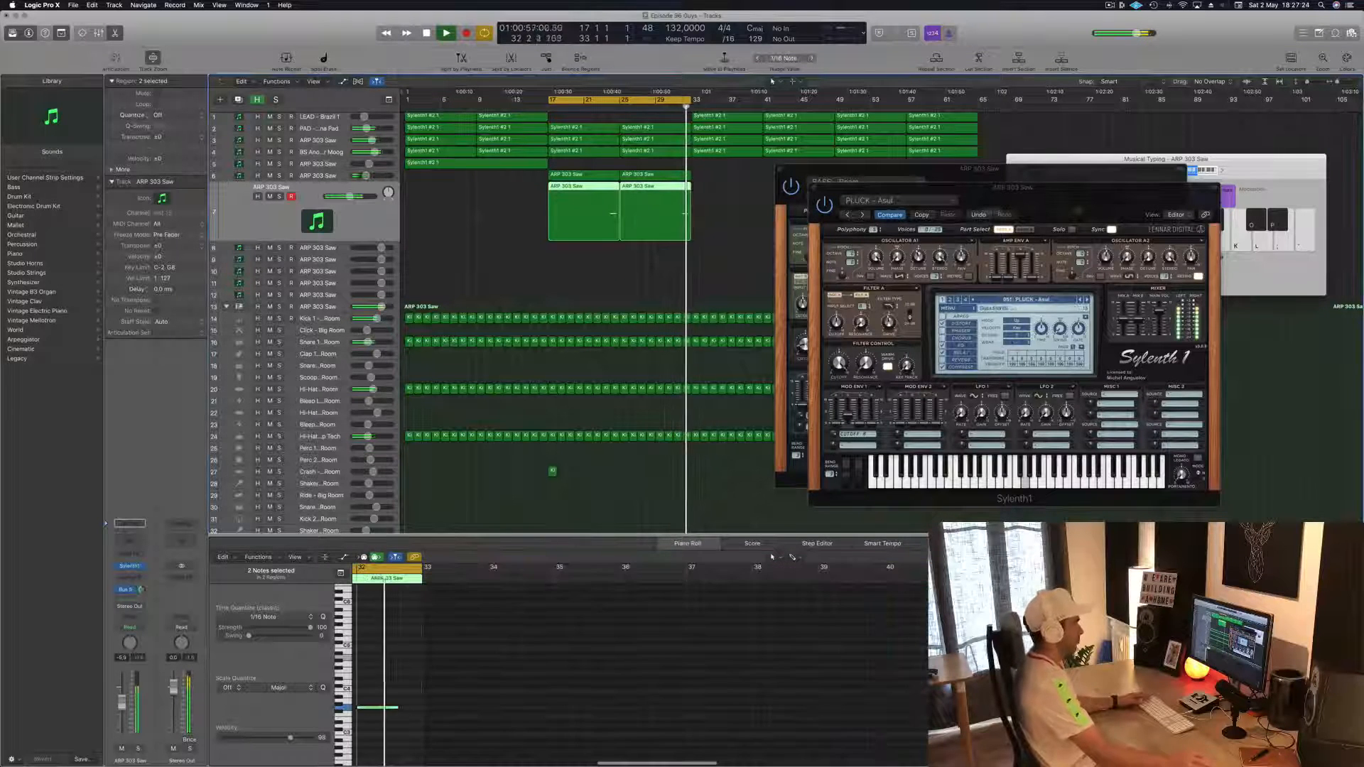
pyautogui.click(1087, 300)
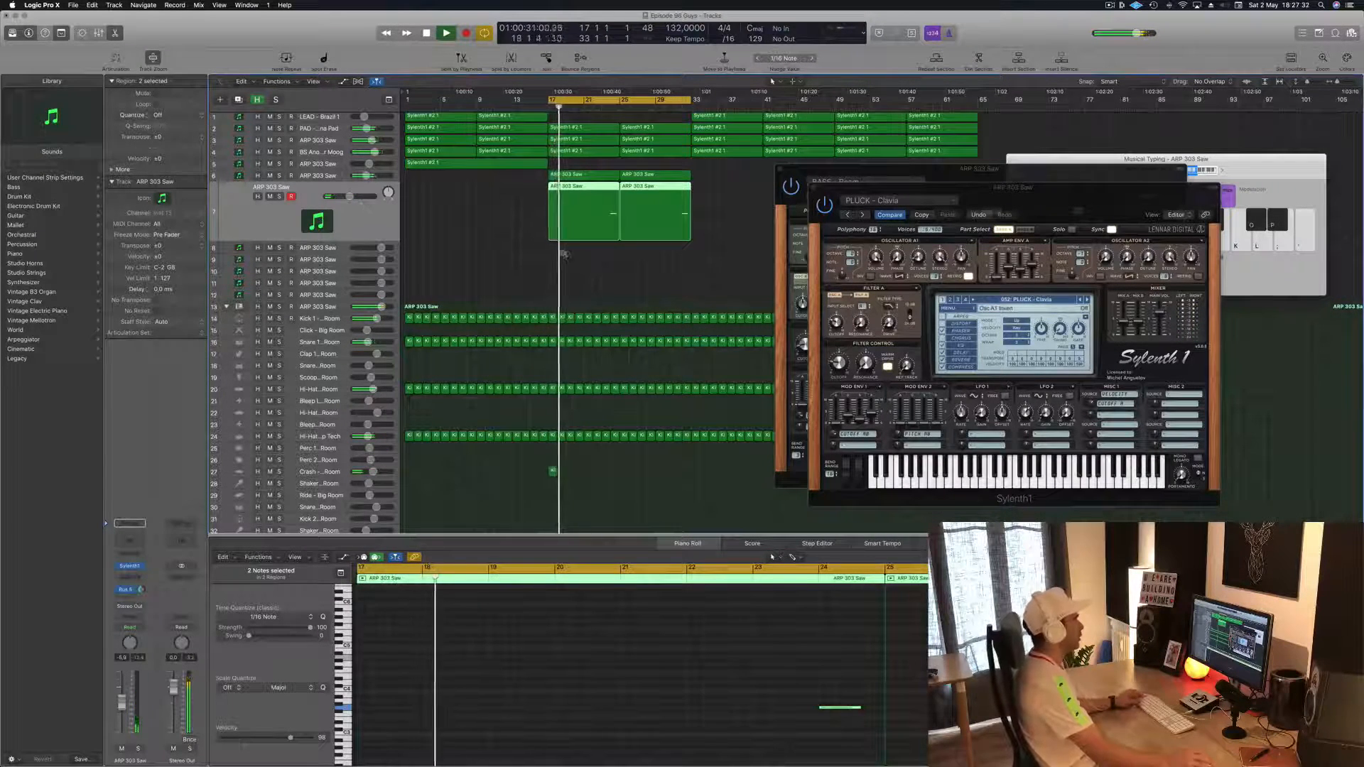
pyautogui.press('super+Left')
pyautogui.moveTo(811, 189); pyautogui.dragTo(956, 185)
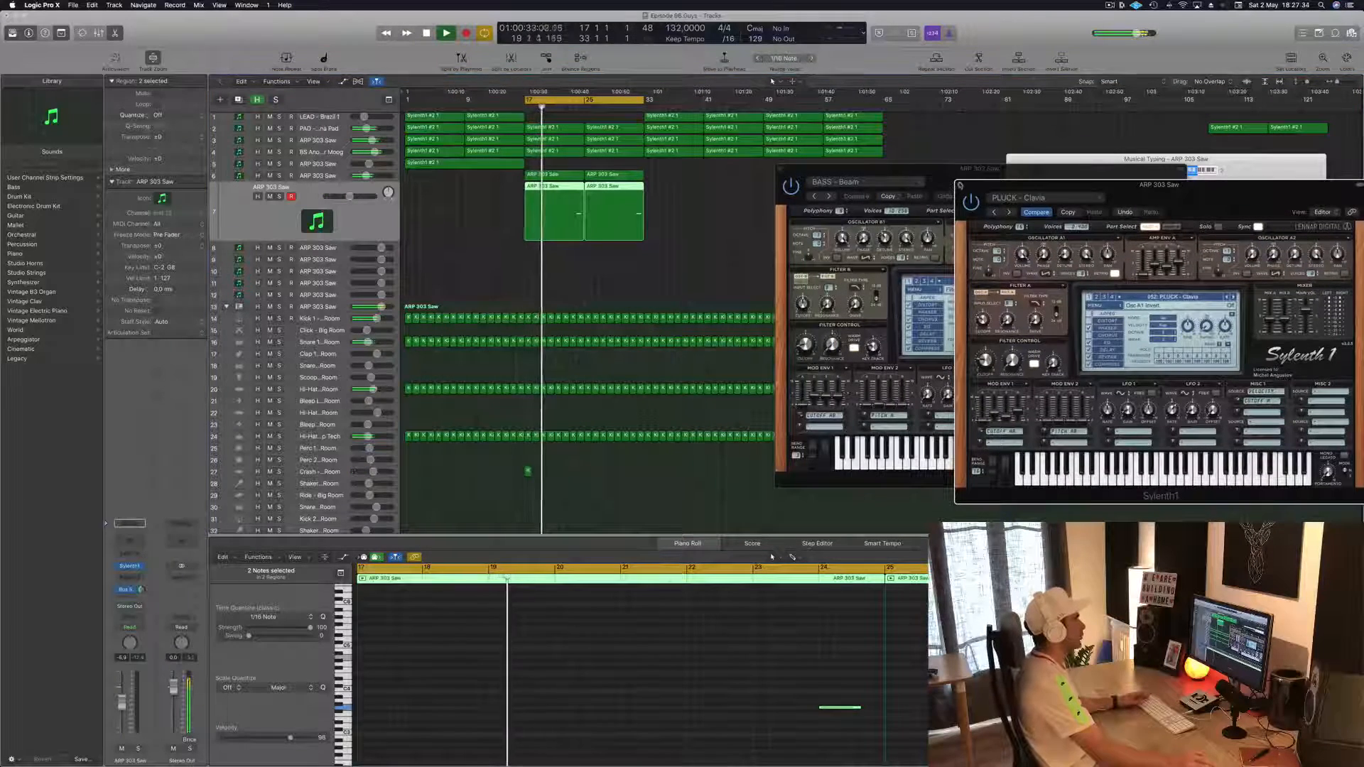
pyautogui.click(960, 185)
# - Listen to bars 17 to 33 with the BASS - Beam melody and the long-note track playing together
pyautogui.click(1110, 5)
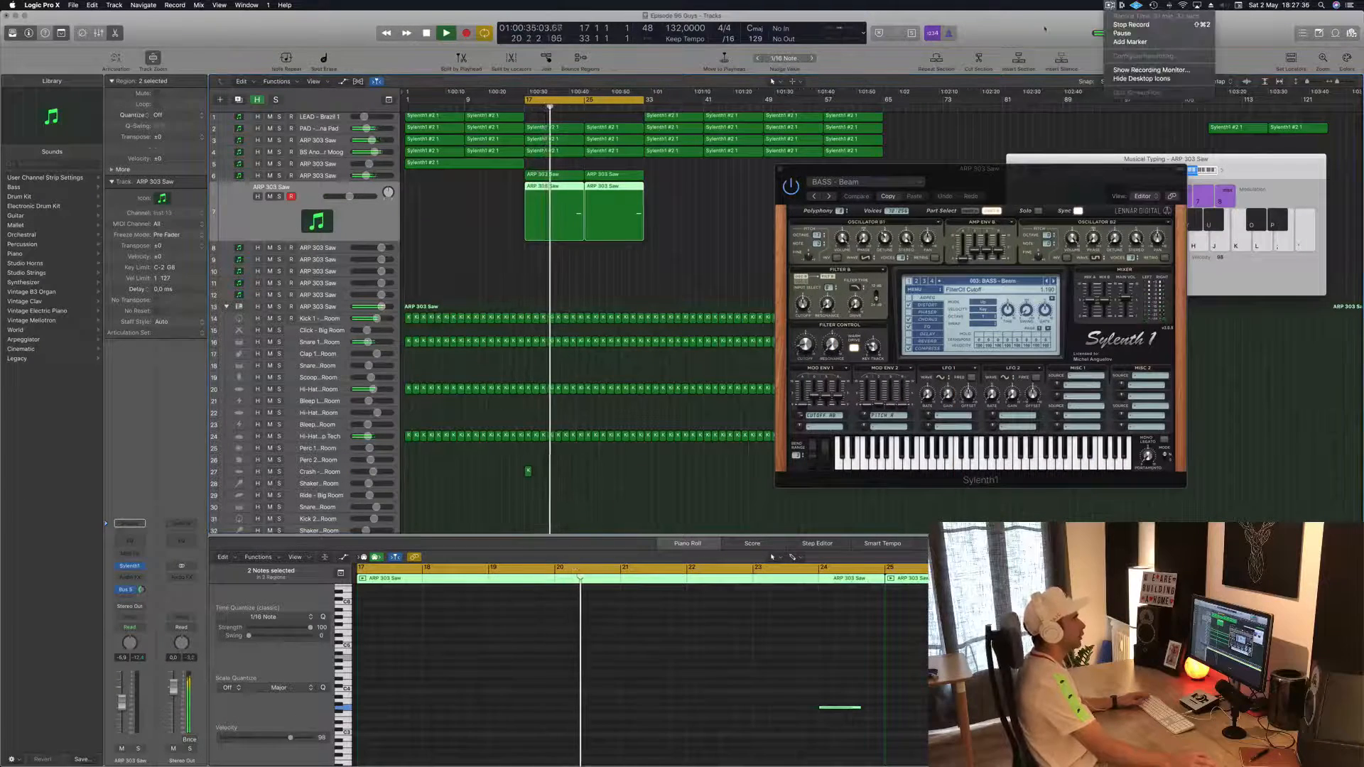
pyautogui.click(1045, 29)
pyautogui.moveTo(985, 176); pyautogui.dragTo(1079, 189)
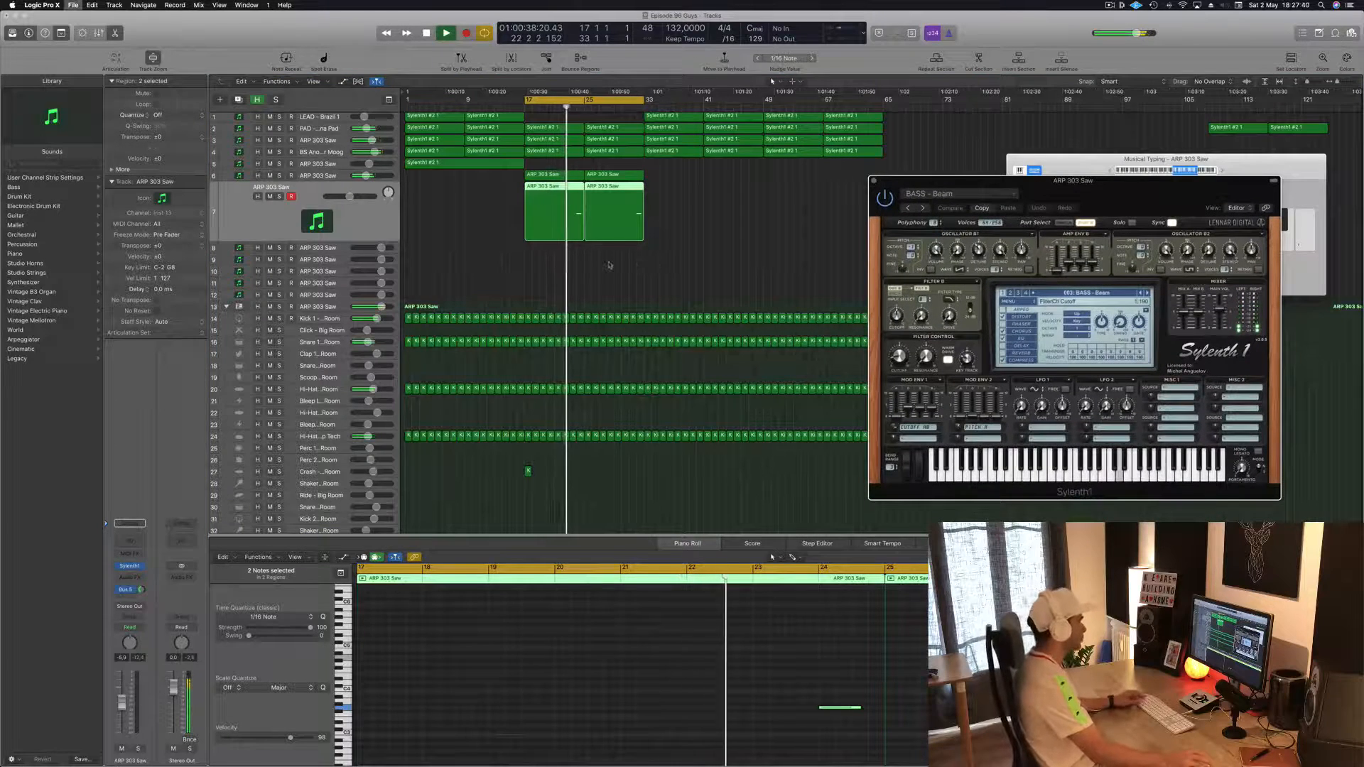
pyautogui.press('super+Up')
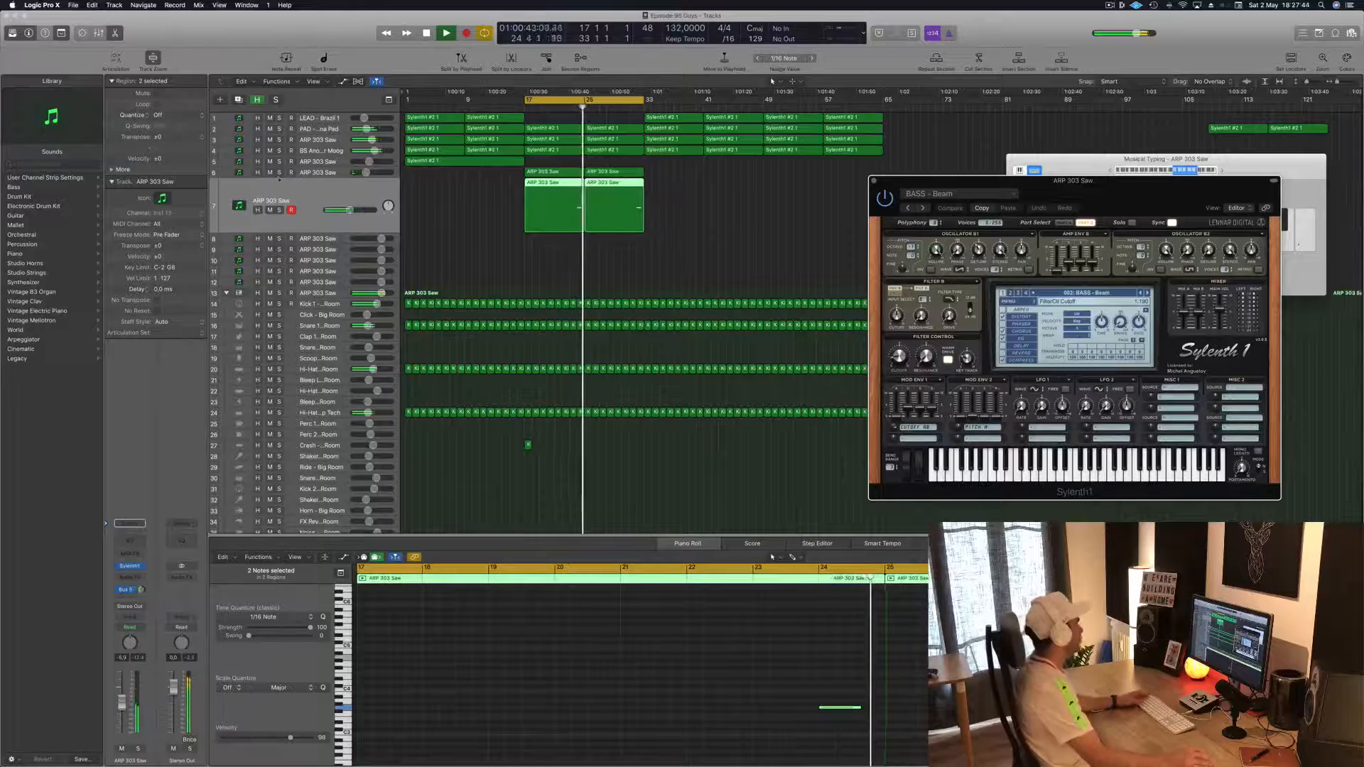
pyautogui.click(279, 189)
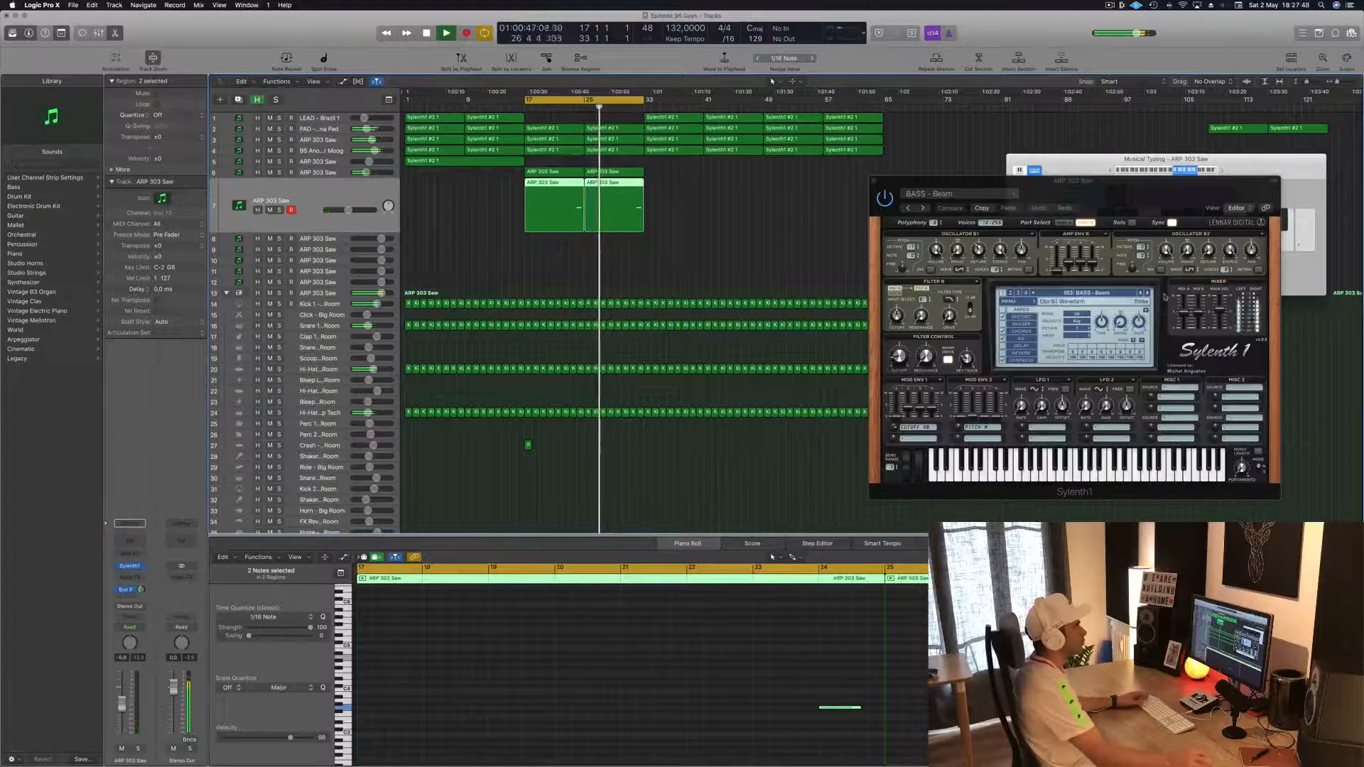
pyautogui.click(485, 209)
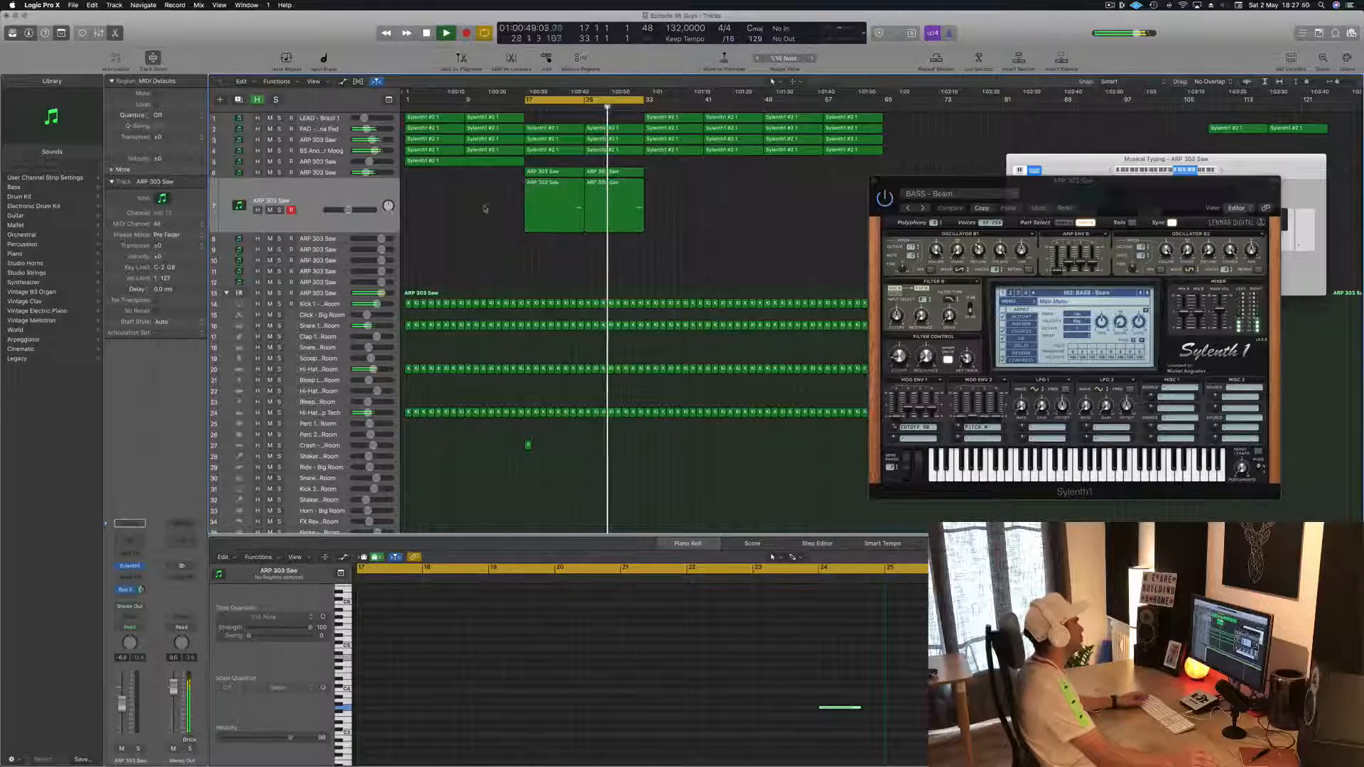
pyautogui.click(332, 174)
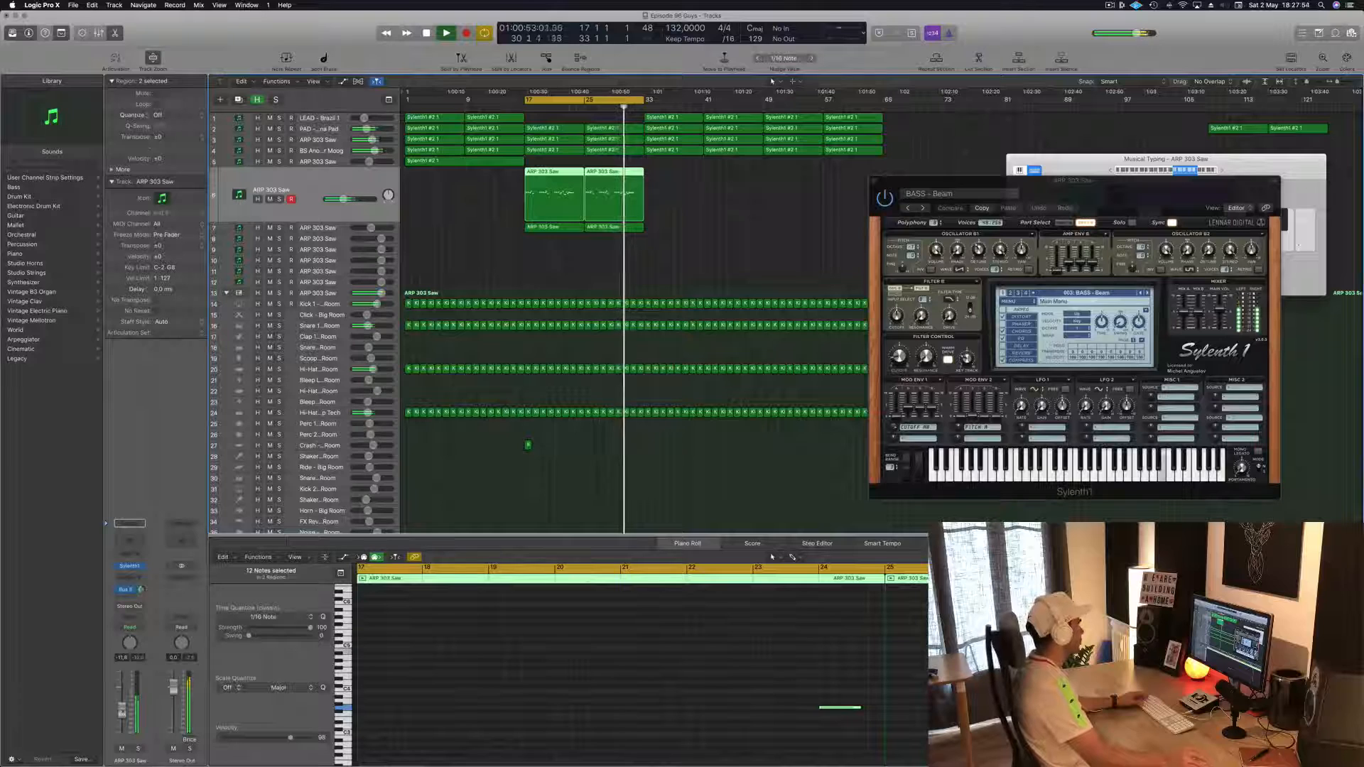
pyautogui.click(713, 235)
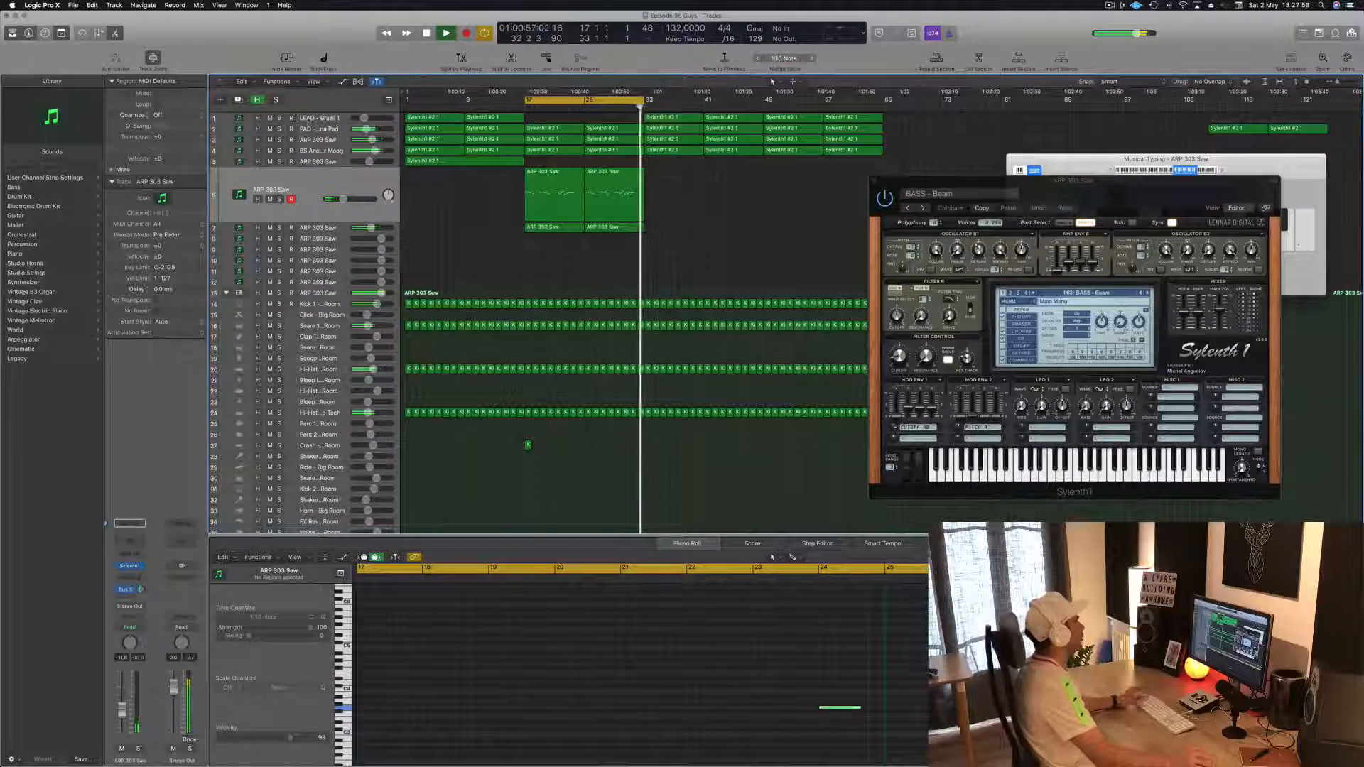
# - Select the LEAD - Brazil 1 track, stop playback and extend the cycle range to cover bars 1 to 33
pyautogui.click(308, 120)
pyautogui.press('space')
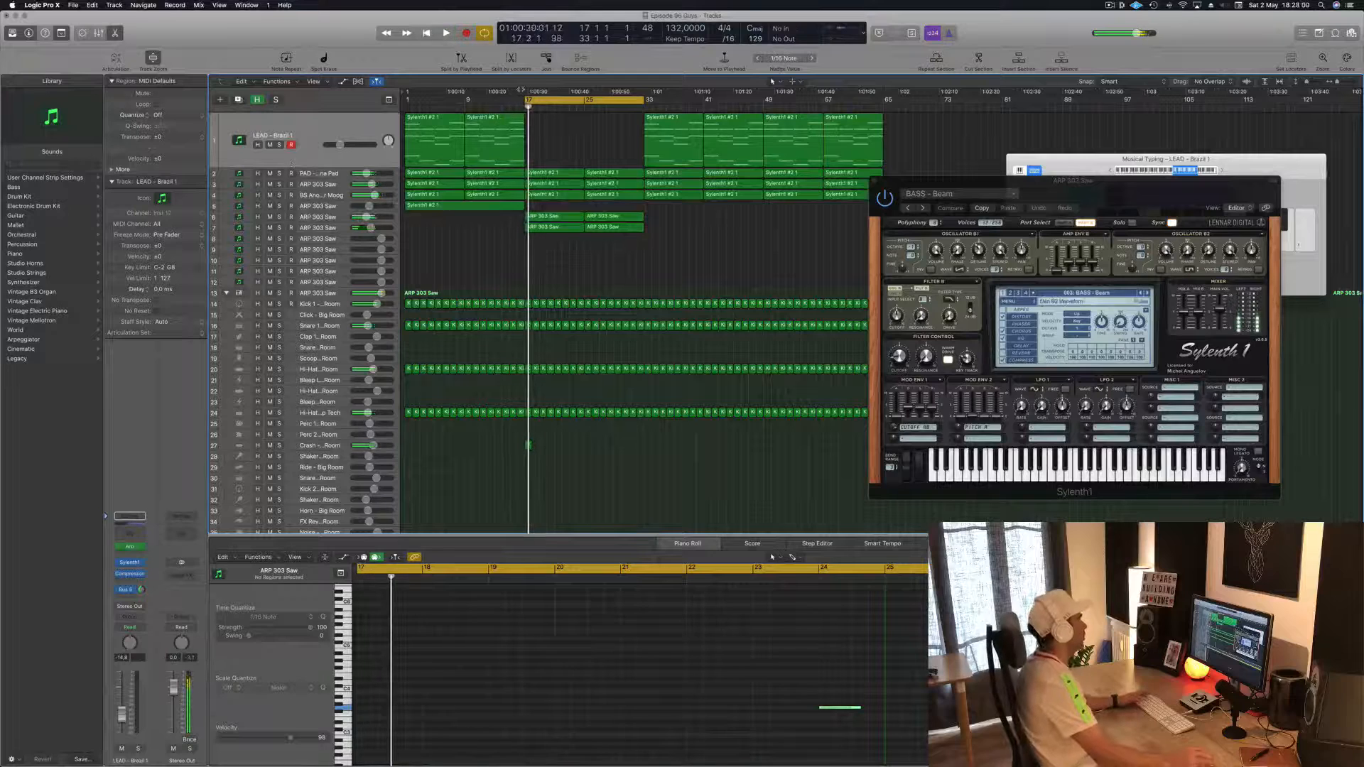
pyautogui.moveTo(527, 100); pyautogui.dragTo(401, 103)
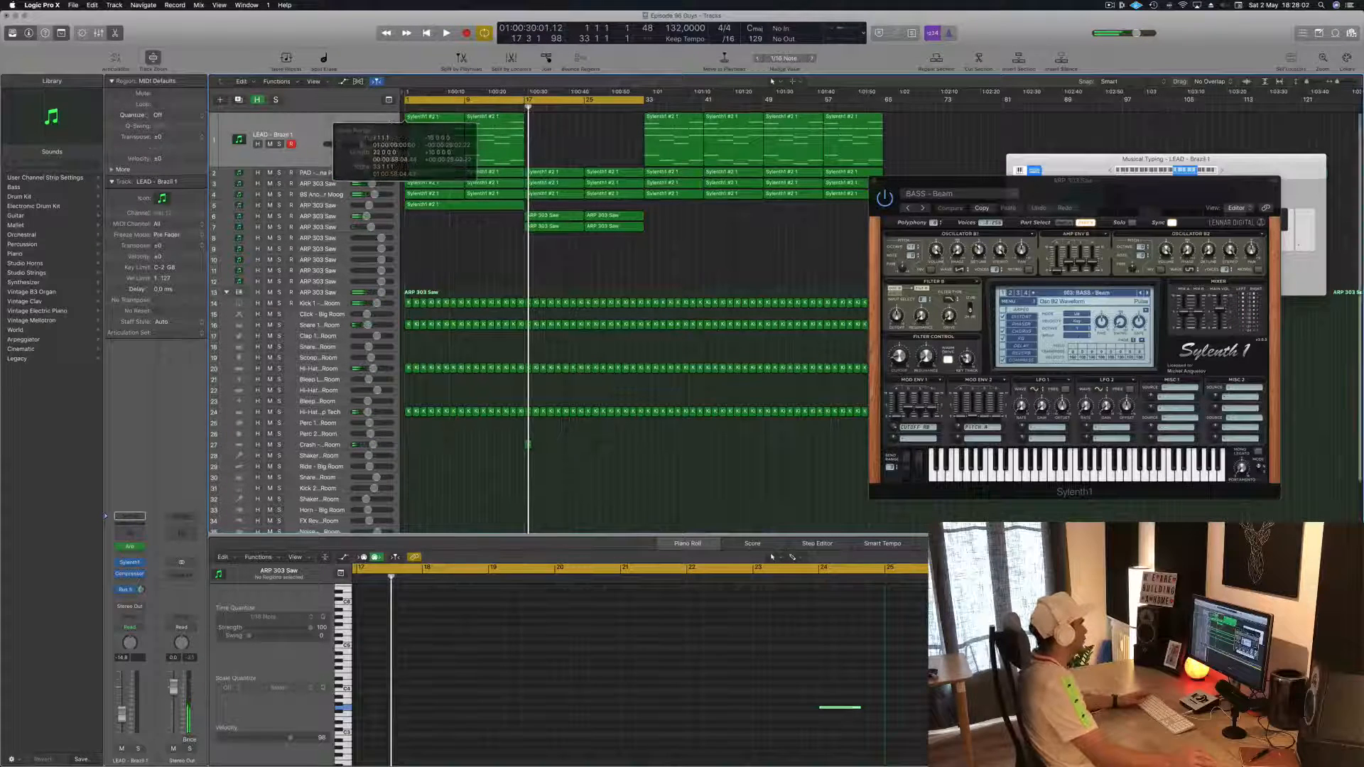
# - Open the LEAD - Brazil 1 track's Sylenth1 window beside the arrangement and set the track's automation mode to Touch
pyautogui.click(313, 127)
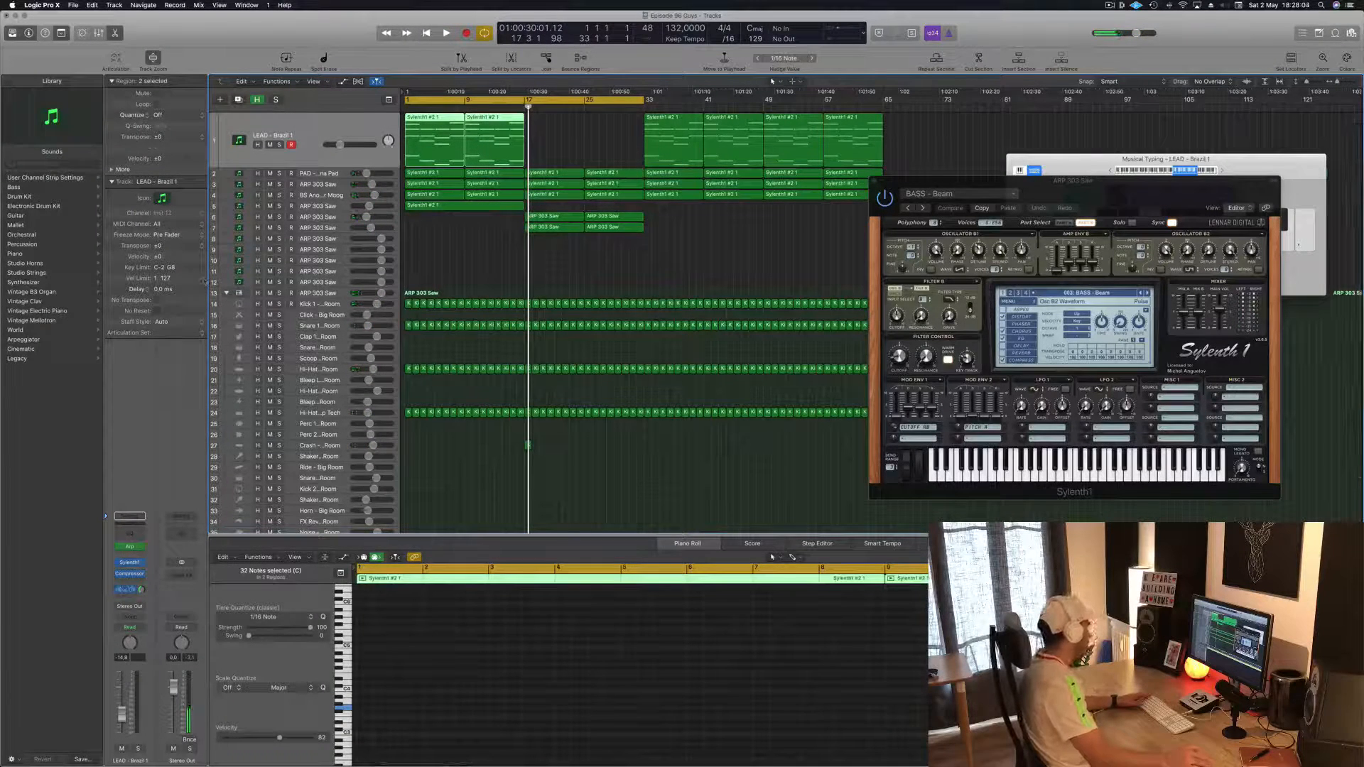
pyautogui.click(131, 563)
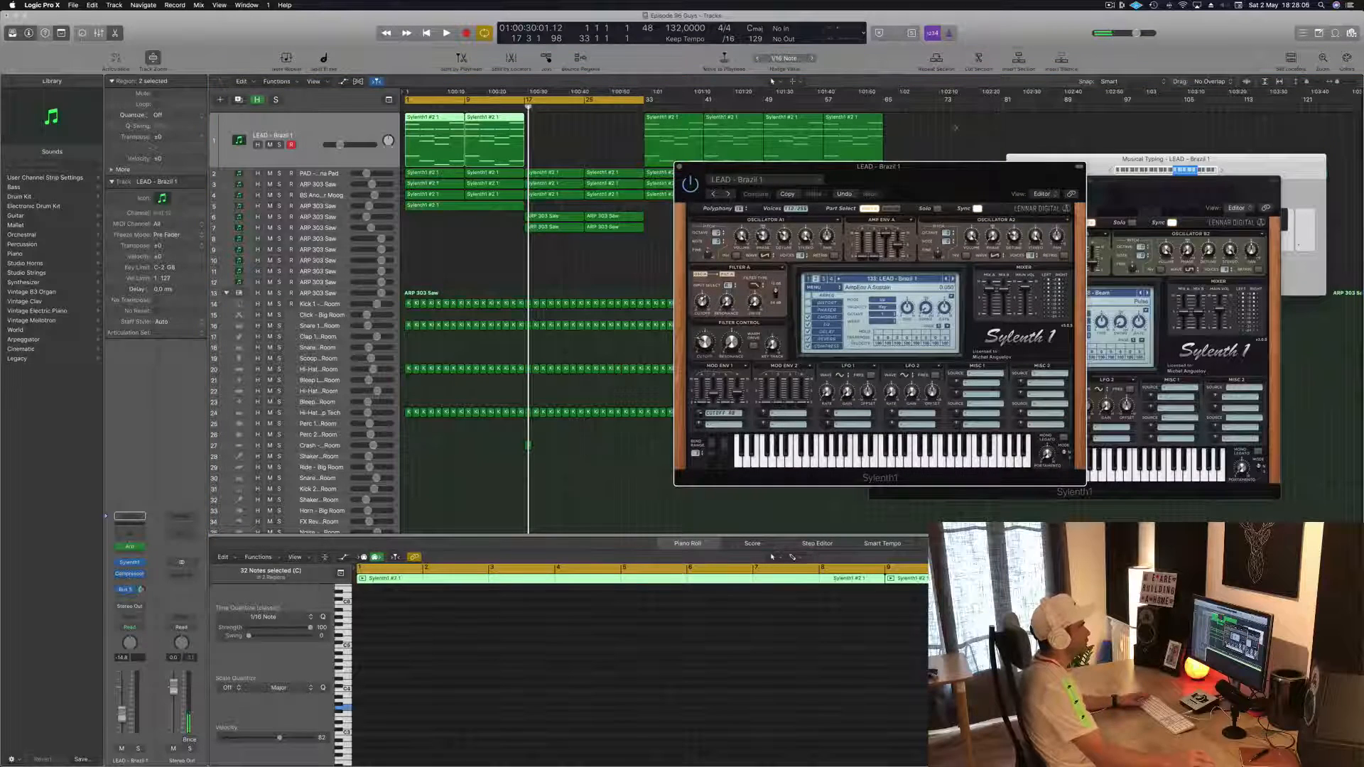
pyautogui.moveTo(939, 167); pyautogui.dragTo(1074, 111)
pyautogui.press('space')
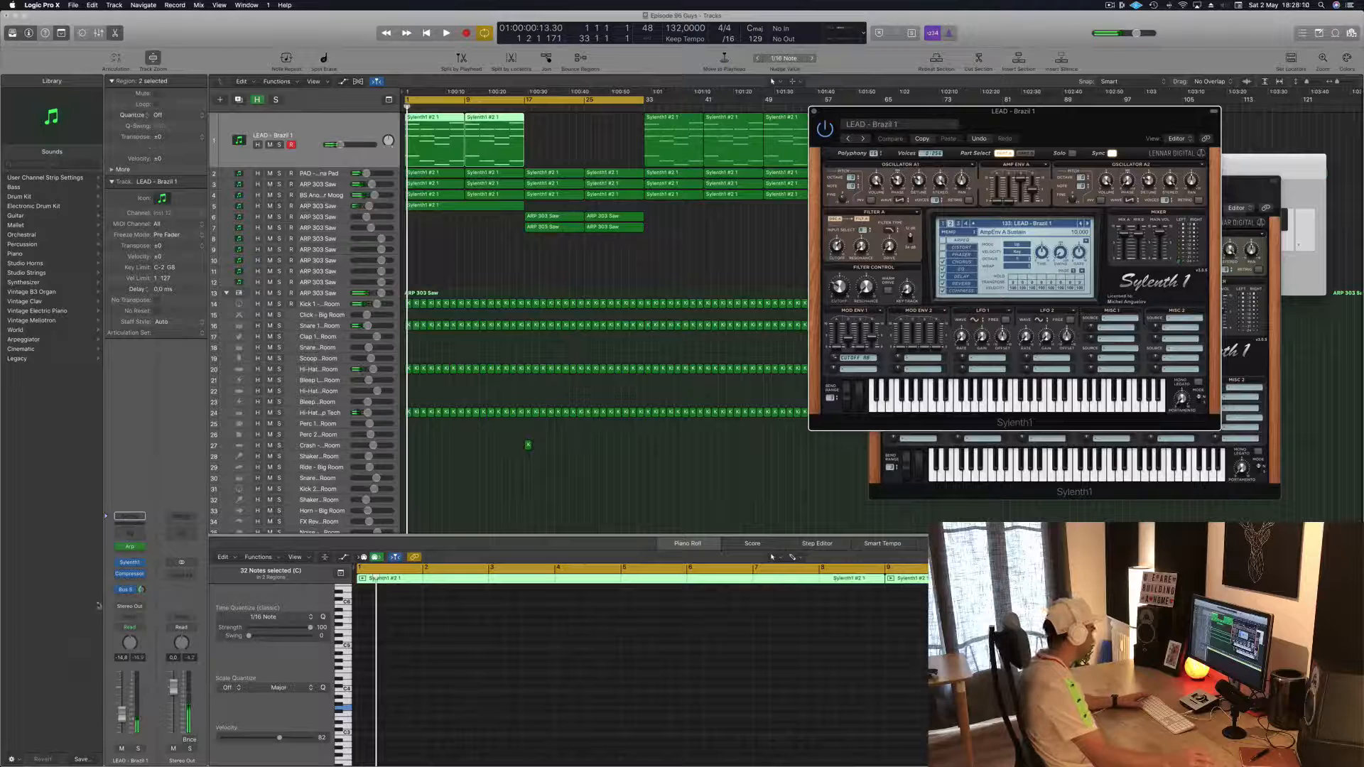
pyautogui.click(140, 630)
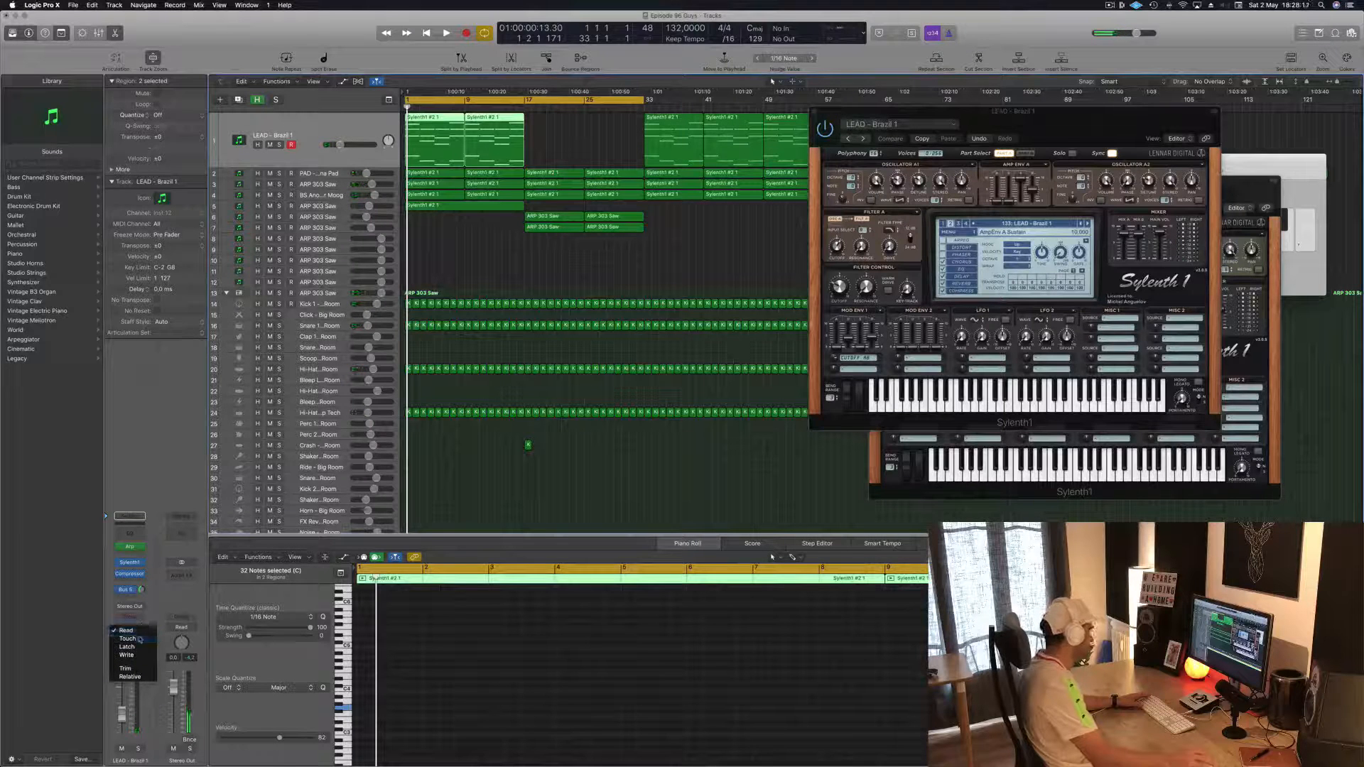
pyautogui.click(140, 639)
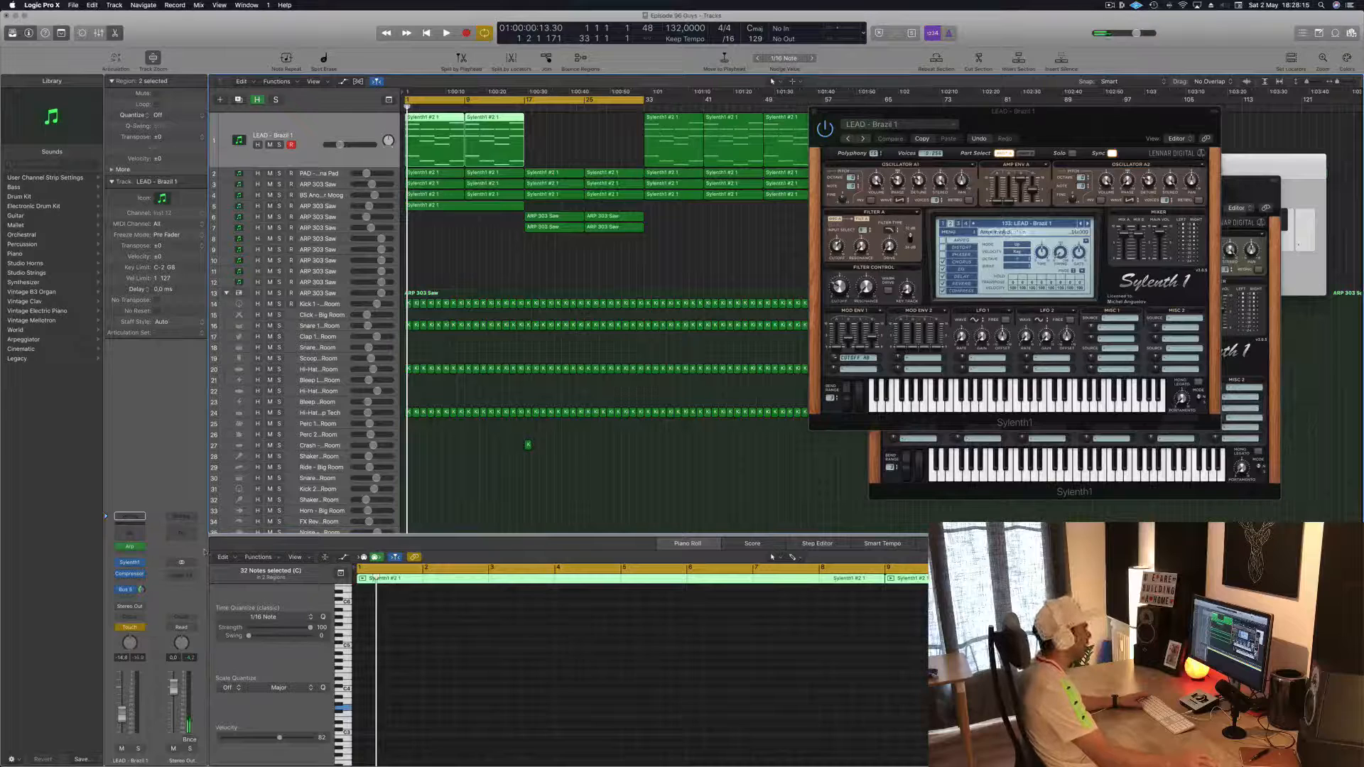
# - Write a filter control cutoff movement for LEAD - Brazil 1 during playback from bar 1, and replay the start
pyautogui.press('space')
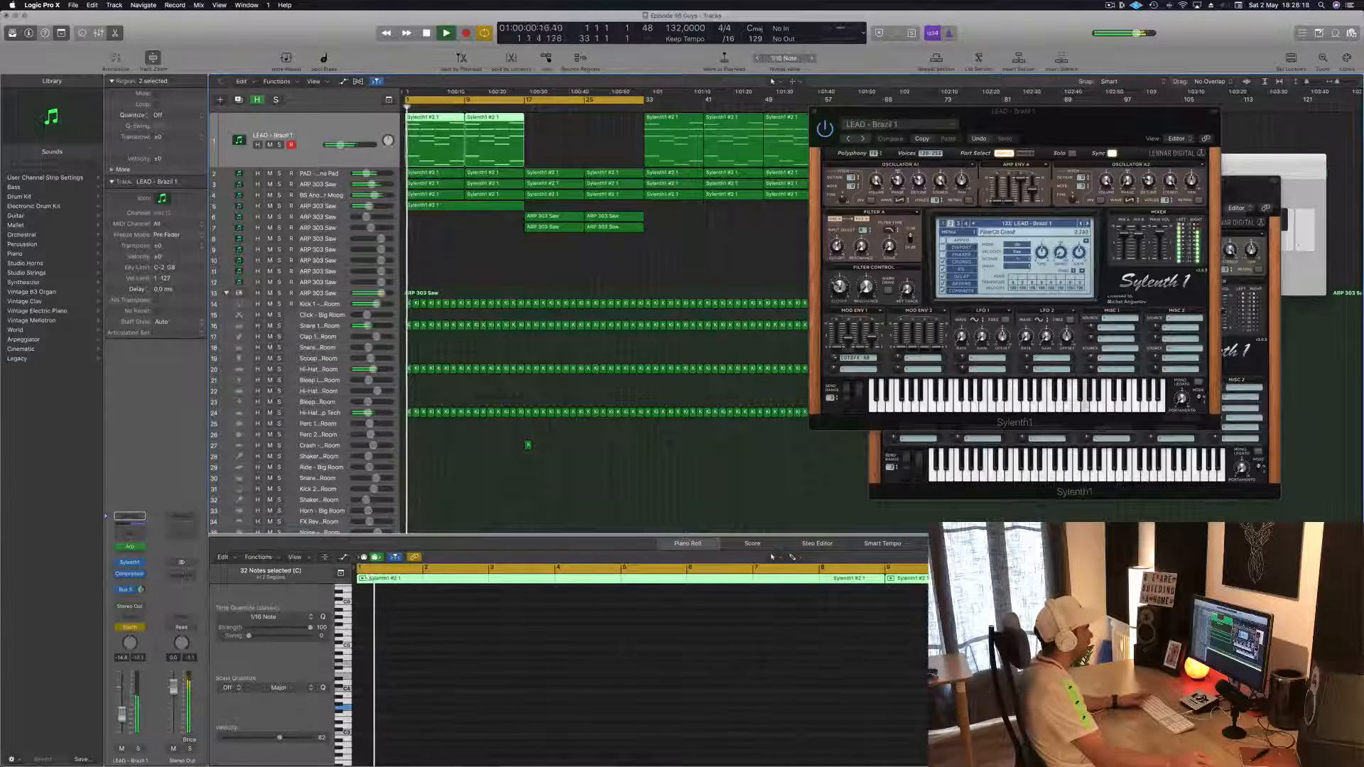
pyautogui.click(839, 287)
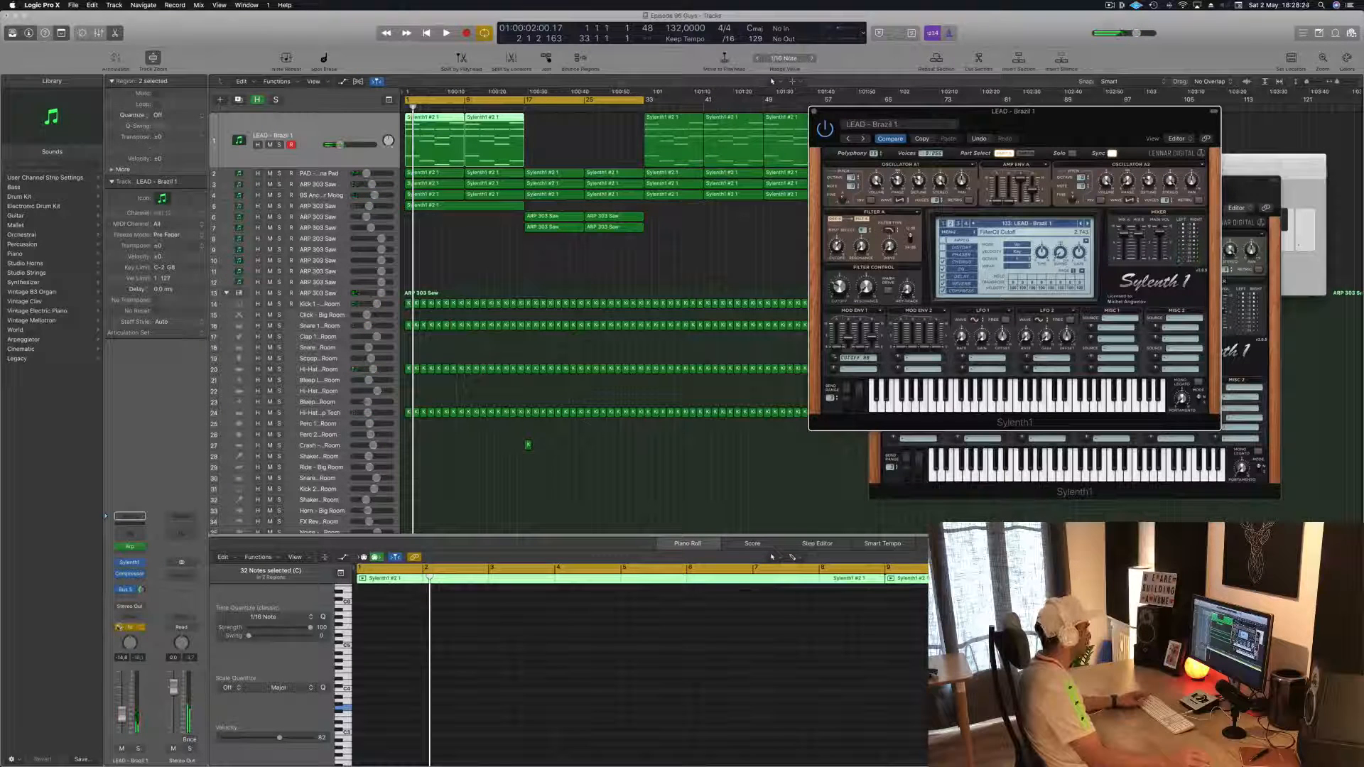
pyautogui.press('space')
pyautogui.press('space')
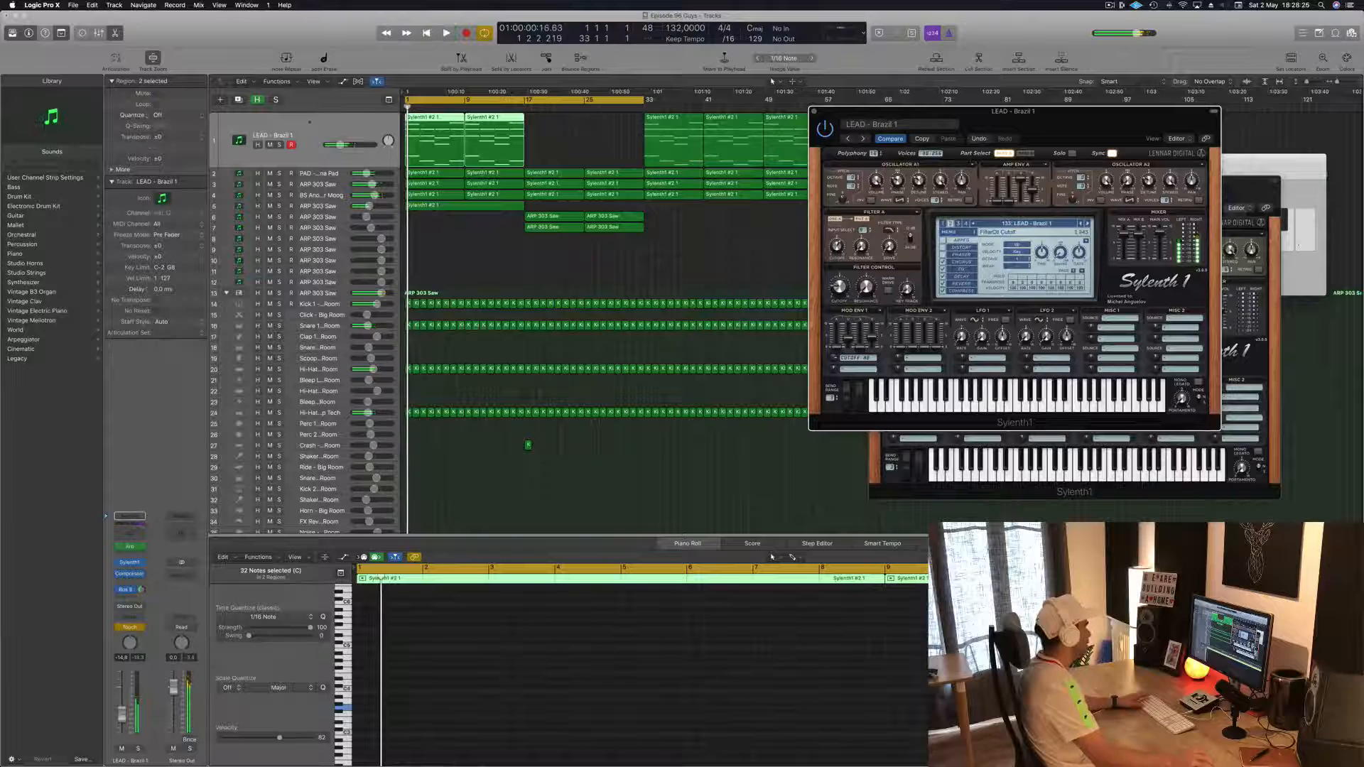
# - Show the Sylenth1 FilterCtl Cutoff automation lane on LEAD - Brazil 1 and draw a rising ramp from bar 1 to bar 9
pyautogui.click(316, 134)
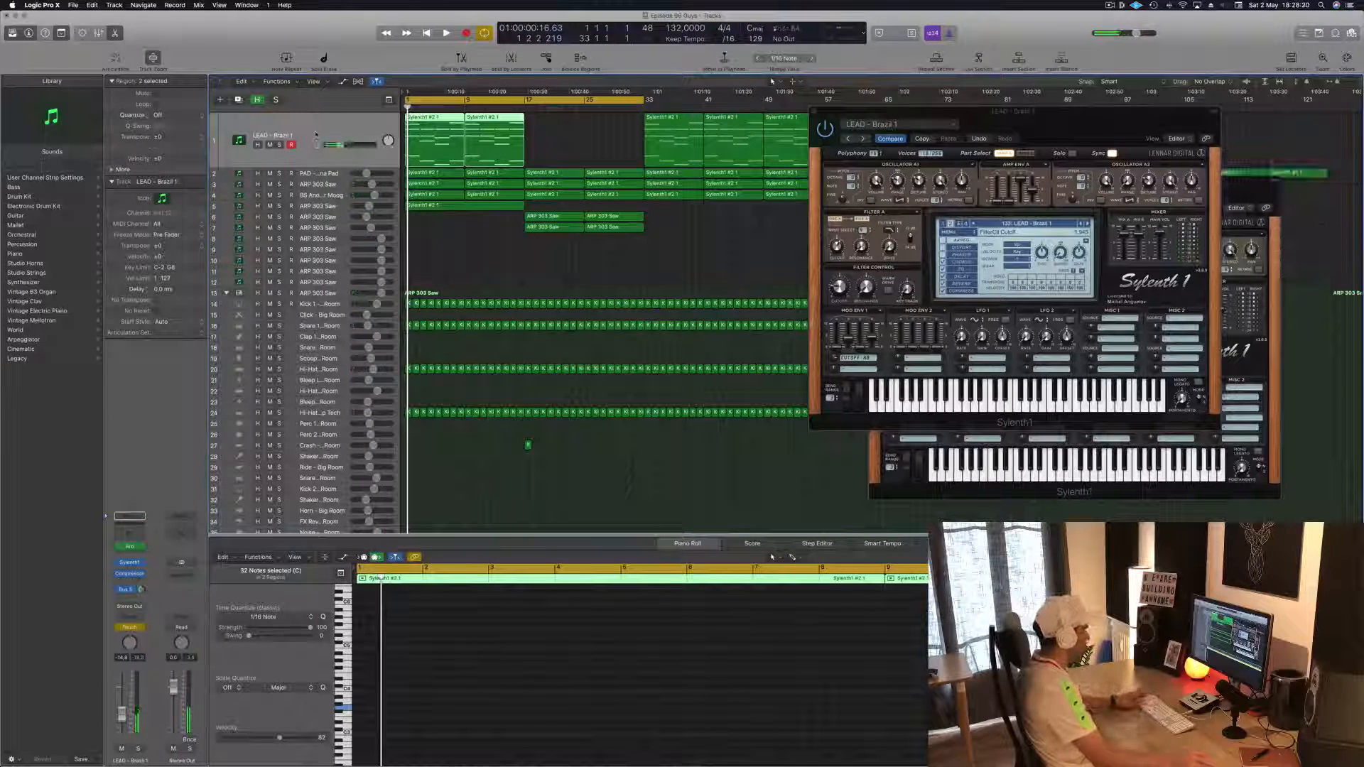
pyautogui.press('a')
pyautogui.click(306, 152)
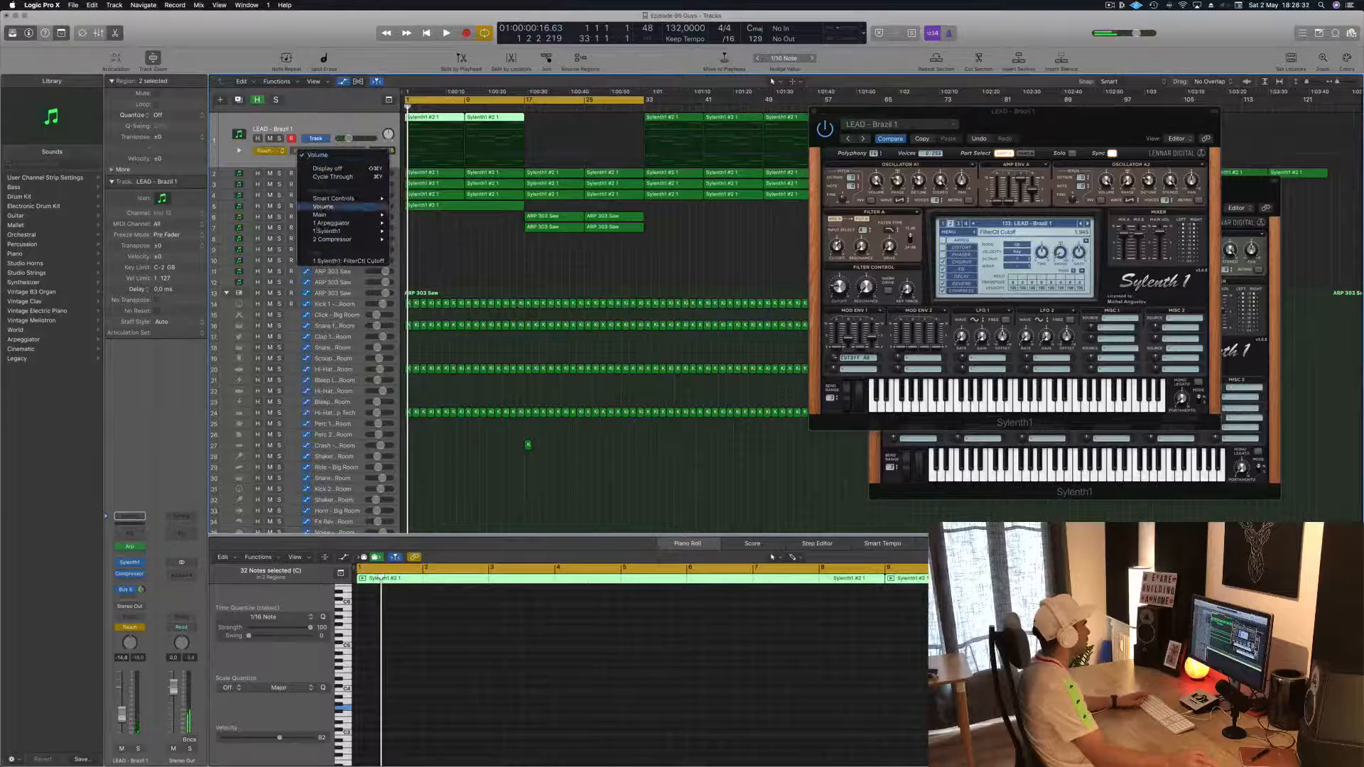
pyautogui.click(326, 260)
pyautogui.click(435, 158)
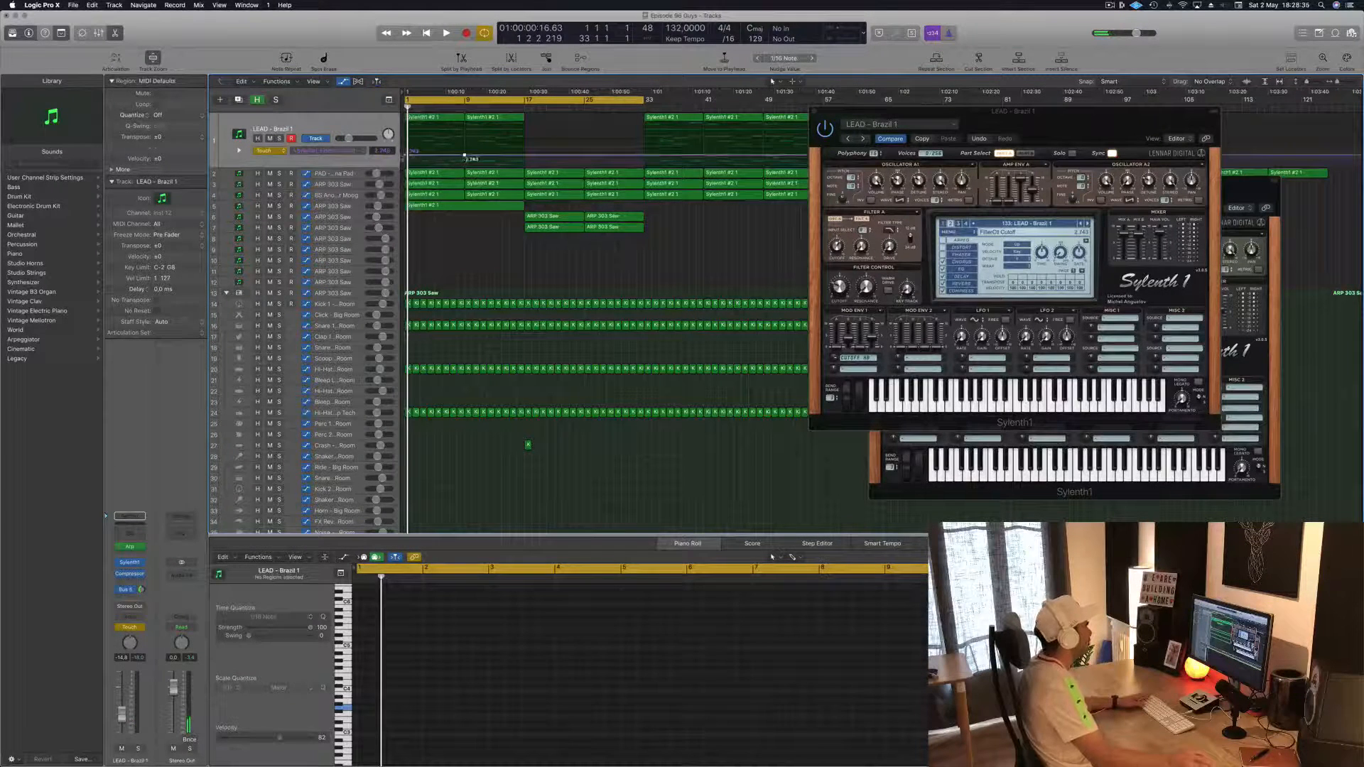
pyautogui.moveTo(404, 154); pyautogui.dragTo(407, 163)
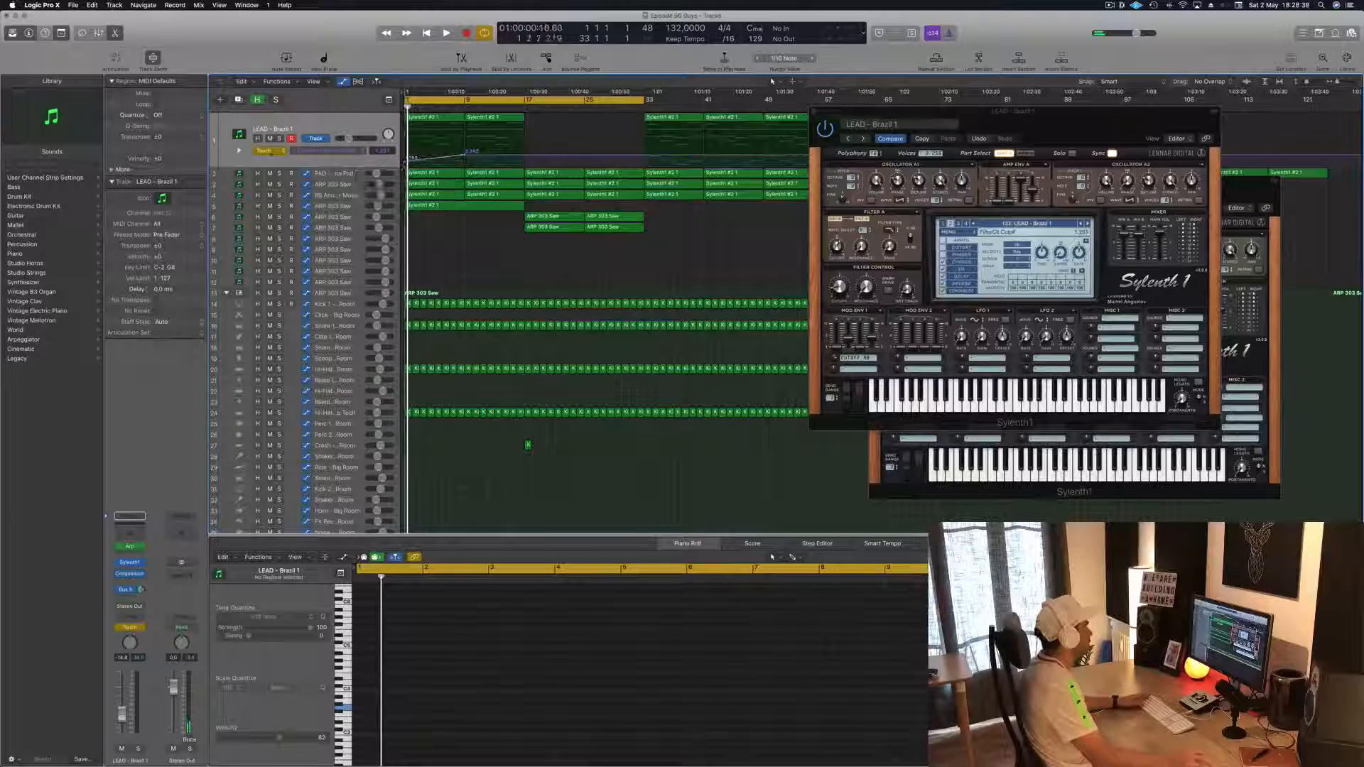
# - Set the LEAD - Brazil 1 automation to Read, refine the ramp's bar 9 point during playback and extend the cutoff rise to bar 17
pyautogui.click(264, 150)
pyautogui.click(270, 139)
pyautogui.press('space')
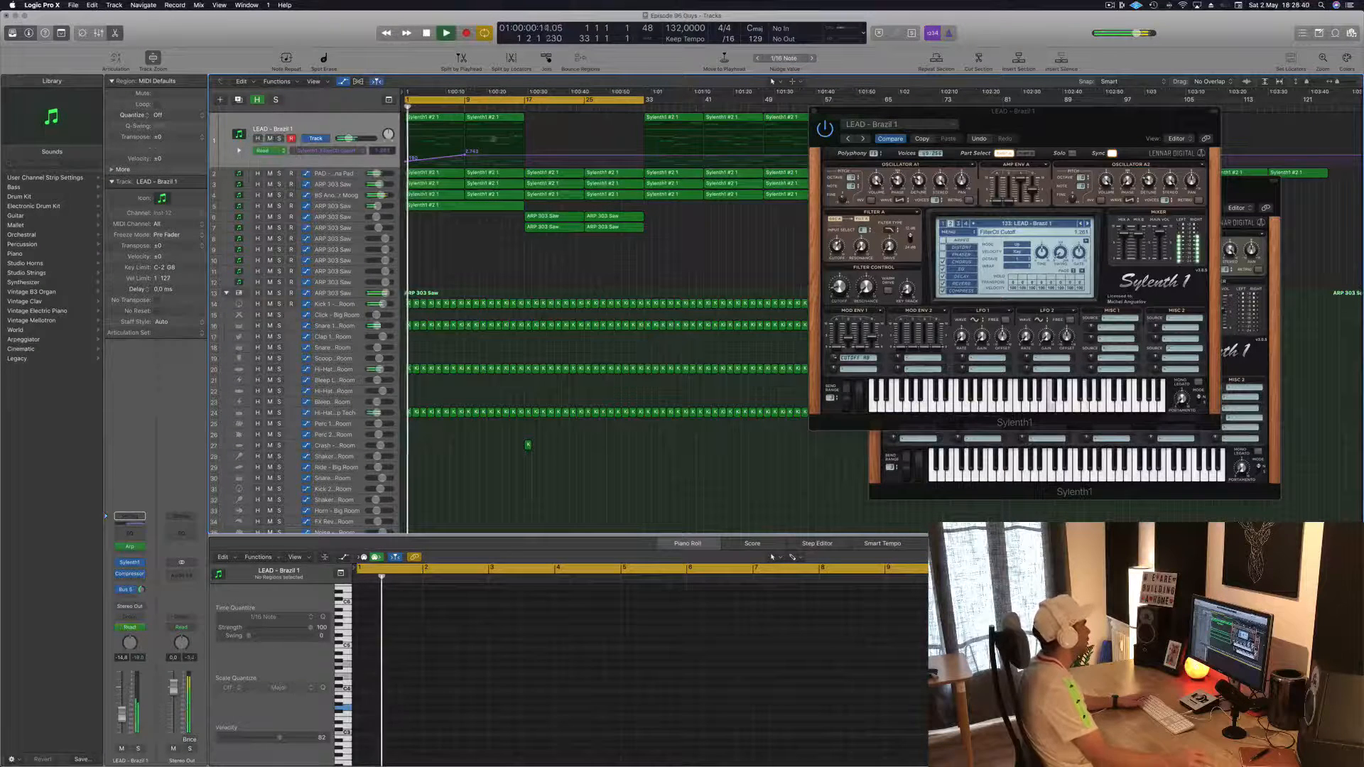
pyautogui.moveTo(406, 165); pyautogui.dragTo(465, 157)
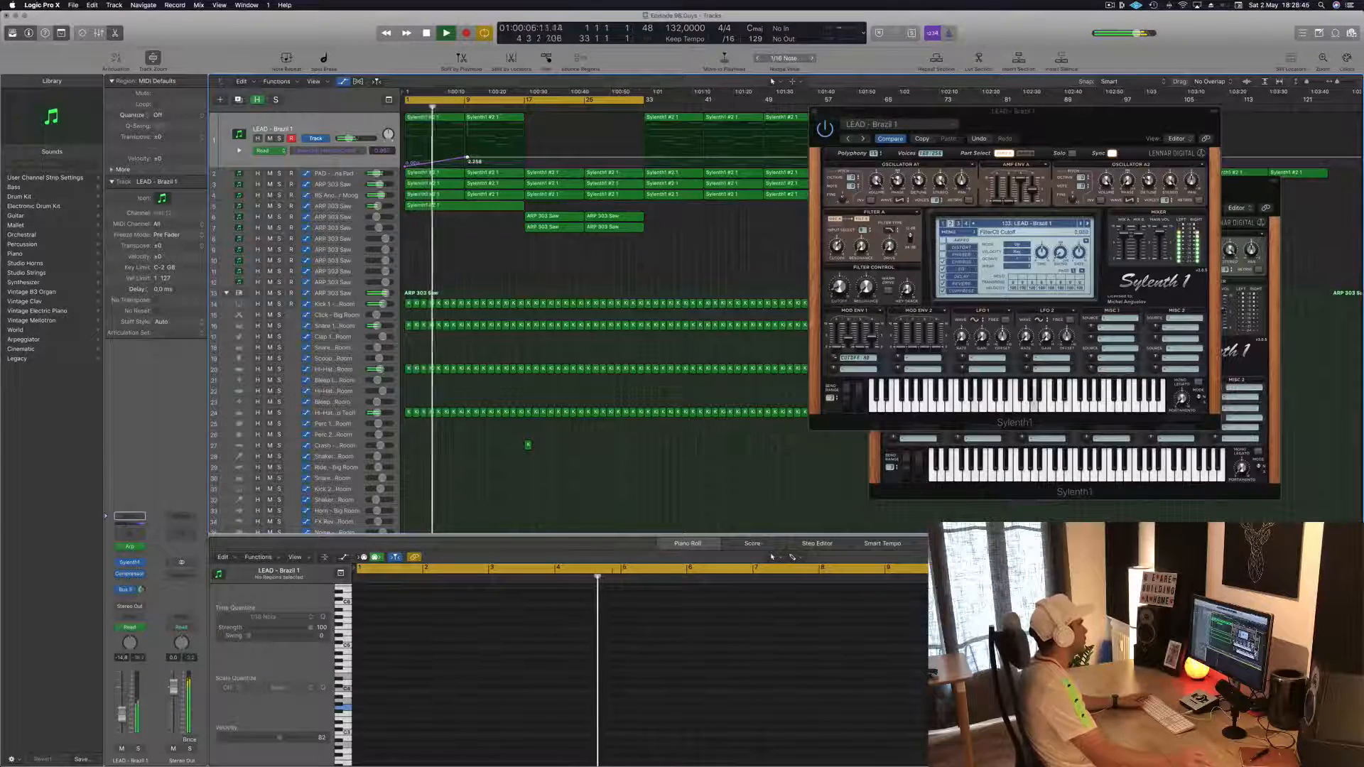
pyautogui.moveTo(466, 158); pyautogui.dragTo(466, 161)
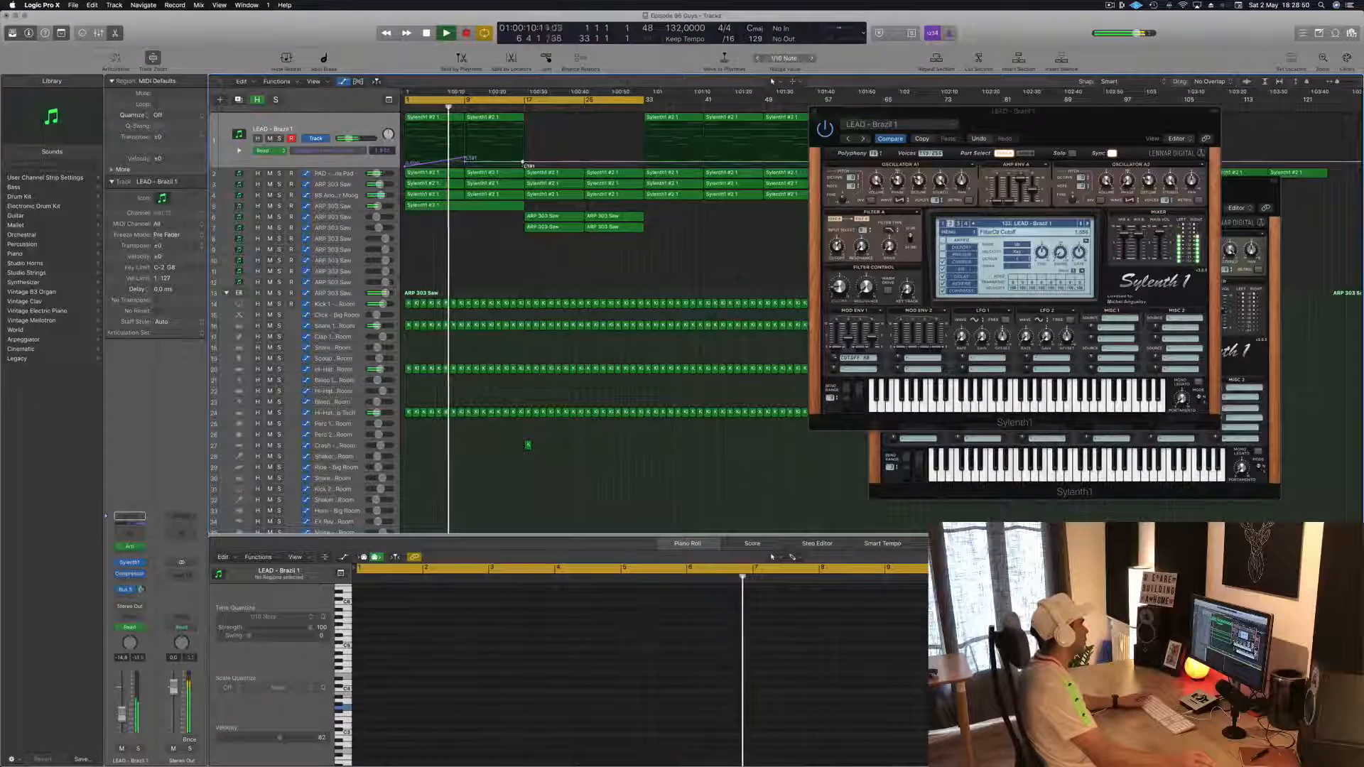
pyautogui.moveTo(523, 164); pyautogui.dragTo(523, 154)
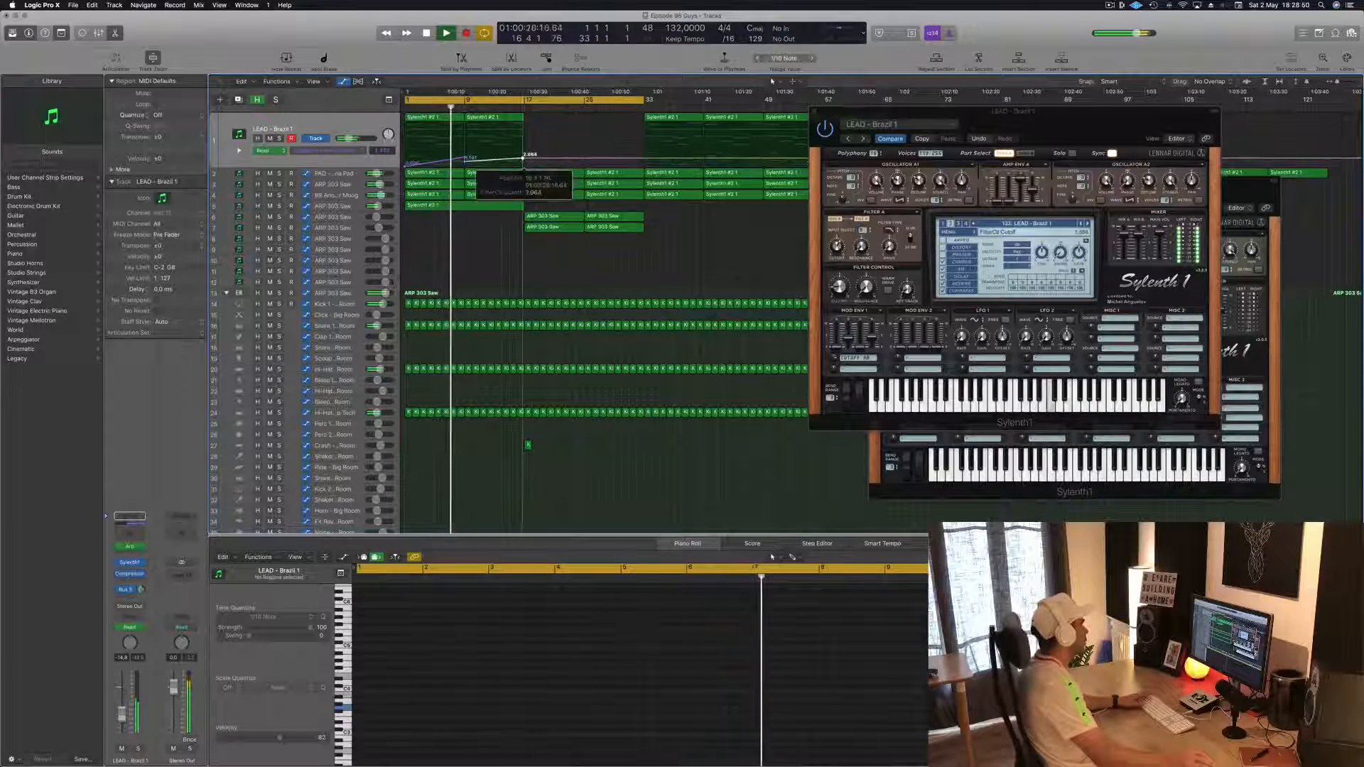
# - Set the riser track's volume to about -12.8 dB and adjust its bus send level while the arrangement plays
pyautogui.click(341, 206)
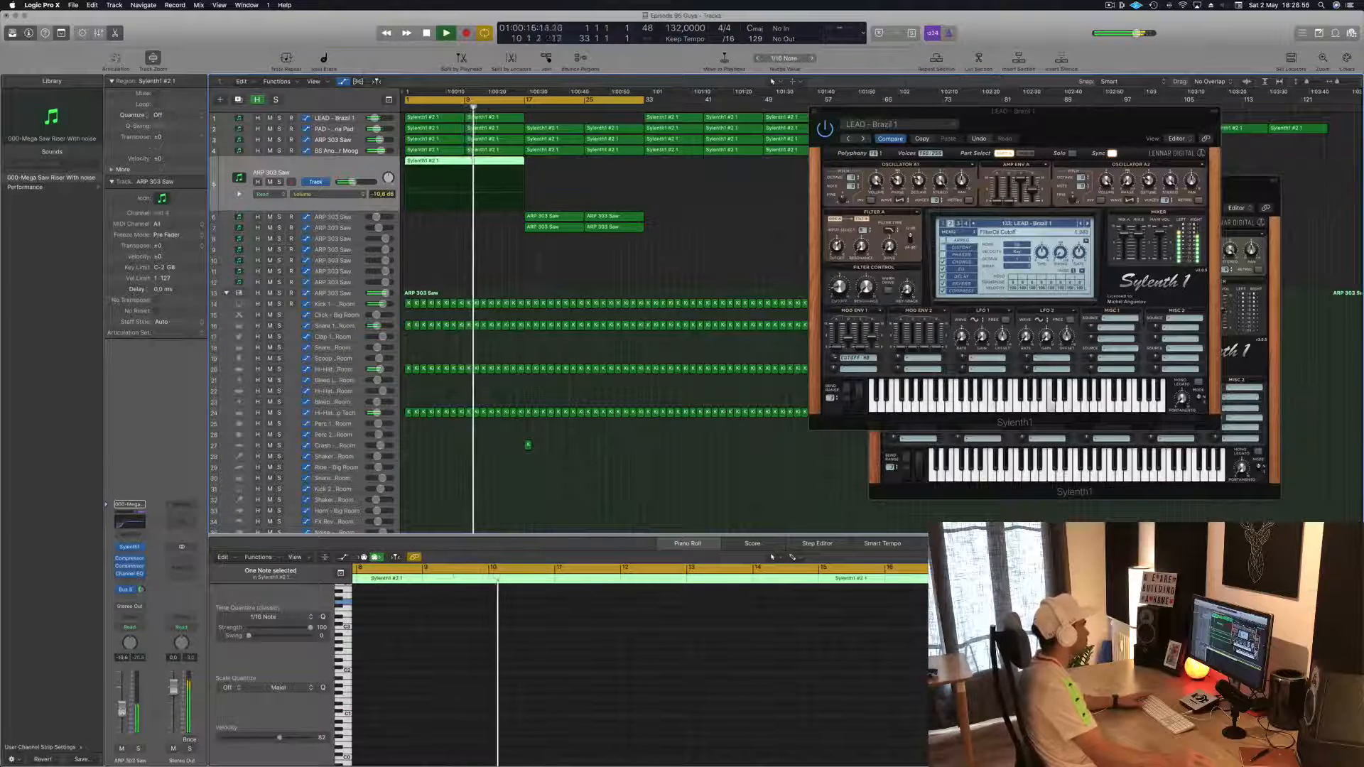
pyautogui.click(507, 278)
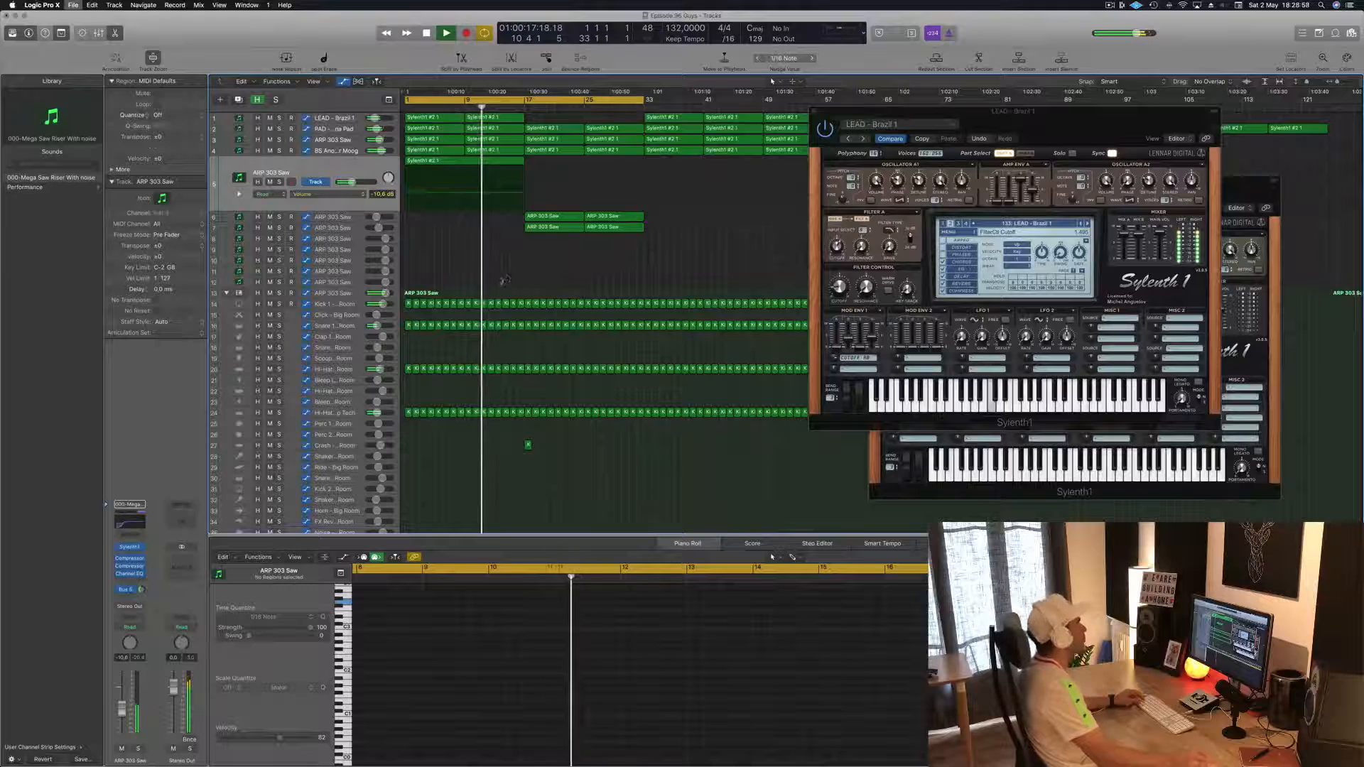
pyautogui.moveTo(889, 112); pyautogui.dragTo(1052, 150)
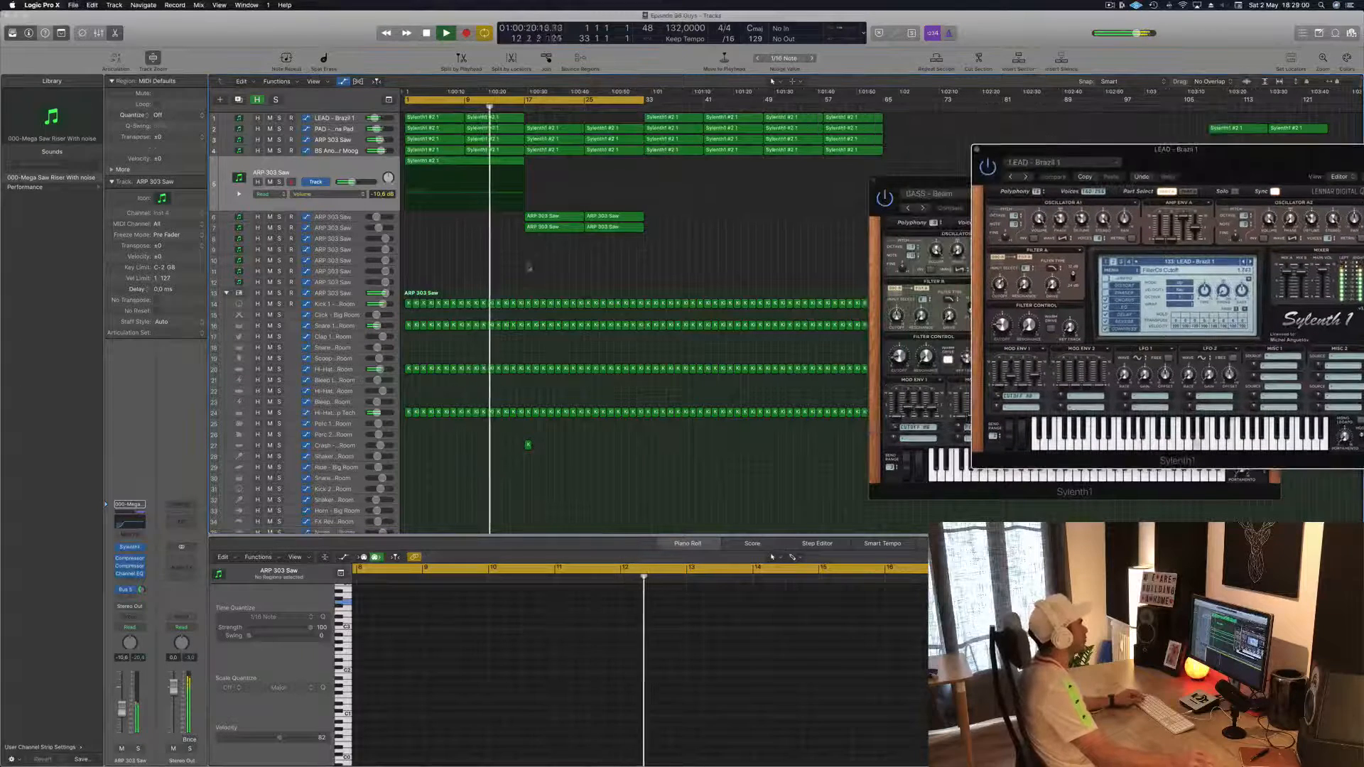
pyautogui.click(450, 276)
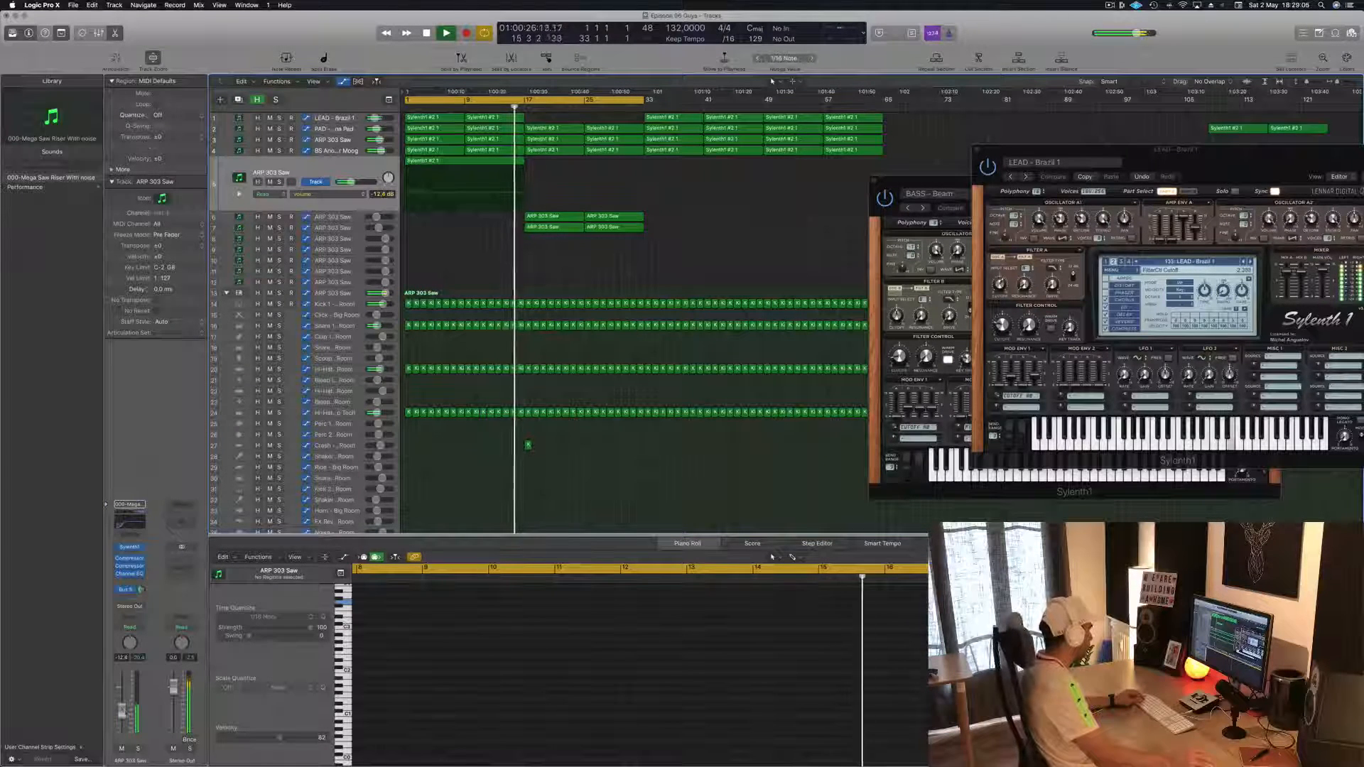
pyautogui.moveTo(141, 590); pyautogui.dragTo(153, 603)
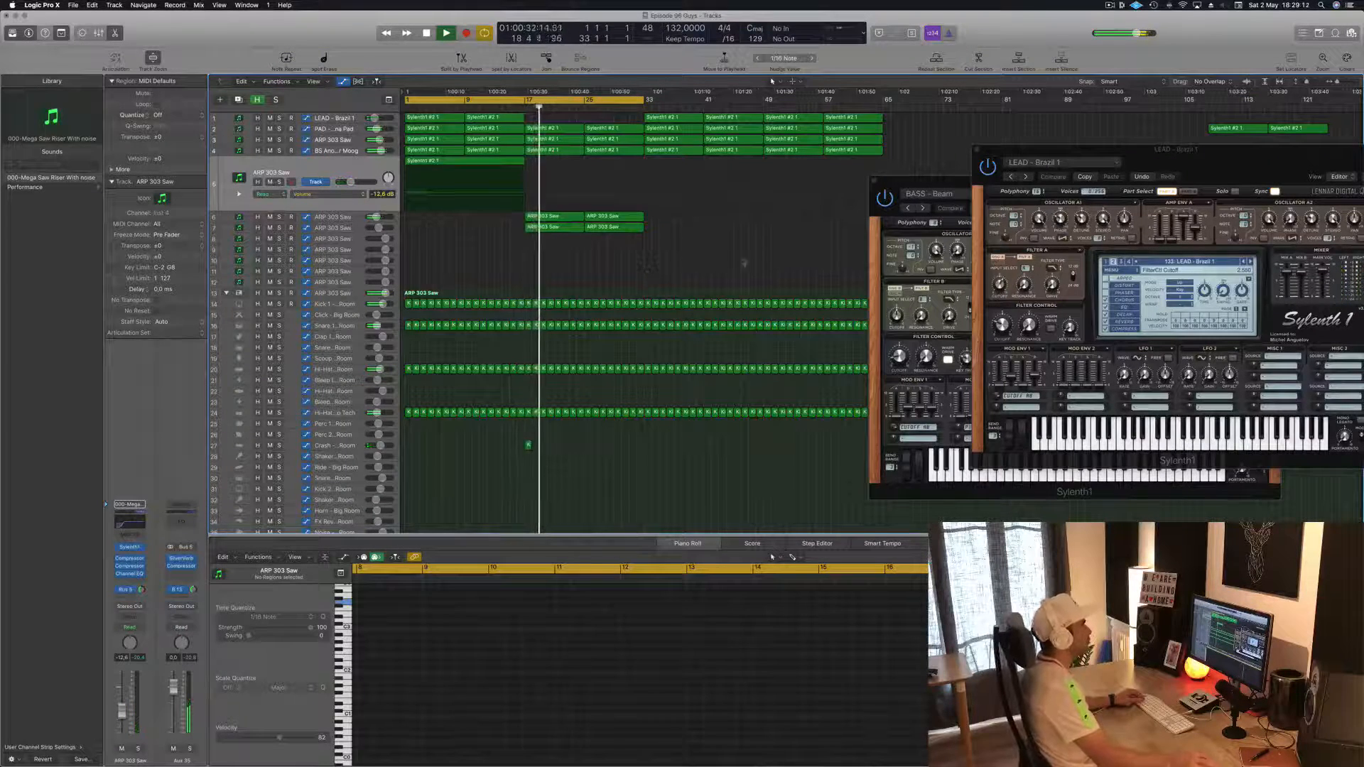
# - Close the open LEAD - Brazil 1 and BASS - Beam Sylenth1 windows to clear the arrangement
pyautogui.moveTo(1158, 153); pyautogui.dragTo(567, 223)
pyautogui.click(733, 189)
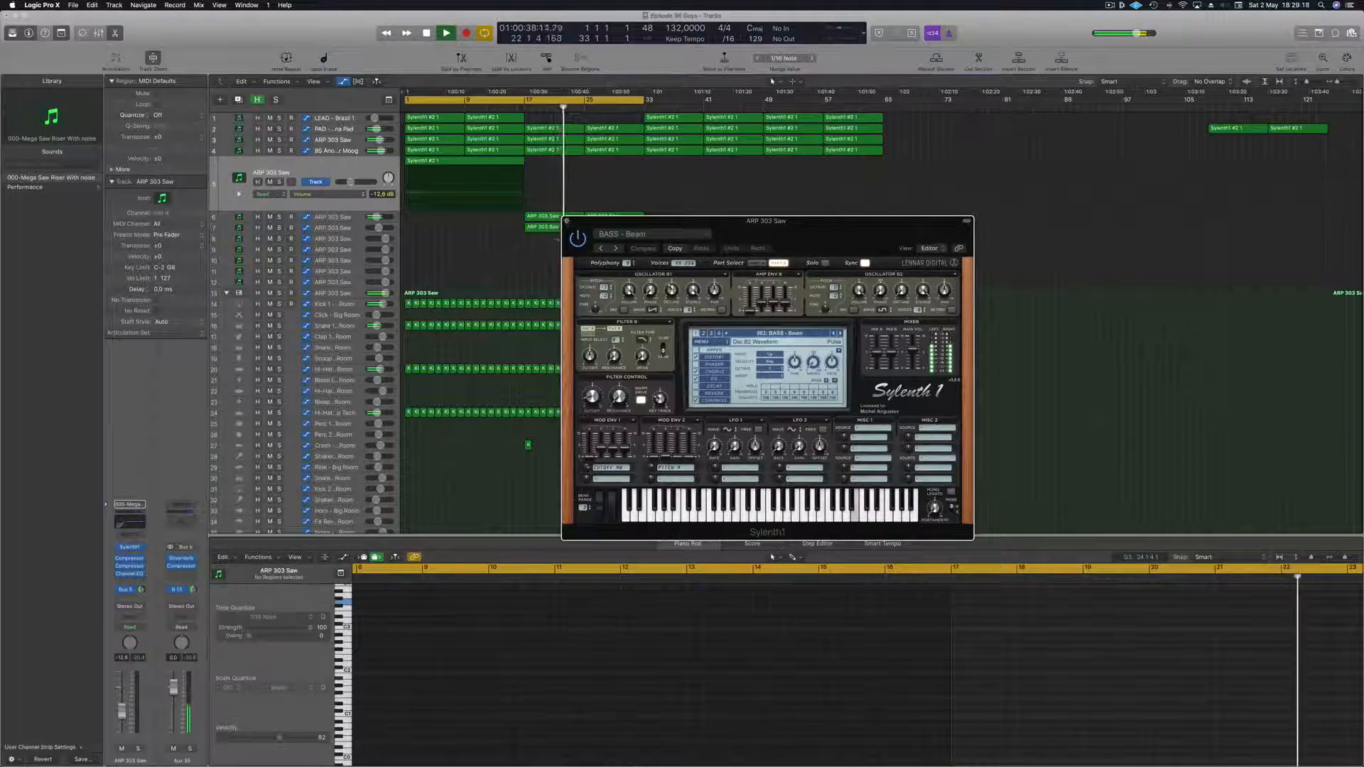
pyautogui.click(567, 221)
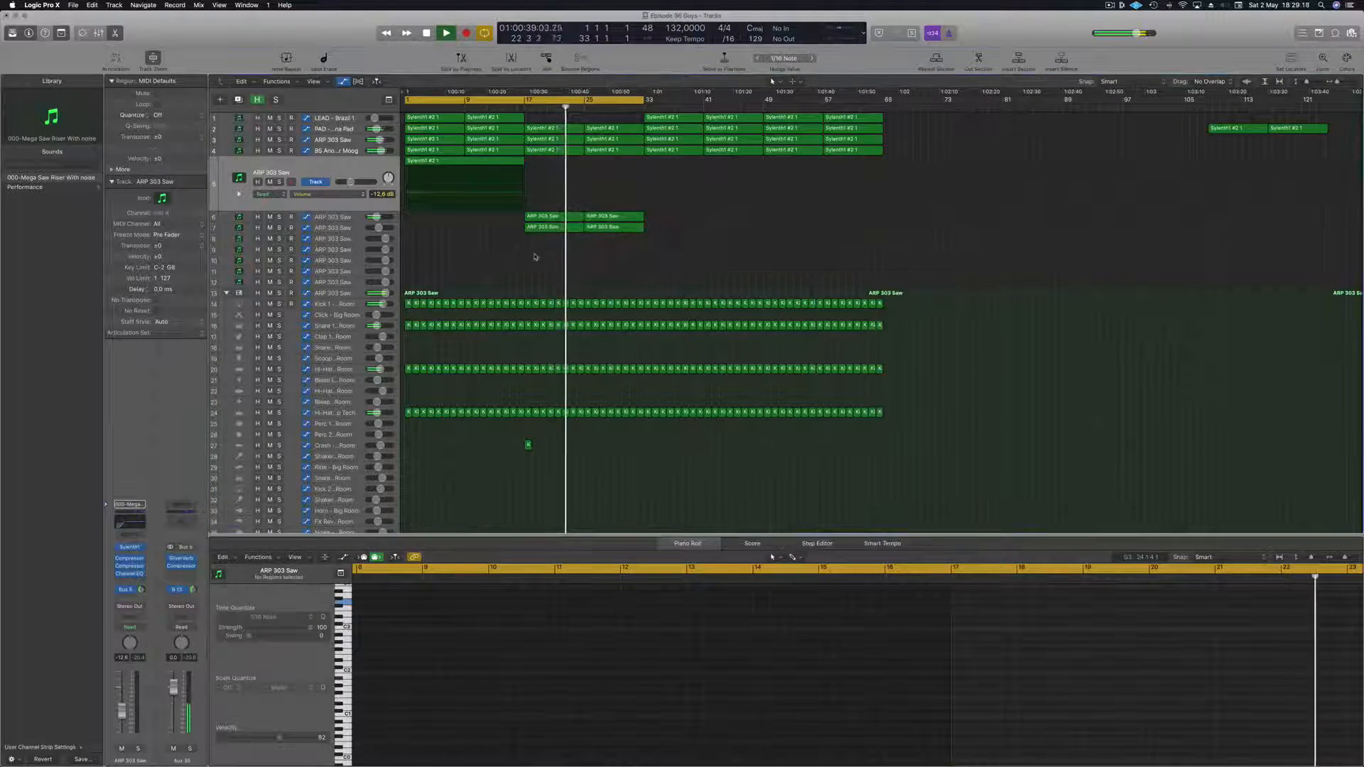
# - Set the PAD - Anjuna Pad track to Touch automation and write a filter control cutoff move in its Sylenth1 during playback
pyautogui.click(332, 130)
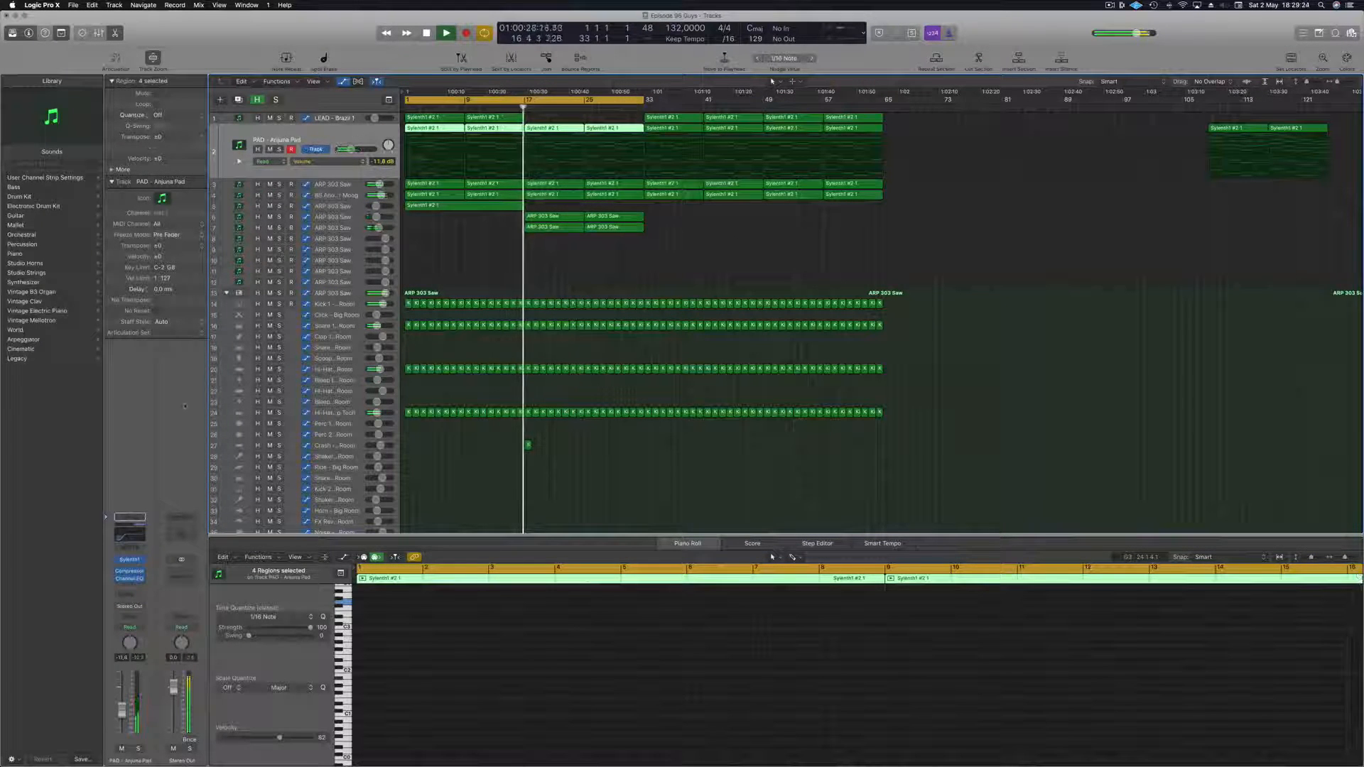
pyautogui.click(133, 628)
pyautogui.click(133, 638)
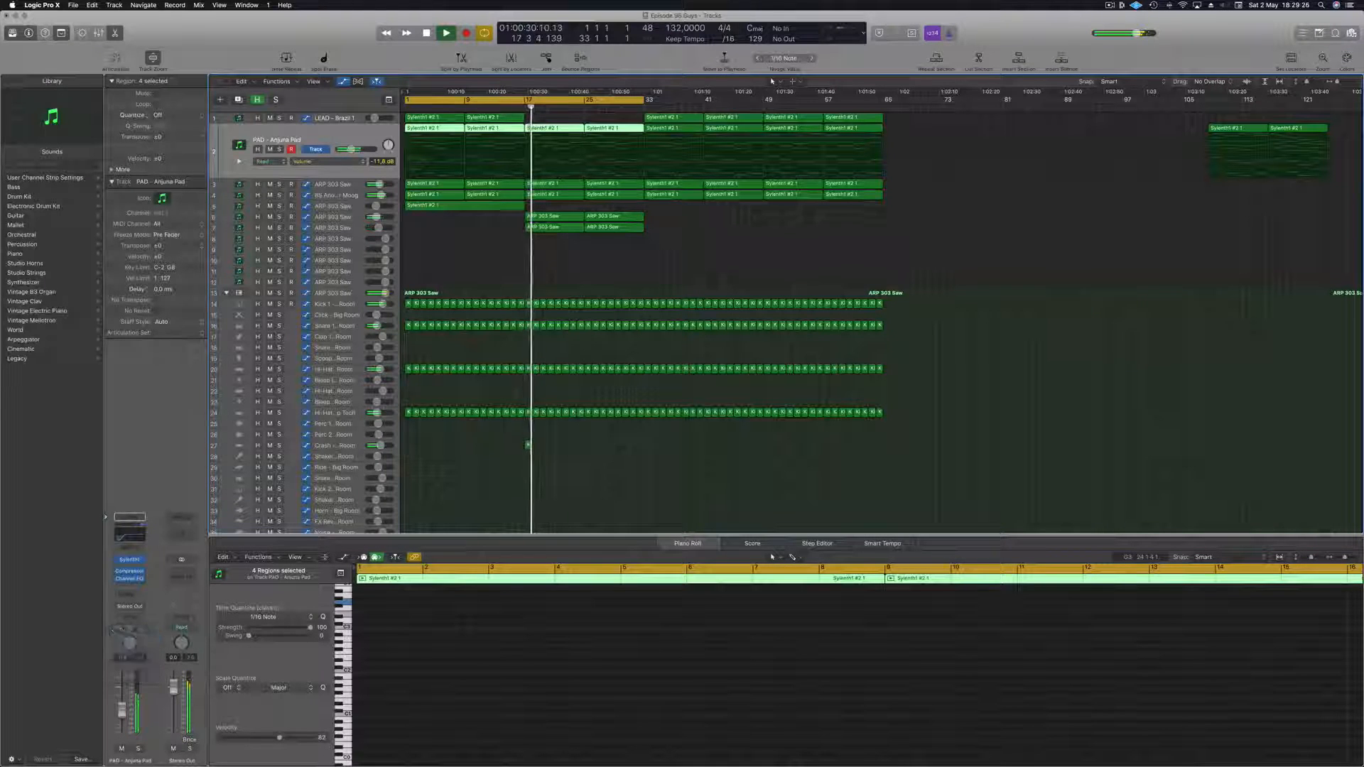
pyautogui.click(130, 560)
pyautogui.moveTo(903, 254); pyautogui.dragTo(903, 250)
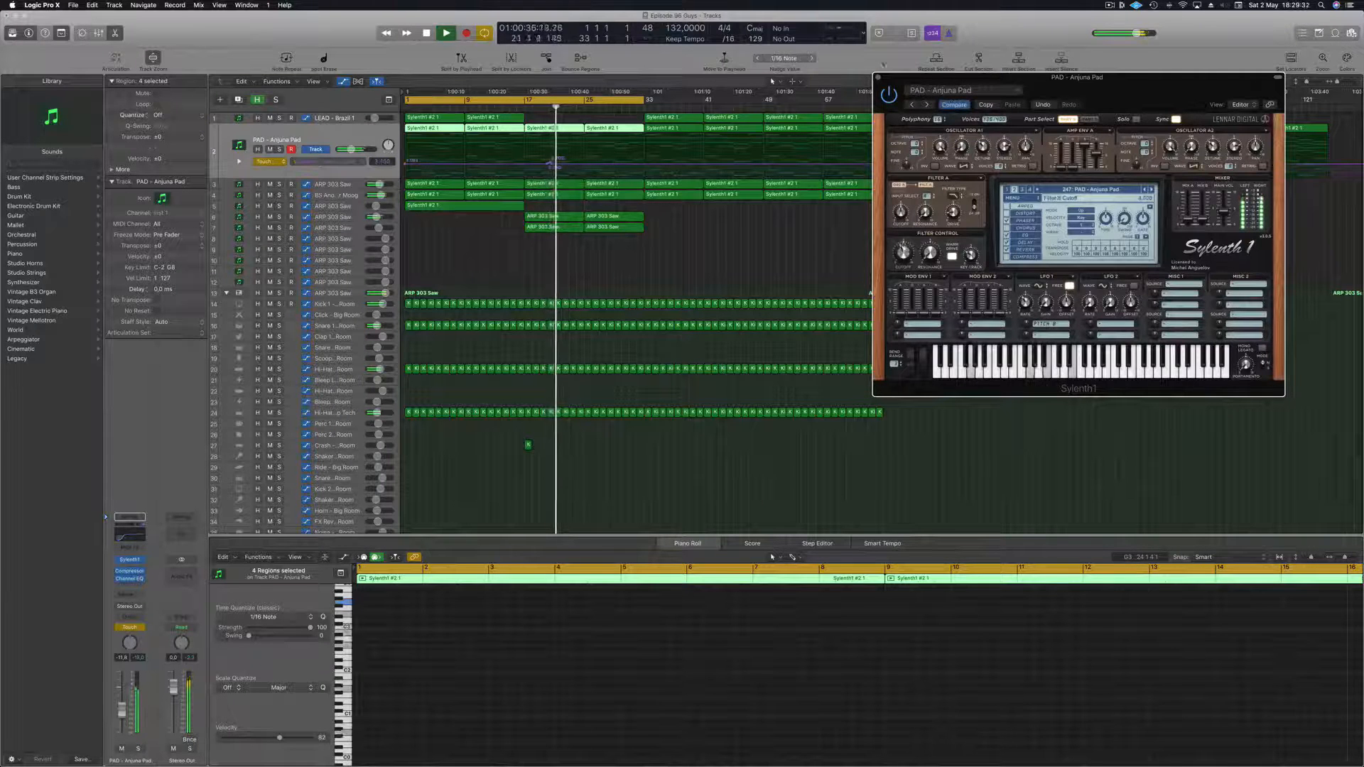
# - Close the pad's Sylenth1 window, restart playback from bar 1 and move the pad's cutoff automation point to bar 17
pyautogui.press('super+w')
pyautogui.press('Return')
pyautogui.moveTo(552, 166); pyautogui.dragTo(525, 164)
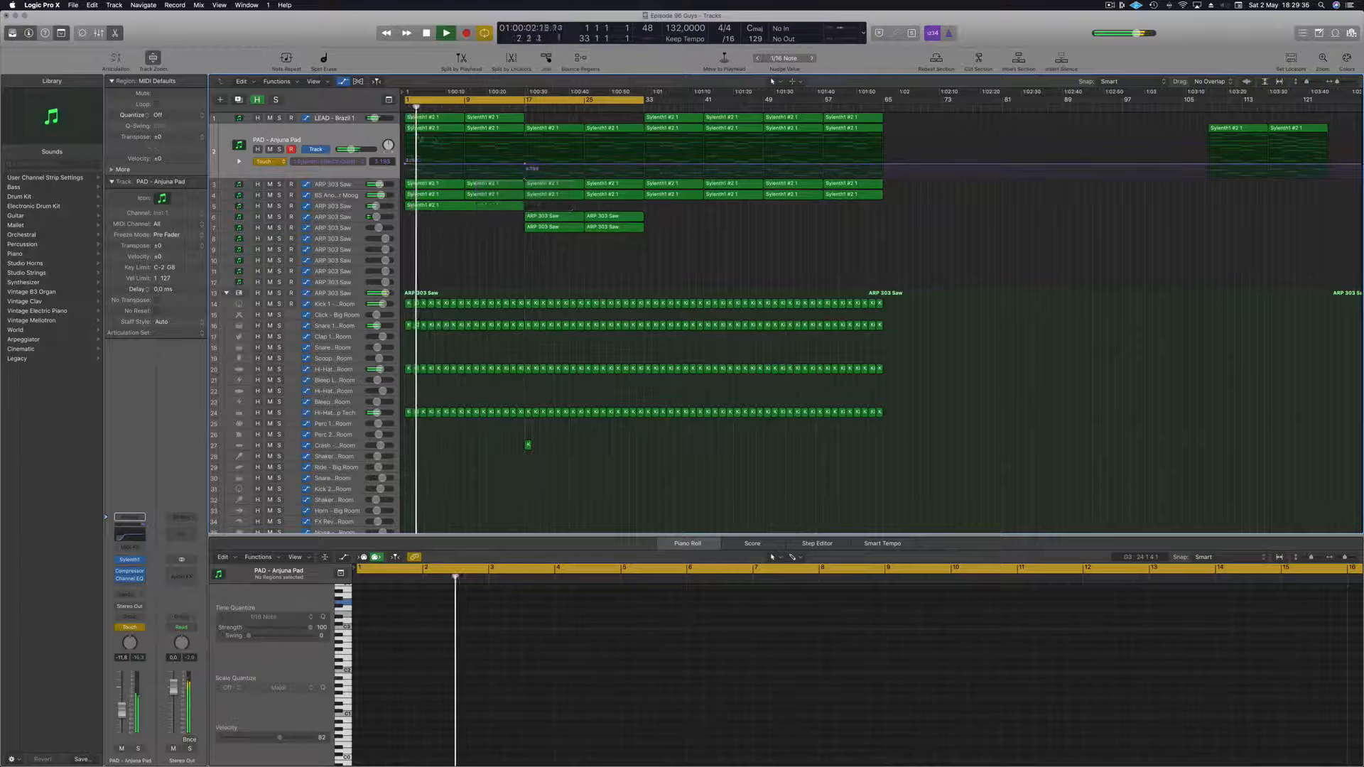
# - Adjust the bar 1 cutoff automation point on LEAD - Brazil 1 and replay from the start
pyautogui.click(336, 119)
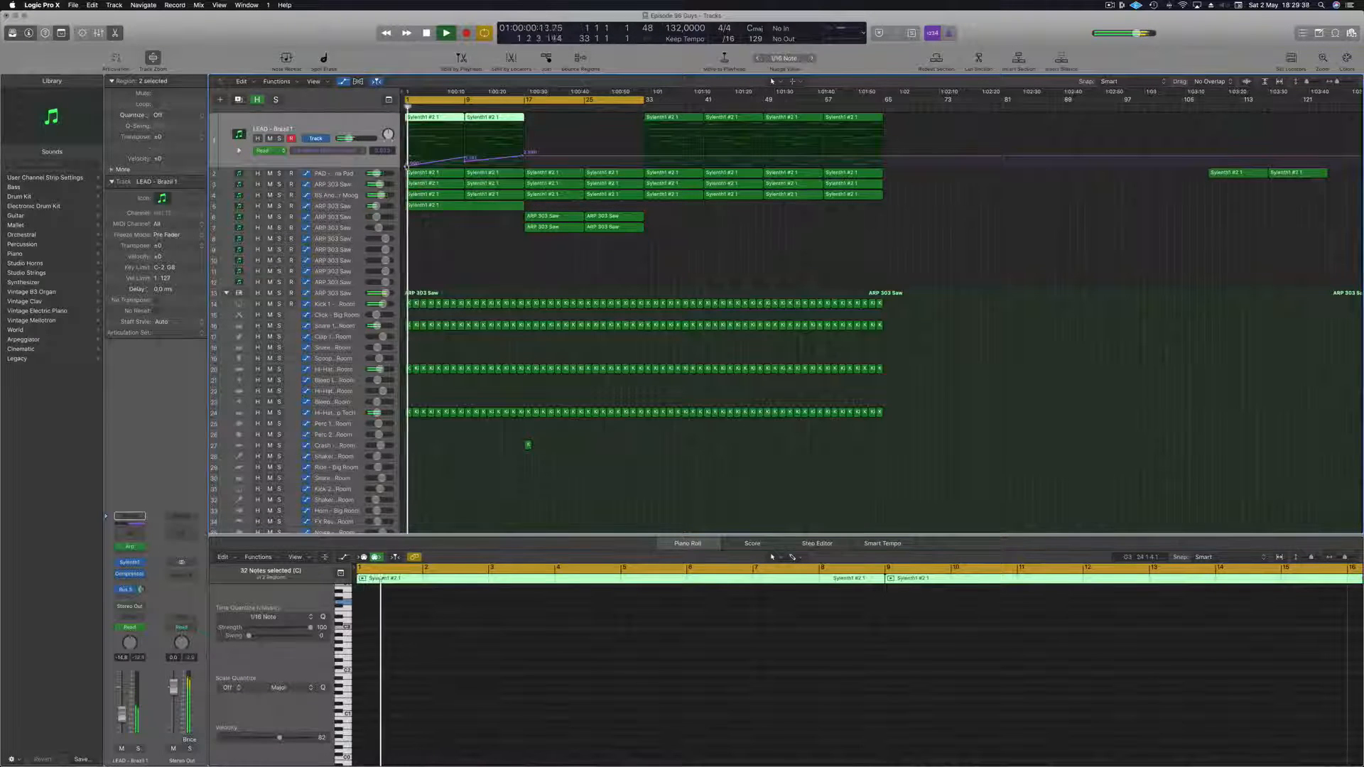
pyautogui.moveTo(407, 166); pyautogui.dragTo(406, 167)
pyautogui.press('Return')
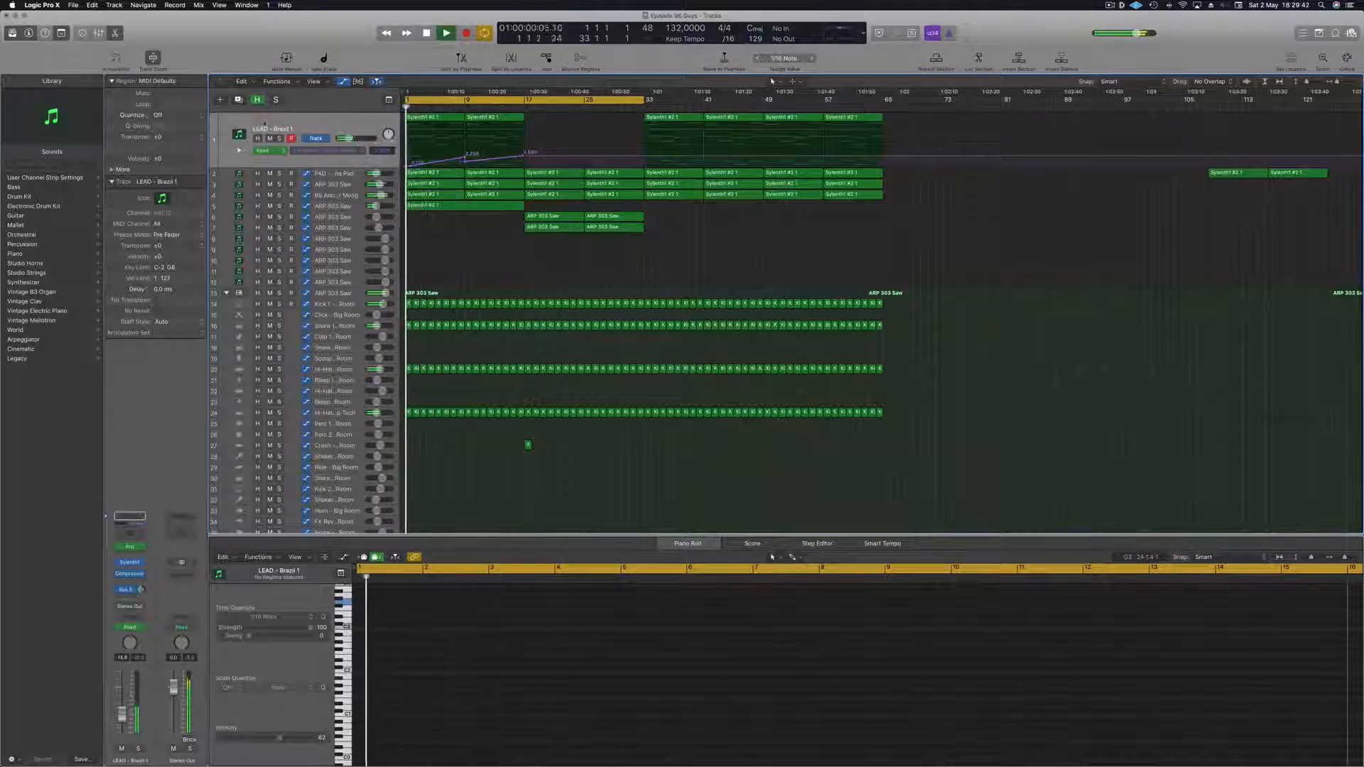
# - Set the PAD - Anjuna Pad automation to Read and draw a short rising cutoff ramp ending at bar 9 with a drop back
pyautogui.click(351, 122)
pyautogui.click(351, 174)
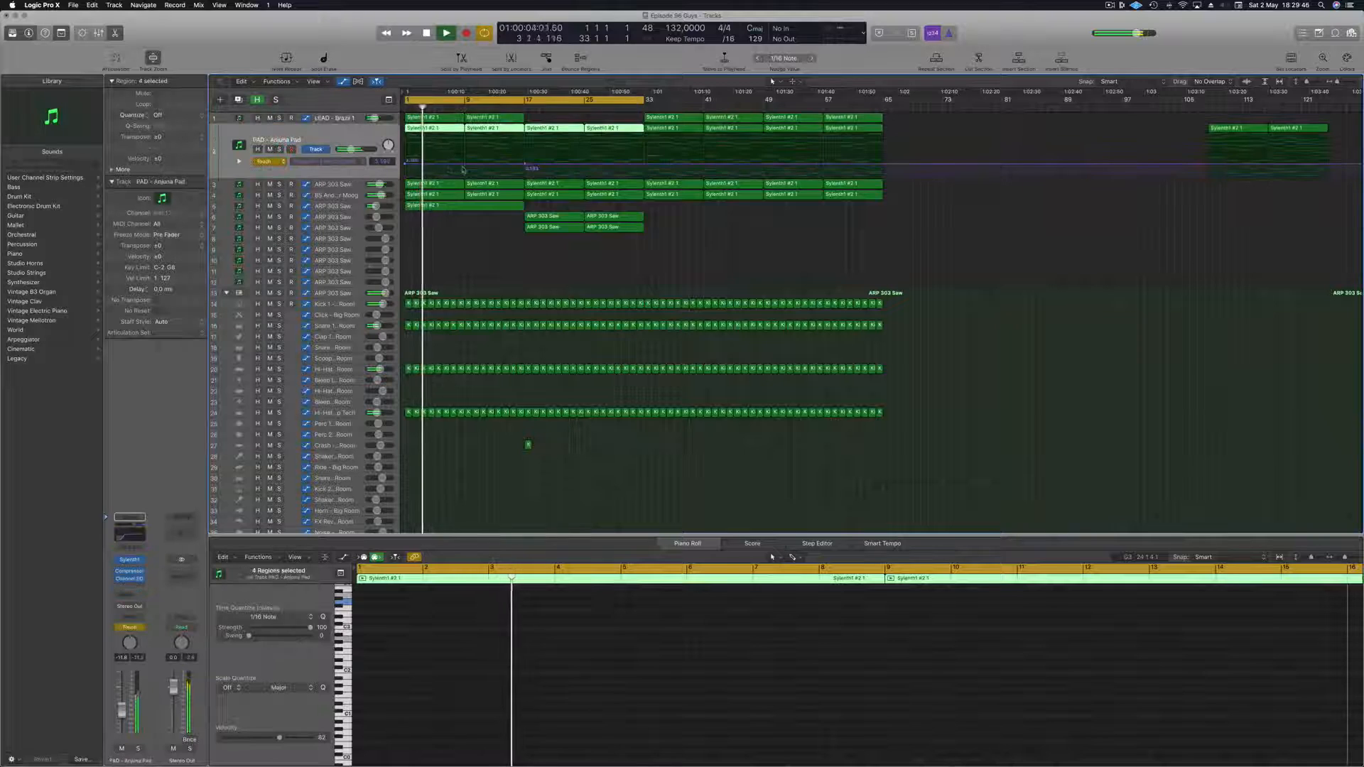
pyautogui.click(284, 162)
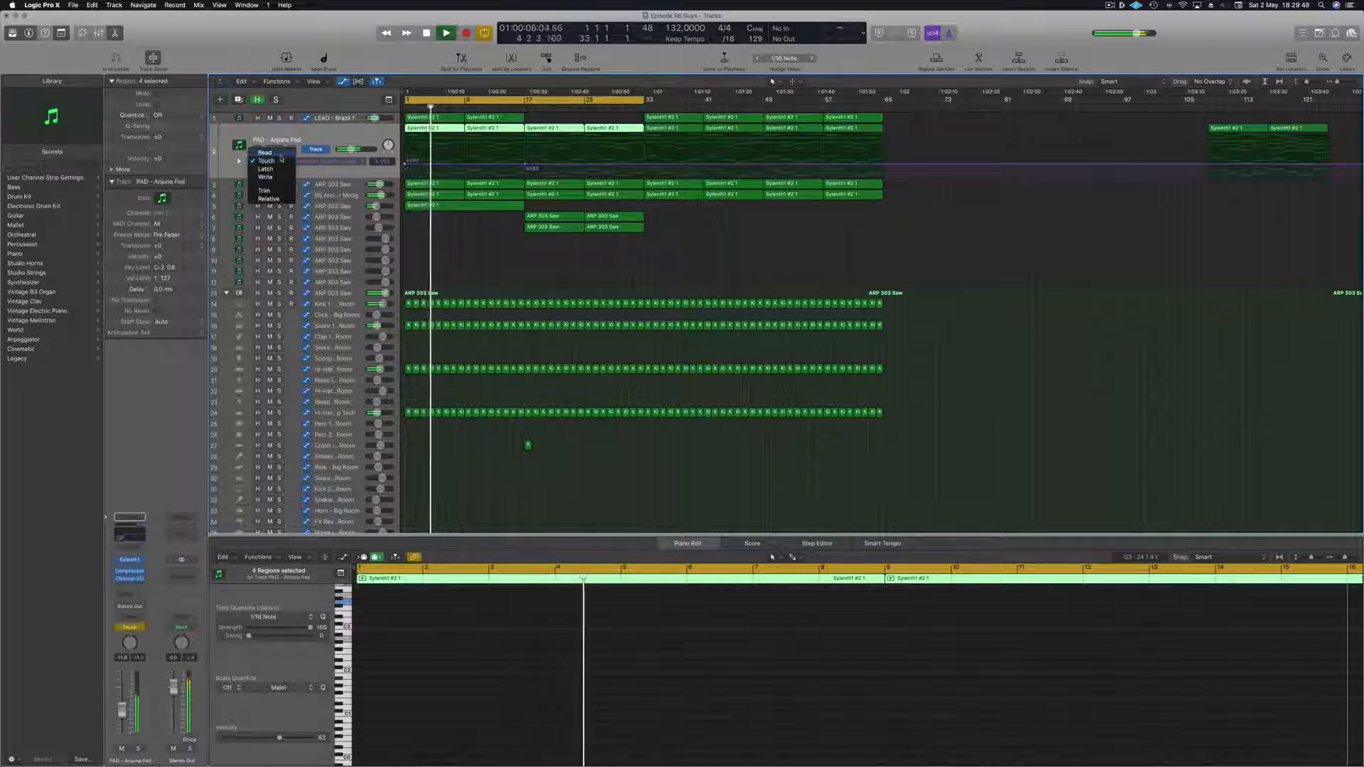
pyautogui.click(280, 154)
pyautogui.click(450, 165)
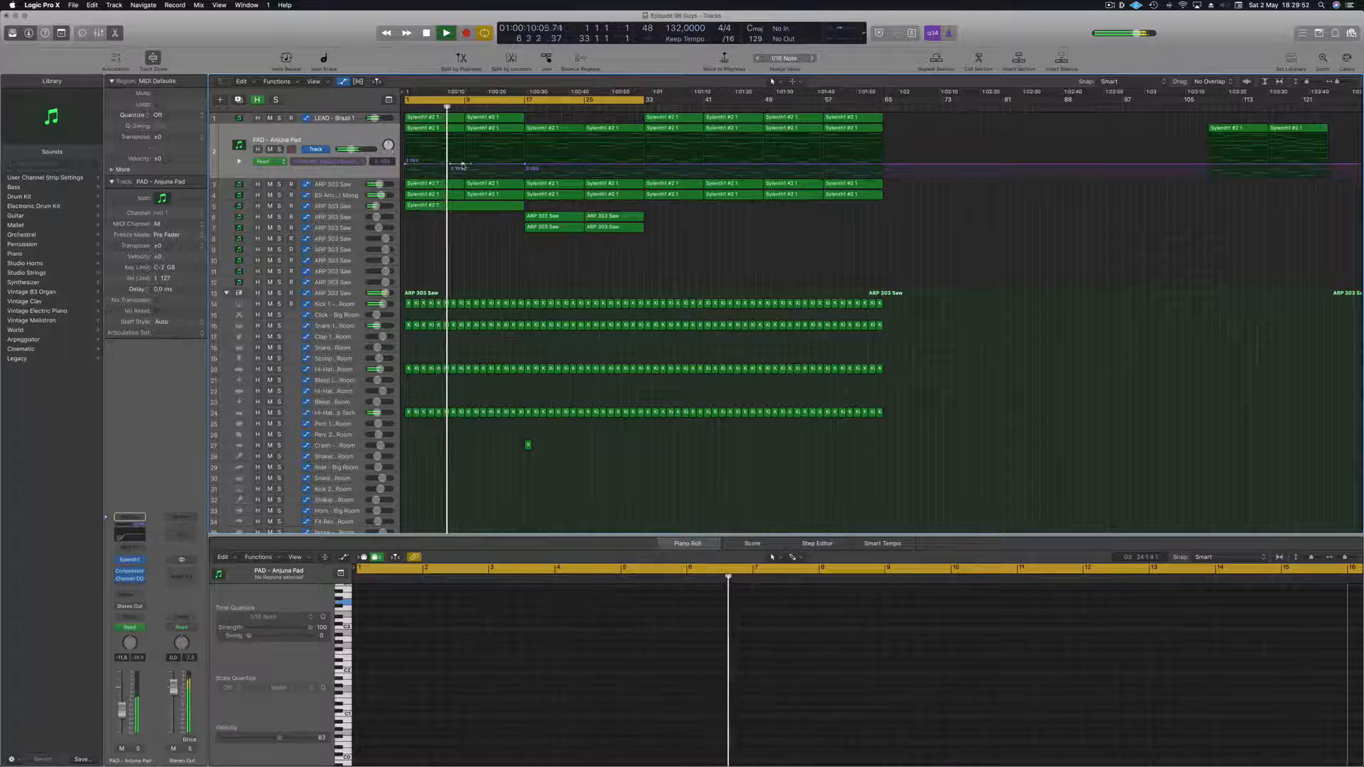
pyautogui.moveTo(462, 166)
pyautogui.mouseDown()
pyautogui.moveTo(463, 152)
pyautogui.moveTo(464, 165)
pyautogui.mouseUp()
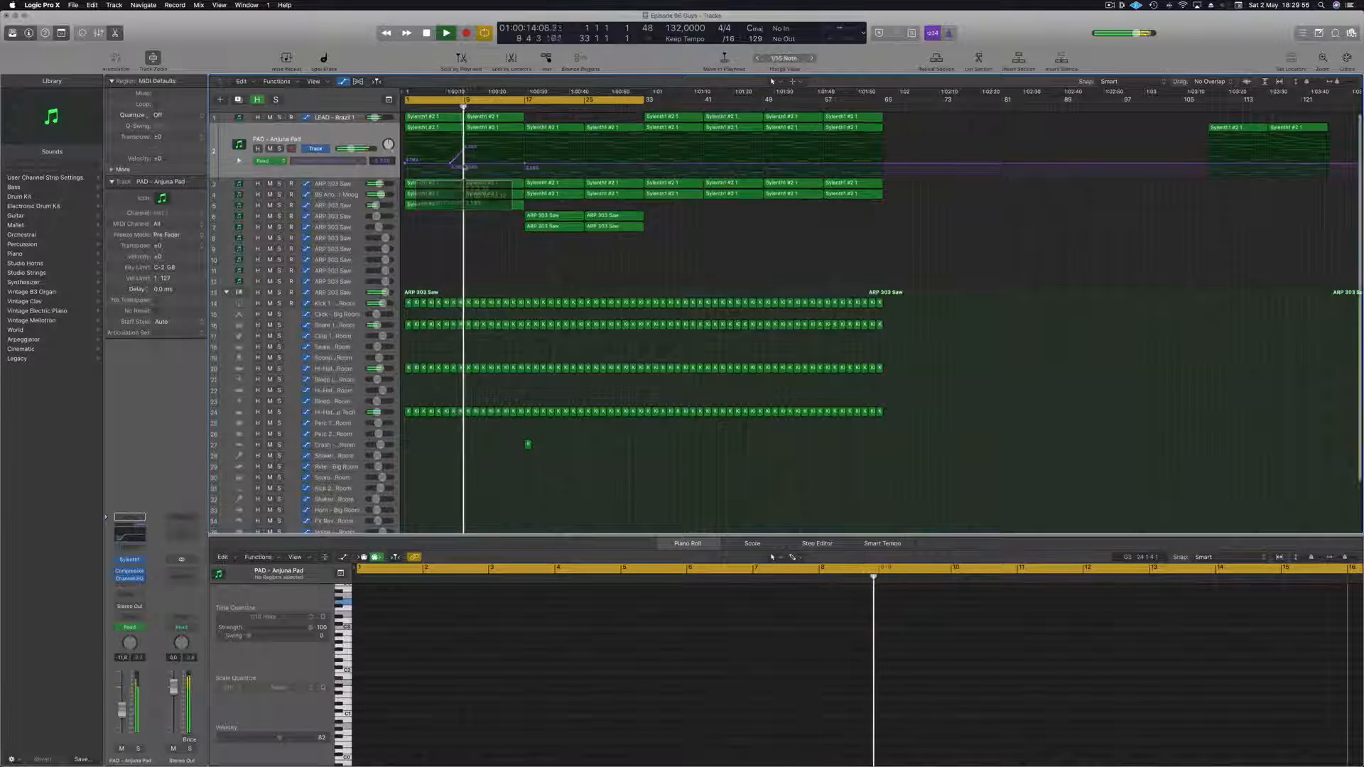
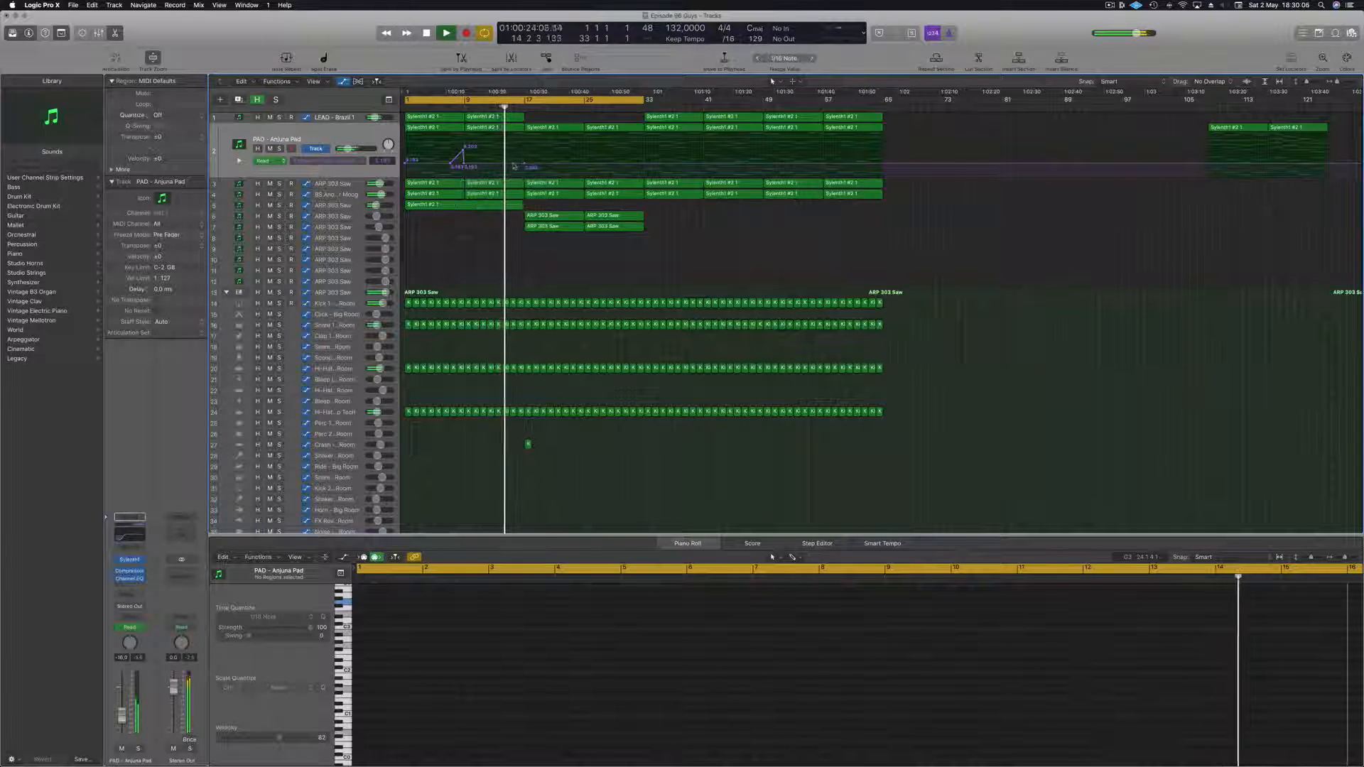
# - Draw a second short cutoff ramp on PAD - Anjuna Pad rising up to bar 17 and dropping back there
pyautogui.click(513, 164)
pyautogui.moveTo(513, 164)
pyautogui.mouseDown()
pyautogui.moveTo(525, 146)
pyautogui.moveTo(526, 163)
pyautogui.mouseUp()
pyautogui.click(526, 150)
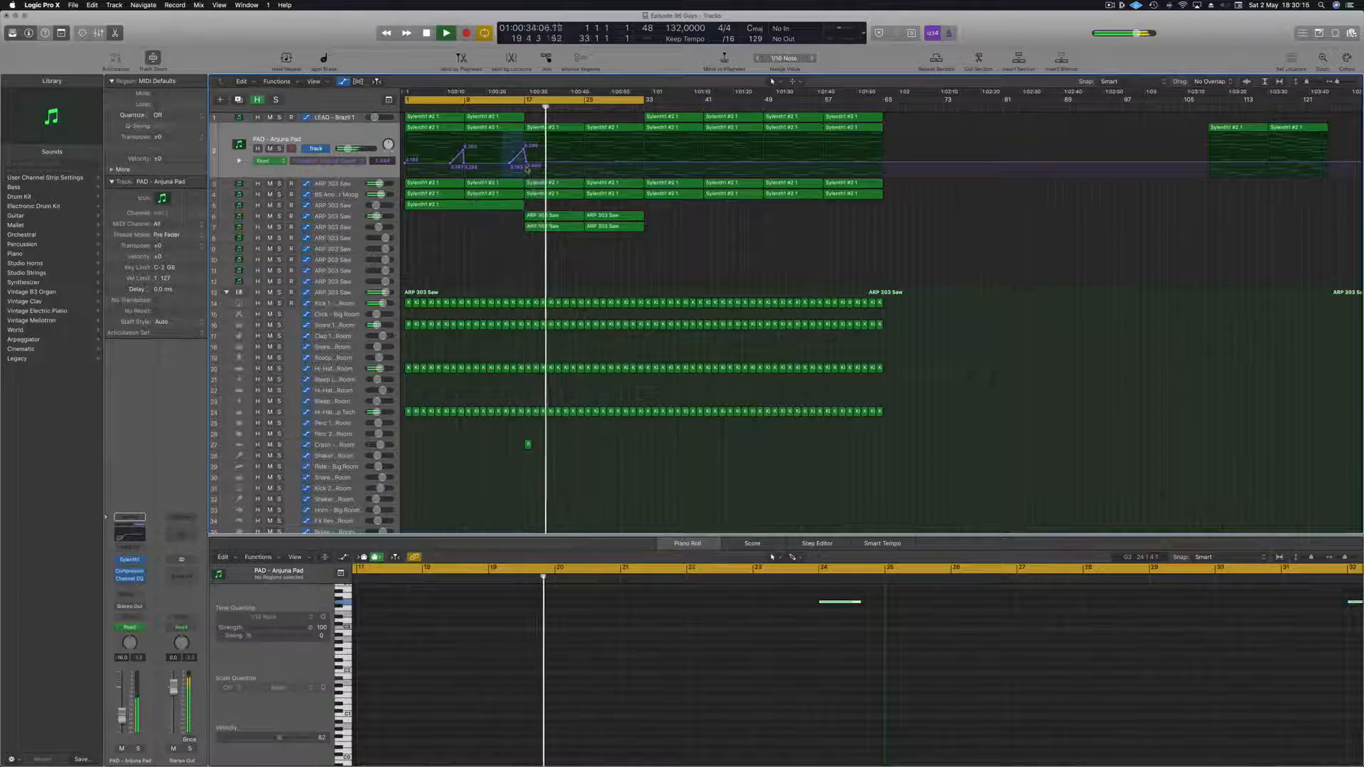
# - Draw a third short cutoff ramp on PAD - Anjuna Pad rising to bar 25 with a drop back, and replay the arrangement
pyautogui.moveTo(527, 170); pyautogui.dragTo(584, 164)
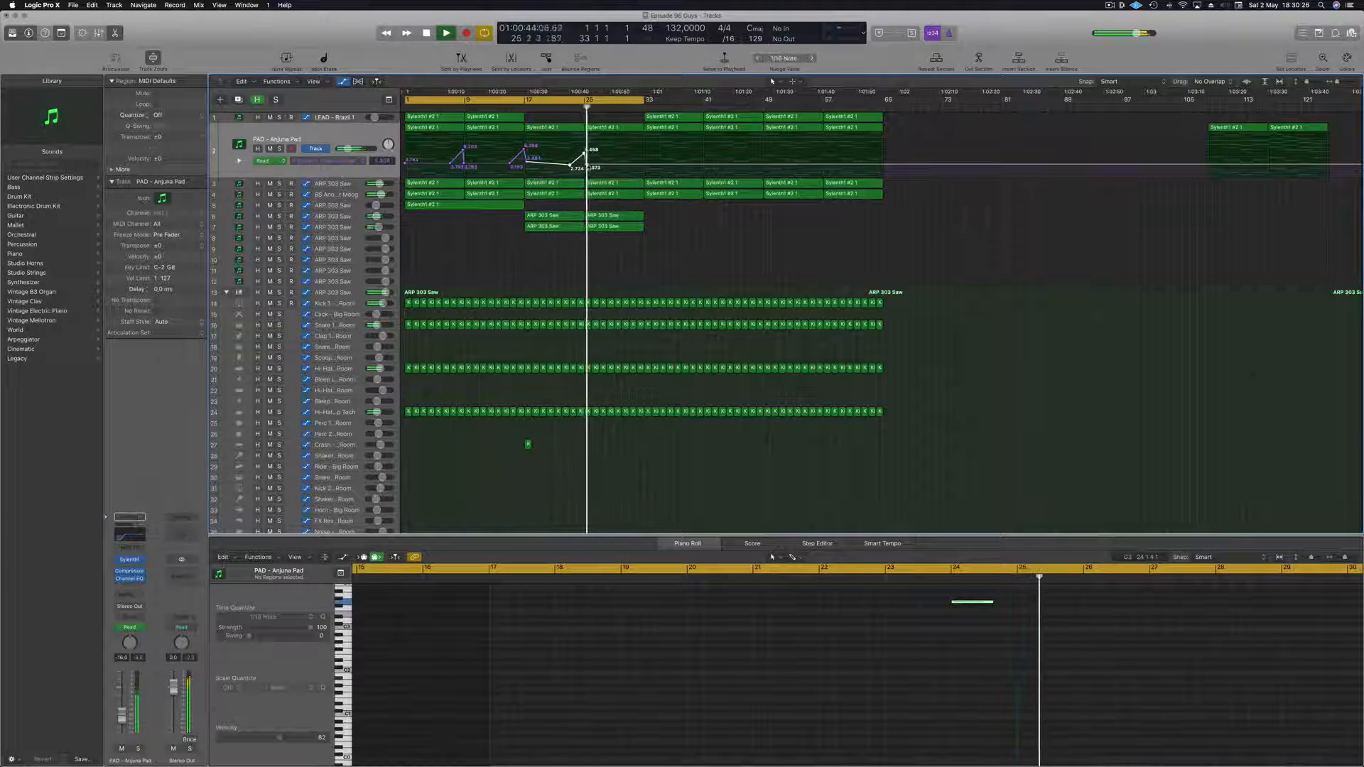
pyautogui.moveTo(587, 166); pyautogui.dragTo(586, 166)
pyautogui.scroll(1, 586, 166)
pyautogui.click(515, 166)
pyautogui.press('Return')
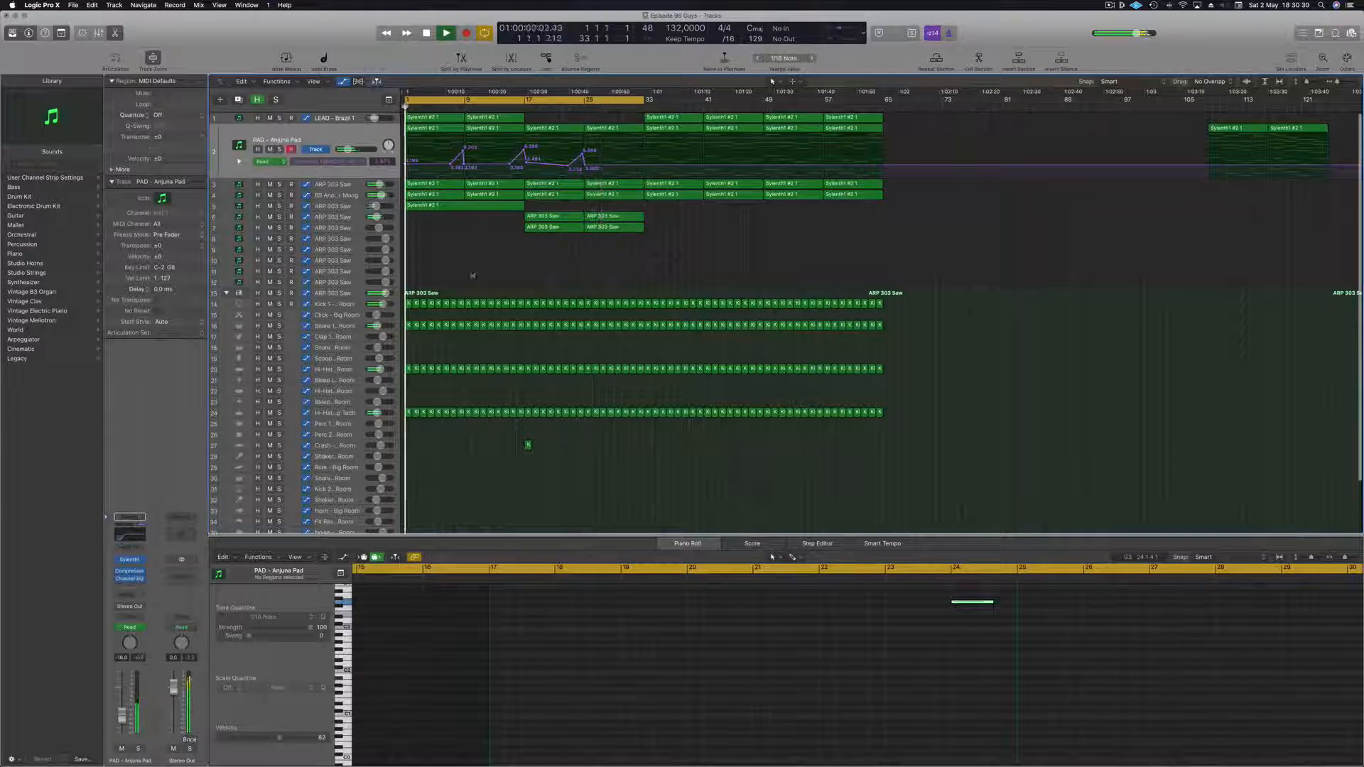
pyautogui.click(518, 110)
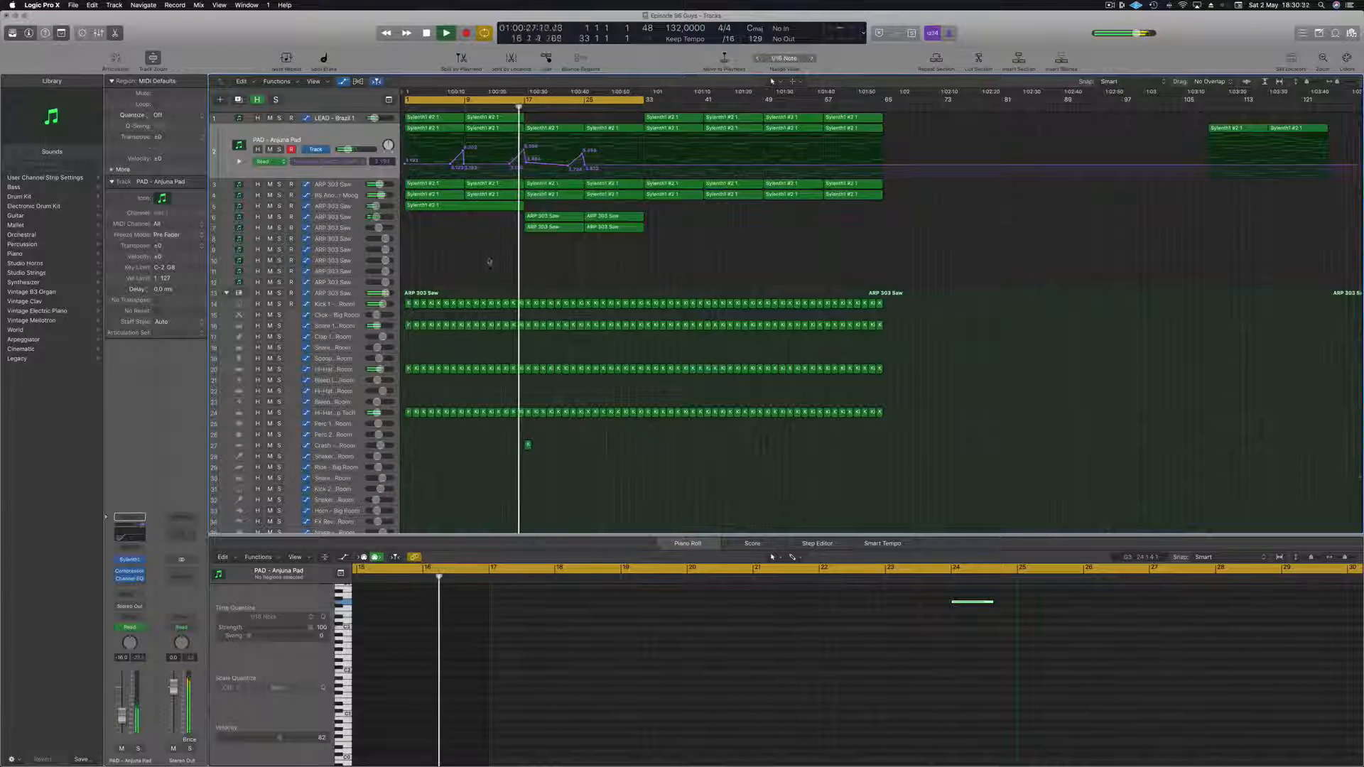
# - Check the Sylenth1 preset on the upper of the two ARP 303 Saw tracks that start at bar 17, and close its window
pyautogui.click(344, 217)
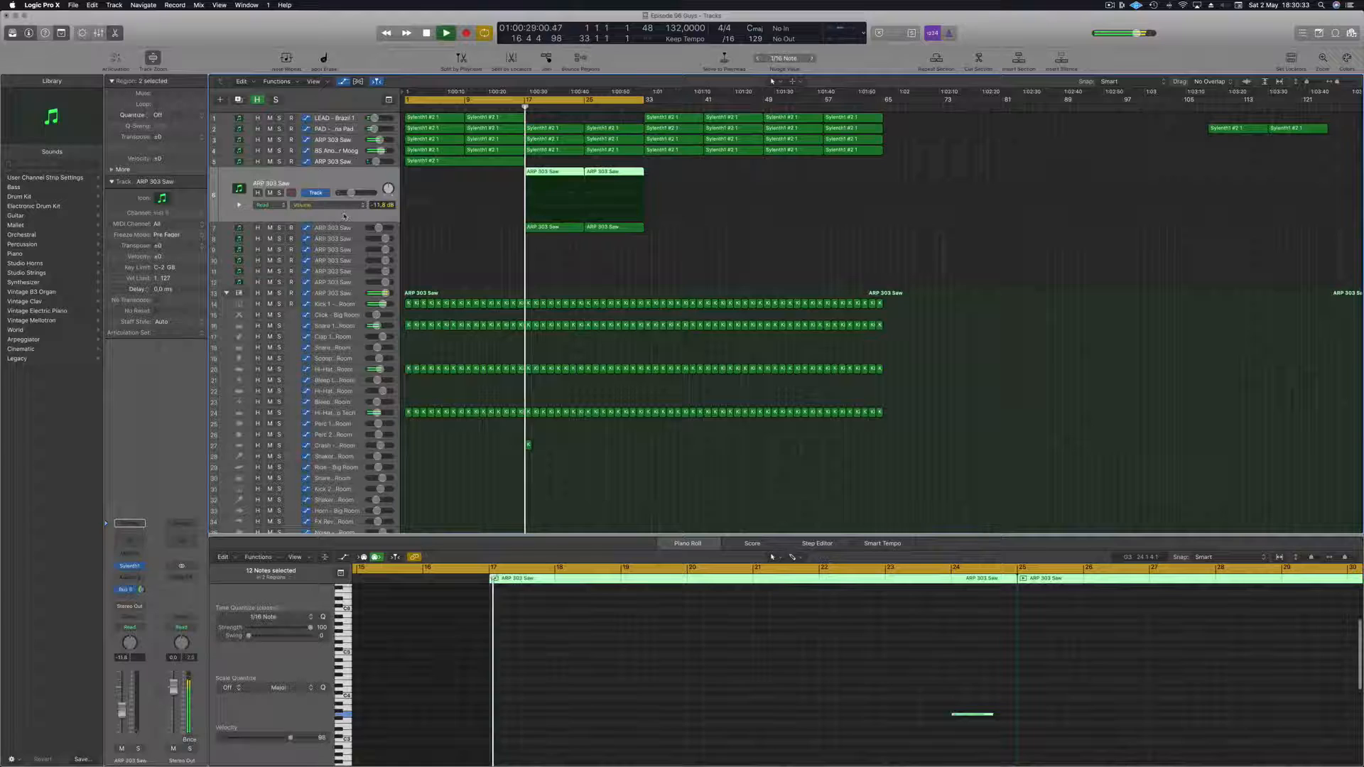
pyautogui.click(497, 252)
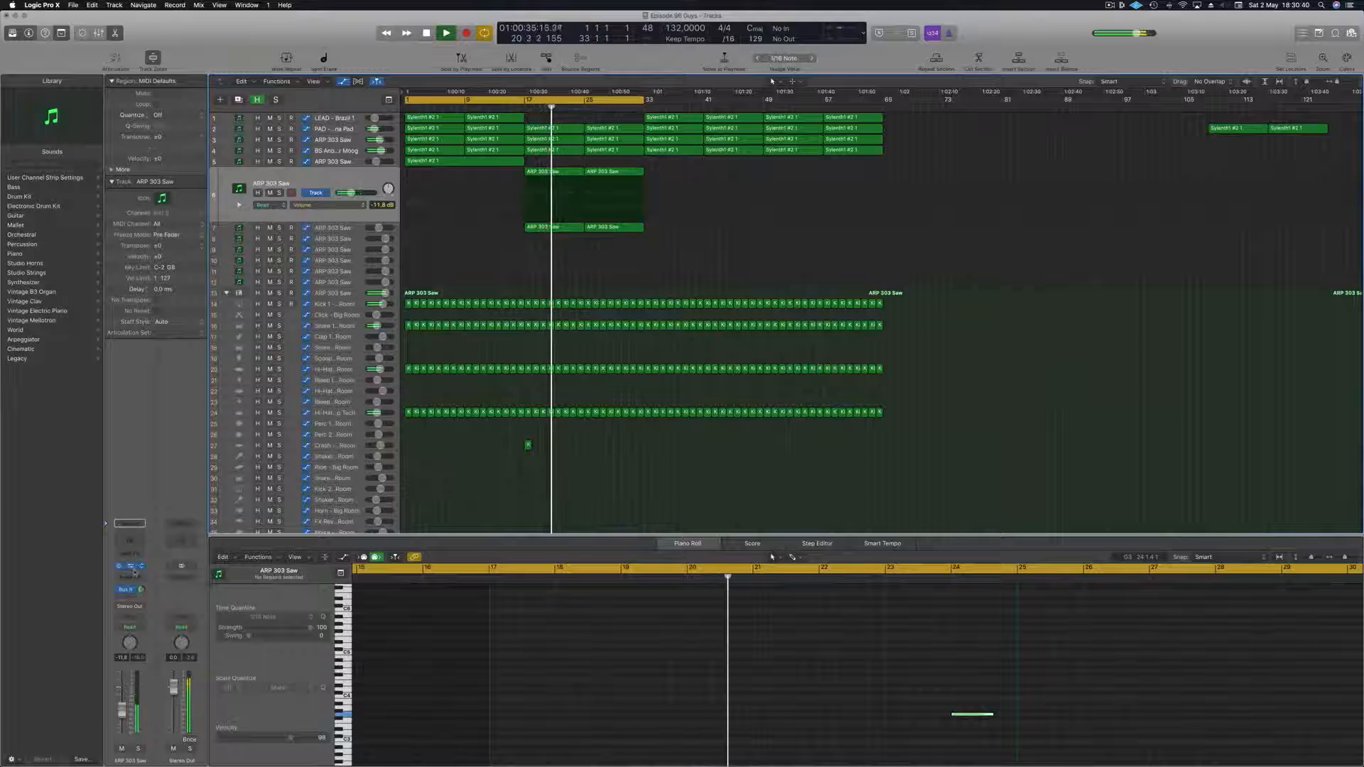
pyautogui.click(131, 566)
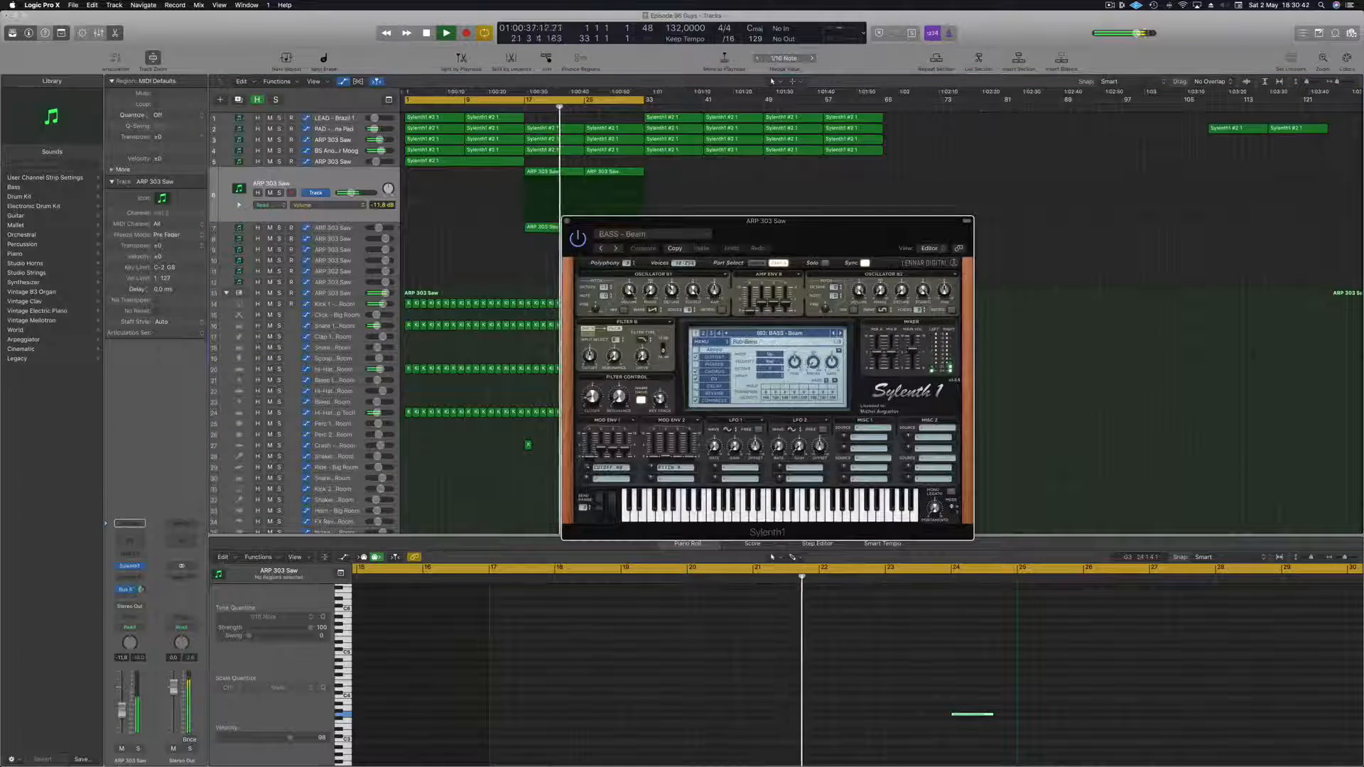
pyautogui.moveTo(837, 241); pyautogui.dragTo(846, 242)
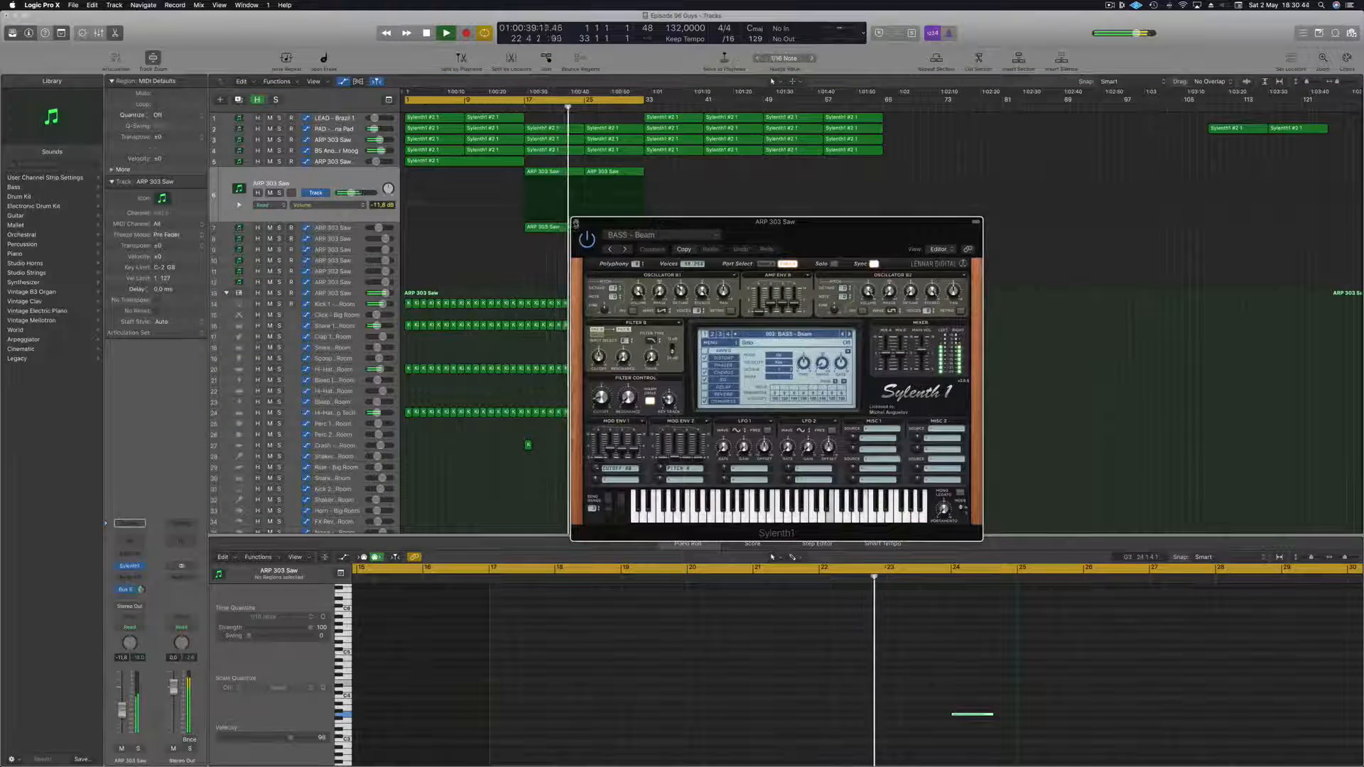
pyautogui.click(575, 223)
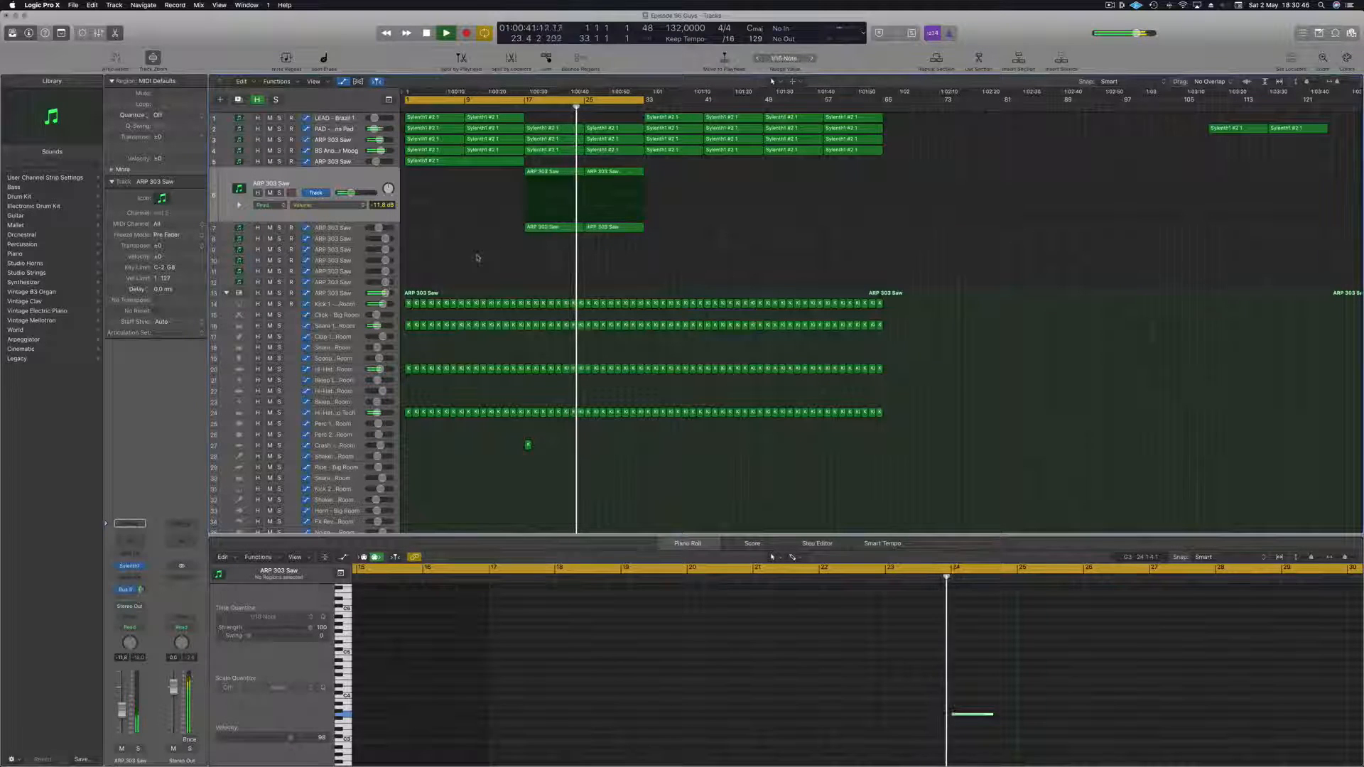
# - Transpose the two notes in the lower ARP 303 Saw track's regions from bar 17 down two octaves
pyautogui.click(341, 228)
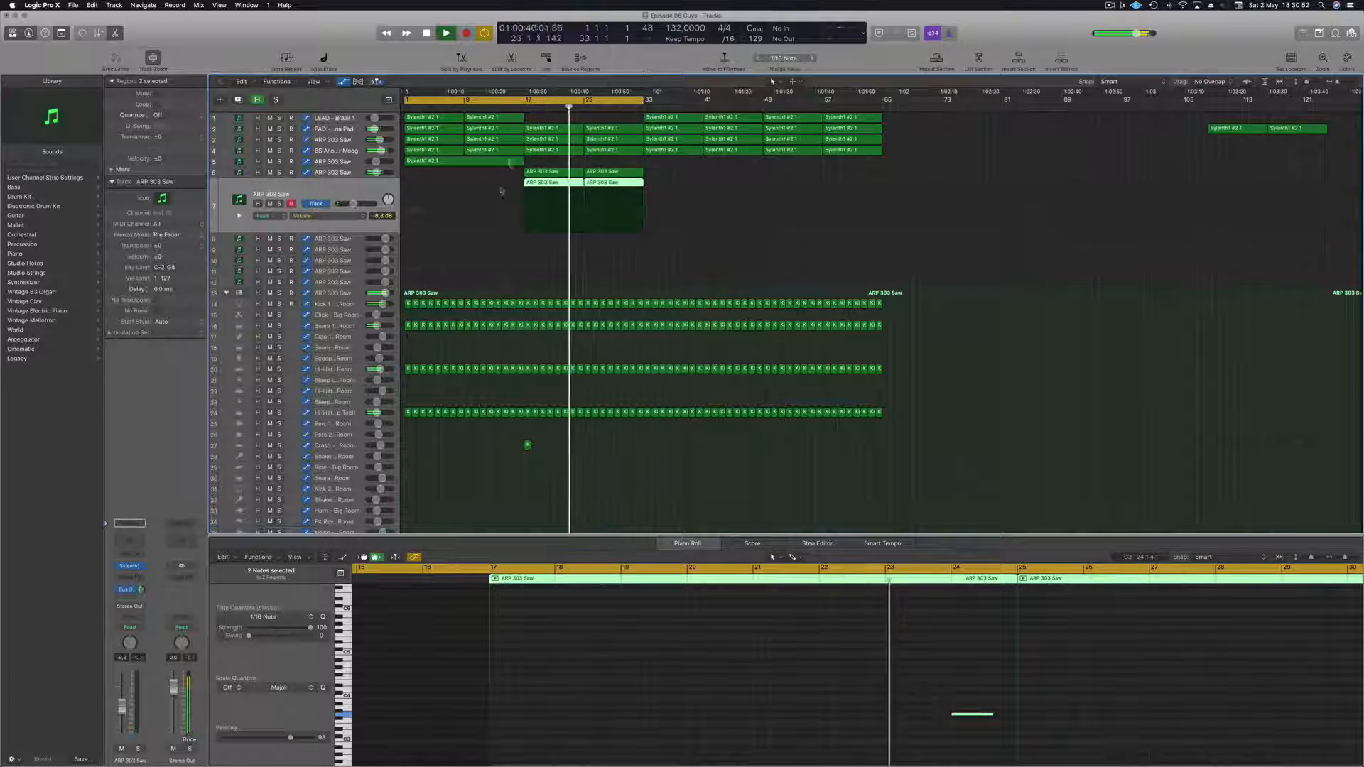
pyautogui.scroll(-5, 827, 680)
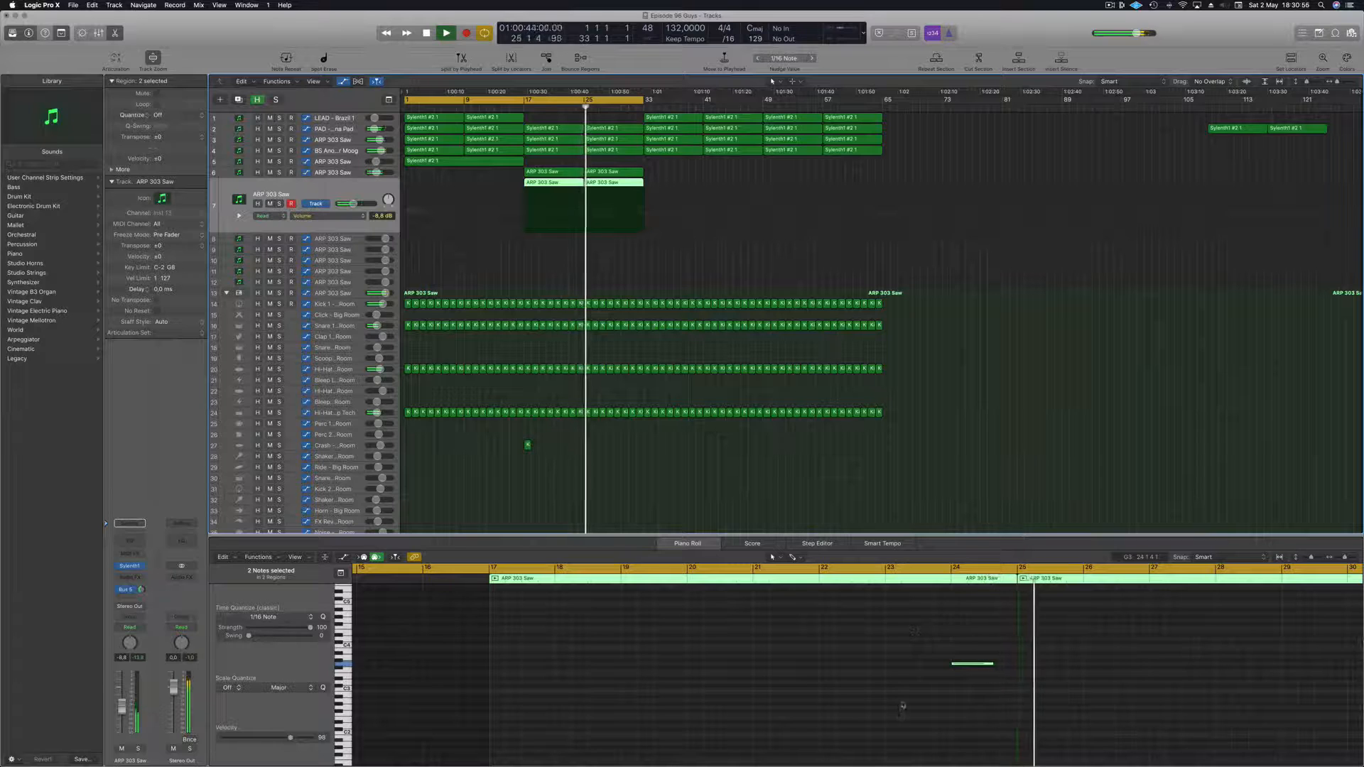
pyautogui.hscroll(3, 899, 703)
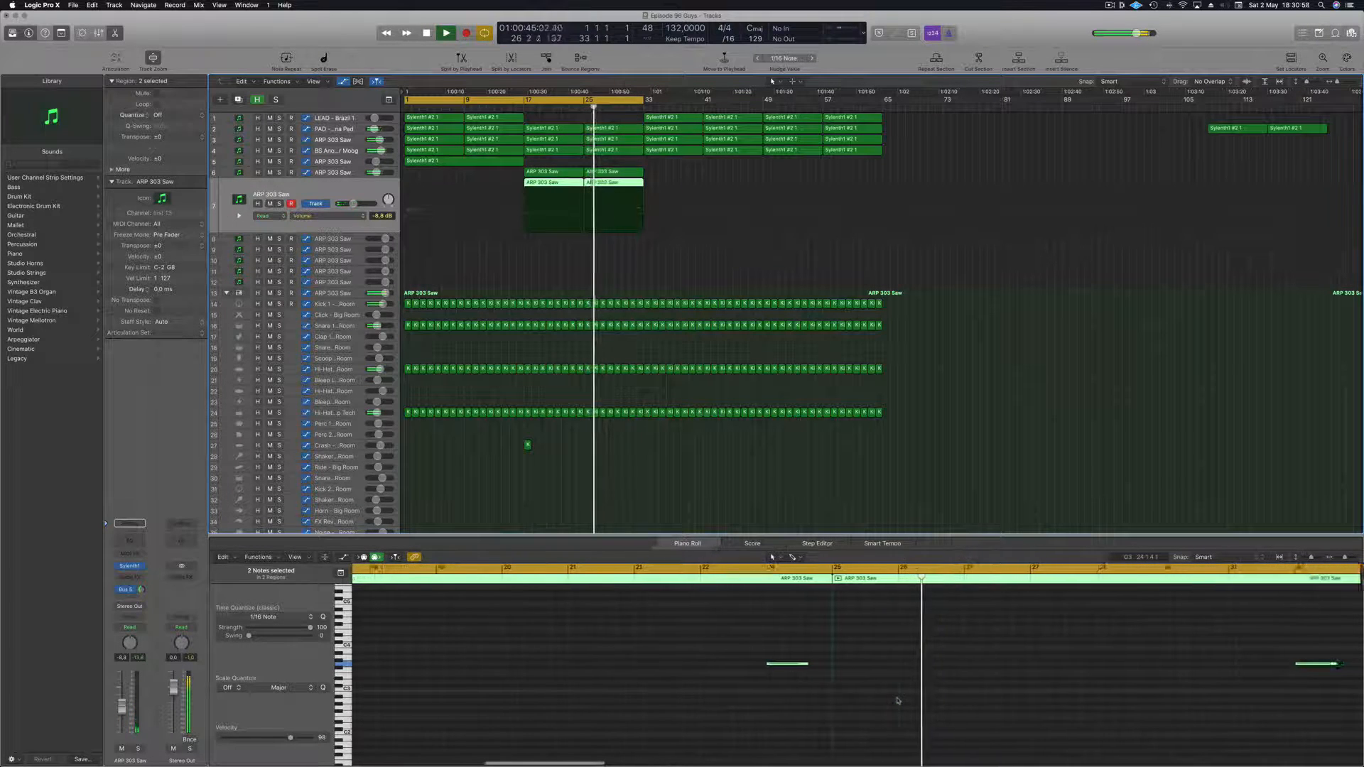
pyautogui.hscroll(-1, 898, 701)
pyautogui.moveTo(746, 607); pyautogui.dragTo(1345, 713)
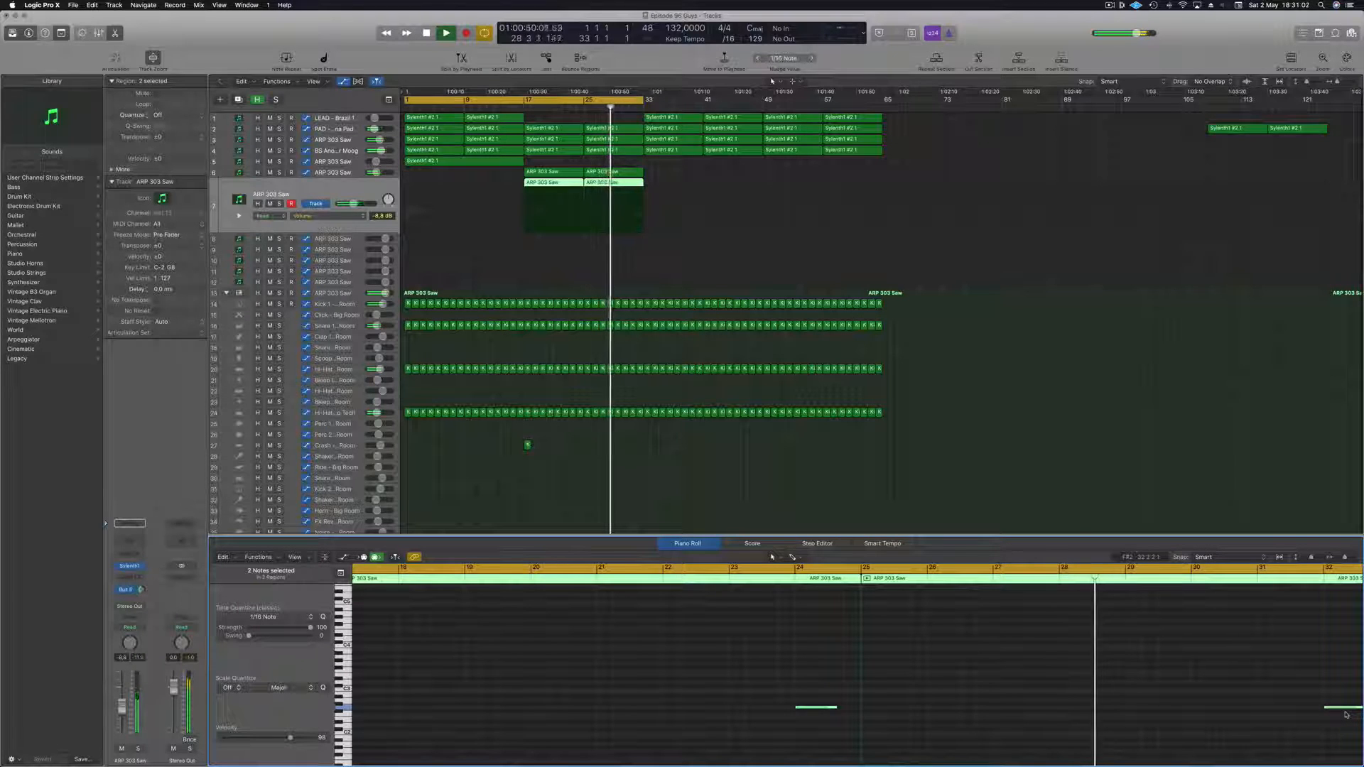
pyautogui.hotkey('alt', 'shift', 'Up')
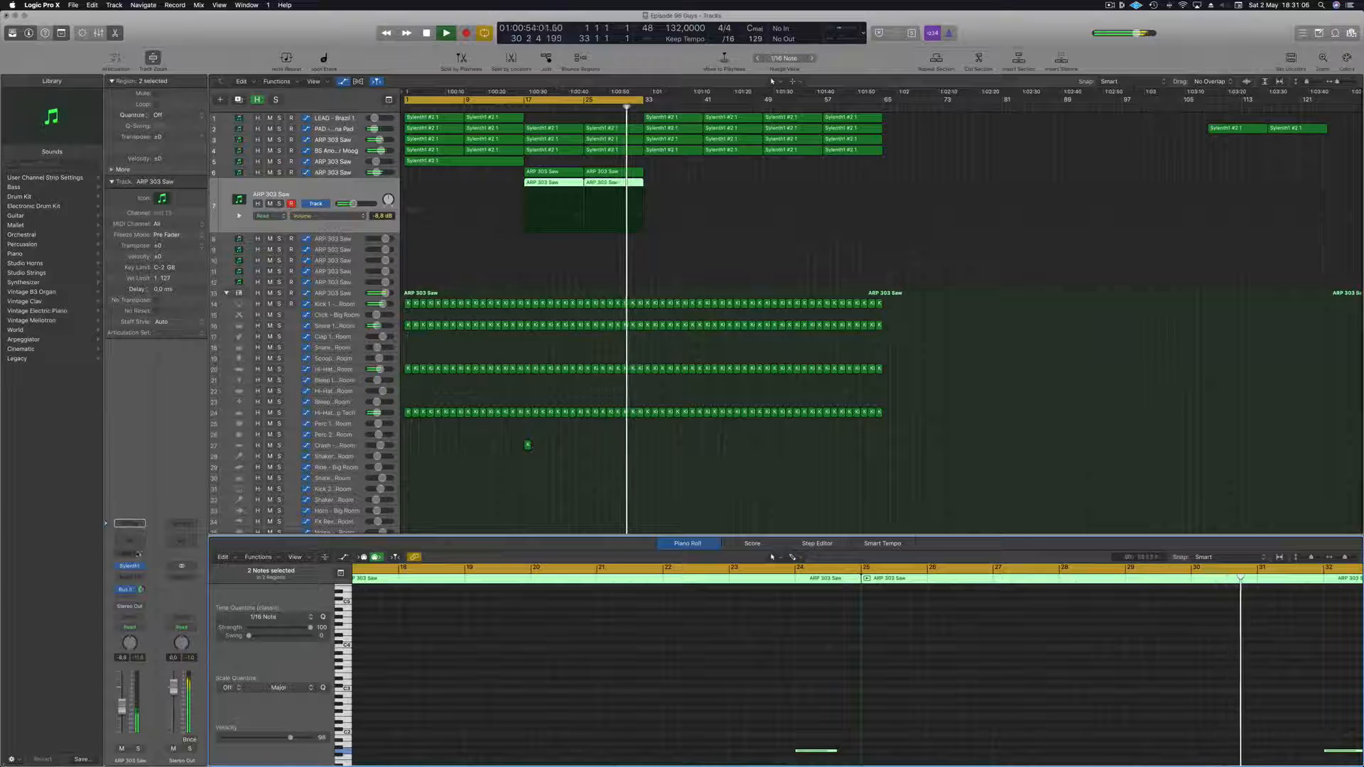
# - Open the track's Sylenth1, audition BASS - #ABGT and BASS - Ark, and set the track volume to -5.2 dB
pyautogui.click(132, 568)
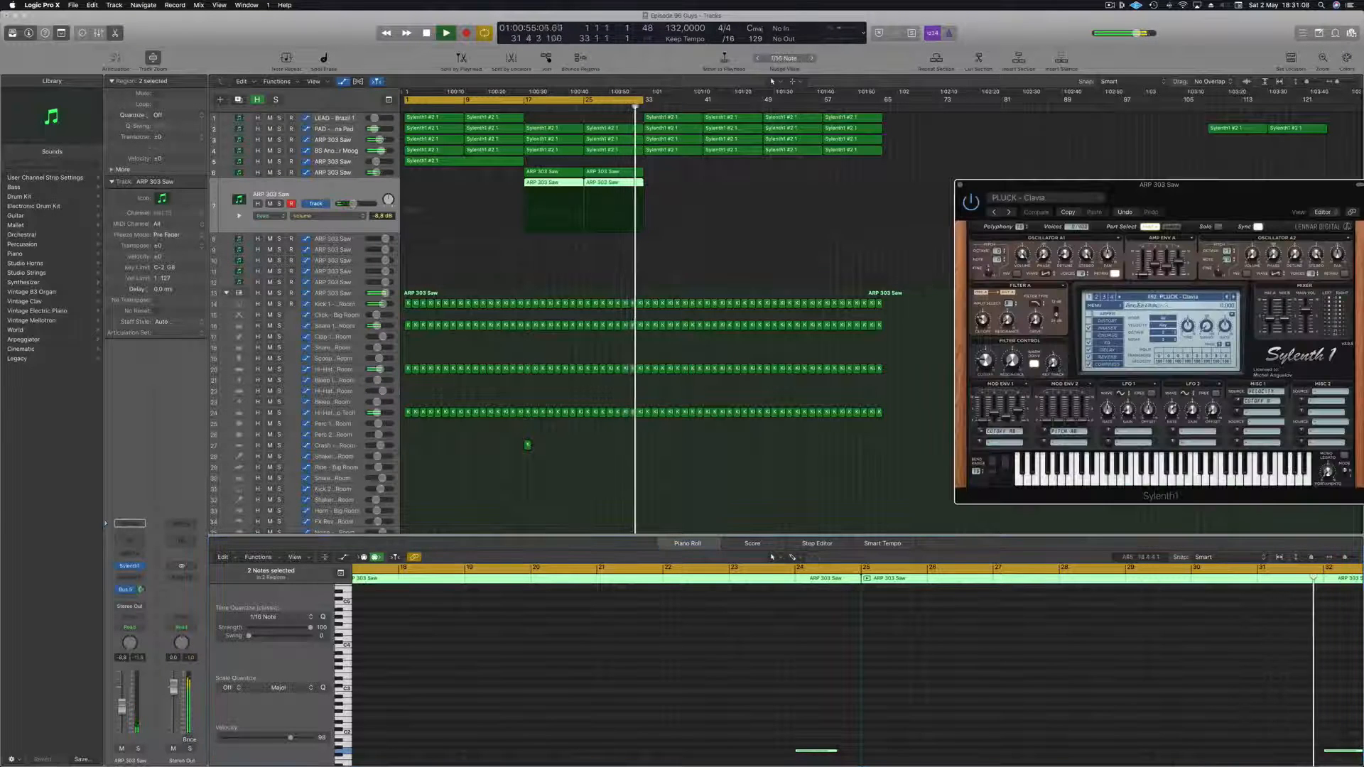
pyautogui.click(1180, 297)
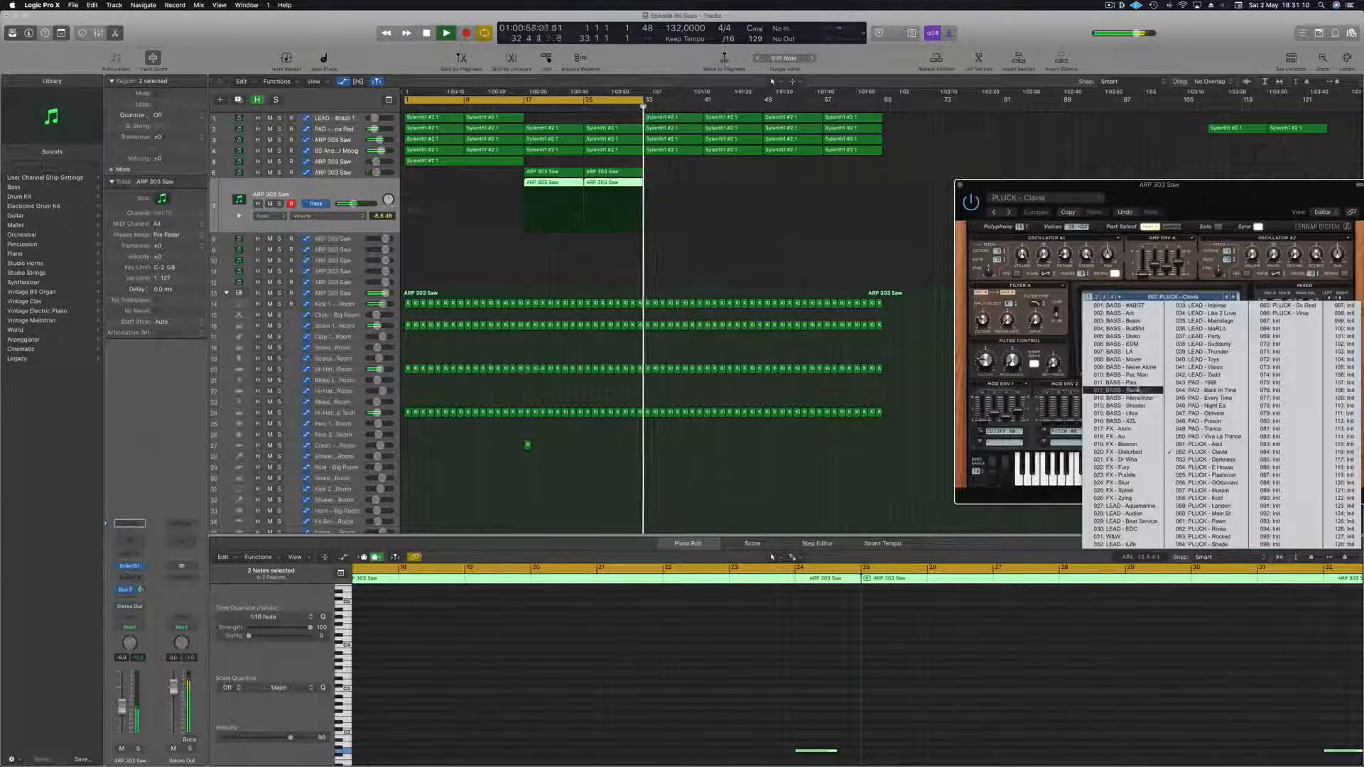
pyautogui.click(1121, 305)
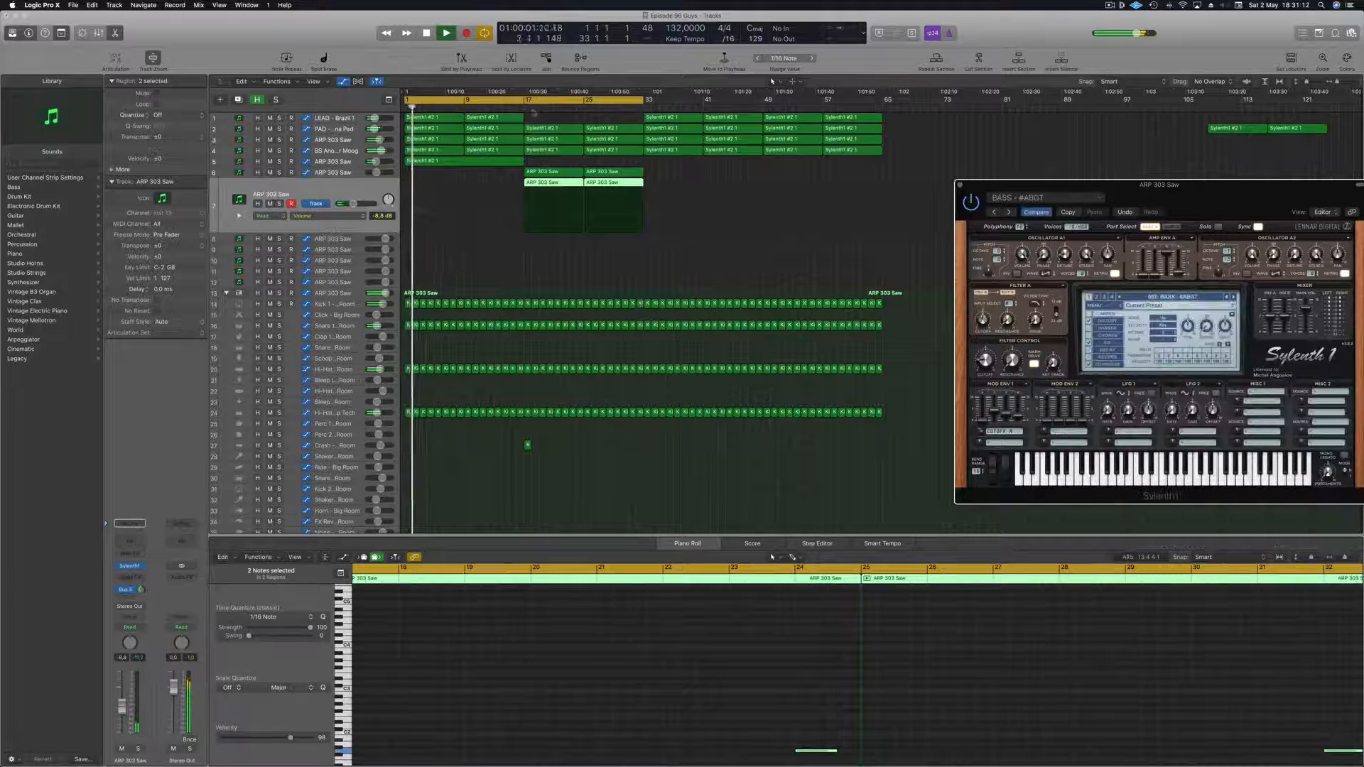
pyautogui.click(562, 109)
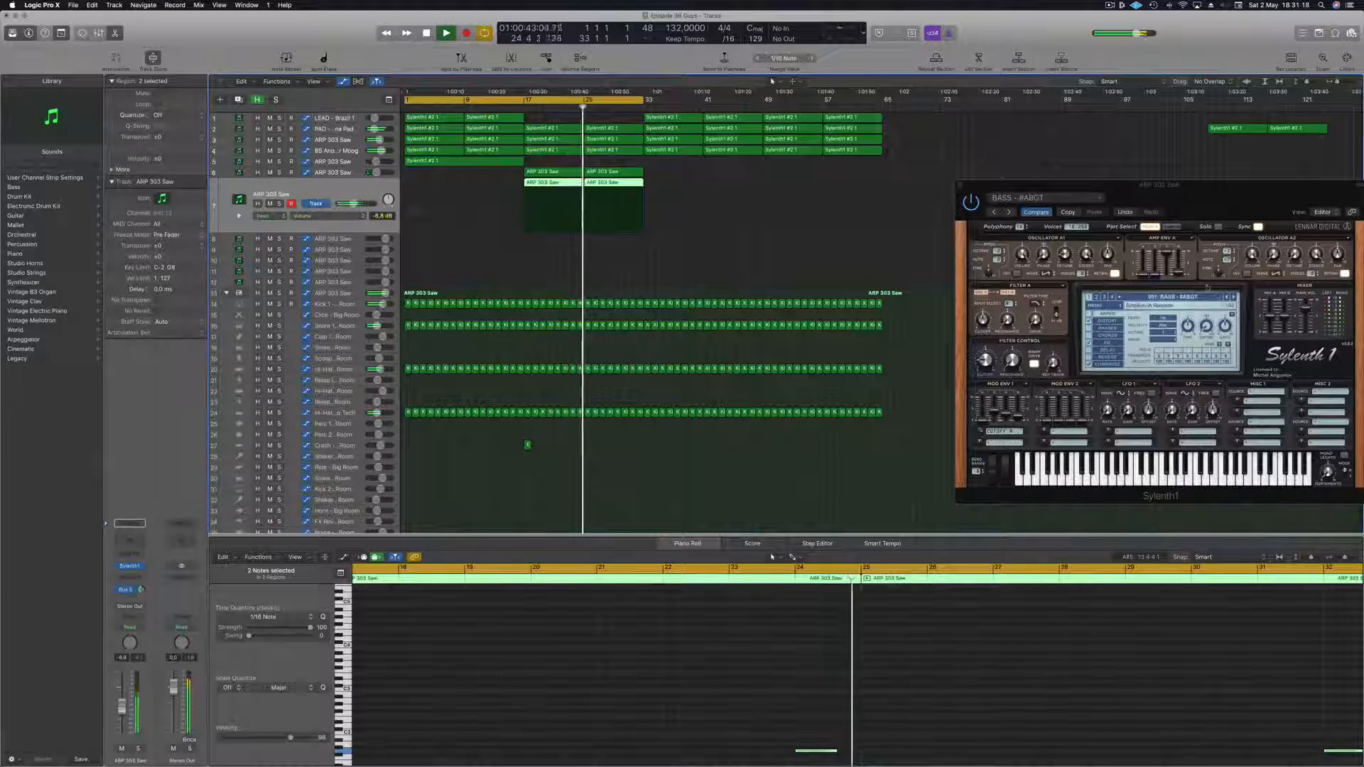
pyautogui.click(1233, 297)
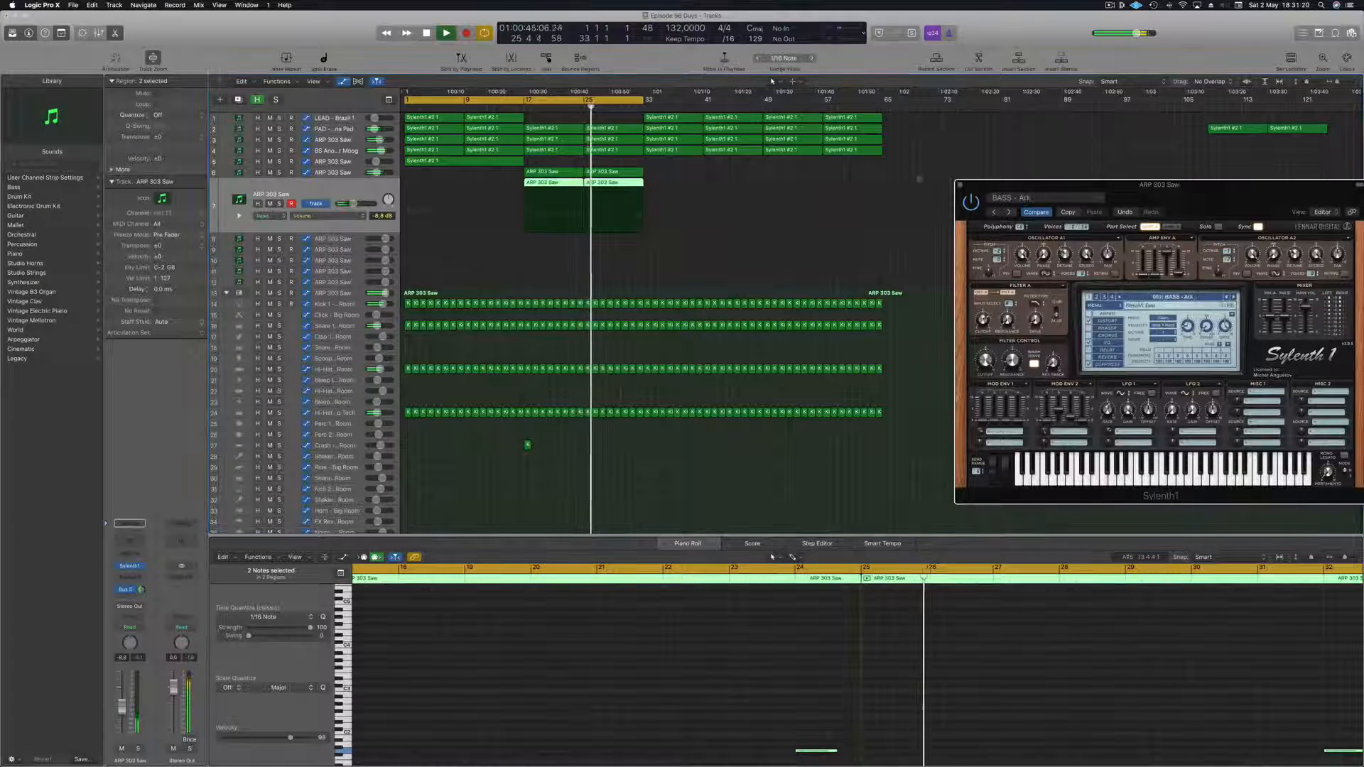
pyautogui.click(642, 112)
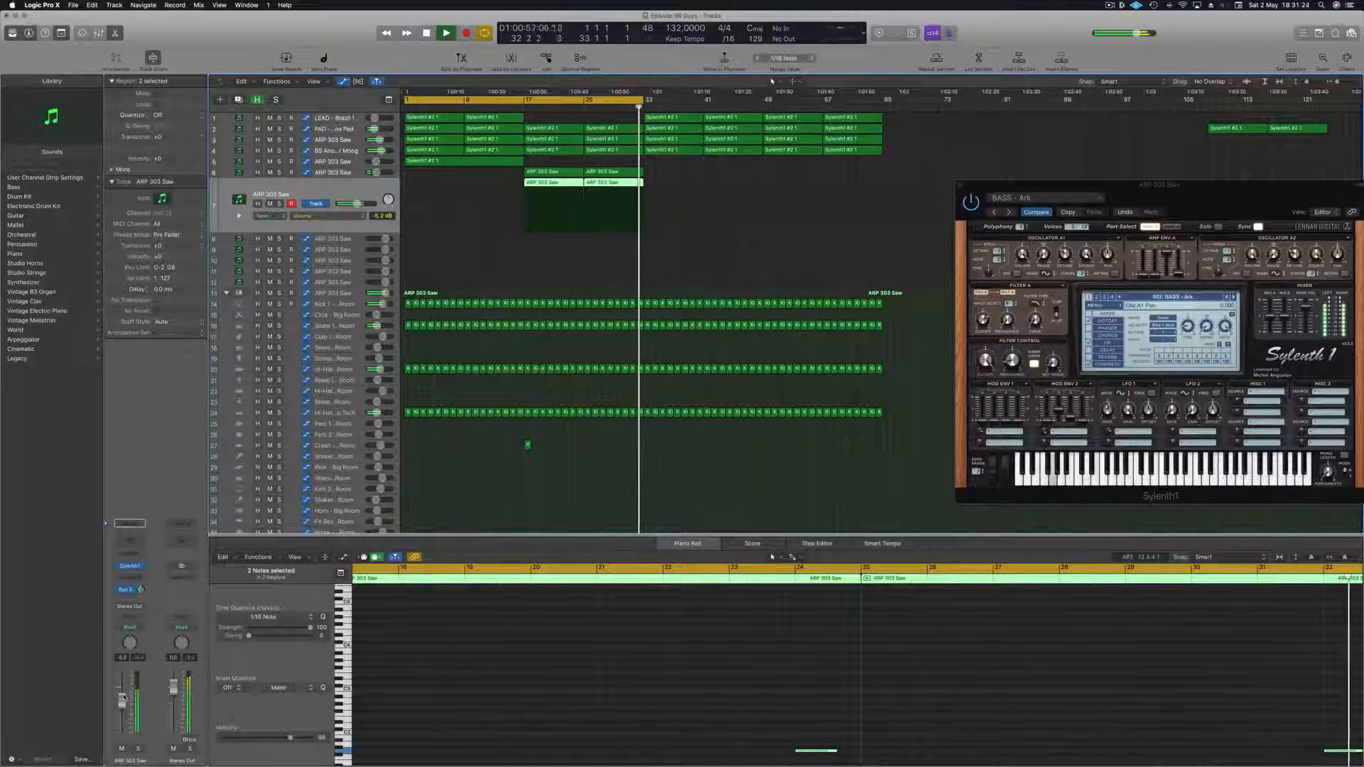
# - Step through the bass presets to BASS - Bull$hit, raise its filter cutoff slightly and replay the passage before bar 25
pyautogui.click(1233, 297)
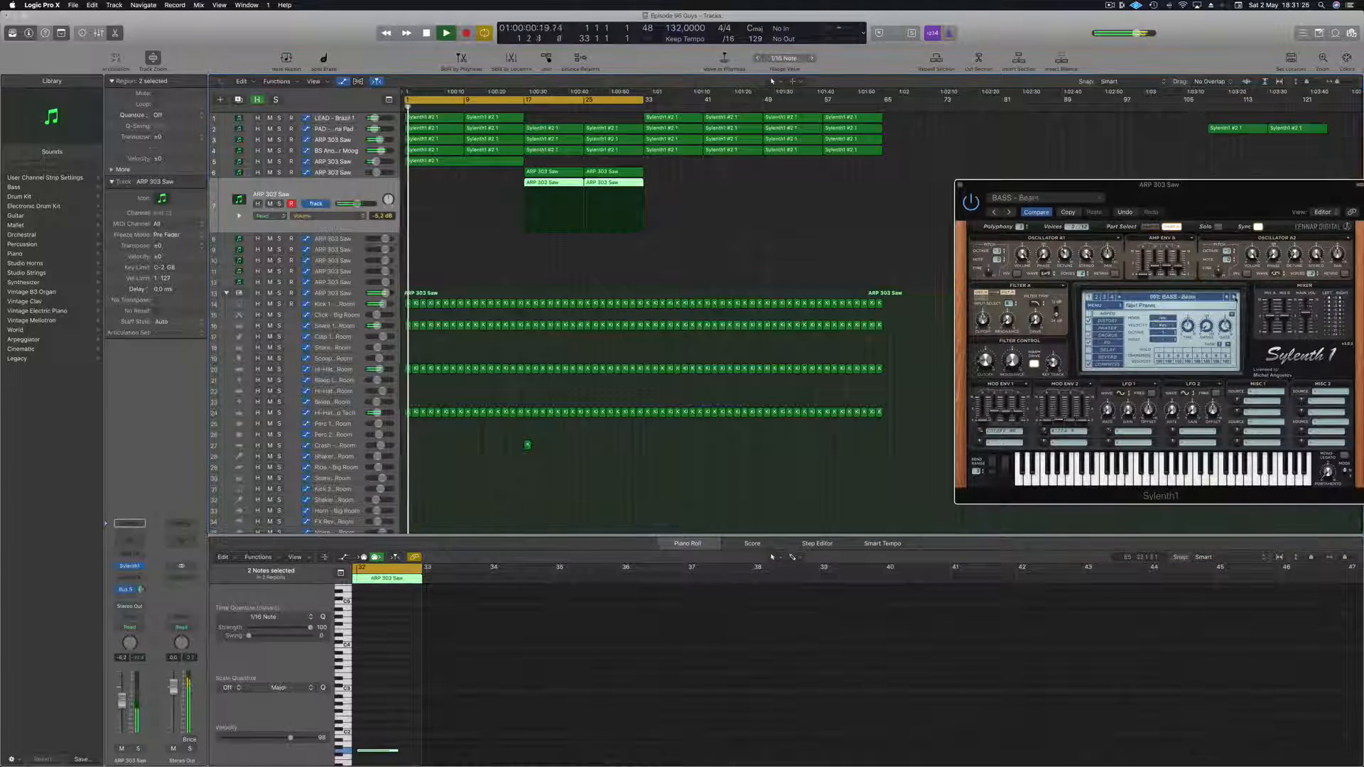
pyautogui.click(1233, 297)
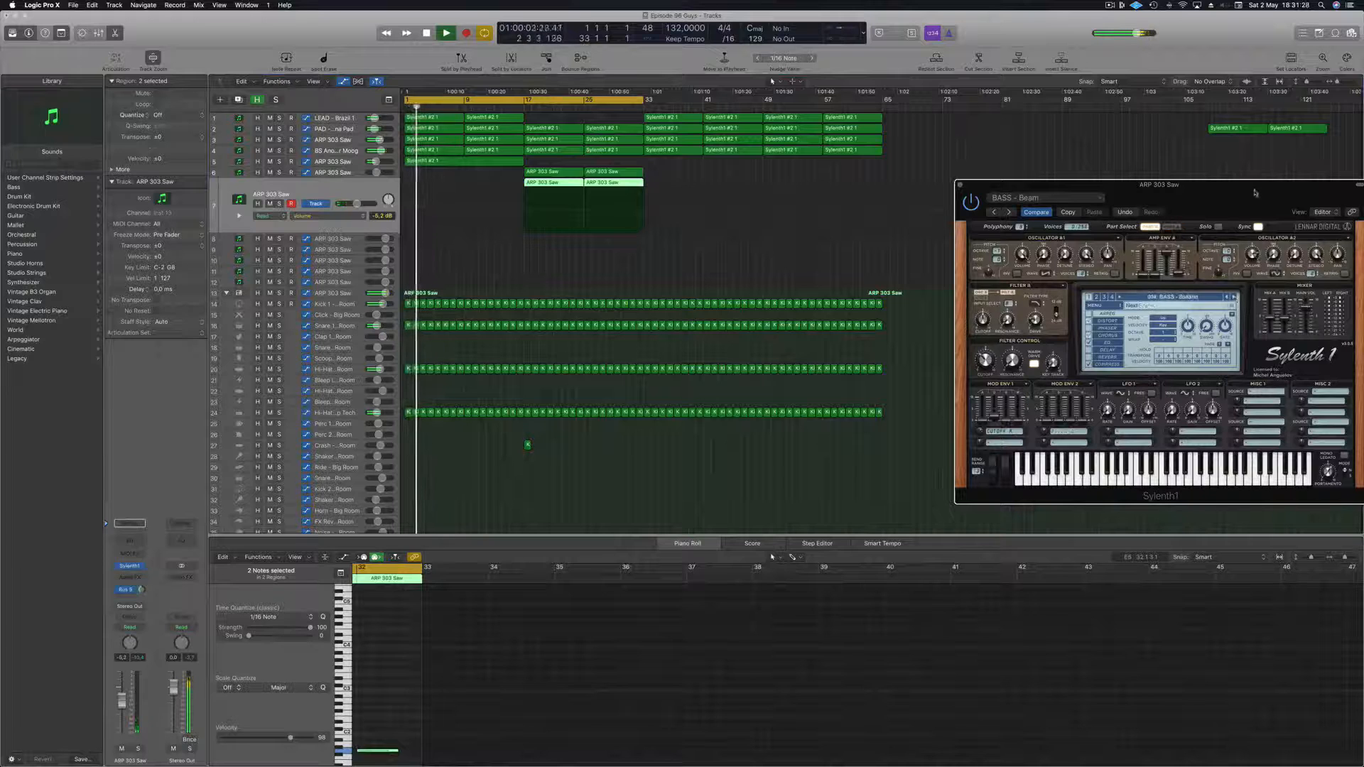
pyautogui.moveTo(1256, 192); pyautogui.dragTo(1063, 173)
pyautogui.click(634, 110)
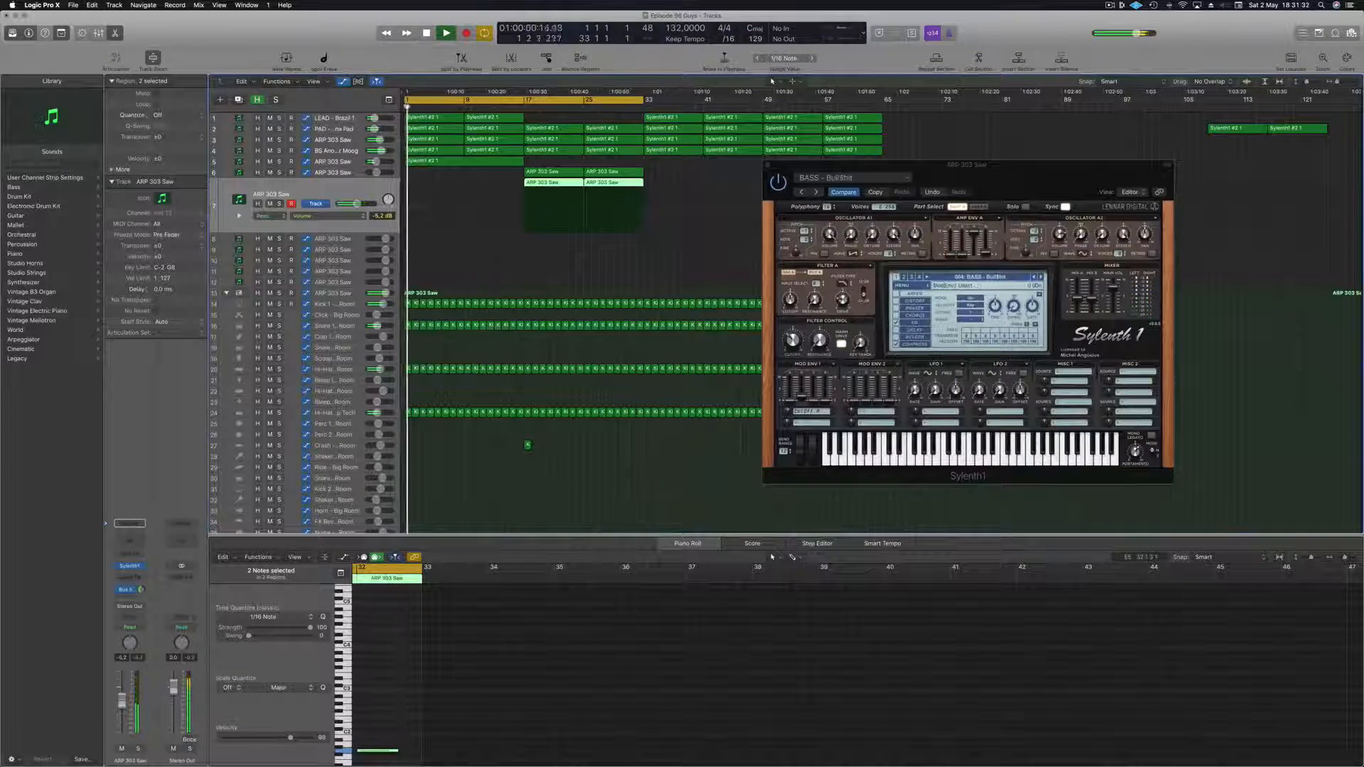
pyautogui.moveTo(795, 342); pyautogui.dragTo(795, 334)
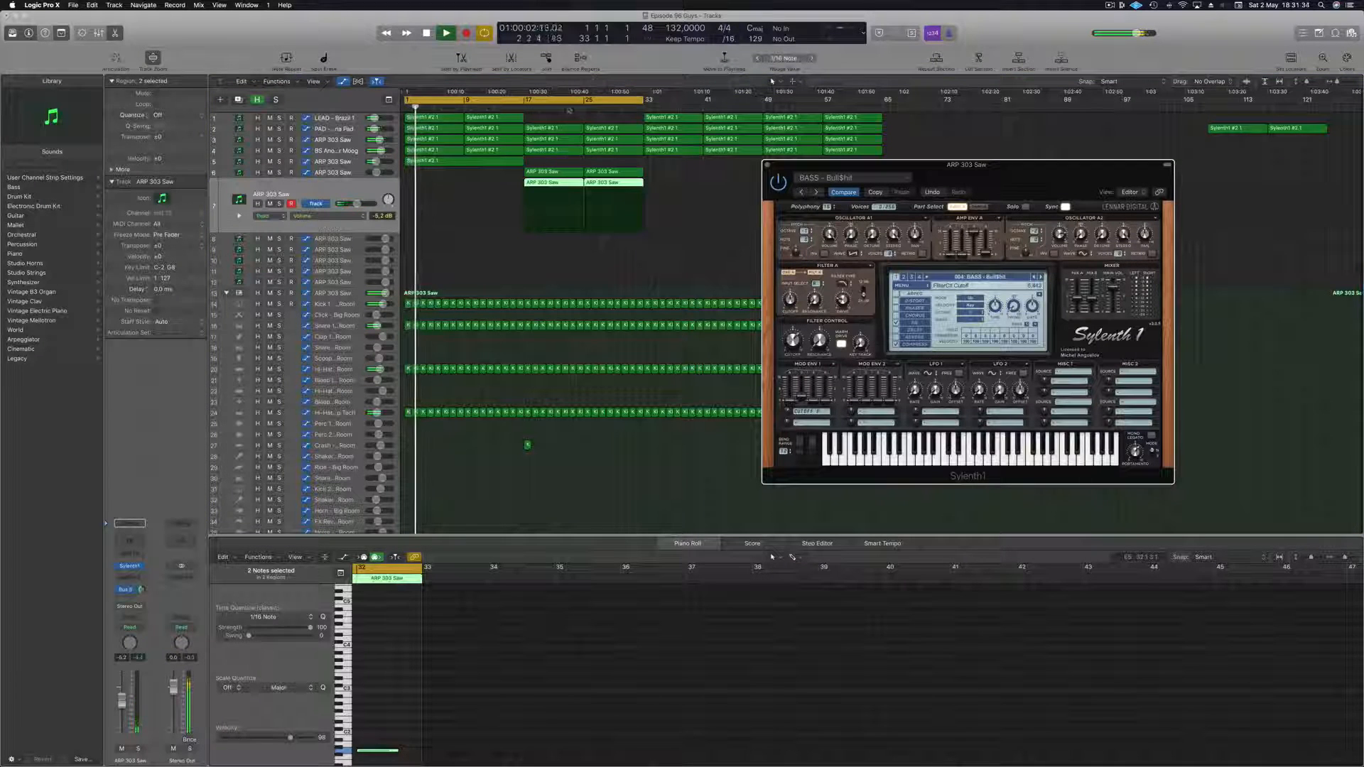
pyautogui.click(569, 108)
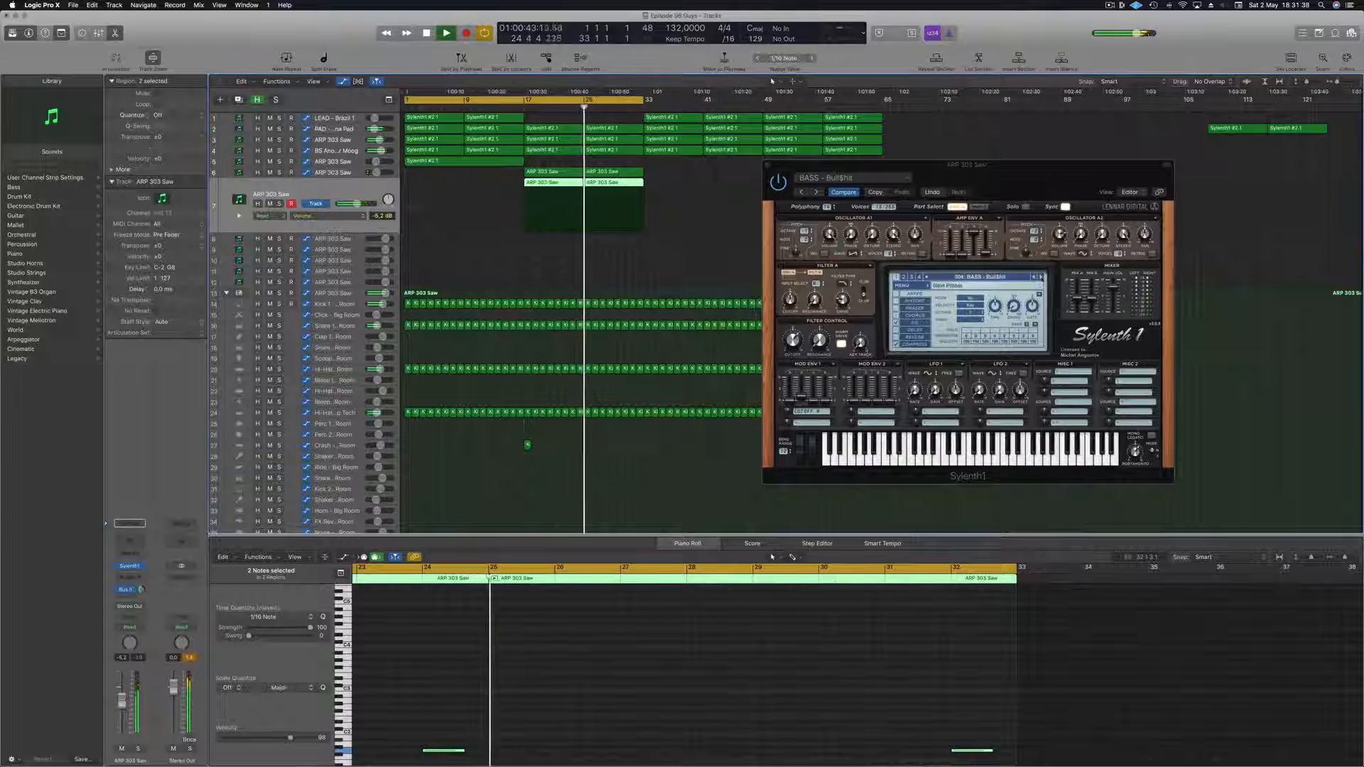
# - Try the presets BASS - Disko and BASS - EDM against the note near bar 32
pyautogui.click(1041, 277)
pyautogui.click(1041, 277)
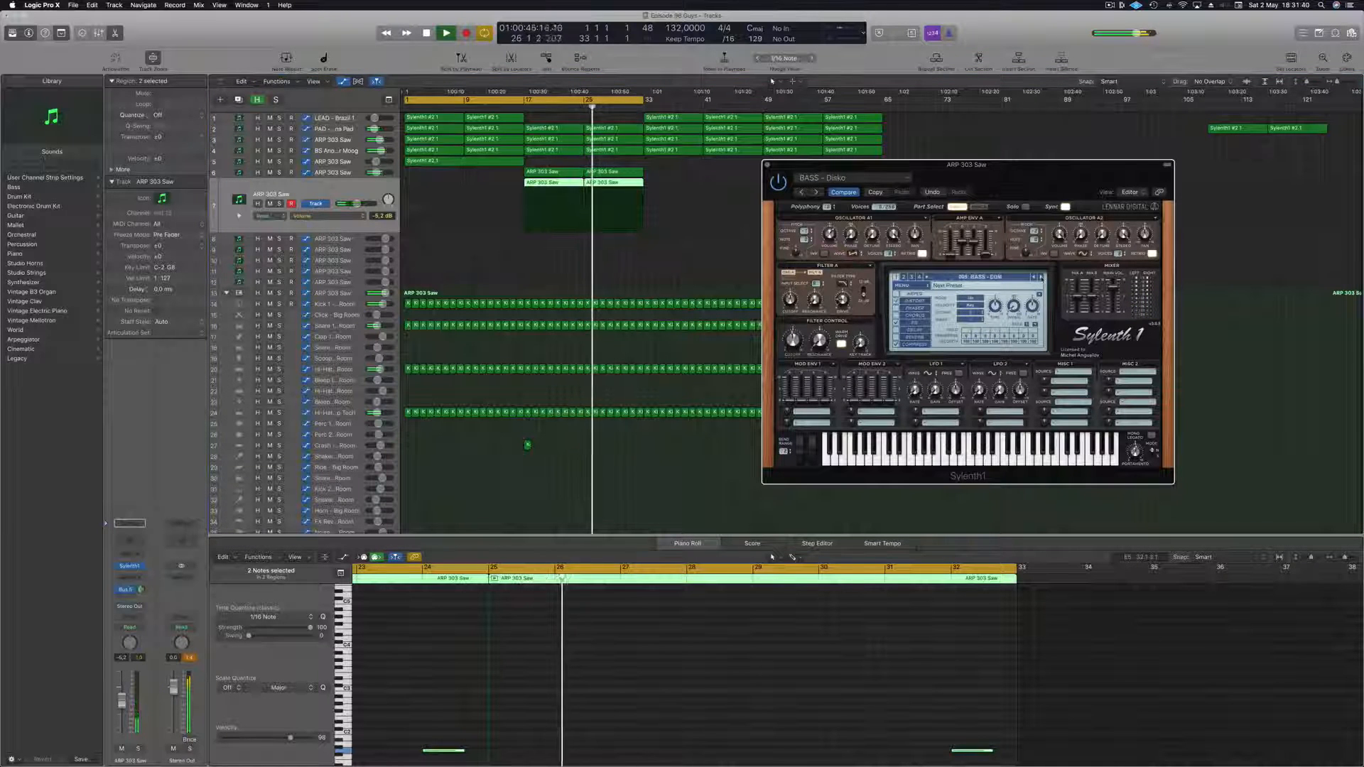
pyautogui.click(633, 107)
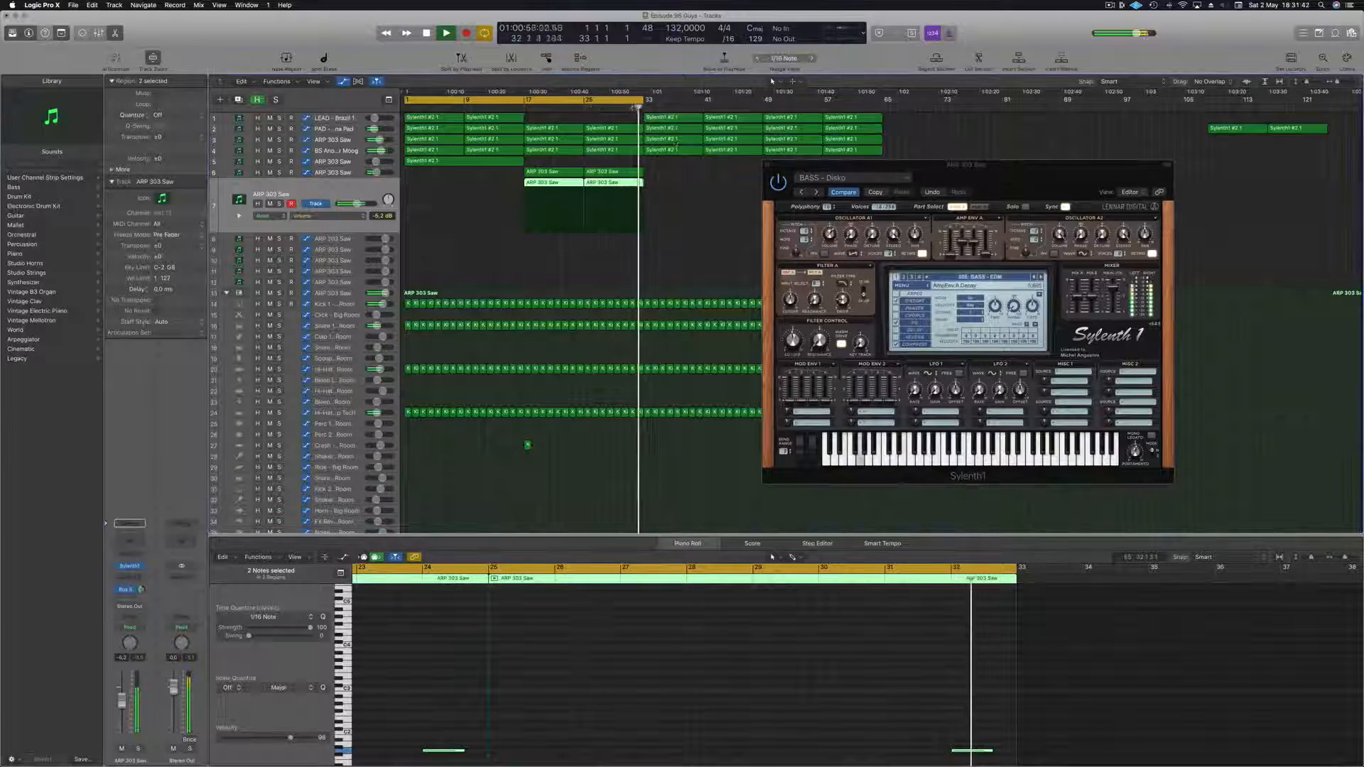
# - Transpose the two selected notes up one octave overall and replay from about bar 23
pyautogui.click(646, 668)
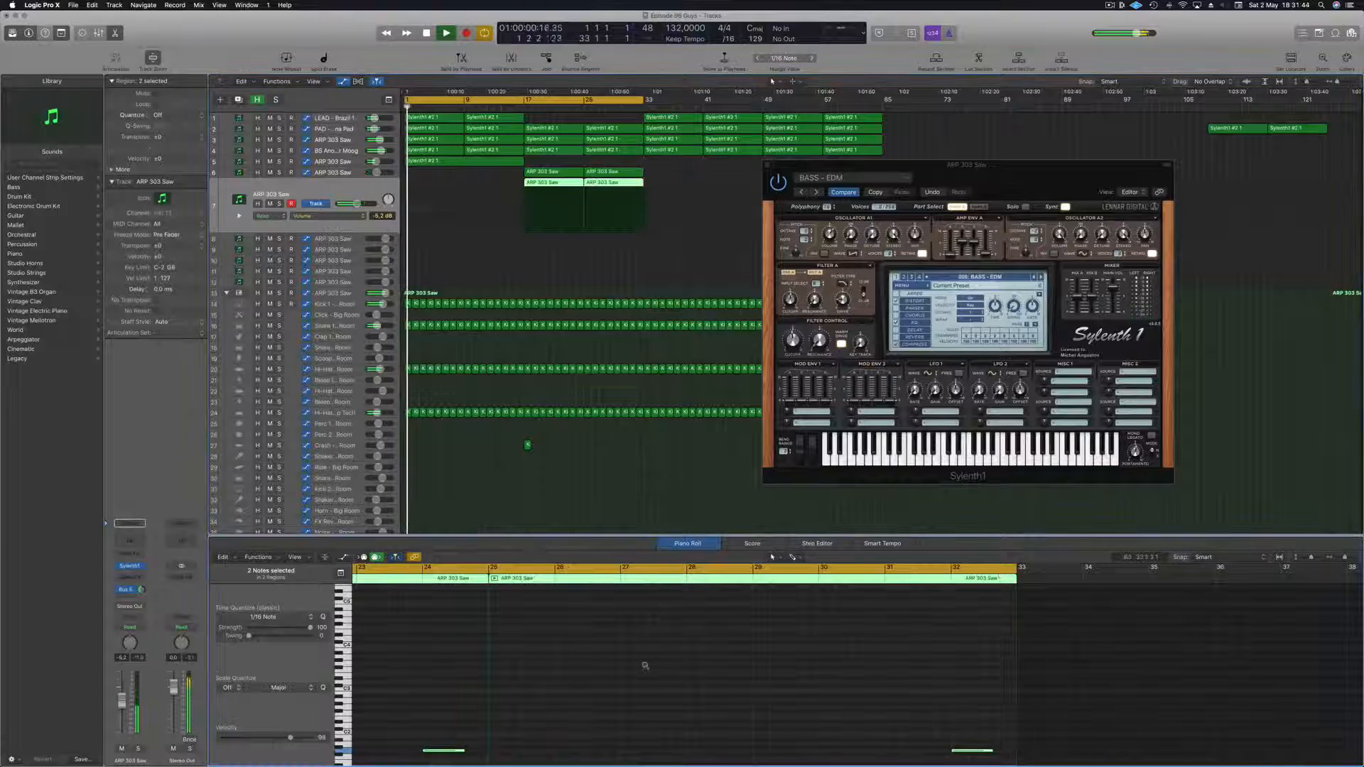
pyautogui.hotkey('alt', 'shift', 'Up')
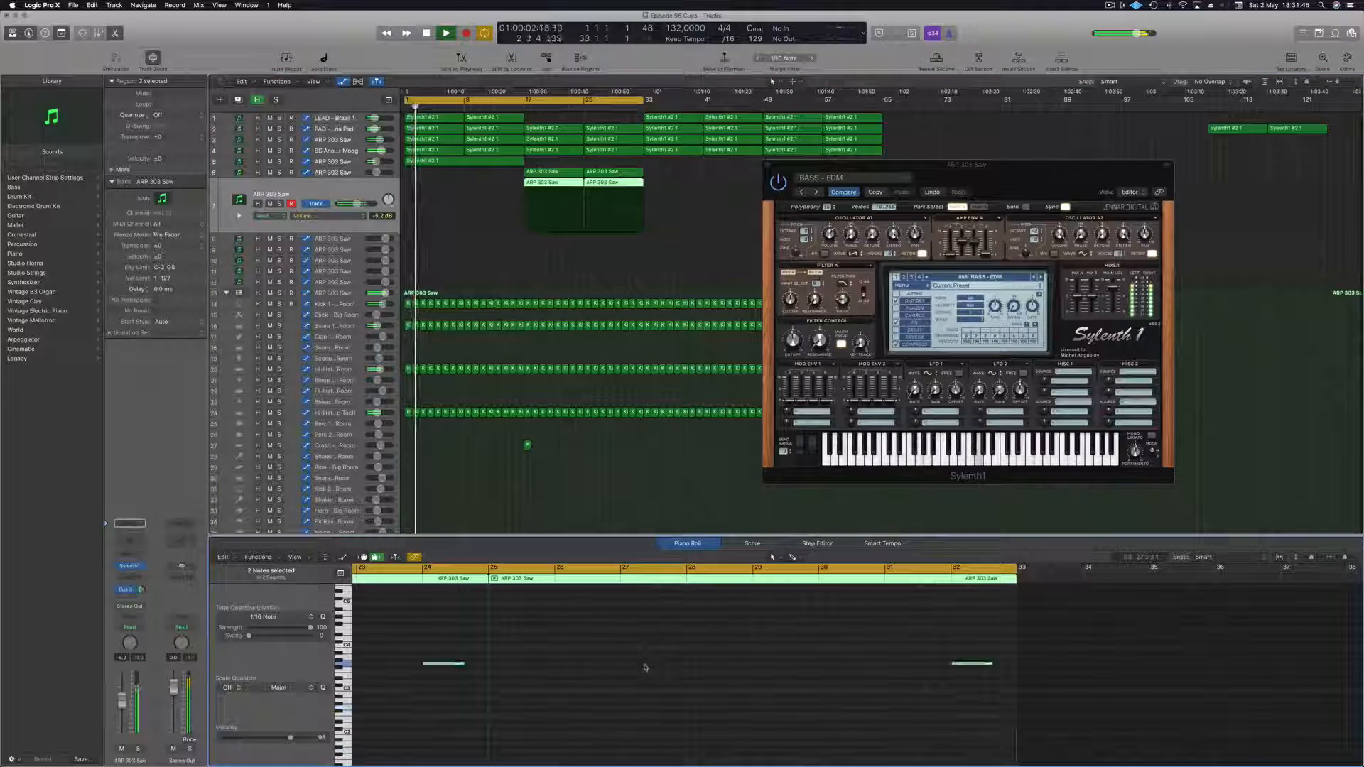
pyautogui.click(570, 106)
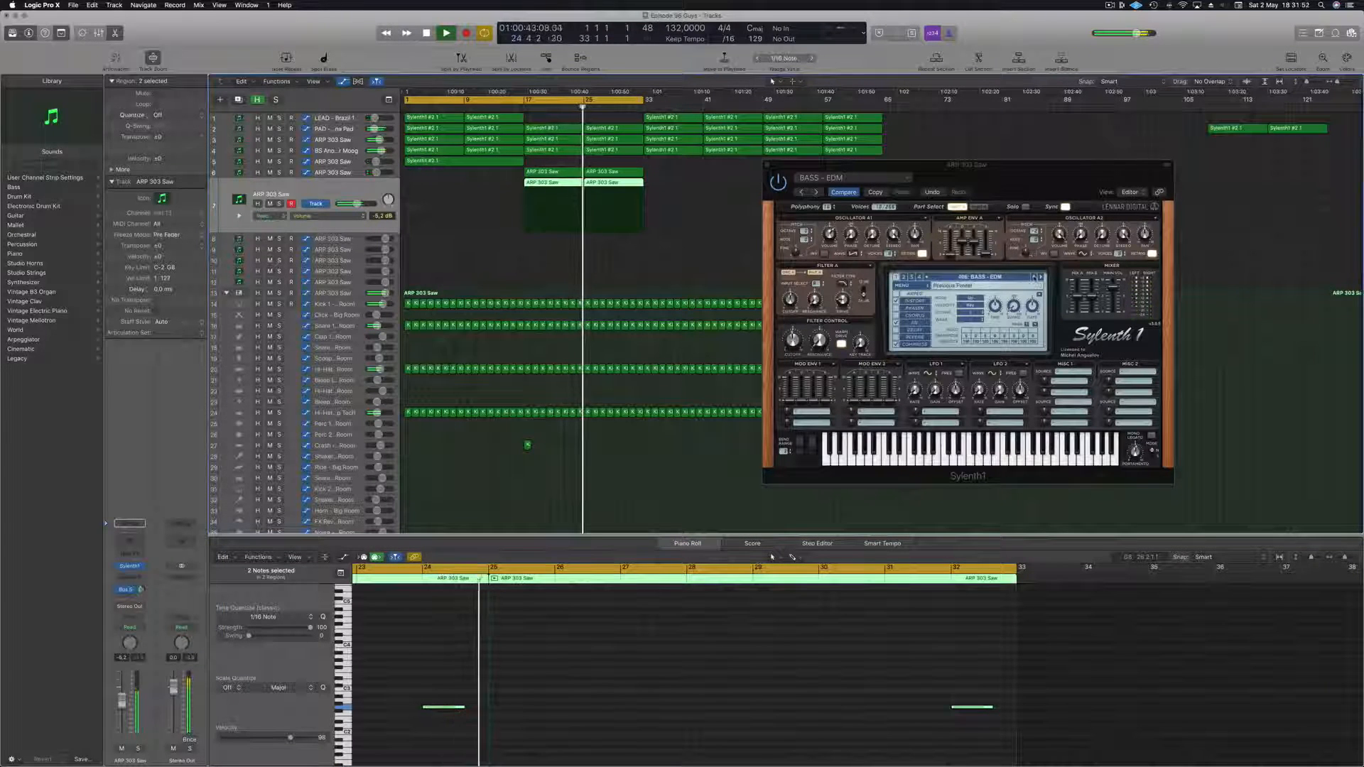
# - Return to the BASS - Bull$hit preset, lower its filter cutoff and audition it from about bar 23
pyautogui.click(1035, 278)
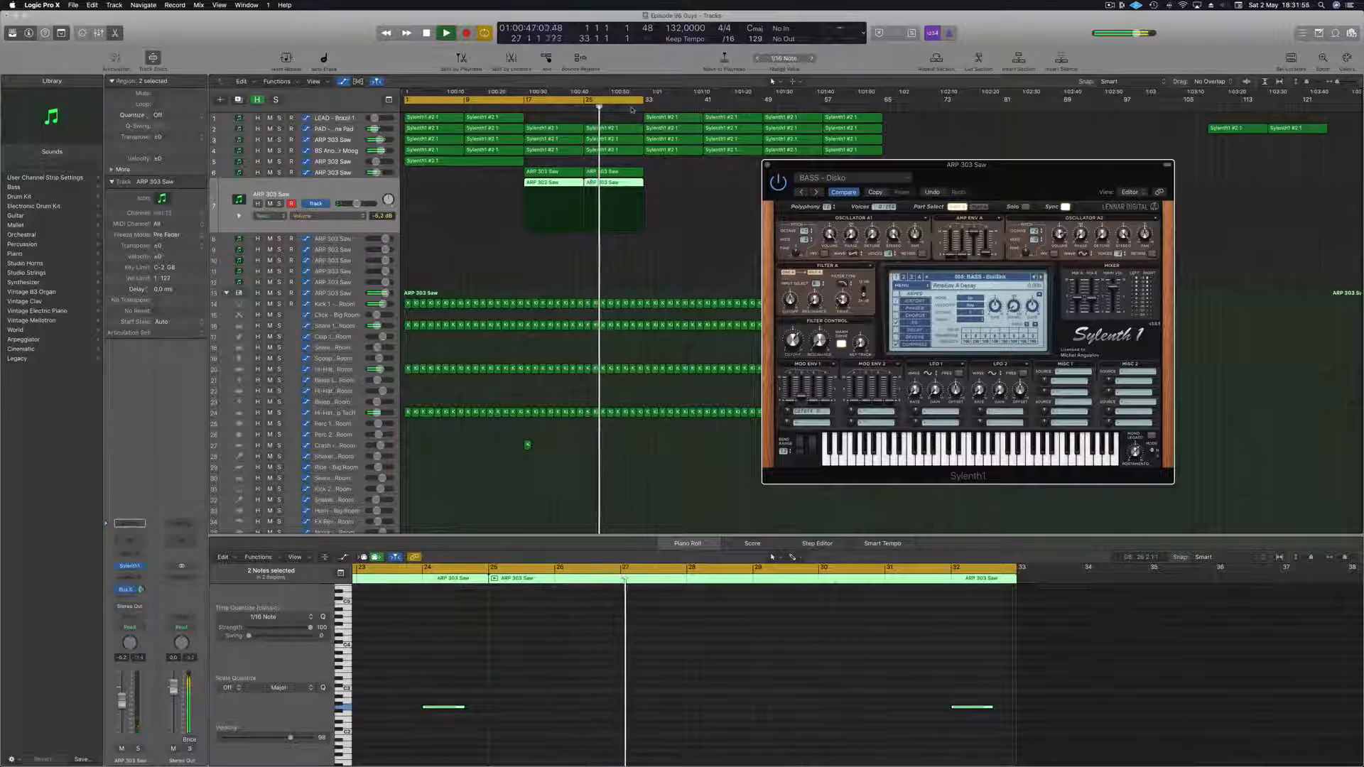
pyautogui.click(615, 183)
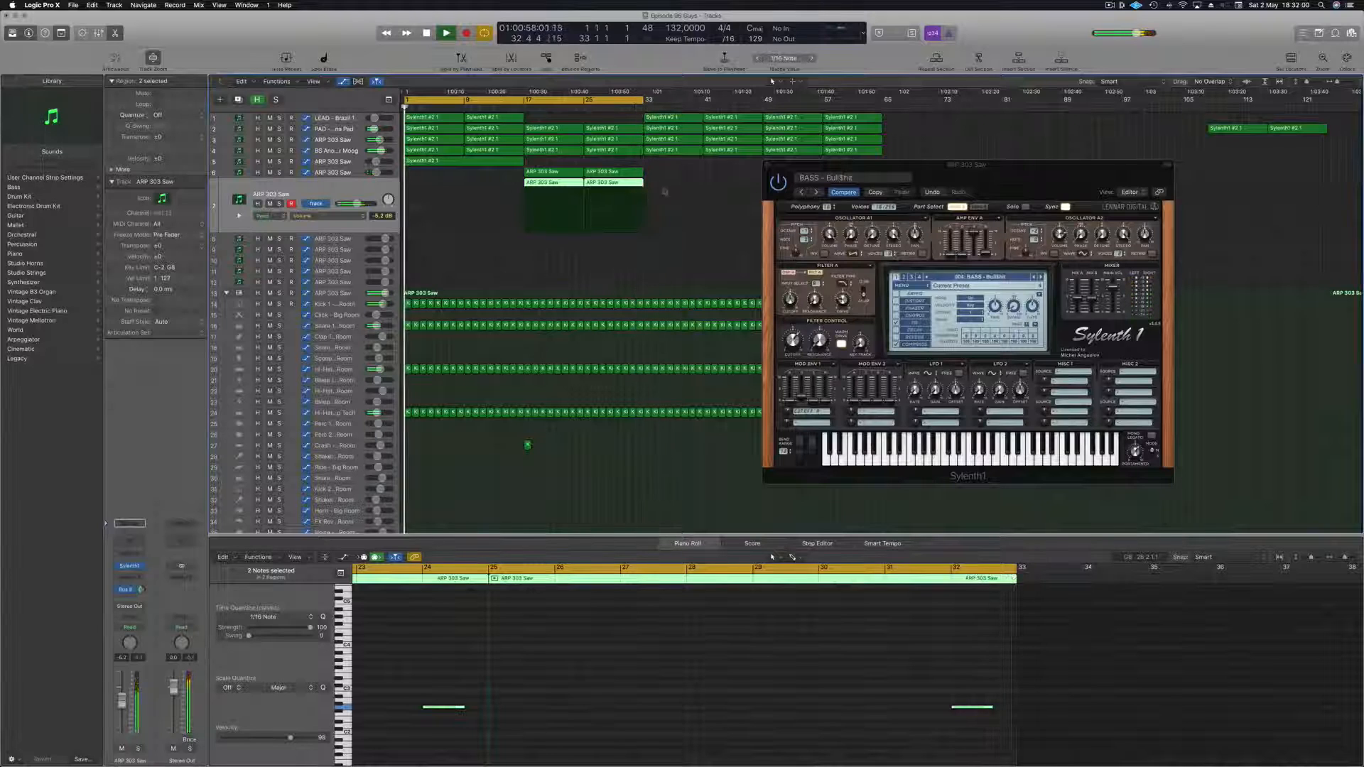
pyautogui.click(571, 107)
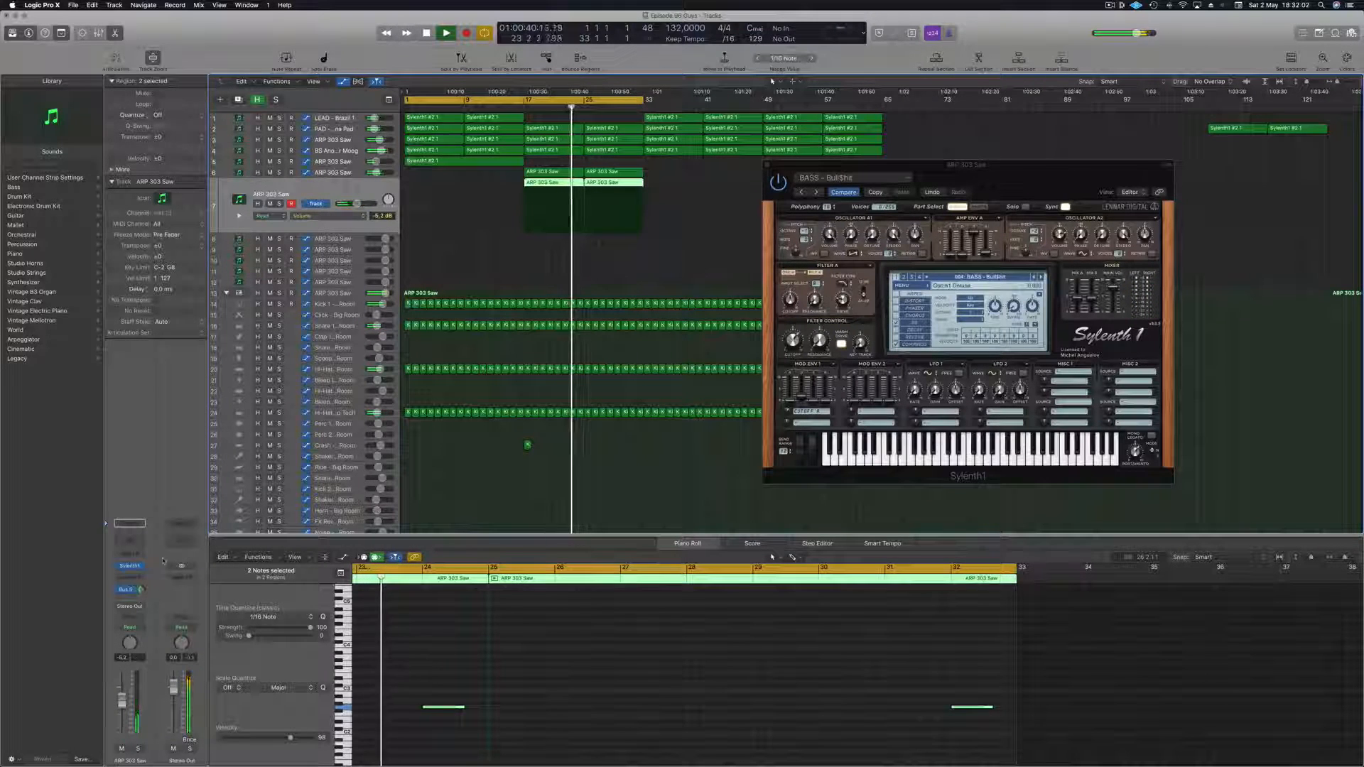
pyautogui.moveTo(793, 345); pyautogui.dragTo(794, 359)
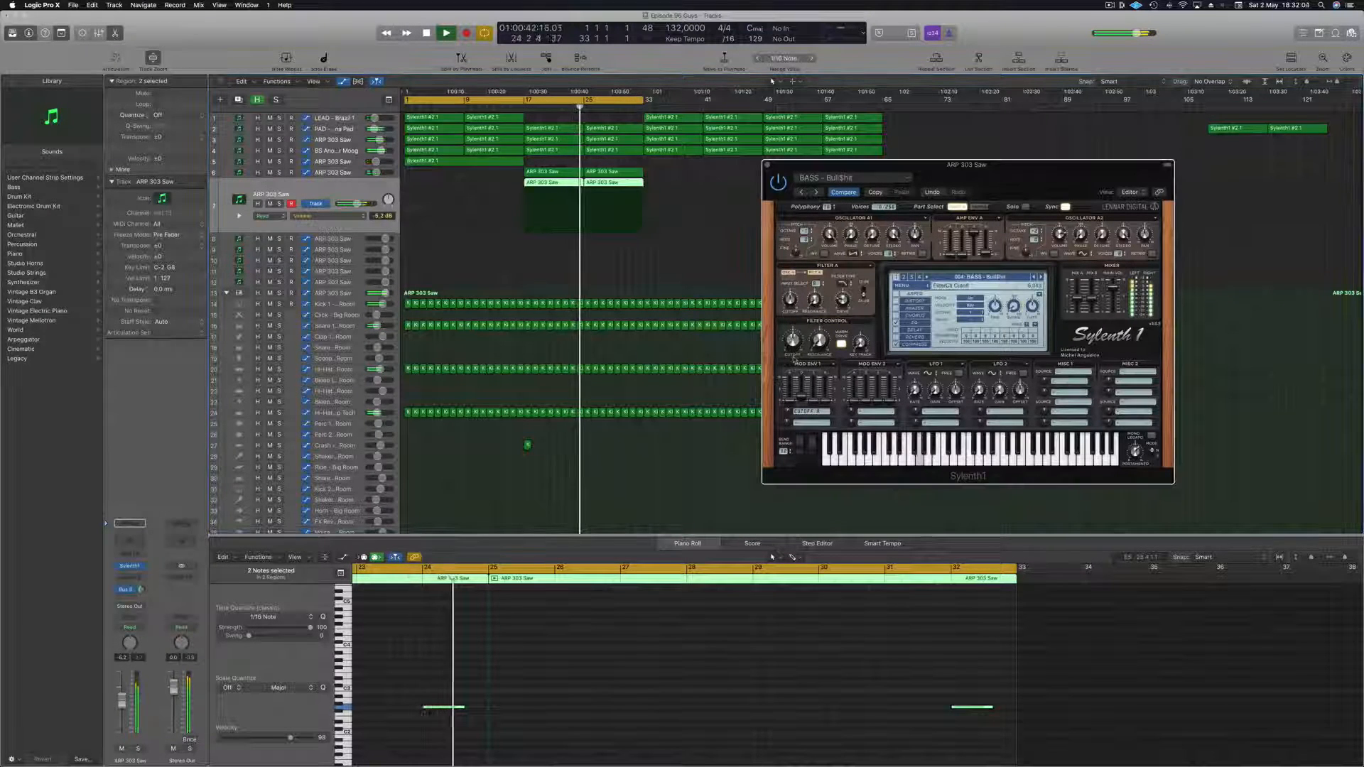
# - Replay from about bar 16 and draw rising filter cutoff automation on the Anjuna pad track towards bars 25 and 33
pyautogui.click(516, 108)
pyautogui.click(348, 130)
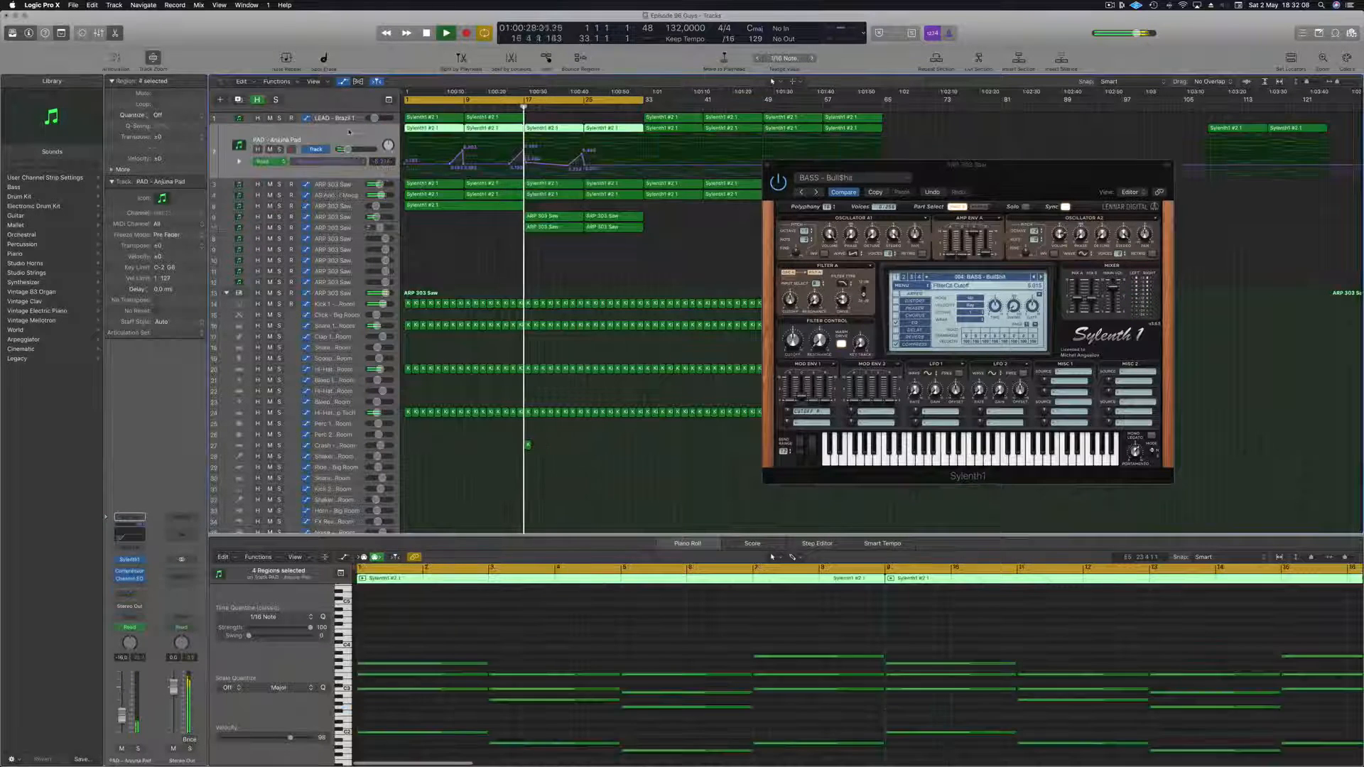
pyautogui.click(583, 151)
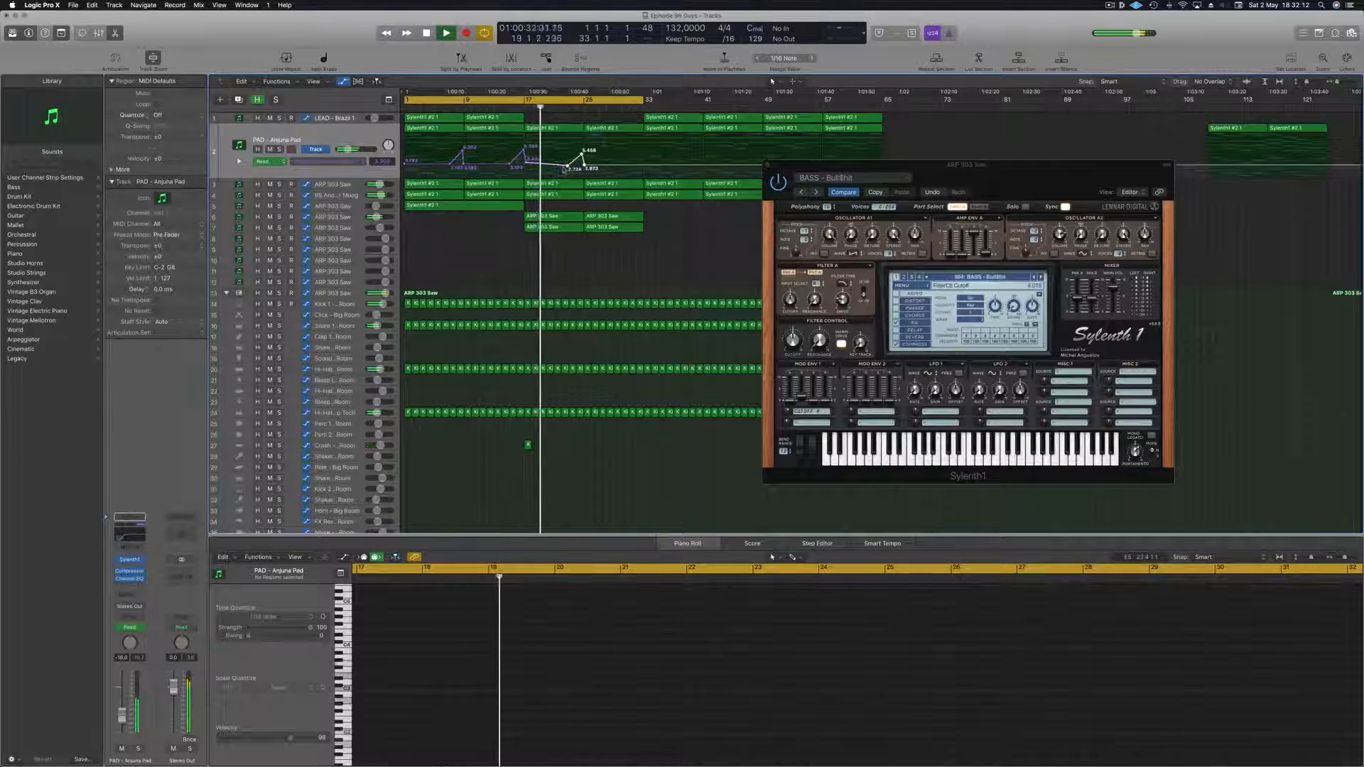
pyautogui.moveTo(568, 168); pyautogui.dragTo(643, 146)
pyautogui.moveTo(842, 169); pyautogui.dragTo(979, 195)
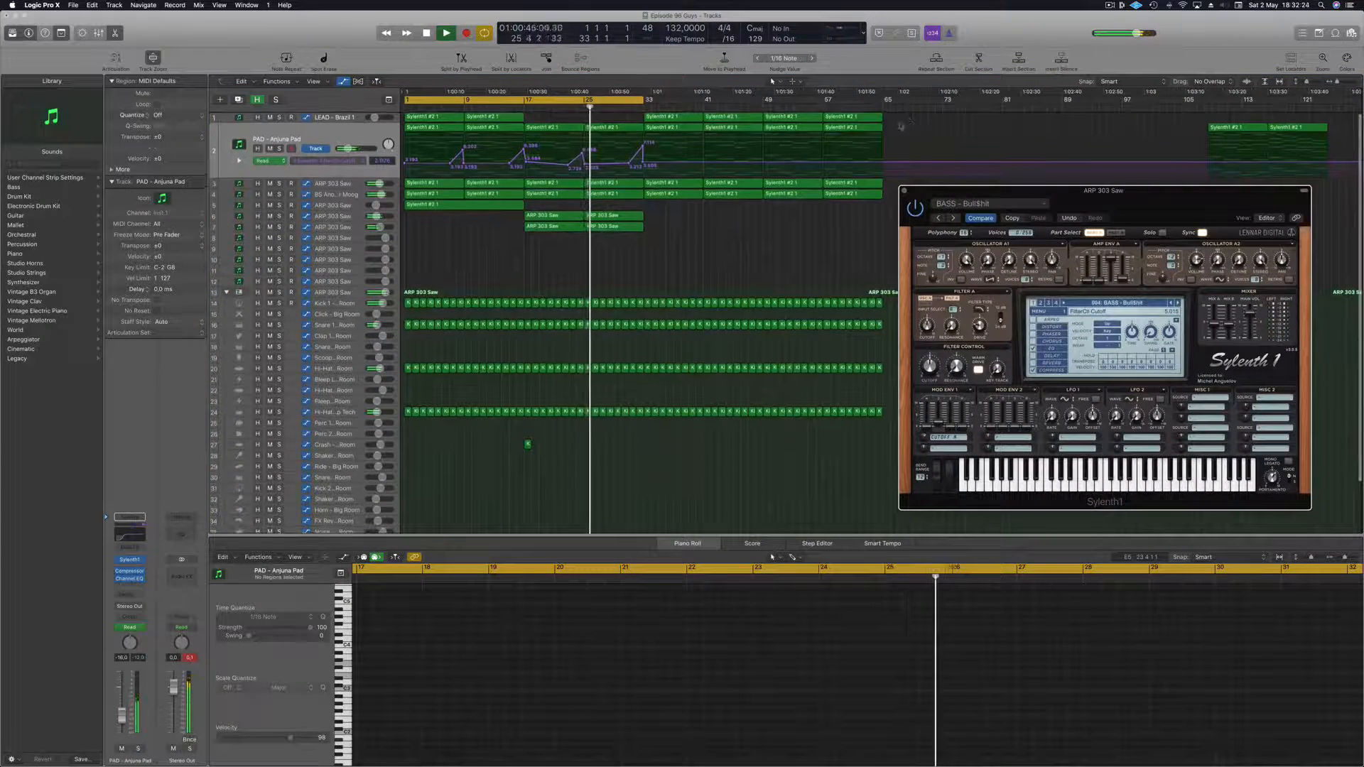
# - Check the third track's saw part in solo, delete the lead and pad regions after bar 33 and extend the cycle to bar 49
pyautogui.click(679, 249)
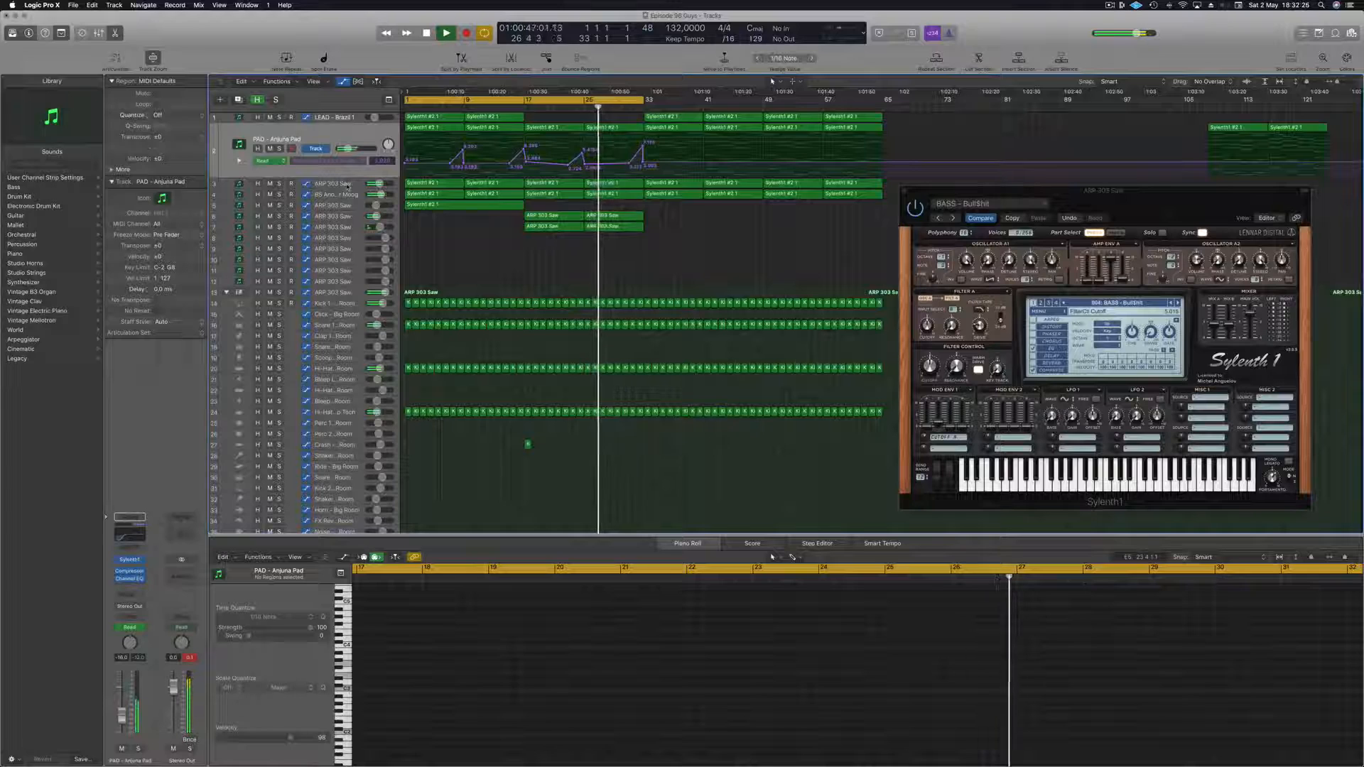
pyautogui.click(347, 184)
pyautogui.click(280, 160)
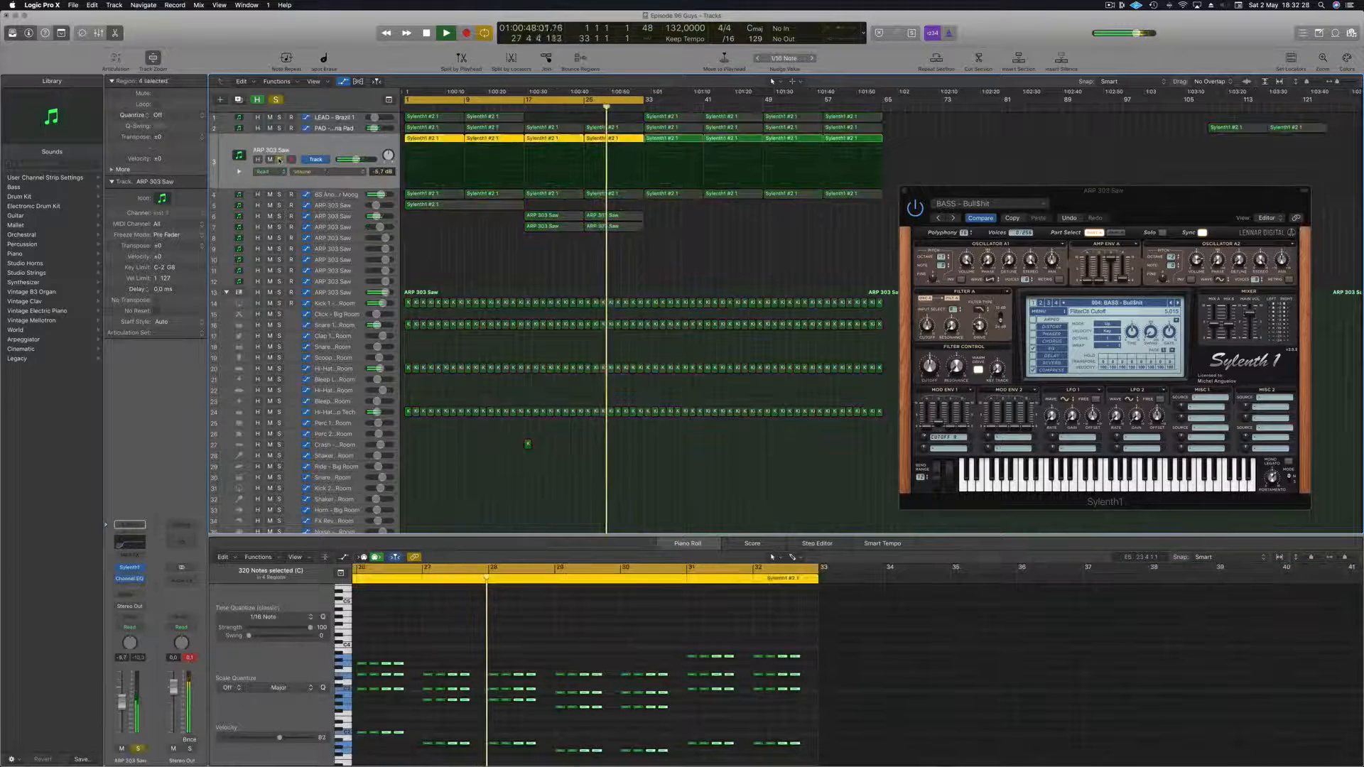
pyautogui.click(279, 160)
pyautogui.moveTo(900, 119); pyautogui.dragTo(673, 130)
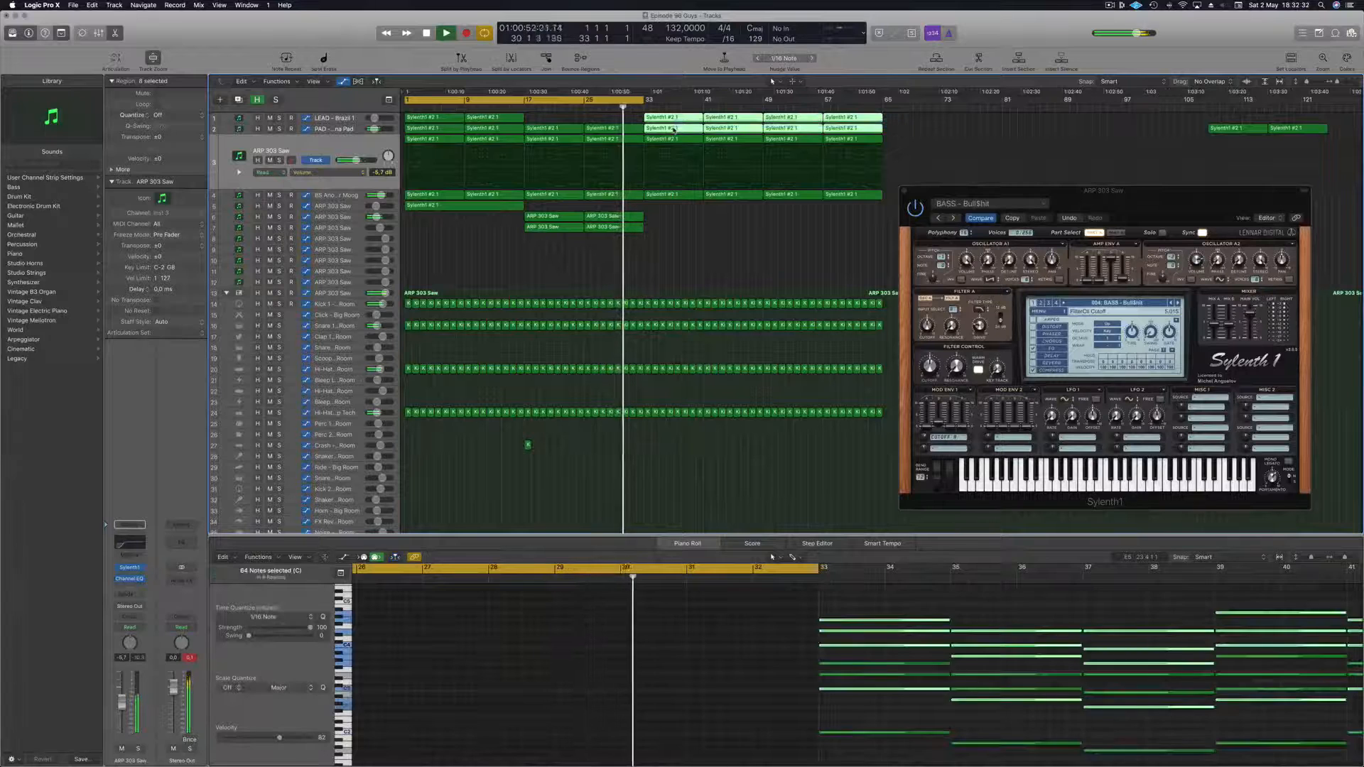
pyautogui.press('Delete')
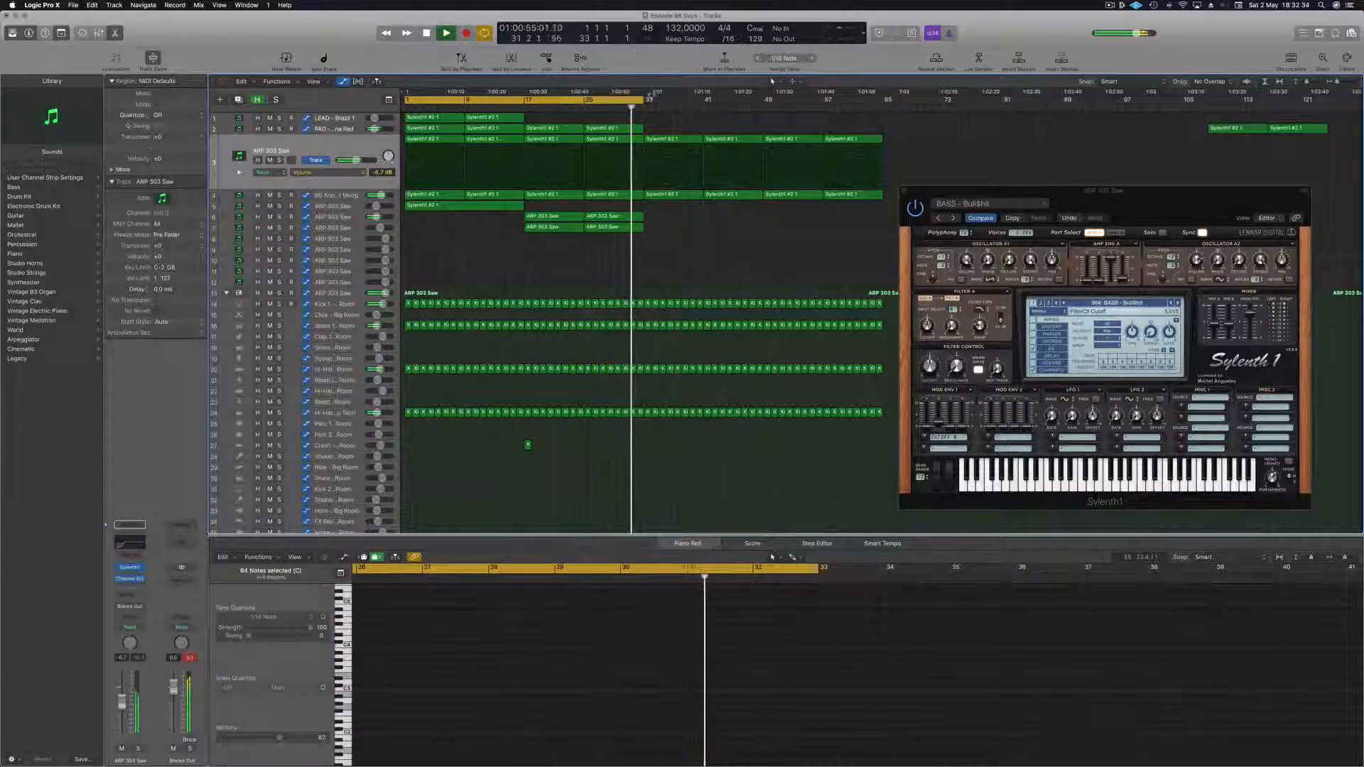
pyautogui.moveTo(648, 95); pyautogui.dragTo(764, 102)
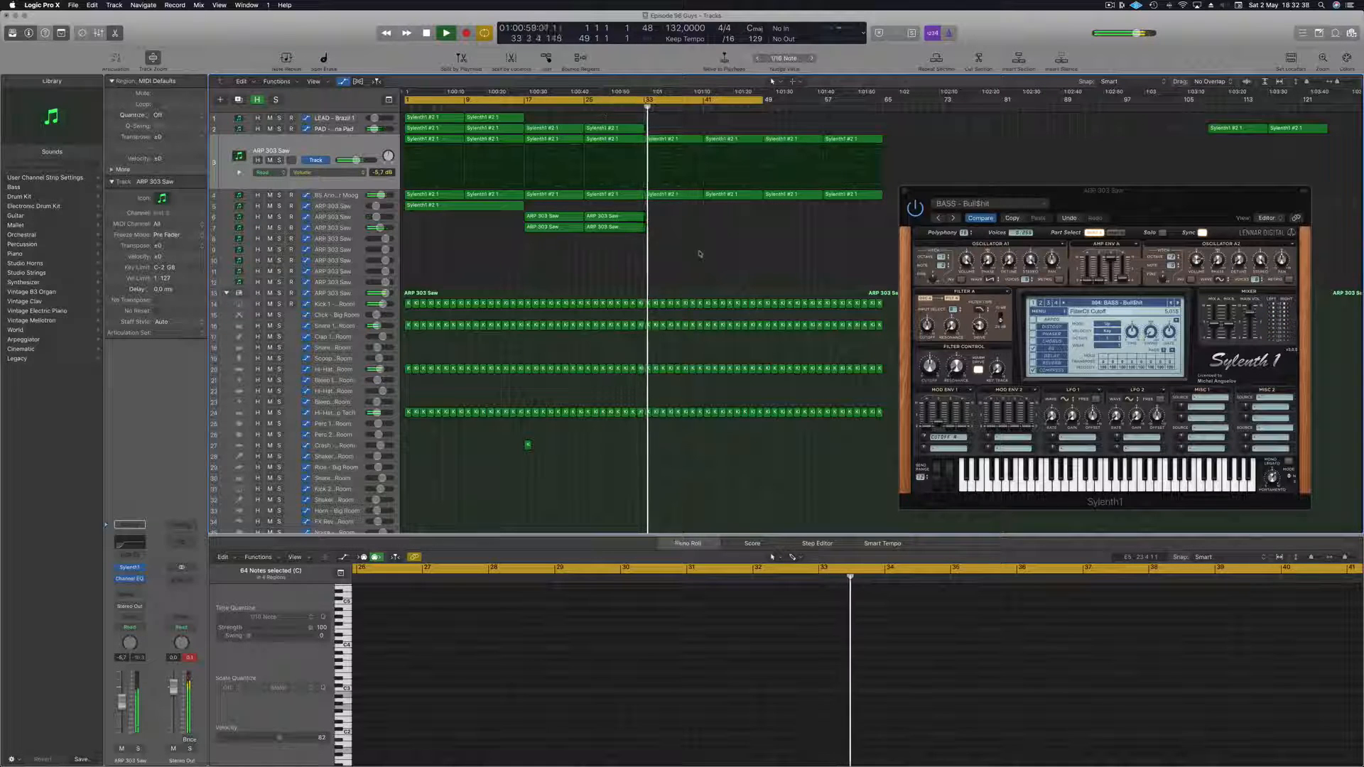
# - Set the third track's automation mode to Touch and nudge its Sylenth1 filter cutoff to record cutoff automation near bar 41
pyautogui.click(354, 153)
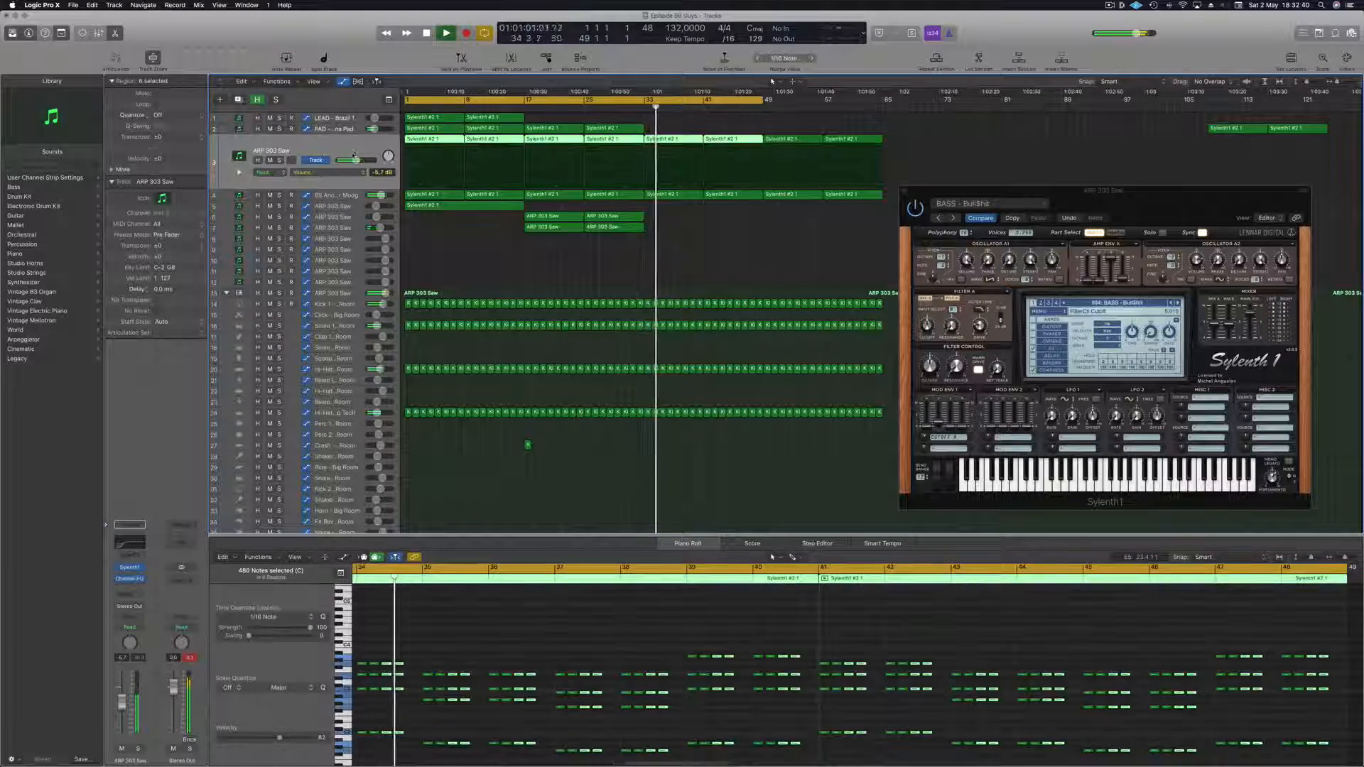
pyautogui.click(607, 256)
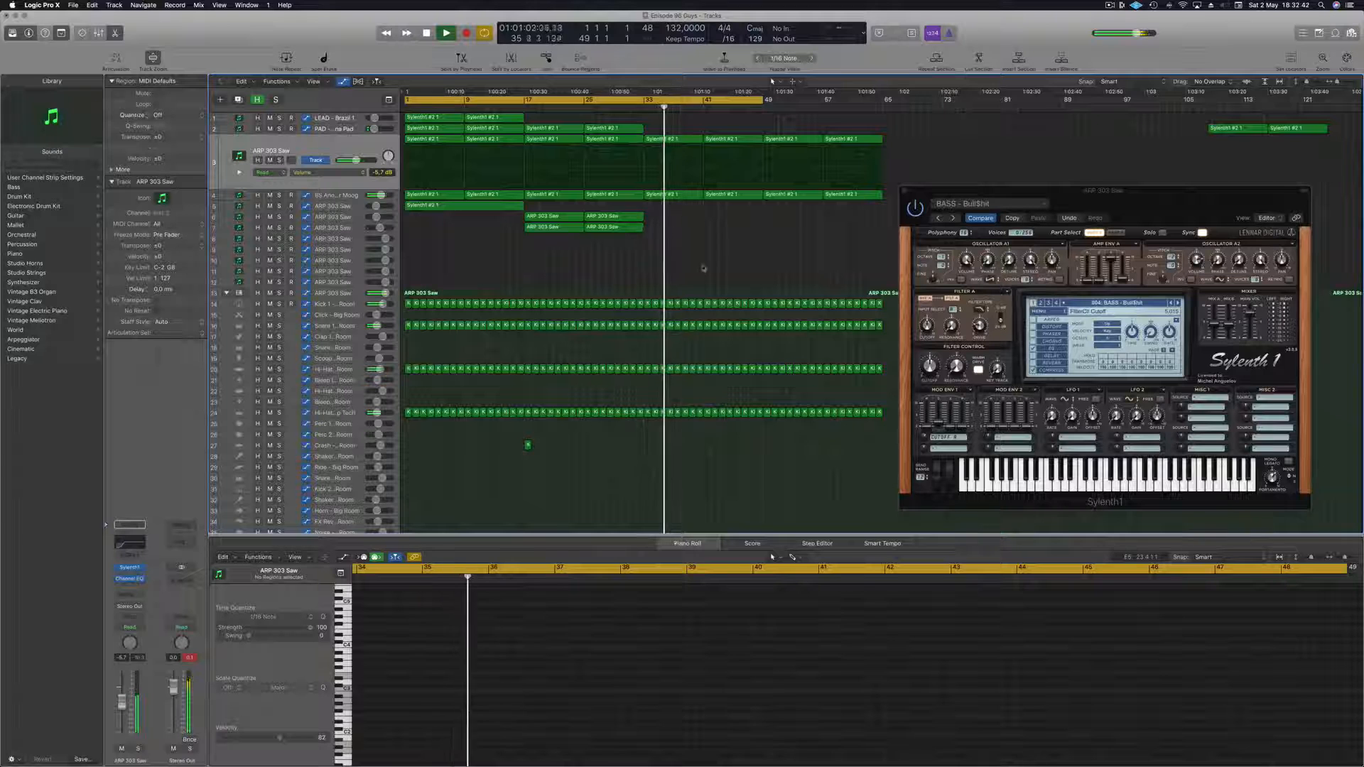
pyautogui.click(348, 151)
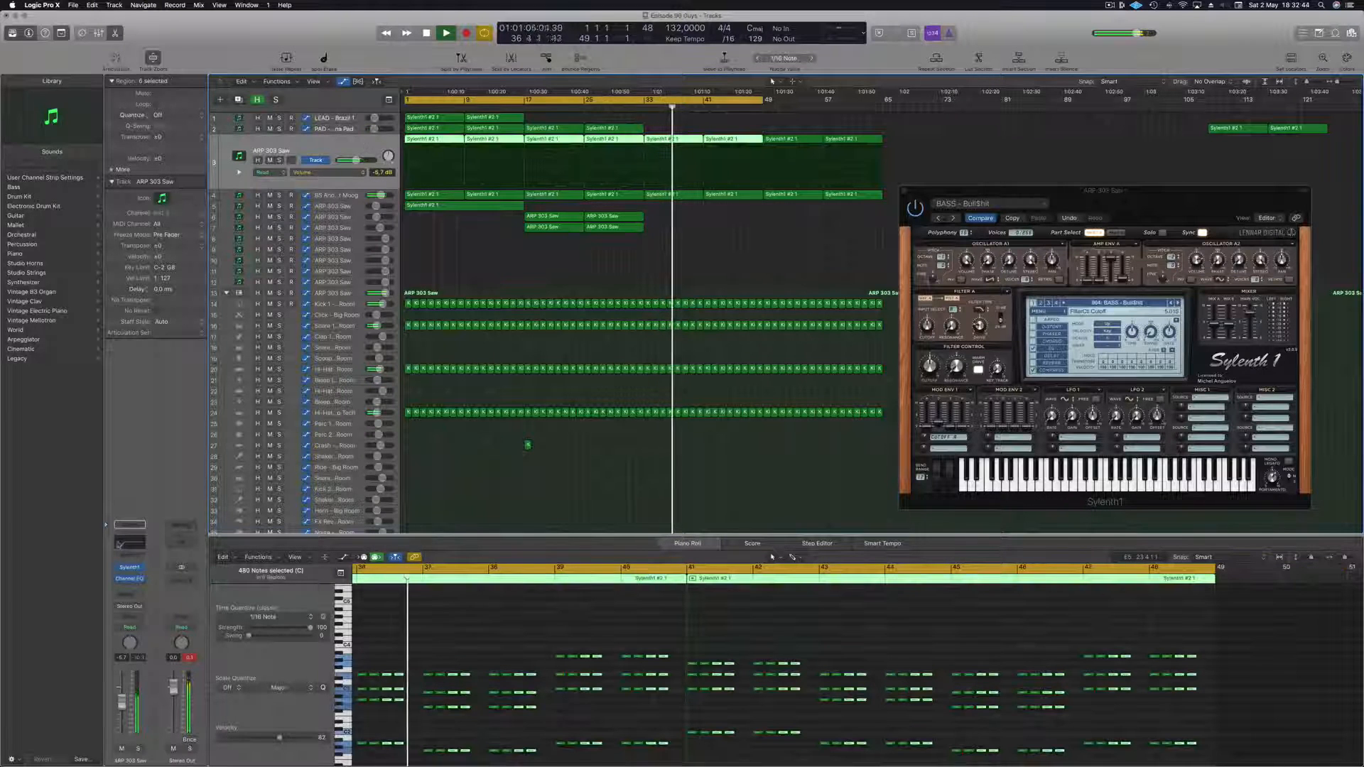
pyautogui.click(129, 628)
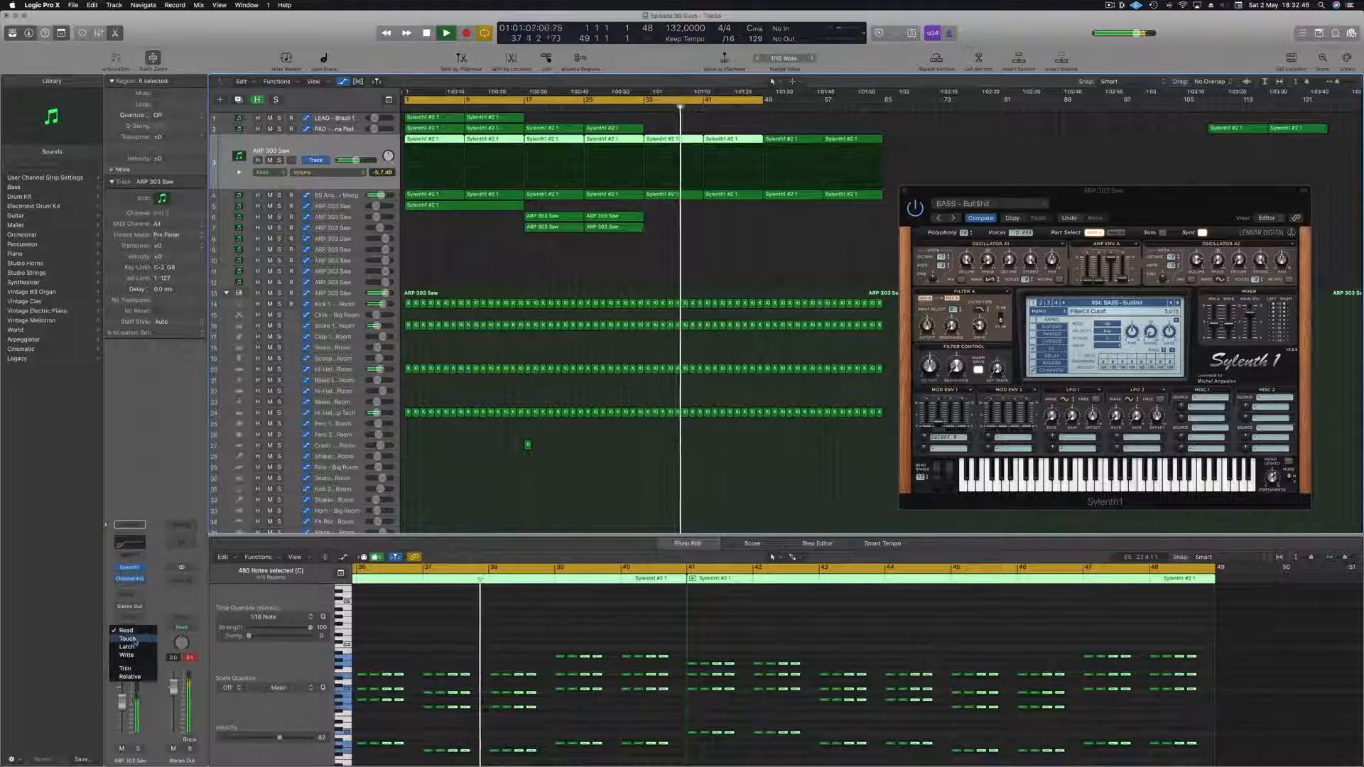
pyautogui.click(134, 640)
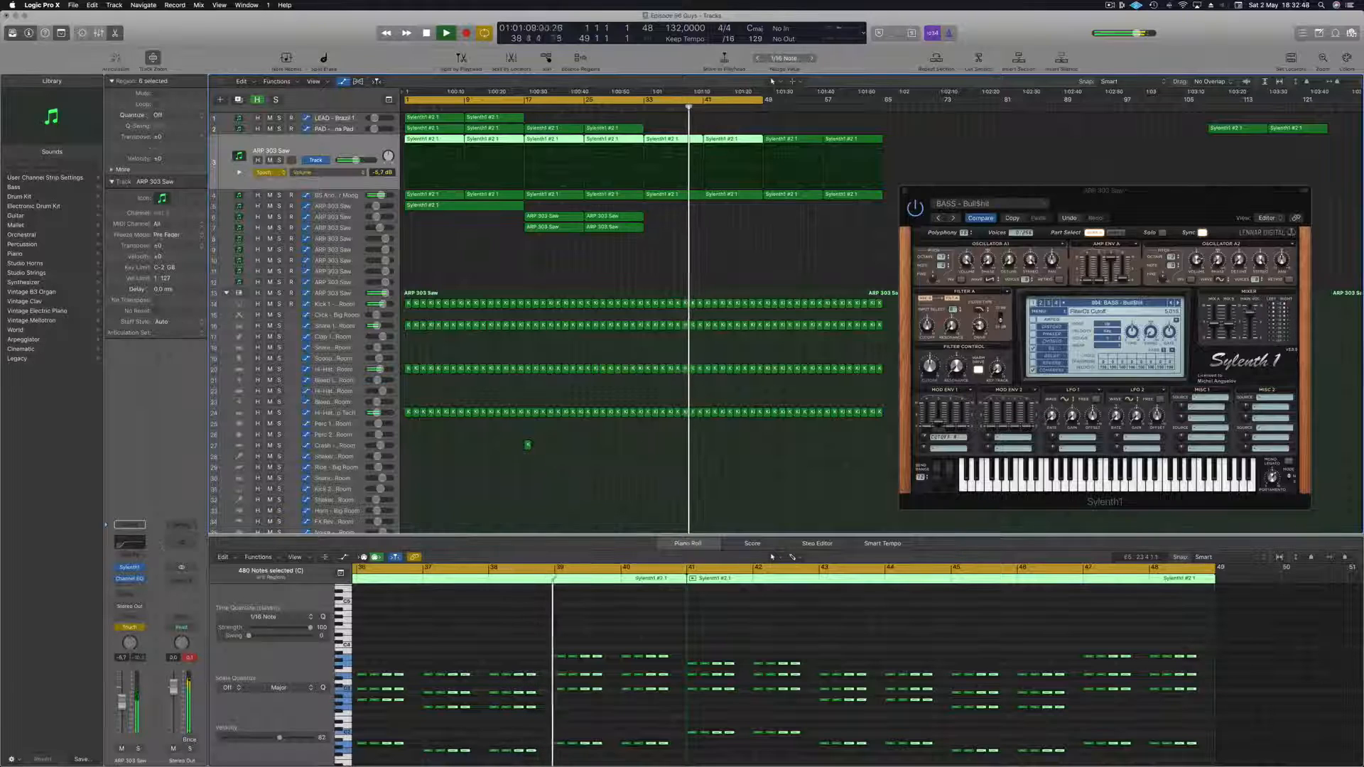
pyautogui.click(129, 568)
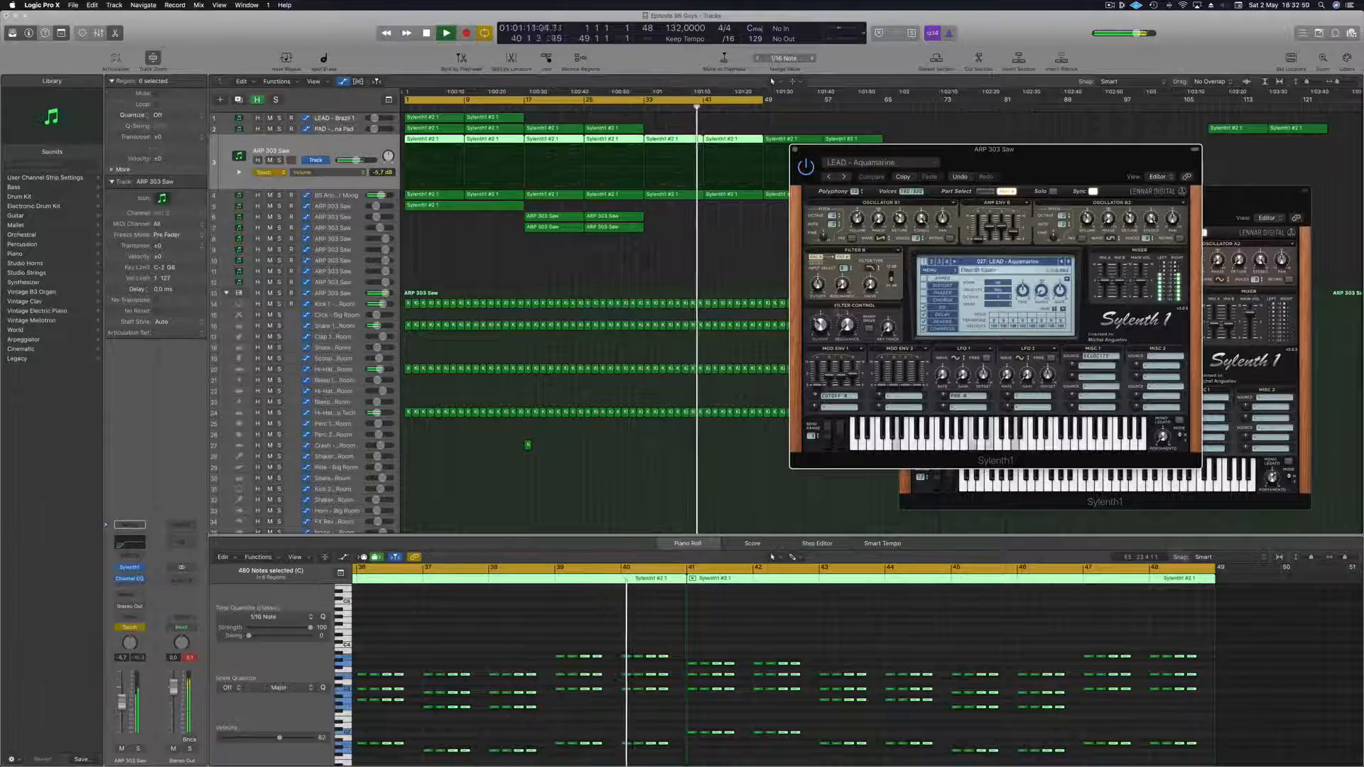
pyautogui.moveTo(820, 324); pyautogui.dragTo(820, 320)
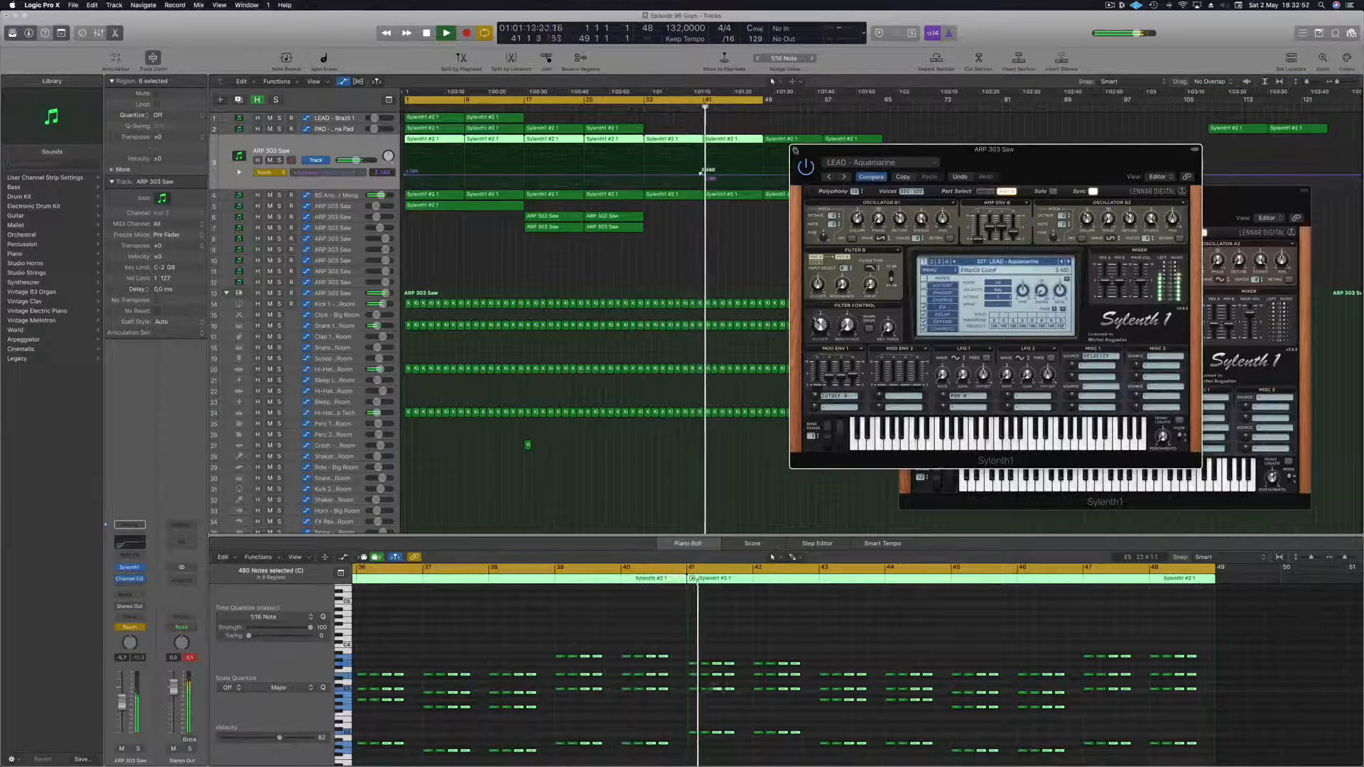
pyautogui.click(795, 149)
# - Lower the volume of the two-note bass track to about -11.8 dB and audition it around bars 24 and 32
pyautogui.click(576, 109)
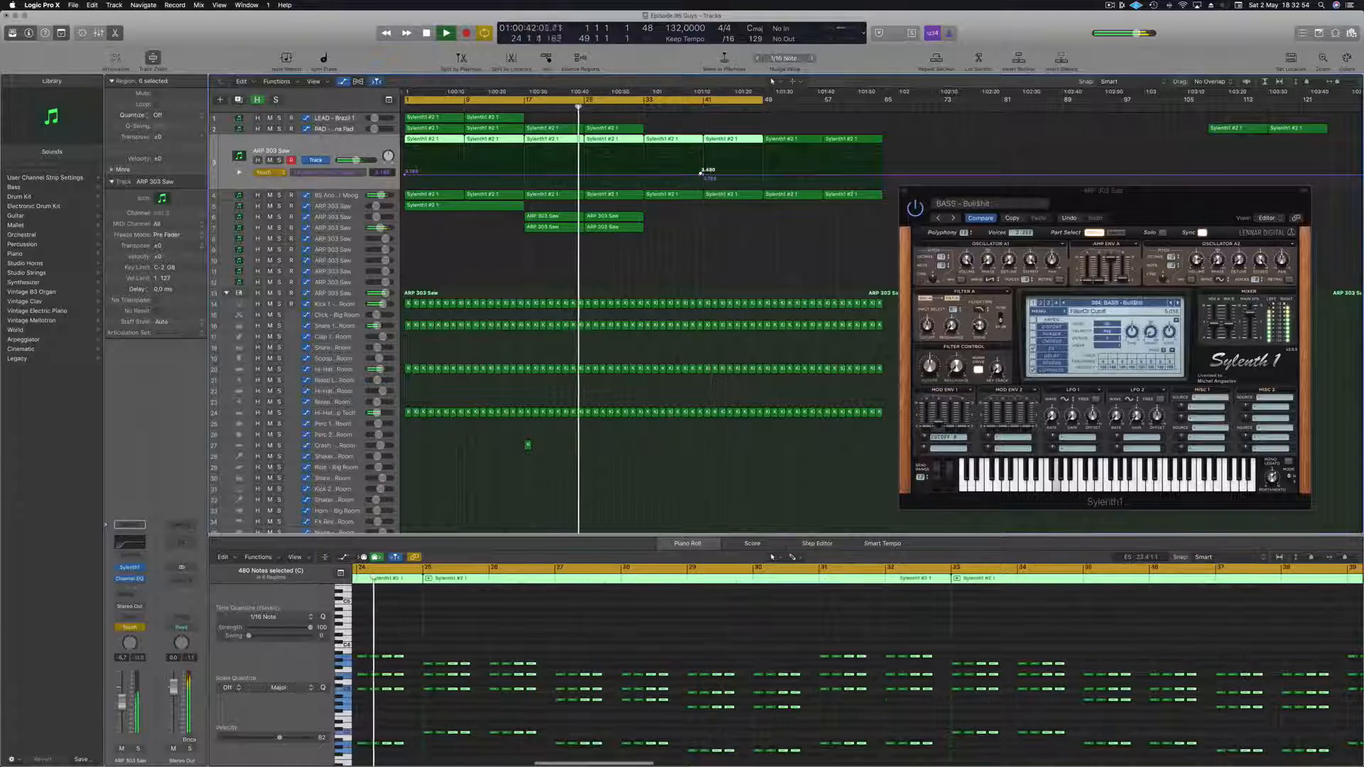
pyautogui.click(458, 233)
pyautogui.click(354, 226)
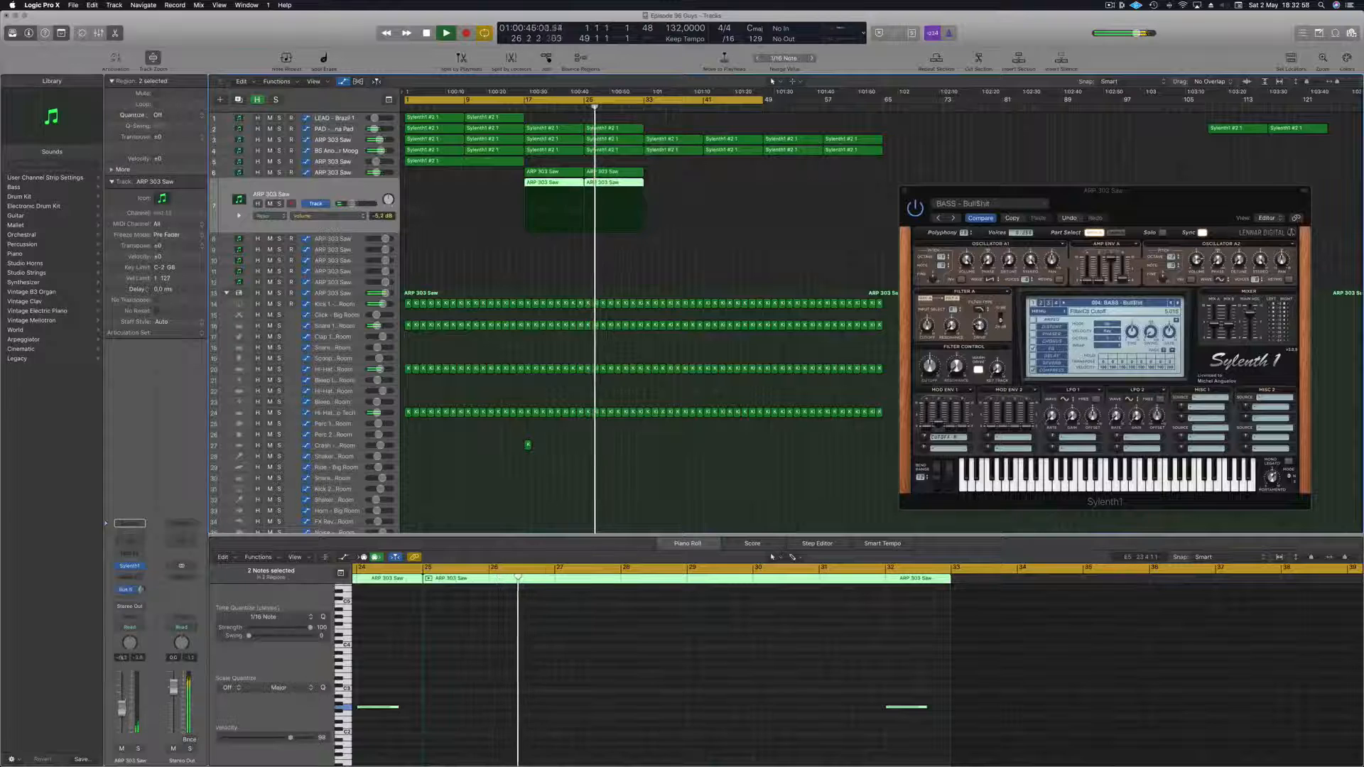
pyautogui.click(630, 108)
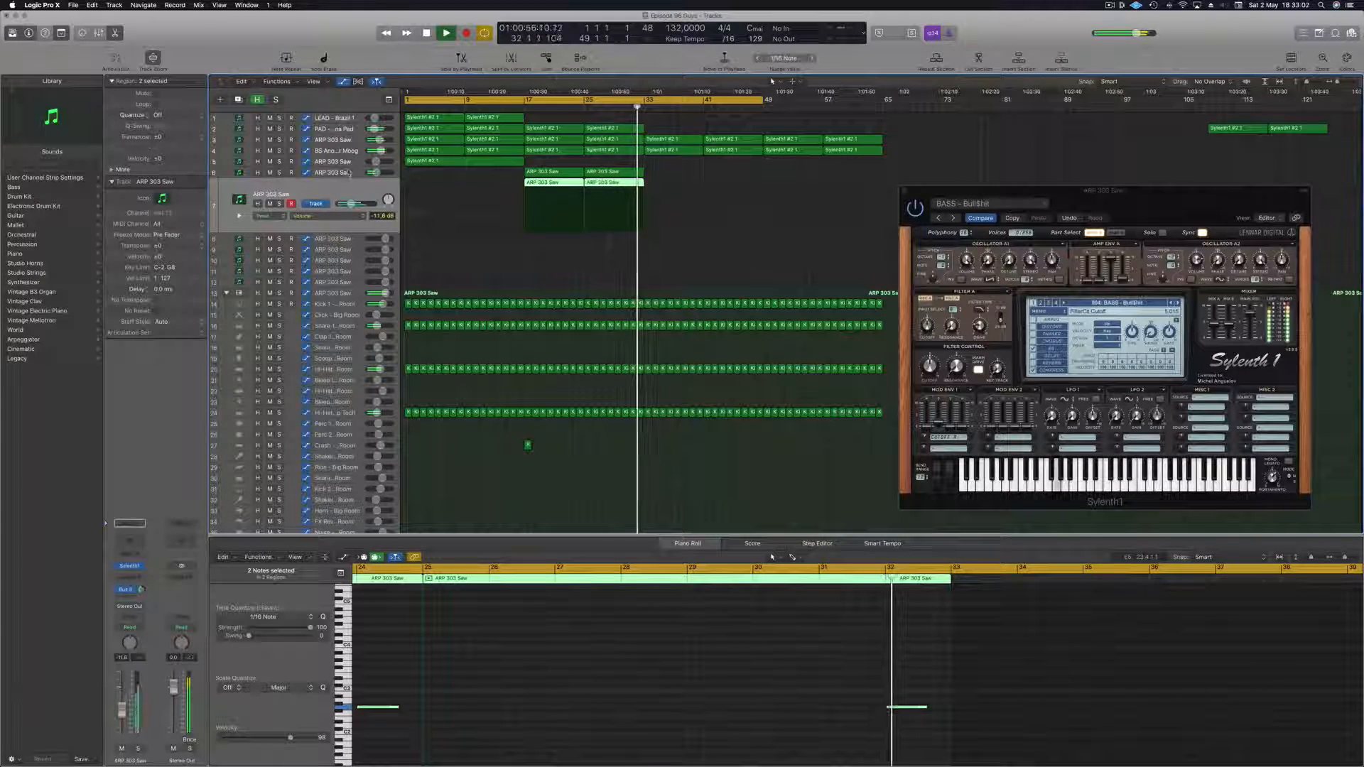
# - Draw filter cutoff automation on the third track that dips at bar 33 and rises up to bar 49
pyautogui.click(350, 150)
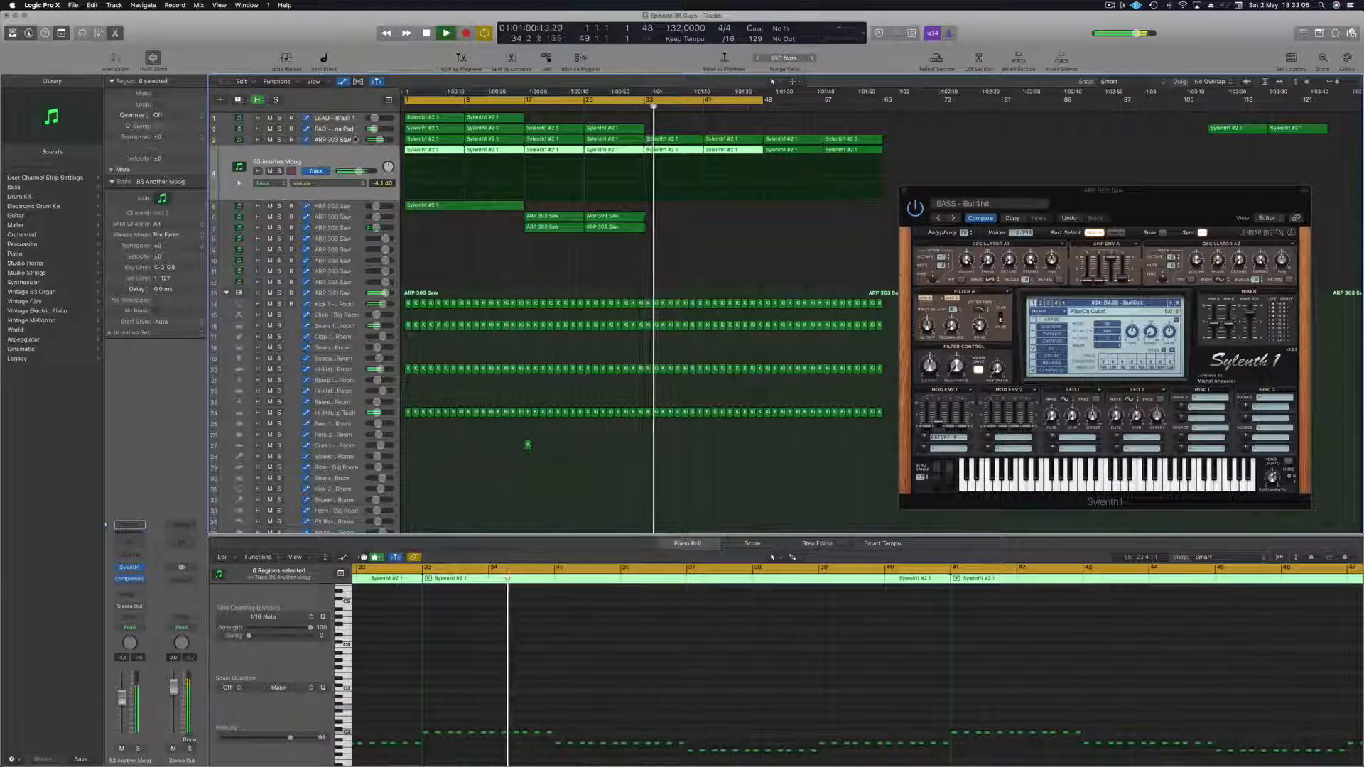
pyautogui.click(356, 139)
pyautogui.moveTo(584, 175); pyautogui.dragTo(763, 161)
pyautogui.click(762, 170)
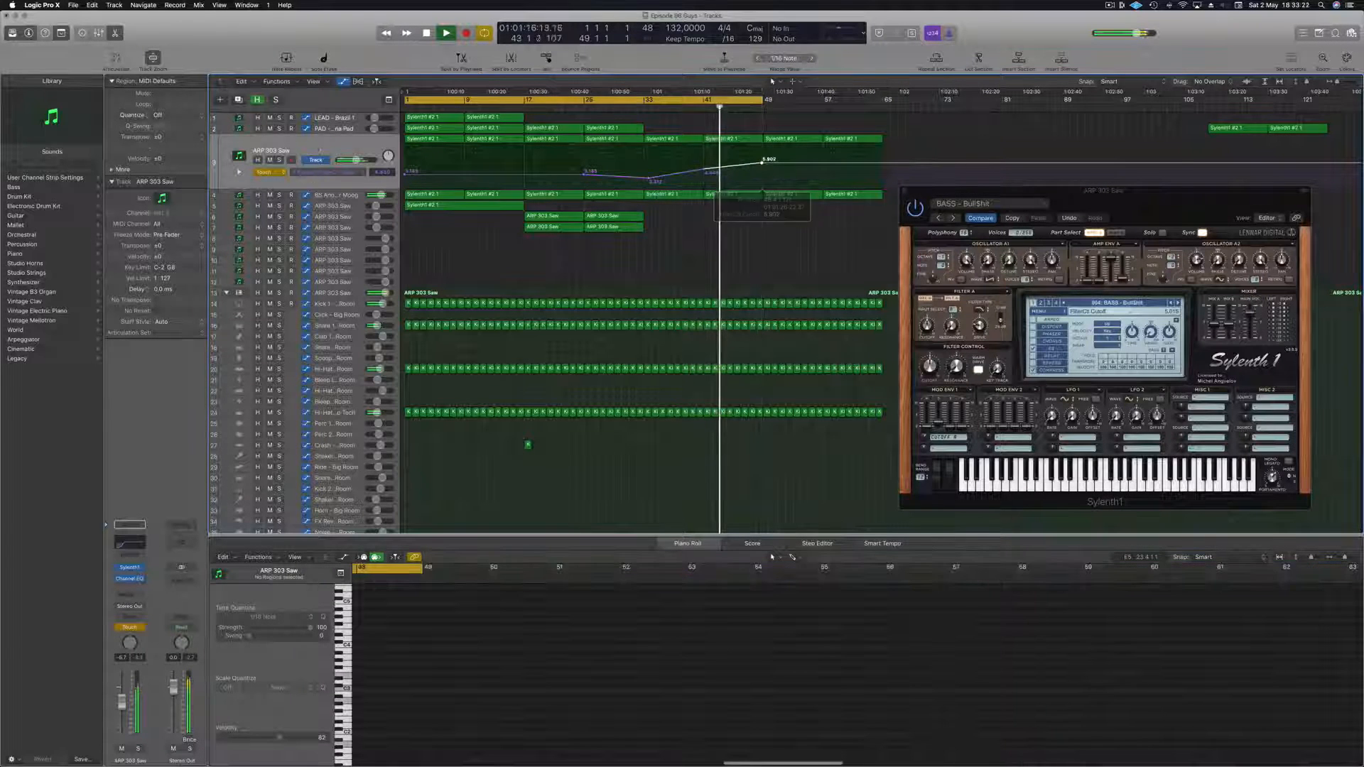
# - Add a send to Bus 5 on the third track and move its level to record send automation
pyautogui.click(319, 147)
pyautogui.click(129, 596)
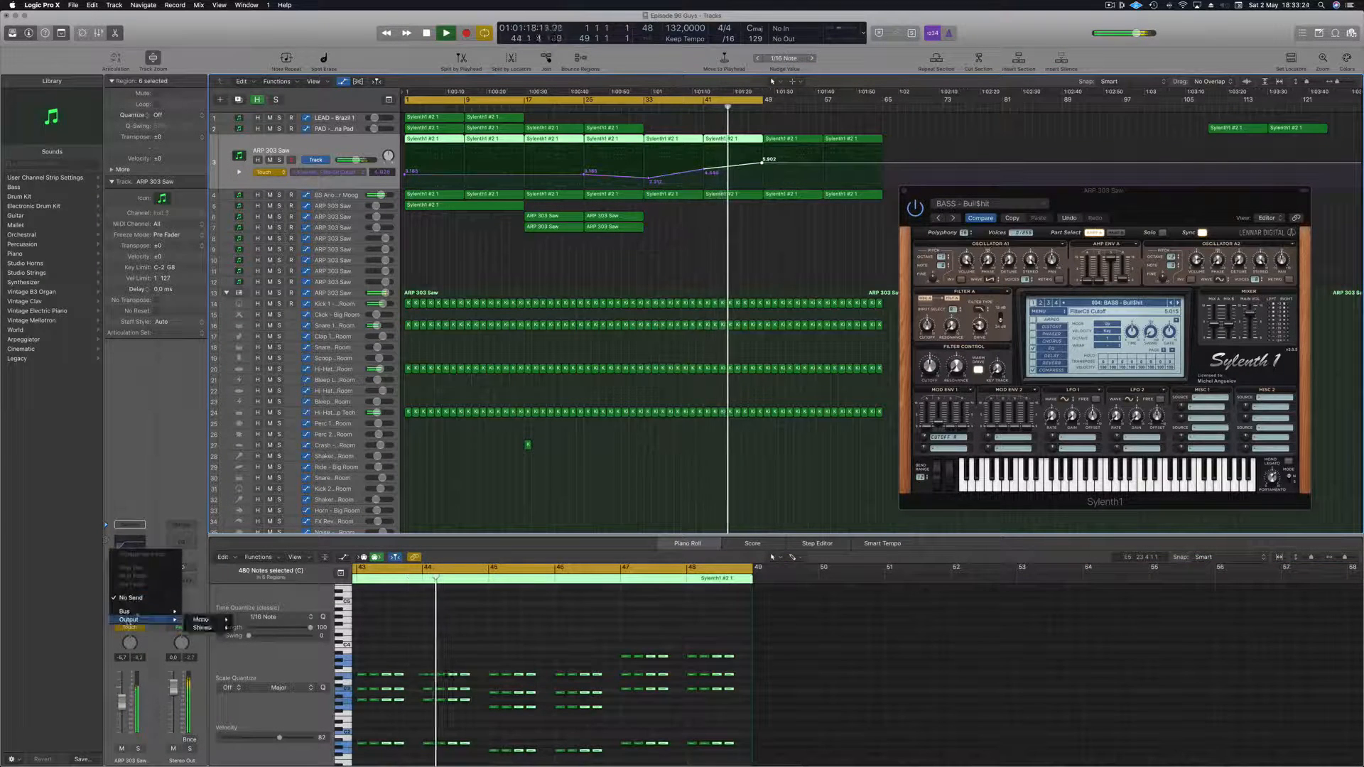
pyautogui.moveTo(137, 612)
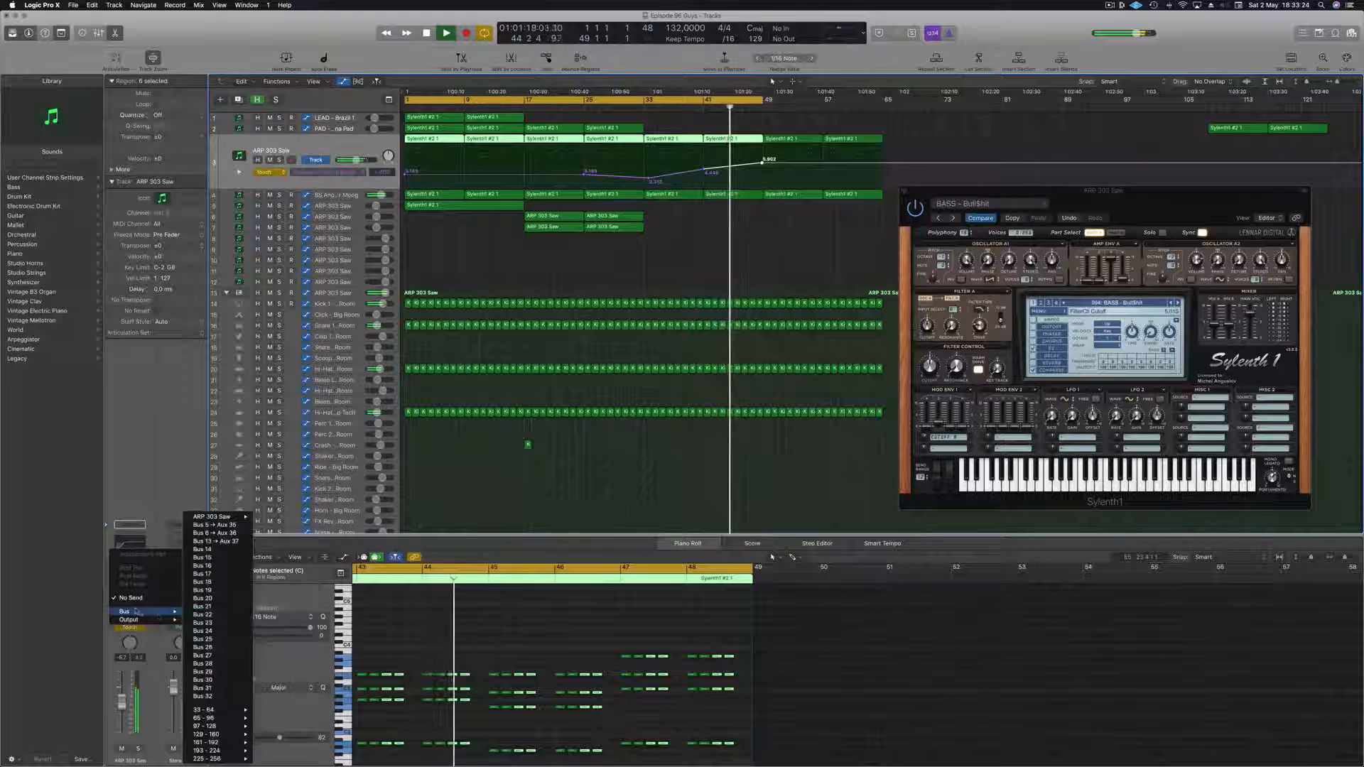
pyautogui.click(214, 525)
pyautogui.moveTo(144, 591); pyautogui.dragTo(144, 594)
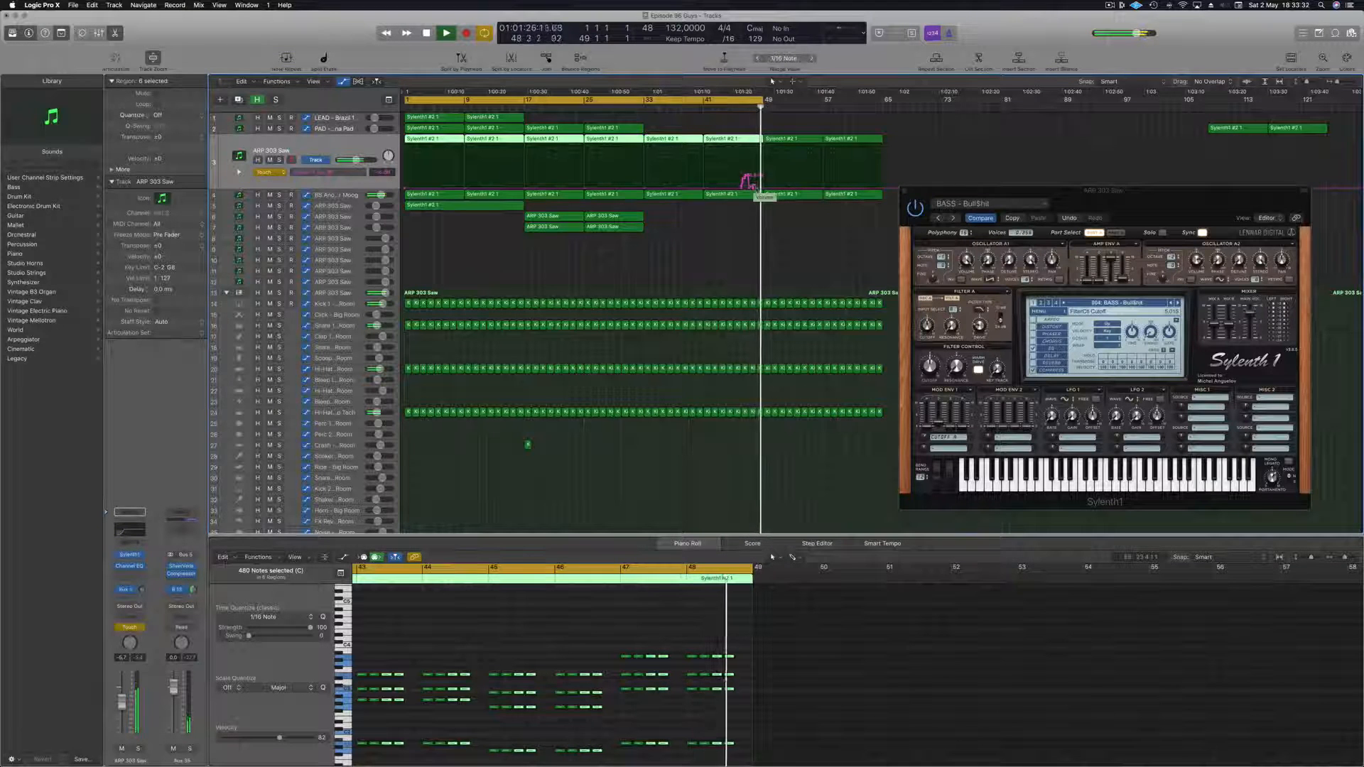
# - Clear the recorded send moves, anchor the send level at its minimum near bar 33 and set the automation mode to Read
pyautogui.moveTo(758, 190); pyautogui.dragTo(646, 194)
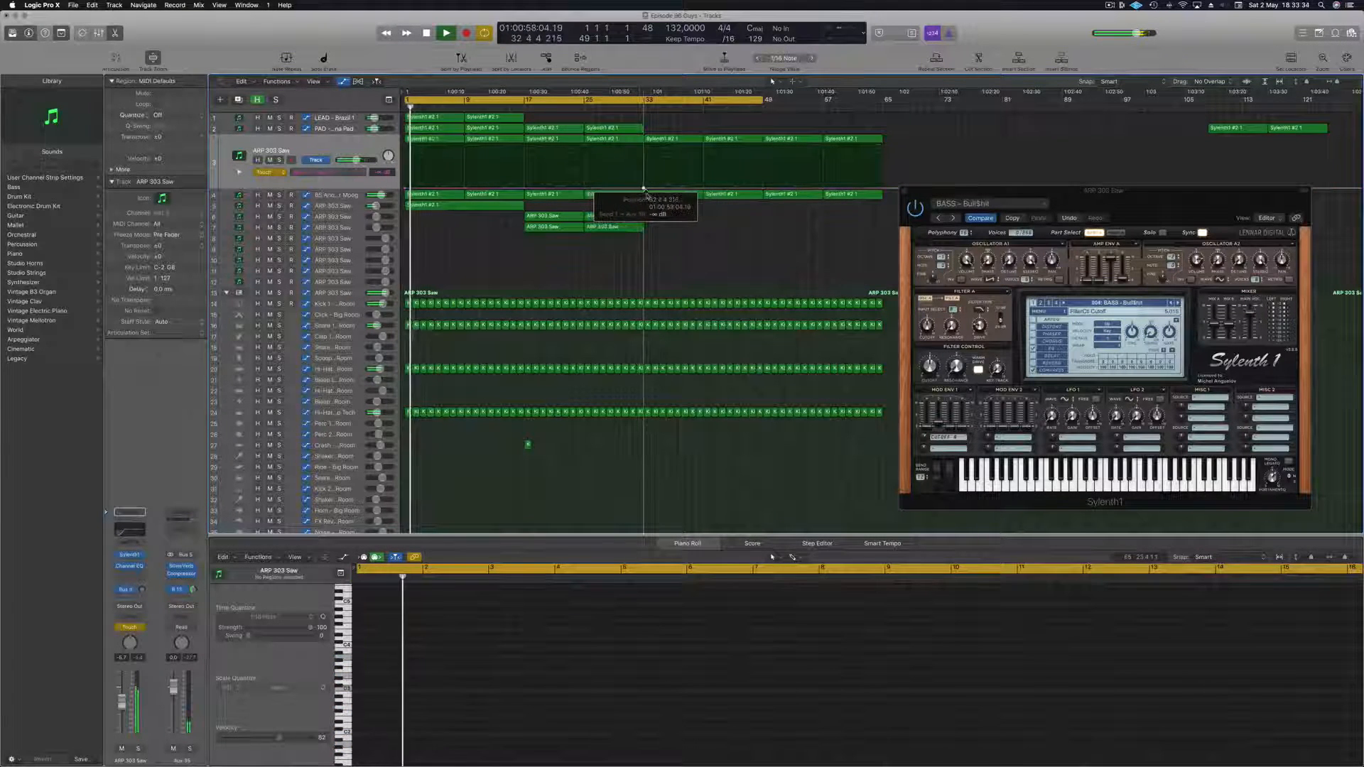
pyautogui.click(267, 172)
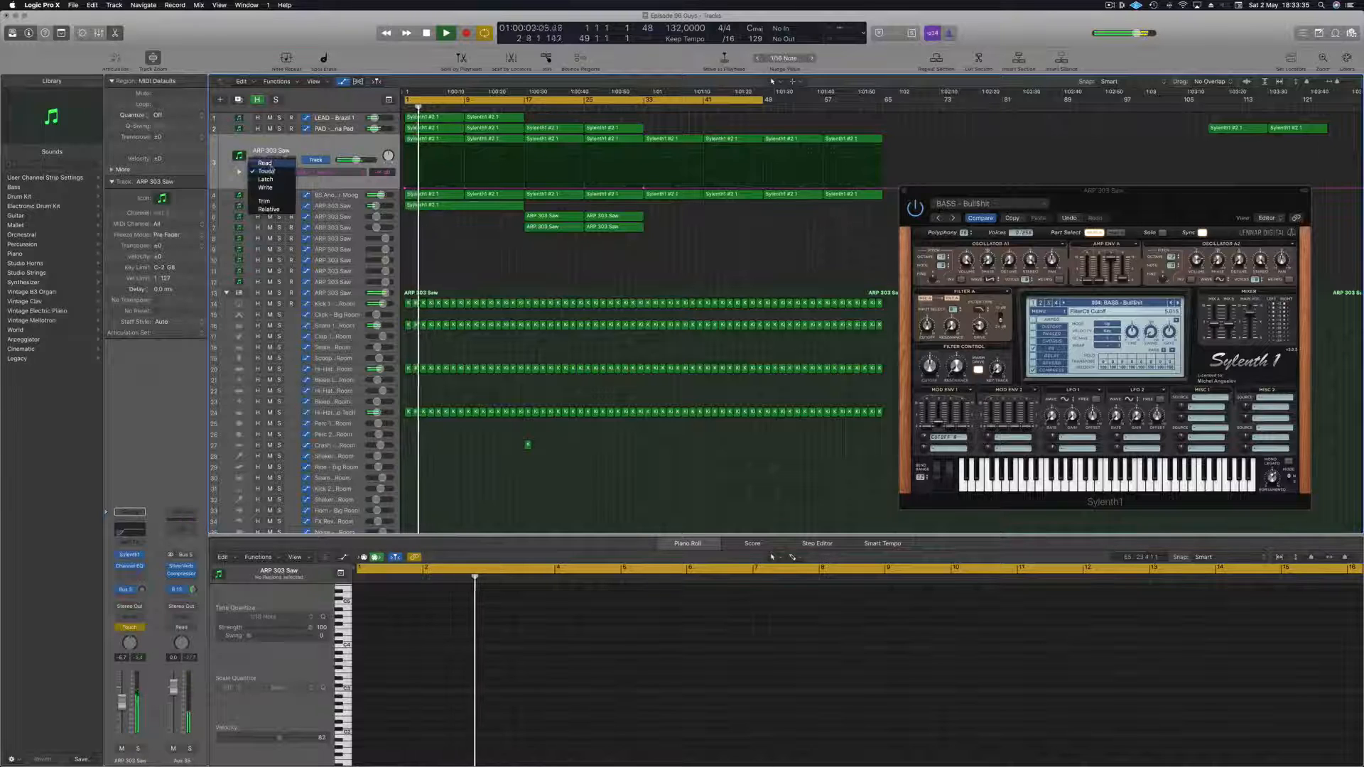
pyautogui.click(264, 163)
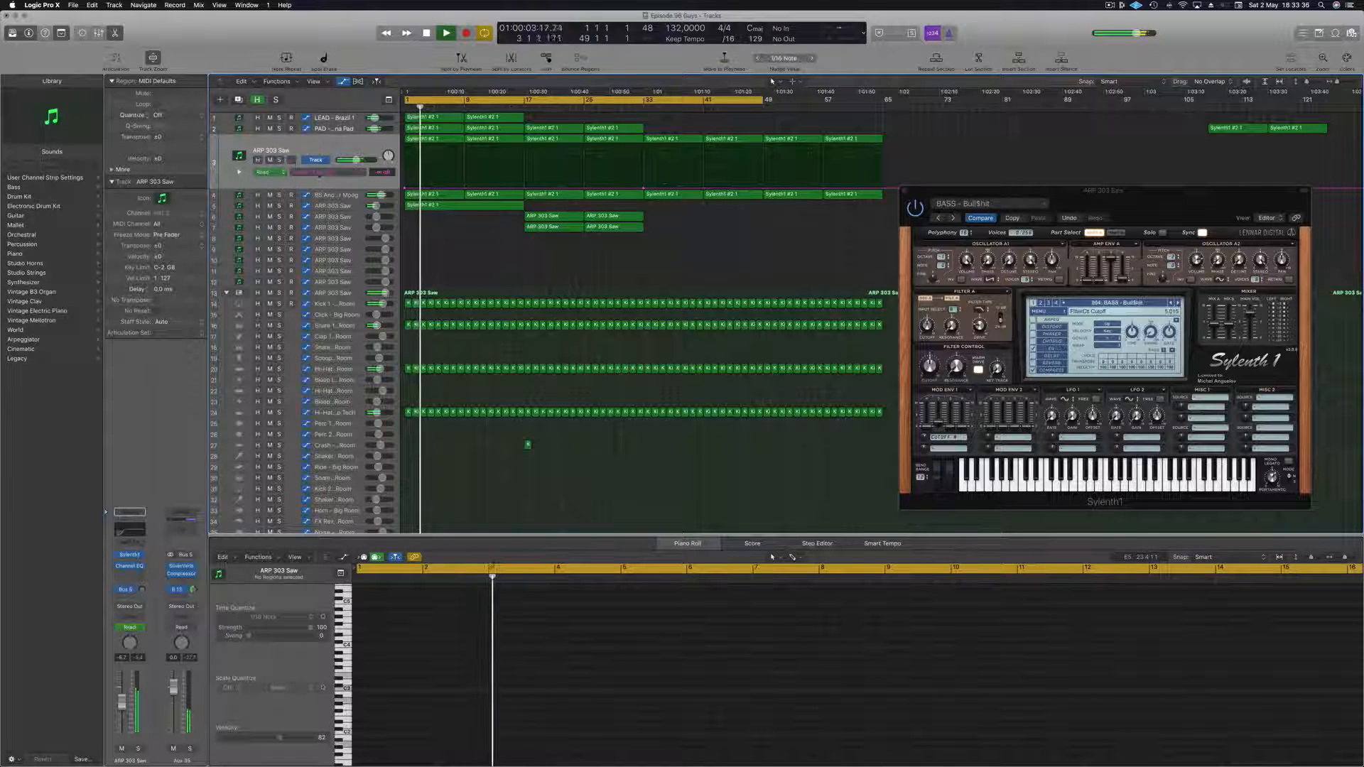
# - Ramp the third track's send automation up from bar 33 to bar 41 and show its Sylenth1 filter cutoff automation again
pyautogui.click(629, 111)
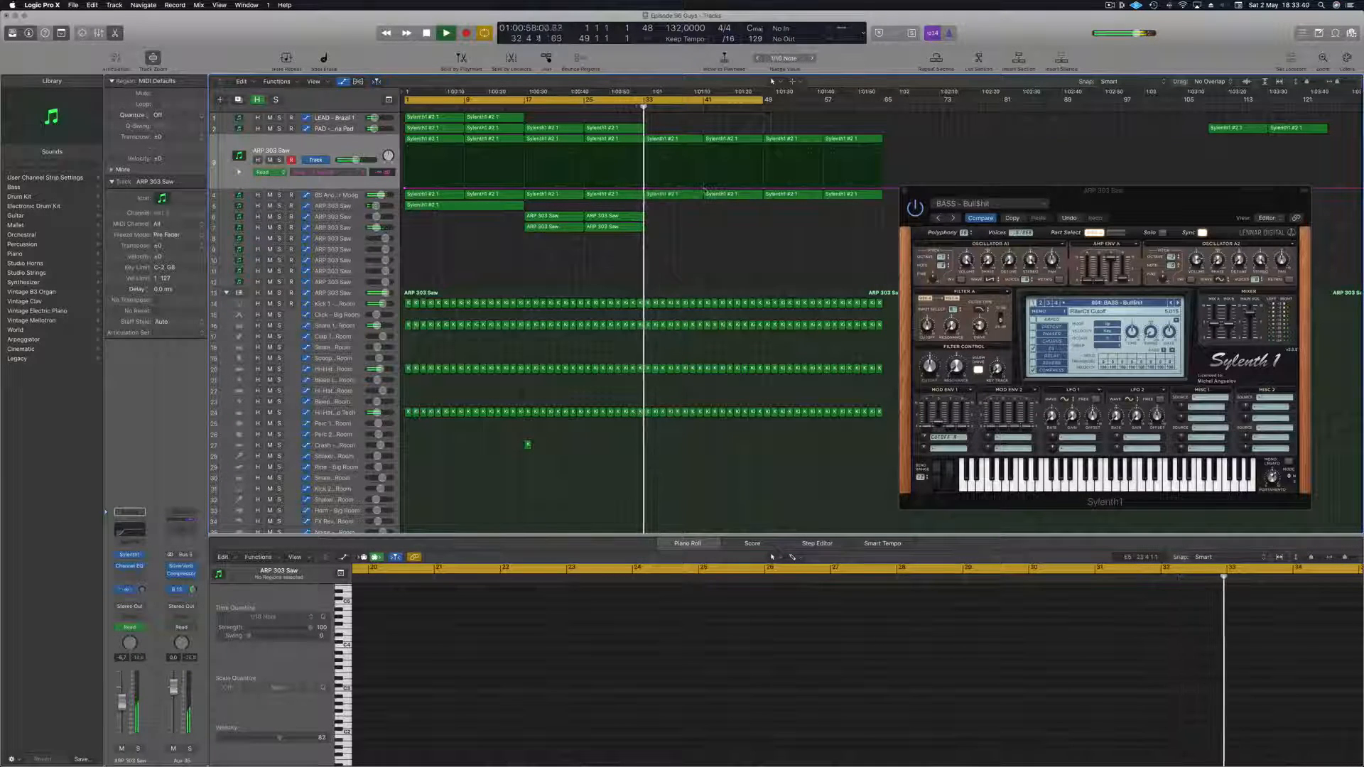
pyautogui.moveTo(702, 191); pyautogui.dragTo(703, 175)
pyautogui.click(327, 172)
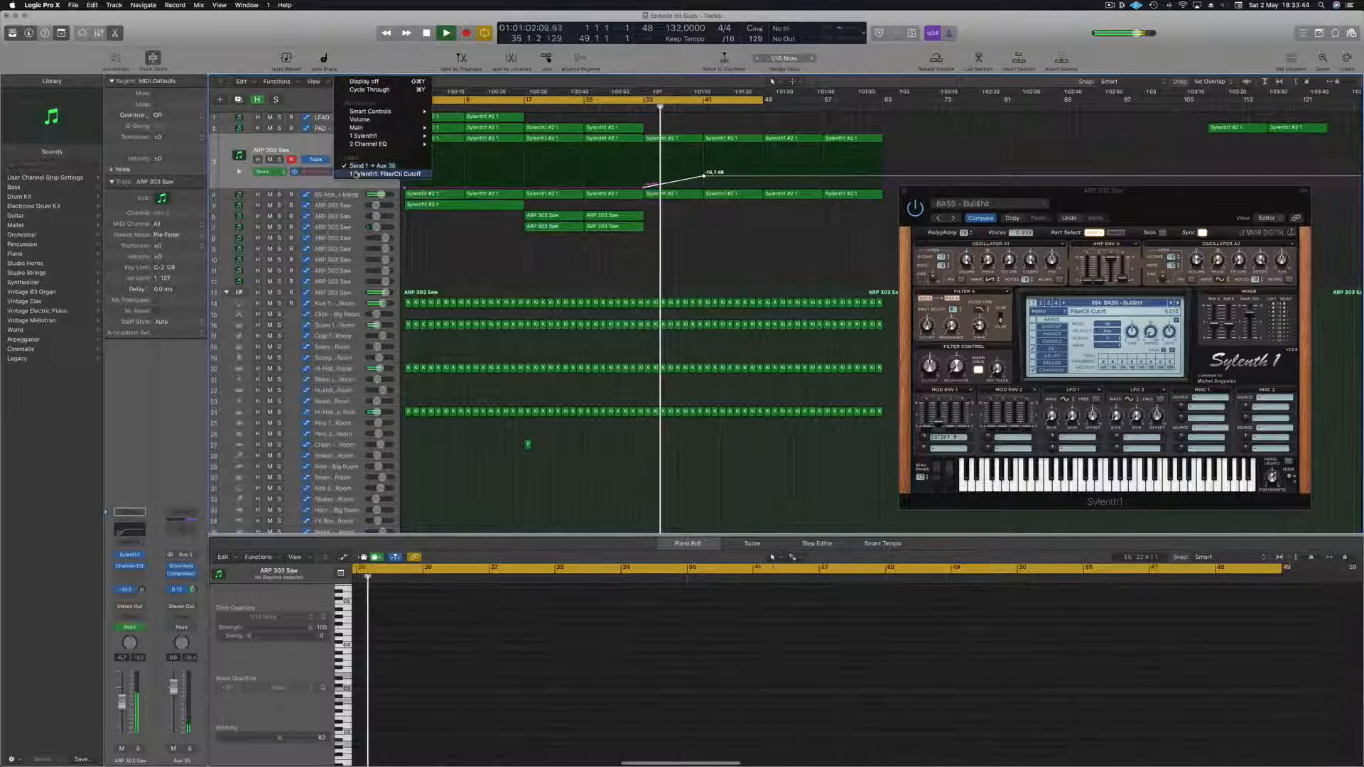
pyautogui.click(376, 174)
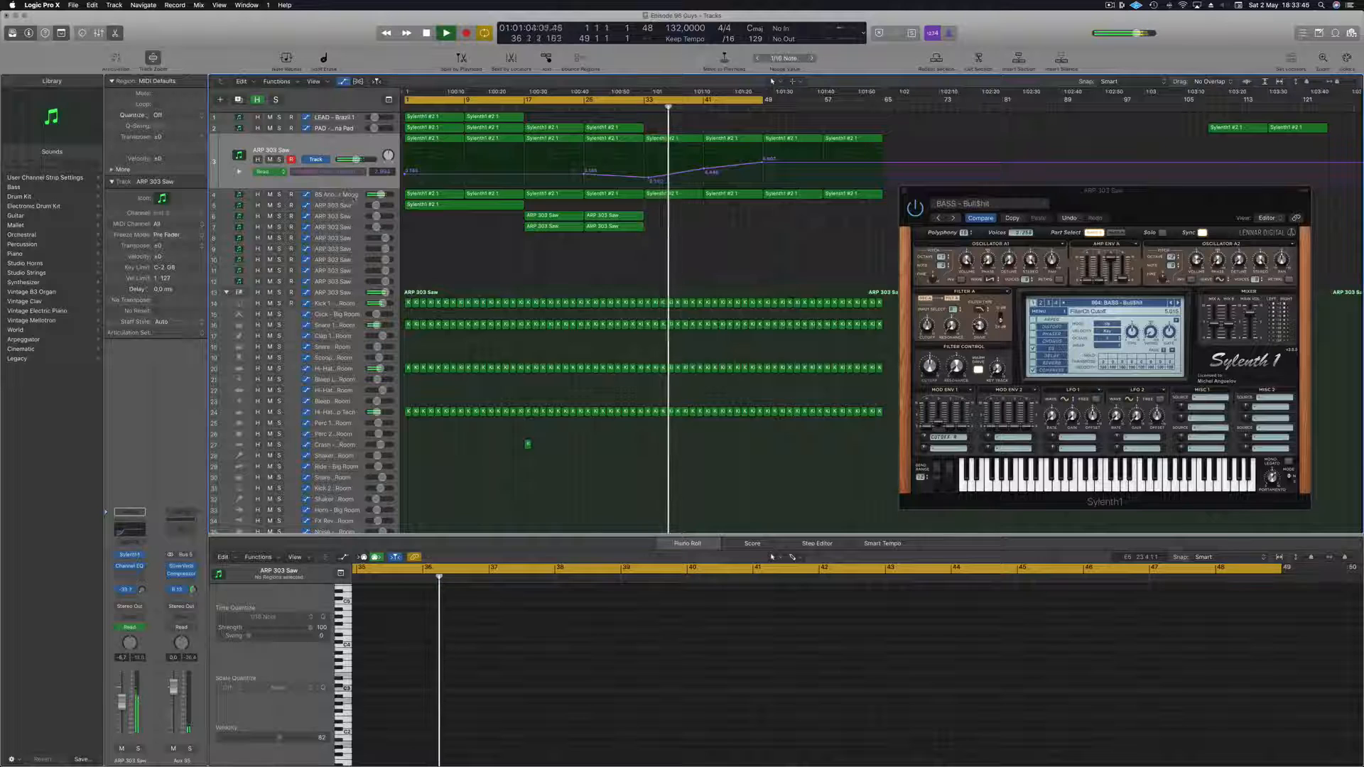
# - Show the third track's cutoff and send automation lanes together and extend the rising send level up to bar 49
pyautogui.click(340, 195)
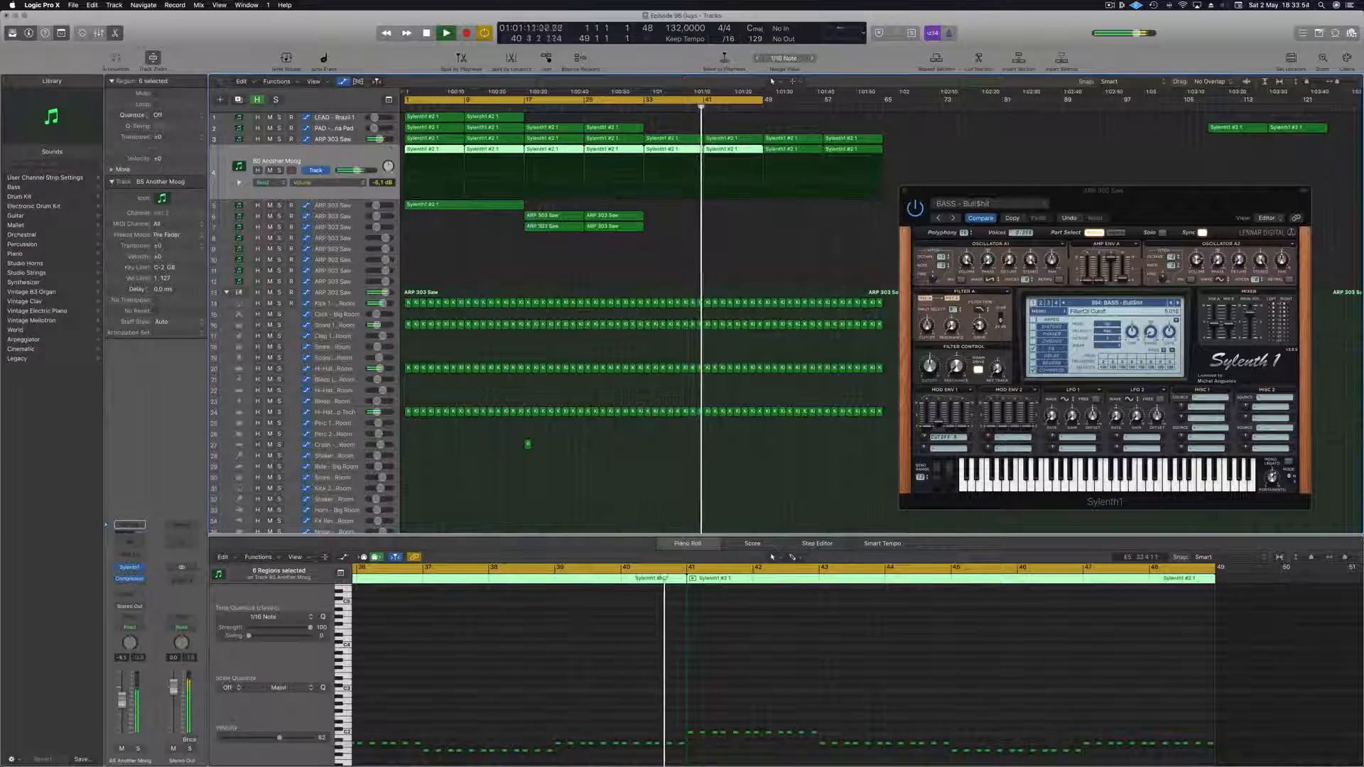
pyautogui.press('Up')
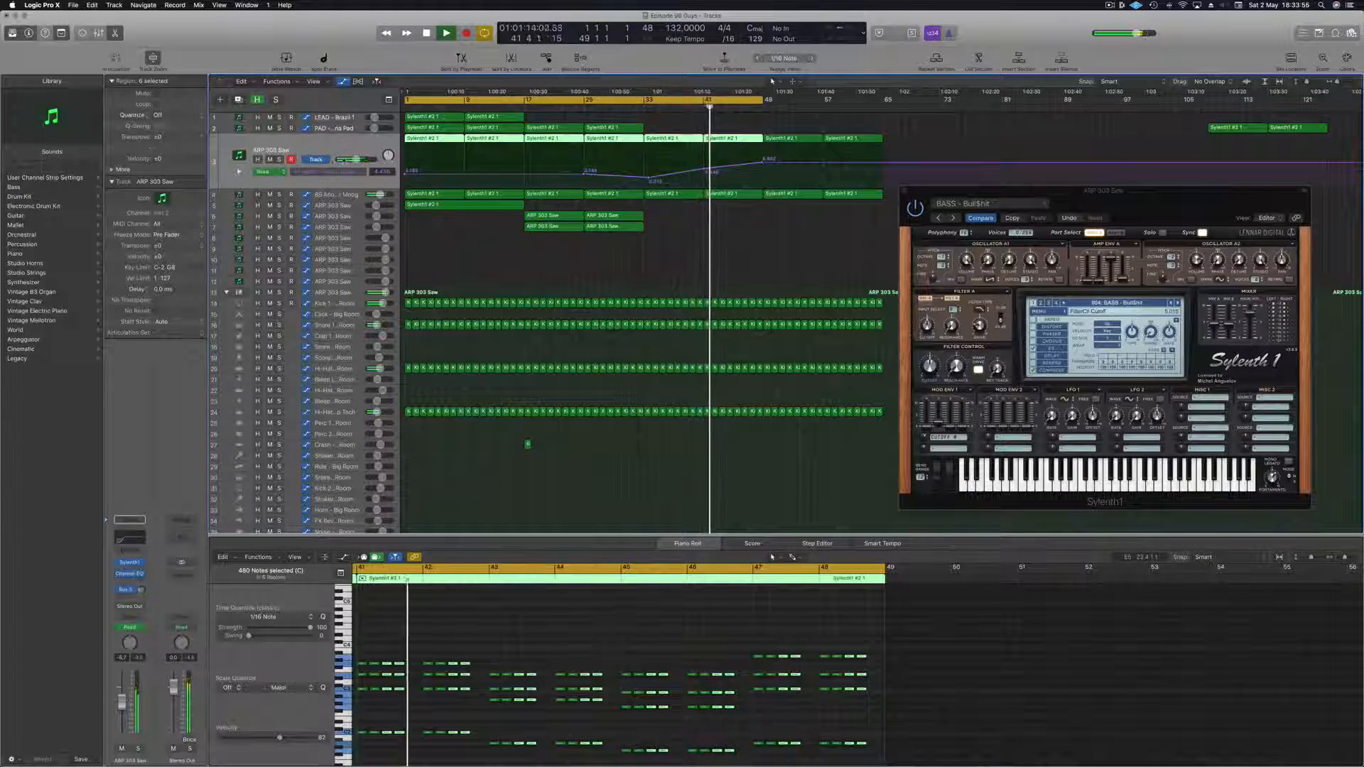
pyautogui.click(238, 172)
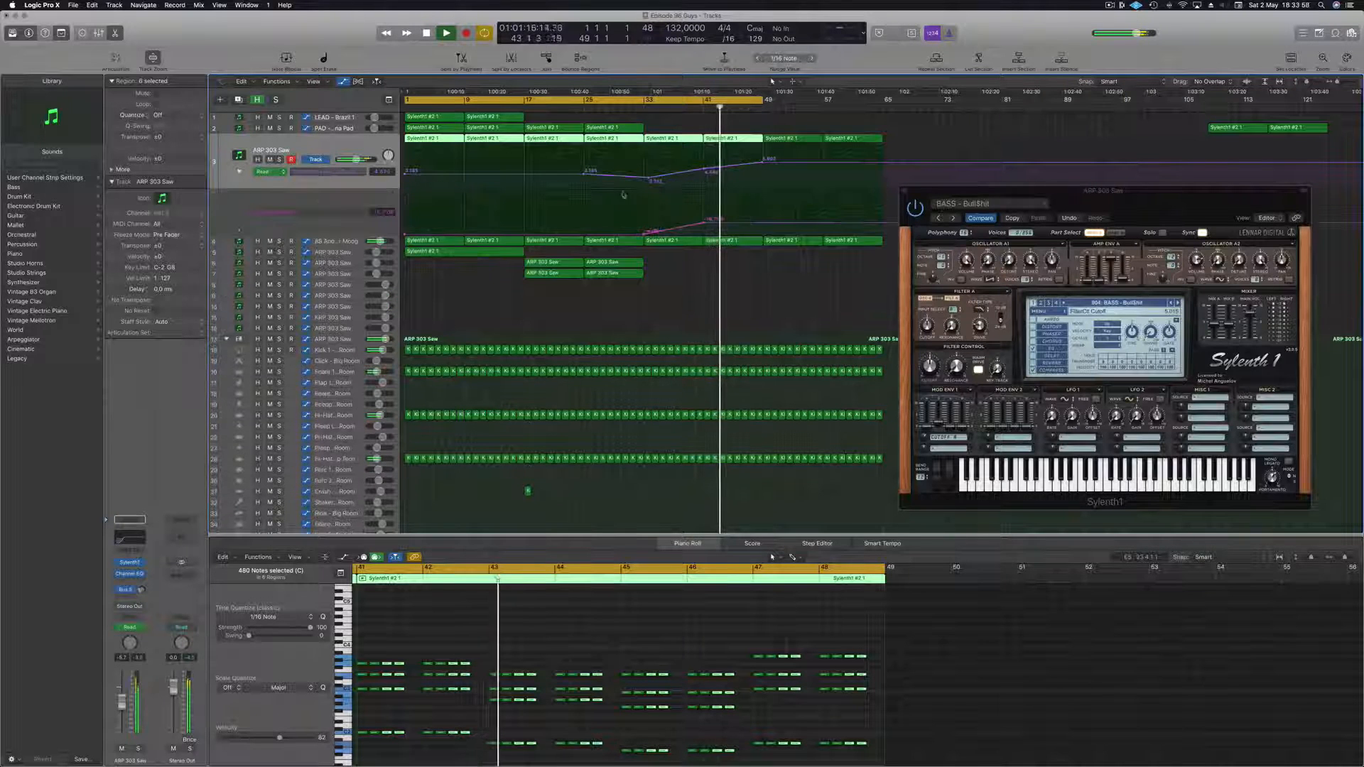
pyautogui.click(758, 225)
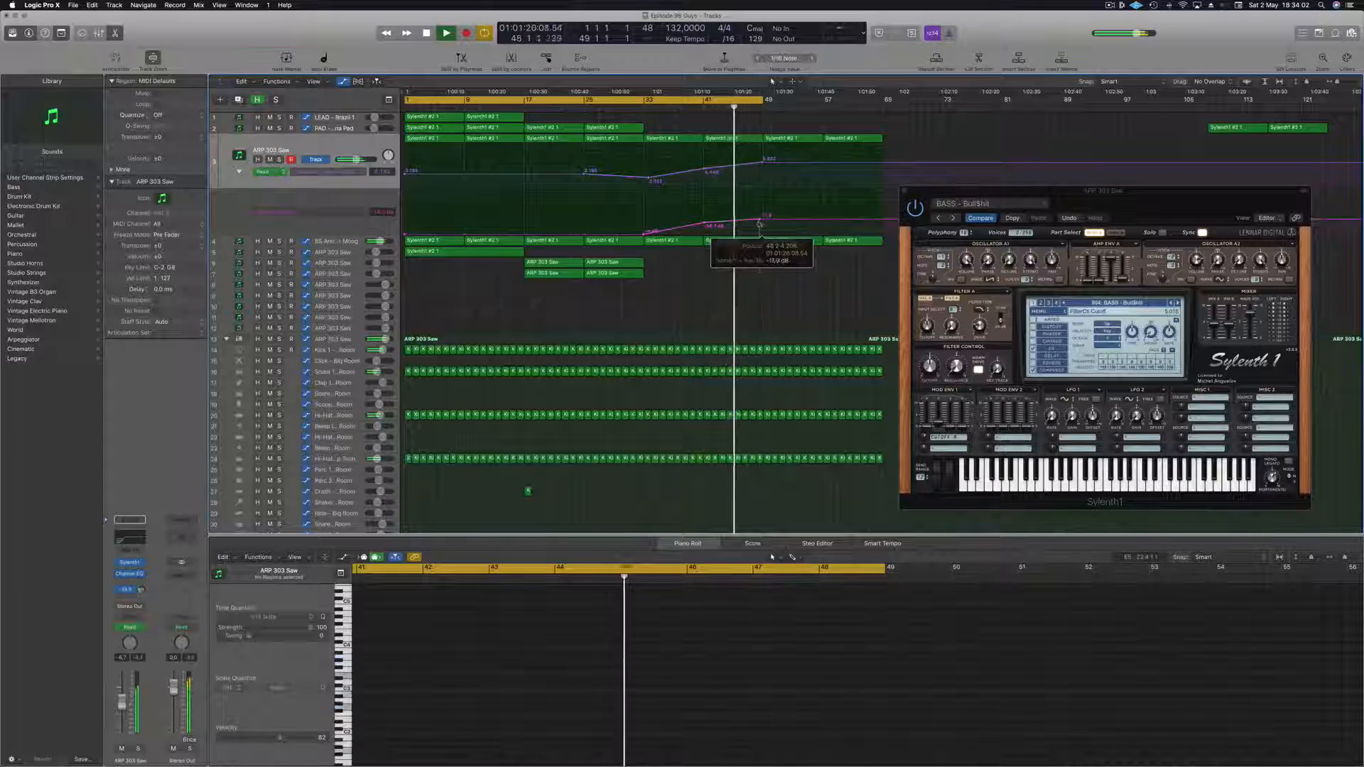
pyautogui.moveTo(759, 224); pyautogui.dragTo(761, 215)
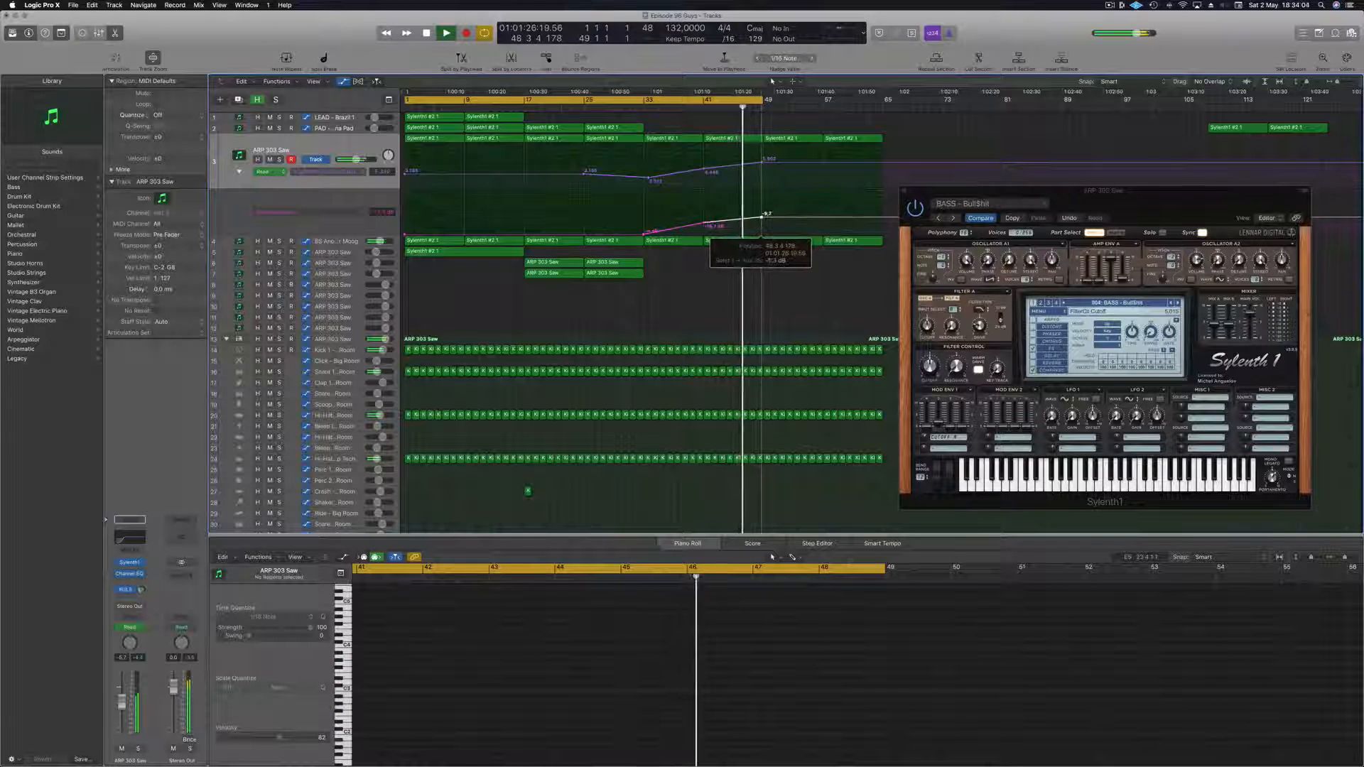
# - Extend the cycle range to bar 65 and move the Sylenth1 window clear of the arrangement
pyautogui.moveTo(762, 100); pyautogui.dragTo(884, 111)
pyautogui.moveTo(952, 192); pyautogui.dragTo(1210, 196)
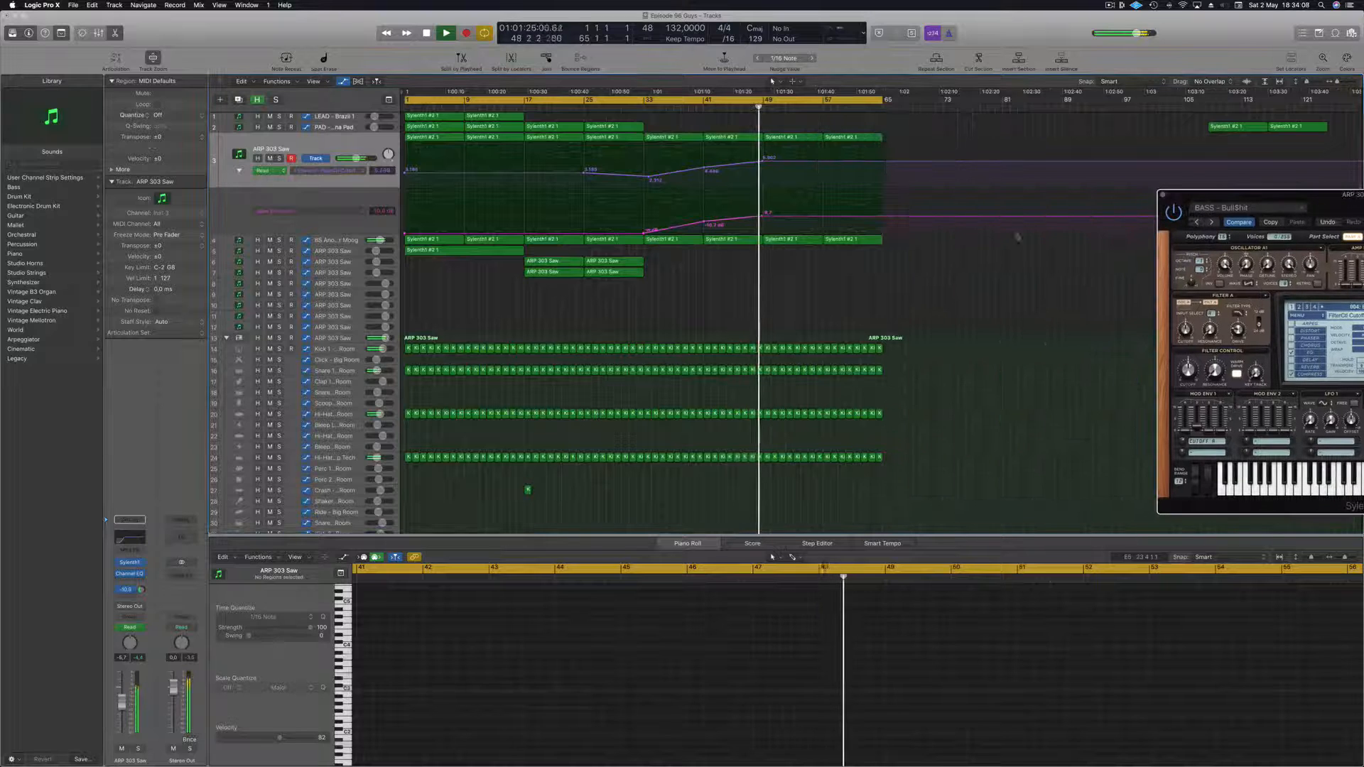
# - Copy the fifth track's bar 1 region to bar 49 and extend the third track's rising cutoff and send automation to bar 65
pyautogui.moveTo(460, 252); pyautogui.dragTo(821, 254)
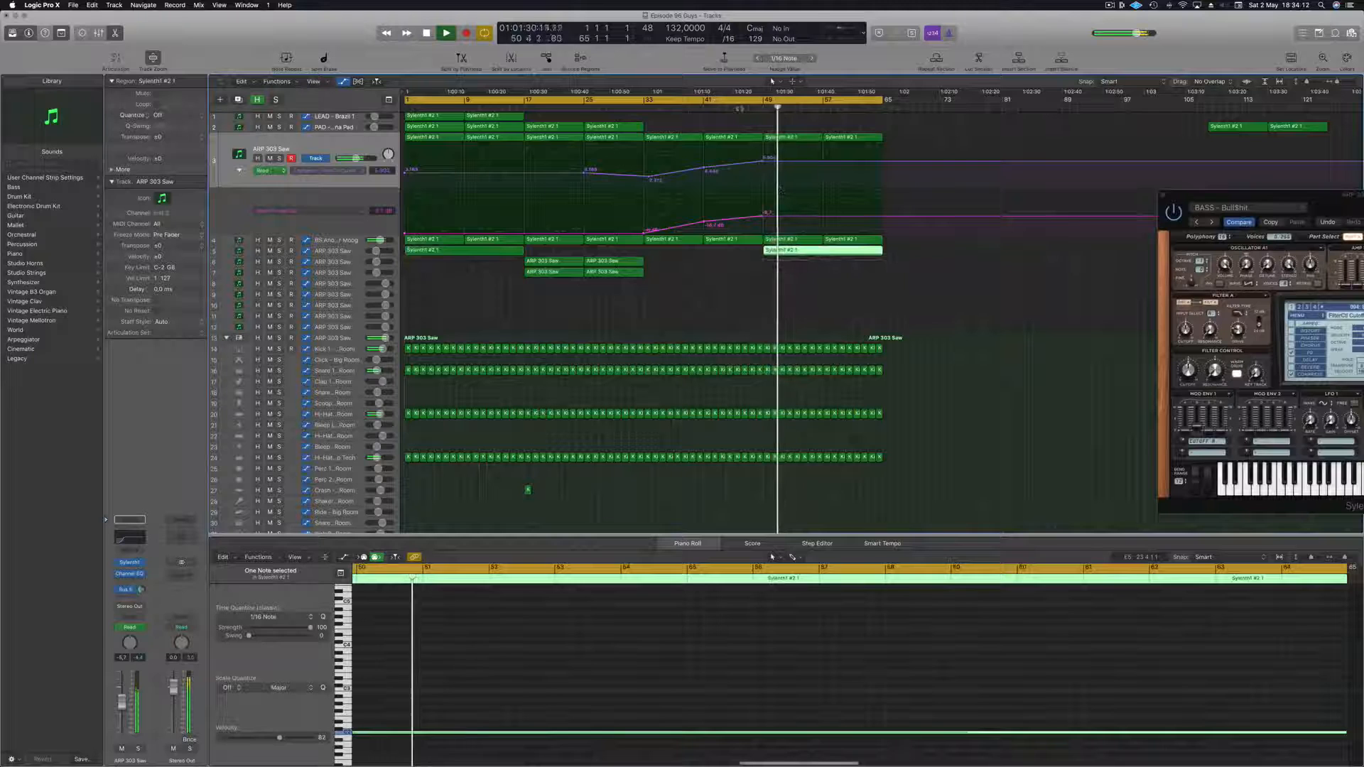
pyautogui.click(882, 166)
pyautogui.moveTo(883, 162); pyautogui.dragTo(883, 153)
pyautogui.moveTo(882, 218); pyautogui.dragTo(882, 213)
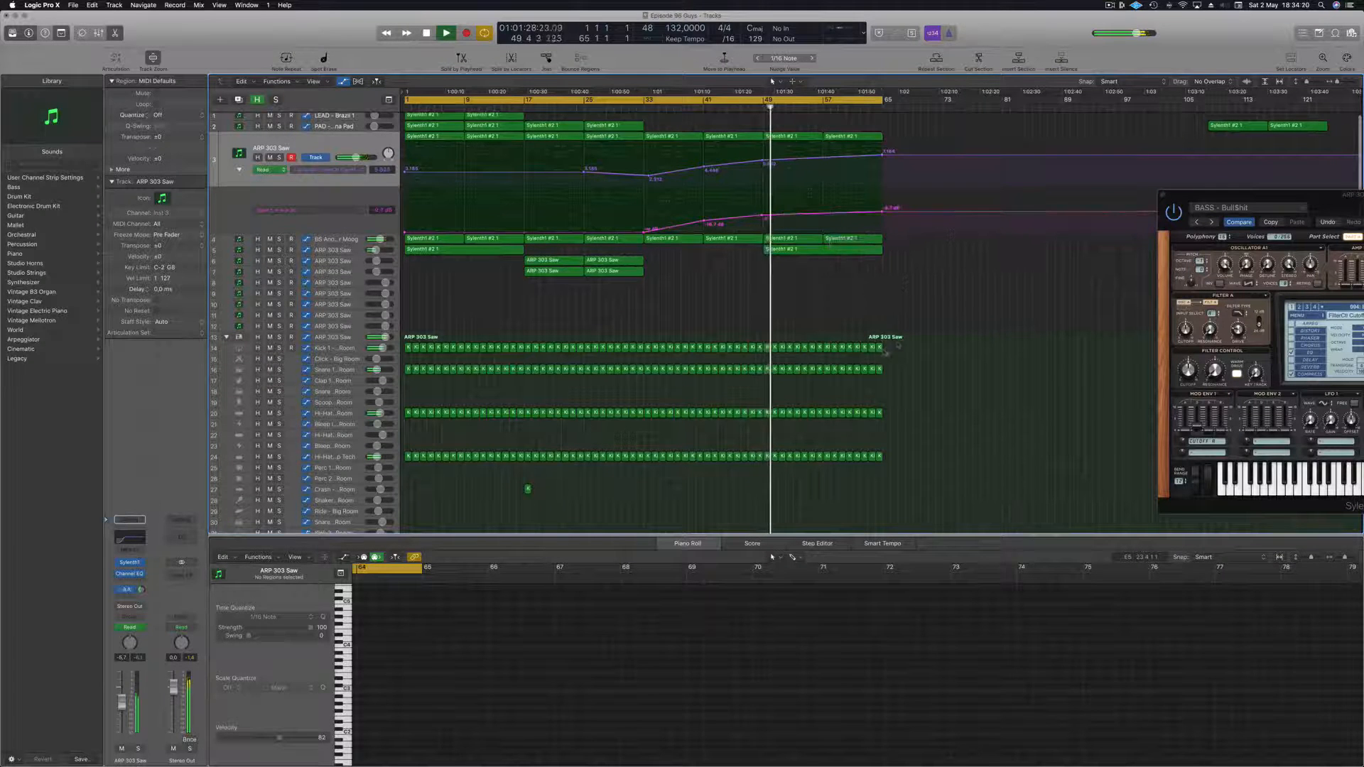
# - Save the project and fine-tune the third track's filter cutoff point at bar 65
pyautogui.click(879, 347)
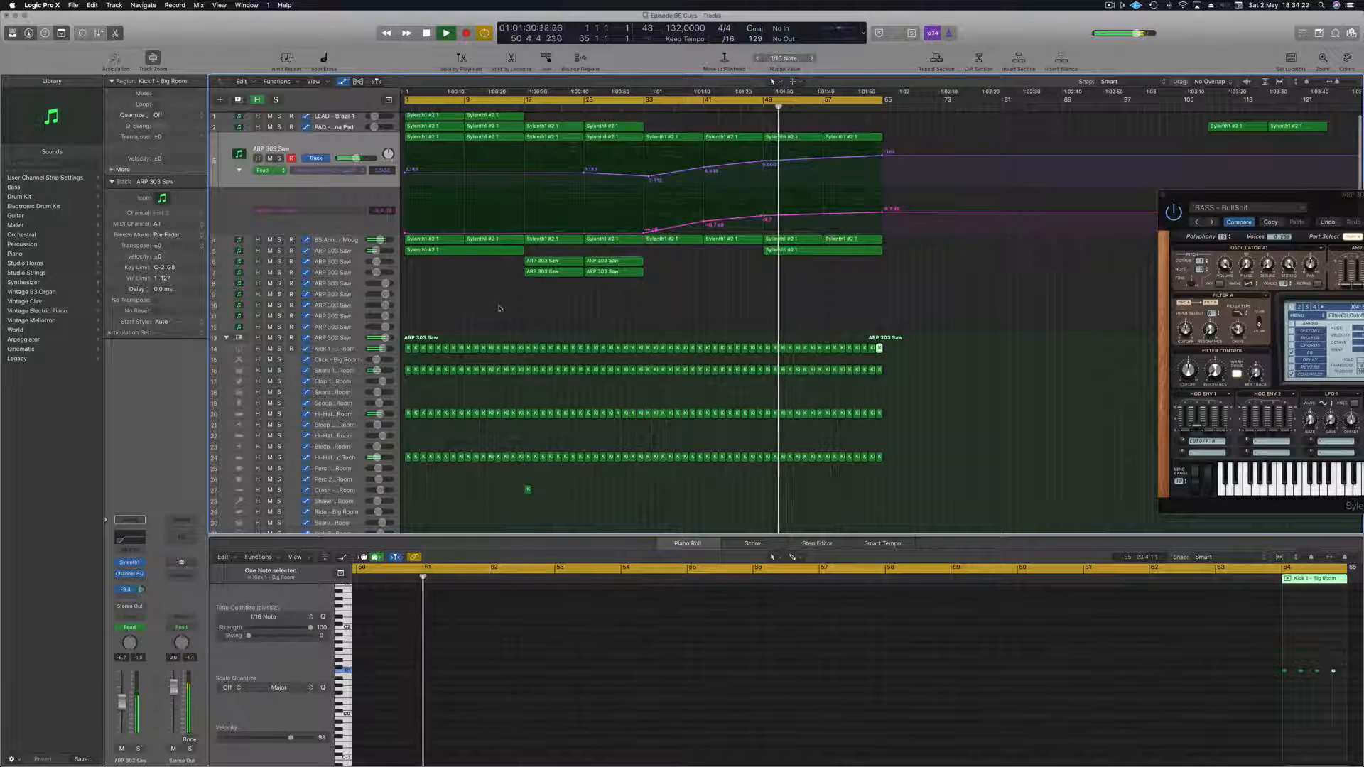
pyautogui.press('super+s')
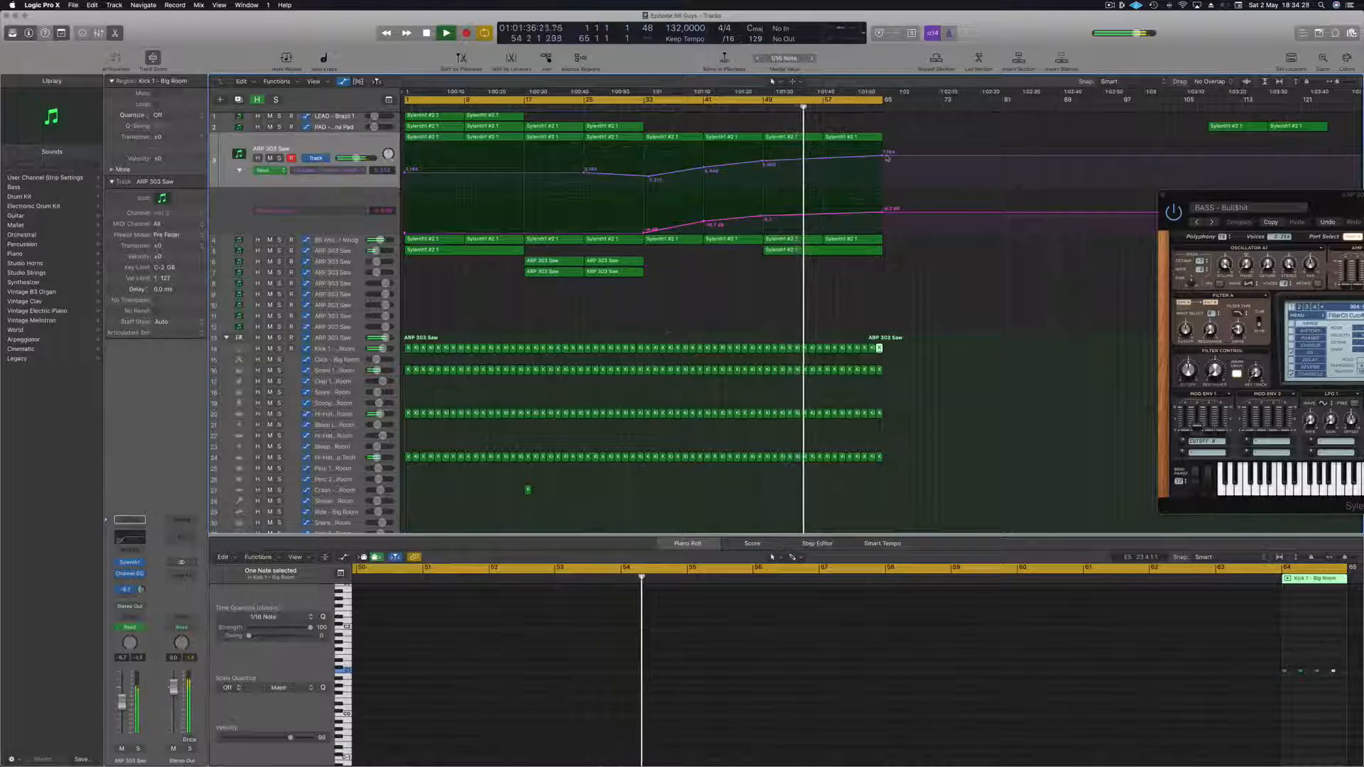
pyautogui.moveTo(884, 156); pyautogui.dragTo(884, 154)
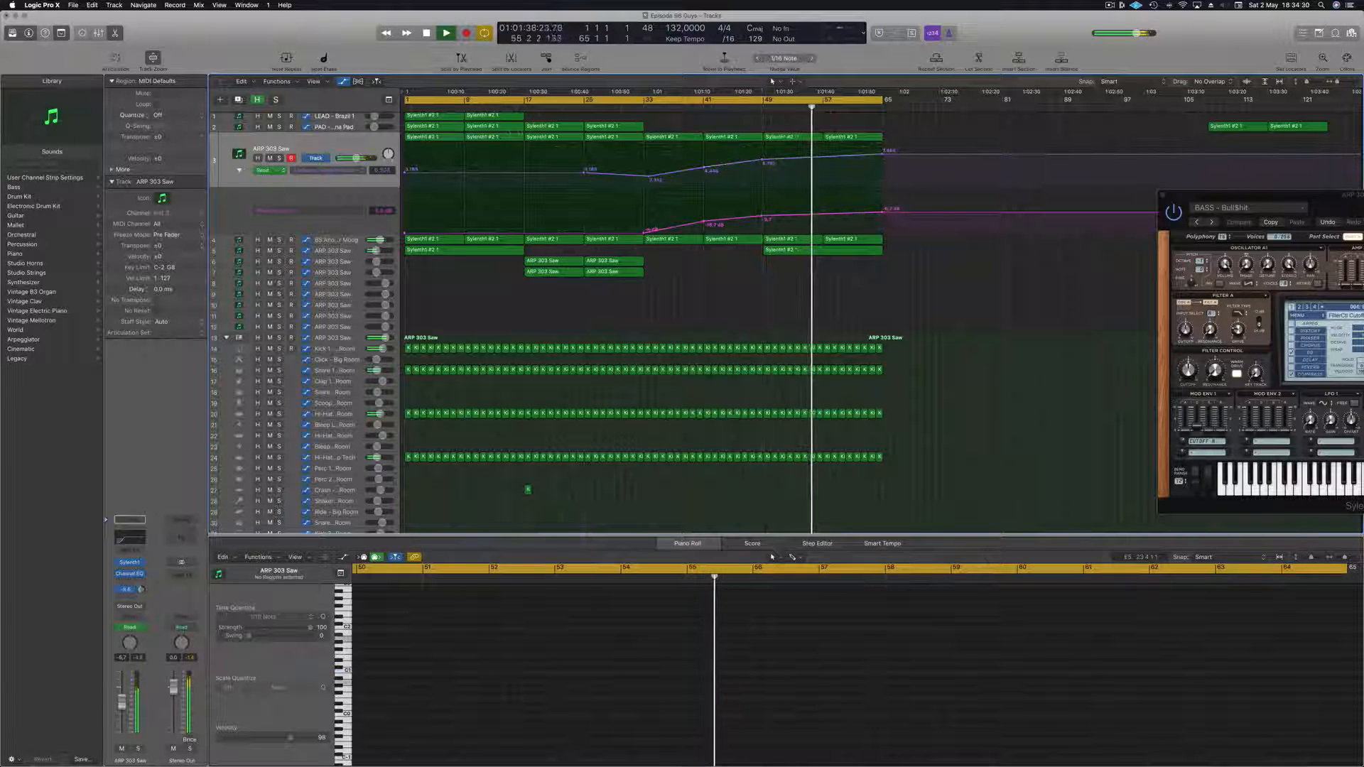
# - Copy the Anjuna pad's two regions from bars 17–33, with their automation, to bars 49–65
pyautogui.scroll(1, 884, 157)
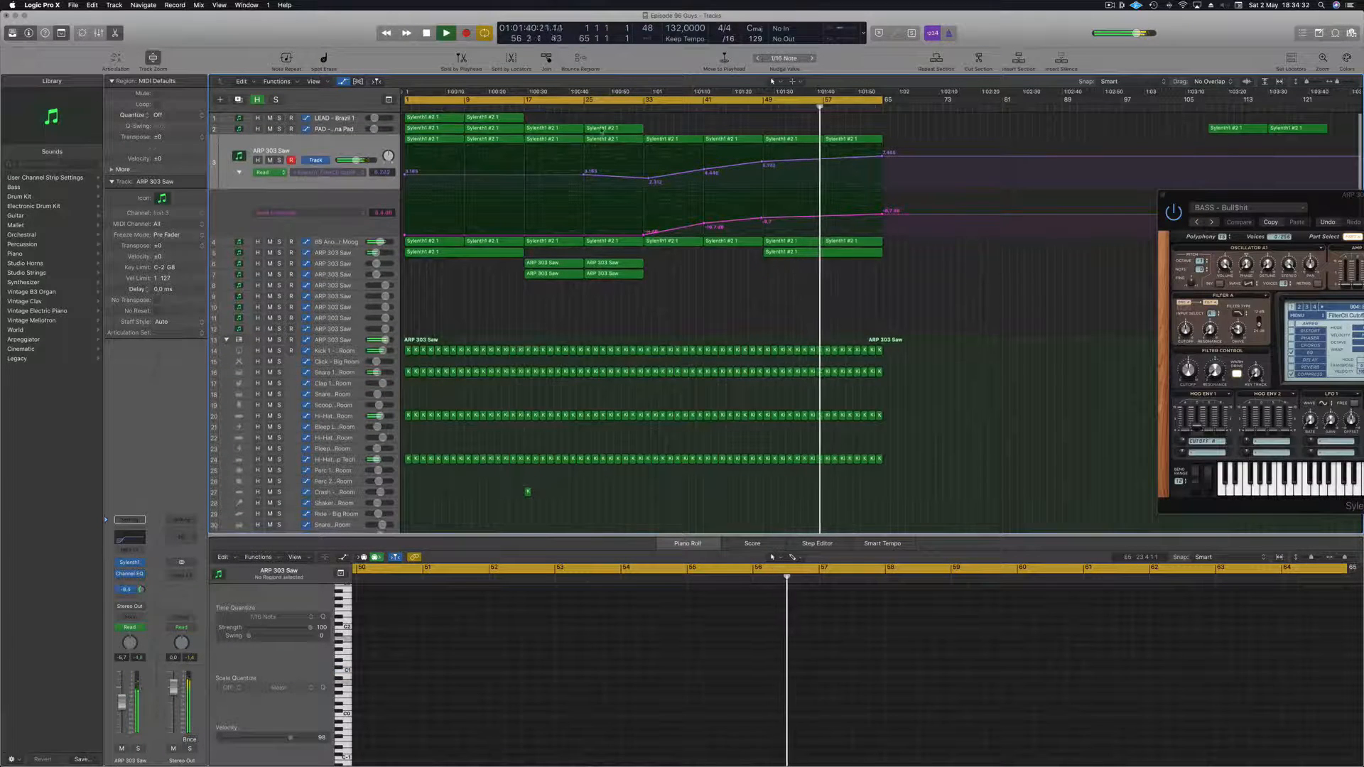
pyautogui.click(614, 129)
pyautogui.click(341, 130)
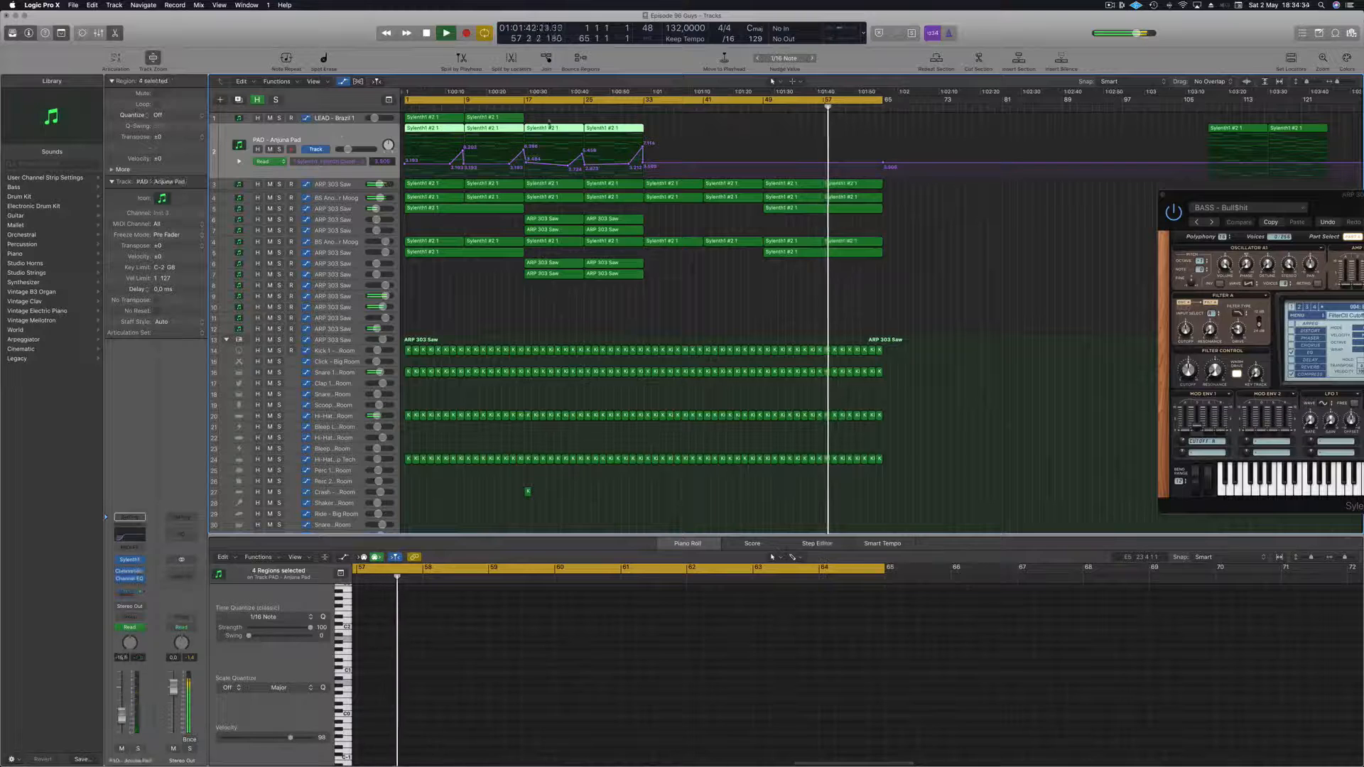
pyautogui.click(685, 125)
pyautogui.moveTo(677, 123); pyautogui.dragTo(801, 137)
pyautogui.click(729, 116)
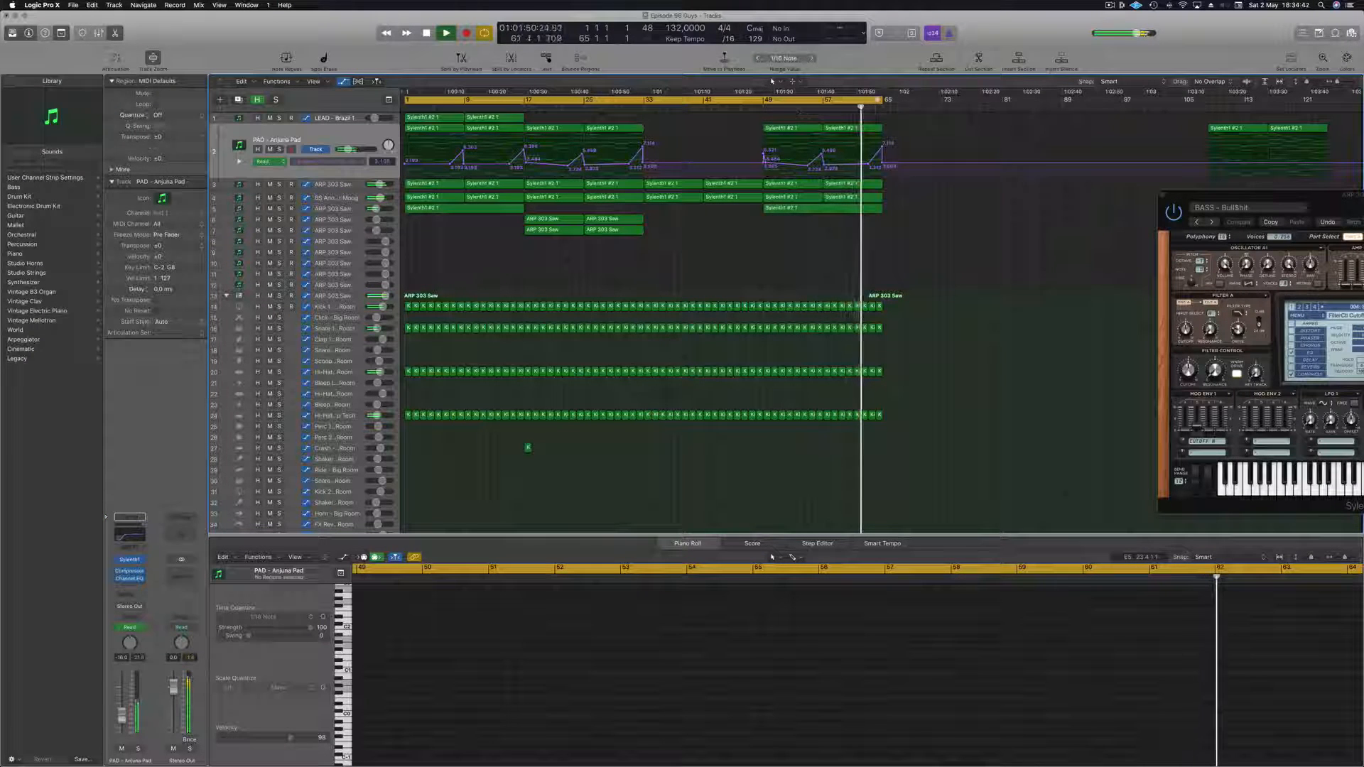
# - Extend the cycle range to bar 73 and play the arrangement from the start
pyautogui.moveTo(884, 100); pyautogui.dragTo(943, 104)
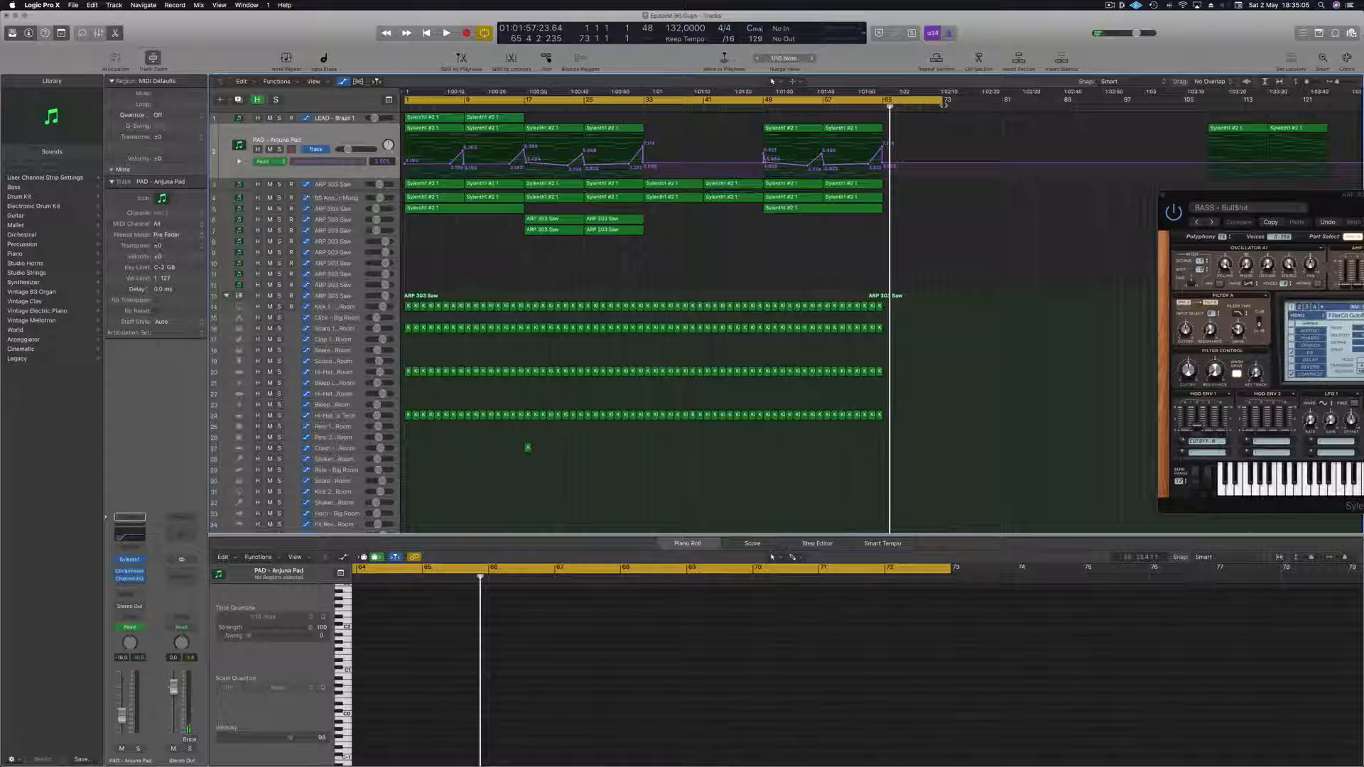
pyautogui.press('Return')
pyautogui.press('space')
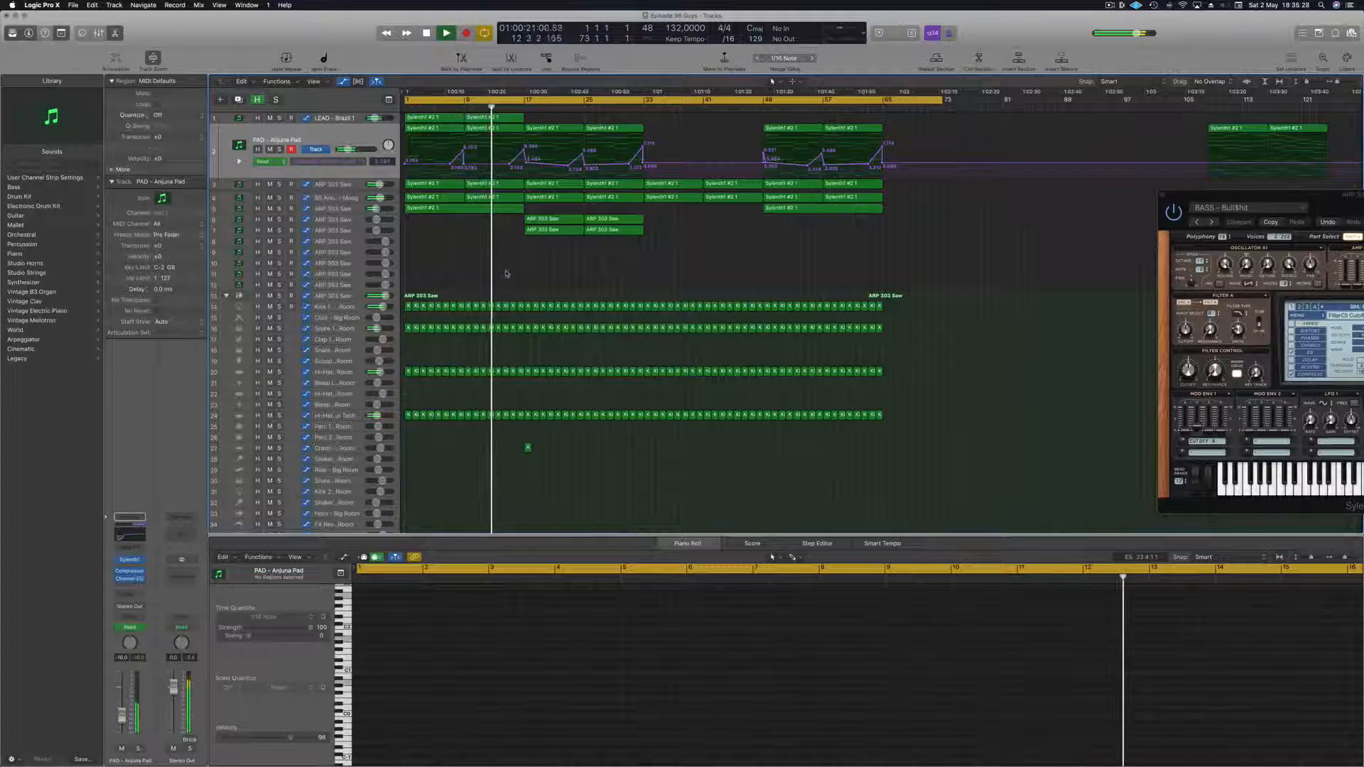
# - Select the sixth track to show its two ARP 303 Saw regions and their notes, and clear the region selection
pyautogui.click(334, 221)
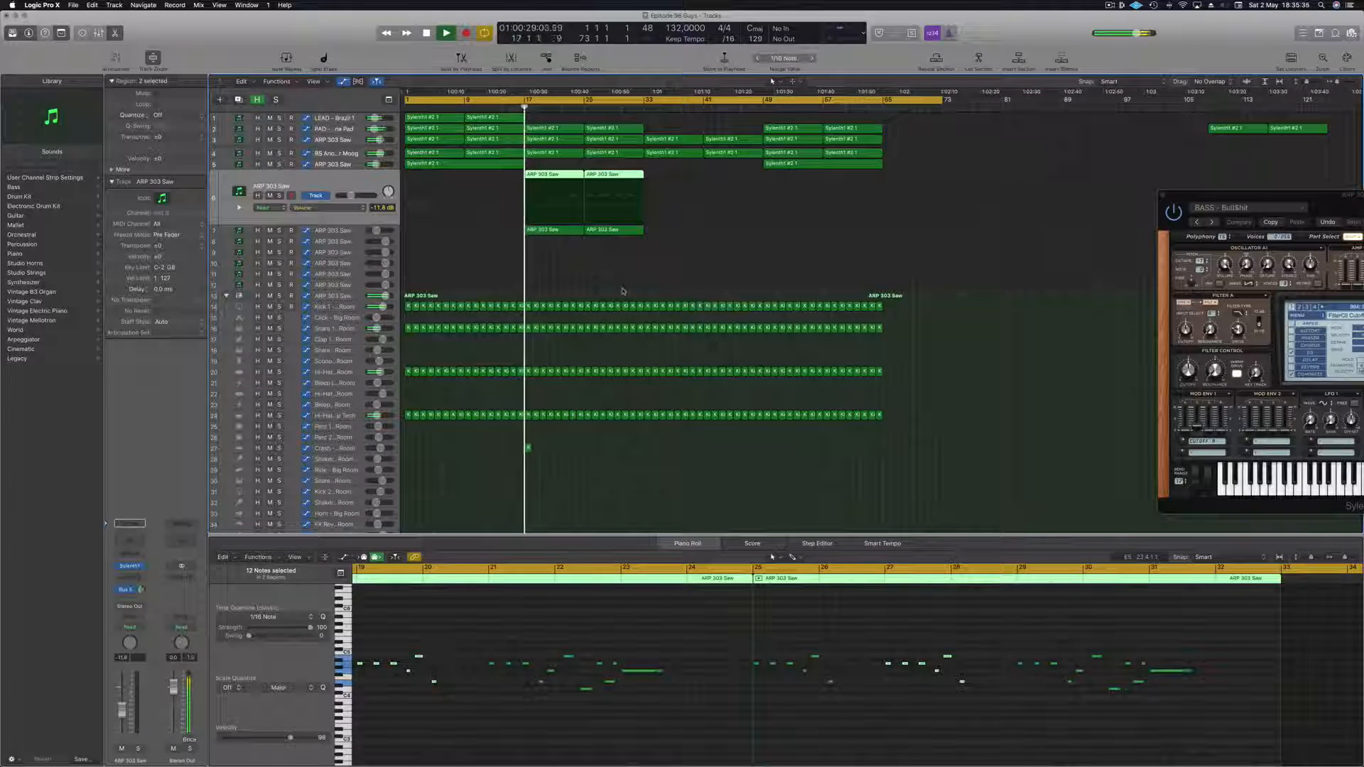
pyautogui.click(600, 270)
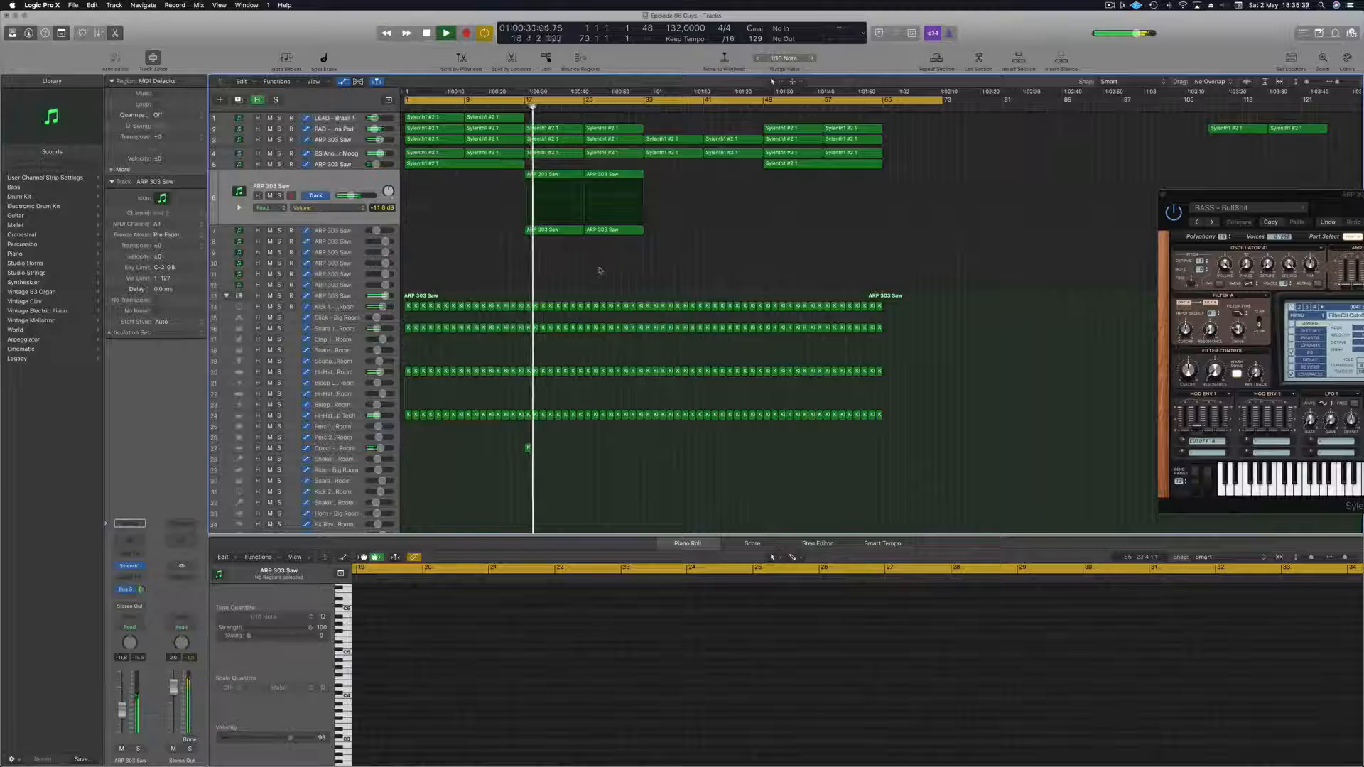